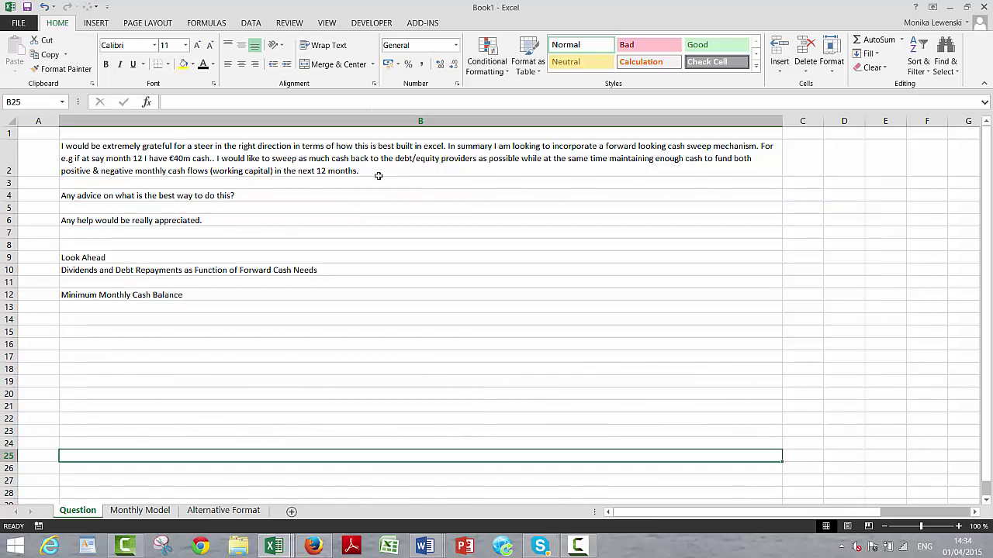
Read the forward-looking cash sweep question in cell B2 of the Question sheet.
{"action": "key", "text": "Up"}
{"action": "key", "text": "Up"}
{"action": "key", "text": "Up"}
{"action": "key", "text": "Up"}
{"action": "key", "text": "Up"}
{"action": "key", "text": "Up"}
{"action": "key", "text": "Up"}
{"action": "key", "text": "Up"}
{"action": "key", "text": "Up"}
{"action": "key", "text": "Up"}
{"action": "key", "text": "Up"}
{"action": "key", "text": "Up"}
{"action": "key", "text": "Up"}
{"action": "key", "text": "Up"}
{"action": "key", "text": "Up"}
{"action": "key", "text": "Up"}
{"action": "key", "text": "Up"}
{"action": "key", "text": "Up"}
{"action": "key", "text": "Up"}
{"action": "key", "text": "Up"}
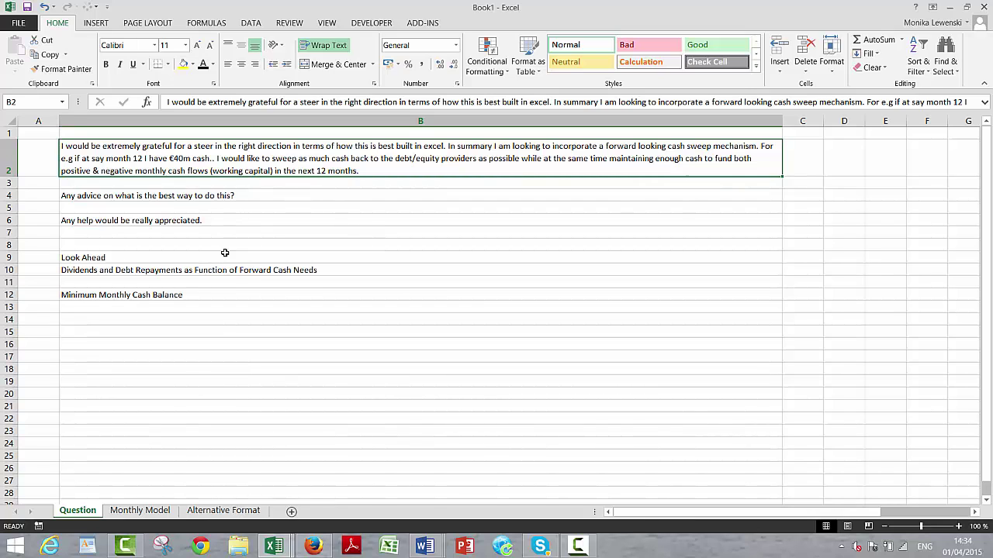
Review the notes on Look Ahead, dividends and debt repayments driven by forward cash needs, and Minimum Monthly Cash Balance.
{"action": "left_click", "coordinate": [217, 325]}
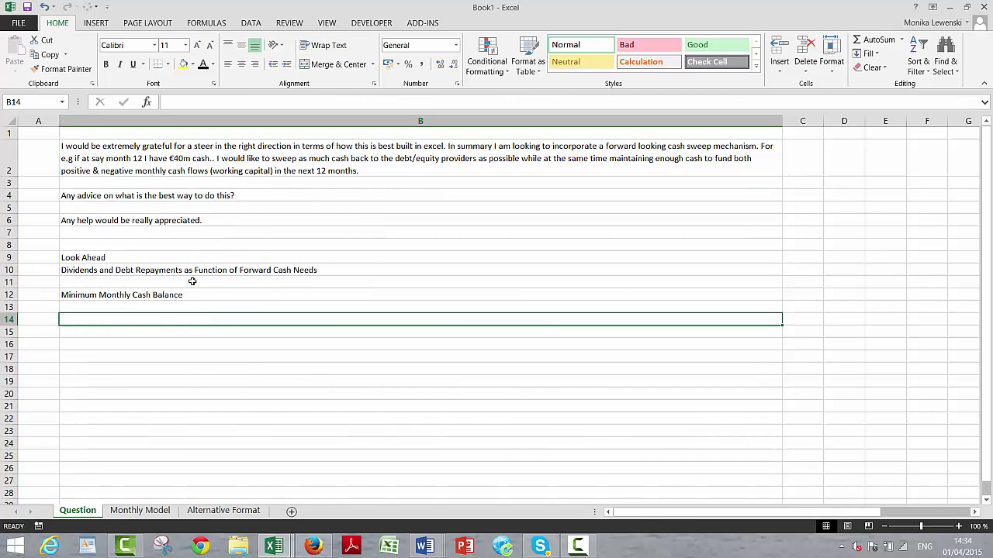
{"action": "key", "text": "Up"}
{"action": "key", "text": "Up"}
{"action": "key", "text": "Up"}
{"action": "key", "text": "Up"}
{"action": "key", "text": "Up"}
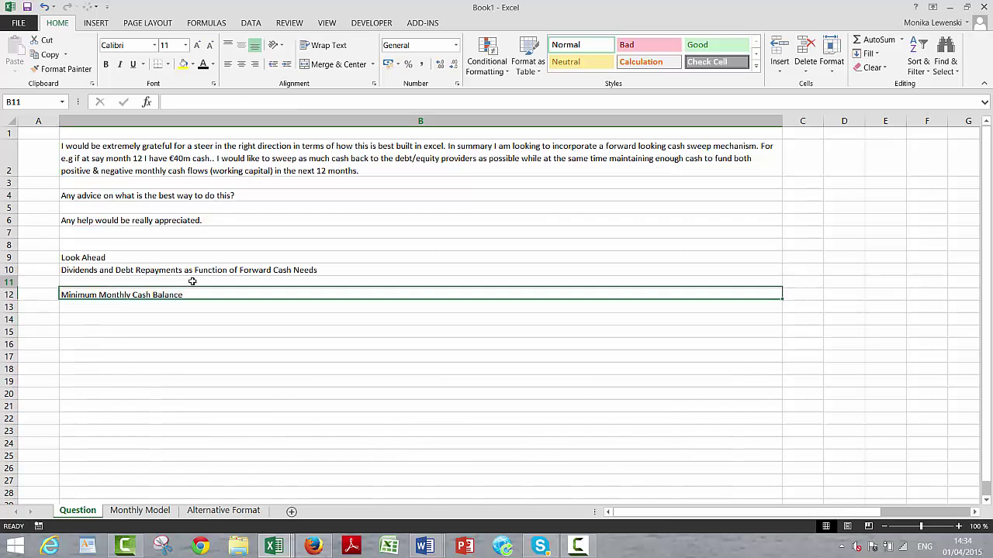
{"action": "key", "text": "Up"}
{"action": "key", "text": "Up"}
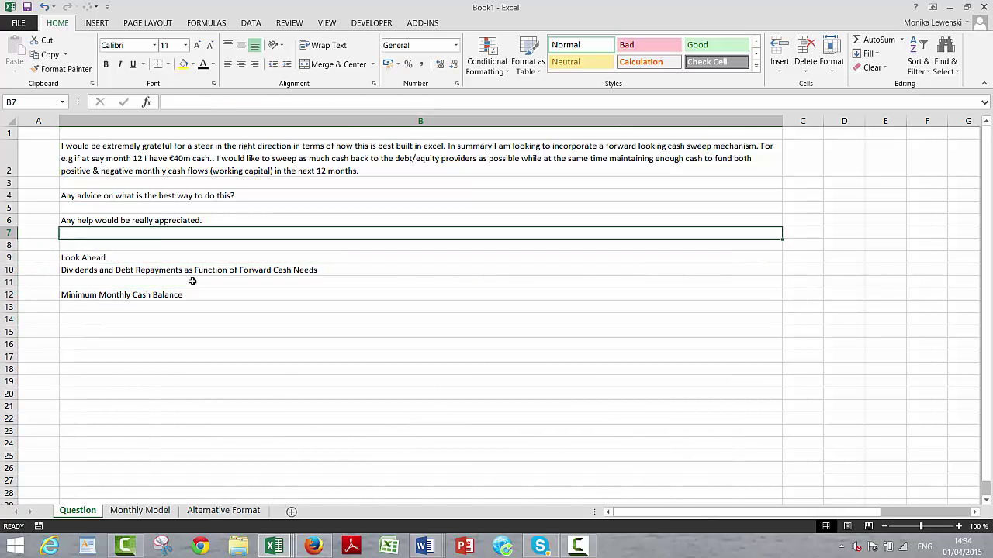
{"action": "key", "text": "Up"}
{"action": "key", "text": "Down"}
{"action": "key", "text": "Down"}
{"action": "key", "text": "Down"}
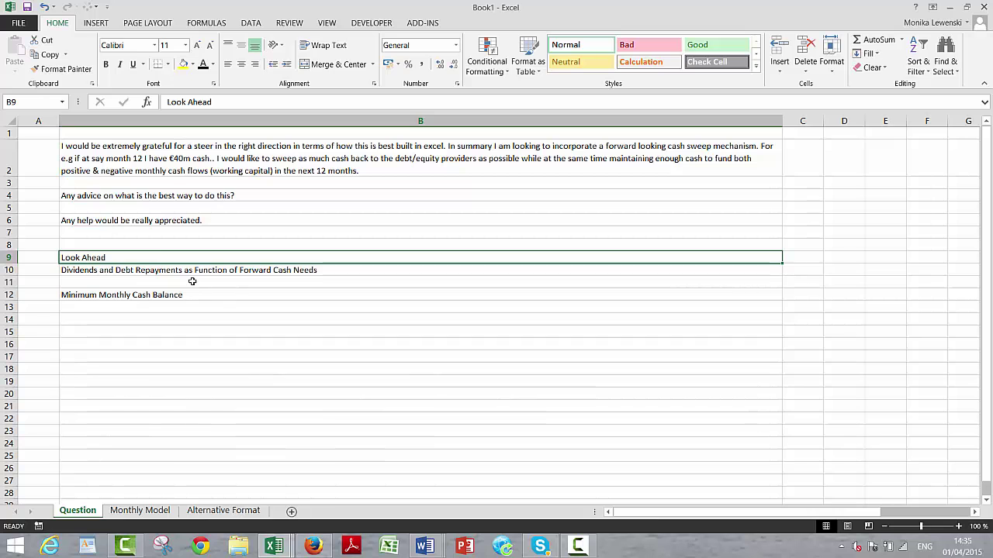
{"action": "key", "text": "Up"}
{"action": "key", "text": "Up"}
{"action": "key", "text": "Down"}
{"action": "key", "text": "Down"}
{"action": "key", "text": "Down"}
{"action": "key", "text": "Up"}
{"action": "key", "text": "Up"}
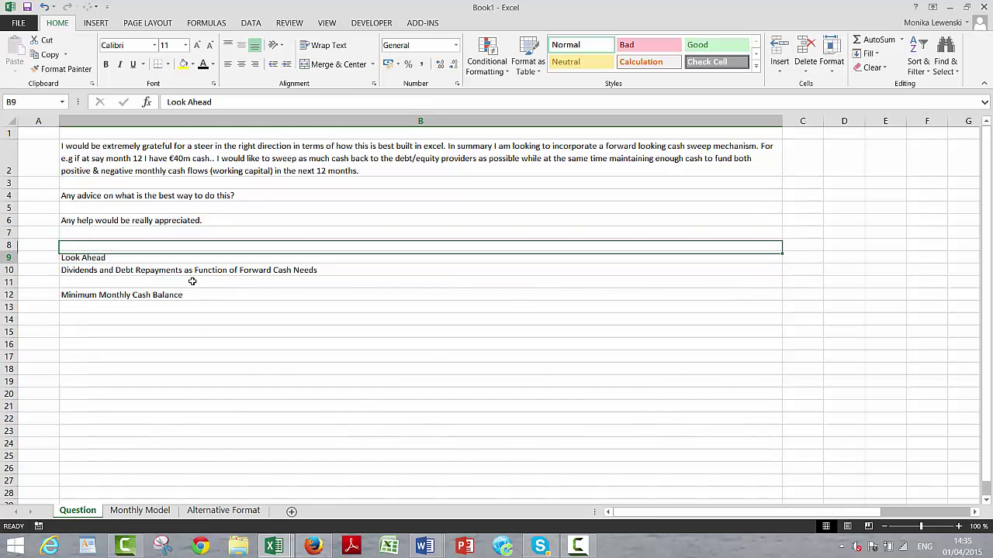
{"action": "key", "text": "Down"}
{"action": "key", "text": "Down"}
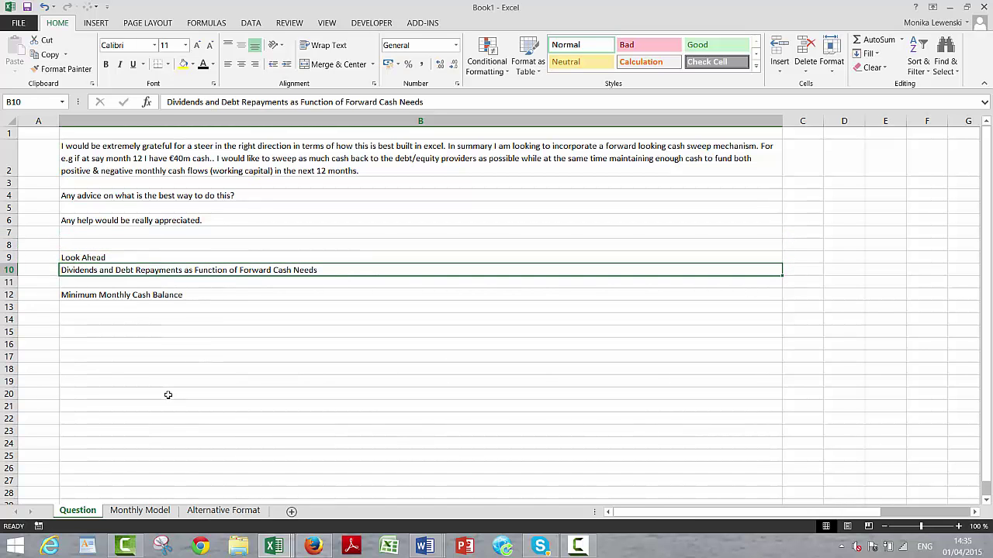
{"action": "key", "text": "Up"}
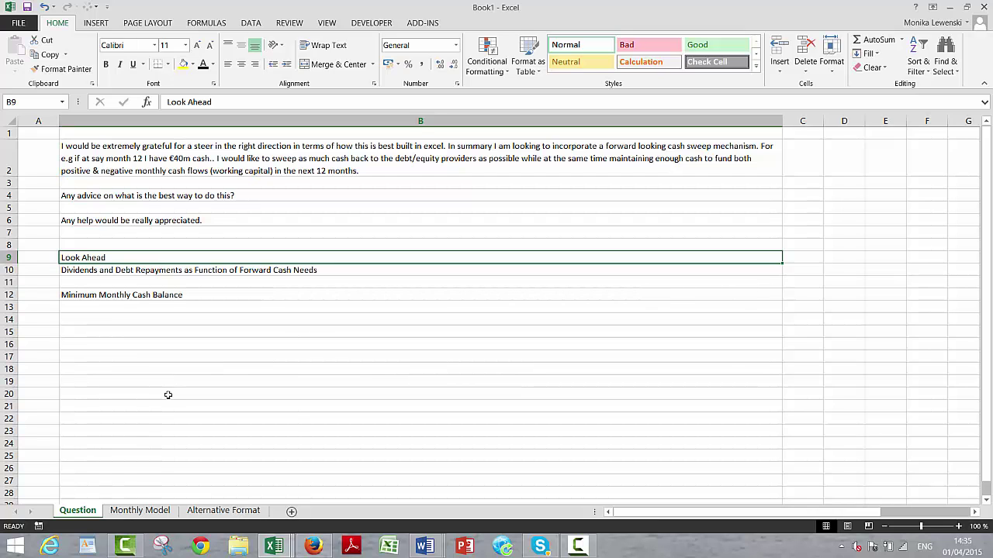
{"action": "key", "text": "Up"}
{"action": "key", "text": "Down"}
{"action": "key", "text": "Down"}
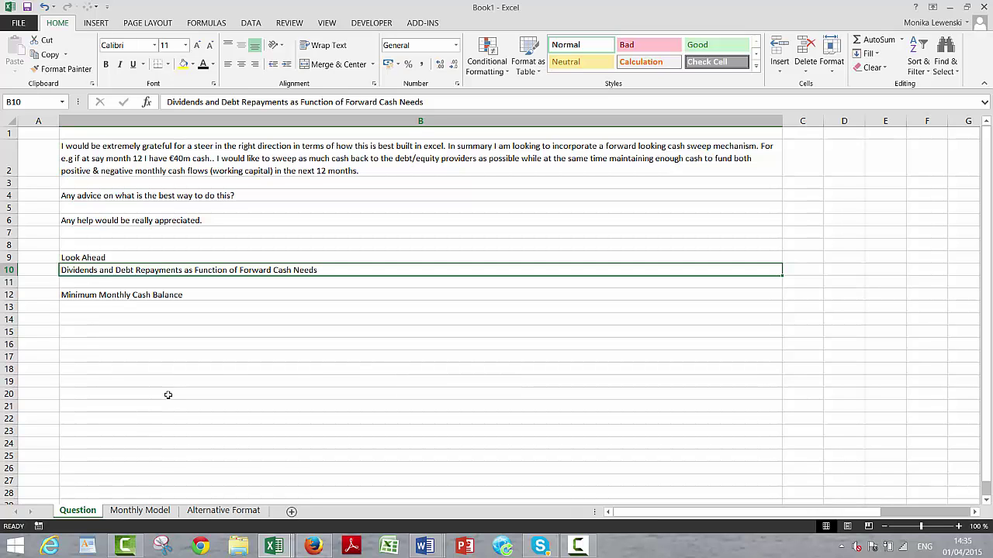
{"action": "key", "text": "Down"}
{"action": "key", "text": "Down"}
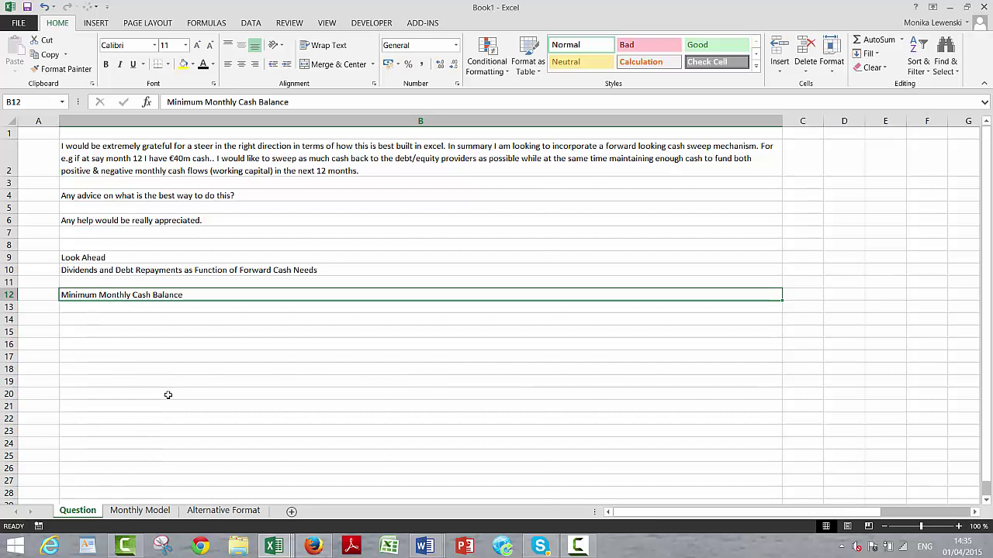
Open the Monthly Model sheet and go to the 2014 heading of the balance sheet.
{"action": "key", "text": "ctrl+Page_Down"}
{"action": "key", "text": "Up"}
{"action": "key", "text": "Up"}
{"action": "key", "text": "Up"}
{"action": "key", "text": "Up"}
{"action": "key", "text": "Up"}
{"action": "key", "text": "Up"}
{"action": "key", "text": "Up"}
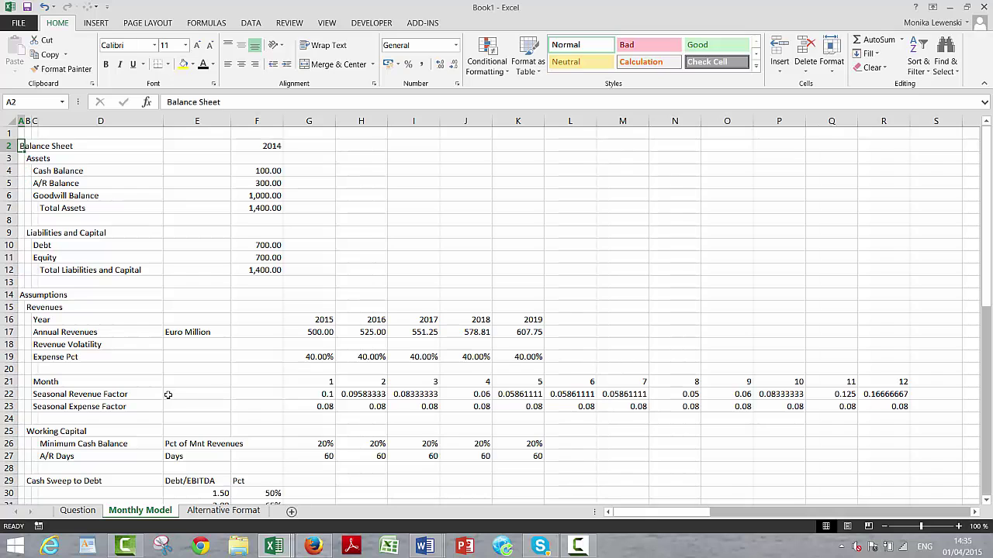
{"action": "key", "text": "Right"}
{"action": "key", "text": "Down"}
{"action": "key", "text": "Right"}
{"action": "key", "text": "Right"}
{"action": "key", "text": "Right"}
{"action": "key", "text": "Right"}
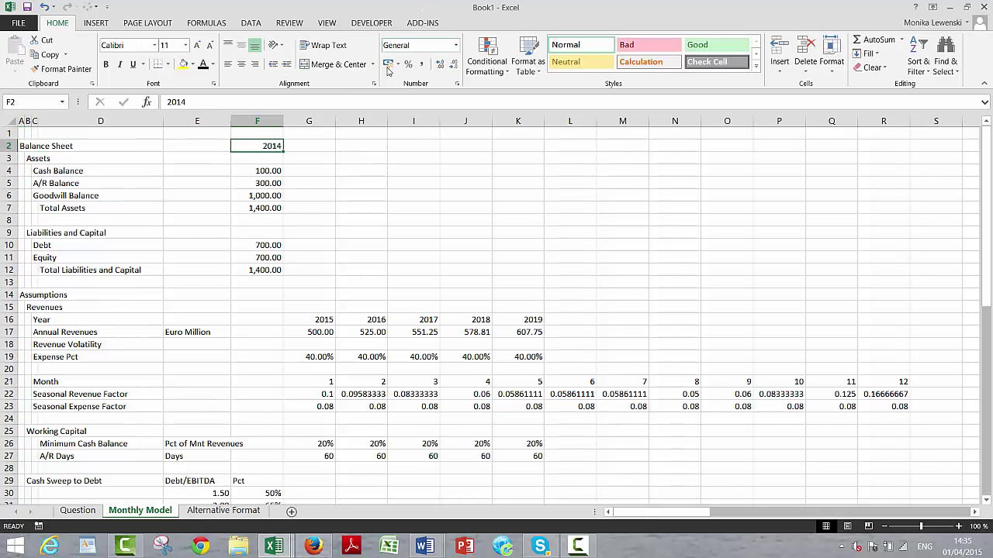
Open the Visual Basic editor and find the Generic Macros file for import, dismissing the dialog without importing it.
{"action": "left_click", "coordinate": [369, 24]}
{"action": "left_click", "coordinate": [16, 56]}
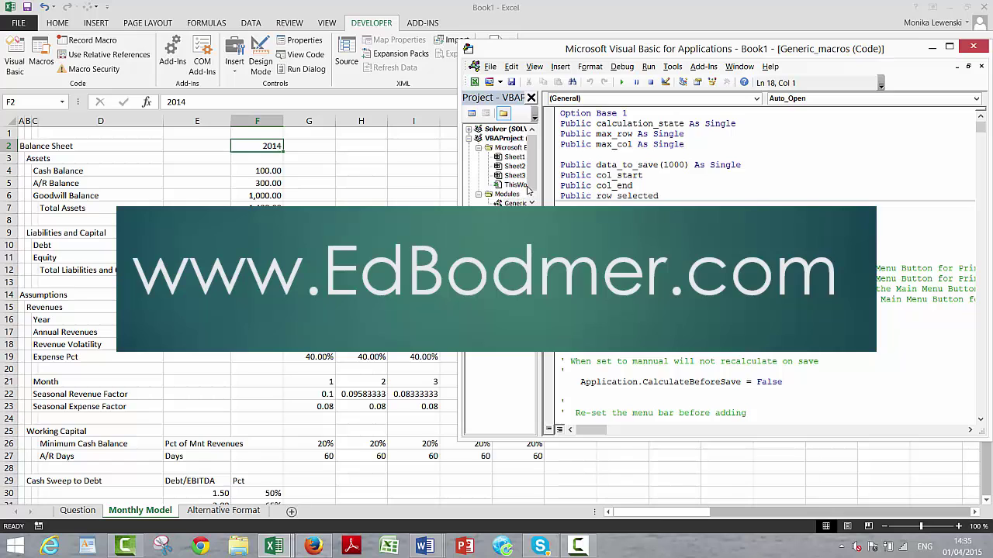
{"action": "left_click", "coordinate": [490, 67]}
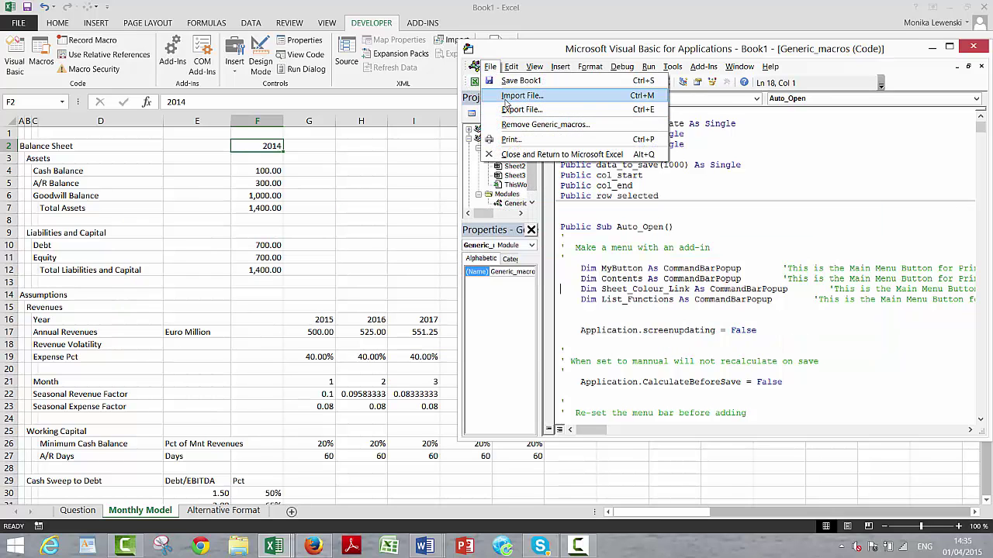
{"action": "mouse_move", "coordinate": [562, 69]}
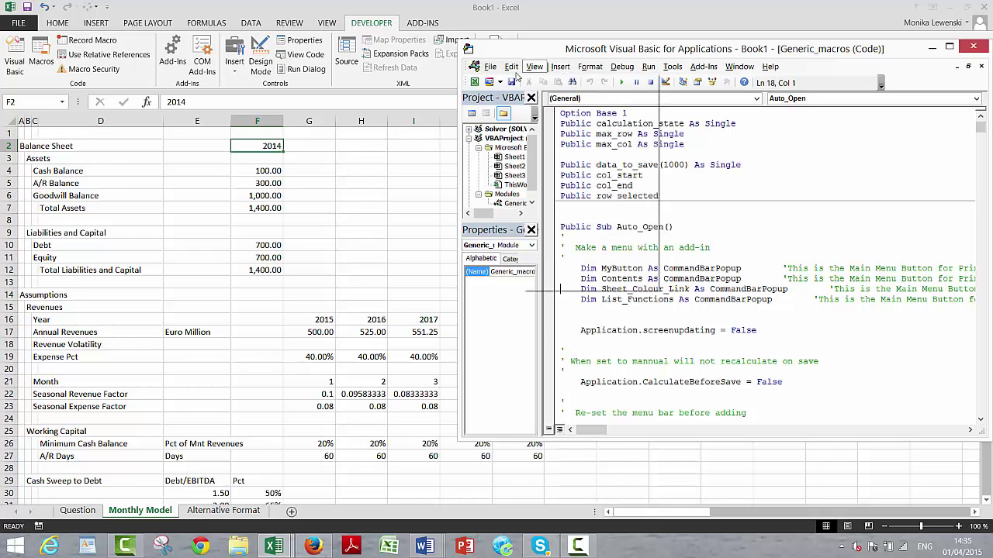
{"action": "left_click", "coordinate": [490, 67]}
{"action": "left_click", "coordinate": [505, 96]}
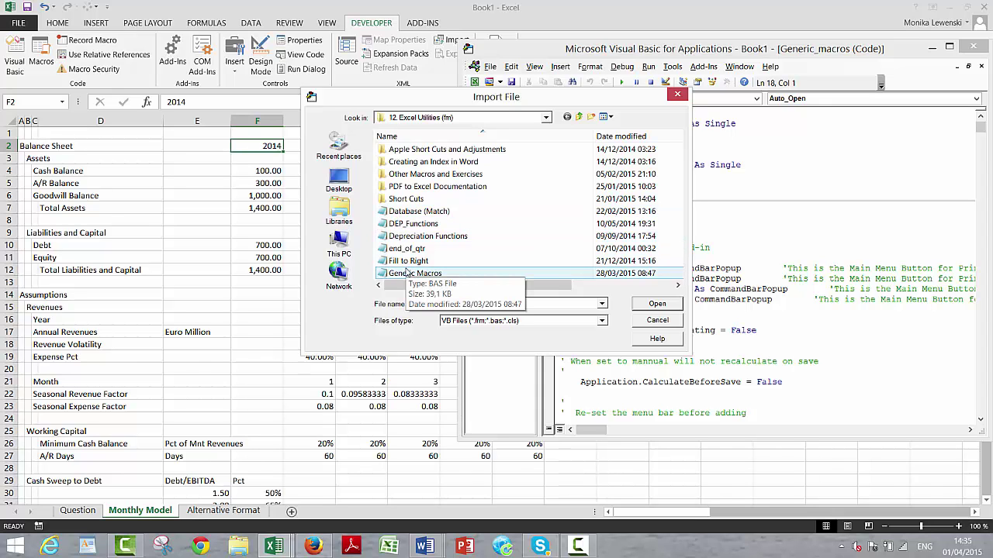
{"action": "left_click", "coordinate": [406, 275]}
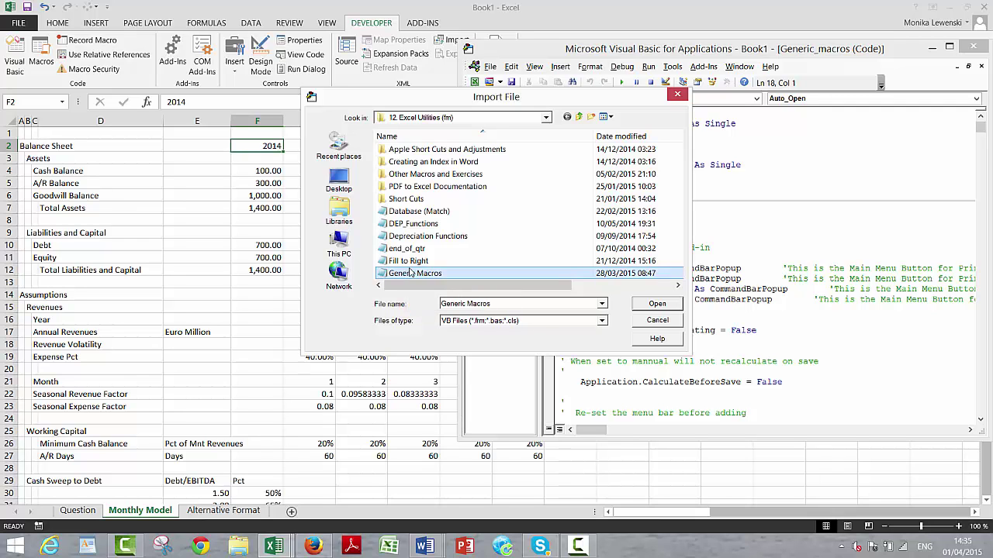
{"action": "left_click", "coordinate": [677, 93]}
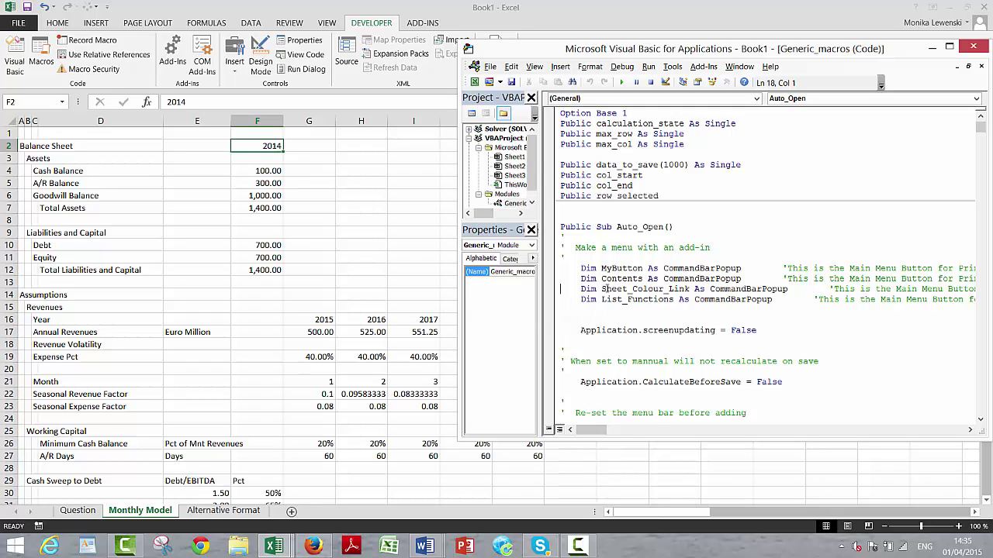
Run the Auto_Open macro of the Generic_macros module and return to the Monthly Model sheet.
{"action": "left_click", "coordinate": [621, 82]}
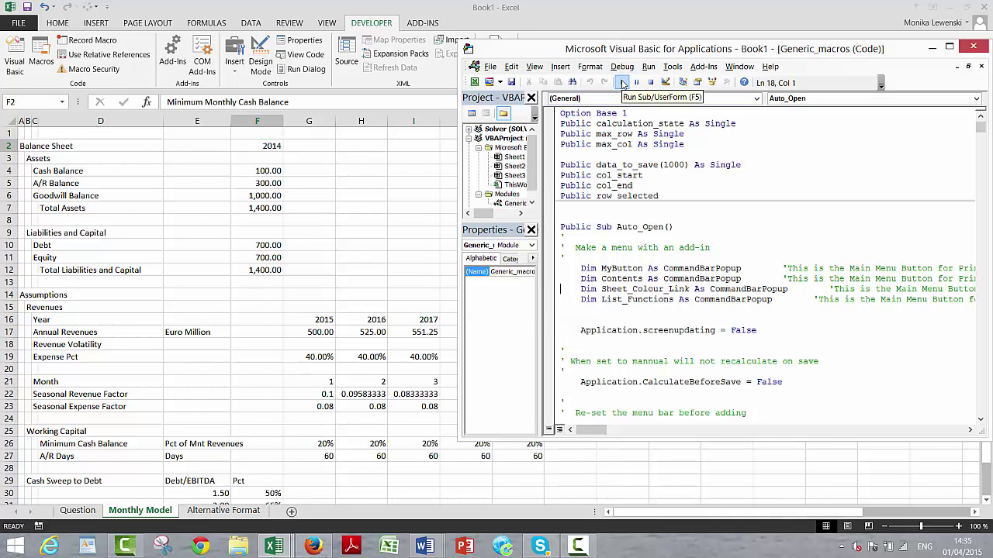
{"action": "left_click", "coordinate": [144, 511]}
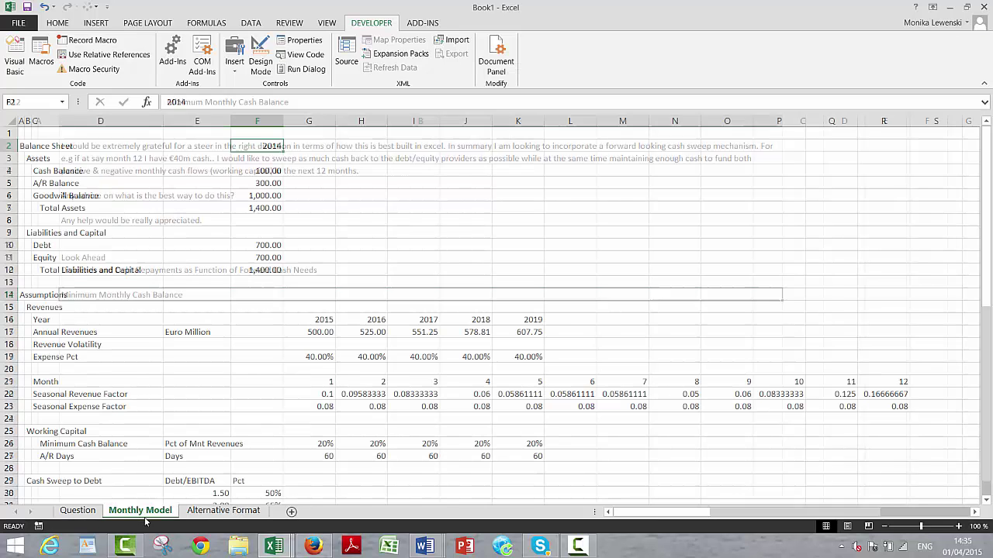
Go through the 2014 cash, A/R and goodwill balances down to Total Assets.
{"action": "key", "text": "Down"}
{"action": "key", "text": "Down"}
{"action": "key", "text": "Down"}
{"action": "key", "text": "Up"}
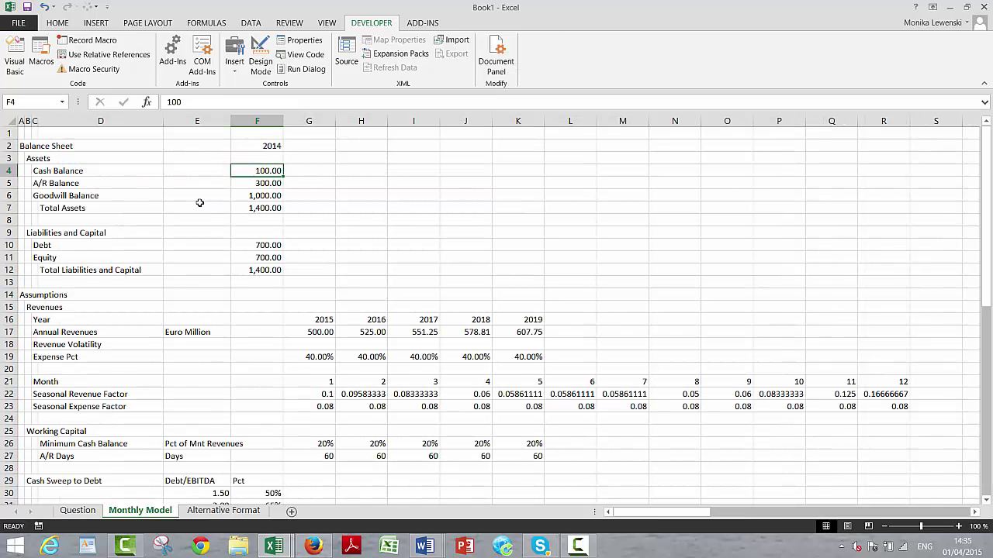
{"action": "key", "text": "Down"}
{"action": "key", "text": "Down"}
{"action": "key", "text": "Down"}
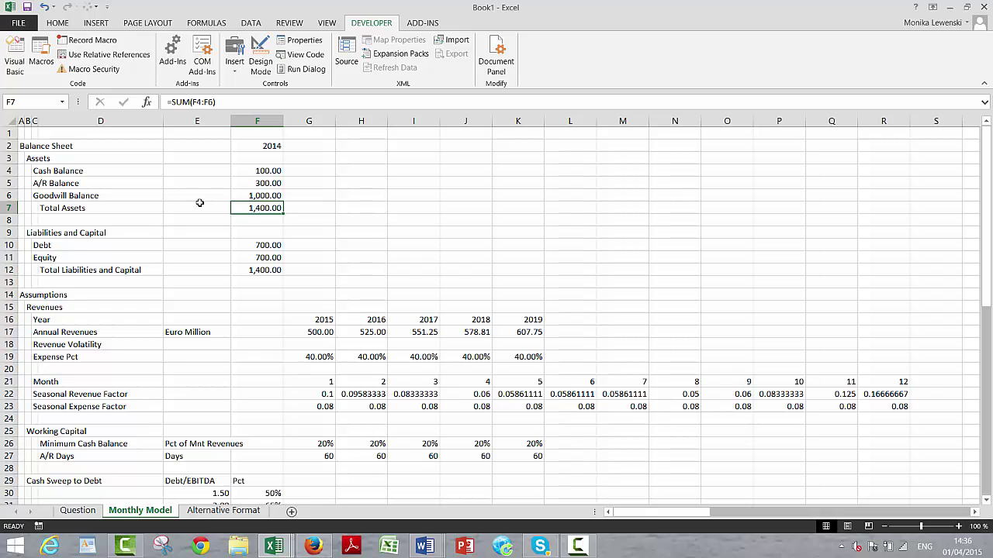
{"action": "key", "text": "super+plus"}
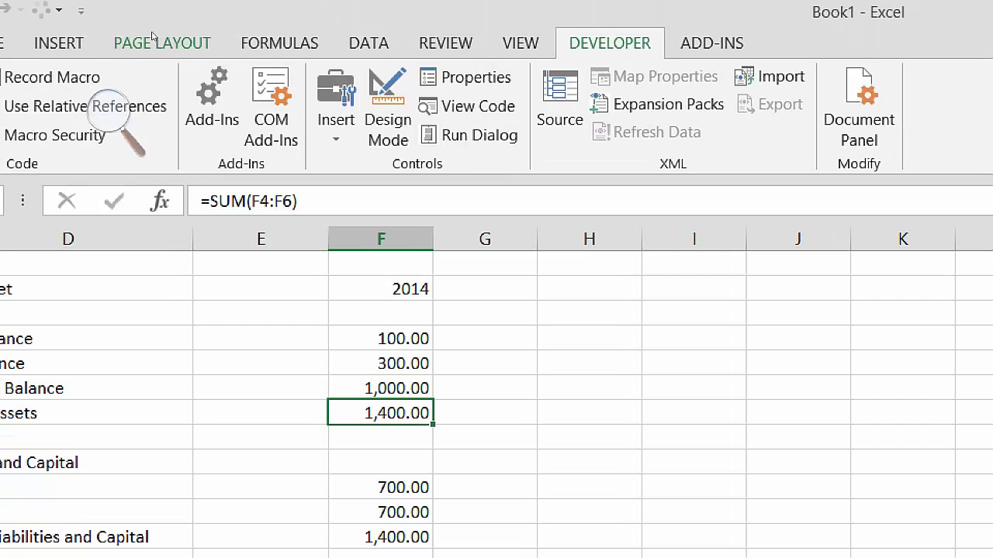
{"action": "left_click", "coordinate": [115, 113]}
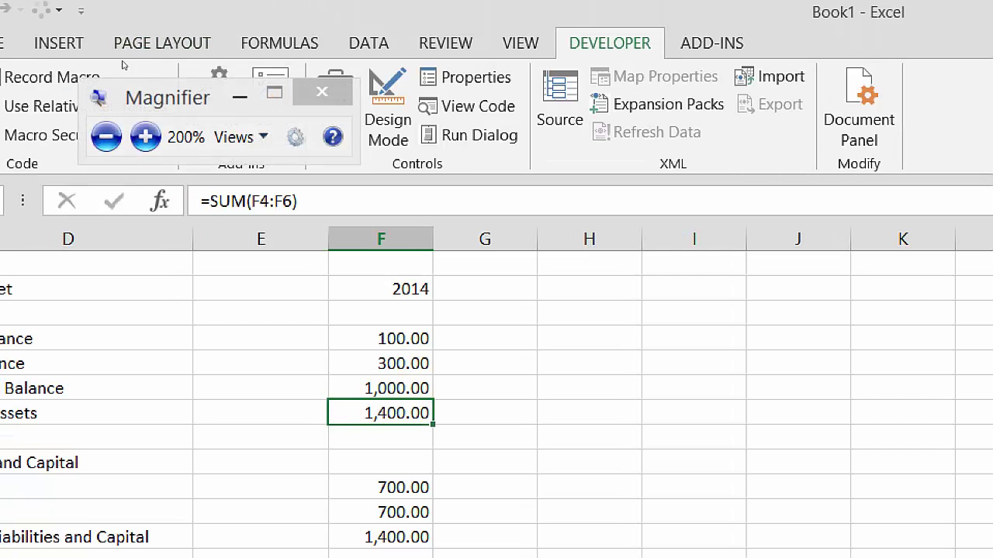
{"action": "left_click", "coordinate": [106, 137]}
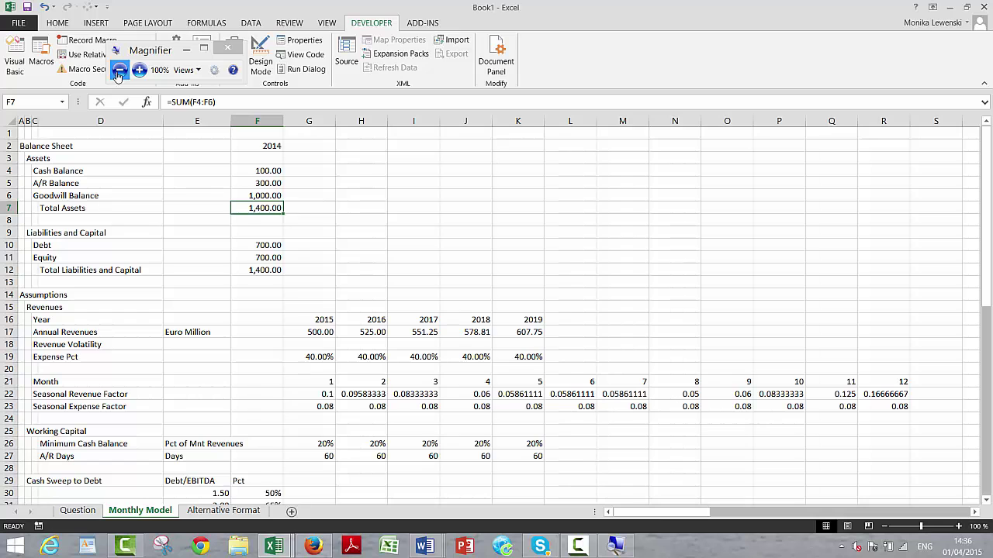
Inspect the formula behind Total Assets in cell F7.
{"action": "left_click", "coordinate": [425, 283]}
{"action": "key", "text": "Left"}
{"action": "key", "text": "Left"}
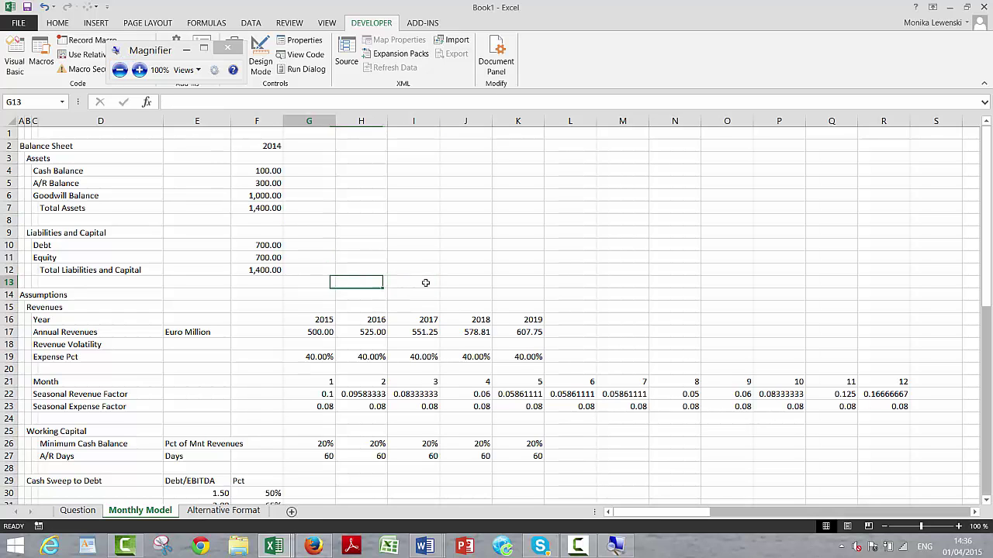
{"action": "key", "text": "Up"}
{"action": "key", "text": "Up"}
{"action": "key", "text": "Up"}
{"action": "key", "text": "Up"}
{"action": "key", "text": "Up"}
{"action": "key", "text": "Up"}
{"action": "key", "text": "Left"}
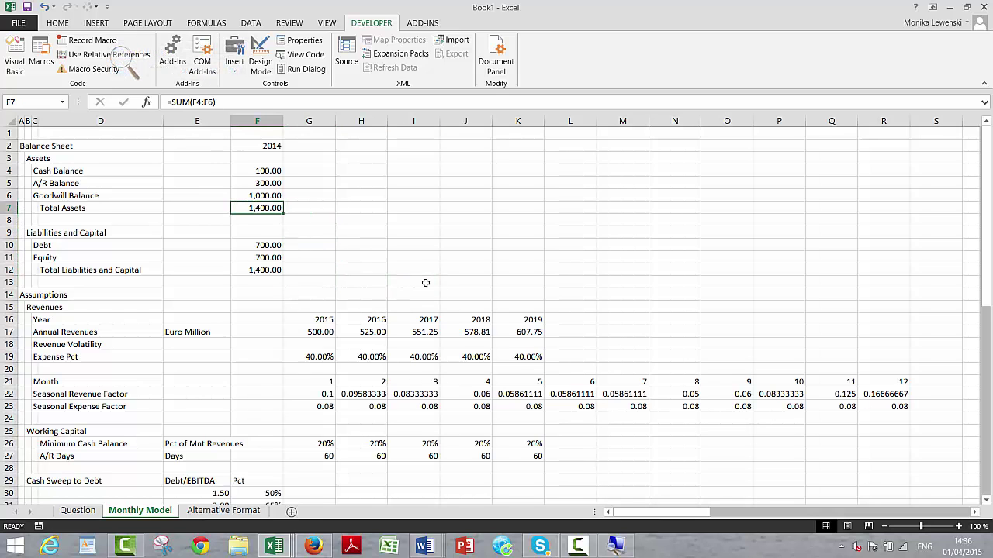
{"action": "key", "text": "F2"}
{"action": "key", "text": "Return"}
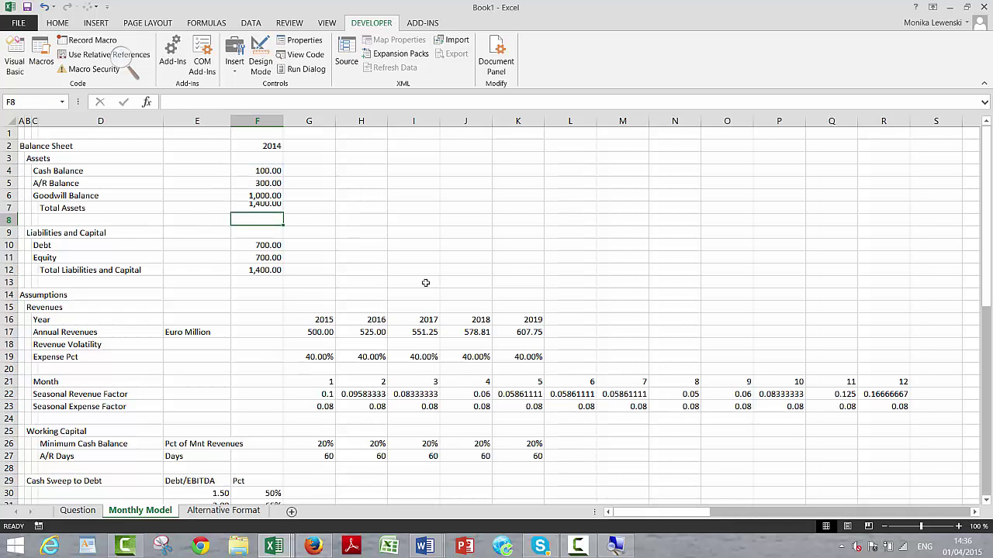
Inspect the formula behind Total Liabilities and Capital in cell F12, leaving it unedited.
{"action": "key", "text": "Down"}
{"action": "key", "text": "Down"}
{"action": "key", "text": "Down"}
{"action": "key", "text": "Down"}
{"action": "key", "text": "F2"}
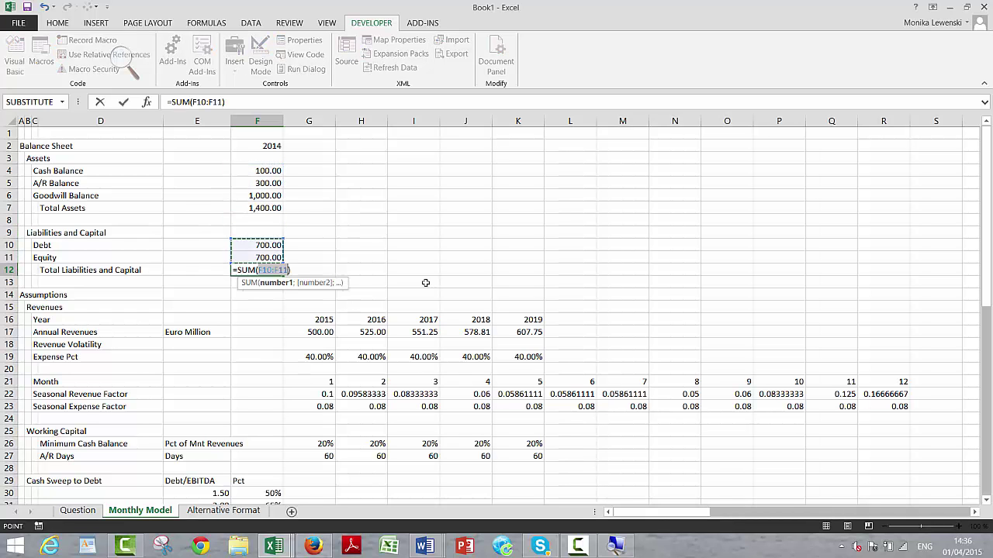
{"action": "key", "text": "Escape"}
Examine the Annual Revenues assumptions in row 17, starting from 2015.
{"action": "key", "text": "Down"}
{"action": "key", "text": "Down"}
{"action": "key", "text": "Down"}
{"action": "key", "text": "Down"}
{"action": "key", "text": "Down"}
{"action": "key", "text": "Right"}
{"action": "key", "text": "Right"}
{"action": "key", "text": "Right"}
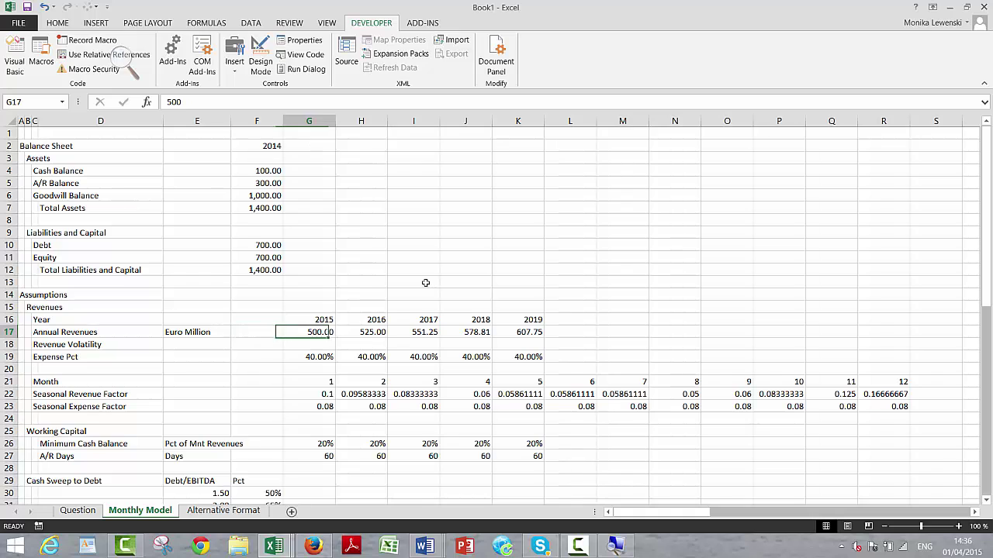
{"action": "key", "text": "Right"}
Chart the Seasonal Revenue Factor values for months 1 to 12 as a default column chart, and delete the chart after viewing it.
{"action": "key", "text": "Down"}
{"action": "key", "text": "Down"}
{"action": "key", "text": "Down"}
{"action": "key", "text": "Down"}
{"action": "key", "text": "Down"}
{"action": "key", "text": "Left"}
{"action": "key", "text": "Left"}
{"action": "key", "text": "Left"}
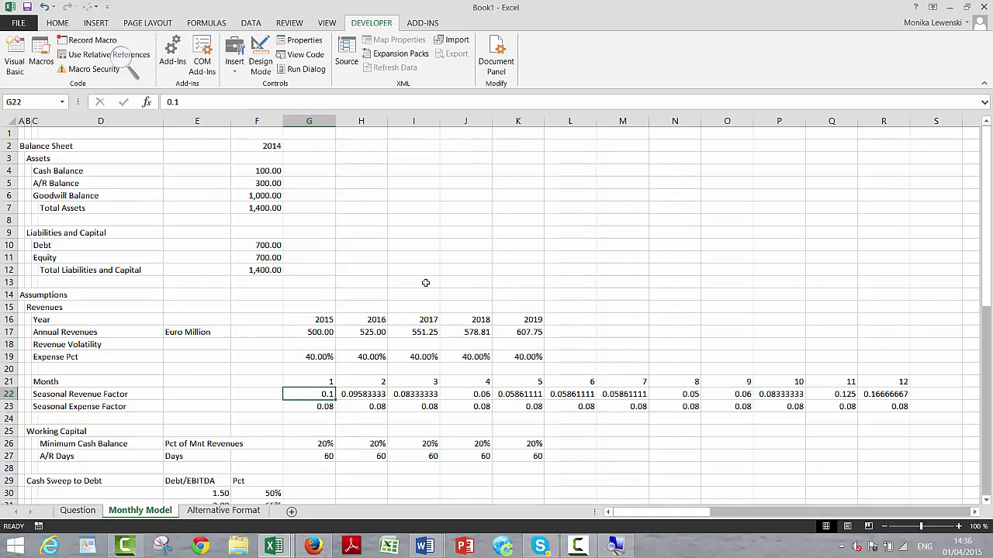
{"action": "key", "text": "ctrl+shift+Right"}
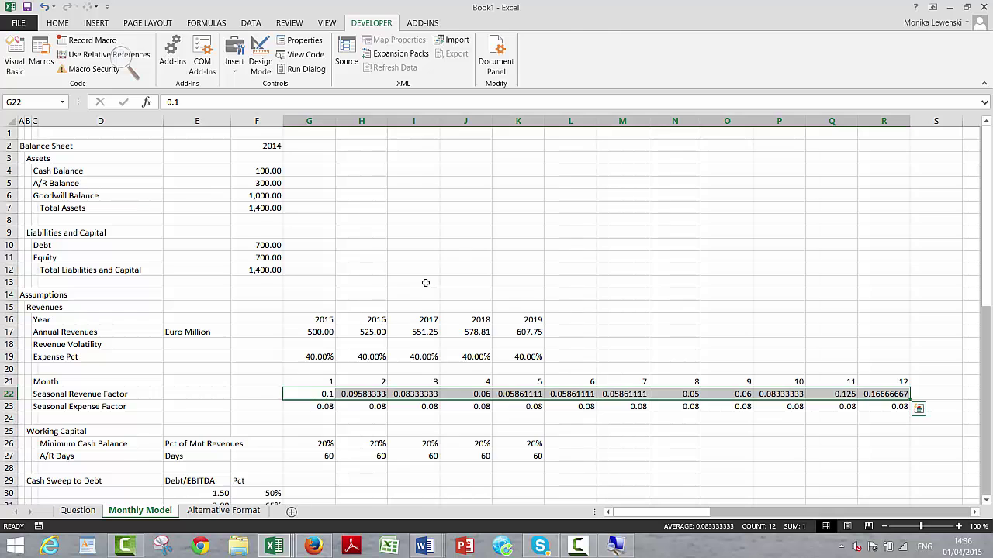
{"action": "key", "text": "alt+F1"}
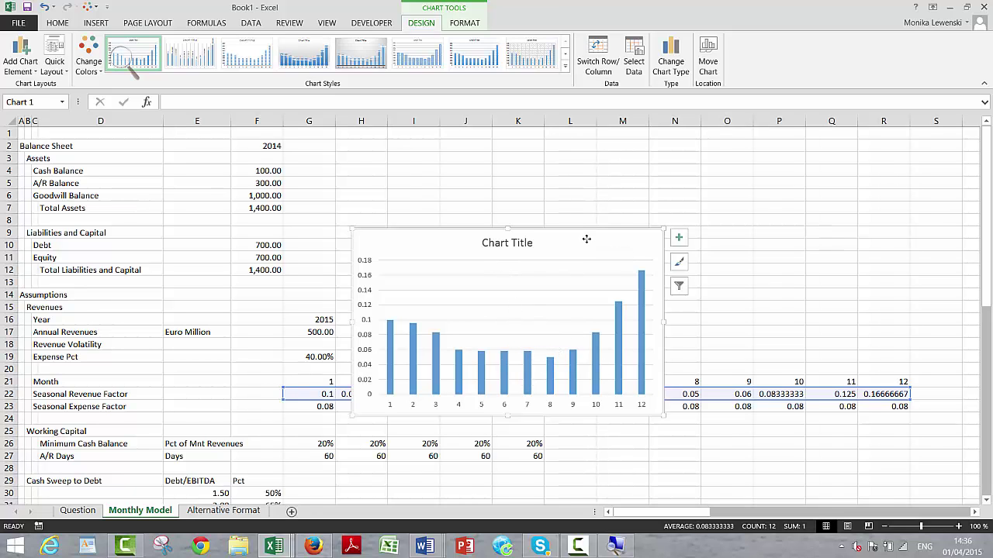
{"action": "key", "text": "Delete"}
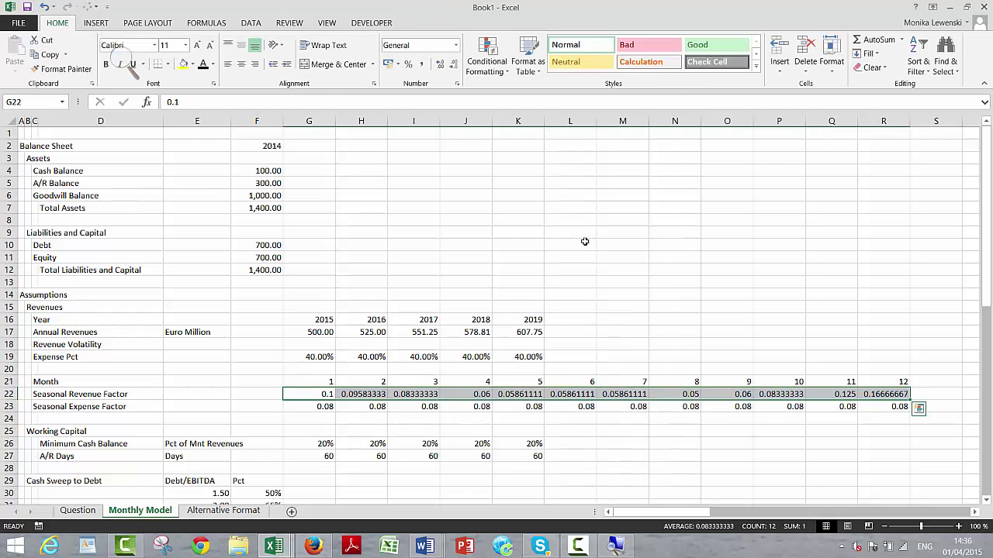
Select the Seasonal Expense Factor values for months 1 to 12.
{"action": "key", "text": "Down"}
{"action": "key", "text": "ctrl+shift+Right"}
{"action": "key", "text": "ctrl+v"}
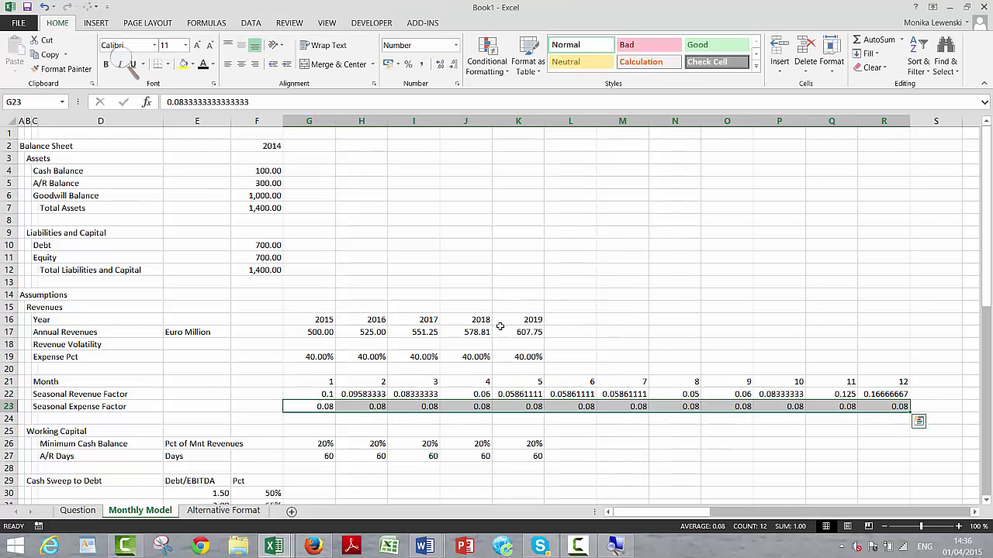
Locate the Working Capital assumptions below the seasonal factors, looking ahead to the Cash Sweep to Debt table.
{"action": "key", "text": "Left"}
{"action": "key", "text": "Left"}
{"action": "key", "text": "Left"}
{"action": "key", "text": "Left"}
{"action": "key", "text": "Left"}
{"action": "key", "text": "Left"}
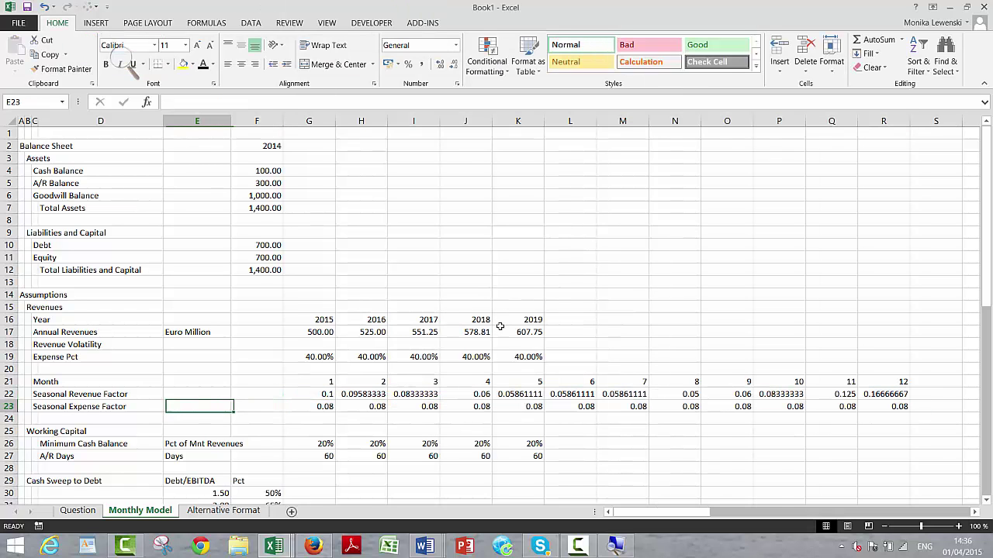
{"action": "key", "text": "Up"}
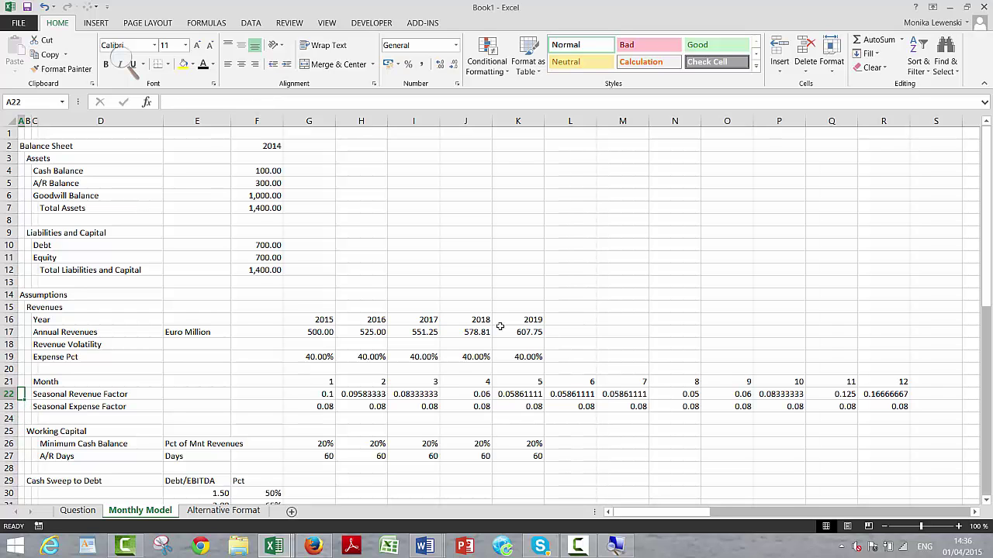
{"action": "key", "text": "Down"}
{"action": "key", "text": "Down"}
{"action": "key", "text": "Down"}
{"action": "key", "text": "Down"}
{"action": "key", "text": "Down"}
{"action": "key", "text": "Down"}
{"action": "key", "text": "Down"}
{"action": "key", "text": "Down"}
{"action": "key", "text": "Down"}
{"action": "key", "text": "Down"}
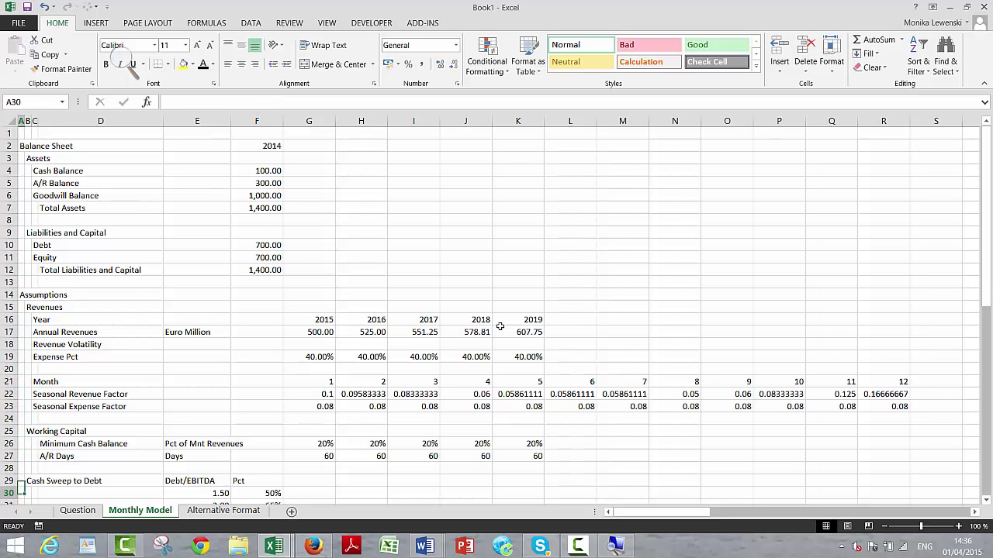
{"action": "key", "text": "Down"}
{"action": "key", "text": "Up"}
{"action": "key", "text": "Up"}
{"action": "key", "text": "Up"}
{"action": "key", "text": "Up"}
{"action": "key", "text": "Up"}
{"action": "key", "text": "Up"}
{"action": "key", "text": "Up"}
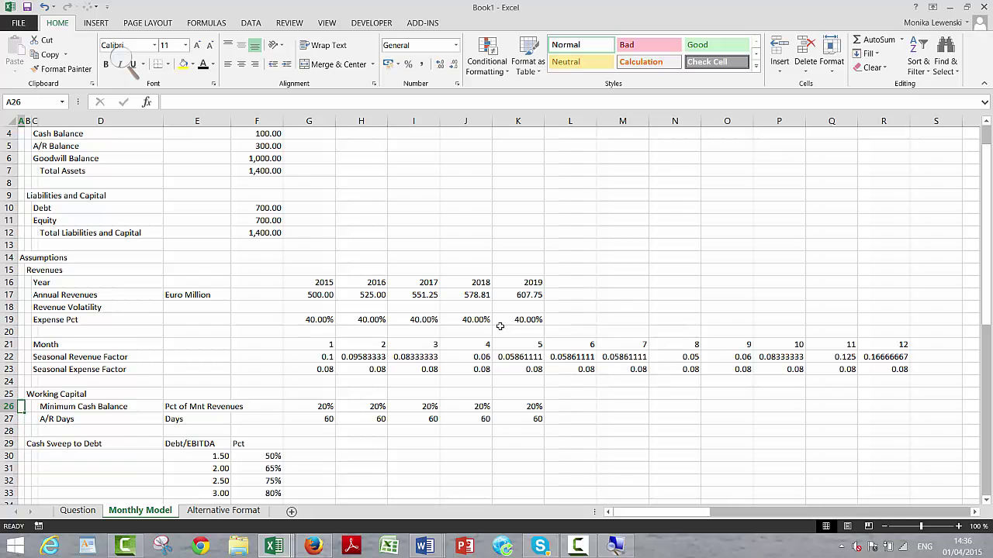
Examine the Minimum Cash Balance percentages in row 26 and the A/R Days in row 27 under Working Capital.
{"action": "key", "text": "Right"}
{"action": "key", "text": "Right"}
{"action": "key", "text": "Right"}
{"action": "key", "text": "Right"}
{"action": "key", "text": "Right"}
{"action": "key", "text": "Right"}
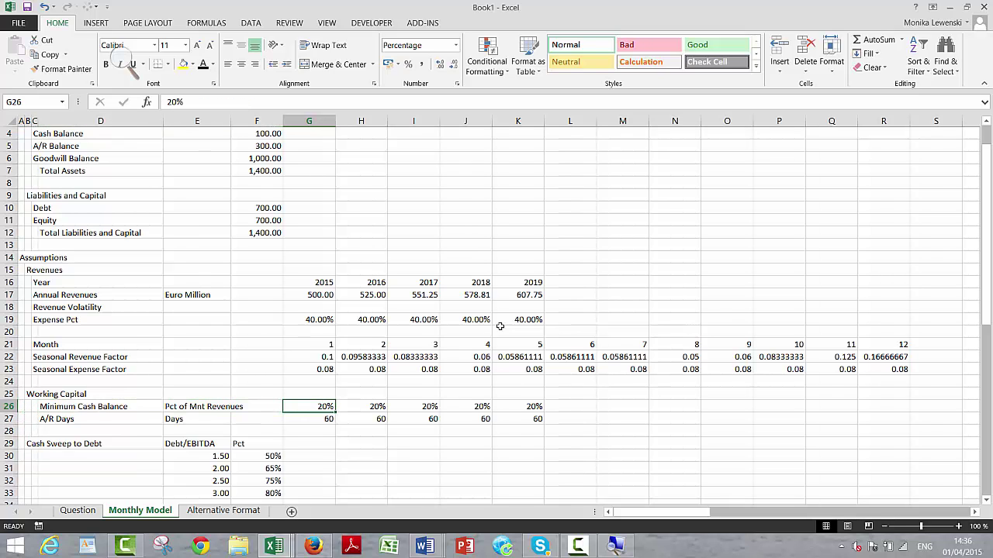
{"action": "key", "text": "Down"}
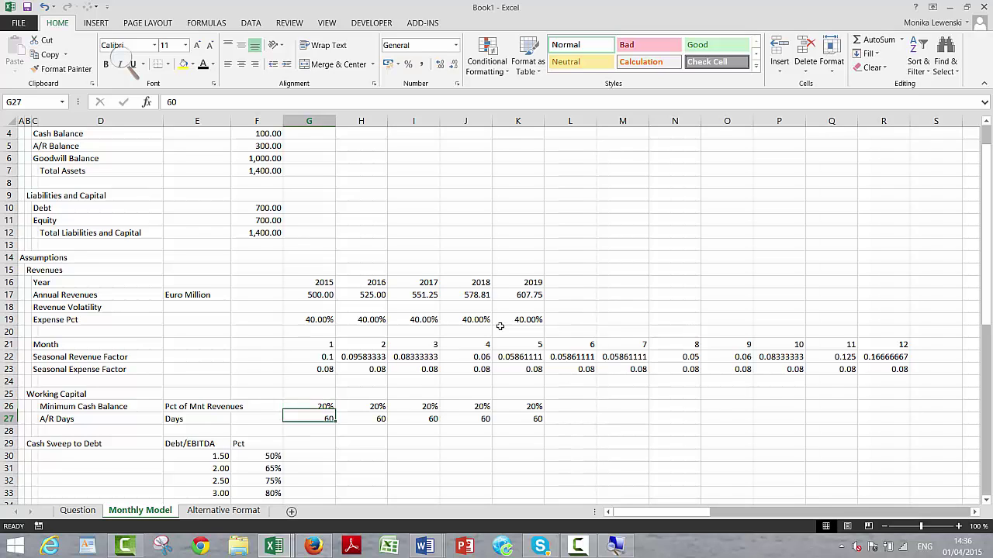
{"action": "key", "text": "Up"}
{"action": "key", "text": "Right"}
{"action": "key", "text": "Right"}
{"action": "key", "text": "Right"}
{"action": "key", "text": "Left"}
{"action": "key", "text": "Left"}
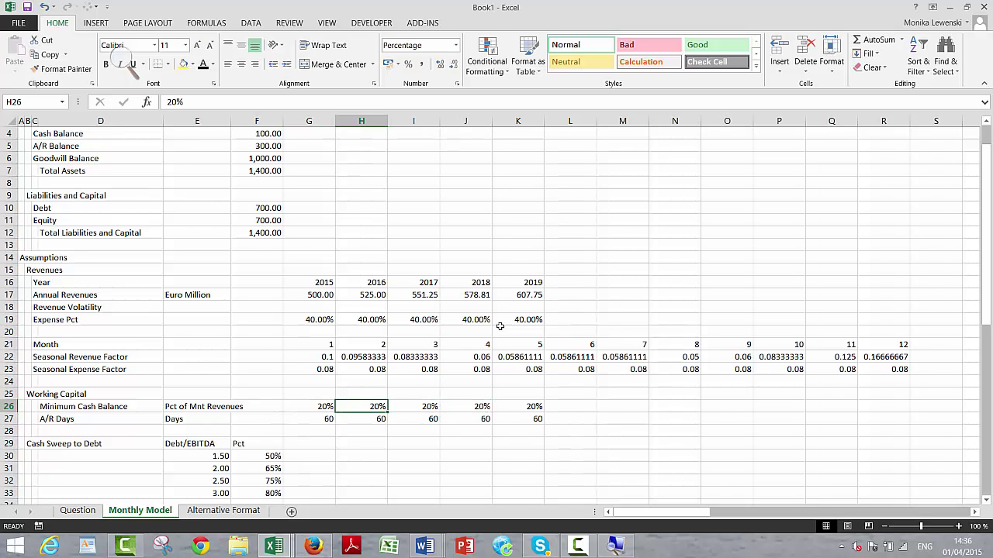
{"action": "key", "text": "Left"}
{"action": "key", "text": "Down"}
{"action": "key", "text": "Up"}
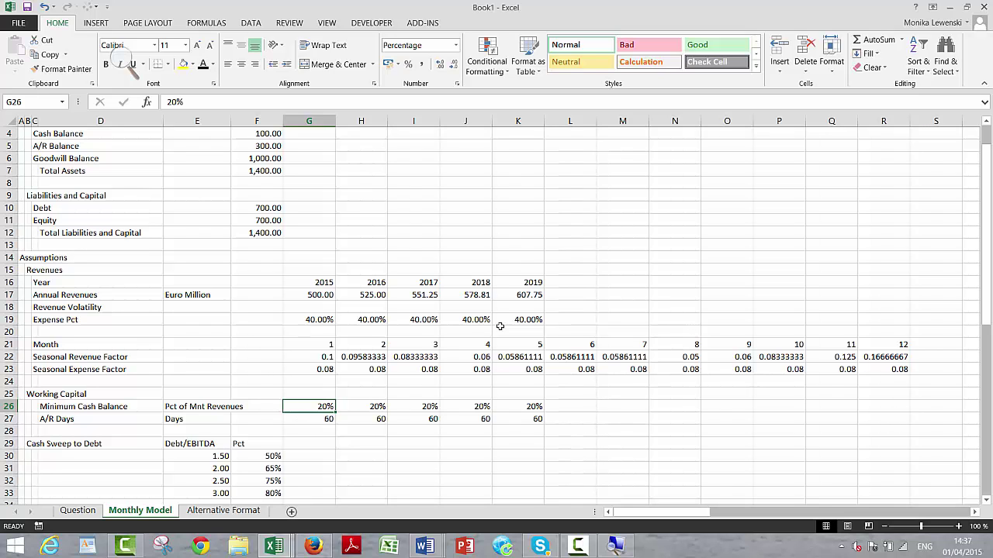
{"action": "key", "text": "Down"}
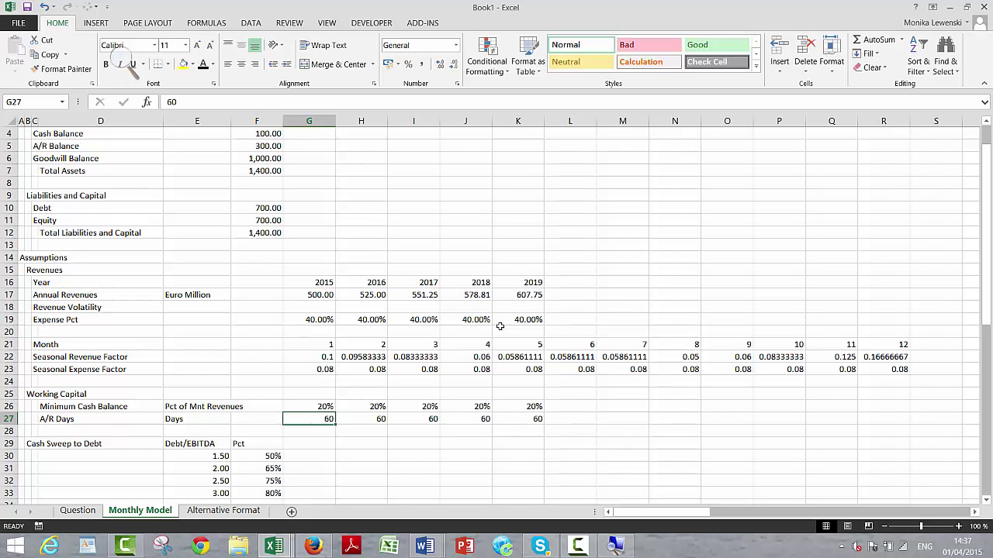
{"action": "key", "text": "Up"}
{"action": "key", "text": "Left"}
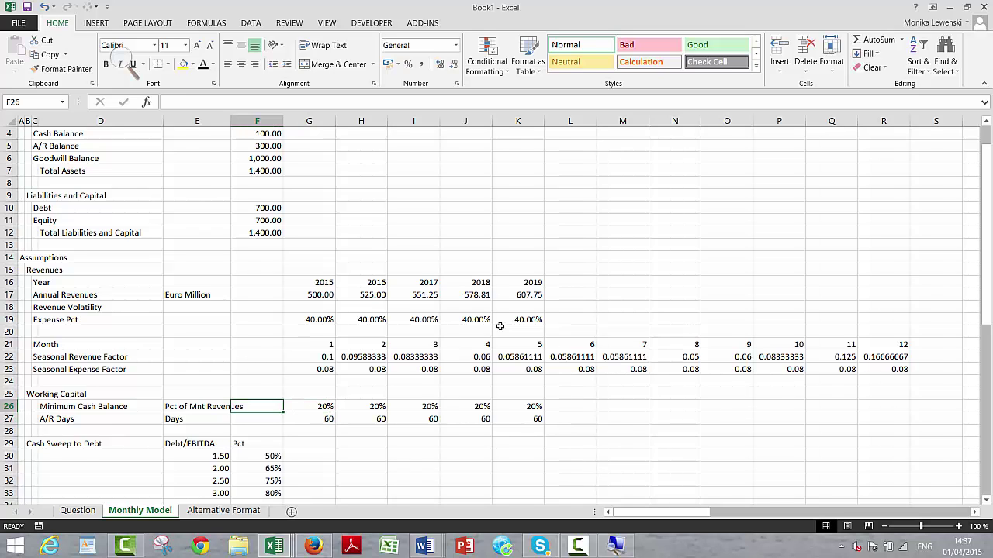
{"action": "key", "text": "Left"}
{"action": "key", "text": "Right"}
{"action": "key", "text": "Right"}
{"action": "key", "text": "Right"}
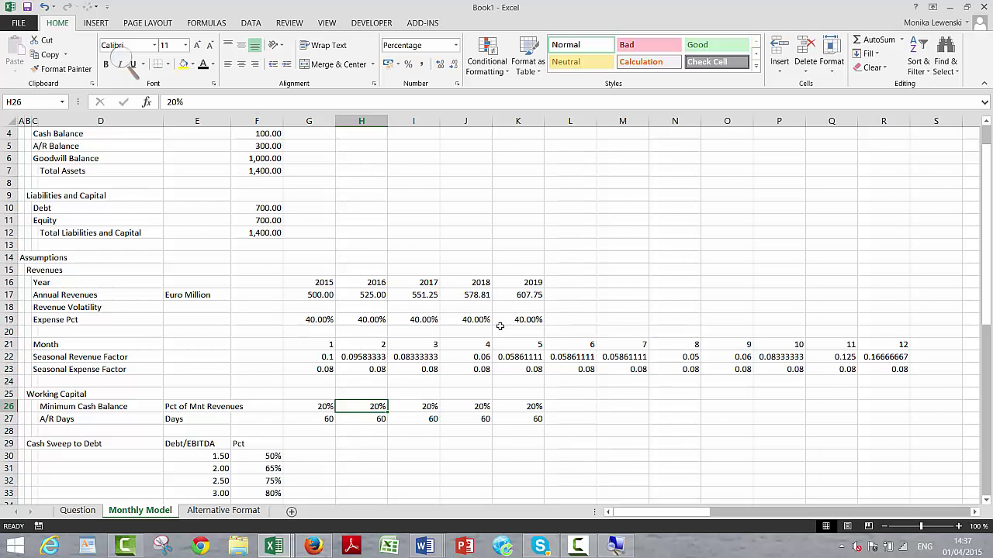
{"action": "key", "text": "Down"}
{"action": "key", "text": "Left"}
{"action": "key", "text": "Left"}
{"action": "key", "text": "Right"}
{"action": "key", "text": "Right"}
Examine the Cash Sweep to Debt table of Debt/EBITDA levels and sweep percentages in rows 29 to 33.
{"action": "key", "text": "Down"}
{"action": "key", "text": "Down"}
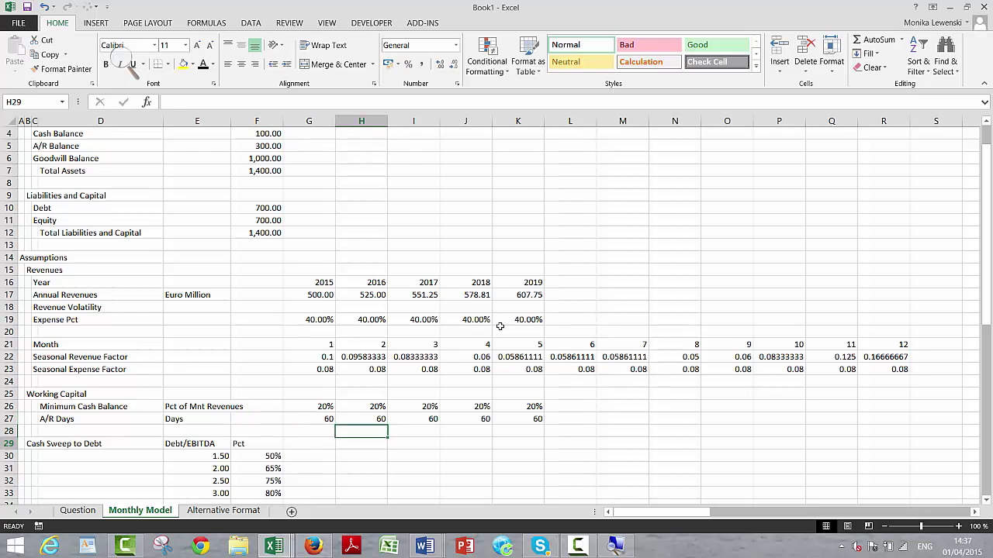
{"action": "key", "text": "Down"}
{"action": "key", "text": "Down"}
{"action": "key", "text": "Down"}
{"action": "key", "text": "Down"}
{"action": "key", "text": "Down"}
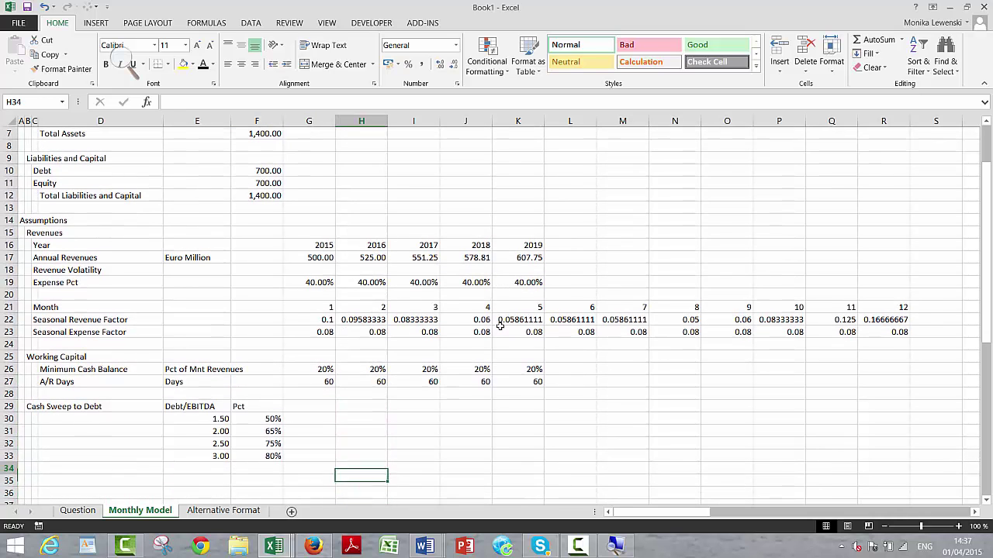
{"action": "key", "text": "Up"}
{"action": "key", "text": "Left"}
{"action": "key", "text": "Left"}
{"action": "key", "text": "Left"}
{"action": "key", "text": "Up"}
{"action": "key", "text": "Up"}
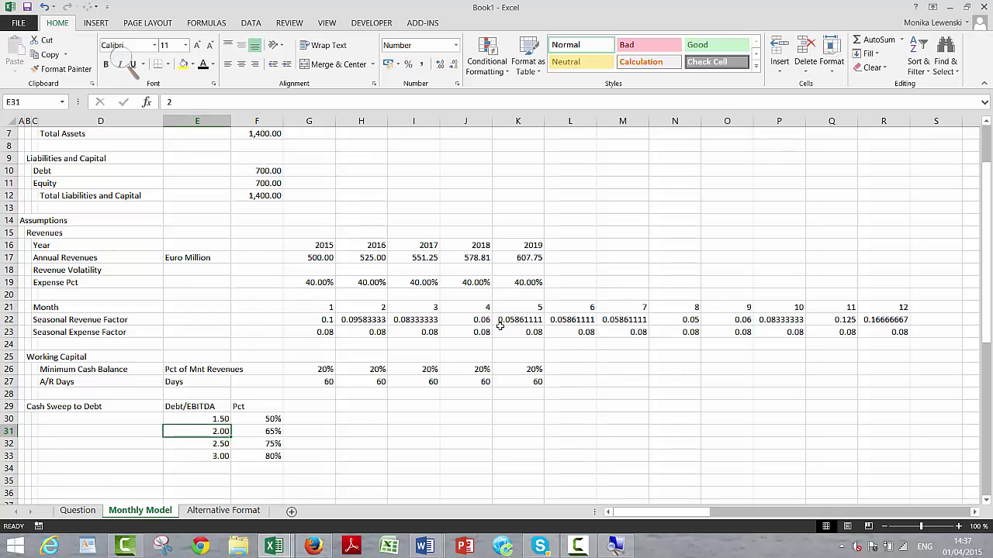
Review the 2014 balance sheet in column F, from the assets down to Debt in F10.
{"action": "key", "text": "Up"}
{"action": "key", "text": "Up"}
{"action": "key", "text": "Up"}
{"action": "key", "text": "Up"}
{"action": "key", "text": "Up"}
{"action": "key", "text": "Up"}
{"action": "key", "text": "Up"}
{"action": "key", "text": "Up"}
{"action": "key", "text": "Up"}
{"action": "key", "text": "Up"}
{"action": "key", "text": "Up"}
{"action": "key", "text": "Up"}
{"action": "key", "text": "Up"}
{"action": "key", "text": "Up"}
{"action": "key", "text": "Up"}
{"action": "key", "text": "Up"}
{"action": "key", "text": "Up"}
{"action": "key", "text": "Up"}
{"action": "key", "text": "Up"}
{"action": "key", "text": "Up"}
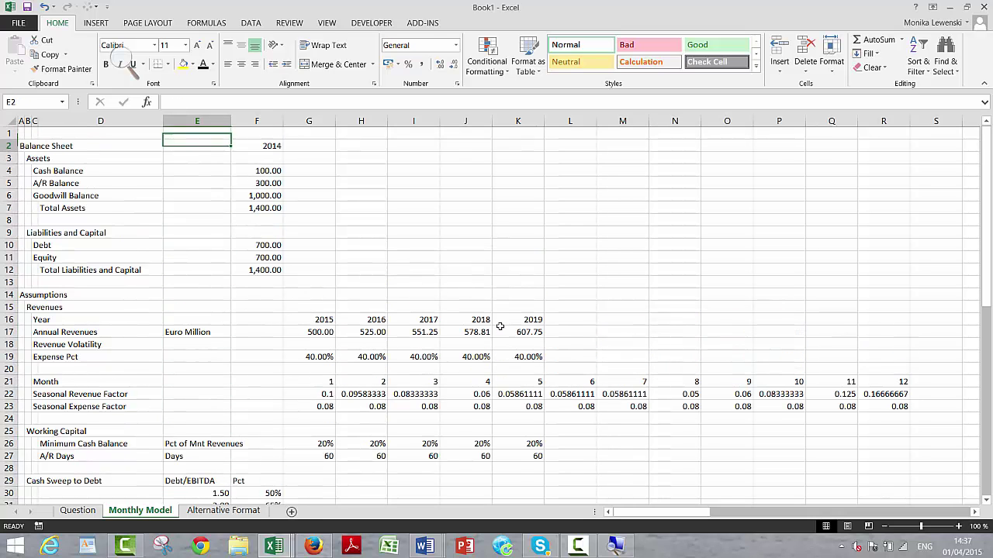
{"action": "key", "text": "Down"}
{"action": "key", "text": "Down"}
{"action": "key", "text": "Down"}
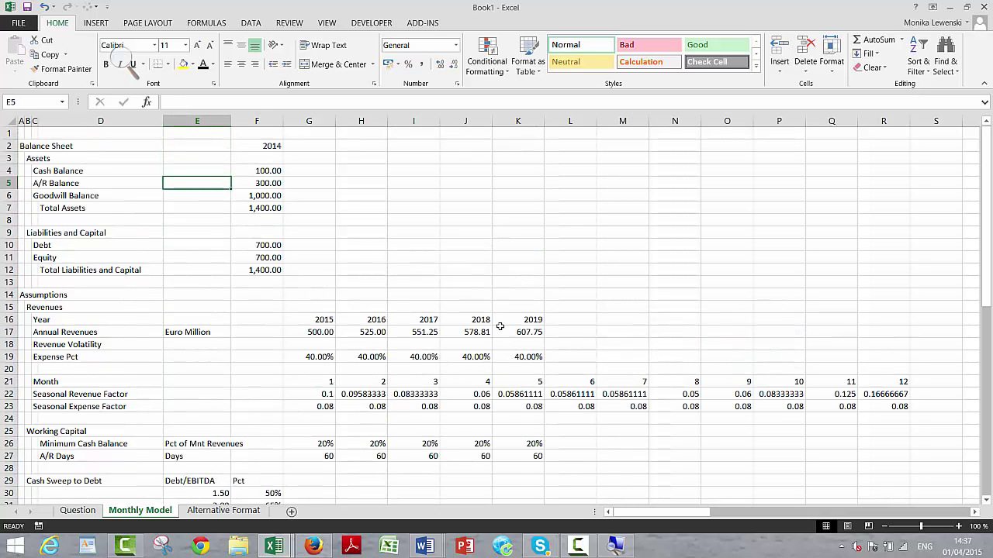
{"action": "key", "text": "Right"}
{"action": "key", "text": "Down"}
{"action": "key", "text": "Down"}
{"action": "key", "text": "Down"}
{"action": "key", "text": "Down"}
{"action": "key", "text": "Down"}
{"action": "key", "text": "Up"}
{"action": "key", "text": "Up"}
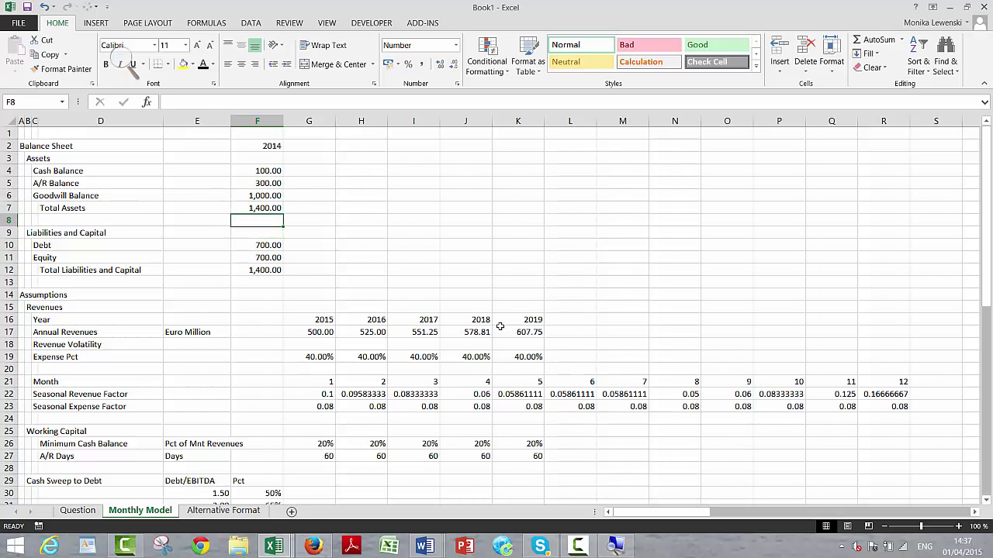
{"action": "key", "text": "Up"}
{"action": "key", "text": "Up"}
{"action": "key", "text": "Down"}
{"action": "key", "text": "Down"}
{"action": "key", "text": "Down"}
{"action": "key", "text": "Down"}
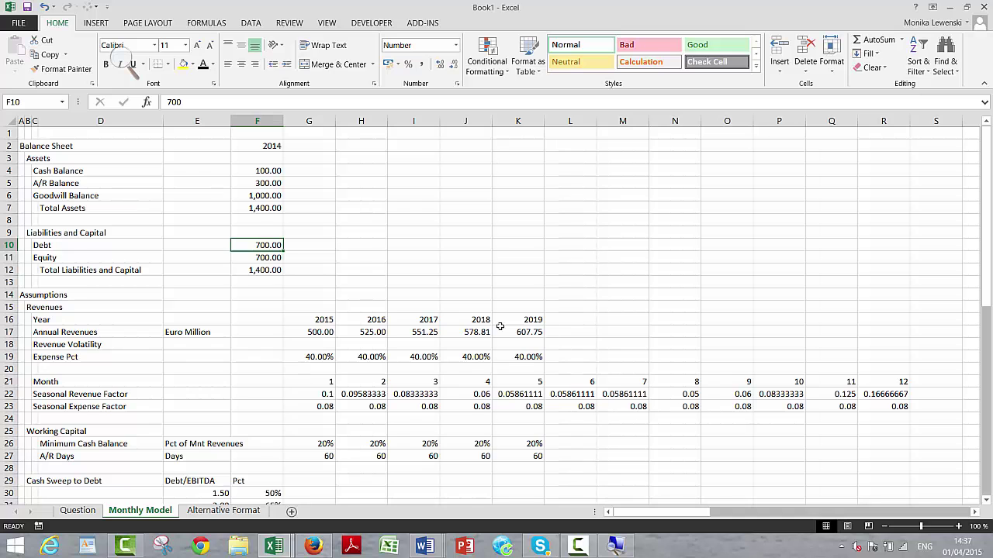
Add an "Interest Rate on Debt" assumption in row 35, labelled in B35 with the unit % in E35 and 5% in F35.
{"action": "key", "text": "Down"}
{"action": "key", "text": "Down"}
{"action": "key", "text": "Down"}
{"action": "key", "text": "Down"}
{"action": "key", "text": "Down"}
{"action": "key", "text": "Down"}
{"action": "key", "text": "Down"}
{"action": "key", "text": "Down"}
{"action": "key", "text": "Down"}
{"action": "key", "text": "Down"}
{"action": "key", "text": "Down"}
{"action": "key", "text": "Down"}
{"action": "key", "text": "Down"}
{"action": "key", "text": "Down"}
{"action": "key", "text": "Down"}
{"action": "key", "text": "Down"}
{"action": "key", "text": "Down"}
{"action": "key", "text": "Down"}
{"action": "key", "text": "Down"}
{"action": "key", "text": "Down"}
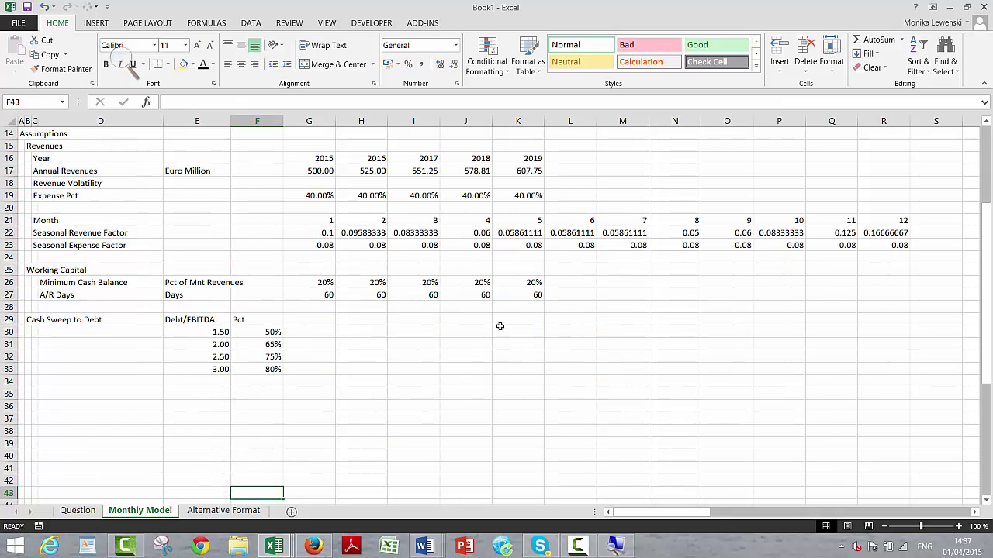
{"action": "key", "text": "Up"}
{"action": "key", "text": "Up"}
{"action": "key", "text": "Up"}
{"action": "key", "text": "Up"}
{"action": "key", "text": "Up"}
{"action": "key", "text": "Up"}
{"action": "key", "text": "Up"}
{"action": "key", "text": "Up"}
{"action": "key", "text": "Up"}
{"action": "key", "text": "Up"}
{"action": "key", "text": "Up"}
{"action": "key", "text": "Up"}
{"action": "key", "text": "Up"}
{"action": "key", "text": "Down"}
{"action": "key", "text": "Down"}
{"action": "key", "text": "Down"}
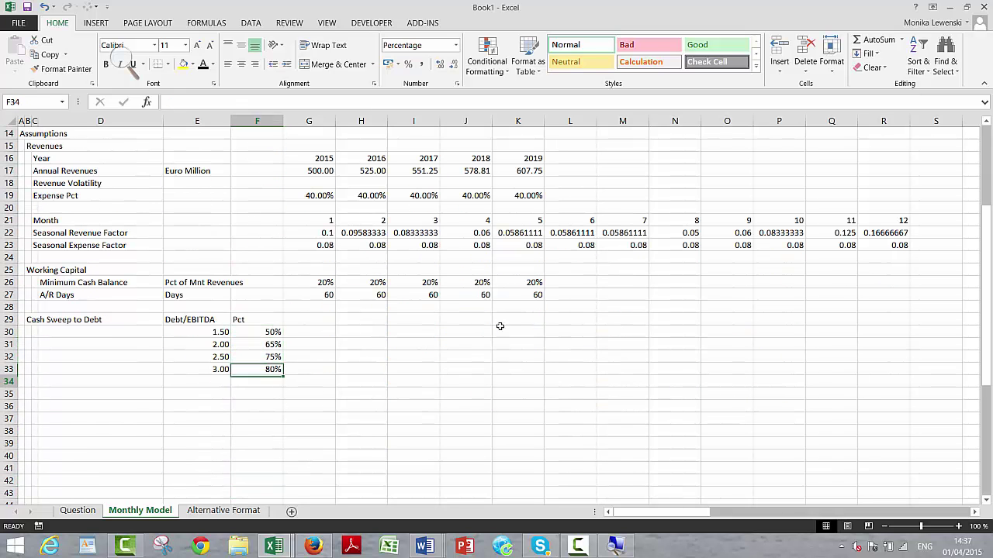
{"action": "key", "text": "Left"}
{"action": "key", "text": "Left"}
{"action": "key", "text": "Left"}
{"action": "key", "text": "Left"}
{"action": "key", "text": "Down"}
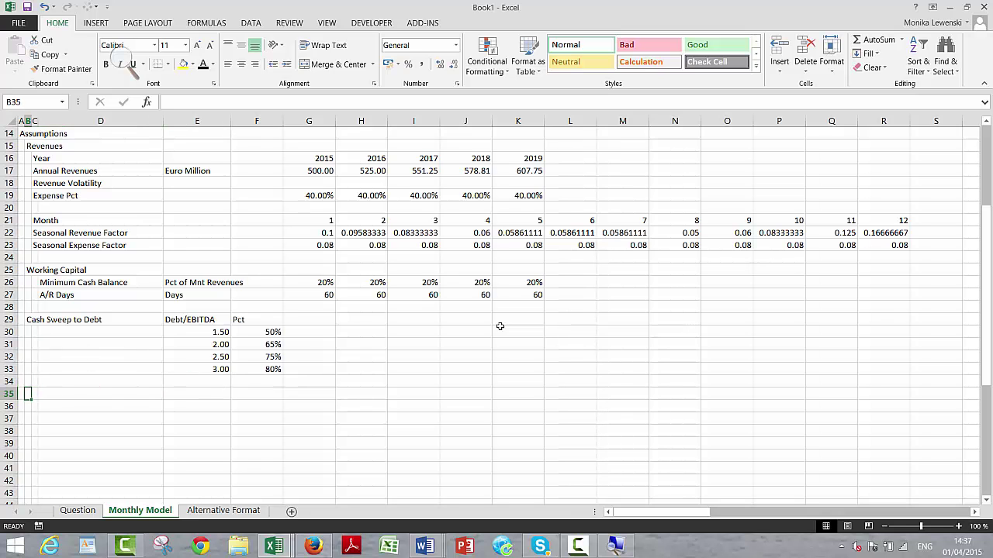
{"action": "type", "text": "Interest Rate on Debt"}
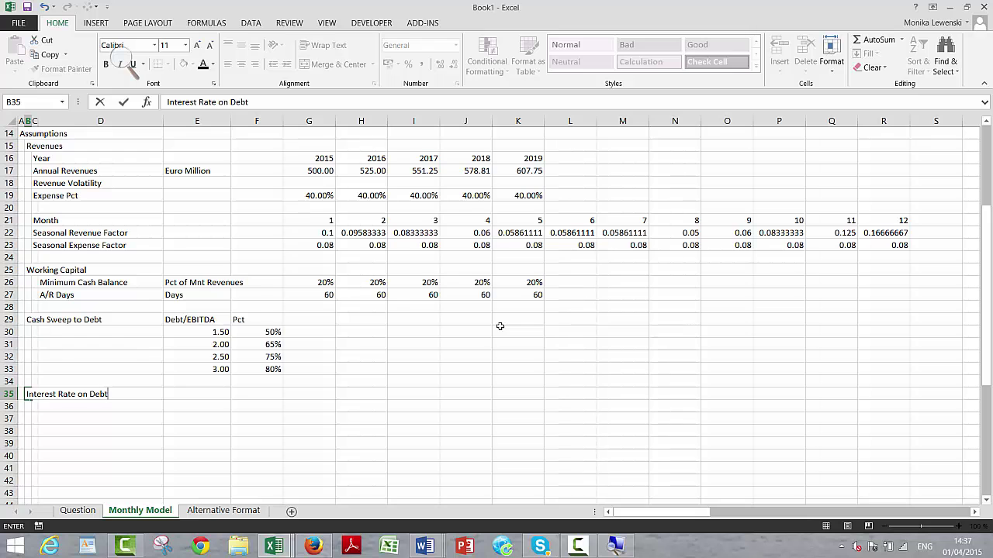
{"action": "key", "text": "Right"}
{"action": "key", "text": "Right"}
{"action": "key", "text": "Right"}
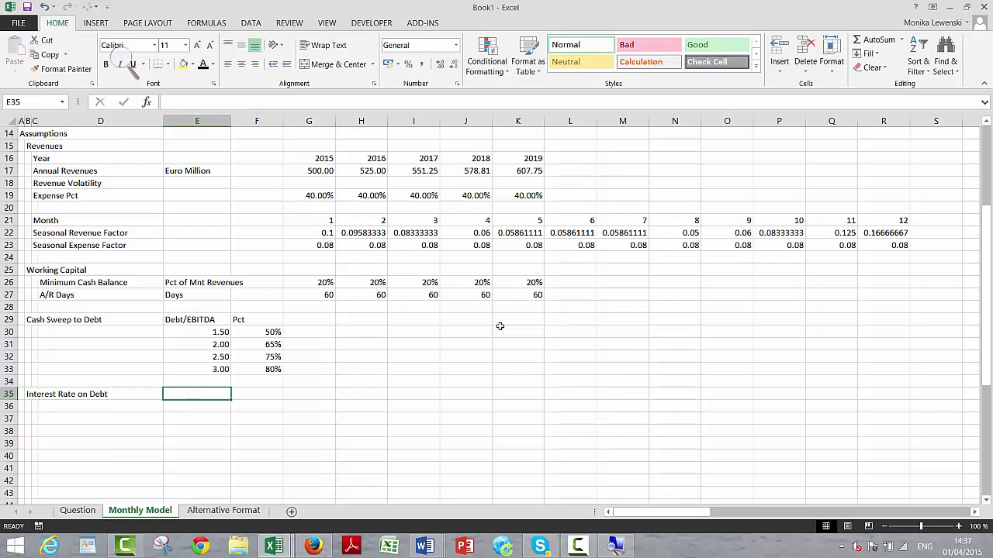
{"action": "type", "text": "%"}
{"action": "key", "text": "Right"}
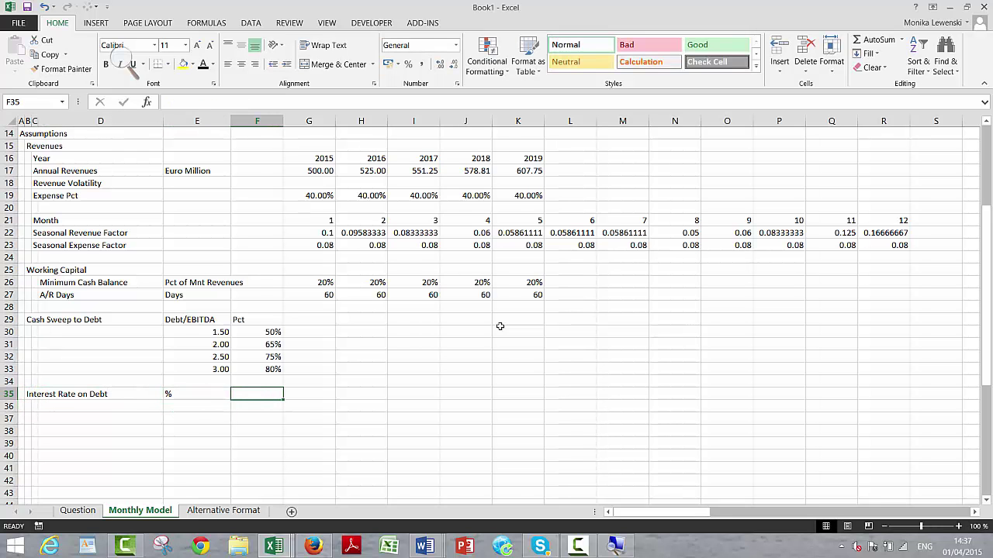
{"action": "type", "text": "5%"}
{"action": "key", "text": "Return"}
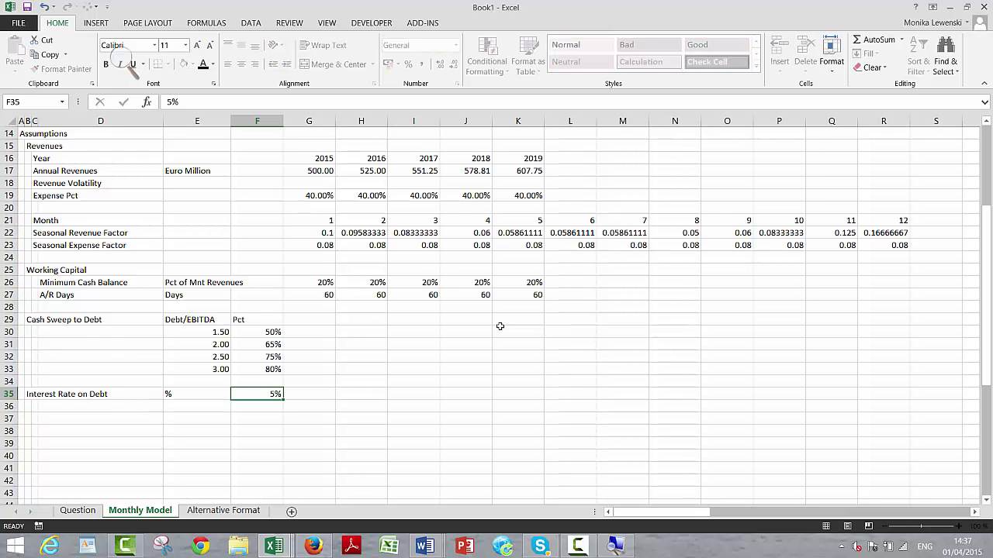
Review the monthly model from the balance sheet in row 1 down through the assumptions to the empty rows below the debt interest rate.
{"action": "key", "text": "Up"}
{"action": "key", "text": "Down"}
{"action": "key", "text": "Down"}
{"action": "key", "text": "Left"}
{"action": "key", "text": "Left"}
{"action": "key", "text": "Left"}
{"action": "key", "text": "Left"}
{"action": "key", "text": "Left"}
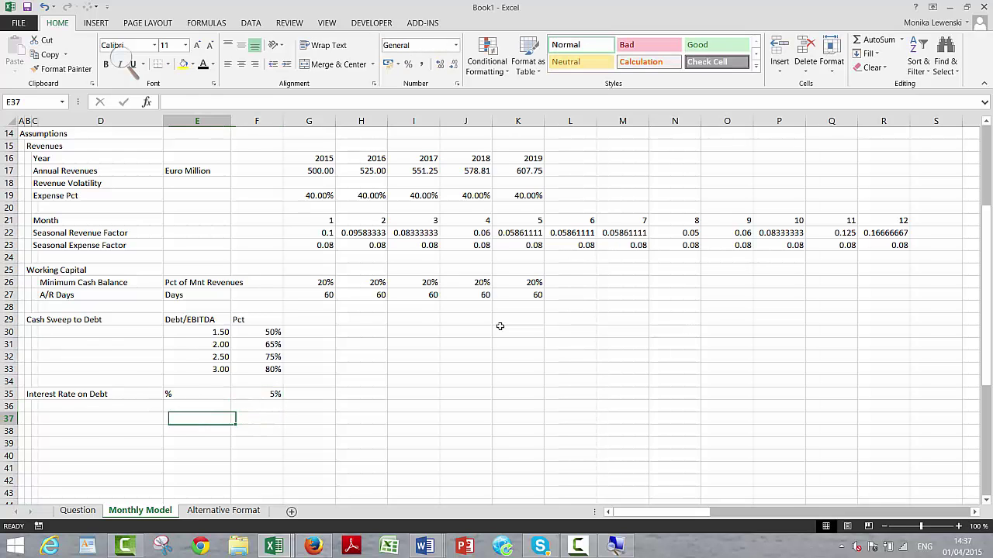
{"action": "key", "text": "Up"}
{"action": "key", "text": "Up"}
{"action": "key", "text": "Up"}
{"action": "key", "text": "Up"}
{"action": "key", "text": "Up"}
{"action": "key", "text": "Up"}
{"action": "key", "text": "Up"}
{"action": "key", "text": "Up"}
{"action": "key", "text": "Up"}
{"action": "key", "text": "Up"}
{"action": "key", "text": "Up"}
{"action": "key", "text": "Up"}
{"action": "key", "text": "Up"}
{"action": "key", "text": "Up"}
{"action": "key", "text": "Up"}
{"action": "key", "text": "Up"}
{"action": "key", "text": "Up"}
{"action": "key", "text": "Up"}
{"action": "key", "text": "Up"}
{"action": "key", "text": "Up"}
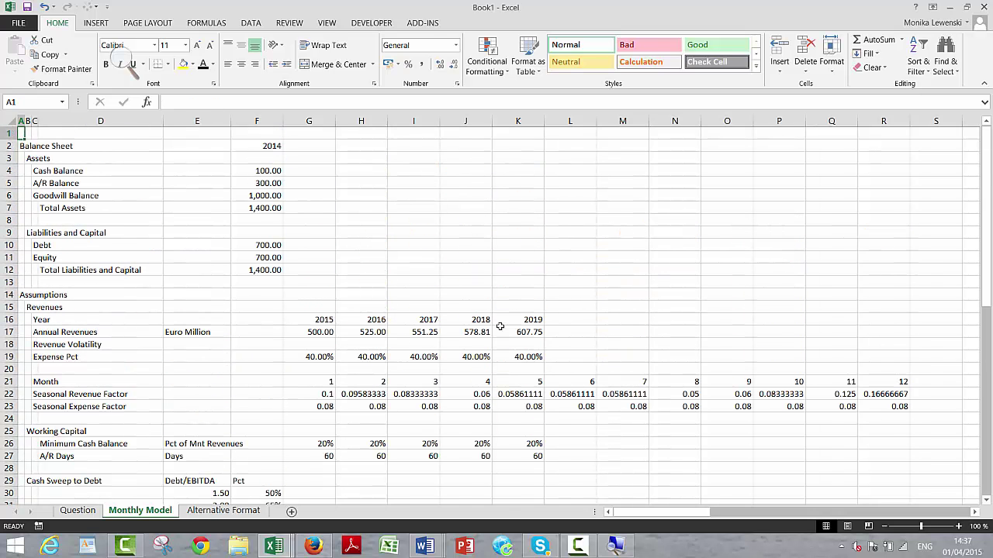
{"action": "key", "text": "Down"}
{"action": "key", "text": "Down"}
{"action": "key", "text": "Down"}
{"action": "key", "text": "Down"}
{"action": "key", "text": "Down"}
{"action": "key", "text": "Down"}
{"action": "key", "text": "Down"}
{"action": "key", "text": "Down"}
{"action": "key", "text": "Down"}
{"action": "key", "text": "Down"}
{"action": "key", "text": "Down"}
{"action": "key", "text": "Down"}
{"action": "key", "text": "Down"}
{"action": "key", "text": "Down"}
{"action": "key", "text": "Down"}
{"action": "key", "text": "Down"}
{"action": "key", "text": "Down"}
{"action": "key", "text": "Down"}
{"action": "key", "text": "Down"}
{"action": "key", "text": "Down"}
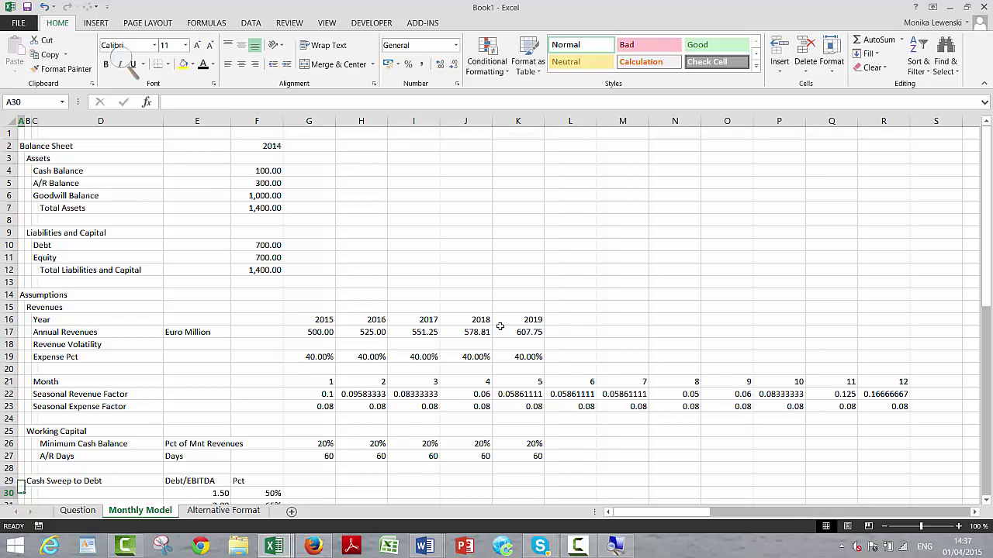
{"action": "key", "text": "Down"}
{"action": "key", "text": "Down"}
{"action": "key", "text": "Down"}
{"action": "key", "text": "Down"}
{"action": "key", "text": "Down"}
{"action": "key", "text": "Down"}
{"action": "key", "text": "Down"}
{"action": "key", "text": "Down"}
{"action": "key", "text": "Down"}
{"action": "key", "text": "Down"}
{"action": "key", "text": "Down"}
{"action": "key", "text": "Down"}
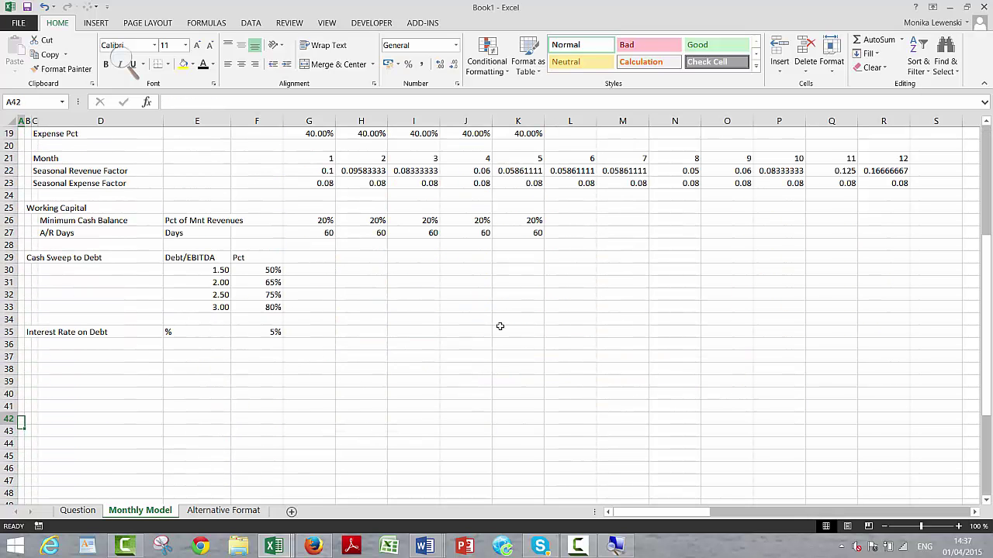
Add the section heading "Timing" in A38, below the assumptions.
{"action": "key", "text": "Up"}
{"action": "key", "text": "Up"}
{"action": "key", "text": "Up"}
{"action": "key", "text": "Right"}
{"action": "key", "text": "Up"}
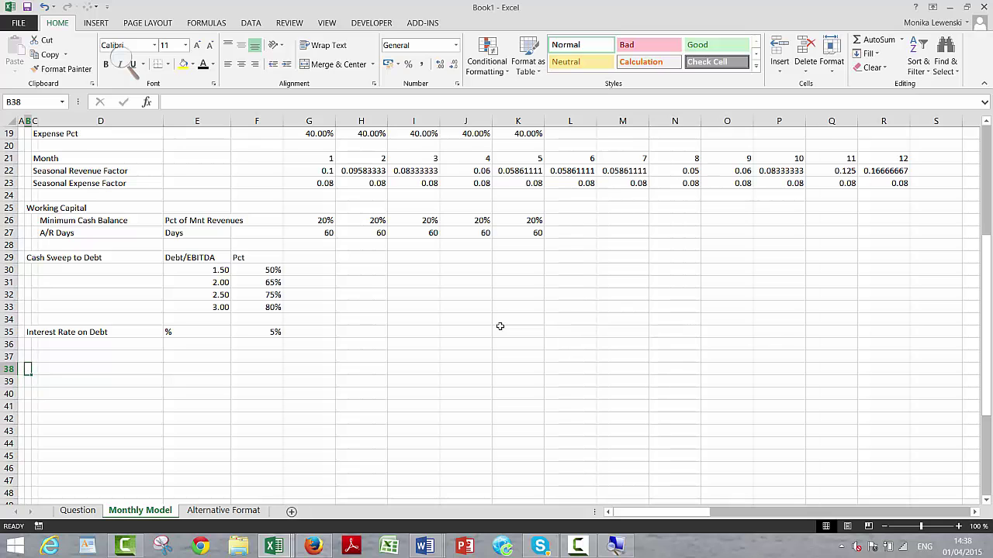
{"action": "key", "text": "Left"}
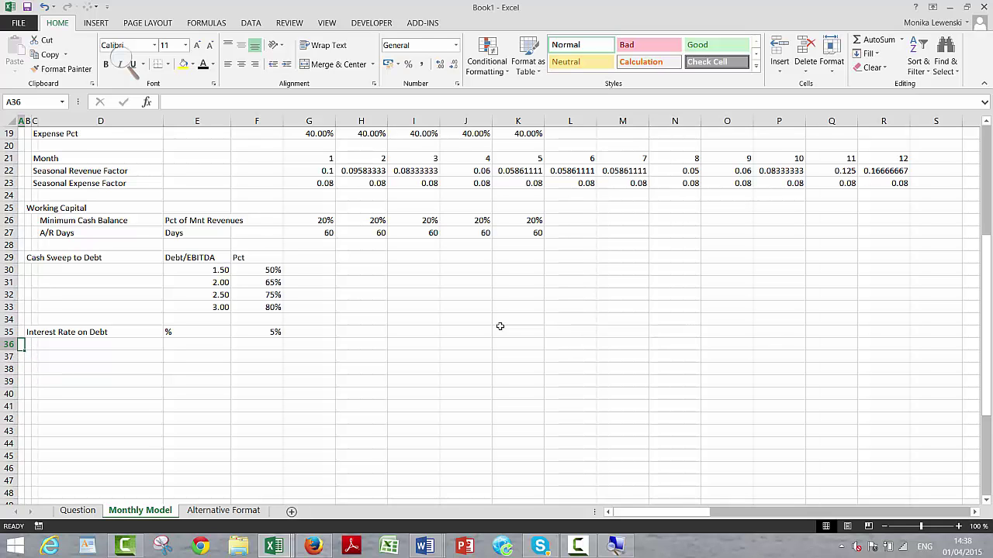
{"action": "type", "text": "Timing"}
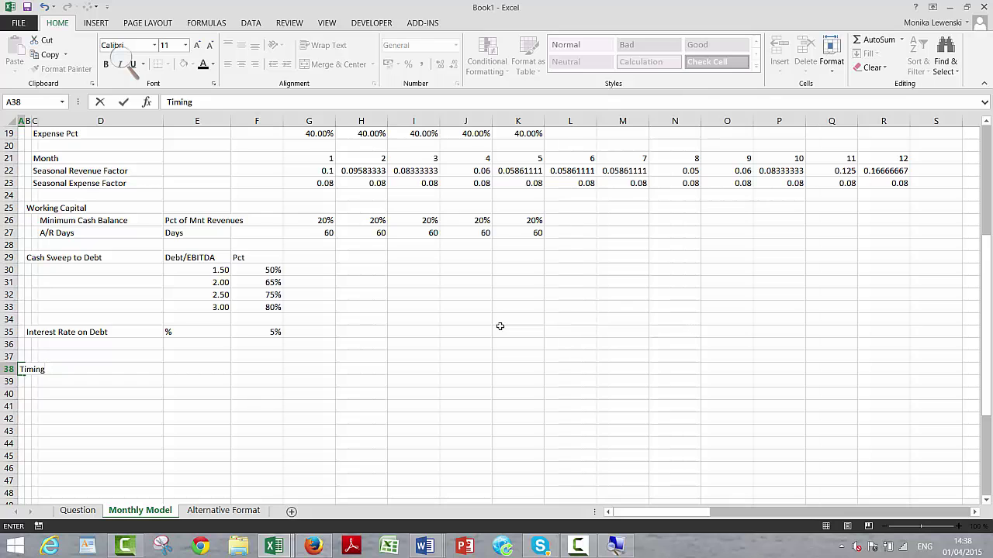
{"action": "key", "text": "Return"}
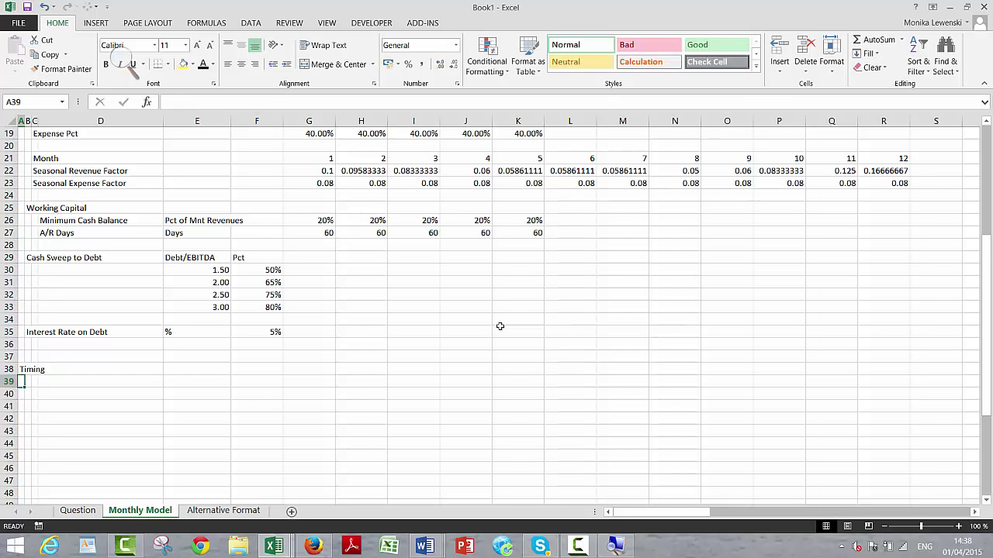
Add the section heading "EBITDA and Free Cash Flow" in A45, leaving blank rows for the Timing section.
{"action": "key", "text": "Down"}
{"action": "key", "text": "Down"}
{"action": "key", "text": "Down"}
{"action": "key", "text": "Down"}
{"action": "key", "text": "Down"}
{"action": "key", "text": "Down"}
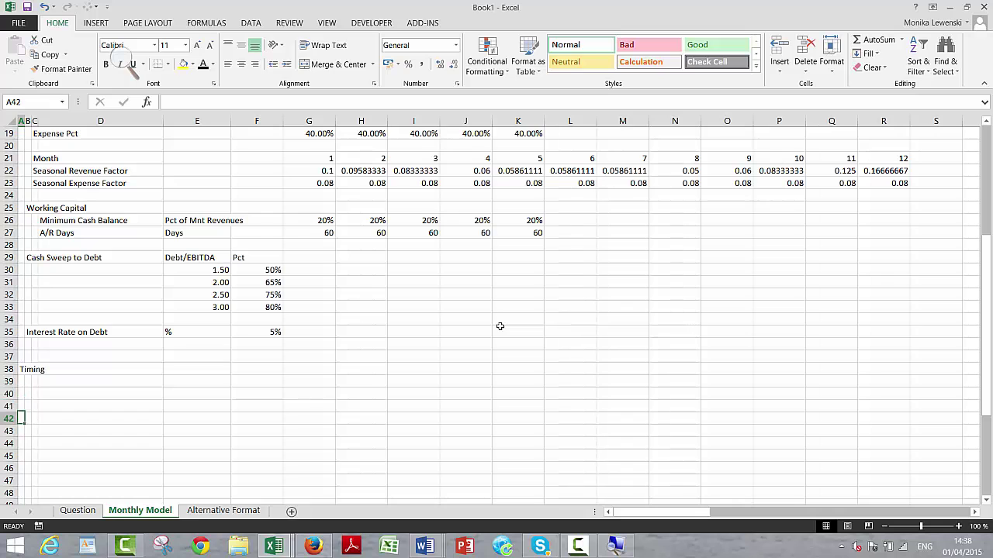
{"action": "type", "text": "EBI"}
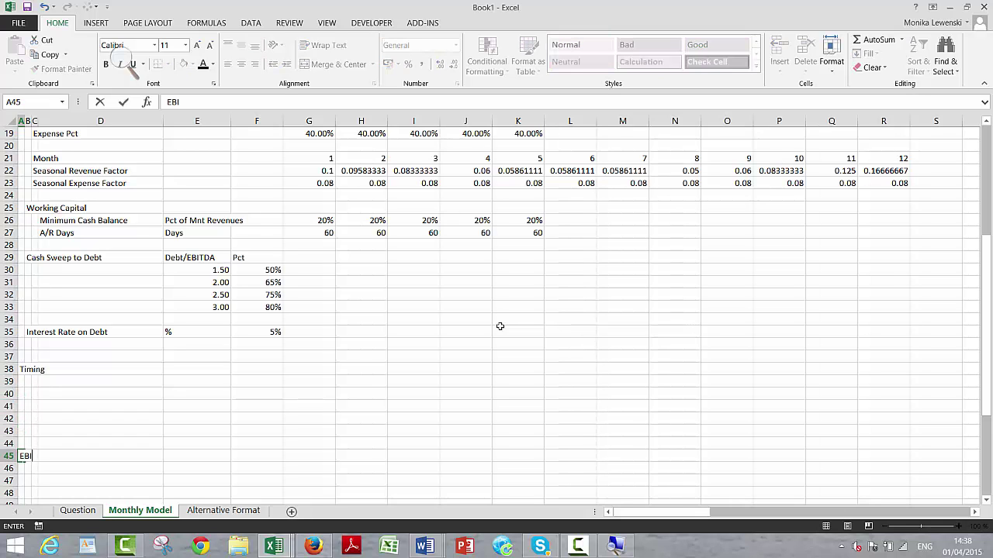
{"action": "key", "text": "BackSpace"}
{"action": "key", "text": "BackSpace"}
{"action": "key", "text": "BackSpace"}
{"action": "type", "text": "ITDA and Free Cash Flow"}
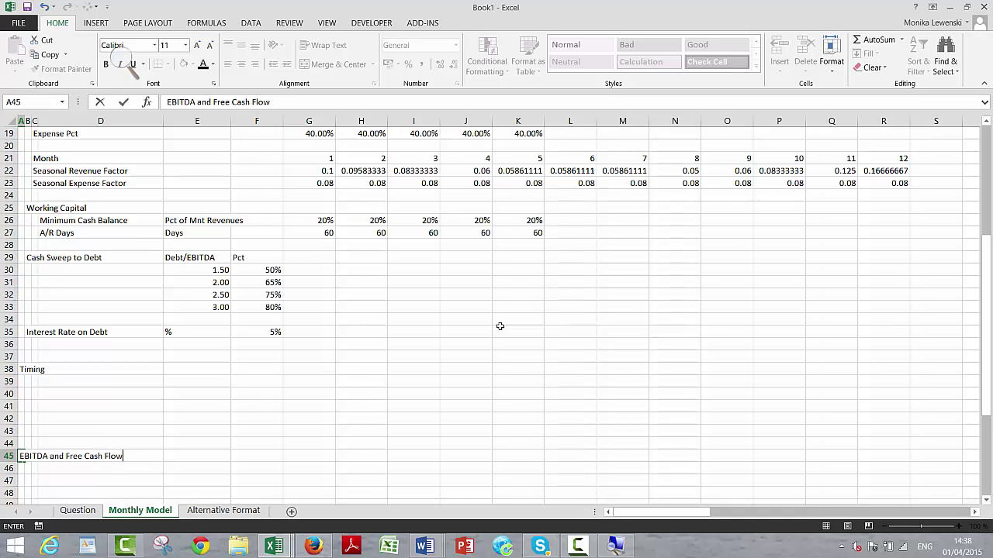
{"action": "key", "text": "Return"}
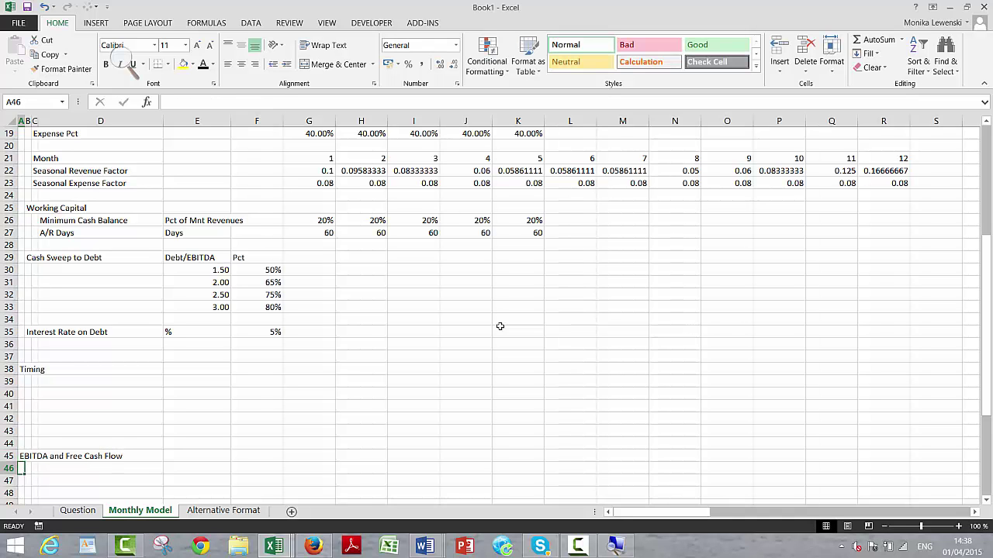
Add the section heading "Financing, Minimum Cash and Dividends" in A51 and widen column D to fit it.
{"action": "key", "text": "Down"}
{"action": "key", "text": "Down"}
{"action": "key", "text": "Down"}
{"action": "key", "text": "Down"}
{"action": "key", "text": "Down"}
{"action": "key", "text": "Down"}
{"action": "key", "text": "Down"}
{"action": "key", "text": "Down"}
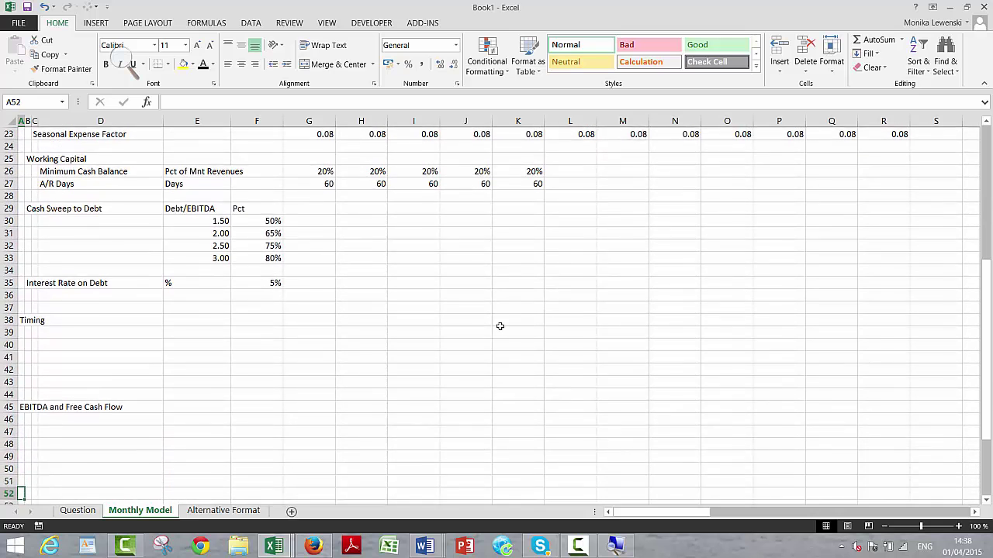
{"action": "key", "text": "Up"}
{"action": "key", "text": "Up"}
{"action": "key", "text": "Up"}
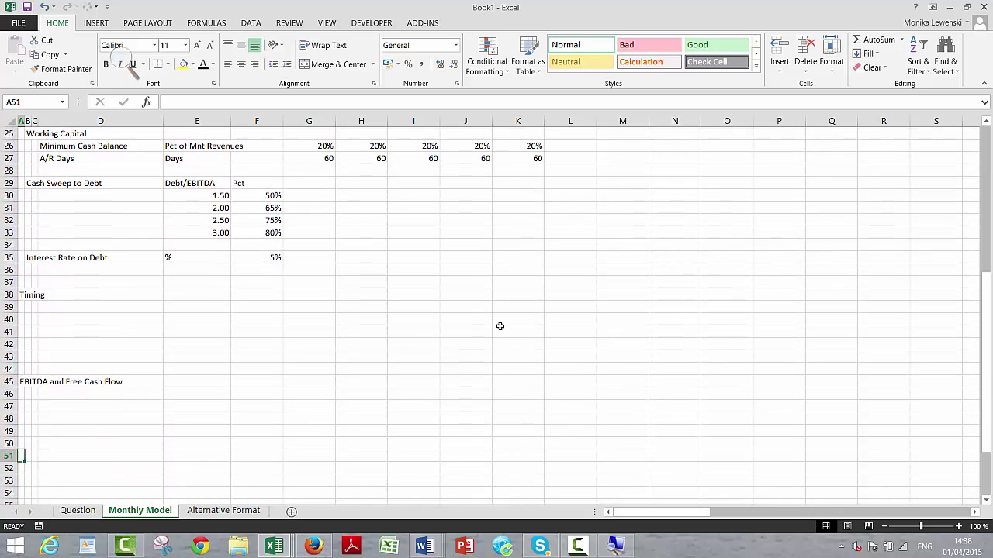
{"action": "type", "text": "Financin"}
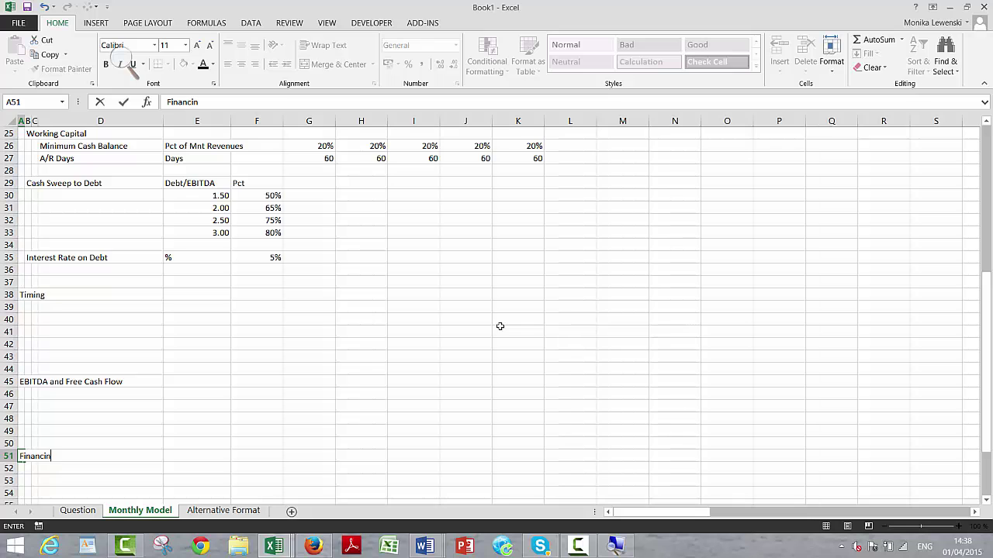
{"action": "type", "text": "g and"}
{"action": "type", "text": "and"}
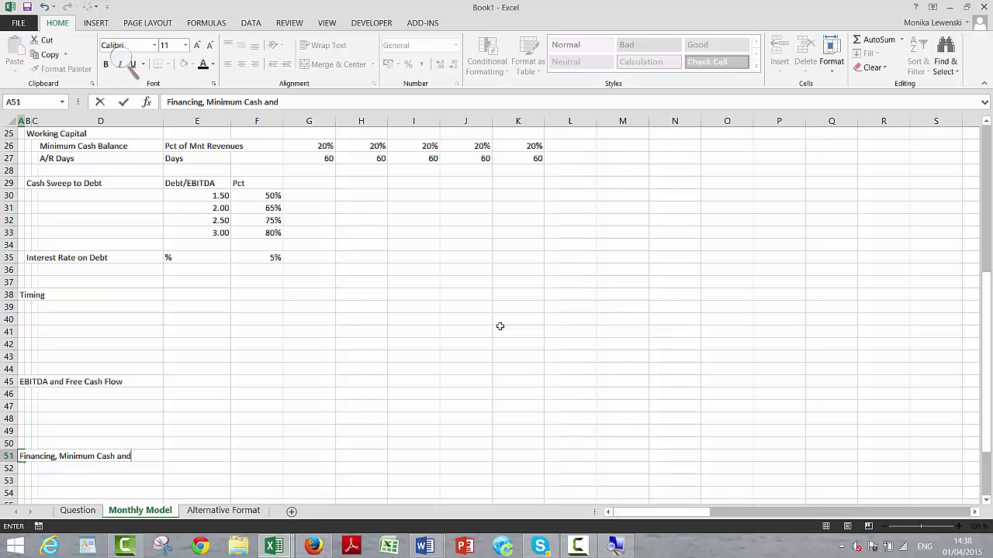
{"action": "type", "text": " Dividends"}
{"action": "key", "text": "Return"}
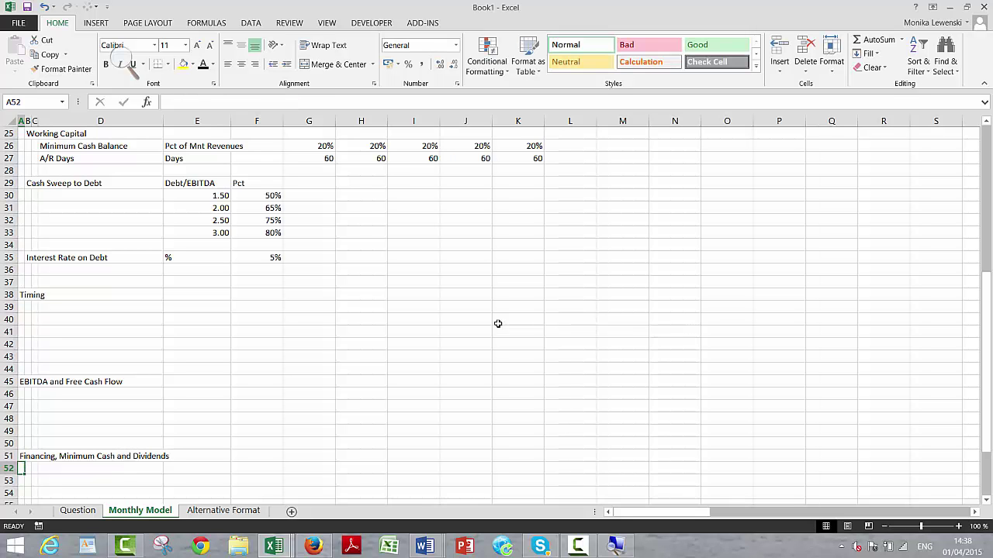
{"action": "left_click_drag", "start_coordinate": [164, 121], "coordinate": [181, 124]}
Look back over the balance sheet and assumptions above the new headings, ending at the Timing heading in A38.
{"action": "key", "text": "Up"}
{"action": "key", "text": "Up"}
{"action": "key", "text": "Up"}
{"action": "key", "text": "Up"}
{"action": "key", "text": "Up"}
{"action": "key", "text": "Up"}
{"action": "key", "text": "Up"}
{"action": "key", "text": "Up"}
{"action": "key", "text": "Up"}
{"action": "key", "text": "Up"}
{"action": "key", "text": "Up"}
{"action": "key", "text": "Up"}
{"action": "key", "text": "Up"}
{"action": "key", "text": "Up"}
{"action": "key", "text": "Up"}
{"action": "key", "text": "Up"}
{"action": "key", "text": "Up"}
{"action": "key", "text": "Up"}
{"action": "key", "text": "Up"}
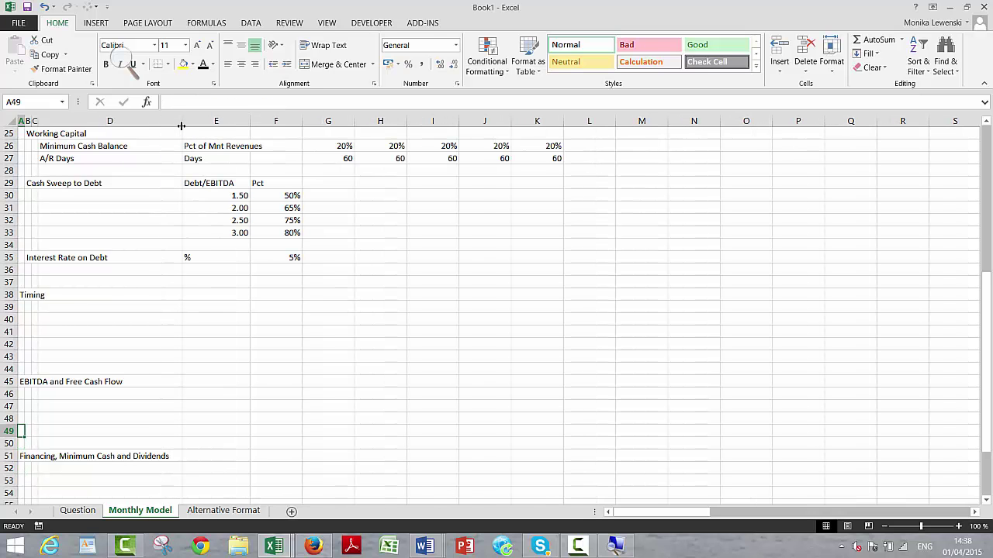
{"action": "key", "text": "Up"}
{"action": "key", "text": "Up"}
{"action": "key", "text": "Up"}
{"action": "key", "text": "Up"}
{"action": "key", "text": "Up"}
{"action": "key", "text": "Up"}
{"action": "key", "text": "Up"}
{"action": "key", "text": "Up"}
{"action": "key", "text": "Up"}
{"action": "key", "text": "Up"}
{"action": "key", "text": "Up"}
{"action": "key", "text": "Up"}
{"action": "key", "text": "Up"}
{"action": "key", "text": "Up"}
{"action": "key", "text": "Up"}
{"action": "key", "text": "Up"}
{"action": "key", "text": "Up"}
{"action": "key", "text": "Up"}
{"action": "key", "text": "Up"}
{"action": "key", "text": "Up"}
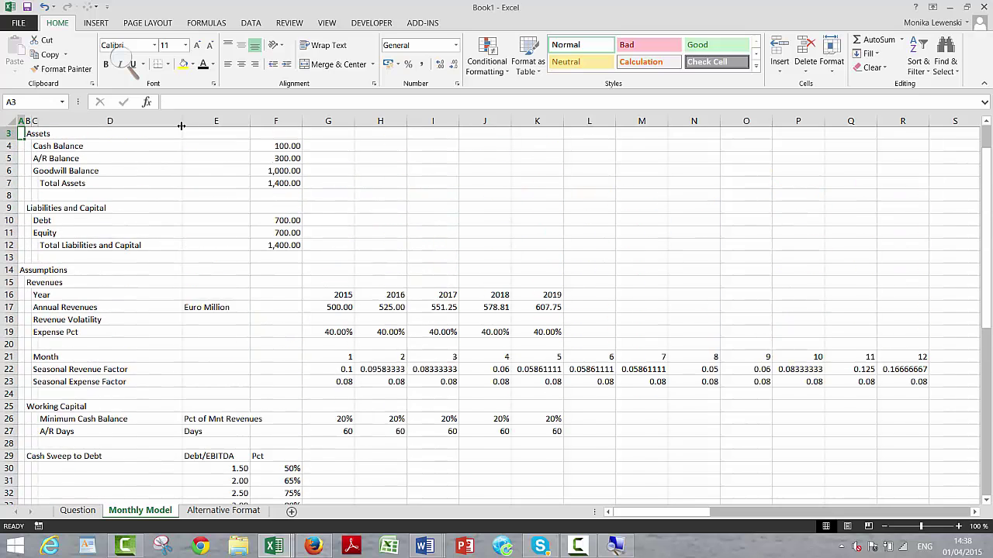
{"action": "key", "text": "Down"}
{"action": "key", "text": "Down"}
{"action": "key", "text": "Down"}
{"action": "key", "text": "Down"}
{"action": "key", "text": "Down"}
{"action": "key", "text": "Down"}
{"action": "key", "text": "Down"}
{"action": "key", "text": "Down"}
{"action": "key", "text": "Down"}
{"action": "key", "text": "Down"}
{"action": "key", "text": "Down"}
{"action": "key", "text": "Down"}
{"action": "key", "text": "Down"}
{"action": "key", "text": "Down"}
{"action": "key", "text": "Down"}
{"action": "key", "text": "Down"}
{"action": "key", "text": "Down"}
{"action": "key", "text": "Down"}
{"action": "key", "text": "Down"}
{"action": "key", "text": "Down"}
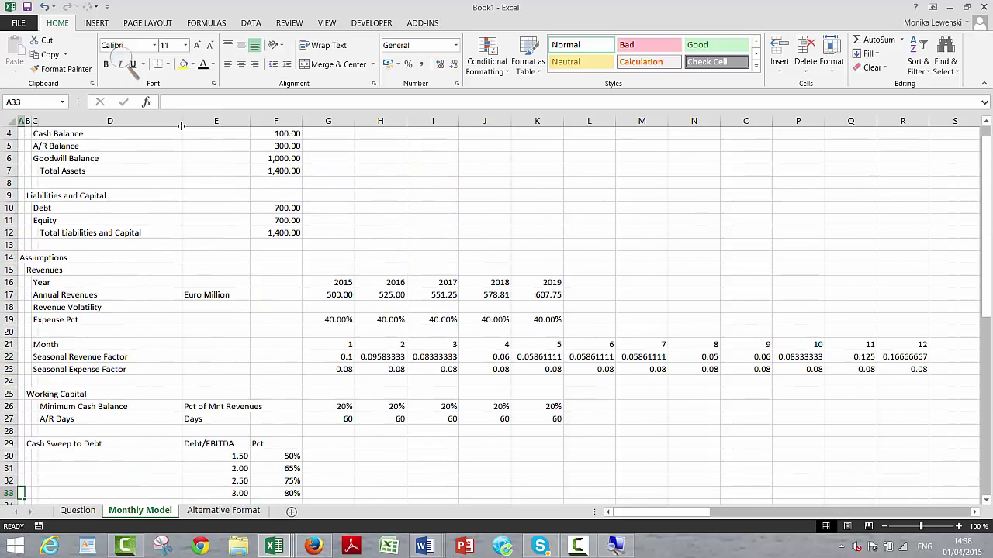
{"action": "key", "text": "Up"}
{"action": "key", "text": "Up"}
{"action": "key", "text": "Up"}
{"action": "key", "text": "Up"}
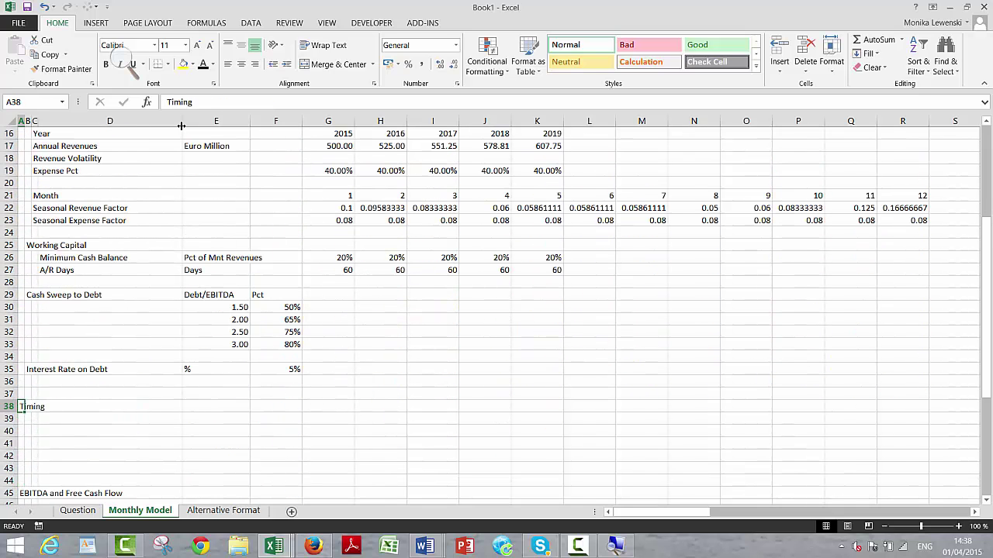
Enter =DATE(F2;12;1) in F38 on the Timing row, taking the year from the balance sheet heading.
{"action": "key", "text": "Right"}
{"action": "key", "text": "Right"}
{"action": "key", "text": "Right"}
{"action": "key", "text": "Right"}
{"action": "key", "text": "Right"}
{"action": "key", "text": "Right"}
{"action": "key", "text": "Left"}
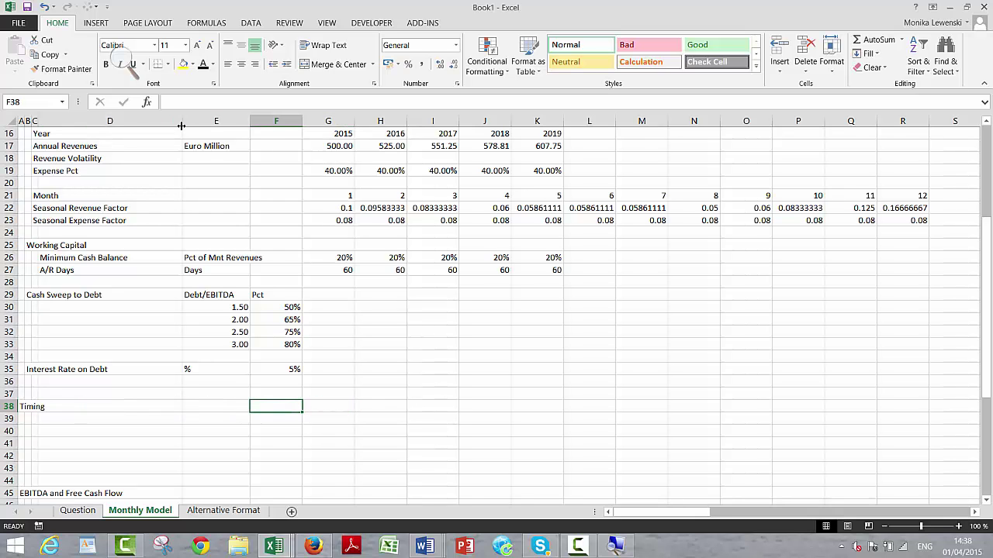
{"action": "type", "text": "="}
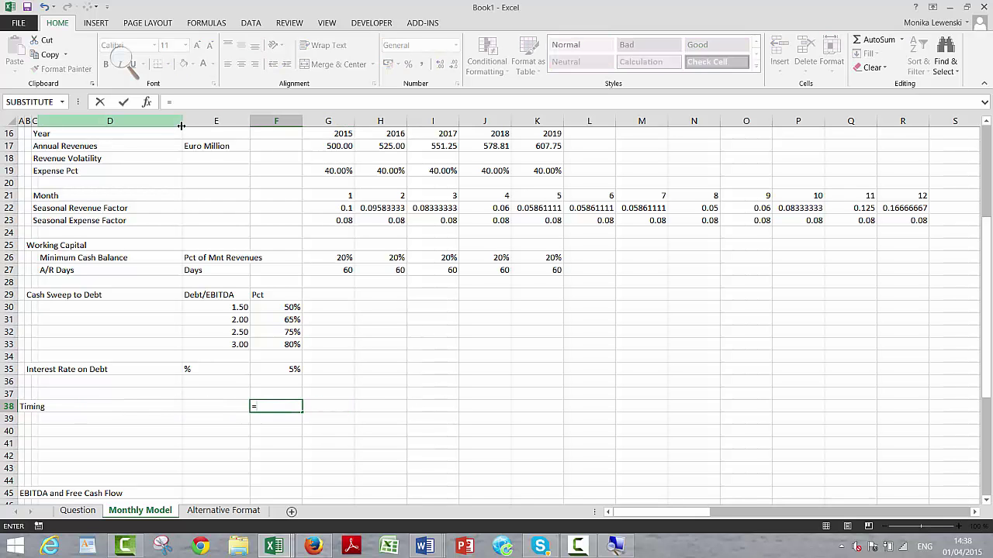
{"action": "type", "text": "date("}
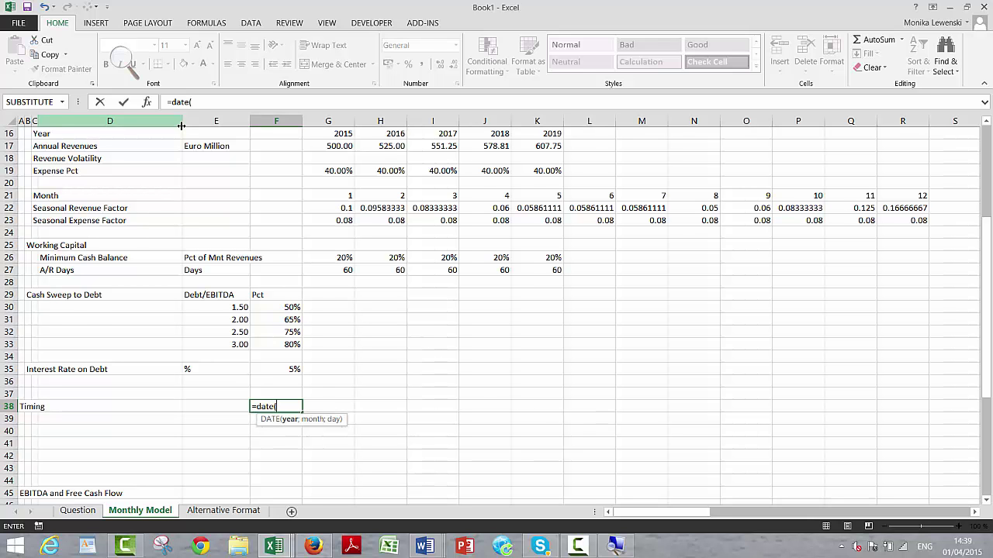
{"action": "key", "text": "Page_Up"}
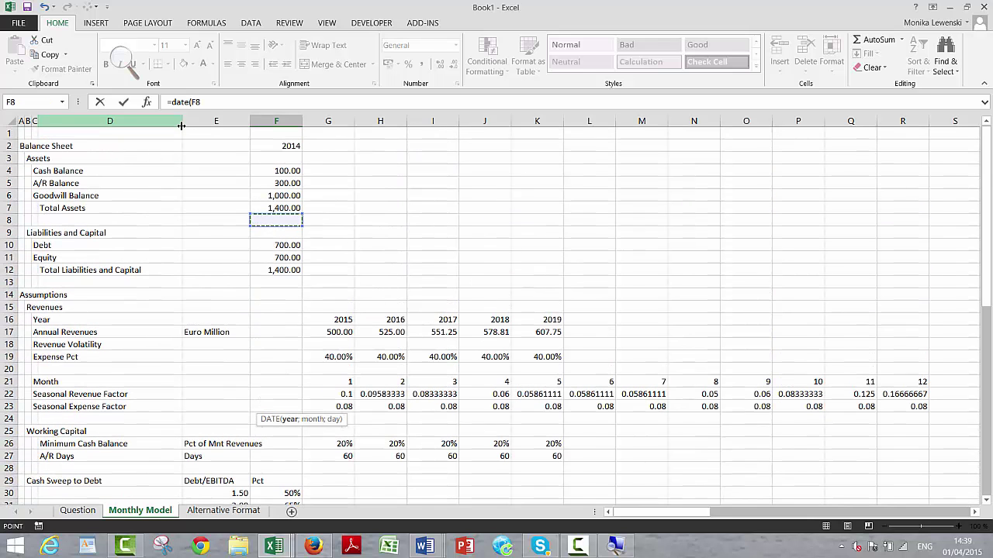
{"action": "key", "text": "Up"}
{"action": "key", "text": "Up"}
{"action": "key", "text": "Up"}
{"action": "key", "text": "Up"}
{"action": "key", "text": "Up"}
{"action": "key", "text": "Up"}
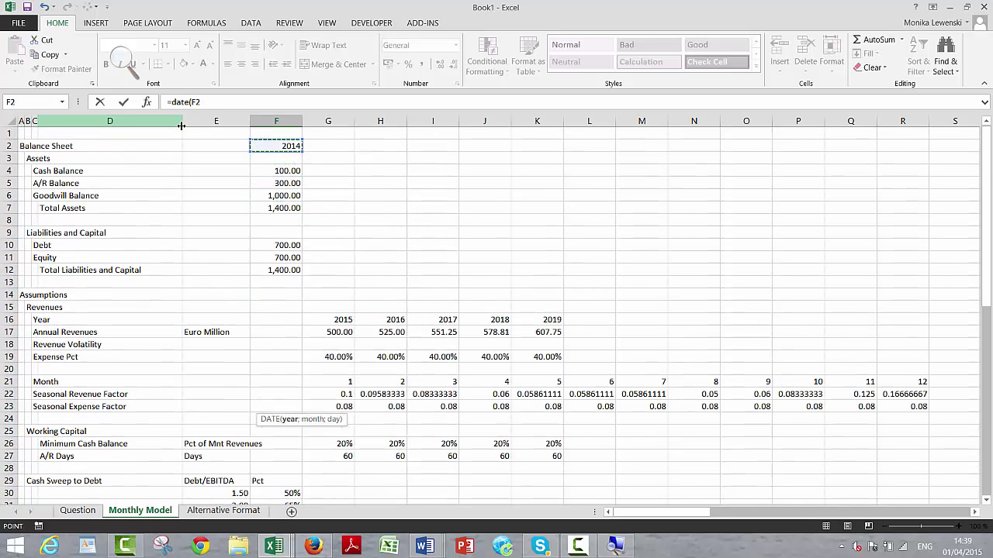
{"action": "type", "text": ";12;"}
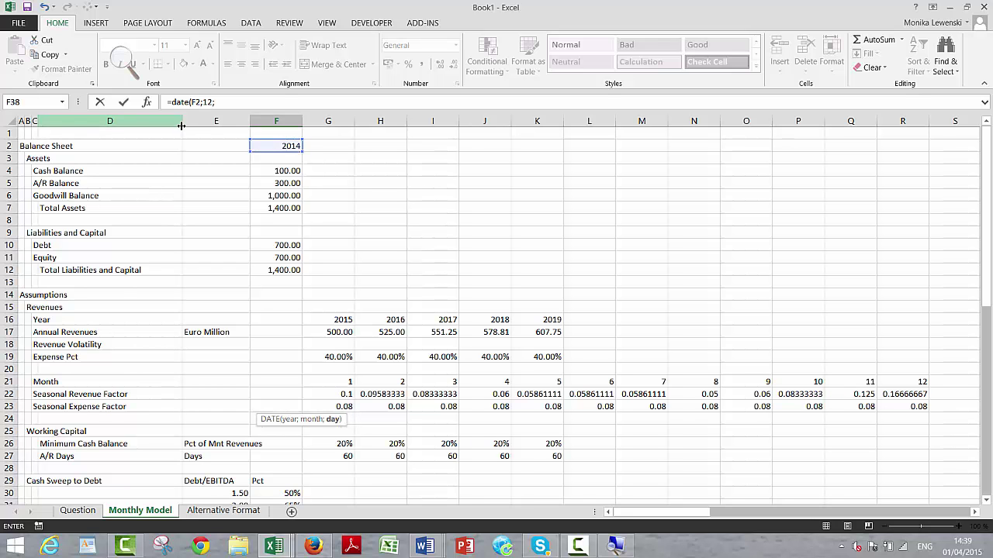
{"action": "type", "text": "1"}
{"action": "key", "text": "Return"}
{"action": "key", "text": "Up"}
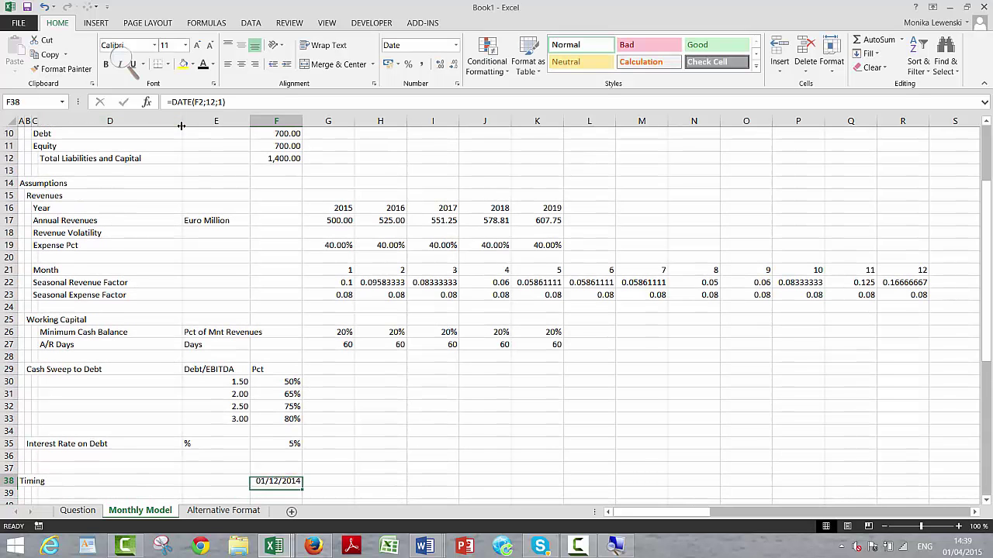
Format the starting date in F38 as day, abbreviated month and two-digit year.
{"action": "key", "text": "Down"}
{"action": "key", "text": "Down"}
{"action": "key", "text": "Up"}
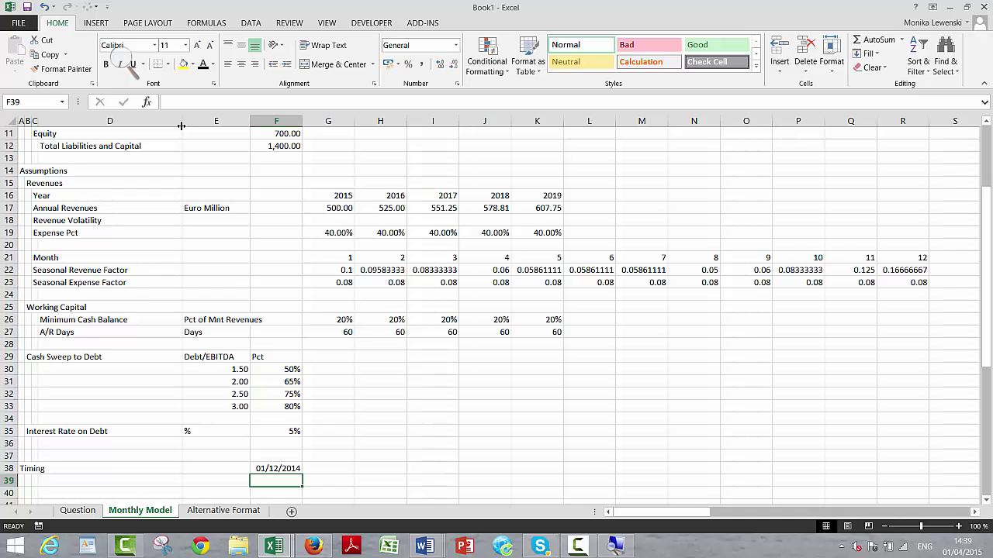
{"action": "key", "text": "Up"}
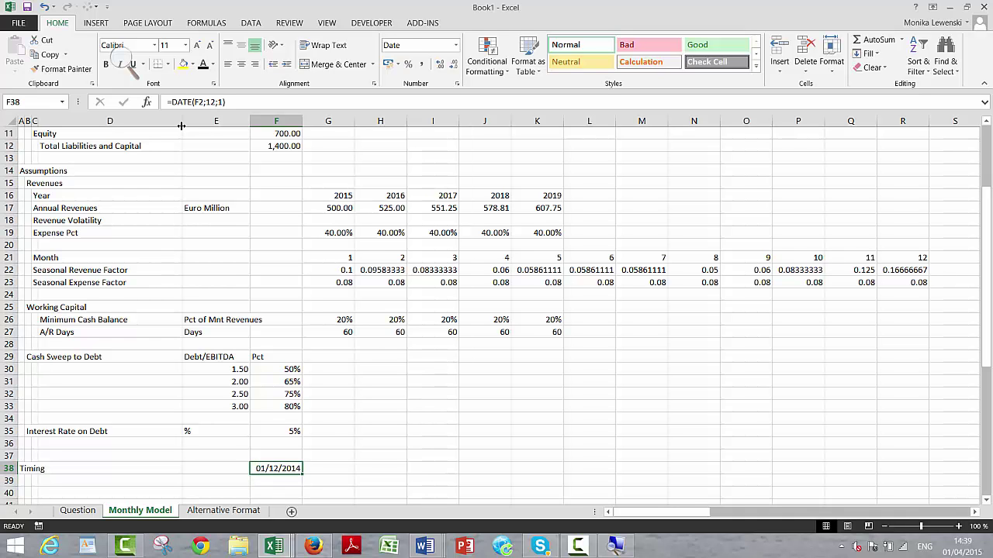
{"action": "key", "text": "ctrl+shift+3"}
{"action": "key", "text": "Right"}
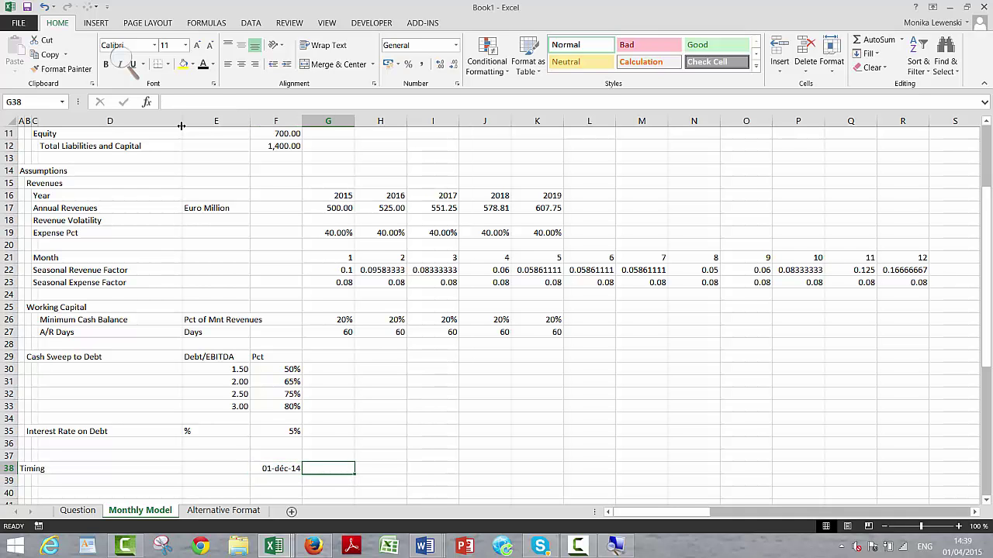
{"action": "type", "text": "=edate)"}
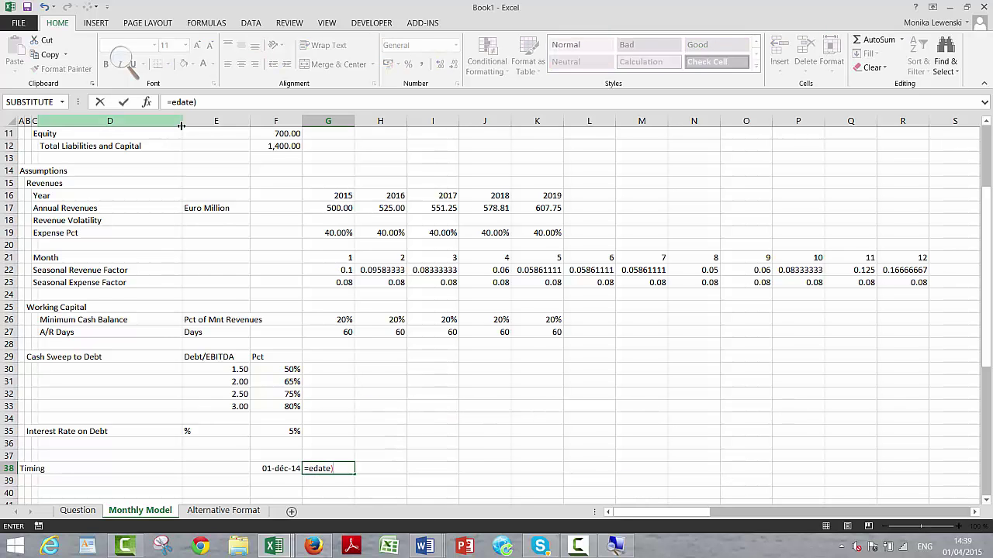
{"action": "key", "text": "BackSpace"}
{"action": "type", "text": "("}
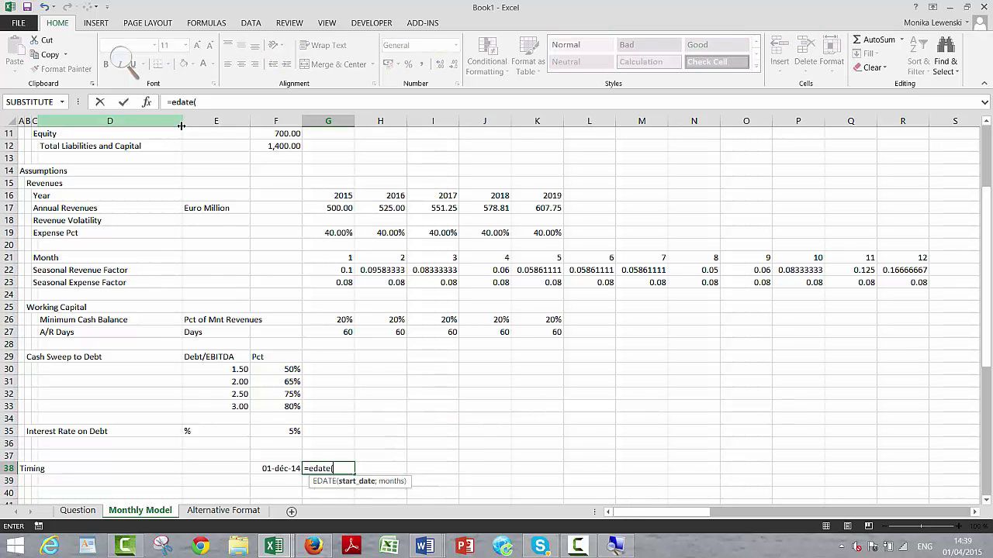
{"action": "key", "text": "Left"}
{"action": "type", "text": ";"}
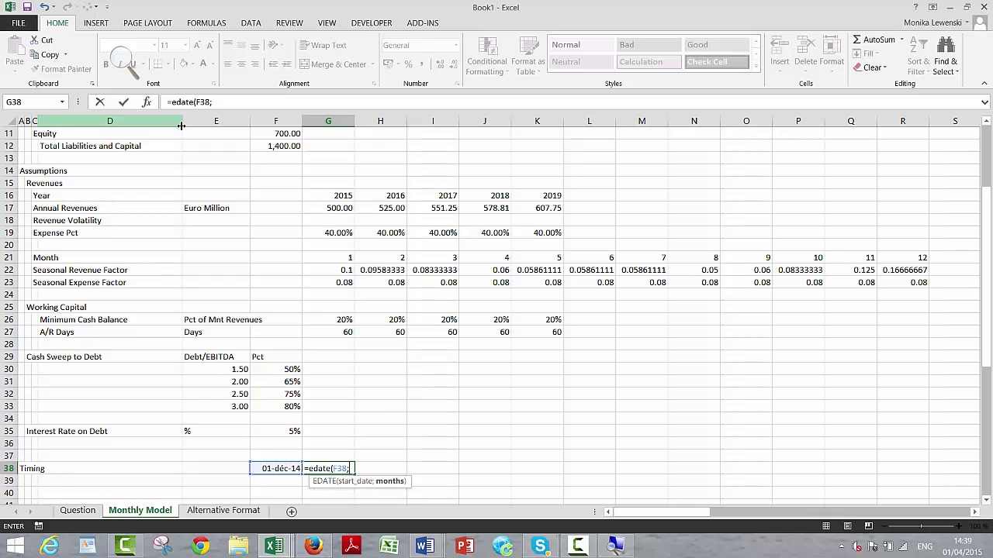
{"action": "key", "text": "Escape"}
Enter =EOMONTH(F38;1) in G38 and format it as day, abbreviated month and two-digit year.
{"action": "type", "text": "=eo"}
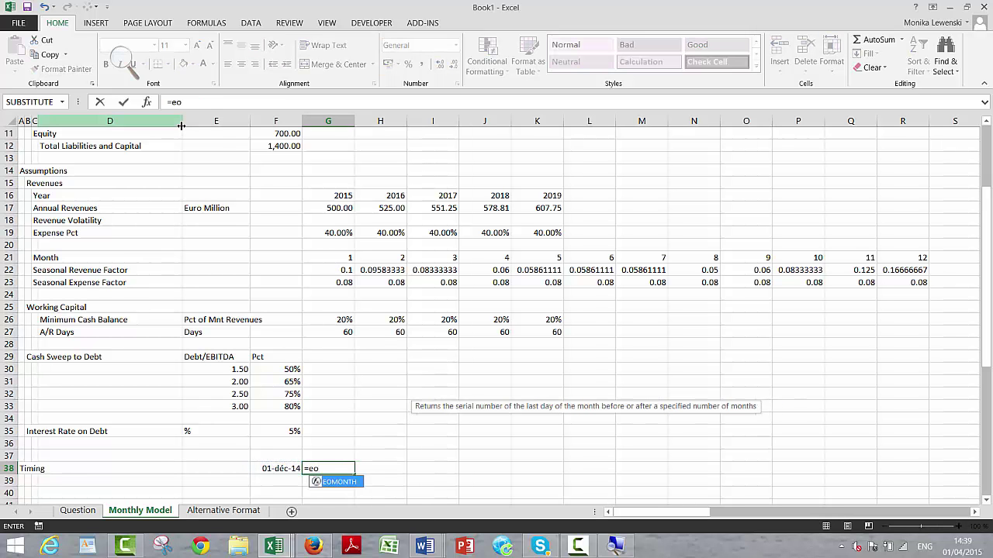
{"action": "key", "text": "Tab"}
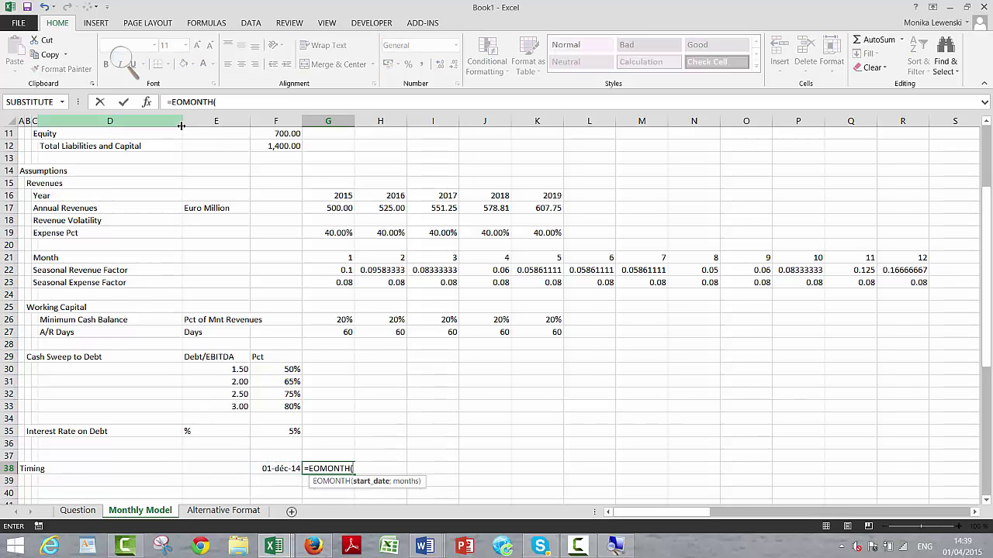
{"action": "key", "text": "Left"}
{"action": "type", "text": ";1"}
{"action": "key", "text": "Return"}
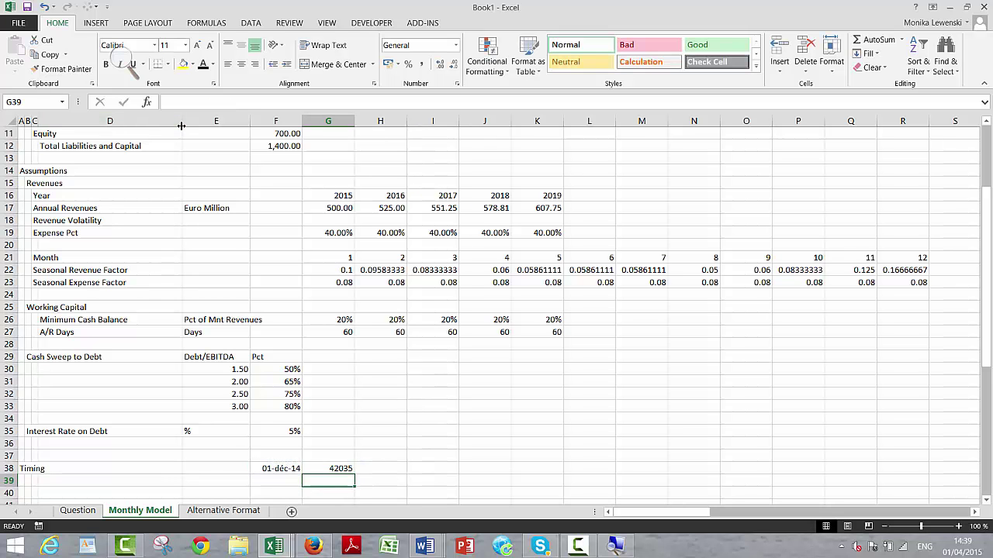
{"action": "key", "text": "Up"}
{"action": "key", "text": "ctrl+shift+3"}
Fill the month-end formula from G38 across the Timing row through column BN.
{"action": "key", "text": "shift+Right"}
{"action": "key", "text": "shift+Right"}
{"action": "key", "text": "shift+Right"}
{"action": "key", "text": "shift+Right"}
{"action": "key", "text": "shift+Right"}
{"action": "key", "text": "shift+Right"}
{"action": "key", "text": "shift+Right"}
{"action": "key", "text": "shift+Right"}
{"action": "key", "text": "shift+Right"}
{"action": "key", "text": "shift+Right"}
{"action": "key", "text": "shift+Right"}
{"action": "key", "text": "shift+Right"}
{"action": "key", "text": "shift+Right"}
{"action": "key", "text": "shift+Right"}
{"action": "key", "text": "shift+Right"}
{"action": "key", "text": "shift+Right"}
{"action": "key", "text": "shift+Right"}
{"action": "key", "text": "shift+Right"}
{"action": "key", "text": "shift+Right"}
{"action": "key", "text": "shift+Right"}
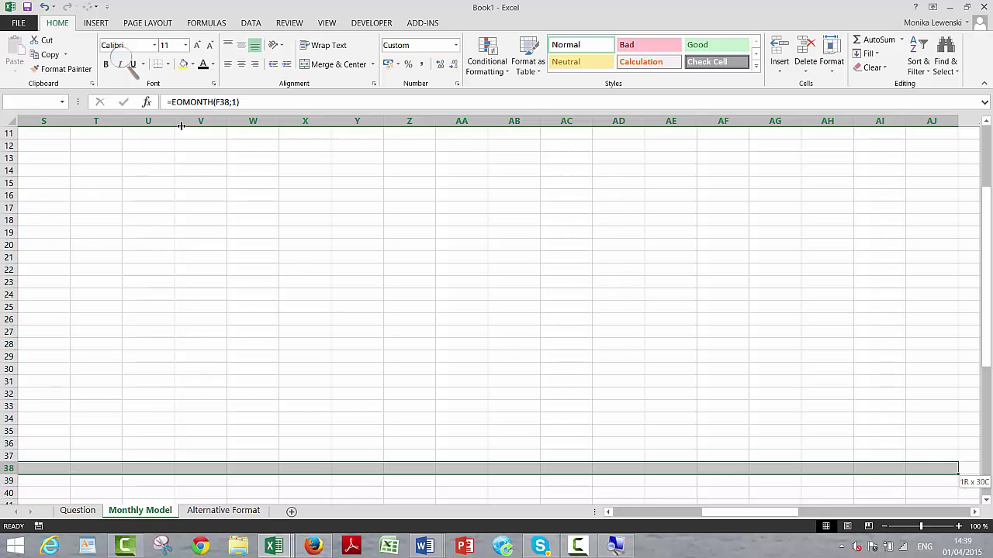
{"action": "key", "text": "shift+Right"}
{"action": "key", "text": "shift+Right"}
{"action": "key", "text": "shift+Right"}
{"action": "key", "text": "shift+Right"}
{"action": "key", "text": "shift+Right"}
{"action": "key", "text": "shift+Right"}
{"action": "key", "text": "shift+Right"}
{"action": "key", "text": "shift+Right"}
{"action": "key", "text": "shift+Right"}
{"action": "key", "text": "shift+Right"}
{"action": "key", "text": "shift+Right"}
{"action": "key", "text": "shift+Right"}
{"action": "key", "text": "shift+Right"}
{"action": "key", "text": "shift+Right"}
{"action": "key", "text": "shift+Right"}
{"action": "key", "text": "shift+Right"}
{"action": "key", "text": "shift+Right"}
{"action": "key", "text": "shift+Right"}
{"action": "key", "text": "shift+Right"}
{"action": "key", "text": "shift+Right"}
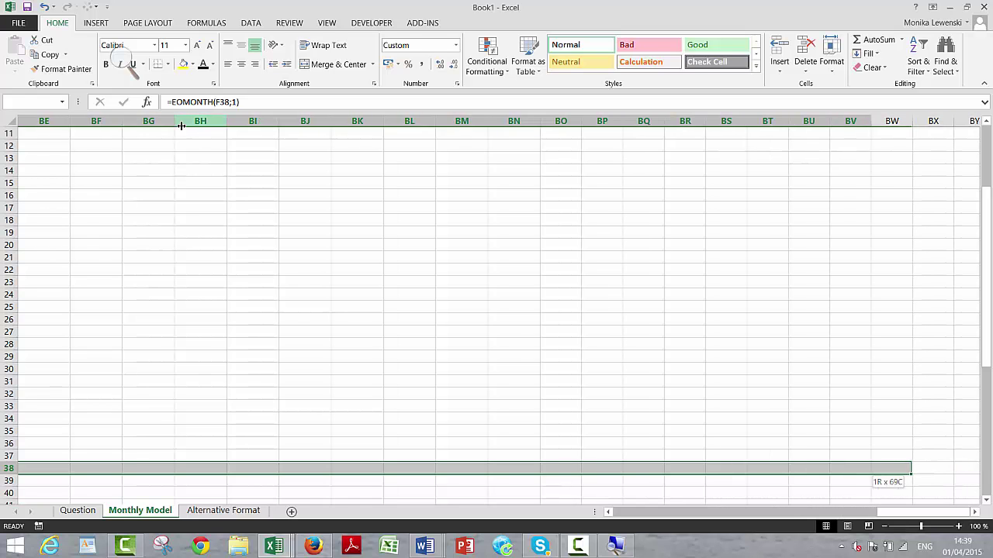
{"action": "key", "text": "shift+Left"}
{"action": "key", "text": "shift+Left"}
{"action": "key", "text": "shift+Left"}
{"action": "key", "text": "shift+Left"}
{"action": "key", "text": "shift+Left"}
{"action": "key", "text": "shift+Left"}
{"action": "key", "text": "shift+Left"}
{"action": "key", "text": "shift+Left"}
{"action": "key", "text": "shift+Left"}
{"action": "key", "text": "shift+Left"}
{"action": "key", "text": "shift+Right"}
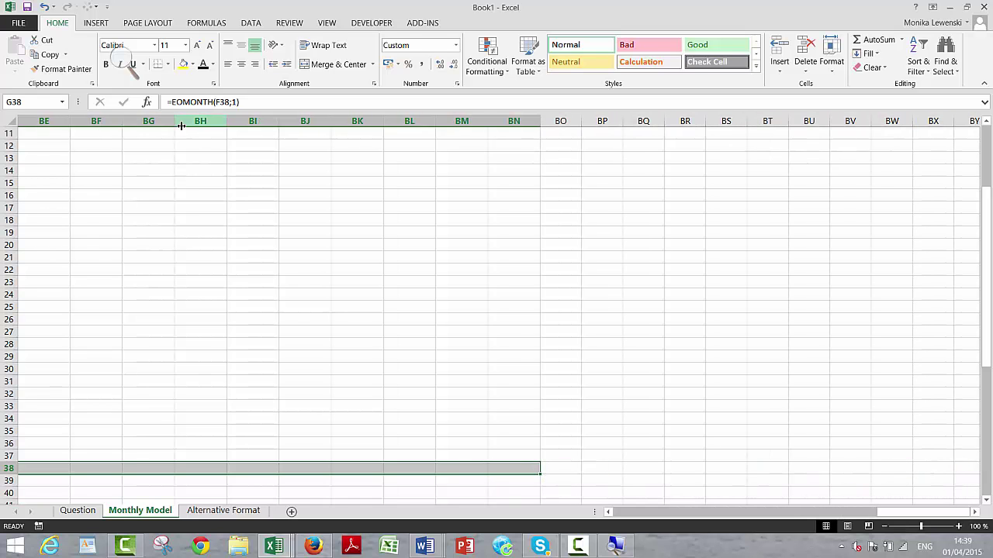
{"action": "key", "text": "ctrl+r"}
{"action": "key", "text": "Home"}
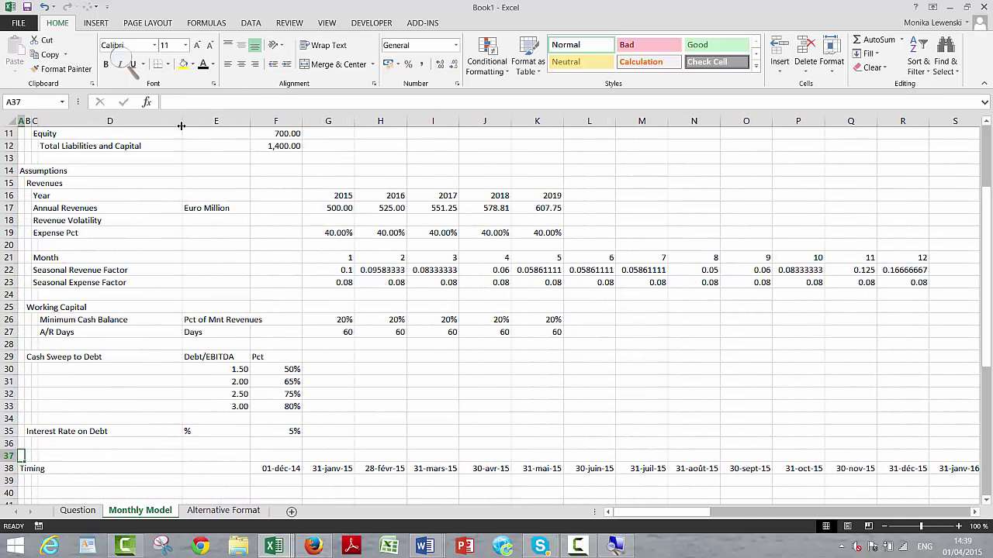
Colour all hard-coded input values in the balance sheet and assumptions blue, leaving formulas black.
{"action": "key", "text": "Right"}
{"action": "key", "text": "Right"}
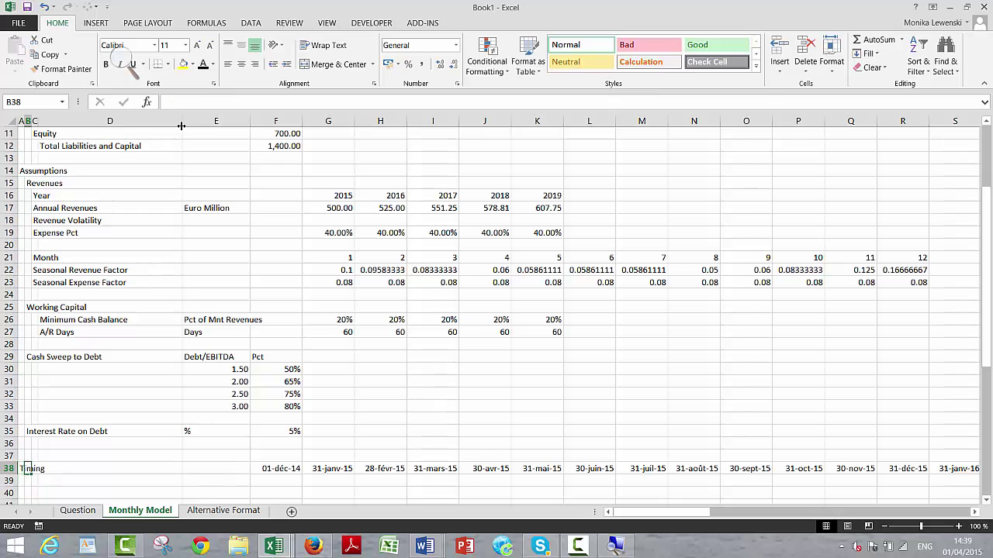
{"action": "key", "text": "Up"}
{"action": "key", "text": "Up"}
{"action": "key", "text": "Up"}
{"action": "key", "text": "Up"}
{"action": "key", "text": "Up"}
{"action": "key", "text": "Up"}
{"action": "key", "text": "Up"}
{"action": "key", "text": "Up"}
{"action": "key", "text": "Up"}
{"action": "key", "text": "Up"}
{"action": "key", "text": "Up"}
{"action": "key", "text": "Up"}
{"action": "key", "text": "Up"}
{"action": "key", "text": "Up"}
{"action": "key", "text": "Up"}
{"action": "key", "text": "Up"}
{"action": "key", "text": "Up"}
{"action": "key", "text": "Up"}
{"action": "key", "text": "Up"}
{"action": "key", "text": "Up"}
{"action": "key", "text": "Up"}
{"action": "key", "text": "Up"}
{"action": "key", "text": "Up"}
{"action": "key", "text": "Up"}
{"action": "key", "text": "Up"}
{"action": "key", "text": "Up"}
{"action": "key", "text": "Up"}
{"action": "key", "text": "Up"}
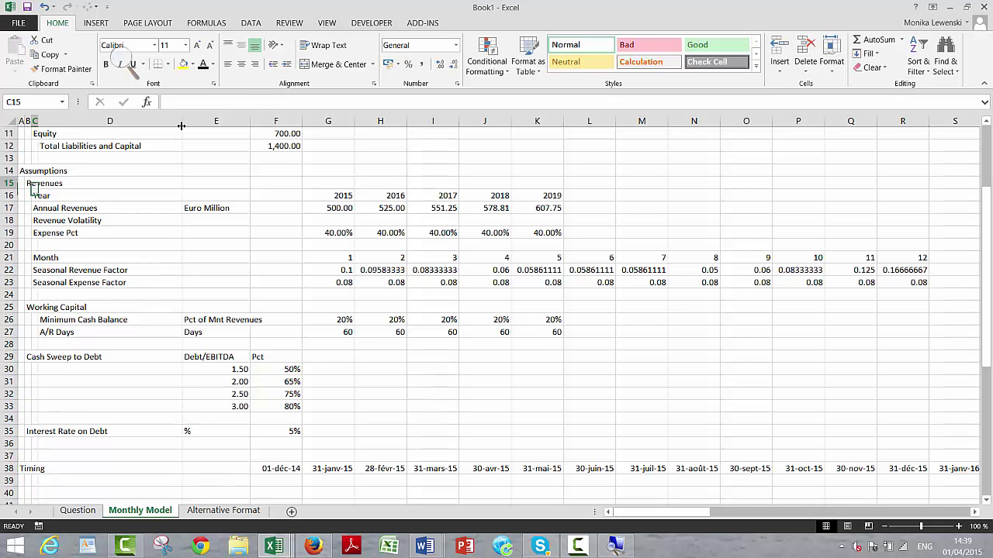
{"action": "key", "text": "ctrl+shift+b"}
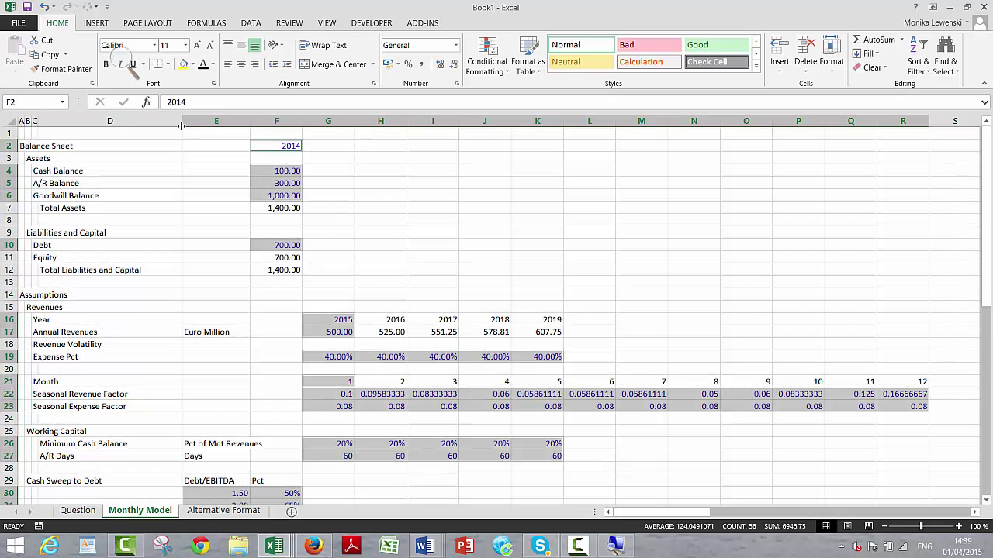
Format the seasonal revenue and expense factors in G22:R23 as percentages with two decimals.
{"action": "key", "text": "Down"}
{"action": "key", "text": "Down"}
{"action": "key", "text": "Down"}
{"action": "key", "text": "Down"}
{"action": "key", "text": "Down"}
{"action": "key", "text": "Down"}
{"action": "key", "text": "Down"}
{"action": "key", "text": "Down"}
{"action": "key", "text": "Down"}
{"action": "key", "text": "Down"}
{"action": "key", "text": "Down"}
{"action": "key", "text": "Down"}
{"action": "key", "text": "Down"}
{"action": "key", "text": "Down"}
{"action": "key", "text": "Down"}
{"action": "key", "text": "Down"}
{"action": "key", "text": "Down"}
{"action": "key", "text": "Down"}
{"action": "key", "text": "Down"}
{"action": "key", "text": "Down"}
{"action": "key", "text": "Down"}
{"action": "key", "text": "Down"}
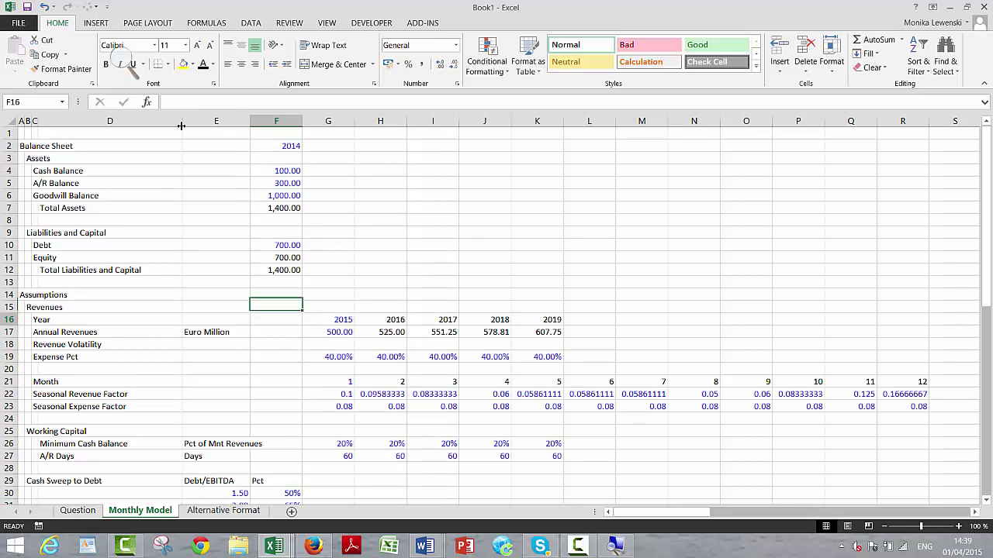
{"action": "key", "text": "Up"}
{"action": "key", "text": "Up"}
{"action": "key", "text": "Up"}
{"action": "key", "text": "Up"}
{"action": "key", "text": "Up"}
{"action": "key", "text": "Up"}
{"action": "key", "text": "Up"}
{"action": "key", "text": "Up"}
{"action": "key", "text": "Up"}
{"action": "key", "text": "Up"}
{"action": "key", "text": "Up"}
{"action": "key", "text": "Up"}
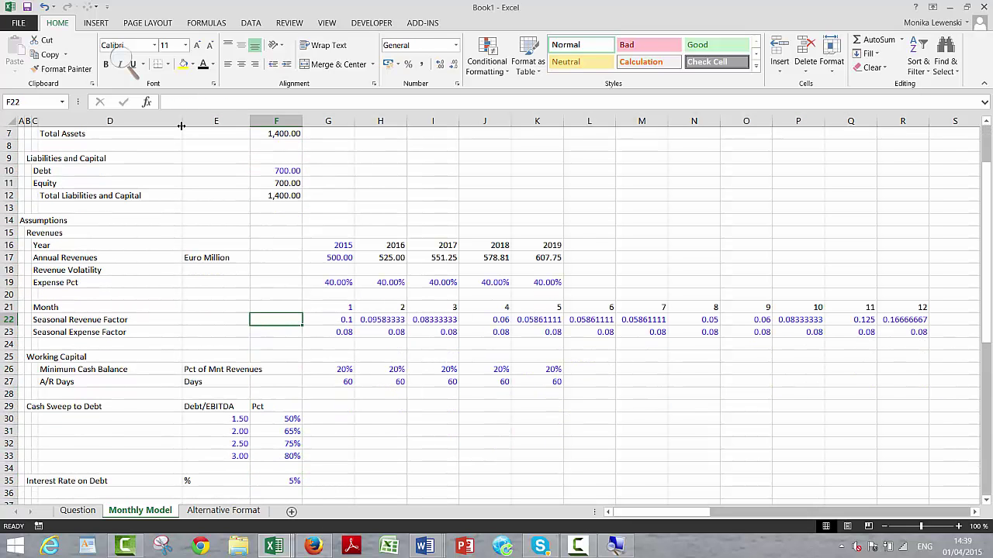
{"action": "key", "text": "Right"}
{"action": "key", "text": "shift+Down"}
{"action": "key", "text": "ctrl+shift+Right"}
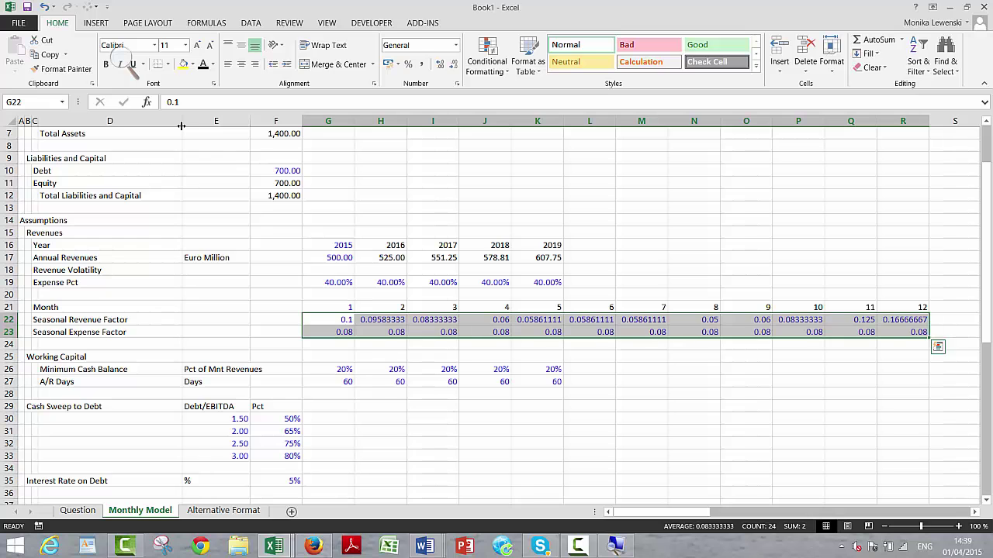
{"action": "key", "text": "ctrl+shift+5"}
Add the row labels Year in A39 and Month in A40 beneath the Timing row.
{"action": "key", "text": "Down"}
{"action": "key", "text": "Down"}
{"action": "key", "text": "Down"}
{"action": "key", "text": "Down"}
{"action": "key", "text": "Left"}
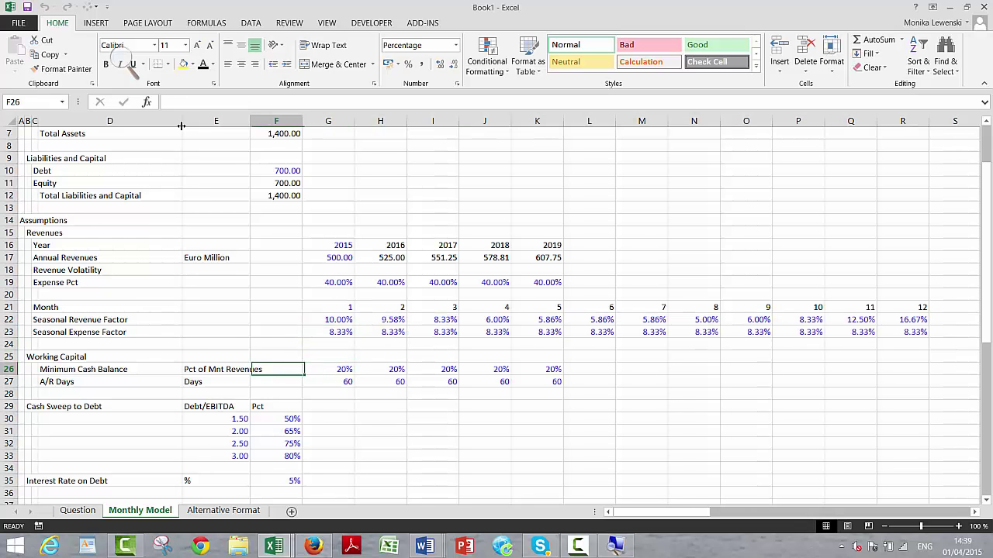
{"action": "key", "text": "Left"}
{"action": "key", "text": "Left"}
{"action": "key", "text": "Left"}
{"action": "key", "text": "Left"}
{"action": "key", "text": "Left"}
{"action": "key", "text": "Down"}
{"action": "key", "text": "Down"}
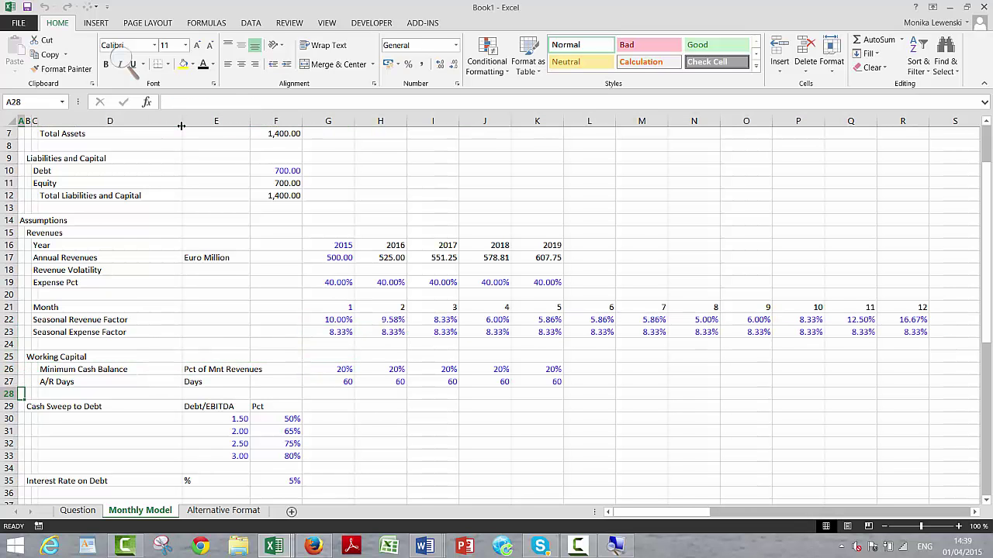
{"action": "key", "text": "Down"}
{"action": "key", "text": "Down"}
{"action": "key", "text": "Down"}
{"action": "key", "text": "Down"}
{"action": "key", "text": "Down"}
{"action": "key", "text": "Down"}
{"action": "key", "text": "Down"}
{"action": "key", "text": "Down"}
{"action": "key", "text": "Down"}
{"action": "key", "text": "Down"}
{"action": "key", "text": "Down"}
{"action": "key", "text": "Down"}
{"action": "key", "text": "Down"}
{"action": "key", "text": "Down"}
{"action": "key", "text": "Down"}
{"action": "key", "text": "Down"}
{"action": "key", "text": "Down"}
{"action": "key", "text": "Down"}
{"action": "key", "text": "Down"}
{"action": "key", "text": "Up"}
{"action": "key", "text": "Up"}
{"action": "key", "text": "Up"}
{"action": "key", "text": "Up"}
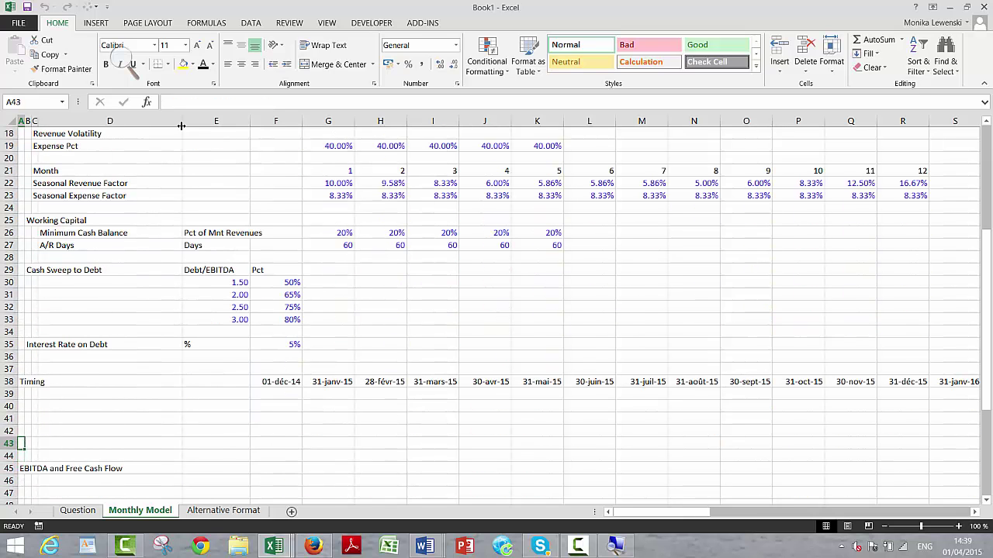
{"action": "key", "text": "Up"}
{"action": "key", "text": "Up"}
{"action": "key", "text": "Up"}
{"action": "key", "text": "Up"}
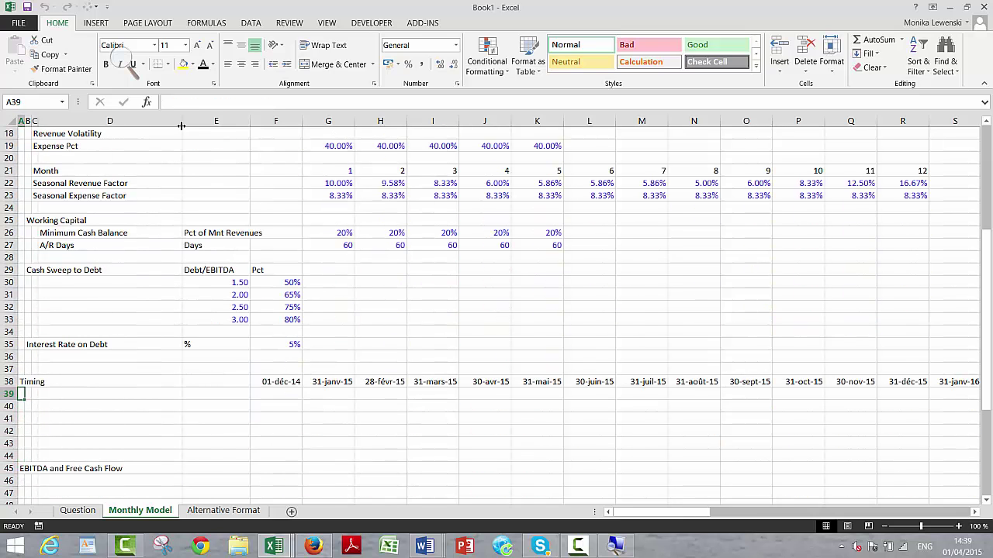
{"action": "type", "text": "Year"}
{"action": "key", "text": "Return"}
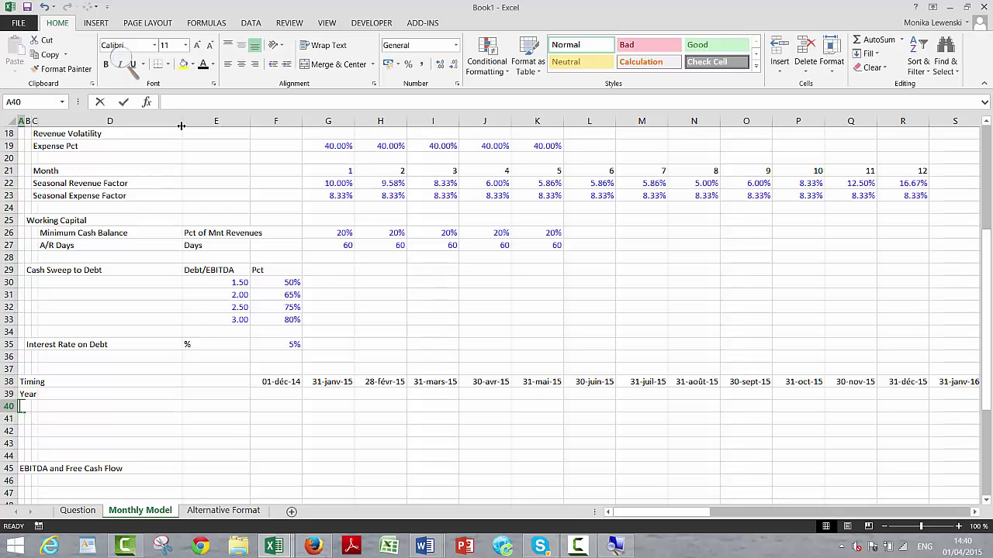
{"action": "type", "text": "M"}
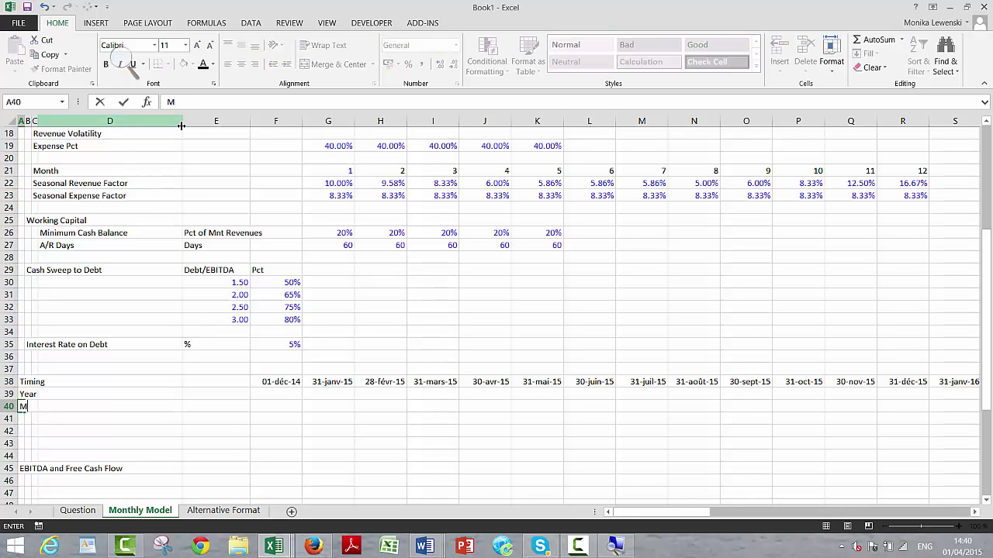
{"action": "type", "text": "onth"}
{"action": "key", "text": "Return"}
Enter =YEAR(F38) in F39 and fill it across the Year row through column BN.
{"action": "key", "text": "Up"}
{"action": "key", "text": "Up"}
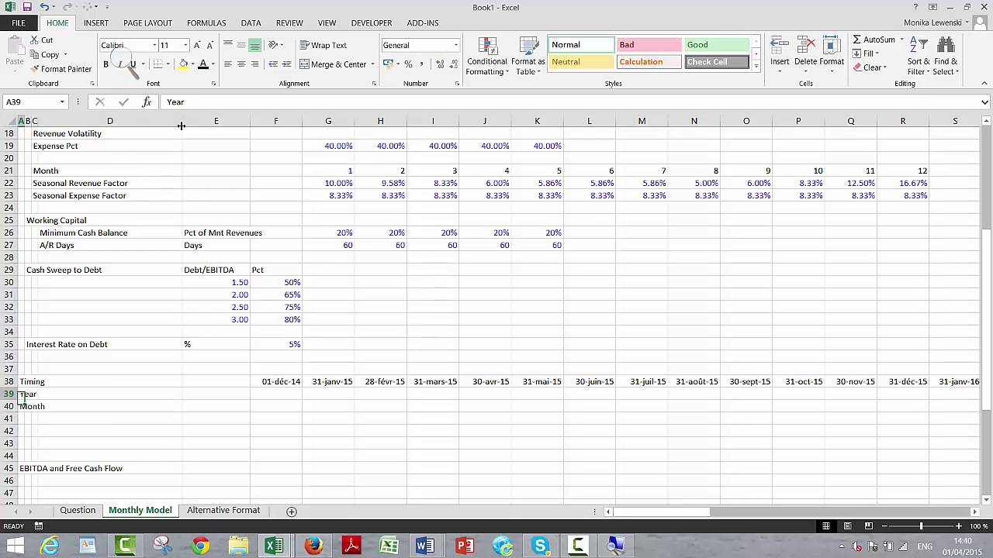
{"action": "key", "text": "Right"}
{"action": "key", "text": "Right"}
{"action": "key", "text": "Right"}
{"action": "key", "text": "Right"}
{"action": "key", "text": "Right"}
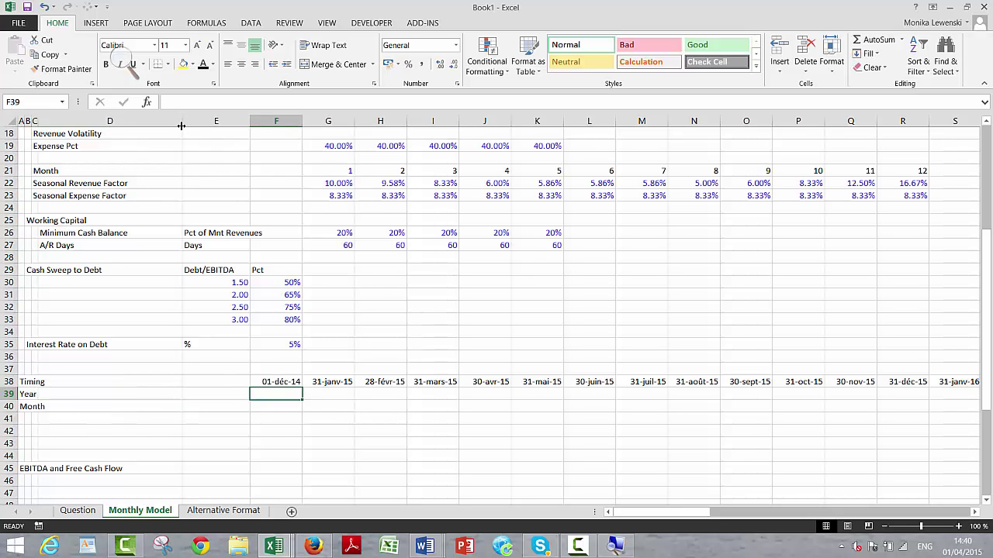
{"action": "type", "text": "=year("}
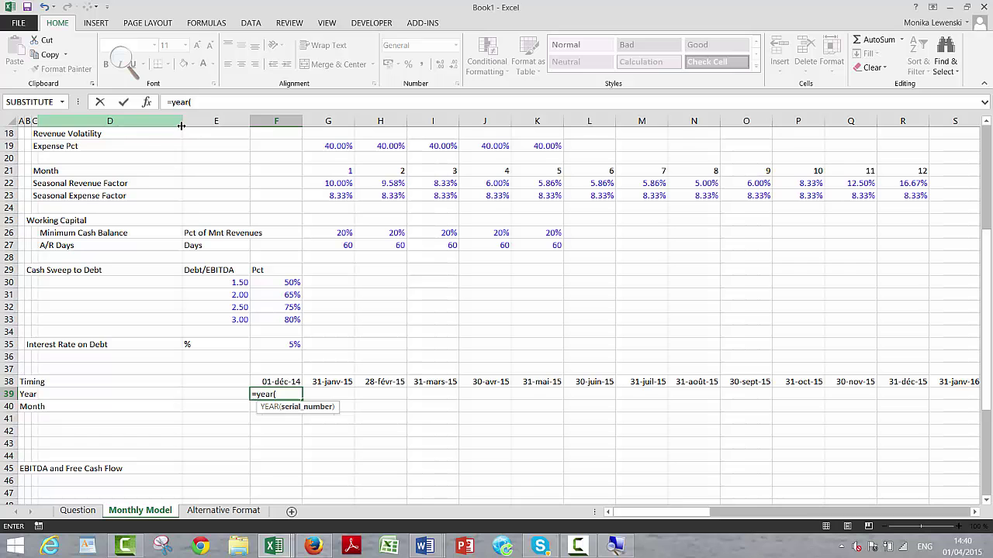
{"action": "key", "text": "Up"}
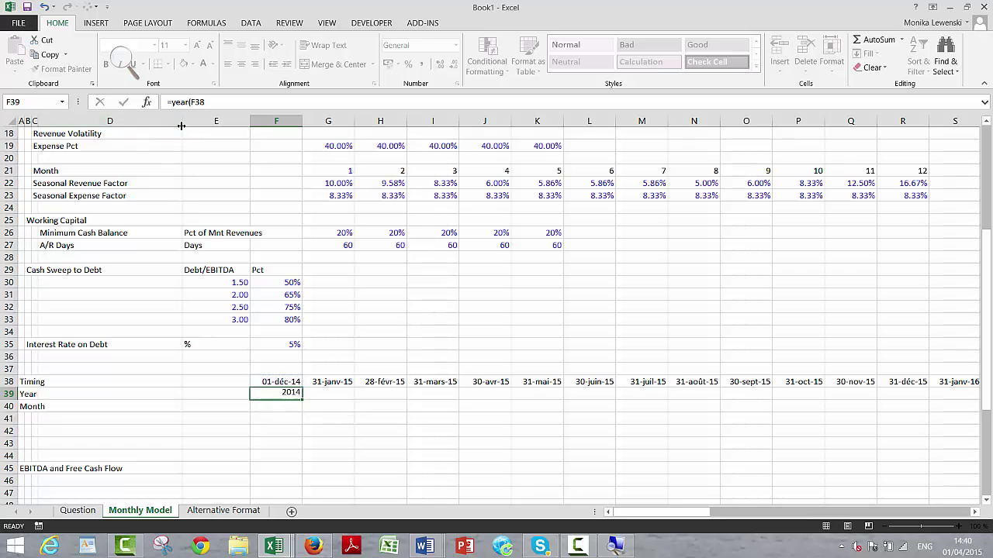
{"action": "key", "text": "Return"}
{"action": "key", "text": "Up"}
{"action": "key", "text": "ctrl+shift+Right"}
{"action": "key", "text": "ctrl+r"}
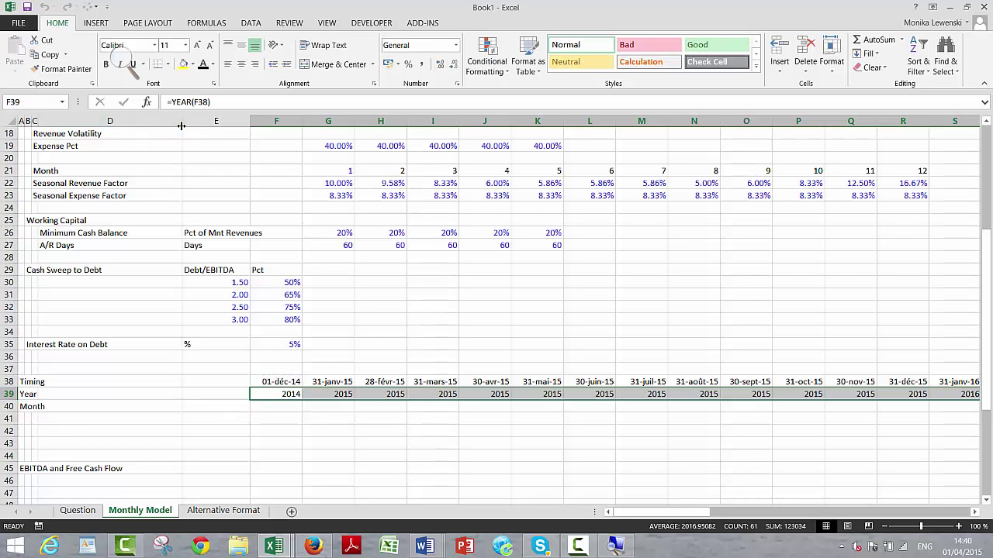
Enter =MONTH(F38) in F40 and fill it across the Month row through column BN.
{"action": "key", "text": "Down"}
{"action": "type", "text": "=month("}
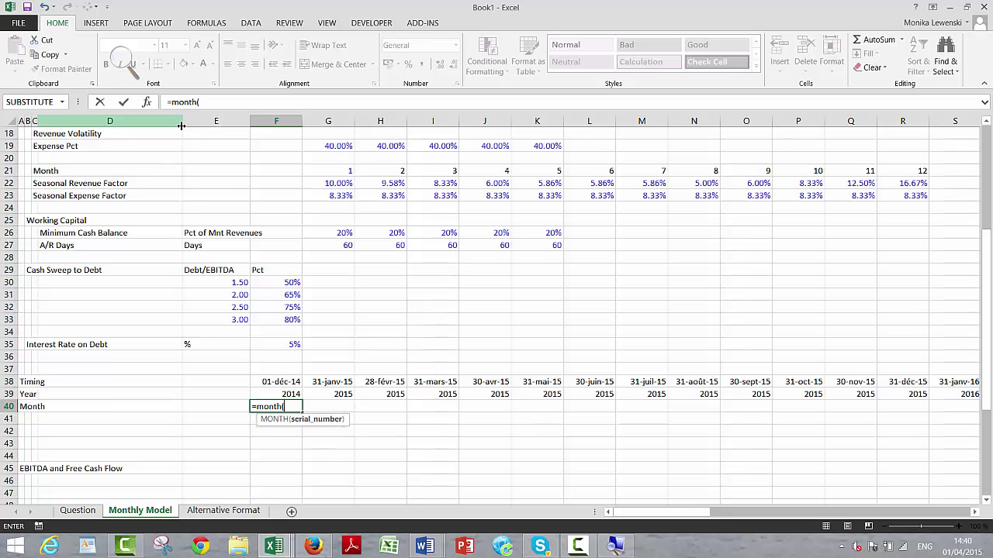
{"action": "key", "text": "Up"}
{"action": "key", "text": "Up"}
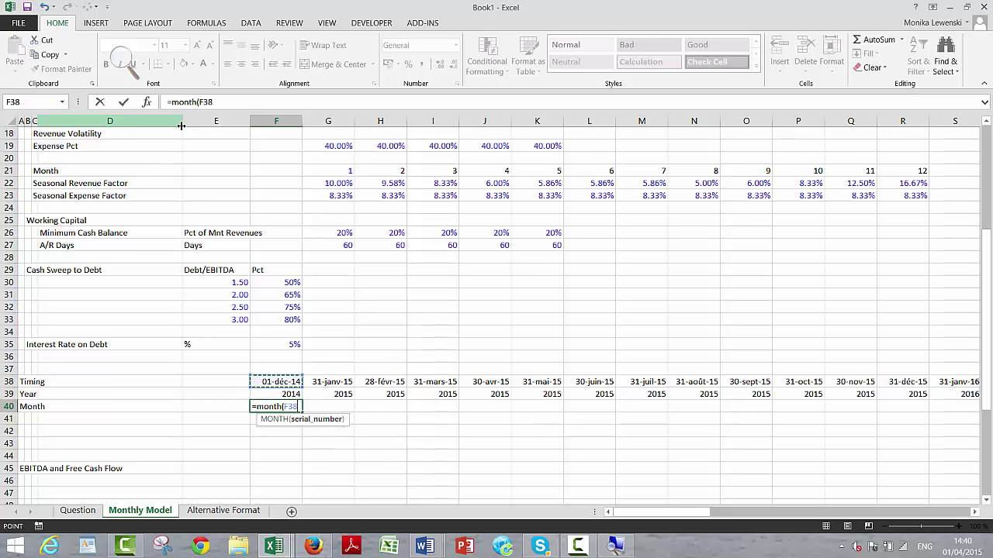
{"action": "type", "text": ")"}
{"action": "key", "text": "Return"}
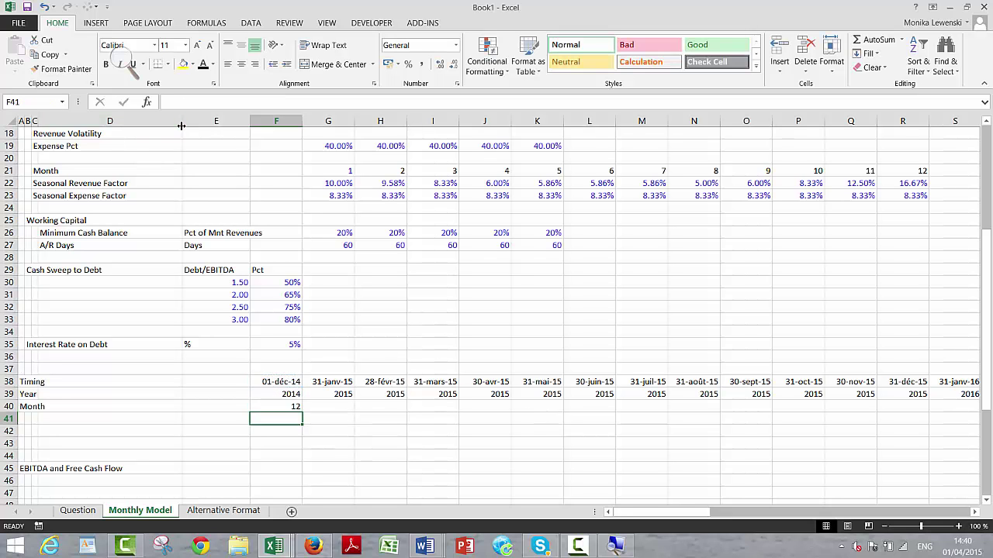
{"action": "key", "text": "Up"}
{"action": "key", "text": "shift+Up"}
{"action": "key", "text": "ctrl+shift+Right"}
{"action": "key", "text": "shift+Down"}
{"action": "key", "text": "ctrl+r"}
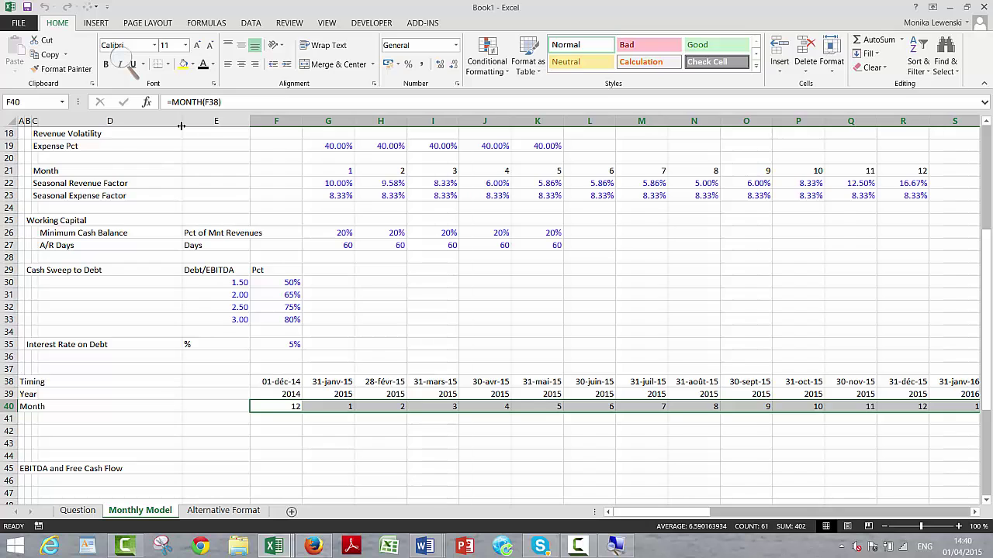
Under EBITDA and Free Cash Flow, add the label Revenues in B46 and Annual Revenues in C47.
{"action": "key", "text": "Right"}
{"action": "key", "text": "Down"}
{"action": "key", "text": "Left"}
{"action": "key", "text": "Left"}
{"action": "key", "text": "Left"}
{"action": "key", "text": "Left"}
{"action": "key", "text": "Left"}
{"action": "key", "text": "Left"}
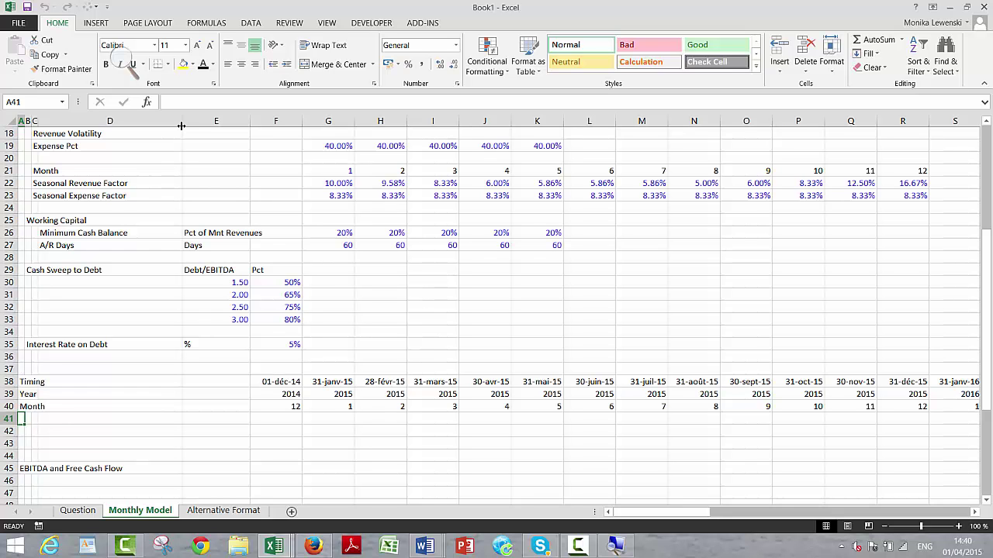
{"action": "key", "text": "Down"}
{"action": "key", "text": "Down"}
{"action": "key", "text": "Down"}
{"action": "key", "text": "Down"}
{"action": "key", "text": "Down"}
{"action": "key", "text": "Down"}
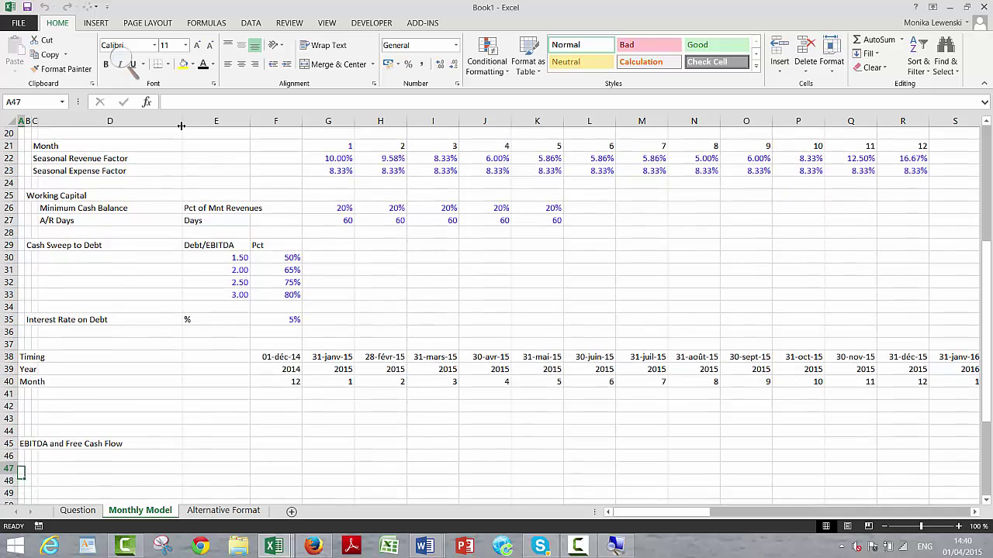
{"action": "key", "text": "Up"}
{"action": "key", "text": "Right"}
{"action": "type", "text": "Revenue"}
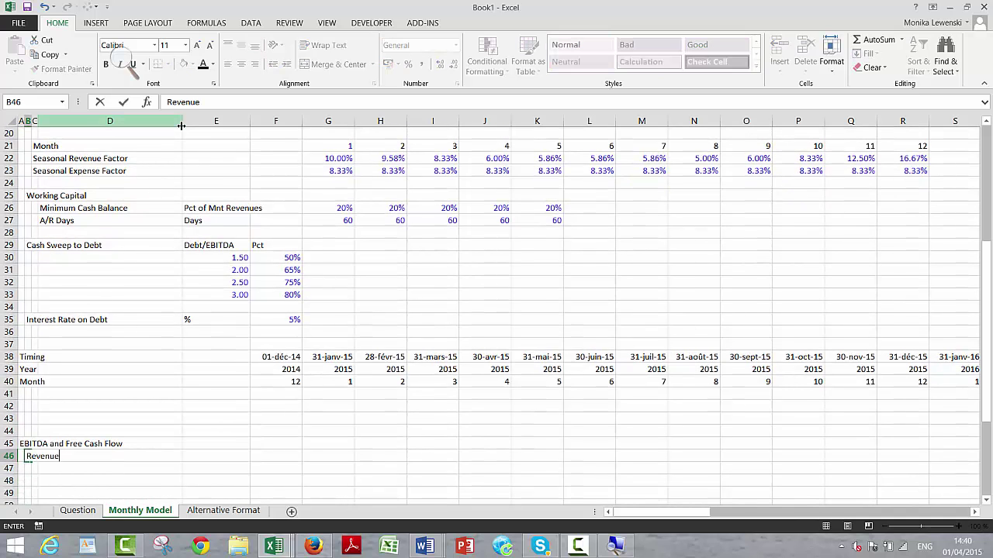
{"action": "type", "text": "s"}
{"action": "key", "text": "Return"}
{"action": "key", "text": "Right"}
{"action": "type", "text": "Ann"}
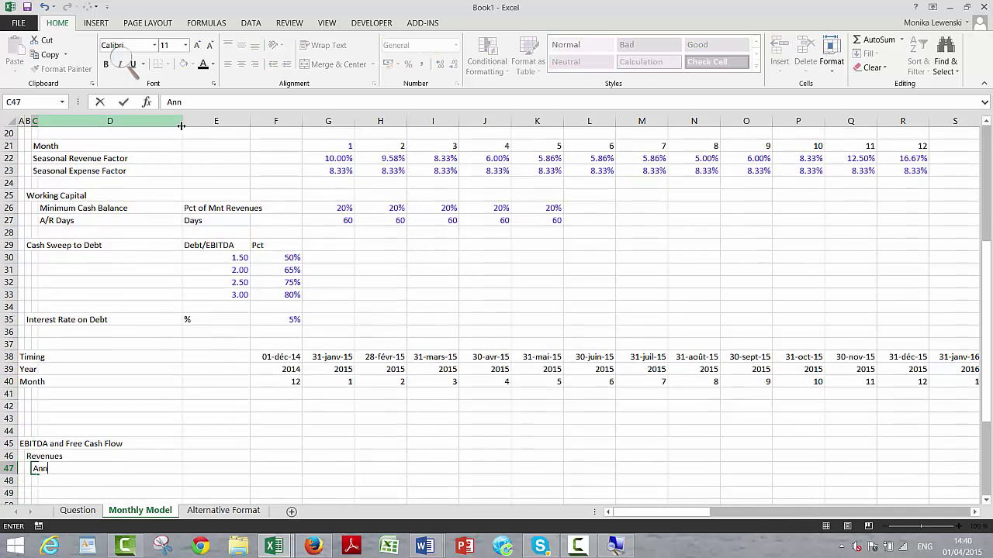
{"action": "type", "text": "ual Revenues"}
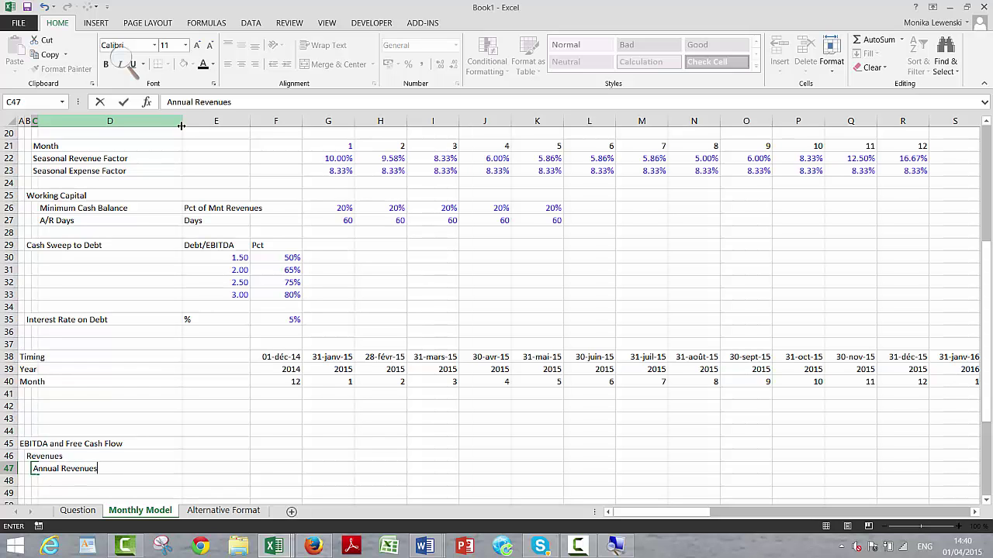
{"action": "key", "text": "Return"}
Enter =LOOKUP(G39;16:16;17:17) in G47 and fill it across the Annual Revenues row through column BN.
{"action": "key", "text": "Up"}
{"action": "key", "text": "Right"}
{"action": "key", "text": "Right"}
{"action": "key", "text": "Right"}
{"action": "key", "text": "Right"}
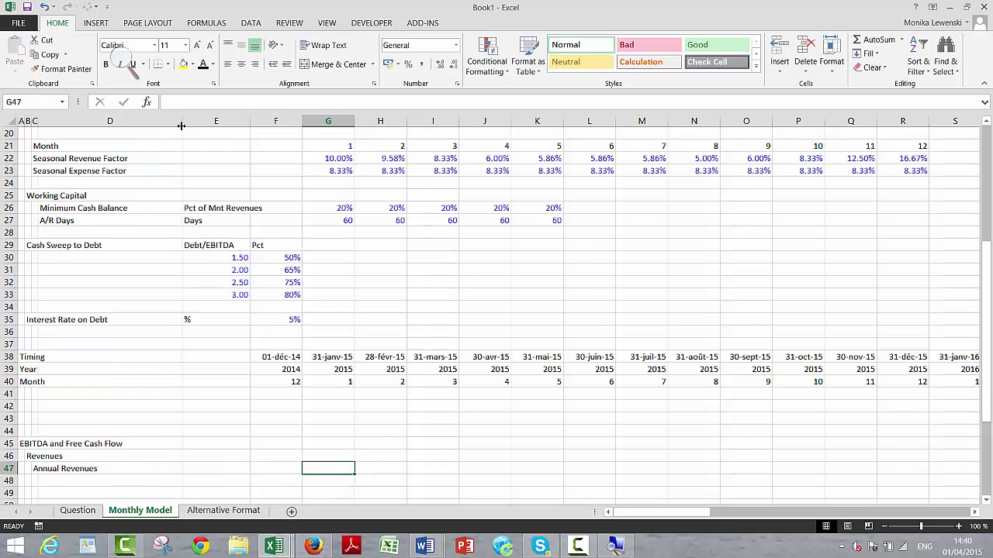
{"action": "type", "text": "=l"}
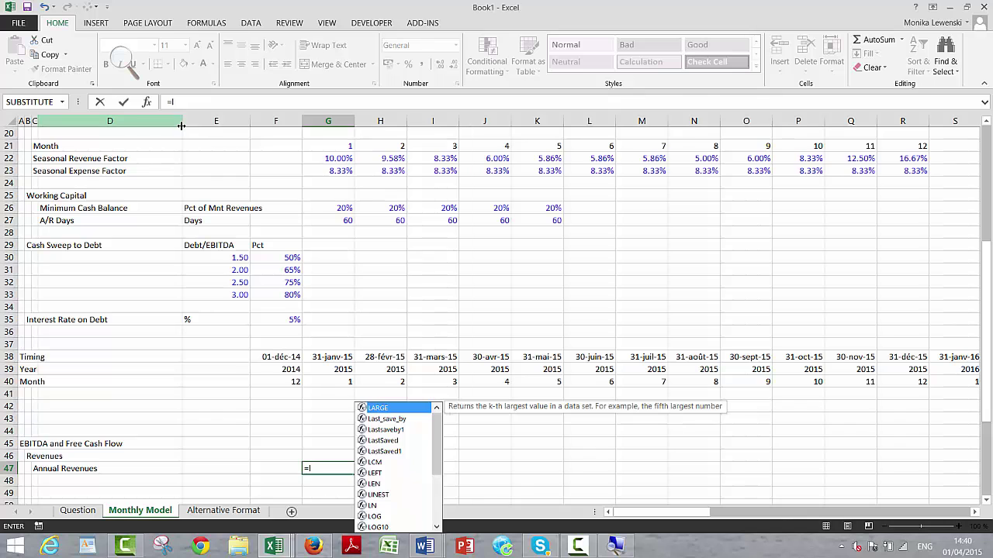
{"action": "type", "text": "oo"}
{"action": "key", "text": "Tab"}
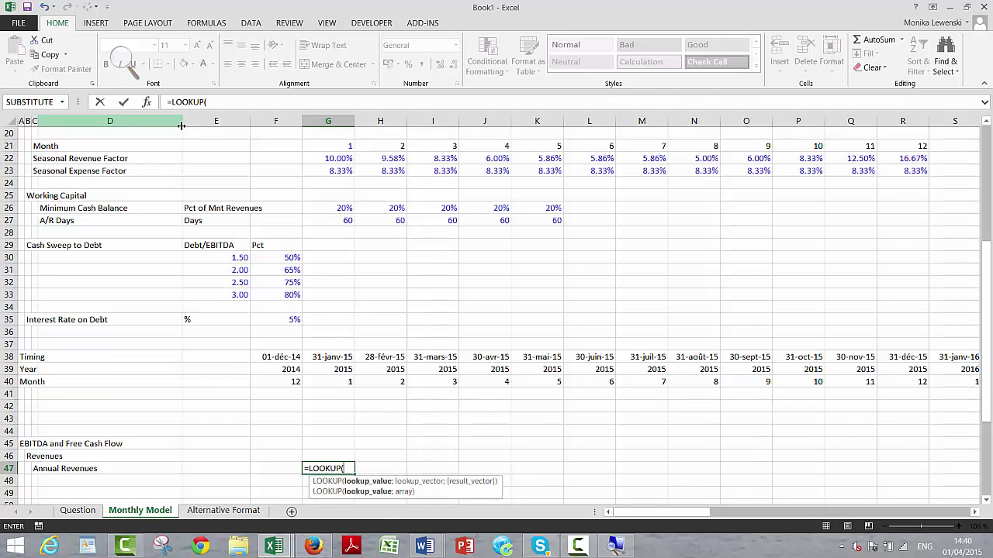
{"action": "key", "text": "Up"}
{"action": "key", "text": "Up"}
{"action": "key", "text": "Up"}
{"action": "key", "text": "Up"}
{"action": "key", "text": "Up"}
{"action": "key", "text": "Up"}
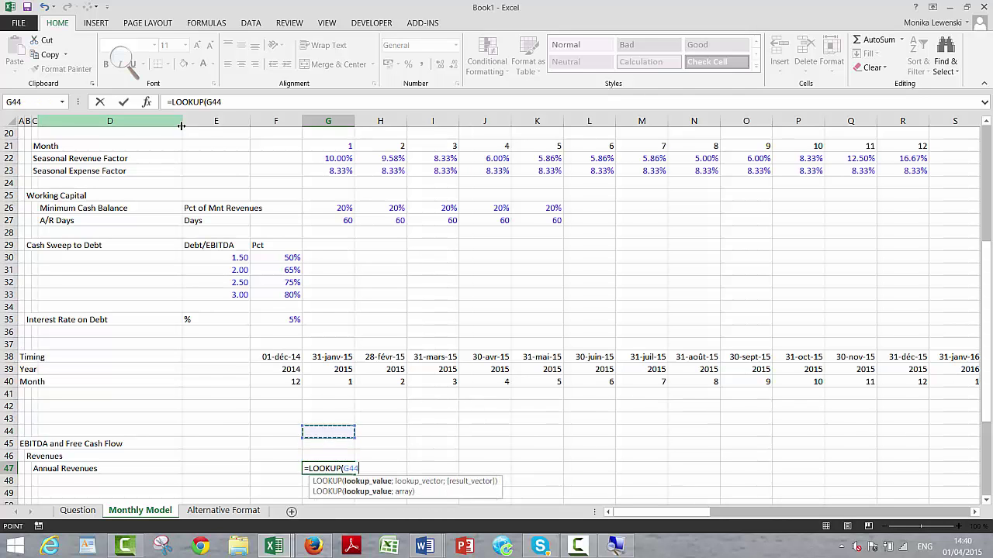
{"action": "key", "text": "Up"}
{"action": "key", "text": "Up"}
{"action": "type", "text": ";"}
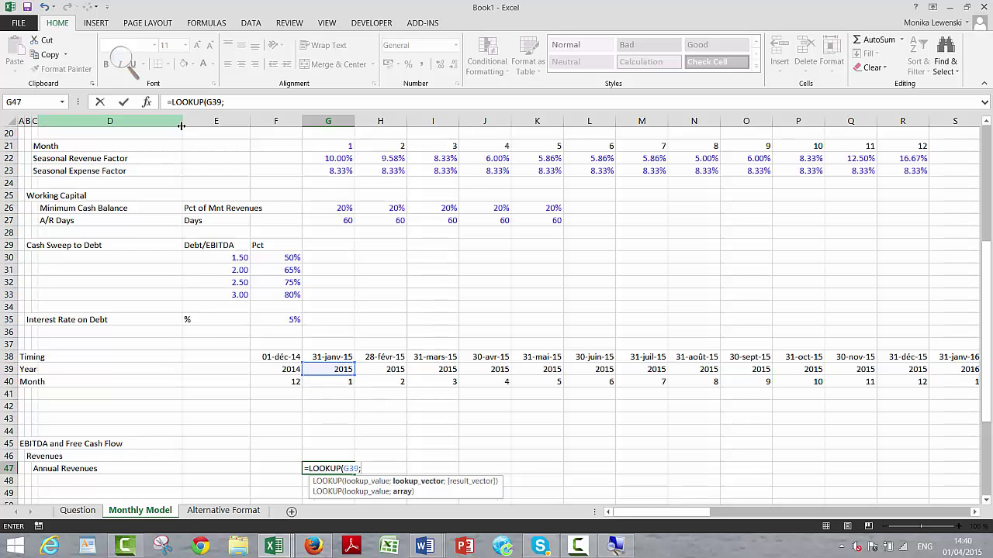
{"action": "key", "text": "Up"}
{"action": "key", "text": "Up"}
{"action": "key", "text": "Up"}
{"action": "key", "text": "Up"}
{"action": "key", "text": "Up"}
{"action": "key", "text": "Up"}
{"action": "key", "text": "Up"}
{"action": "key", "text": "Up"}
{"action": "key", "text": "Up"}
{"action": "key", "text": "Up"}
{"action": "key", "text": "Up"}
{"action": "key", "text": "Up"}
{"action": "key", "text": "Up"}
{"action": "key", "text": "Up"}
{"action": "key", "text": "Up"}
{"action": "key", "text": "Up"}
{"action": "key", "text": "Up"}
{"action": "key", "text": "Up"}
{"action": "key", "text": "Up"}
{"action": "key", "text": "Up"}
{"action": "scroll", "coordinate": [181, 126], "scroll_direction": "up", "scroll_amount": 2}
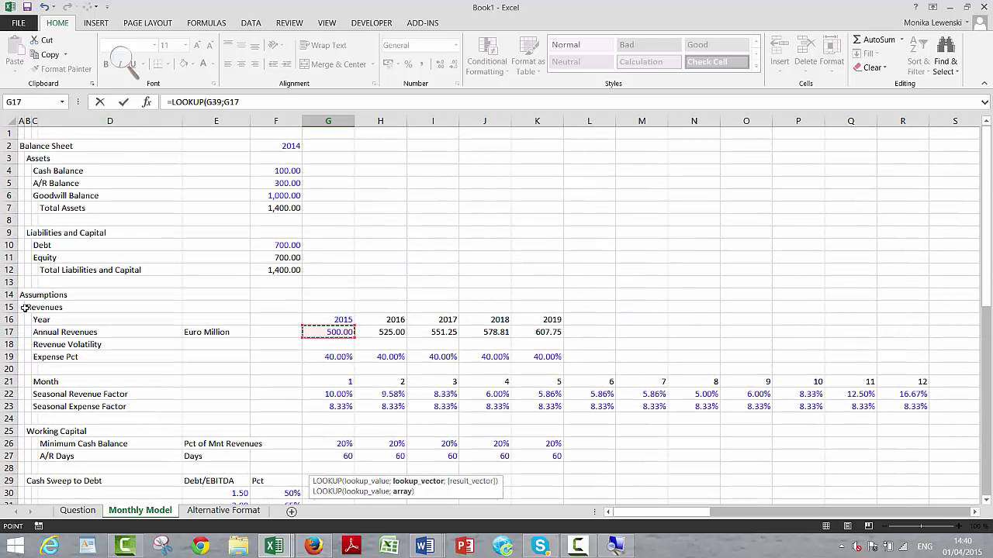
{"action": "left_click", "coordinate": [10, 320]}
{"action": "type", "text": ";"}
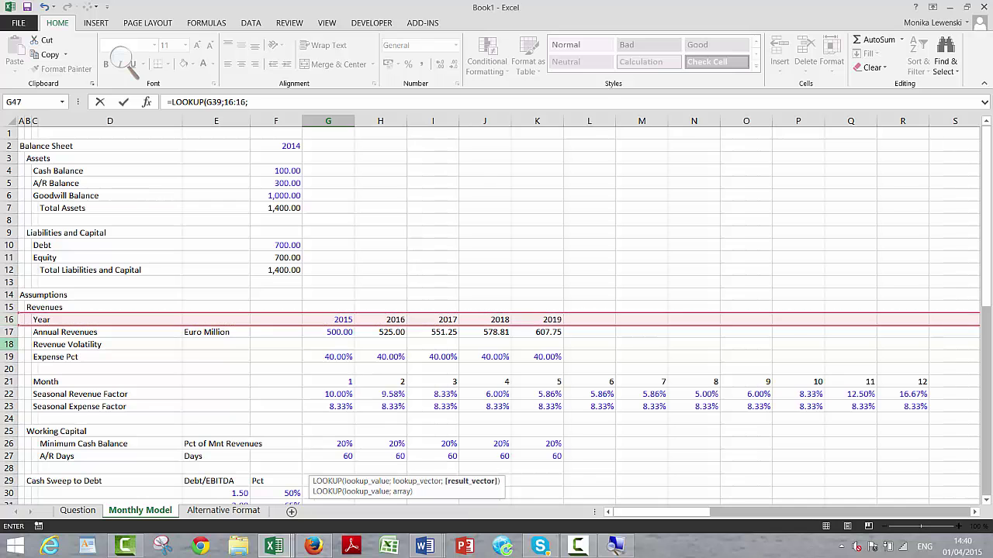
{"action": "left_click", "coordinate": [11, 332]}
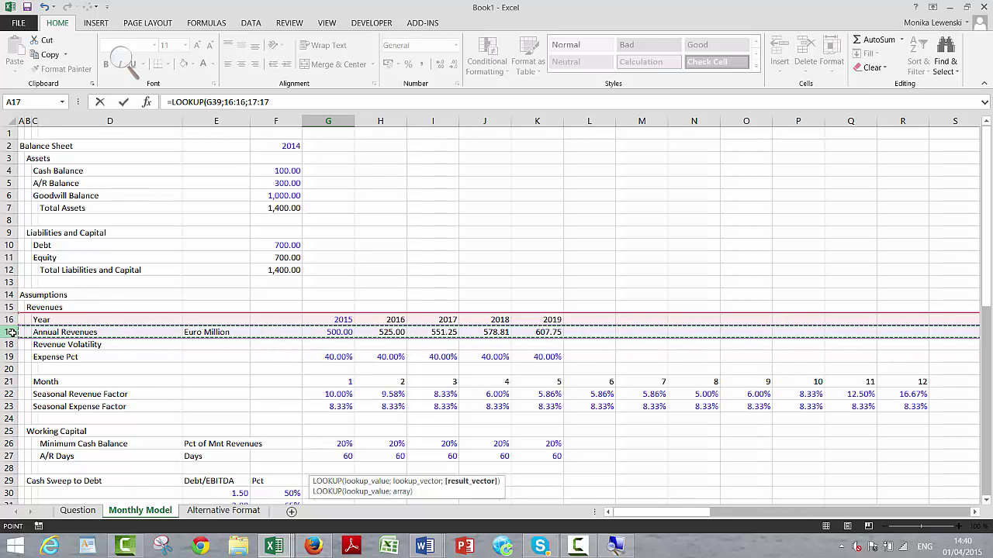
{"action": "key", "text": "ctrl+Return"}
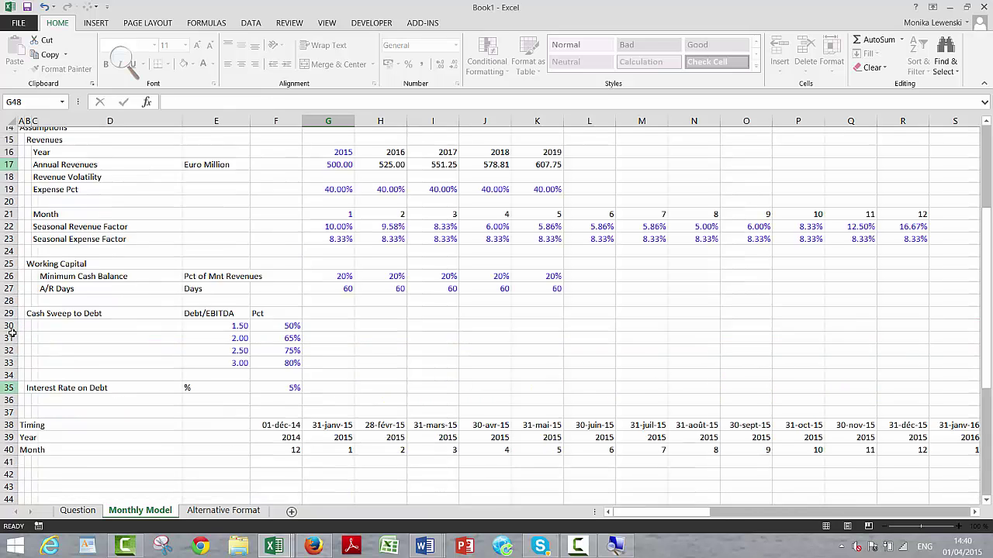
{"action": "key", "text": "ctrl+shift+Right"}
{"action": "key", "text": "ctrl+r"}
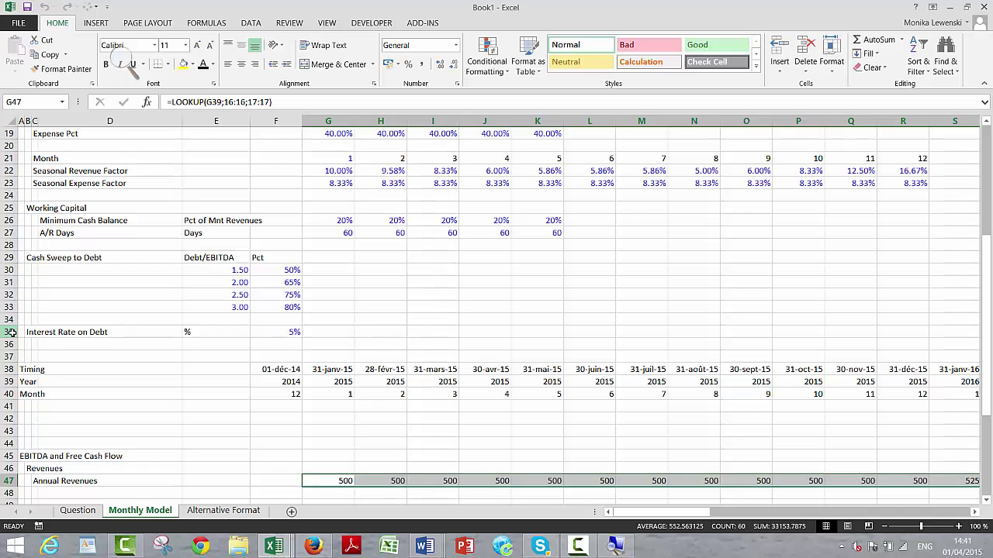
Check the filled Annual Revenues values against the Year row across the monthly columns.
{"action": "key", "text": "Right"}
{"action": "key", "text": "Right"}
{"action": "key", "text": "Right"}
{"action": "key", "text": "Right"}
{"action": "key", "text": "Right"}
{"action": "key", "text": "Right"}
{"action": "key", "text": "Right"}
{"action": "key", "text": "Right"}
{"action": "key", "text": "Right"}
{"action": "key", "text": "Right"}
{"action": "key", "text": "Right"}
{"action": "key", "text": "Right"}
{"action": "key", "text": "Right"}
{"action": "key", "text": "Right"}
{"action": "key", "text": "Right"}
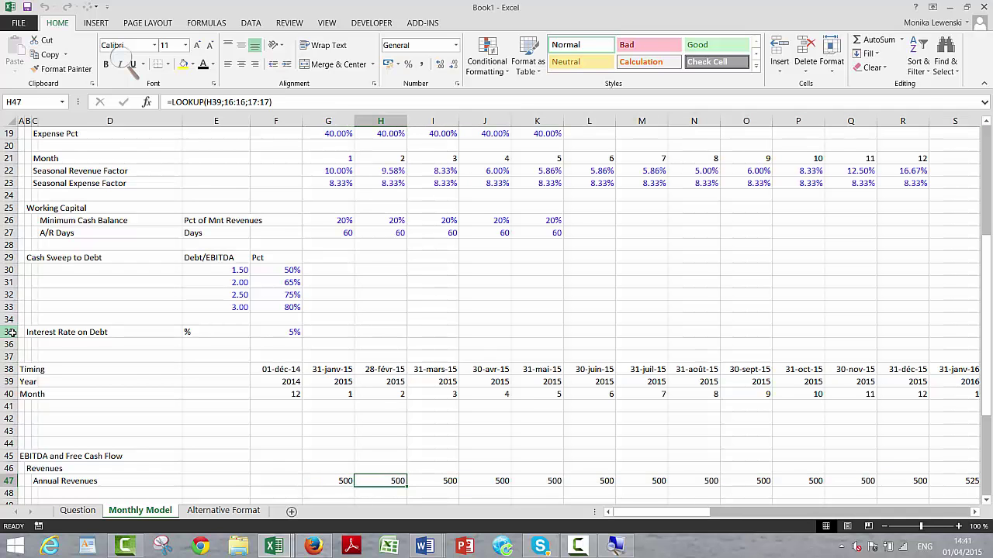
{"action": "key", "text": "Right"}
{"action": "key", "text": "Right"}
{"action": "key", "text": "Right"}
{"action": "key", "text": "Right"}
{"action": "key", "text": "Right"}
{"action": "key", "text": "Right"}
{"action": "key", "text": "Right"}
{"action": "key", "text": "Right"}
{"action": "key", "text": "Right"}
{"action": "key", "text": "Right"}
{"action": "key", "text": "Right"}
{"action": "key", "text": "Right"}
{"action": "key", "text": "Right"}
{"action": "key", "text": "Right"}
{"action": "key", "text": "Right"}
{"action": "key", "text": "Right"}
{"action": "key", "text": "Right"}
{"action": "key", "text": "Right"}
{"action": "key", "text": "Right"}
{"action": "key", "text": "Right"}
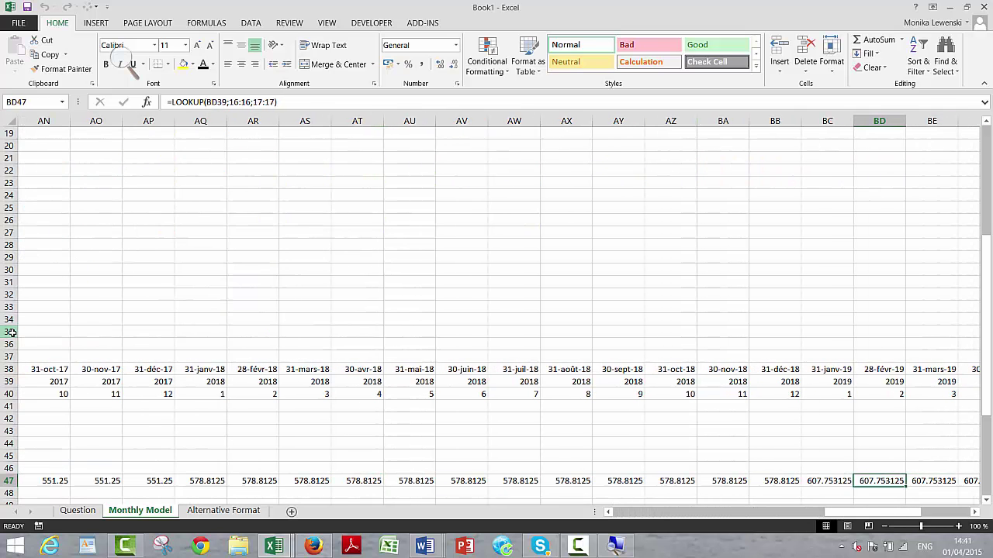
{"action": "key", "text": "Left"}
{"action": "key", "text": "Left"}
{"action": "key", "text": "Left"}
{"action": "key", "text": "Left"}
{"action": "key", "text": "Left"}
{"action": "key", "text": "Left"}
{"action": "key", "text": "Left"}
{"action": "key", "text": "Left"}
{"action": "key", "text": "Left"}
{"action": "key", "text": "Left"}
{"action": "key", "text": "Left"}
{"action": "key", "text": "Left"}
{"action": "key", "text": "Left"}
{"action": "key", "text": "Left"}
{"action": "key", "text": "Left"}
{"action": "key", "text": "Left"}
{"action": "key", "text": "Left"}
{"action": "key", "text": "Left"}
{"action": "key", "text": "Left"}
{"action": "key", "text": "Left"}
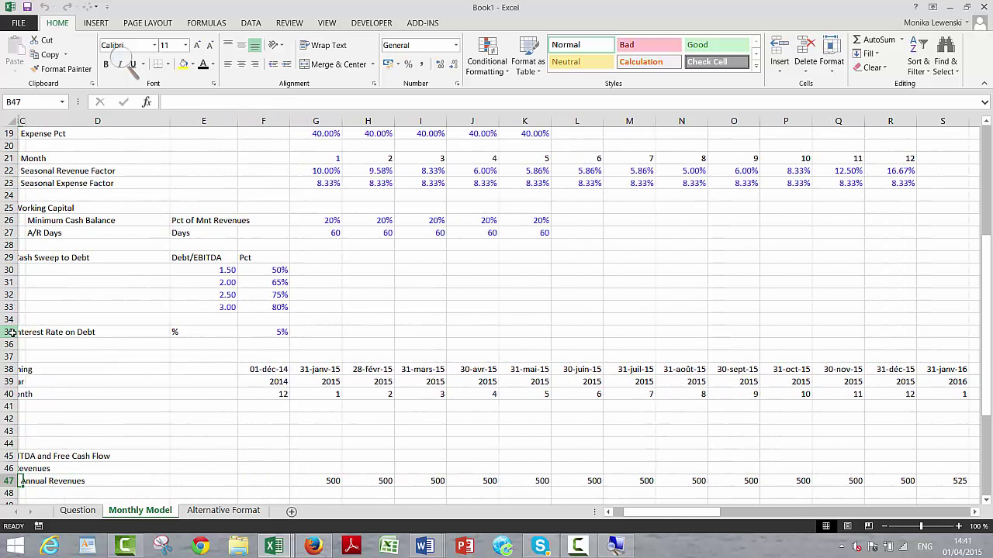
Add the label Monthly Pattern in C48 beneath Annual Revenues.
{"action": "key", "text": "Down"}
{"action": "type", "text": "Mo"}
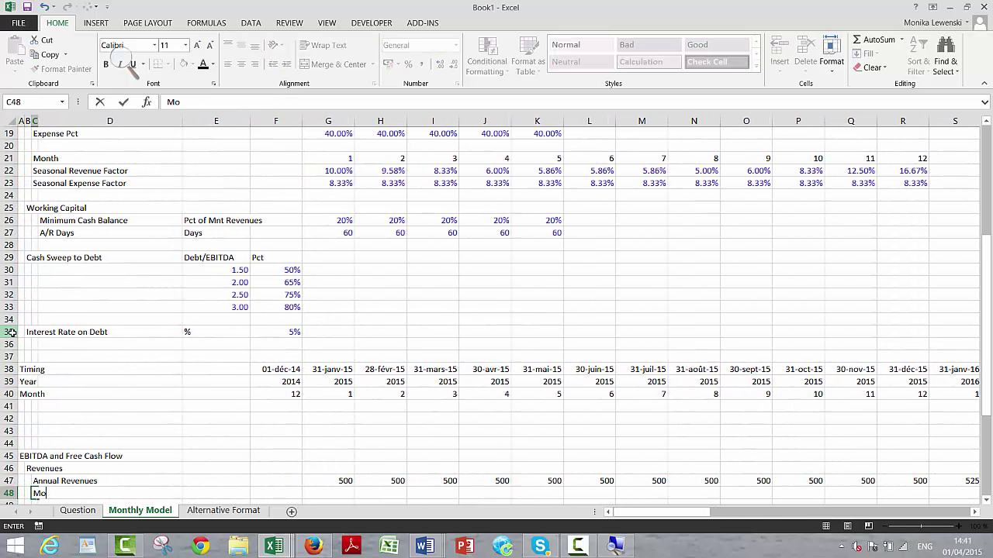
{"action": "type", "text": "nthly"}
{"action": "key", "text": "Return"}
Enter =LOOKUP(G40;21:21;22:22) in G48 to look up each month's seasonal revenue factor.
{"action": "key", "text": "Up"}
{"action": "key", "text": "Right"}
{"action": "key", "text": "Right"}
{"action": "key", "text": "Right"}
{"action": "key", "text": "Right"}
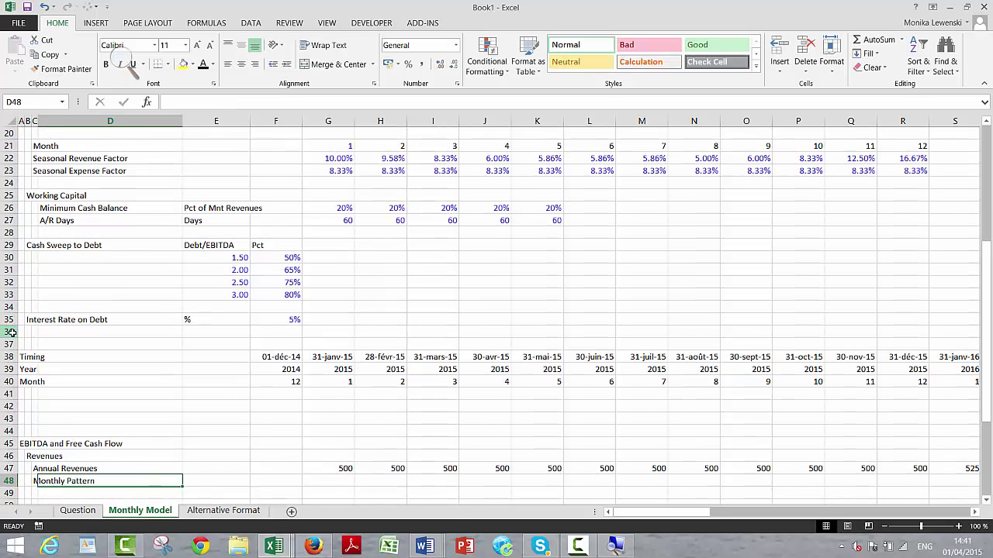
{"action": "type", "text": "="}
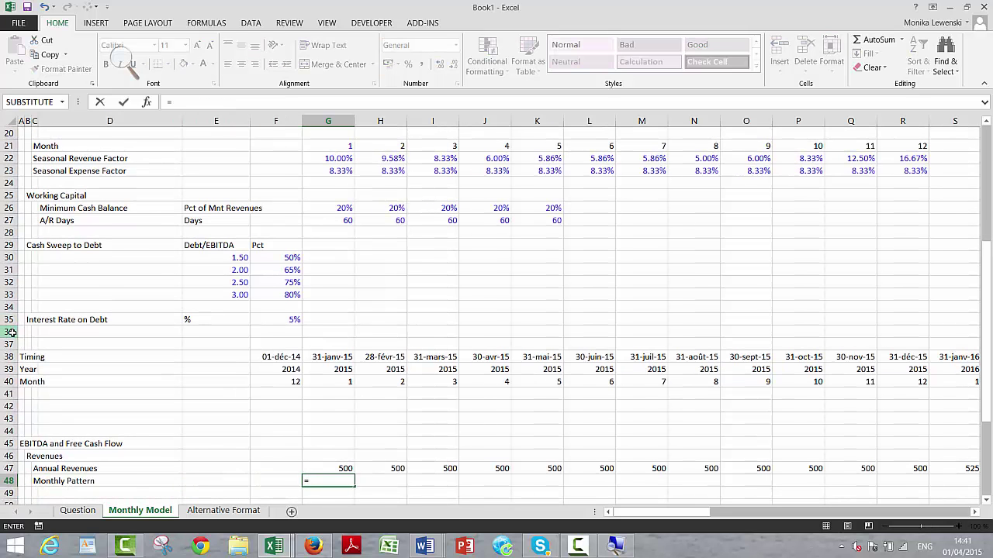
{"action": "type", "text": "lookup("}
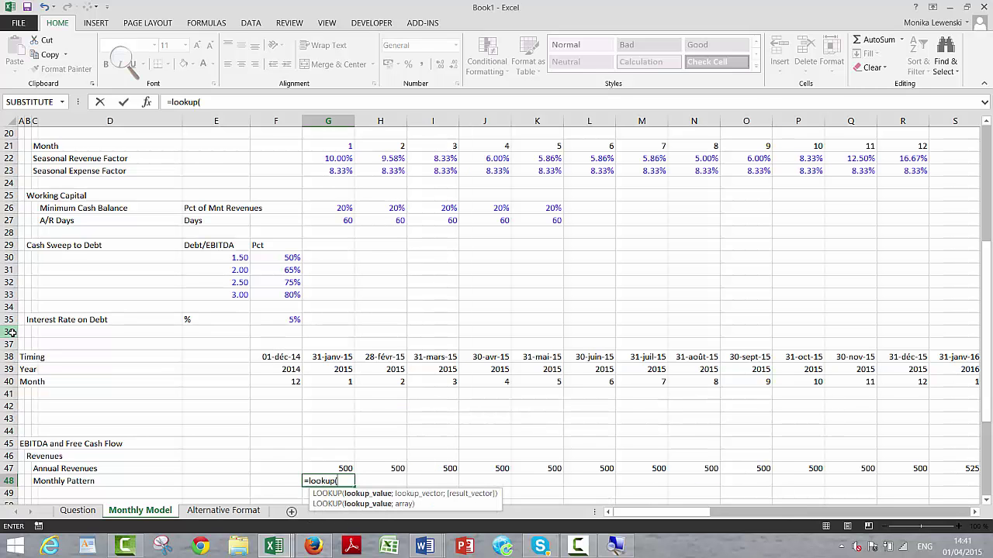
{"action": "key", "text": "Up"}
{"action": "key", "text": "Up"}
{"action": "key", "text": "Up"}
{"action": "key", "text": "Up"}
{"action": "key", "text": "Up"}
{"action": "key", "text": "Up"}
{"action": "key", "text": "Up"}
{"action": "key", "text": "Up"}
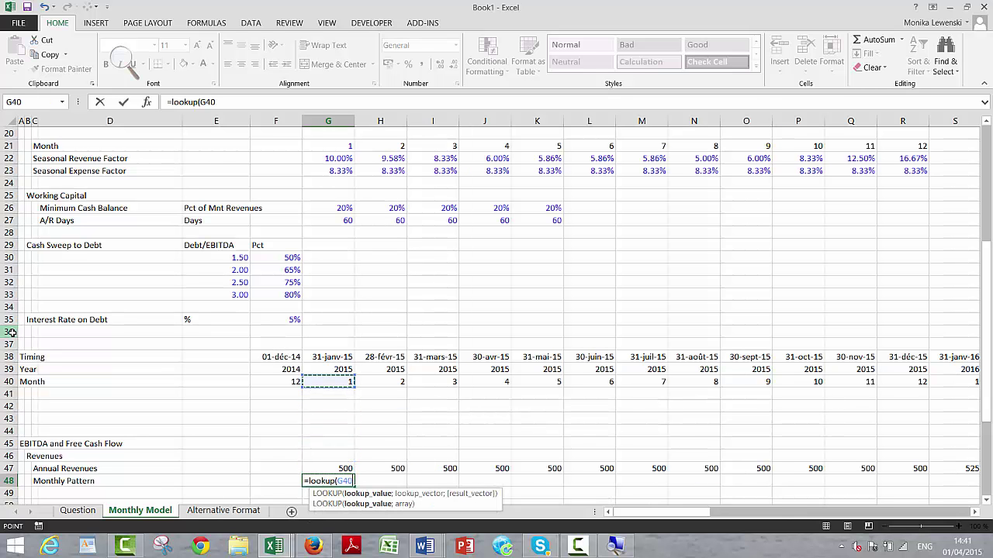
{"action": "type", "text": ";"}
{"action": "key", "text": "Up"}
{"action": "key", "text": "Up"}
{"action": "key", "text": "Up"}
{"action": "key", "text": "Up"}
{"action": "key", "text": "Up"}
{"action": "key", "text": "Up"}
{"action": "key", "text": "Up"}
{"action": "key", "text": "Up"}
{"action": "key", "text": "Up"}
{"action": "key", "text": "Up"}
{"action": "key", "text": "Up"}
{"action": "key", "text": "Up"}
{"action": "key", "text": "Up"}
{"action": "key", "text": "Up"}
{"action": "key", "text": "Up"}
{"action": "key", "text": "Up"}
{"action": "key", "text": "Up"}
{"action": "key", "text": "Up"}
{"action": "key", "text": "Up"}
{"action": "key", "text": "Up"}
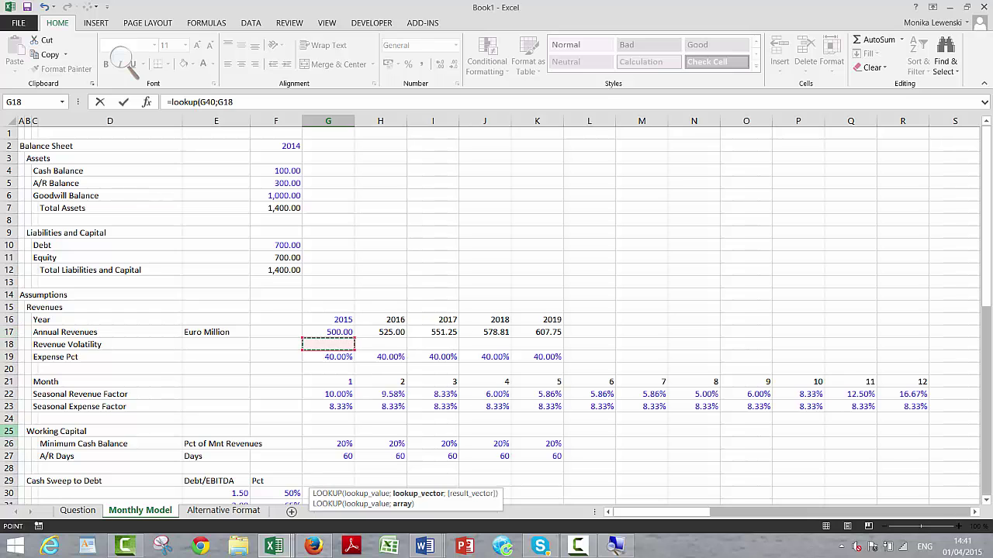
{"action": "left_click", "coordinate": [11, 381]}
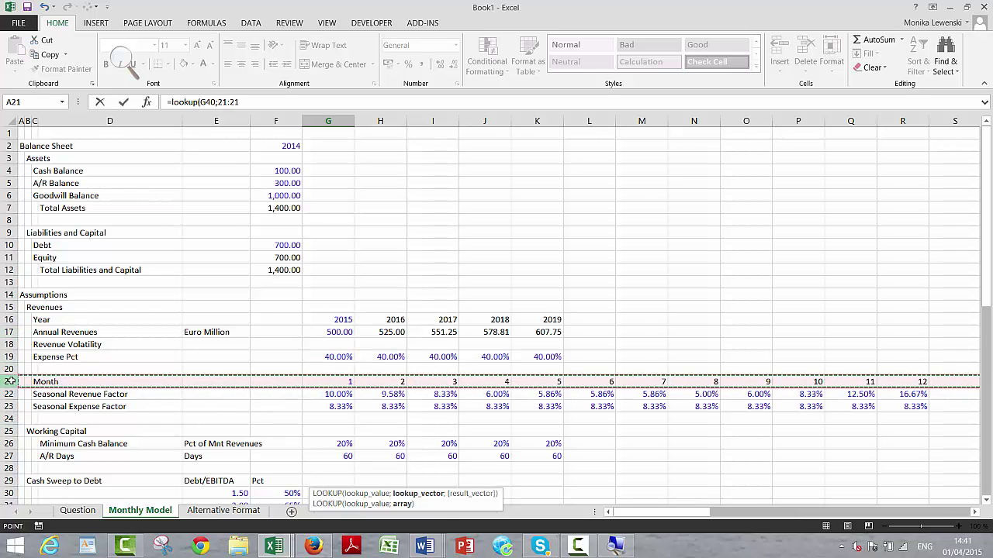
{"action": "type", "text": ";"}
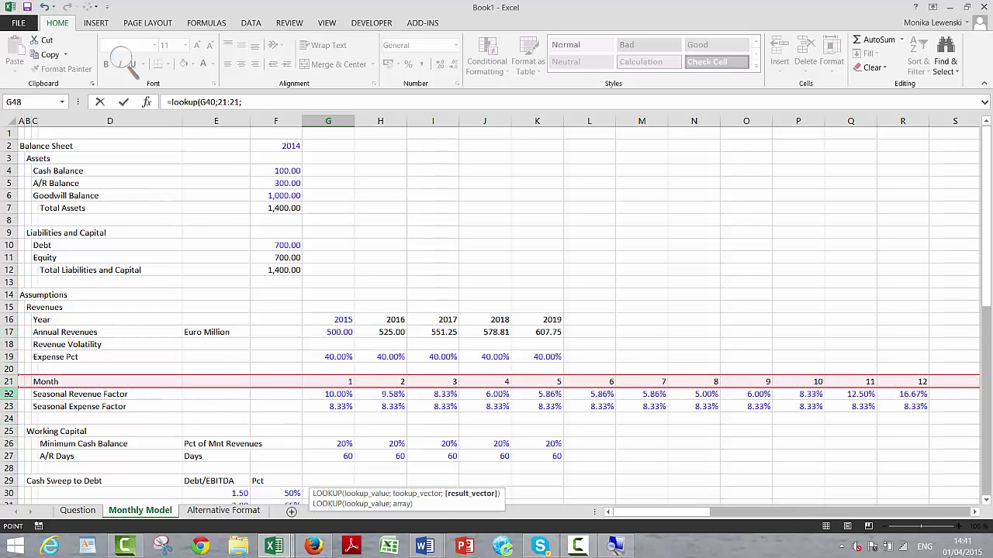
{"action": "left_click", "coordinate": [9, 394]}
{"action": "key", "text": "Return"}
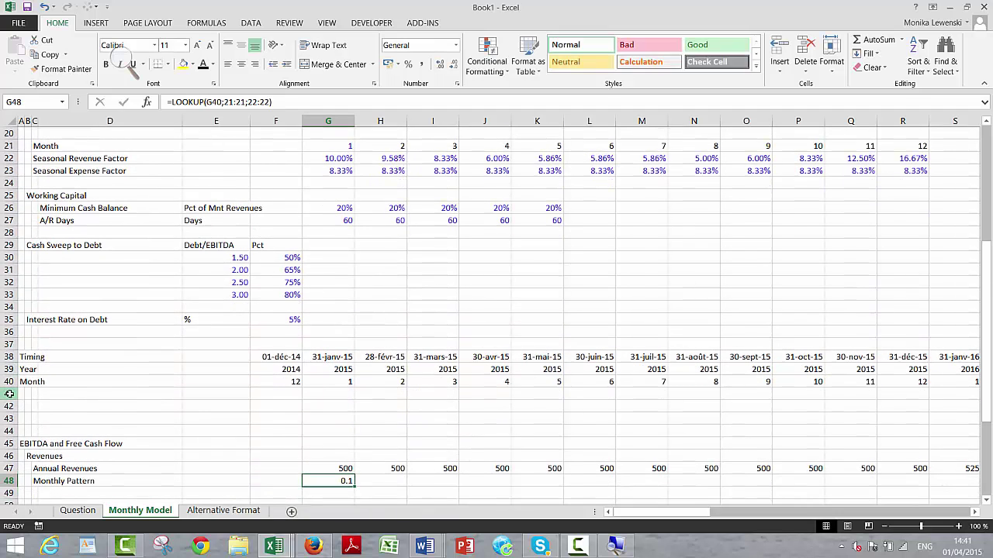
Fill the G48 formula across the Monthly Pattern row through column BN and format the row as percentages with two decimals.
{"action": "key", "text": "ctrl+shift+Right"}
{"action": "key", "text": "ctrl+r"}
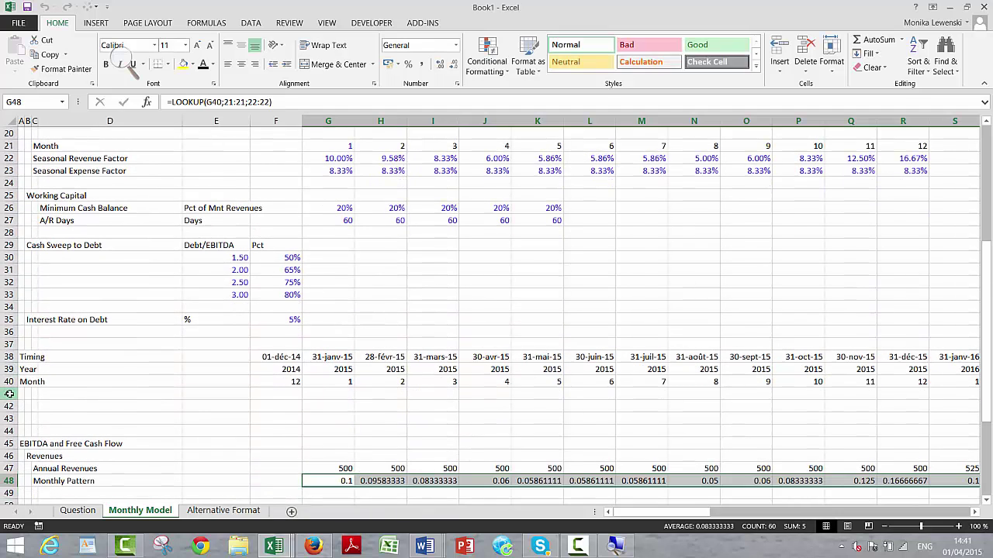
{"action": "key", "text": "ctrl+shift+5"}
Add the label Monthly Revenues in C49 beneath Monthly Pattern.
{"action": "key", "text": "Left"}
{"action": "key", "text": "Left"}
{"action": "key", "text": "Left"}
{"action": "key", "text": "Left"}
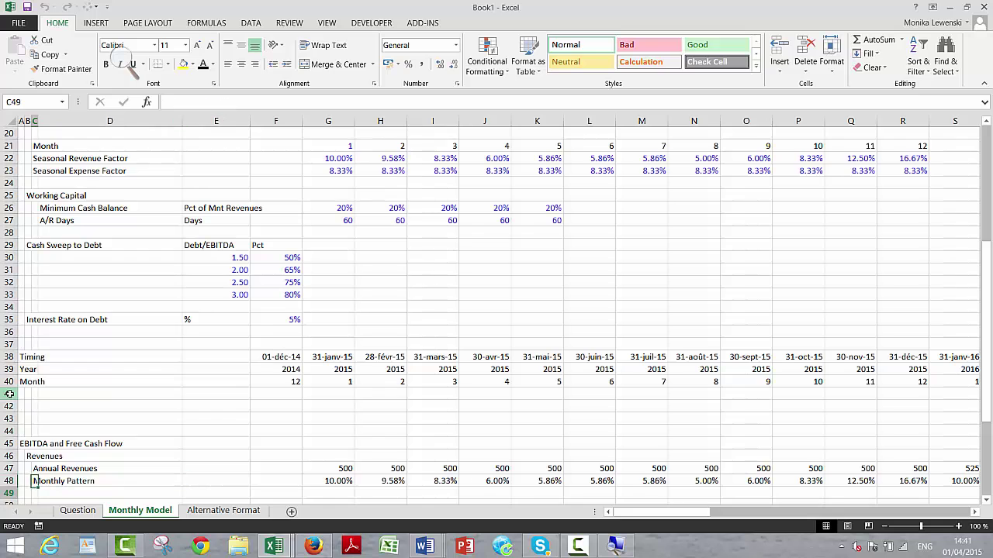
{"action": "key", "text": "Down"}
{"action": "key", "text": "ctrl+apostrophe"}
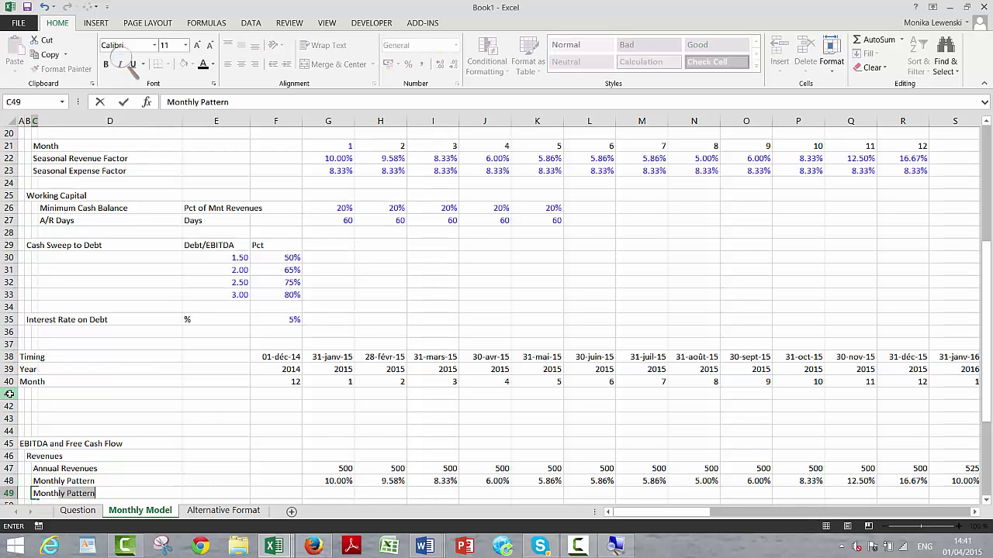
{"action": "key", "text": "BackSpace"}
{"action": "key", "text": "BackSpace"}
{"action": "key", "text": "BackSpace"}
{"action": "key", "text": "BackSpace"}
{"action": "key", "text": "BackSpace"}
{"action": "key", "text": "BackSpace"}
{"action": "key", "text": "BackSpace"}
{"action": "type", "text": "R"}
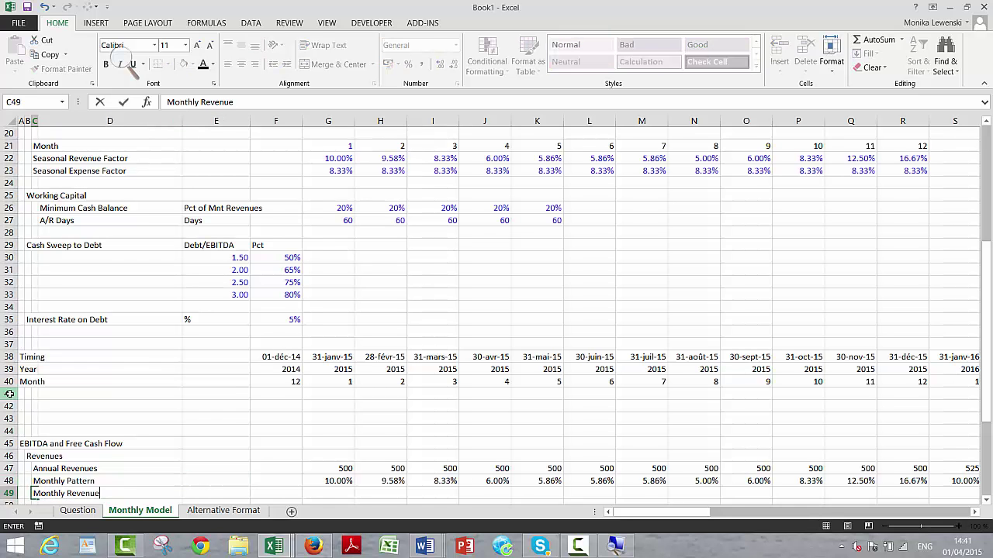
{"action": "type", "text": "evenue"}
{"action": "key", "text": "Return"}
Enter =PRODUCT(G47:G48) in G49, fill it across the monthly columns and format the row with two decimals.
{"action": "key", "text": "Down"}
{"action": "key", "text": "Up"}
{"action": "key", "text": "Up"}
{"action": "key", "text": "Up"}
{"action": "key", "text": "Right"}
{"action": "key", "text": "Right"}
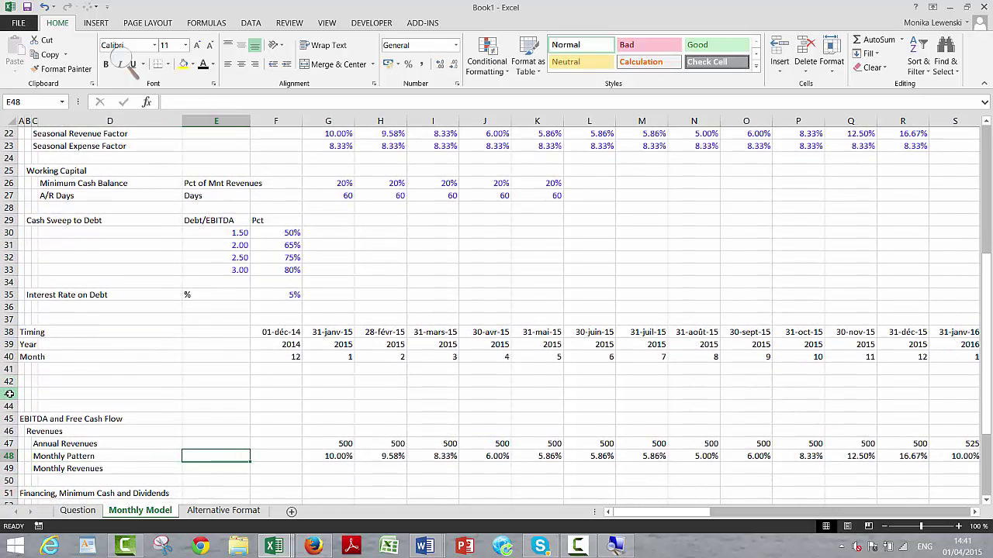
{"action": "key", "text": "Right"}
{"action": "key", "text": "Right"}
{"action": "key", "text": "Right"}
{"action": "key", "text": "Right"}
{"action": "key", "text": "Left"}
{"action": "key", "text": "Left"}
{"action": "key", "text": "Down"}
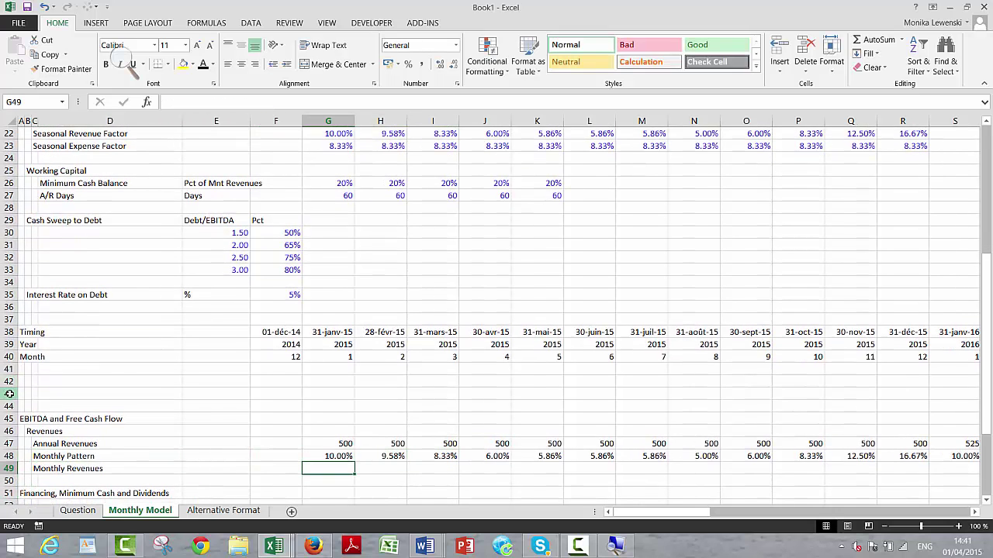
{"action": "key", "text": "ctrl+v"}
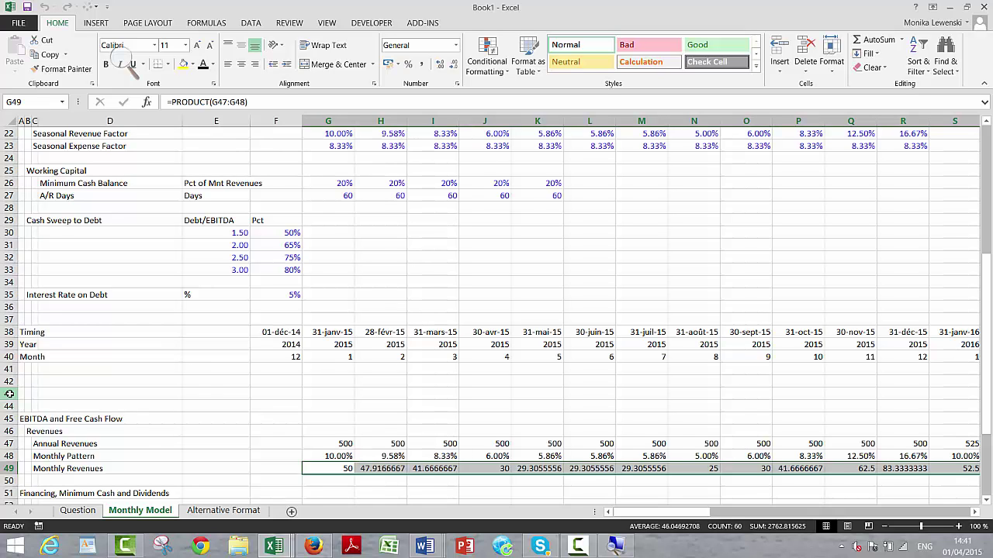
{"action": "key", "text": "ctrl+shift+1"}
Format the Annual Revenues values in row 47 across all monthly columns as numbers with two decimals.
{"action": "key", "text": "Up"}
{"action": "key", "text": "Up"}
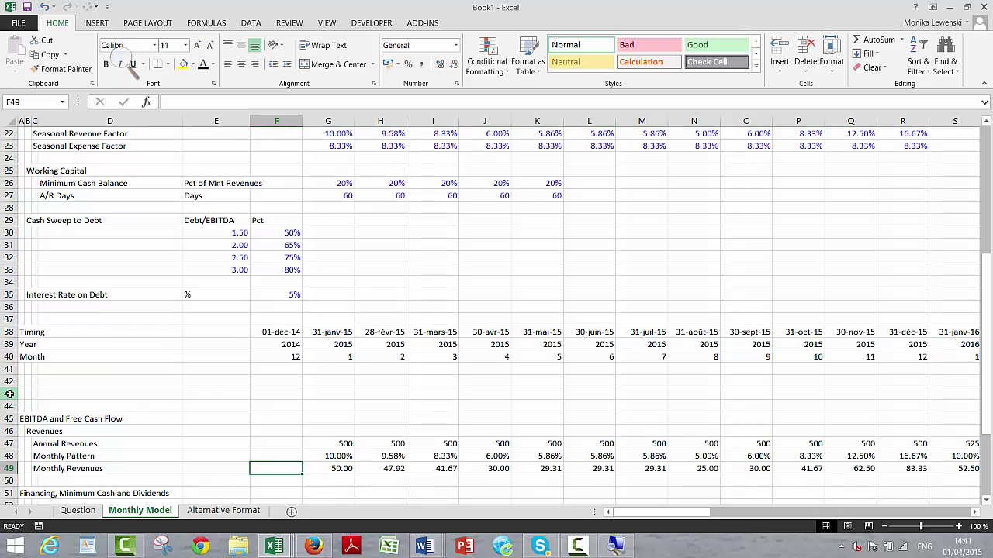
{"action": "key", "text": "ctrl+shift+Right"}
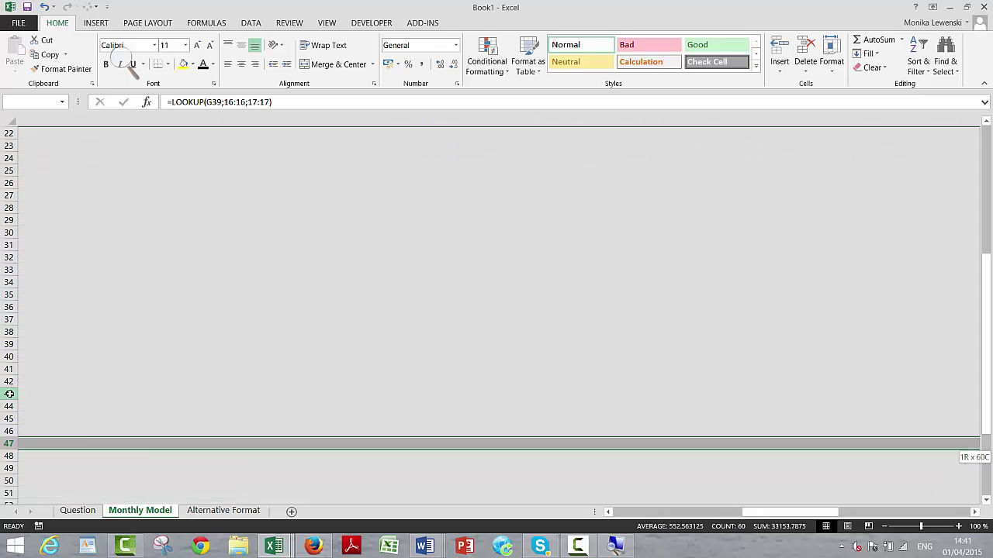
{"action": "key", "text": "ctrl+shift+1"}
{"action": "key", "text": "Left"}
{"action": "key", "text": "Left"}
{"action": "key", "text": "Left"}
{"action": "key", "text": "Left"}
{"action": "key", "text": "Left"}
{"action": "key", "text": "Left"}
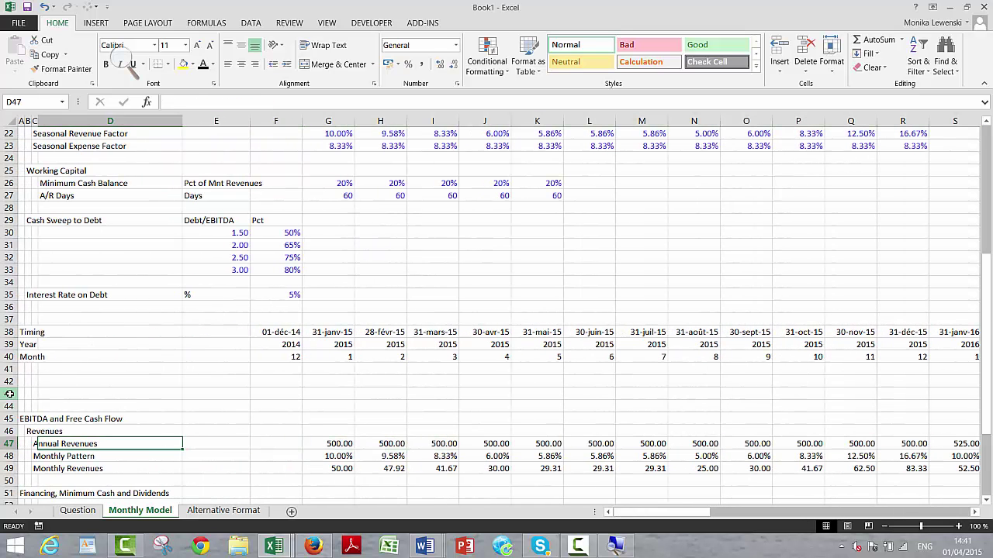
Insert 13 blank rows above the Financing, Minimum Cash and Dividends heading, starting at row 51.
{"action": "key", "text": "Down"}
{"action": "key", "text": "Down"}
{"action": "key", "text": "Down"}
{"action": "key", "text": "Down"}
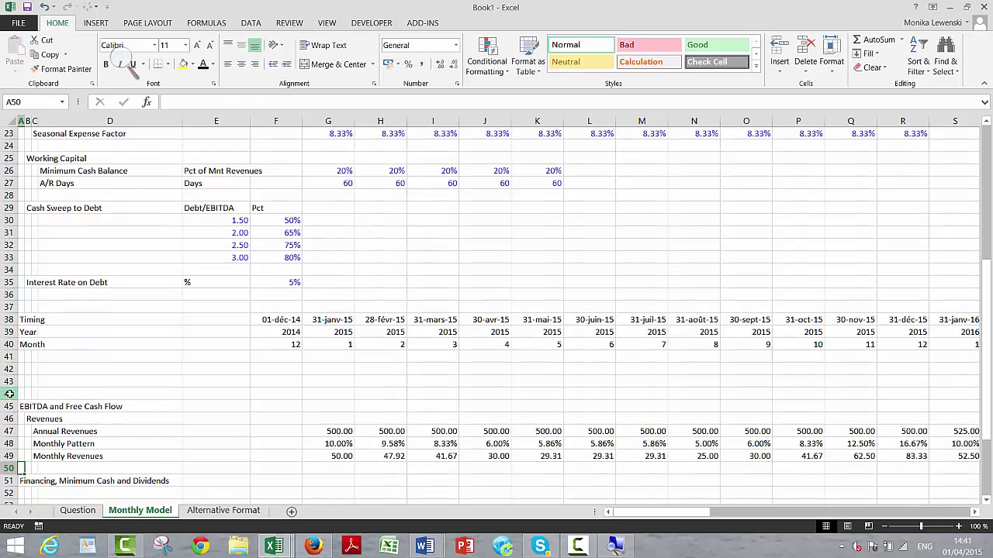
{"action": "key", "text": "Up"}
{"action": "left_click_drag", "start_coordinate": [10, 481], "coordinate": [10, 503]}
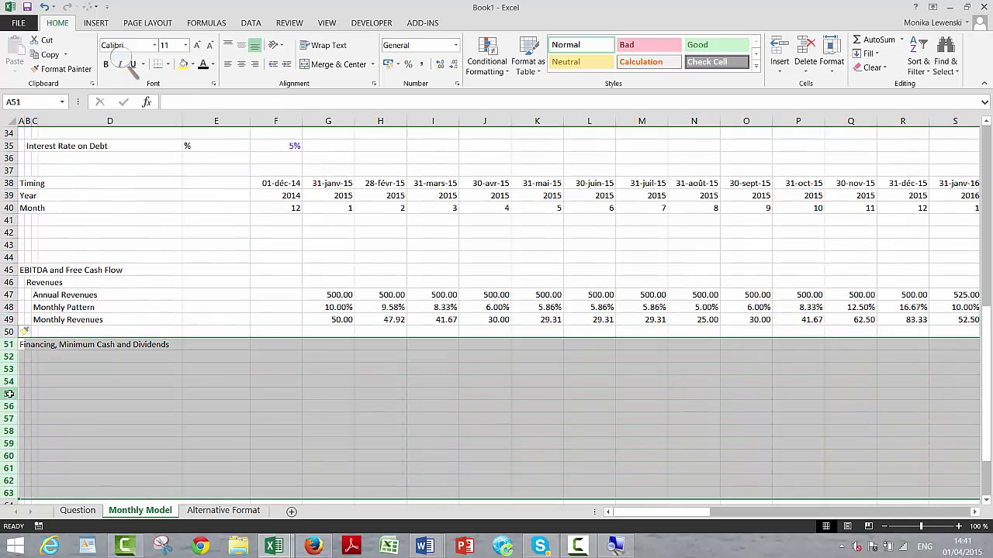
{"action": "key", "text": "ctrl+shift+plus"}
{"action": "key", "text": "Up"}
{"action": "key", "text": "Up"}
{"action": "key", "text": "Up"}
{"action": "key", "text": "Up"}
{"action": "key", "text": "Up"}
{"action": "key", "text": "Up"}
{"action": "key", "text": "Up"}
{"action": "key", "text": "Up"}
{"action": "key", "text": "Up"}
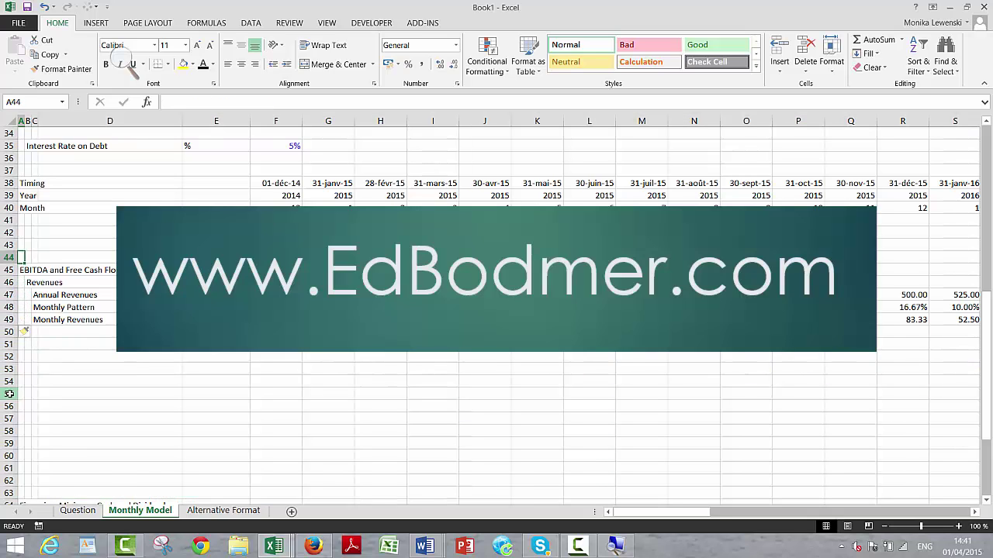
{"action": "key", "text": "Up"}
{"action": "key", "text": "Up"}
{"action": "key", "text": "Up"}
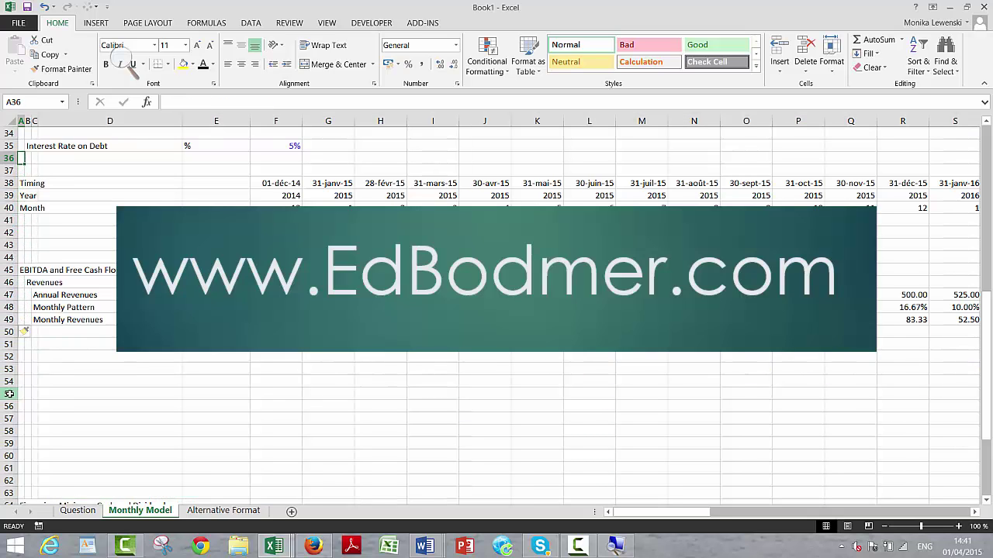
{"action": "key", "text": "Down"}
{"action": "key", "text": "Down"}
{"action": "key", "text": "Down"}
{"action": "key", "text": "Down"}
{"action": "key", "text": "Down"}
{"action": "key", "text": "Down"}
{"action": "key", "text": "Down"}
{"action": "key", "text": "Down"}
{"action": "key", "text": "Down"}
{"action": "key", "text": "Down"}
{"action": "key", "text": "Down"}
{"action": "key", "text": "Down"}
{"action": "key", "text": "Down"}
{"action": "key", "text": "Down"}
{"action": "key", "text": "Down"}
{"action": "key", "text": "Down"}
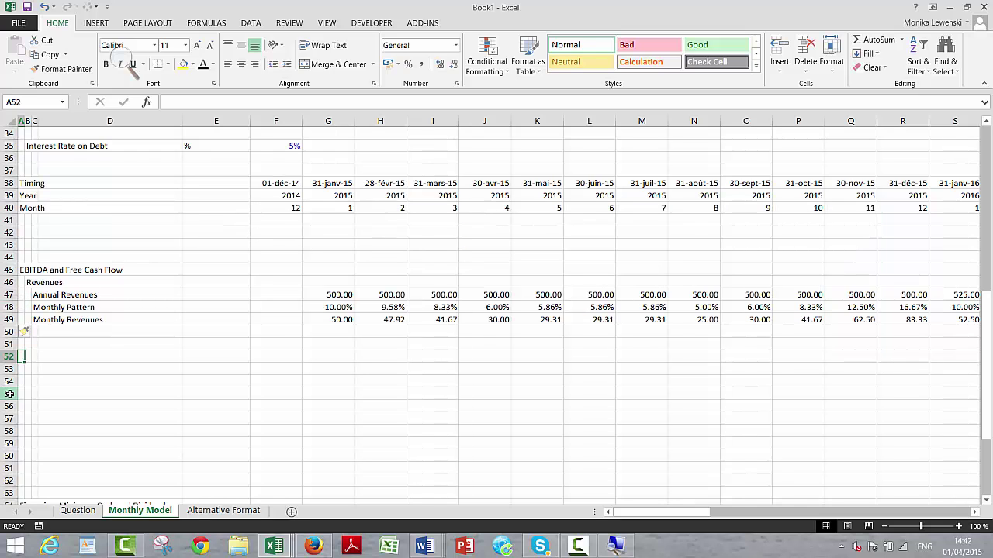
Switch to the Alternative Format sheet and add the label Period in B4.
{"action": "key", "text": "ctrl+Page_Down"}
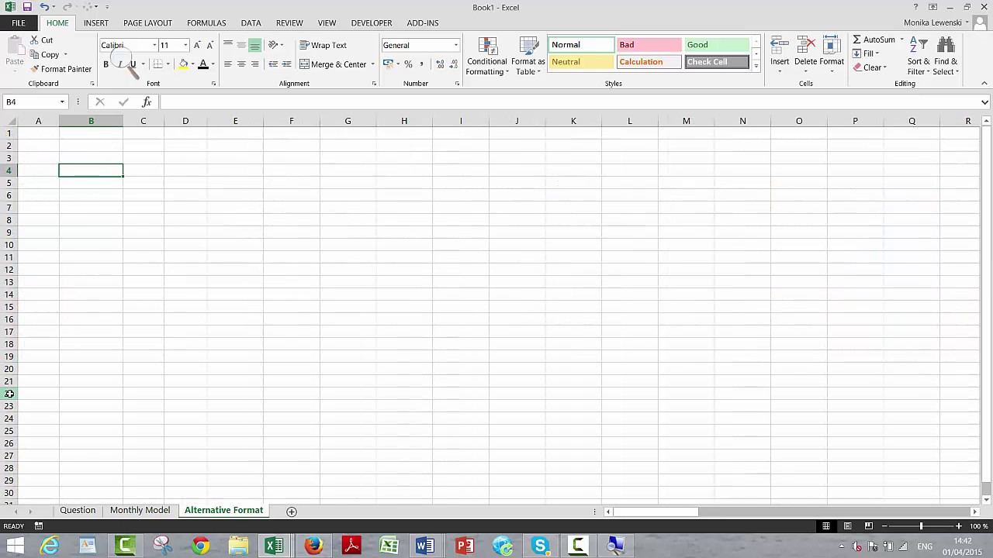
{"action": "key", "text": "Left"}
{"action": "key", "text": "Right"}
{"action": "key", "text": "Right"}
{"action": "key", "text": "Right"}
{"action": "key", "text": "Right"}
{"action": "key", "text": "Left"}
{"action": "key", "text": "Left"}
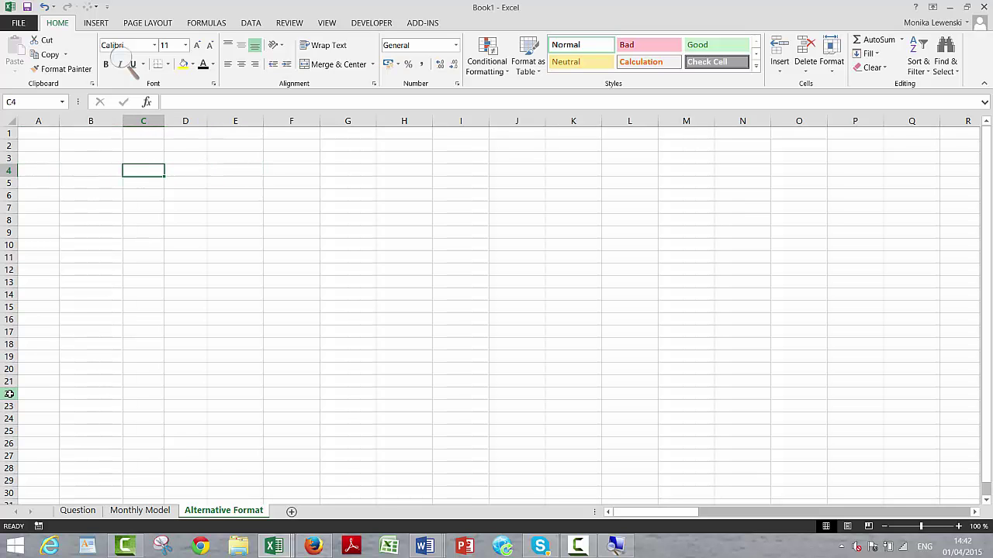
{"action": "key", "text": "Right"}
{"action": "key", "text": "Right"}
{"action": "key", "text": "Right"}
{"action": "key", "text": "Left"}
{"action": "key", "text": "Left"}
{"action": "key", "text": "Left"}
{"action": "key", "text": "Left"}
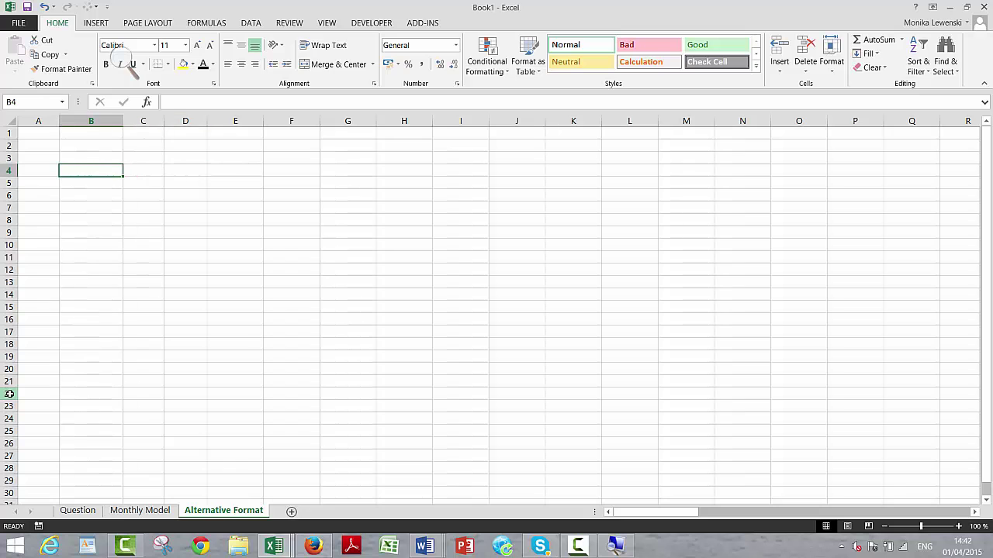
{"action": "type", "text": "Period"}
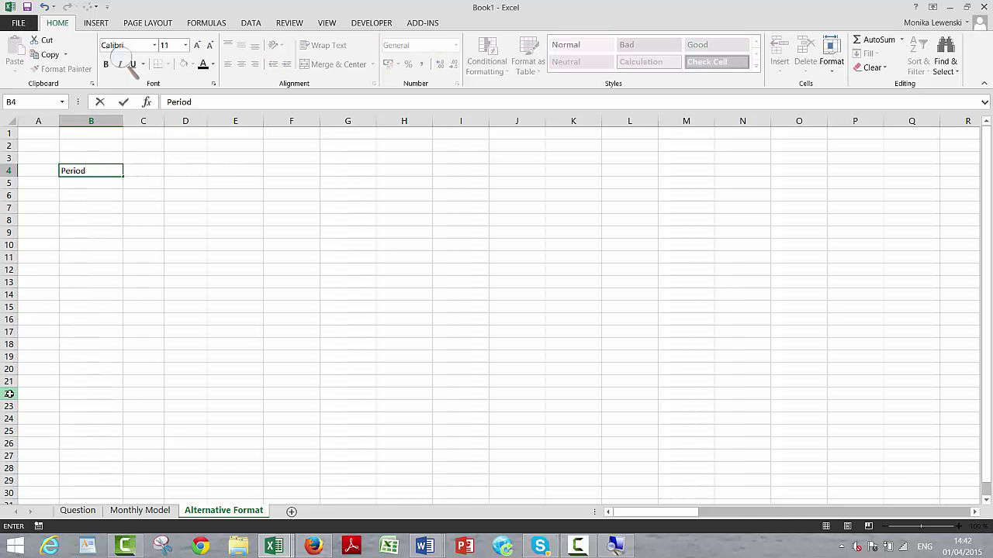
{"action": "key", "text": "Return"}
{"action": "key", "text": "Up"}
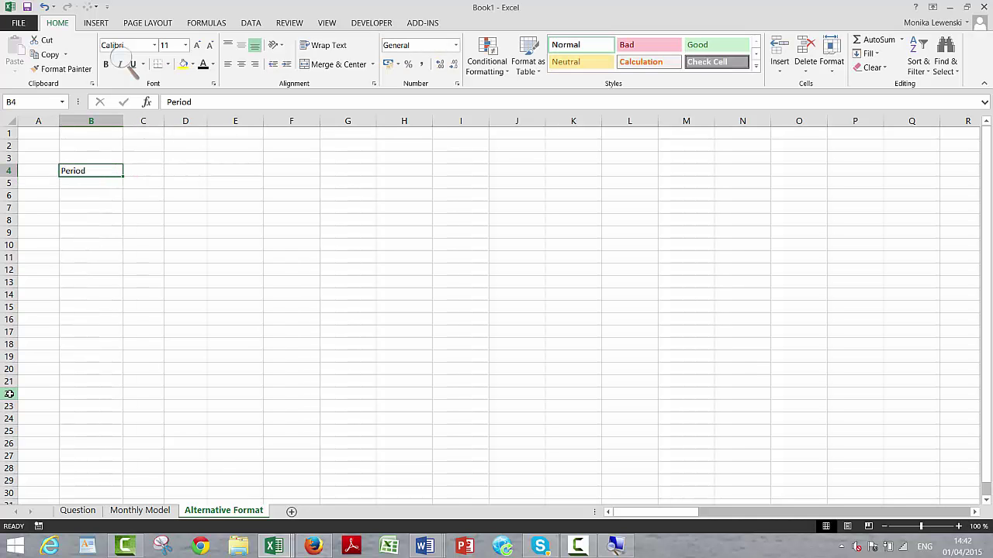
Enter the starting period 1 in E4 of the Period row.
{"action": "key", "text": "Right"}
{"action": "key", "text": "Right"}
{"action": "key", "text": "Right"}
{"action": "key", "text": "Right"}
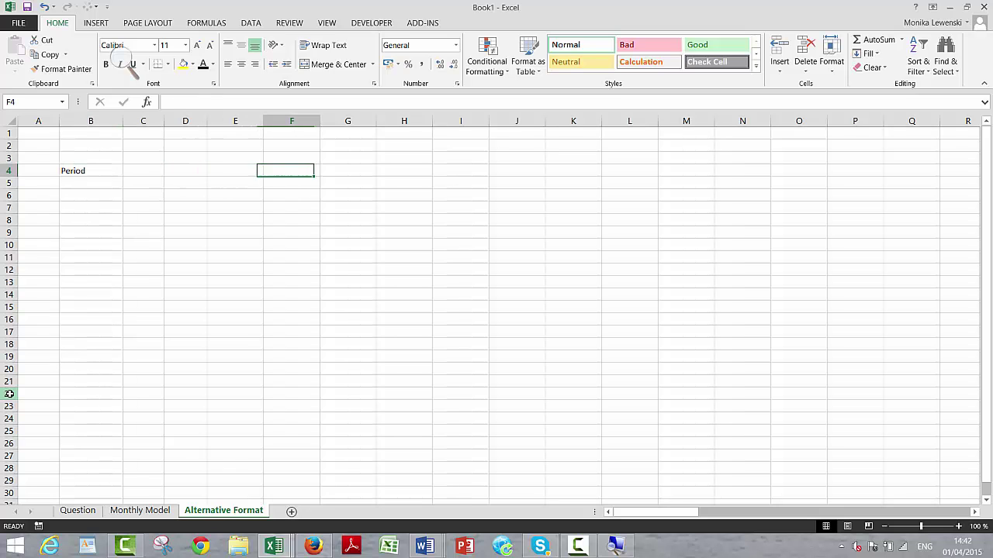
{"action": "key", "text": "Left"}
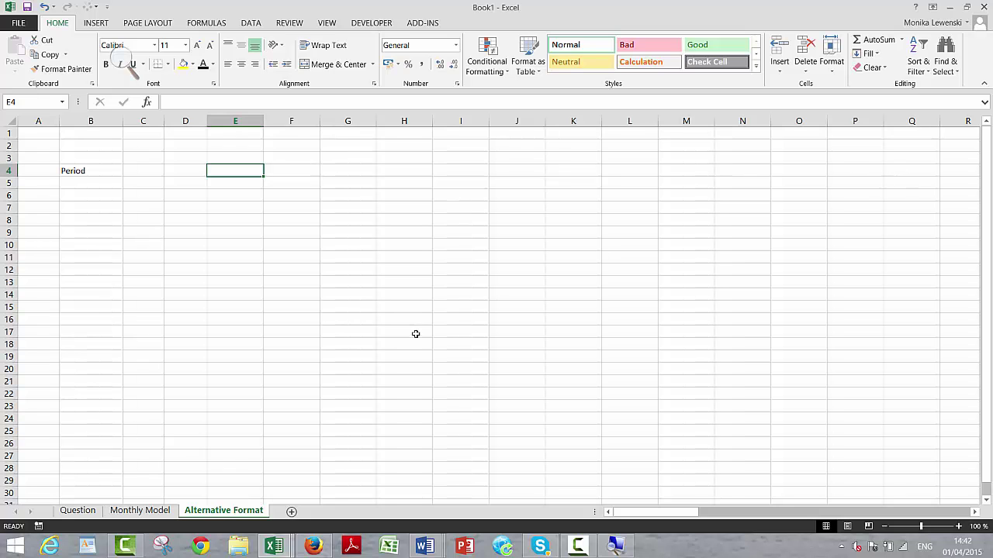
{"action": "type", "text": "1"}
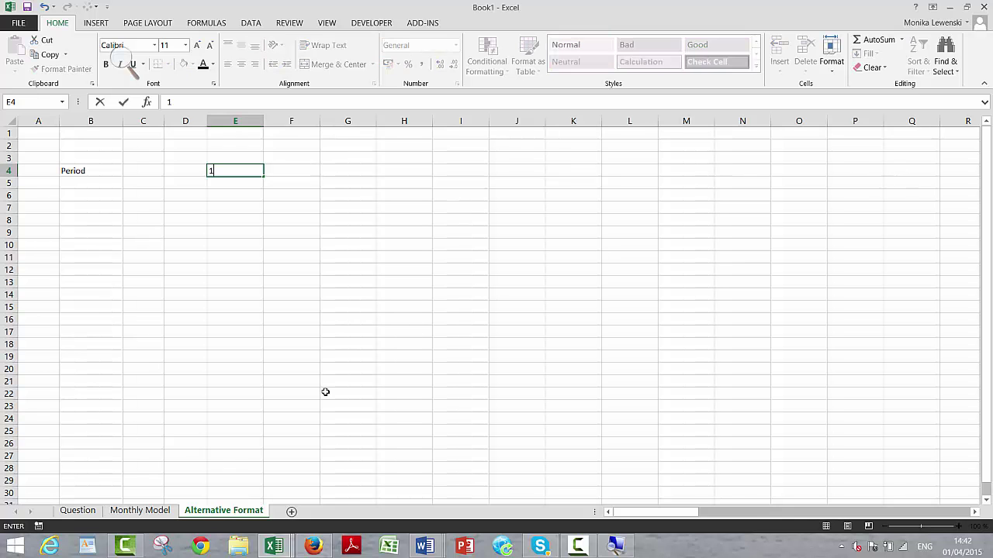
{"action": "key", "text": "Tab"}
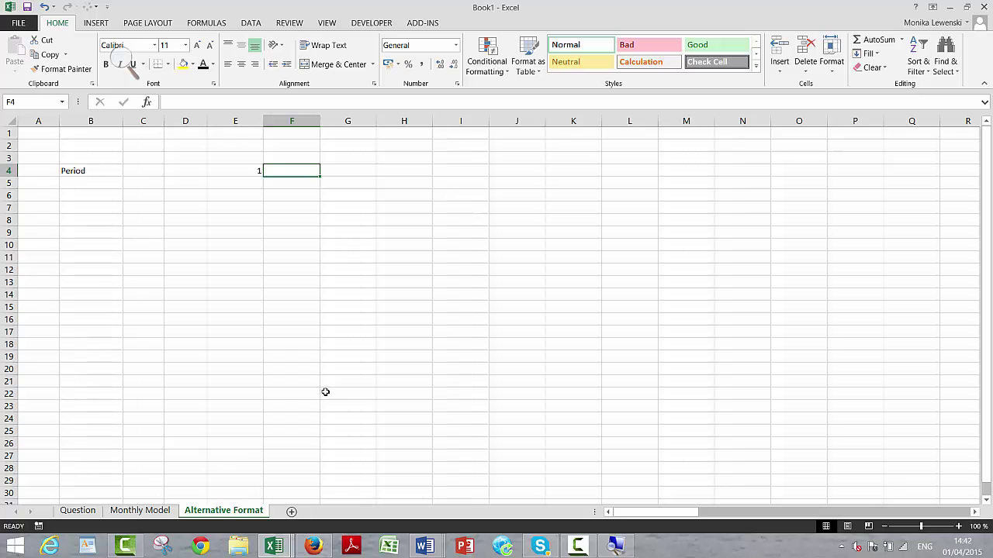
{"action": "type", "text": "="}
{"action": "key", "text": "Left"}
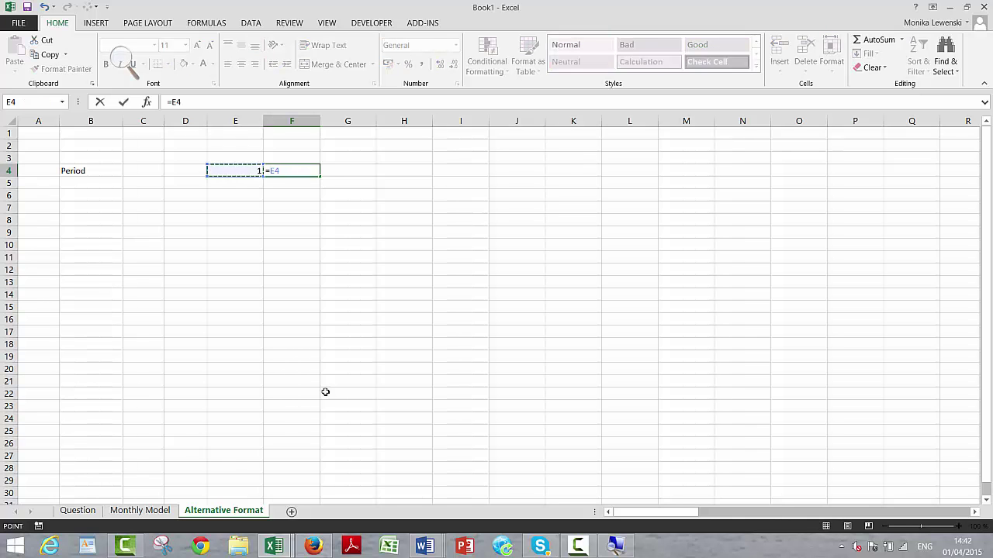
{"action": "key", "text": "Escape"}
Enter the period counter formula =IF(E4=1;1;E4+1) in F4.
{"action": "type", "text": "=i"}
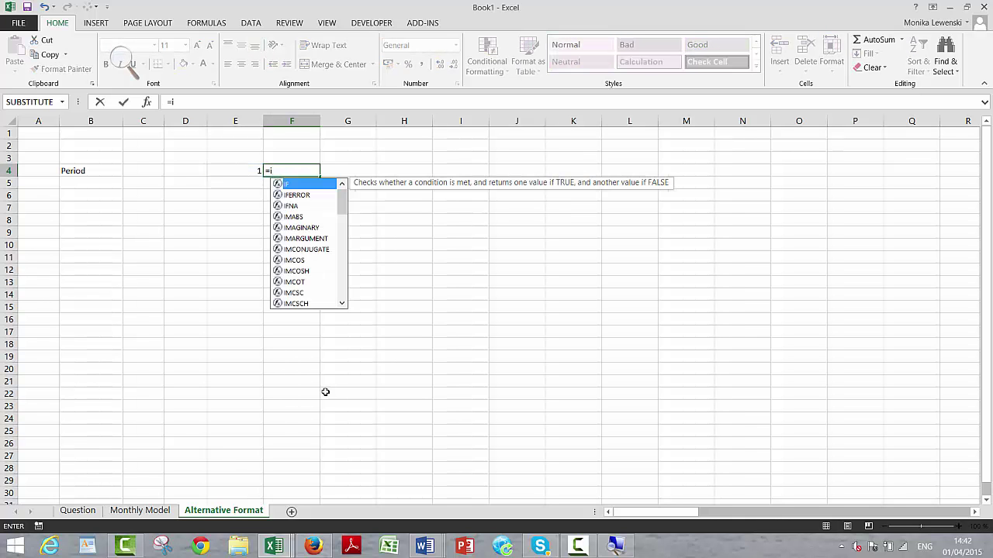
{"action": "type", "text": "f("}
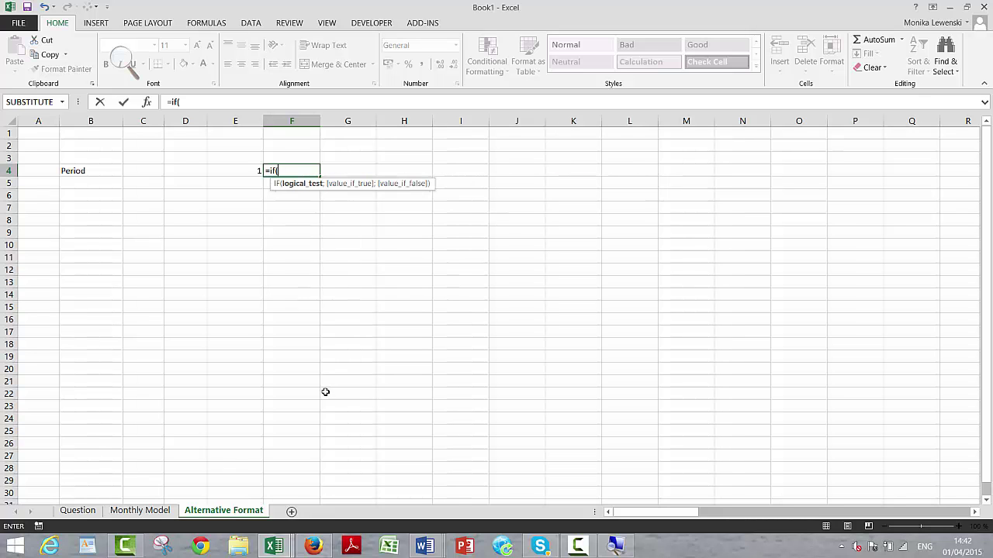
{"action": "key", "text": "Left"}
{"action": "type", "text": "=1;"}
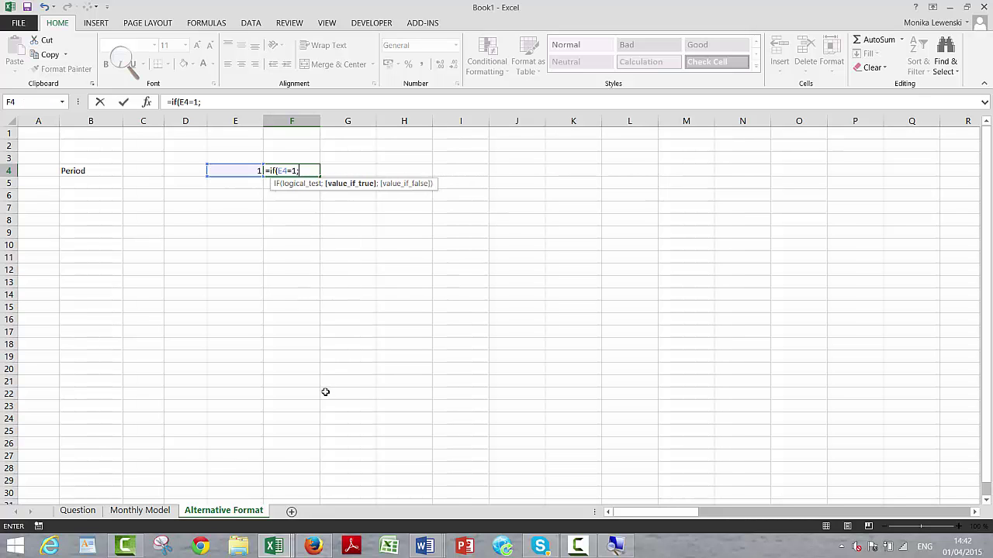
{"action": "key", "text": "Left"}
{"action": "type", "text": "+1"}
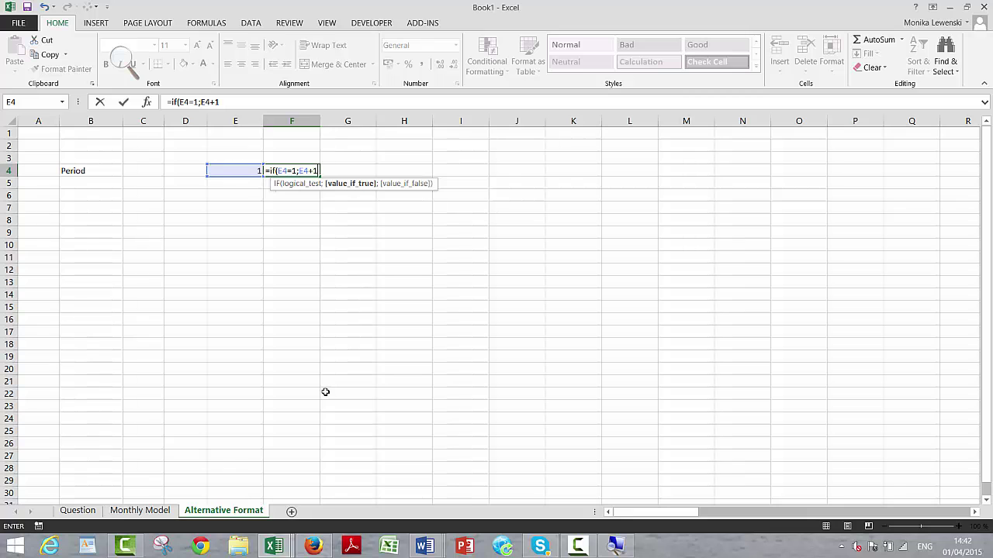
{"action": "key", "text": "BackSpace"}
{"action": "key", "text": "BackSpace"}
{"action": "key", "text": "BackSpace"}
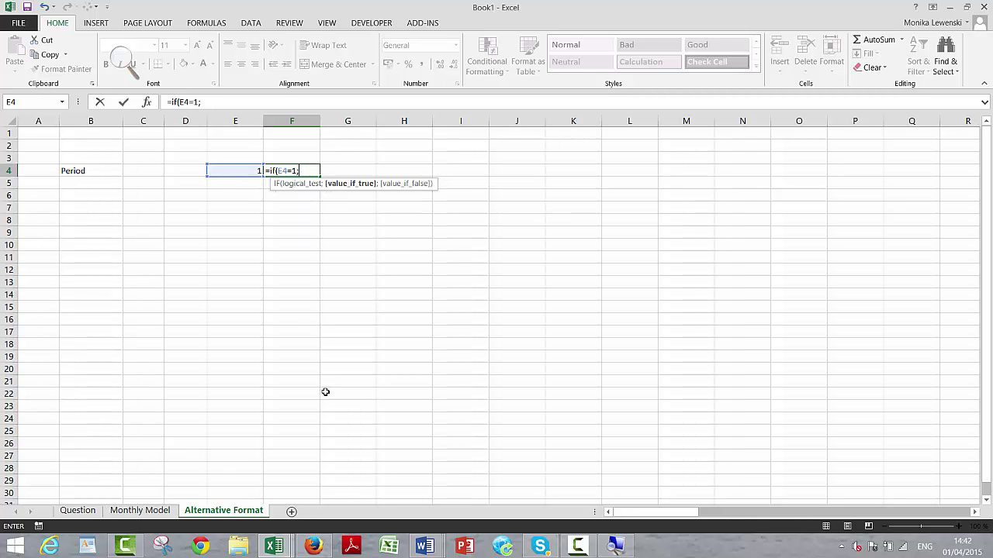
{"action": "type", "text": "1;"}
{"action": "key", "text": "Left"}
{"action": "type", "text": "+1"}
{"action": "key", "text": "Return"}
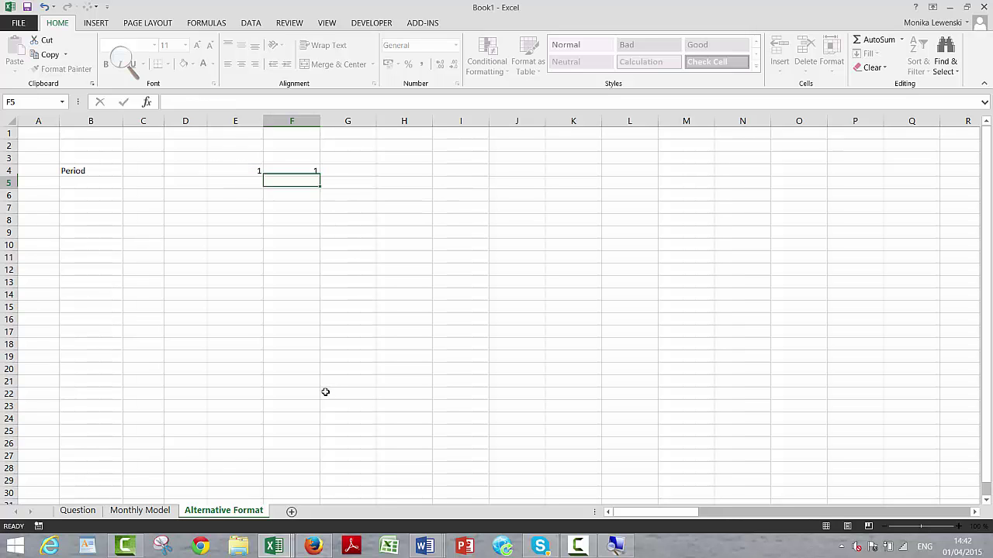
{"action": "key", "text": "Up"}
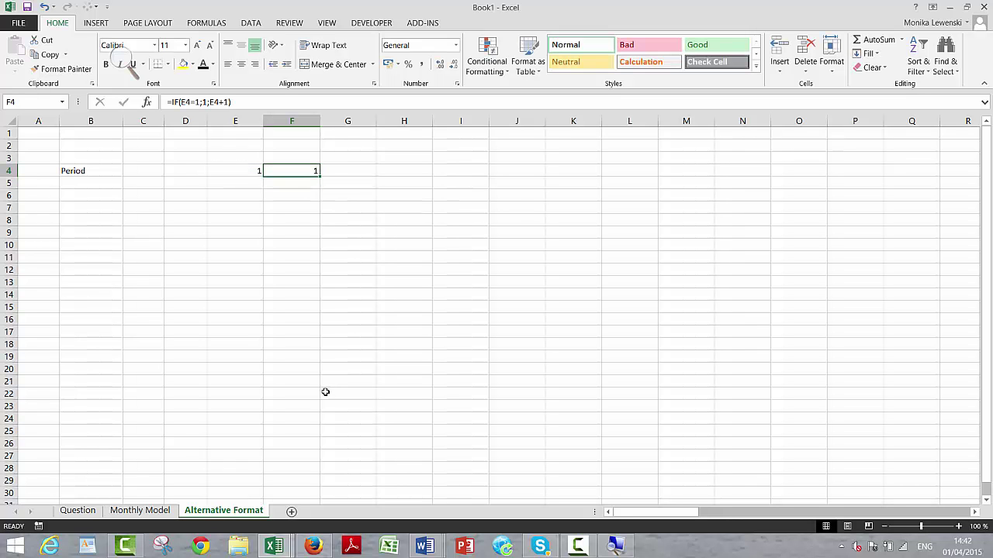
Set the starting period in E4 to 12 and check how the F4 formula responds.
{"action": "key", "text": "Left"}
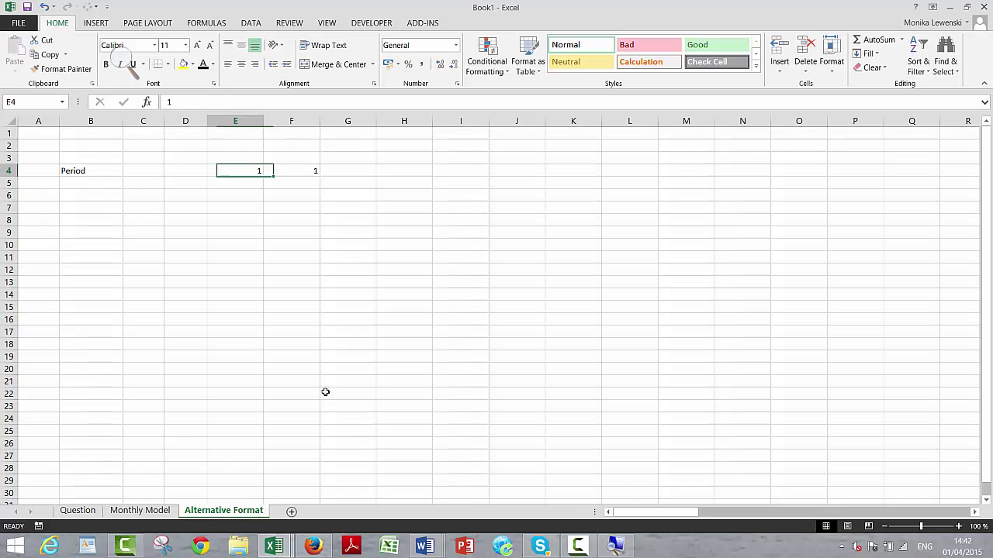
{"action": "type", "text": "12"}
{"action": "key", "text": "Return"}
{"action": "key", "text": "Up"}
{"action": "key", "text": "Right"}
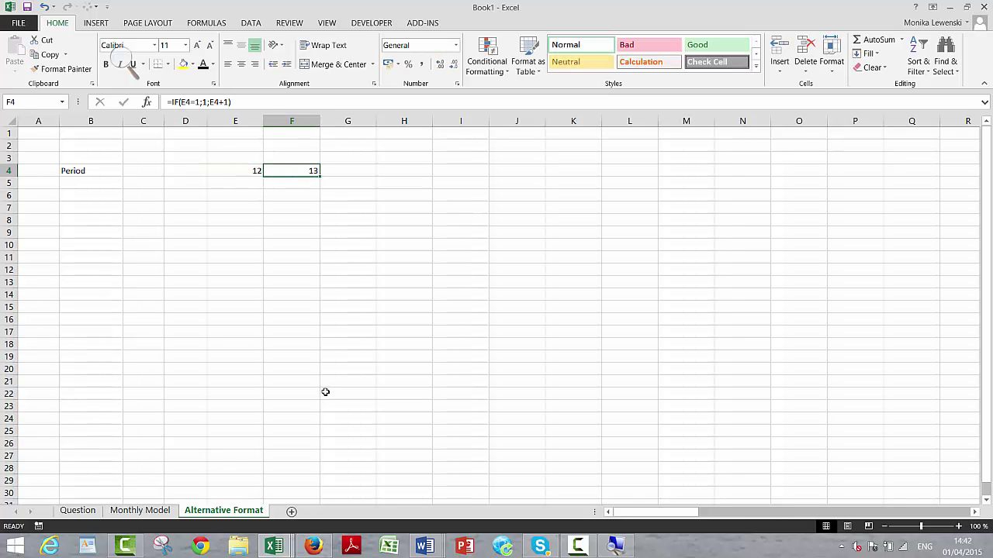
{"action": "key", "text": "Left"}
{"action": "key", "text": "Right"}
{"action": "key", "text": "Left"}
Set the starting period in E4 to 13.
{"action": "key", "text": "F2"}
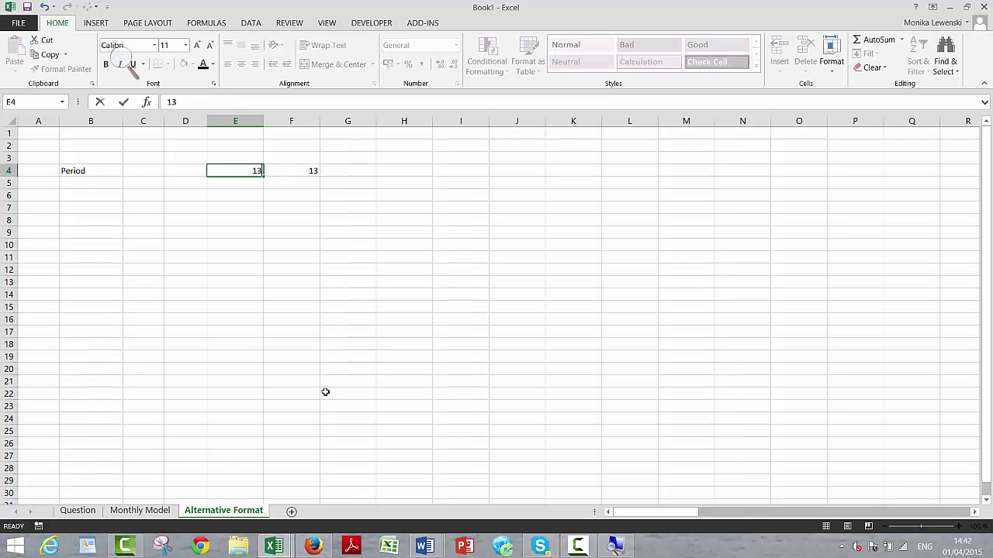
{"action": "key", "text": "BackSpace"}
{"action": "type", "text": "3"}
{"action": "key", "text": "ctrl+Return"}
Enter the period counter formula =IF(E4=13;1;E4+1) in F4 so the count restarts after period 13.
{"action": "key", "text": "Right"}
{"action": "type", "text": "=if("}
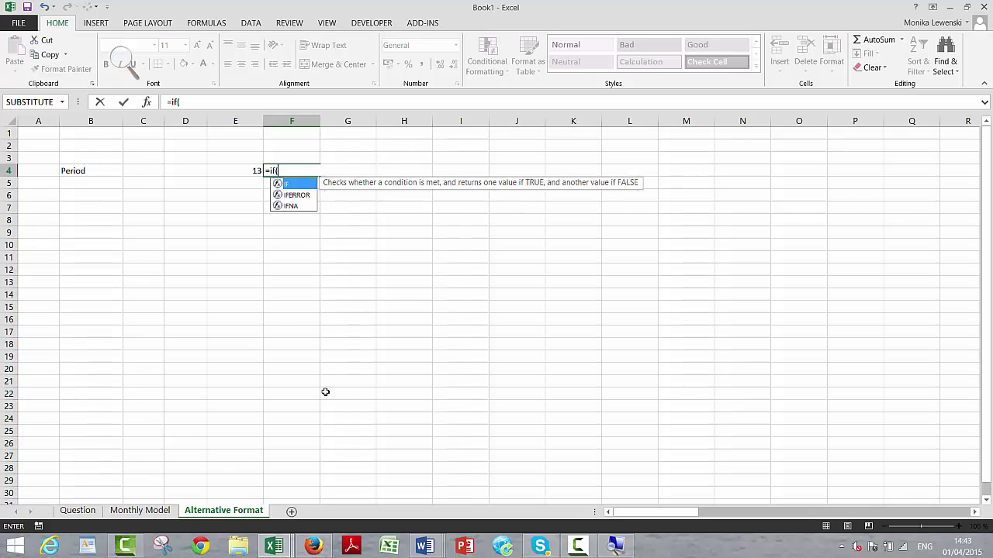
{"action": "key", "text": "Left"}
{"action": "type", "text": "=1"}
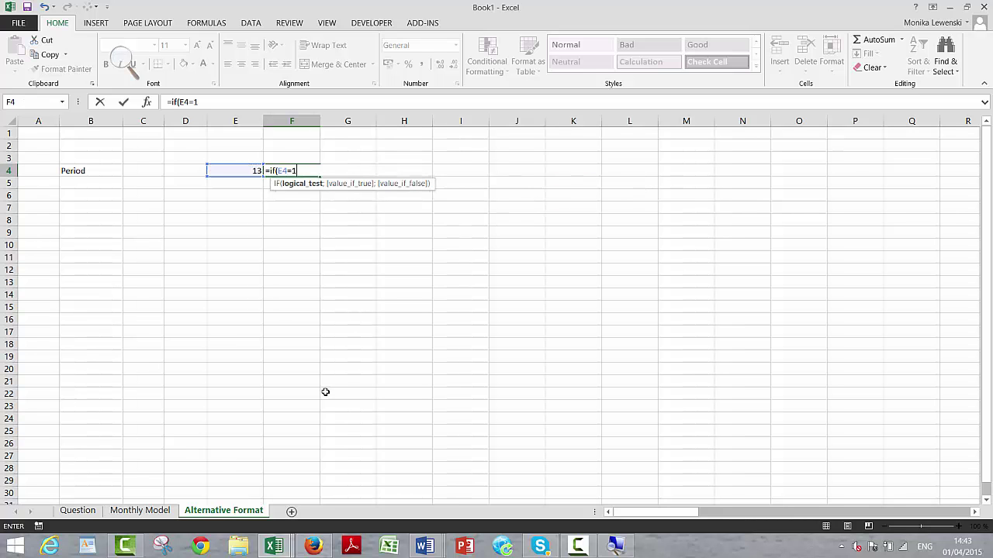
{"action": "type", "text": "3;1;"}
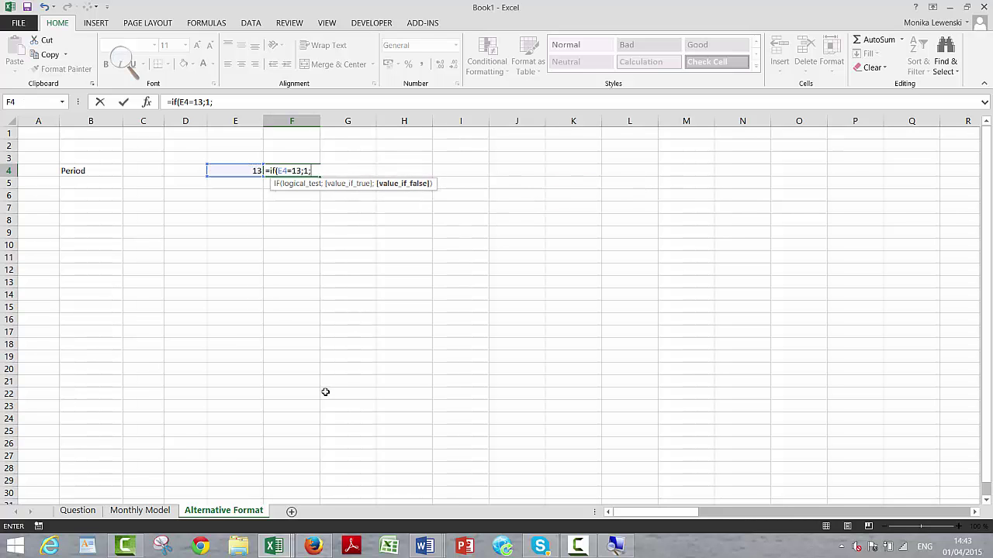
{"action": "key", "text": "Left"}
{"action": "type", "text": "+1"}
{"action": "key", "text": "Return"}
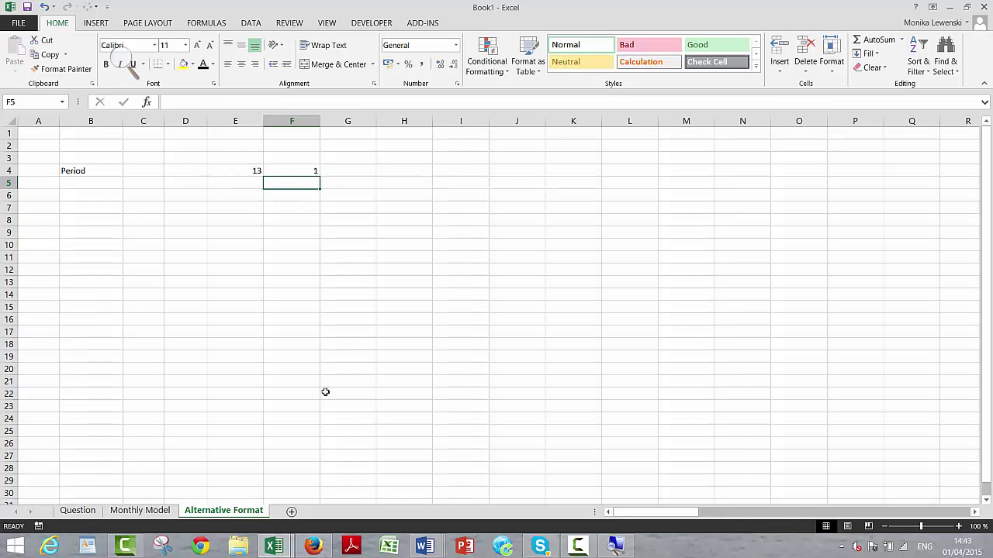
Fill the F4 period counter formula across row 4 through column BS.
{"action": "key", "text": "Up"}
{"action": "key", "text": "shift+Right"}
{"action": "key", "text": "shift+Right"}
{"action": "key", "text": "shift+Right"}
{"action": "key", "text": "shift+Right"}
{"action": "key", "text": "shift+Right"}
{"action": "key", "text": "shift+Right"}
{"action": "key", "text": "shift+Right"}
{"action": "key", "text": "shift+Right"}
{"action": "key", "text": "shift+Right"}
{"action": "key", "text": "shift+Right"}
{"action": "key", "text": "shift+Right"}
{"action": "key", "text": "shift+Right"}
{"action": "key", "text": "shift+Right"}
{"action": "key", "text": "shift+Right"}
{"action": "key", "text": "shift+Right"}
{"action": "key", "text": "shift+Right"}
{"action": "key", "text": "shift+Right"}
{"action": "key", "text": "shift+Right"}
{"action": "key", "text": "shift+Right"}
{"action": "key", "text": "shift+Right"}
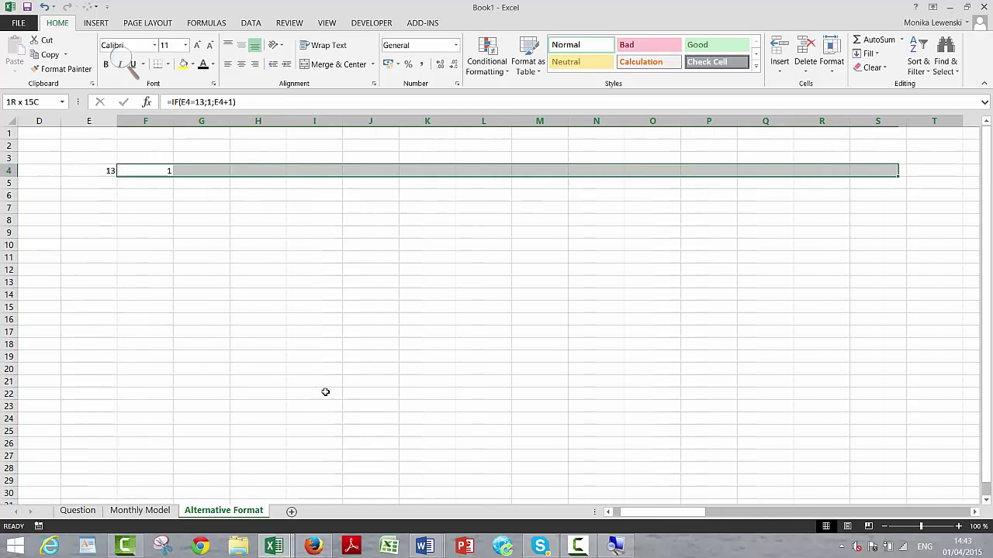
{"action": "key", "text": "shift+Right"}
{"action": "key", "text": "shift+Right"}
{"action": "key", "text": "shift+Right"}
{"action": "key", "text": "shift+Right"}
{"action": "key", "text": "shift+Right"}
{"action": "key", "text": "shift+Right"}
{"action": "key", "text": "shift+Right"}
{"action": "key", "text": "shift+Right"}
{"action": "key", "text": "shift+Right"}
{"action": "key", "text": "shift+Right"}
{"action": "key", "text": "shift+Right"}
{"action": "key", "text": "shift+Right"}
{"action": "key", "text": "shift+Right"}
{"action": "key", "text": "shift+Right"}
{"action": "key", "text": "shift+Right"}
{"action": "key", "text": "shift+Right"}
{"action": "key", "text": "shift+Right"}
{"action": "key", "text": "shift+Right"}
{"action": "key", "text": "shift+Right"}
{"action": "key", "text": "shift+Right"}
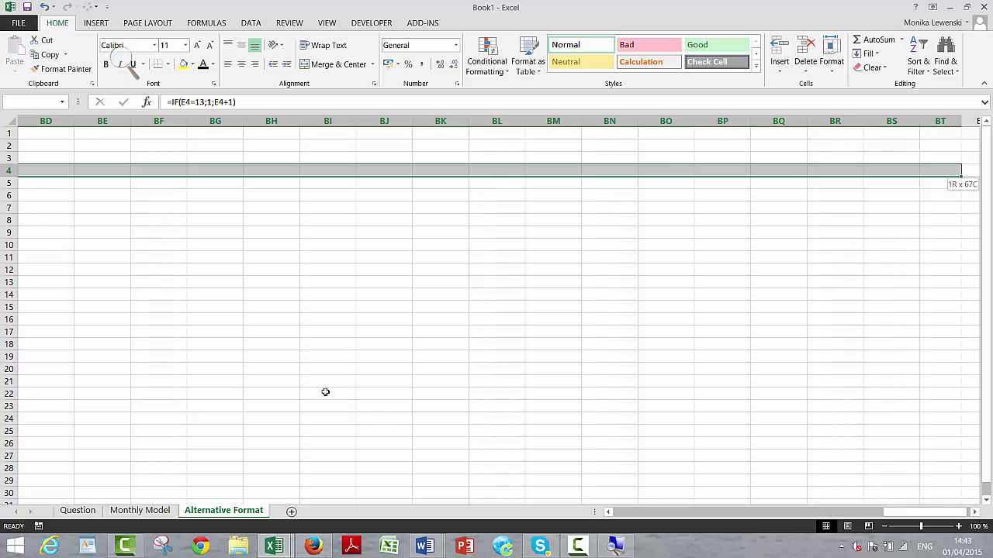
{"action": "key", "text": "shift+Left"}
{"action": "key", "text": "shift+Left"}
{"action": "key", "text": "shift+Left"}
{"action": "key", "text": "shift+Left"}
{"action": "key", "text": "shift+Left"}
{"action": "key", "text": "shift+Left"}
{"action": "key", "text": "shift+Left"}
{"action": "key", "text": "shift+Left"}
{"action": "key", "text": "shift+Right"}
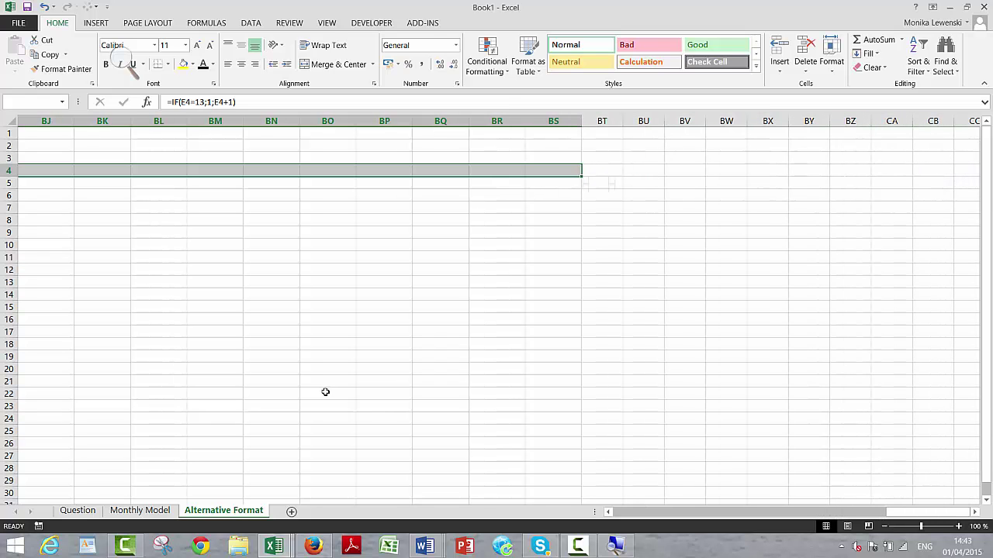
{"action": "key", "text": "ctrl+r"}
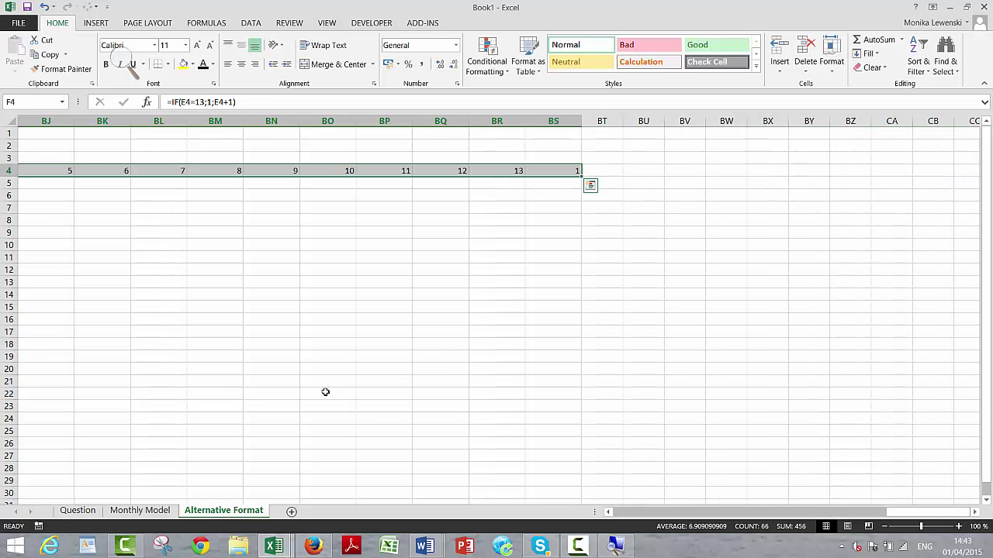
Set the starting period in E4 to 1.
{"action": "key", "text": "Left"}
{"action": "key", "text": "Left"}
{"action": "key", "text": "Left"}
{"action": "key", "text": "Left"}
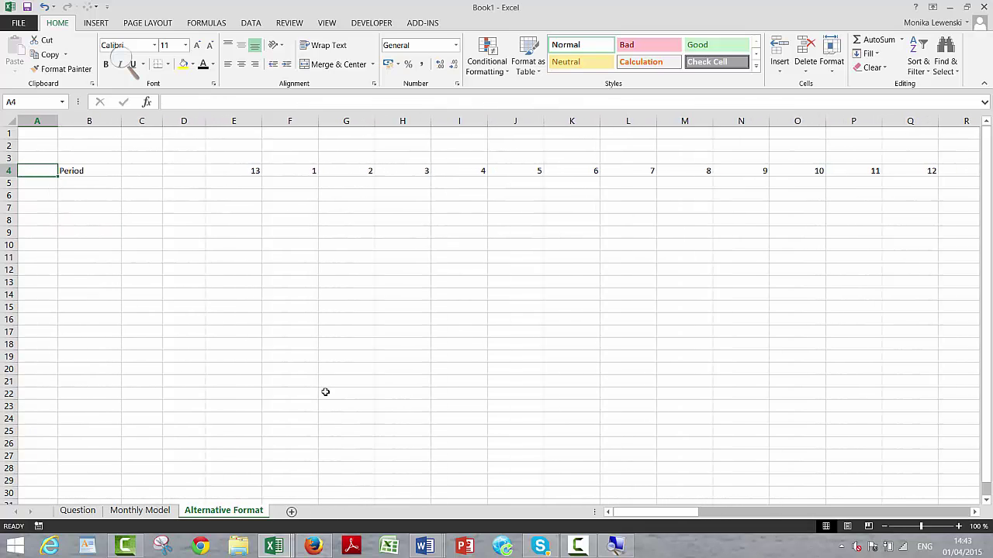
{"action": "key", "text": "Right"}
{"action": "key", "text": "Right"}
{"action": "key", "text": "Right"}
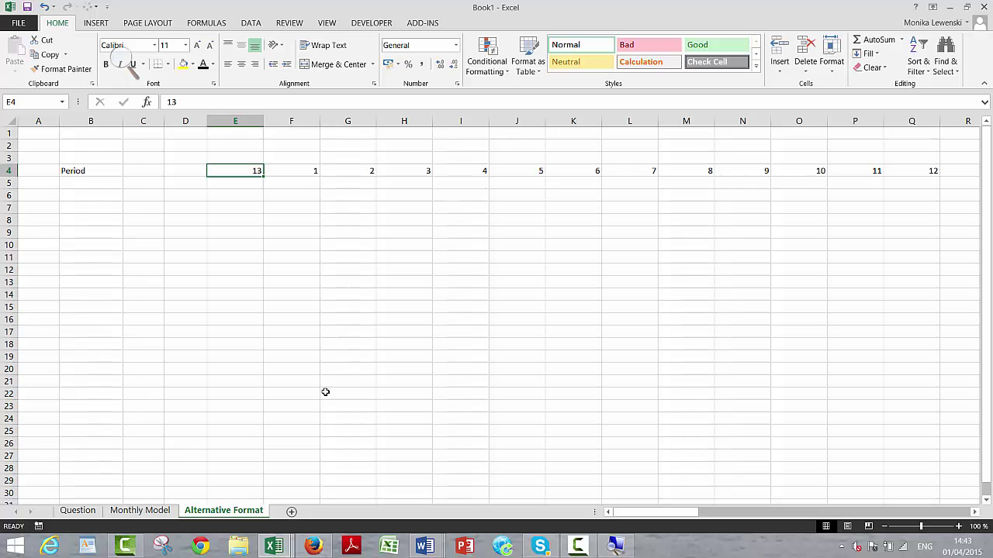
{"action": "type", "text": "1"}
{"action": "key", "text": "Return"}
Clear the surplus period formulas in BR4:BS4 so the Period row ends on a complete 13-period cycle.
{"action": "key", "text": "Up"}
{"action": "key", "text": "Right"}
{"action": "key", "text": "Right"}
{"action": "key", "text": "Right"}
{"action": "key", "text": "Right"}
{"action": "key", "text": "Right"}
{"action": "key", "text": "Right"}
{"action": "key", "text": "Right"}
{"action": "key", "text": "Right"}
{"action": "key", "text": "Right"}
{"action": "key", "text": "Right"}
{"action": "key", "text": "Right"}
{"action": "key", "text": "Right"}
{"action": "key", "text": "Right"}
{"action": "key", "text": "Right"}
{"action": "key", "text": "Right"}
{"action": "key", "text": "Right"}
{"action": "key", "text": "Right"}
{"action": "key", "text": "Right"}
{"action": "key", "text": "Right"}
{"action": "key", "text": "Right"}
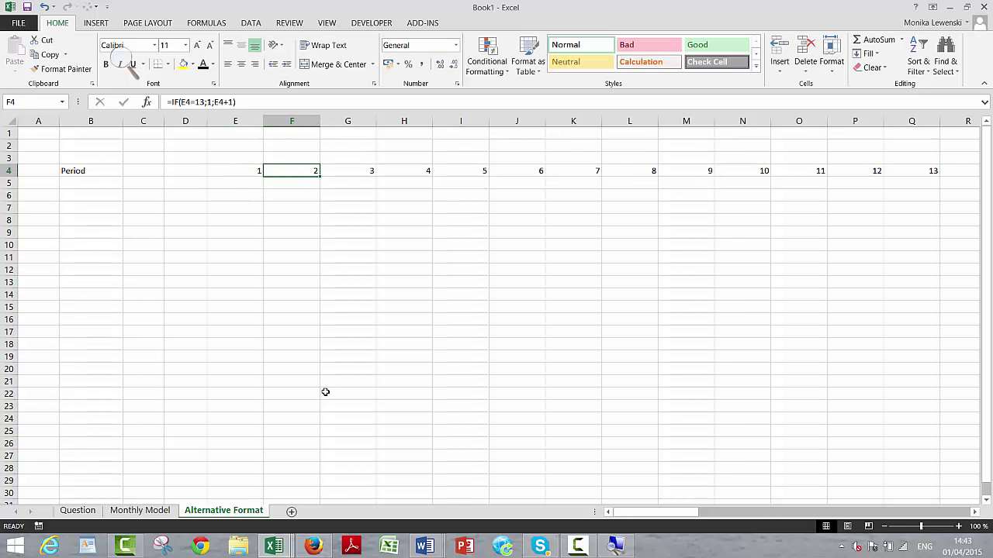
{"action": "key", "text": "Right"}
{"action": "key", "text": "Right"}
{"action": "key", "text": "Right"}
{"action": "key", "text": "Right"}
{"action": "key", "text": "Right"}
{"action": "key", "text": "Right"}
{"action": "key", "text": "Right"}
{"action": "key", "text": "Right"}
{"action": "key", "text": "Right"}
{"action": "key", "text": "Right"}
{"action": "key", "text": "Right"}
{"action": "key", "text": "Right"}
{"action": "key", "text": "Right"}
{"action": "key", "text": "Right"}
{"action": "key", "text": "Right"}
{"action": "key", "text": "Right"}
{"action": "key", "text": "Right"}
{"action": "key", "text": "Right"}
{"action": "key", "text": "Right"}
{"action": "key", "text": "Right"}
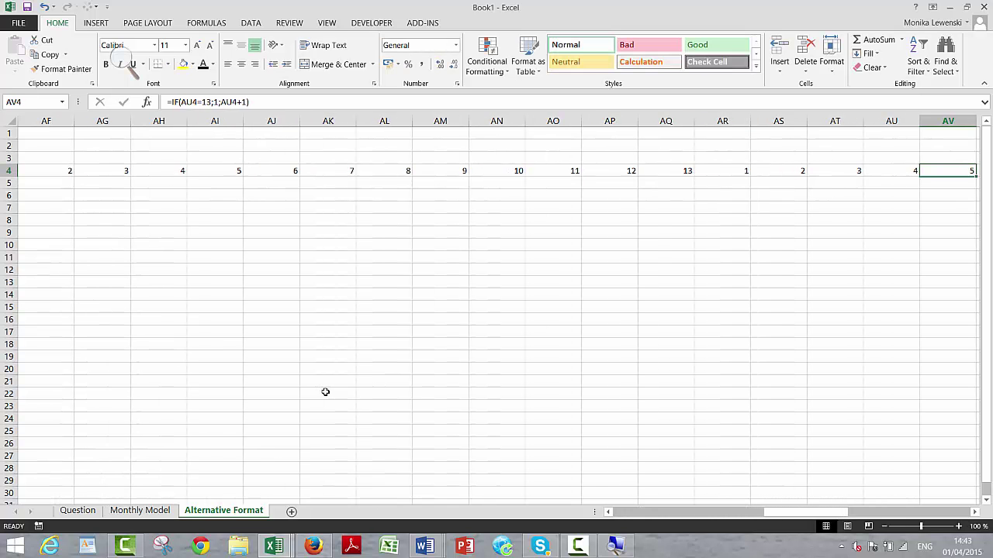
{"action": "key", "text": "Right"}
{"action": "key", "text": "Right"}
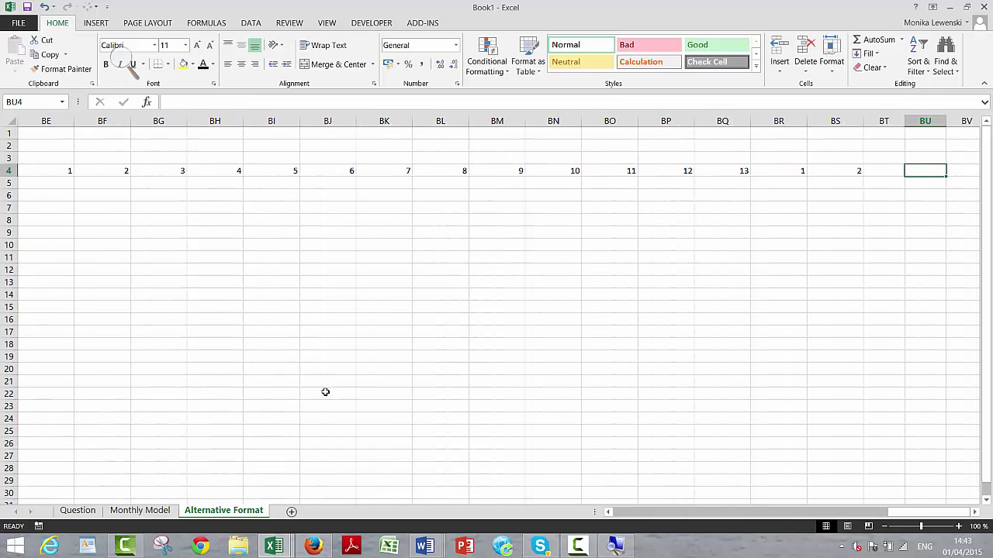
{"action": "key", "text": "Left"}
{"action": "key", "text": "Left"}
{"action": "key", "text": "Left"}
{"action": "key", "text": "shift+Right"}
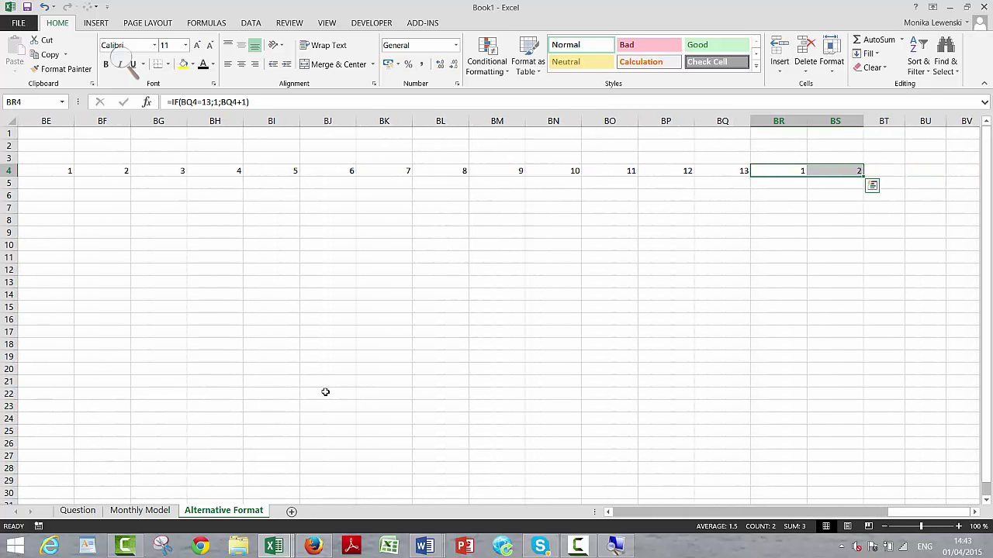
{"action": "key", "text": "Delete"}
Label the row below Period as Annual Switch in B5.
{"action": "key", "text": "Left"}
{"action": "key", "text": "Left"}
{"action": "key", "text": "Home"}
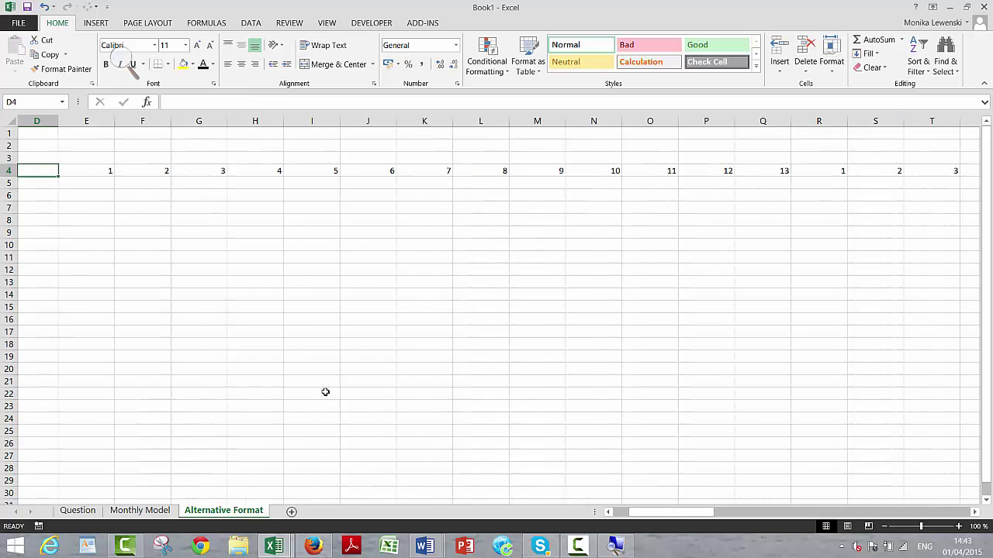
{"action": "key", "text": "Down"}
{"action": "key", "text": "Right"}
{"action": "key", "text": "Right"}
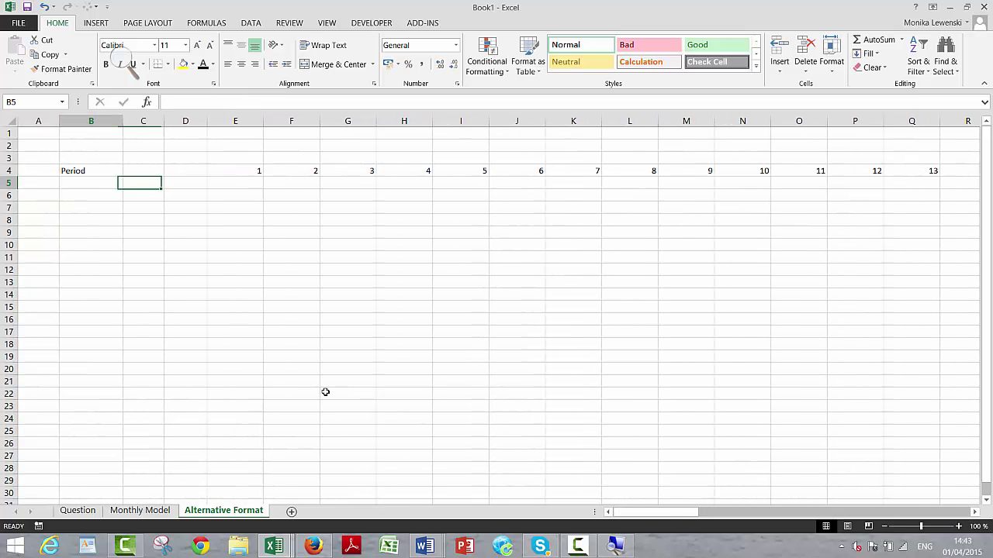
{"action": "key", "text": "Left"}
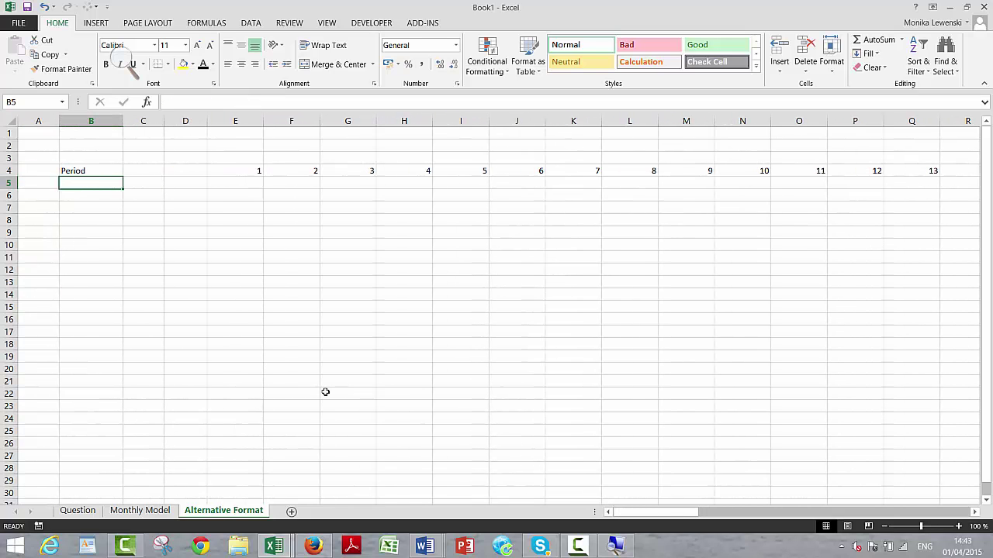
{"action": "type", "text": "Annual Switch"}
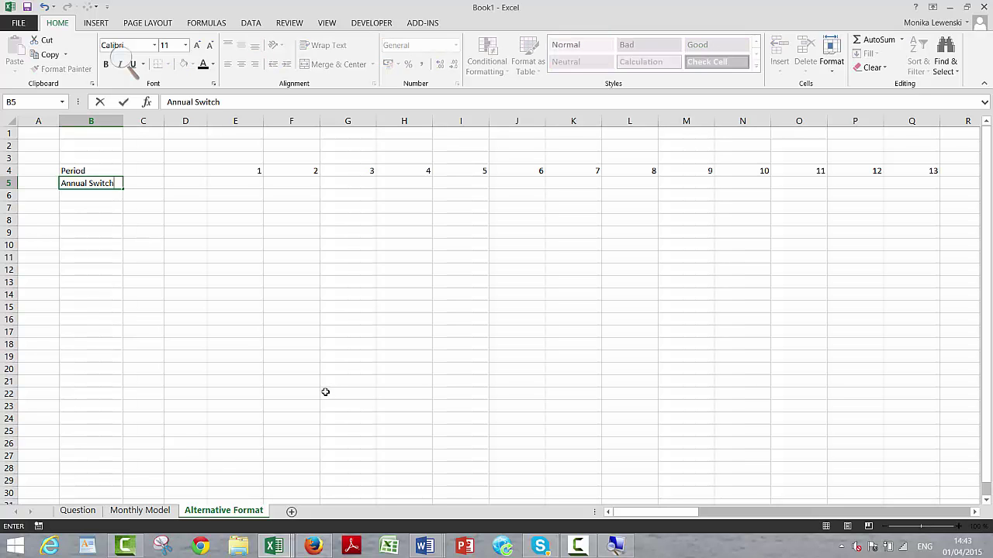
{"action": "key", "text": "Return"}
Enter the Annual Switch test =E4=13 in E5 and fill it across all the period columns.
{"action": "key", "text": "Up"}
{"action": "key", "text": "Right"}
{"action": "key", "text": "Right"}
{"action": "key", "text": "Right"}
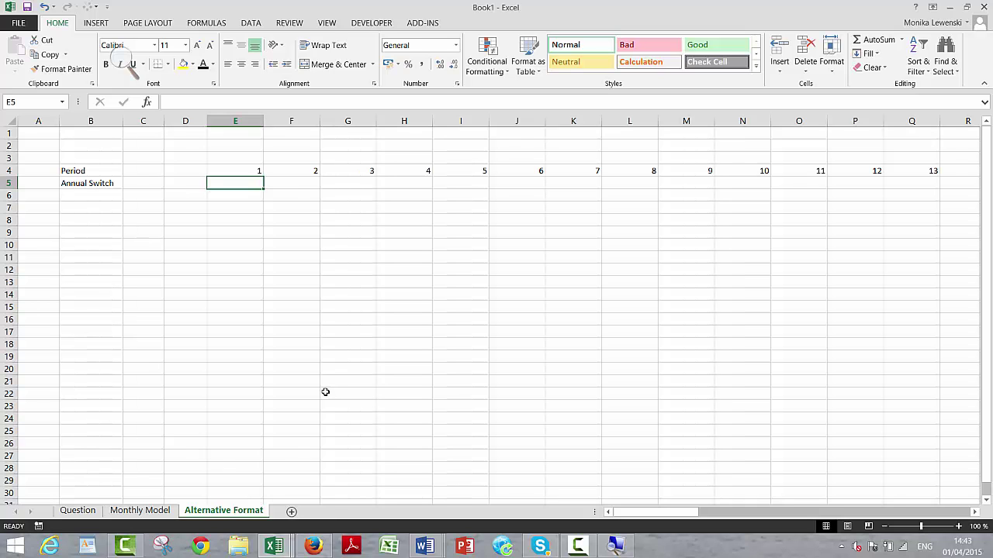
{"action": "key", "text": "Left"}
{"action": "key", "text": "Left"}
{"action": "key", "text": "Left"}
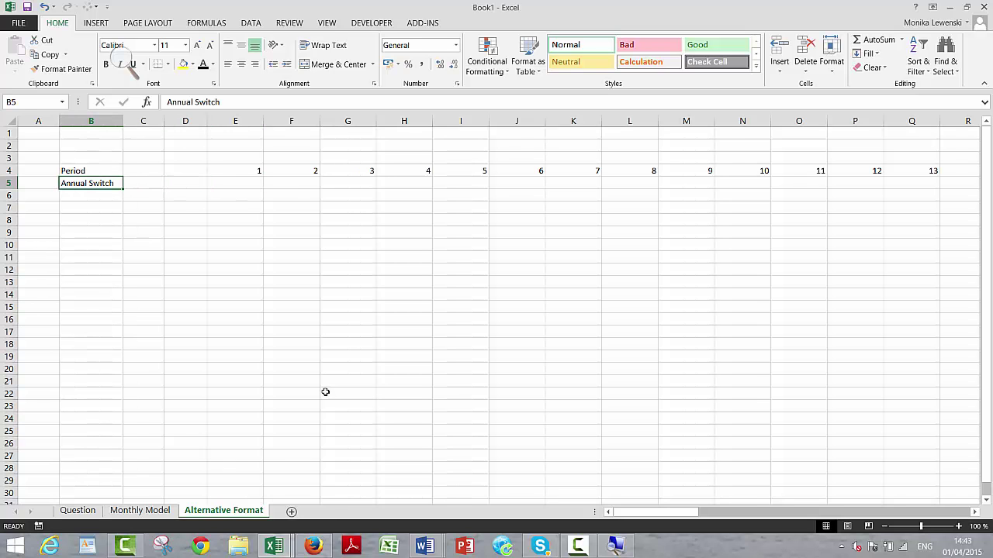
{"action": "key", "text": "Right"}
{"action": "key", "text": "Right"}
{"action": "key", "text": "Right"}
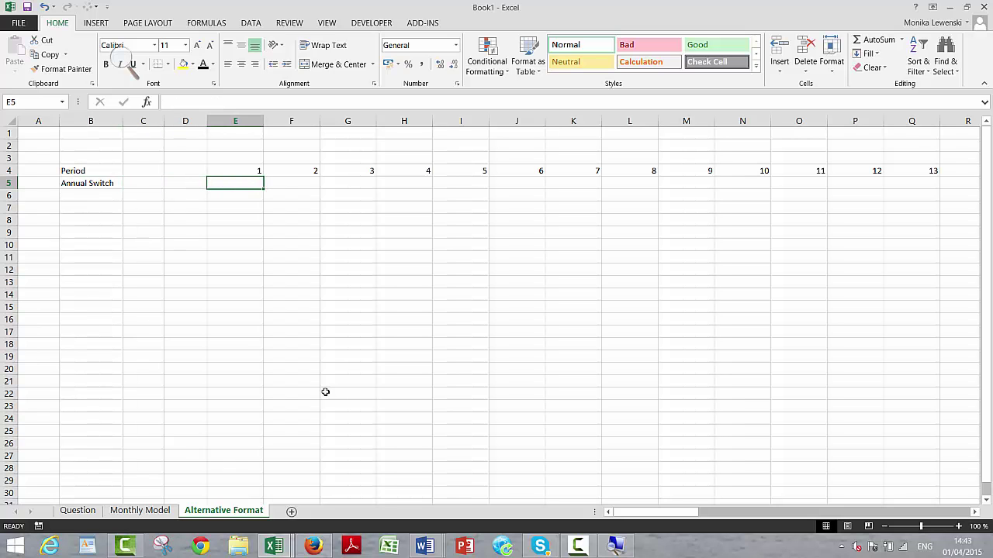
{"action": "type", "text": "="}
{"action": "key", "text": "Up"}
{"action": "type", "text": "=1"}
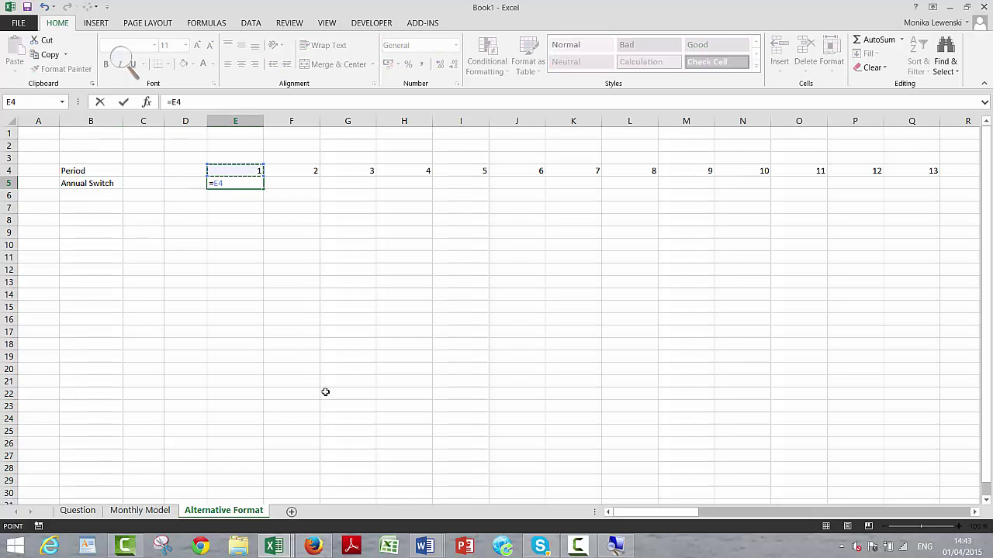
{"action": "type", "text": "3"}
{"action": "key", "text": "ctrl+Return"}
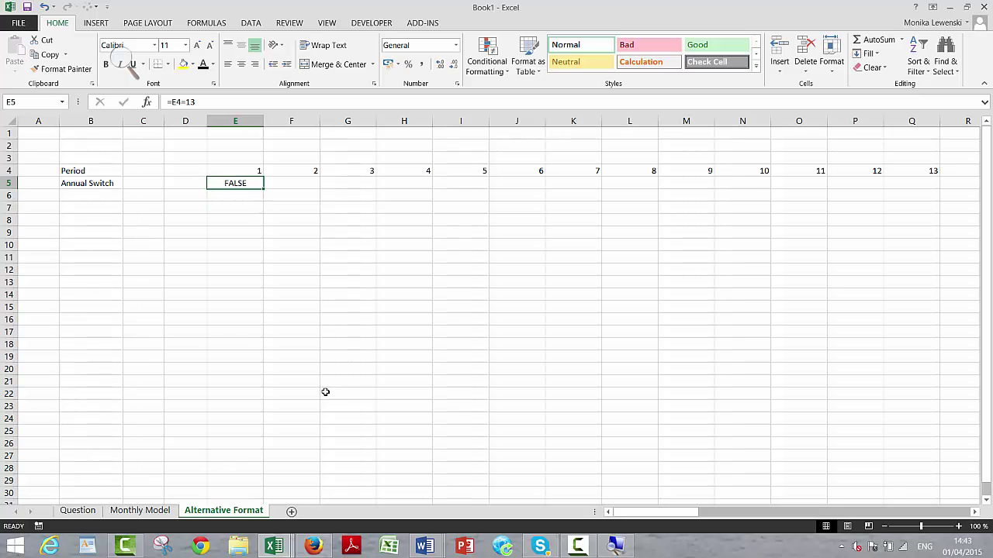
{"action": "key", "text": "ctrl+shift+Right"}
{"action": "key", "text": "ctrl+r"}
Label the row below Annual Switch as Year in B6.
{"action": "key", "text": "Down"}
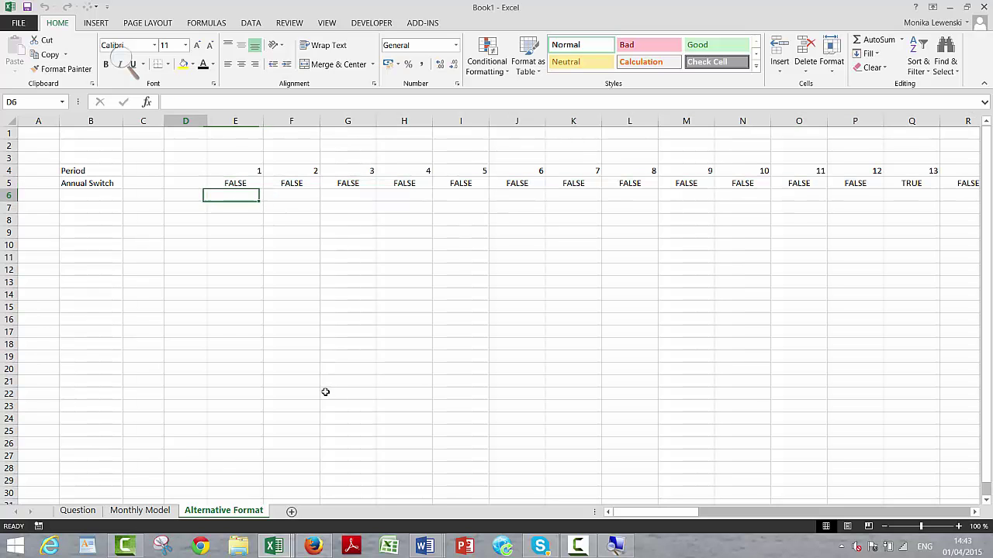
{"action": "key", "text": "Left"}
{"action": "key", "text": "Left"}
{"action": "key", "text": "Left"}
{"action": "type", "text": "Year"}
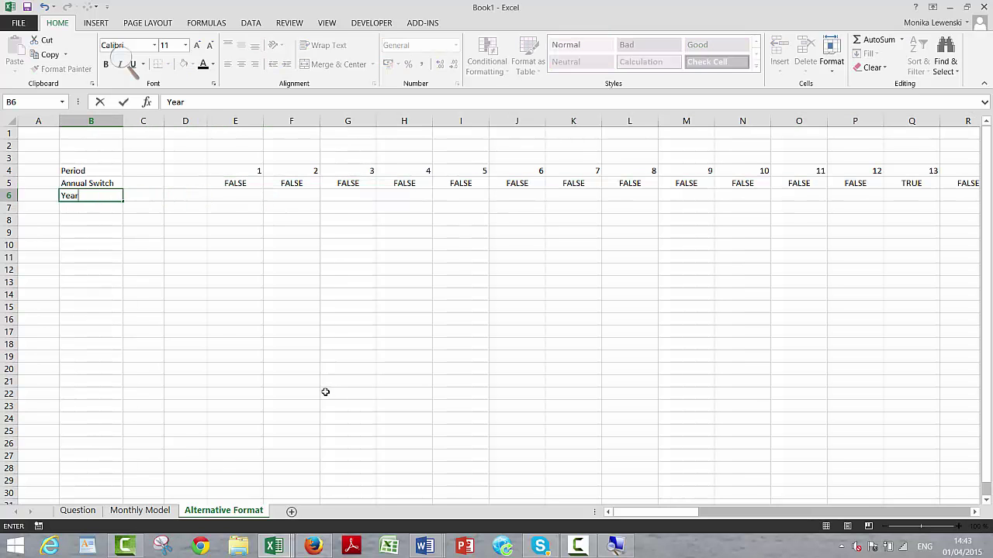
{"action": "key", "text": "Return"}
Link the opening Year cell D6 to the balance sheet year in cell F2 of the Monthly Model sheet.
{"action": "key", "text": "Up"}
{"action": "key", "text": "Right"}
{"action": "key", "text": "Right"}
{"action": "type", "text": "="}
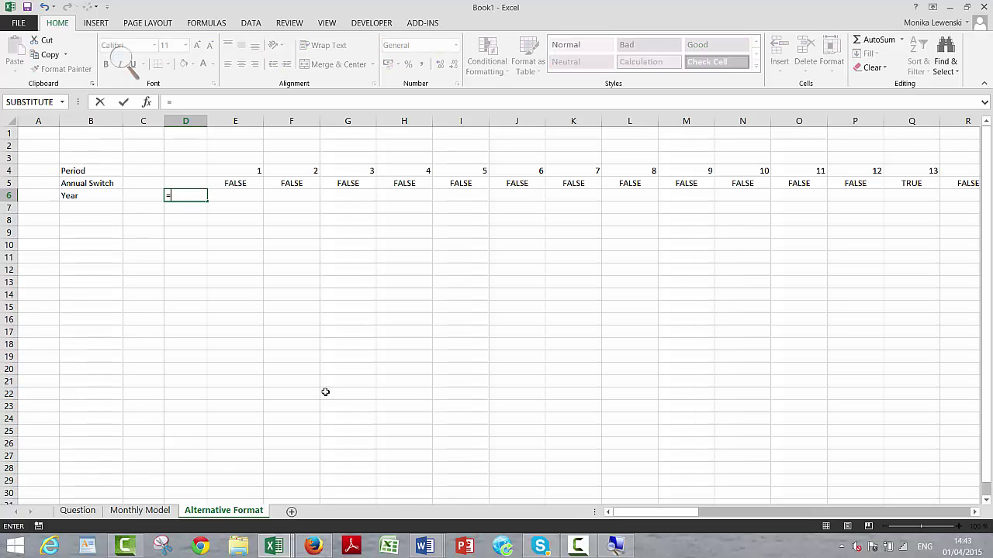
{"action": "key", "text": "ctrl+Page_Up"}
{"action": "key", "text": "Page_Up"}
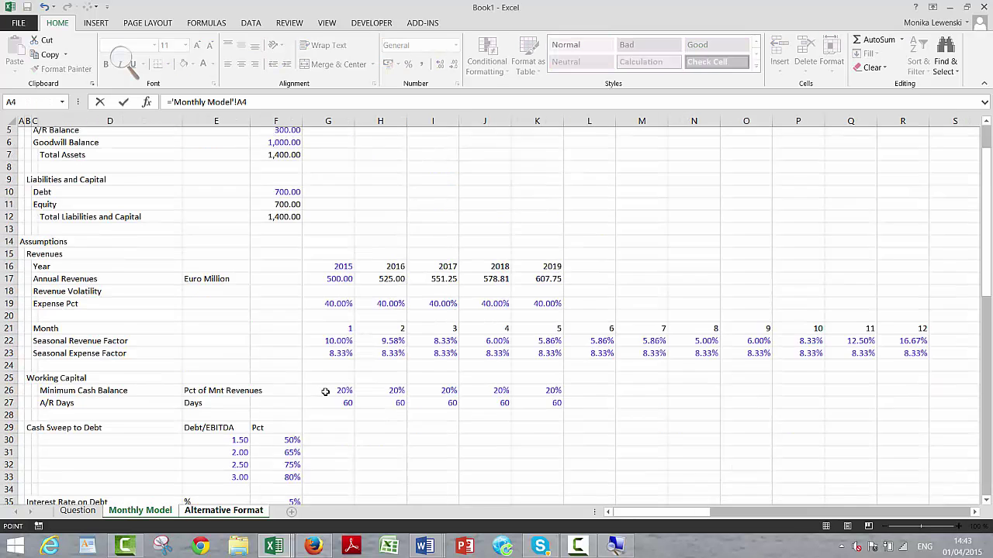
{"action": "key", "text": "Down"}
{"action": "key", "text": "Down"}
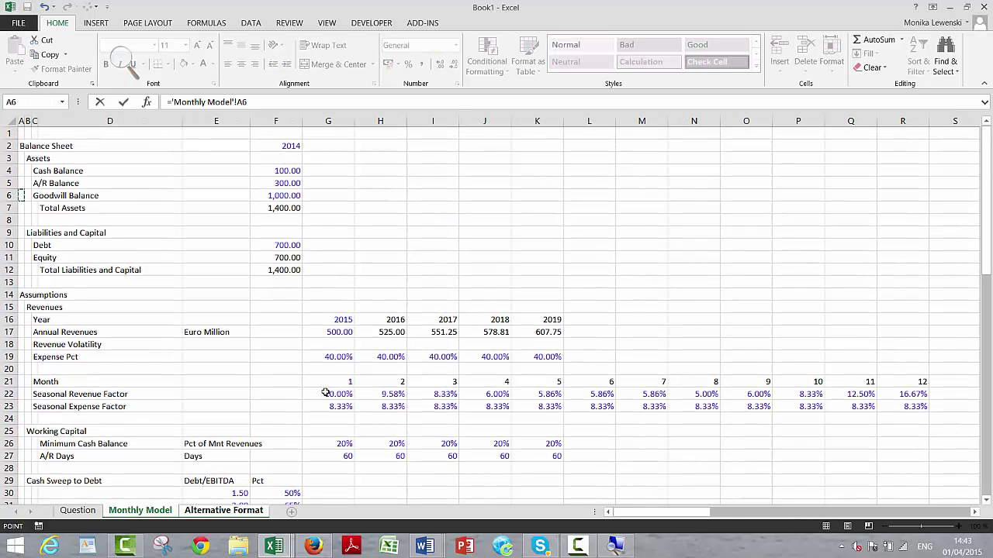
{"action": "left_click", "coordinate": [289, 145]}
{"action": "key", "text": "ctrl+Page_Down"}
{"action": "key", "text": "ctrl+Return"}
Enter the Year formula =IF(E4=1;D6+1;D6) in E6 and fill it across all the period columns.
{"action": "key", "text": "Right"}
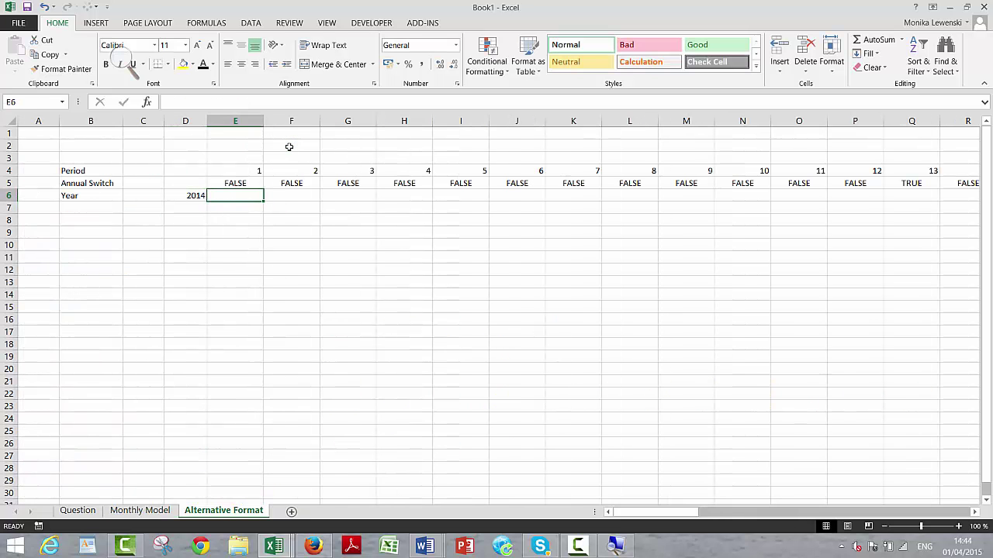
{"action": "type", "text": "=if("}
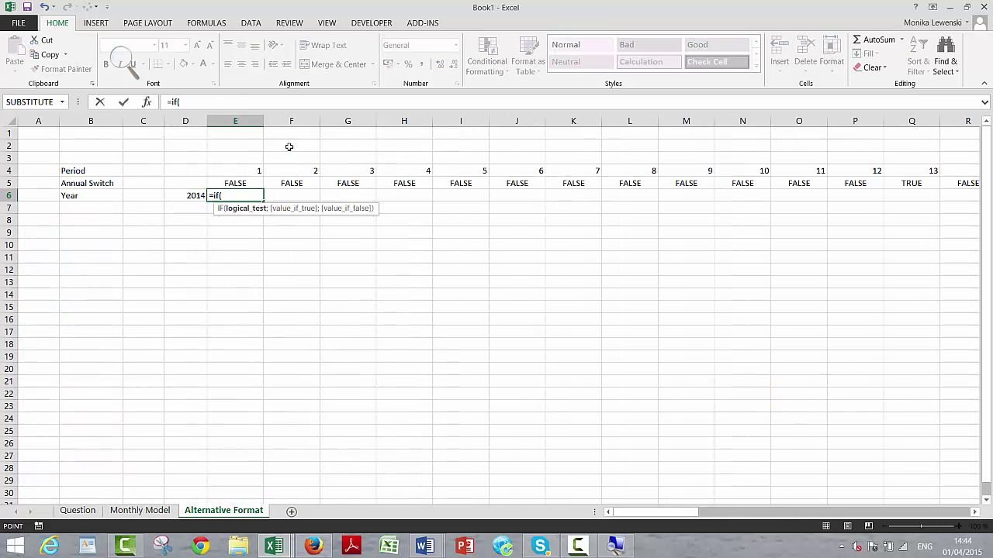
{"action": "key", "text": "Up"}
{"action": "key", "text": "Up"}
{"action": "type", "text": "=1"}
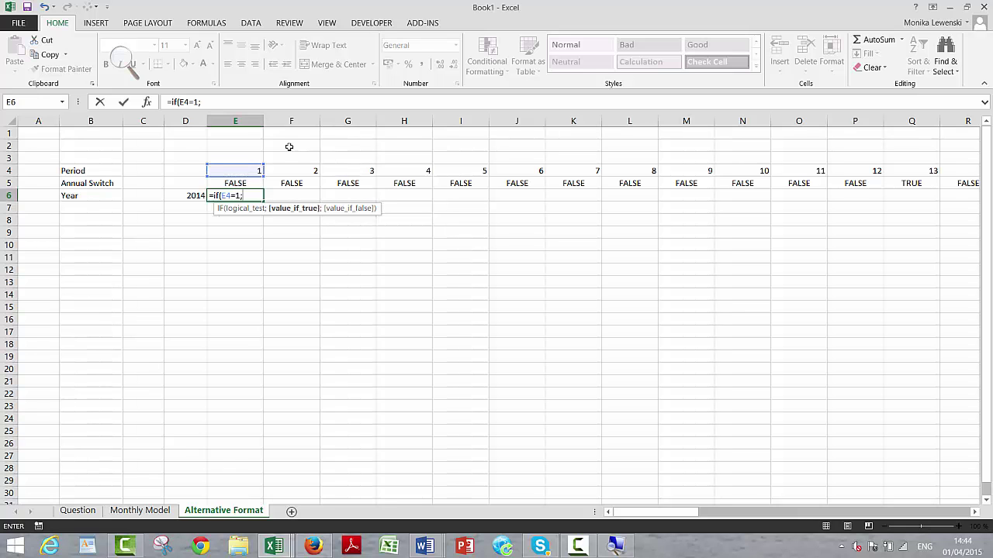
{"action": "type", "text": ";"}
{"action": "key", "text": "Left"}
{"action": "type", "text": "+1"}
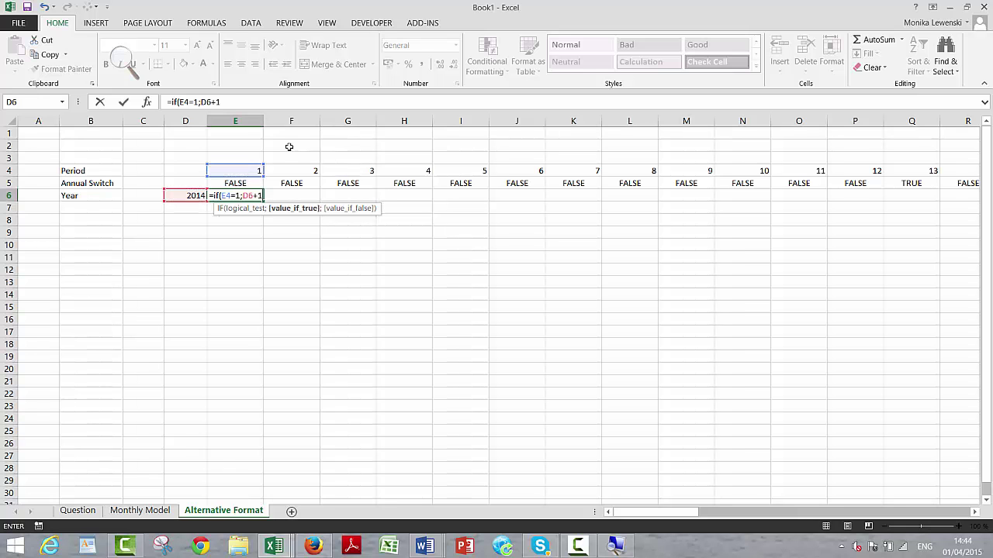
{"action": "type", "text": ";"}
{"action": "key", "text": "Left"}
{"action": "key", "text": "Return"}
{"action": "key", "text": "Up"}
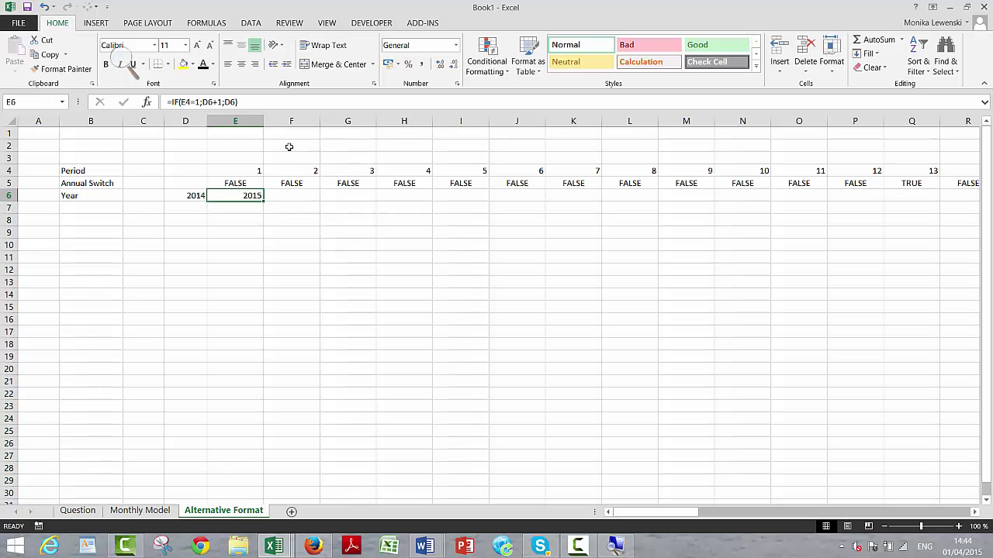
{"action": "key", "text": "ctrl+shift+Right"}
{"action": "key", "text": "ctrl+r"}
Check along the Year row that the year advances at the start of each 13-period cycle.
{"action": "key", "text": "Right"}
{"action": "key", "text": "Right"}
{"action": "key", "text": "Right"}
{"action": "key", "text": "Right"}
{"action": "key", "text": "Right"}
{"action": "key", "text": "Right"}
{"action": "key", "text": "Right"}
{"action": "key", "text": "Right"}
{"action": "key", "text": "Right"}
{"action": "key", "text": "Right"}
{"action": "key", "text": "Right"}
{"action": "key", "text": "Right"}
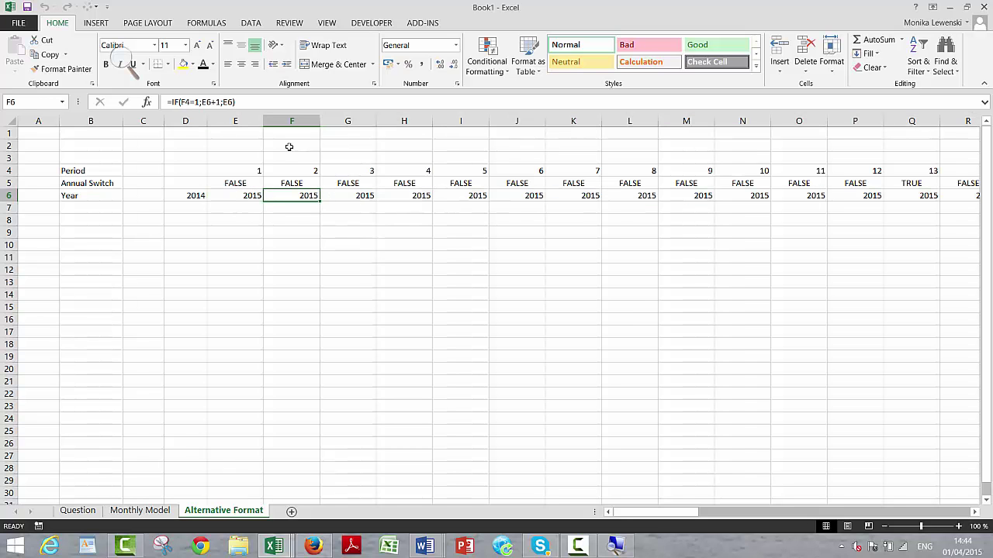
{"action": "scroll", "coordinate": [288, 147], "scroll_direction": "right", "scroll_amount": 1}
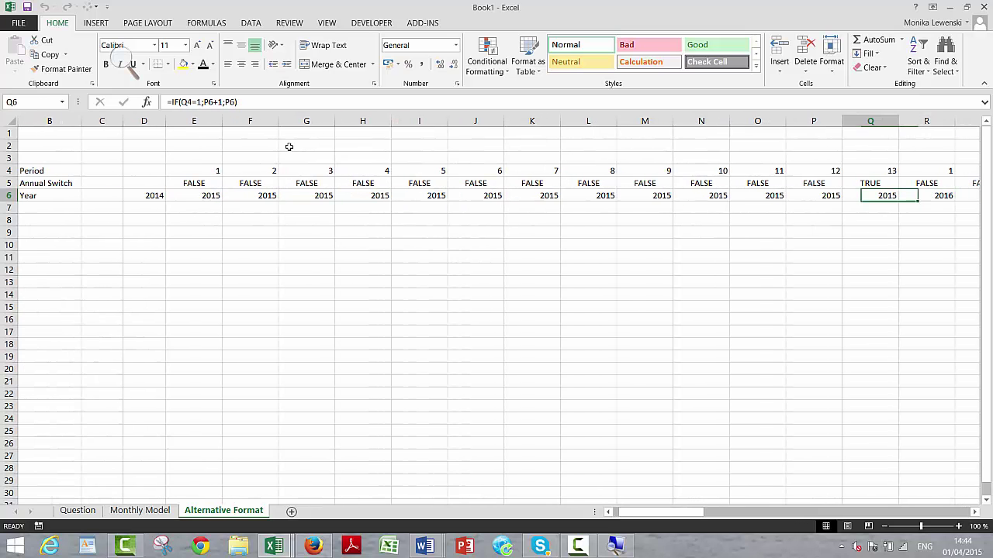
{"action": "key", "text": "Right"}
{"action": "key", "text": "Right"}
{"action": "key", "text": "Right"}
{"action": "key", "text": "Right"}
{"action": "key", "text": "Right"}
{"action": "key", "text": "Right"}
{"action": "key", "text": "Right"}
{"action": "key", "text": "Right"}
{"action": "key", "text": "Right"}
{"action": "key", "text": "Right"}
{"action": "key", "text": "Right"}
{"action": "key", "text": "Right"}
{"action": "key", "text": "Right"}
{"action": "key", "text": "Right"}
{"action": "key", "text": "Right"}
{"action": "key", "text": "Right"}
{"action": "key", "text": "Right"}
{"action": "key", "text": "Right"}
{"action": "key", "text": "Right"}
{"action": "key", "text": "Right"}
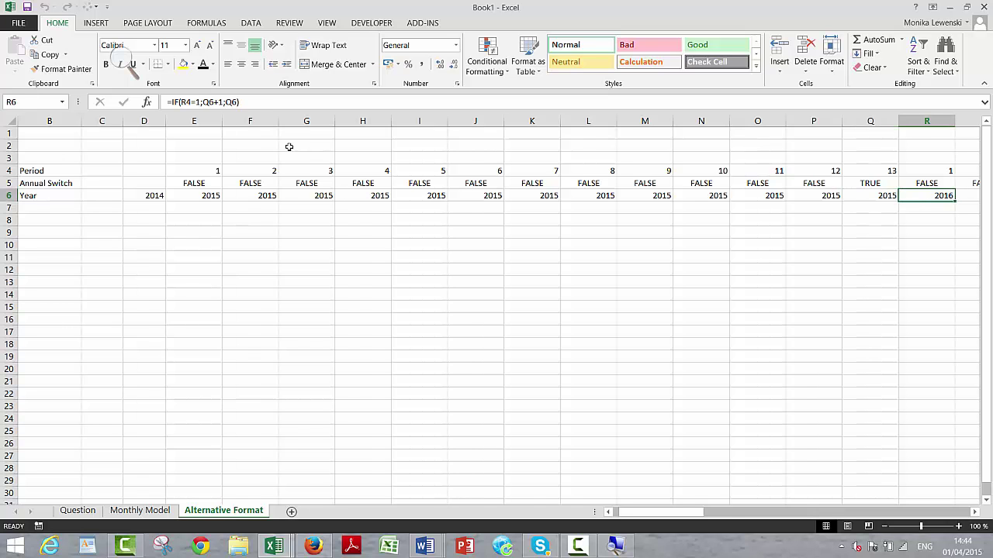
{"action": "key", "text": "Left"}
{"action": "key", "text": "Left"}
{"action": "key", "text": "Left"}
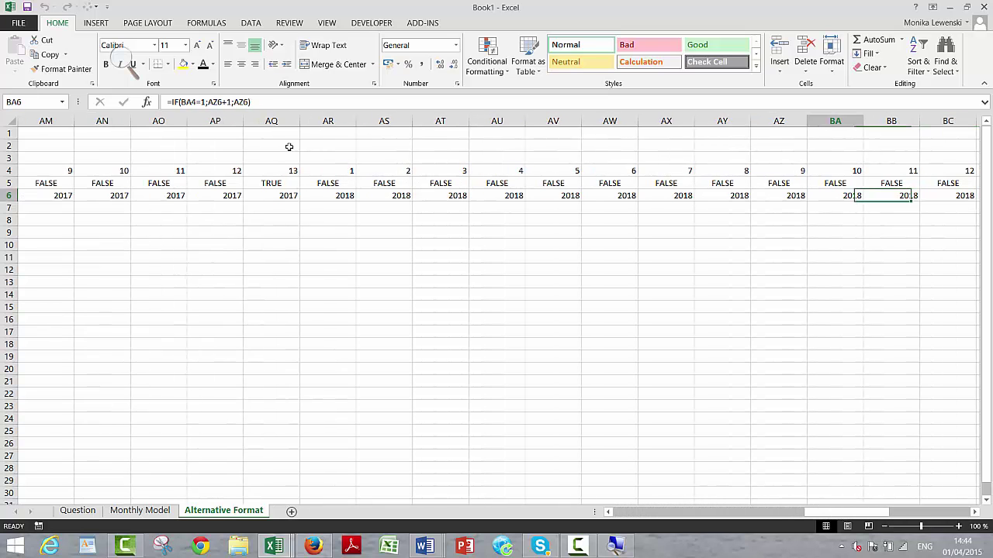
{"action": "key", "text": "Home"}
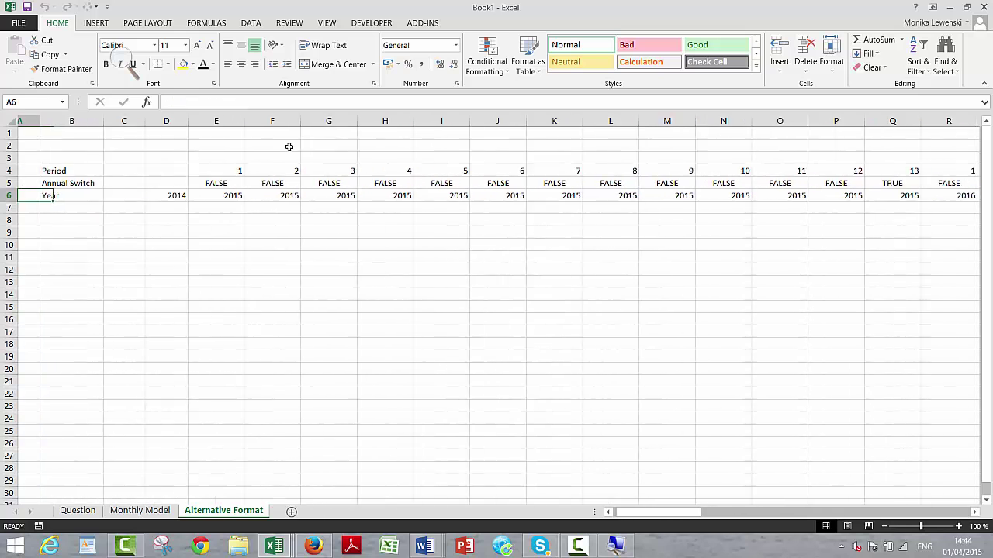
Review the Monthly Revenues row on the Monthly Model sheet around the change of year, and return to Alternative Format.
{"action": "key", "text": "Down"}
{"action": "key", "text": "Down"}
{"action": "key", "text": "Right"}
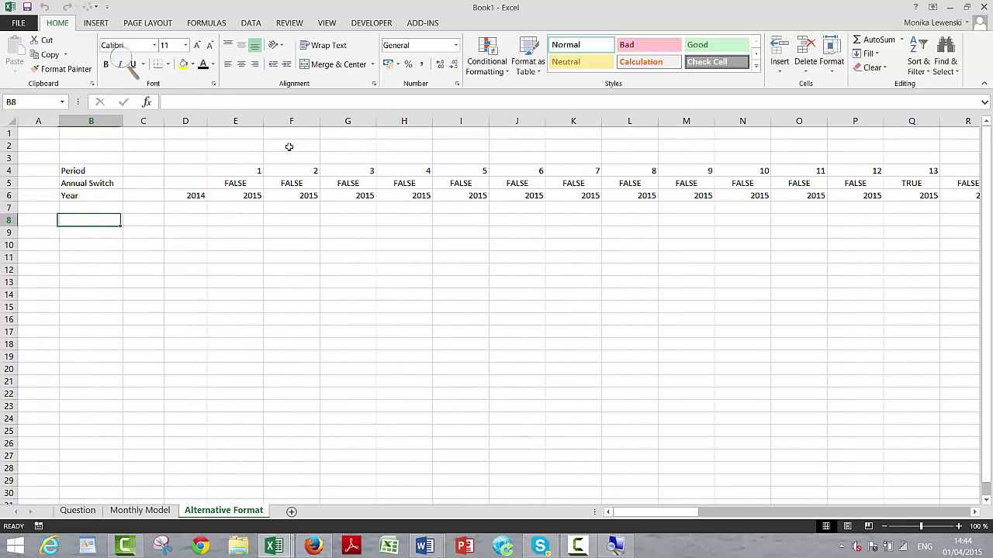
{"action": "key", "text": "ctrl+Page_Up"}
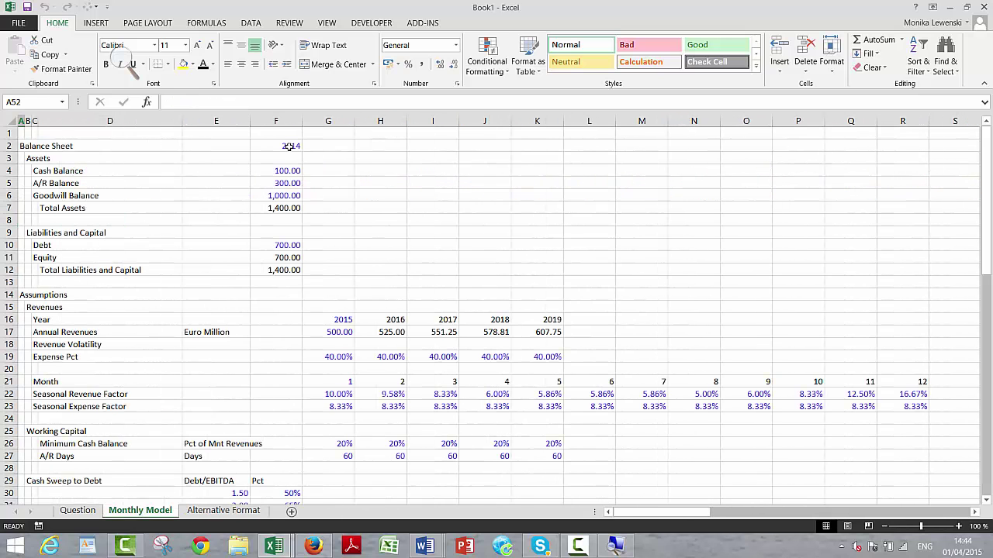
{"action": "key", "text": "Down"}
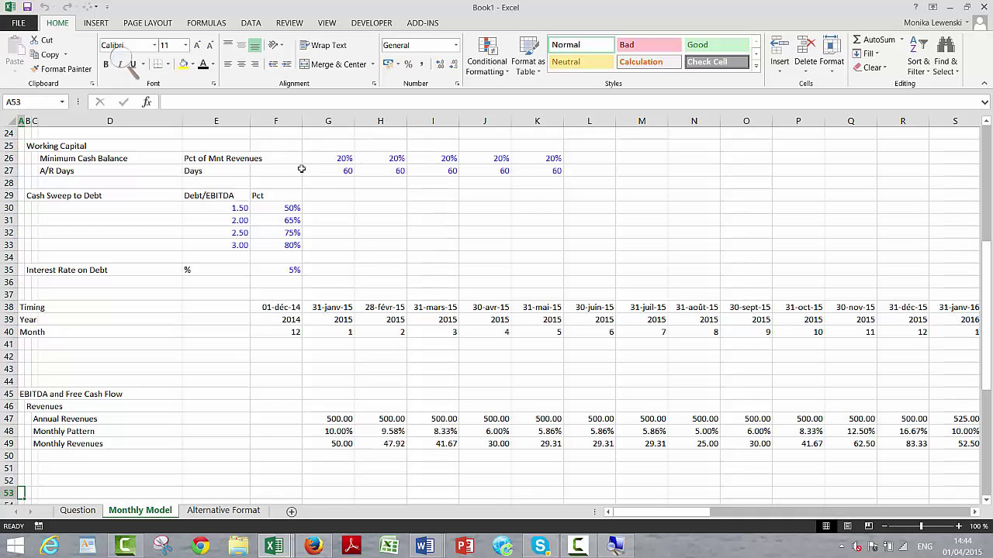
{"action": "left_click", "coordinate": [339, 444]}
{"action": "key", "text": "Right"}
{"action": "key", "text": "Right"}
{"action": "key", "text": "Right"}
{"action": "key", "text": "Right"}
{"action": "key", "text": "Right"}
{"action": "key", "text": "Right"}
{"action": "key", "text": "Right"}
{"action": "key", "text": "Right"}
{"action": "key", "text": "Right"}
{"action": "key", "text": "Right"}
{"action": "key", "text": "Right"}
{"action": "key", "text": "Right"}
{"action": "key", "text": "Left"}
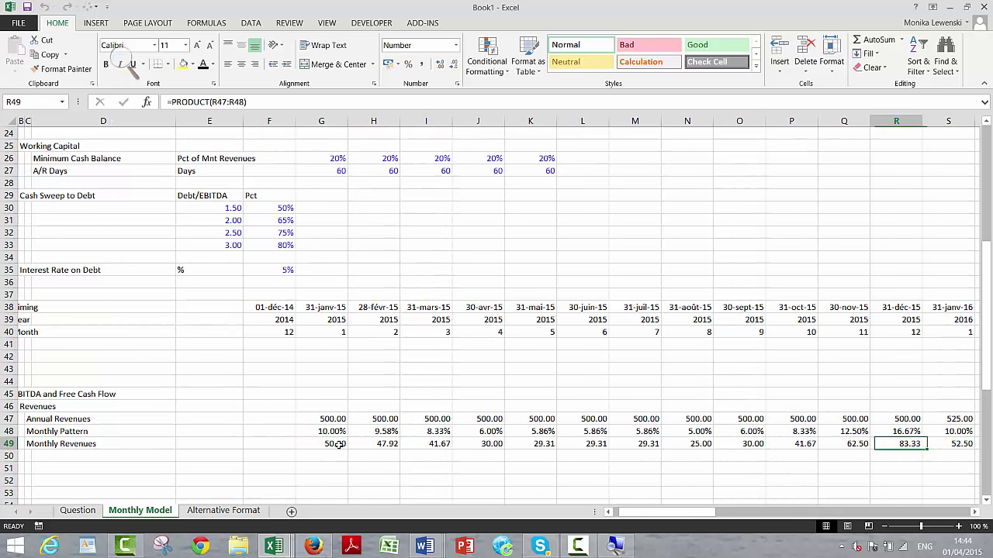
{"action": "key", "text": "Right"}
{"action": "key", "text": "Left"}
{"action": "key", "text": "Left"}
{"action": "key", "text": "Left"}
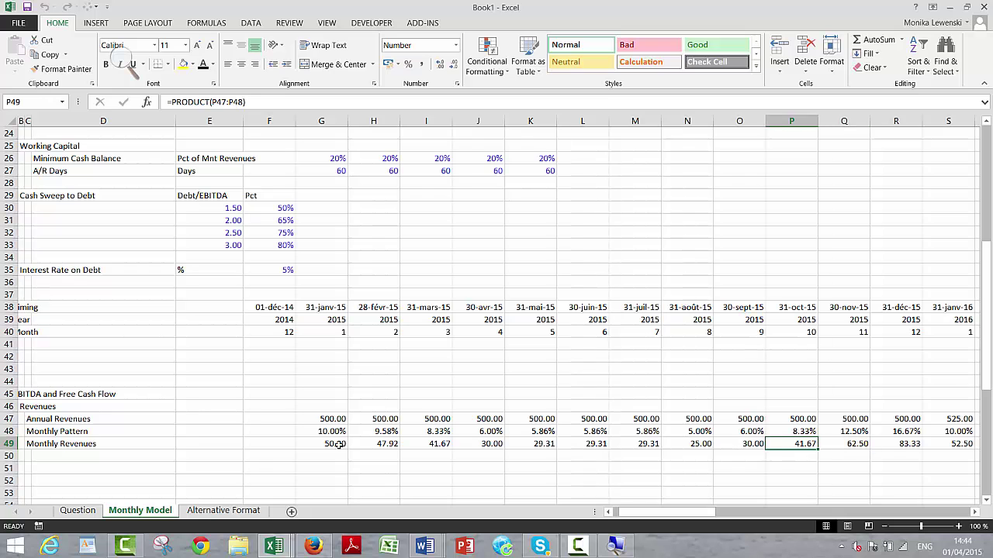
{"action": "key", "text": "ctrl+Page_Up"}
{"action": "key", "text": "ctrl+Page_Down"}
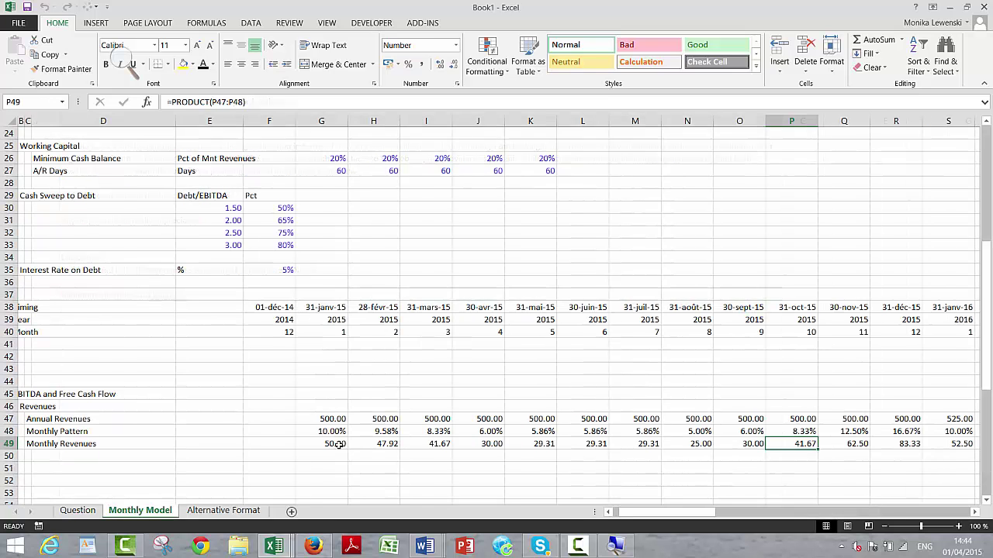
{"action": "key", "text": "ctrl+Page_Down"}
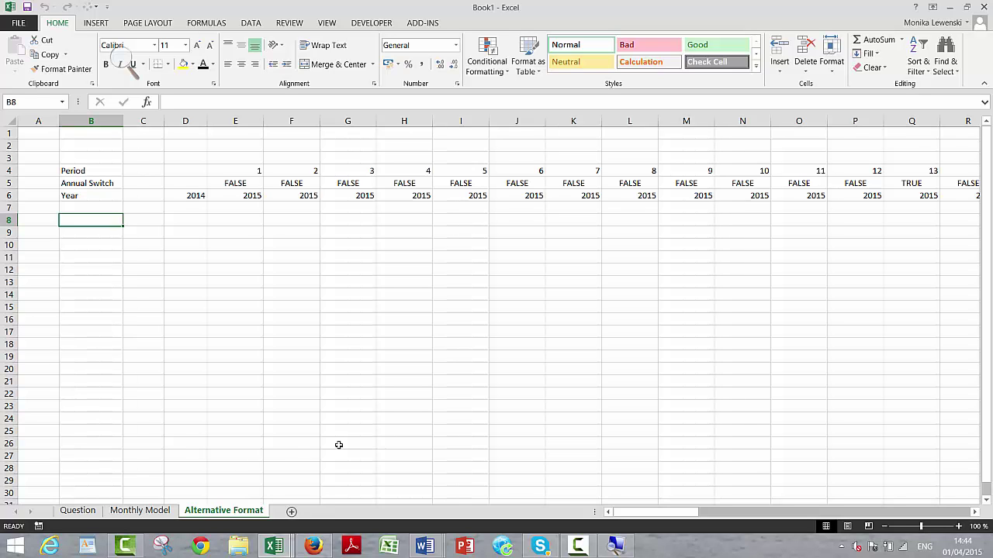
Label cell B8 as Date (Month/Yr) and widen column B to fit the text.
{"action": "type", "text": "Date"}
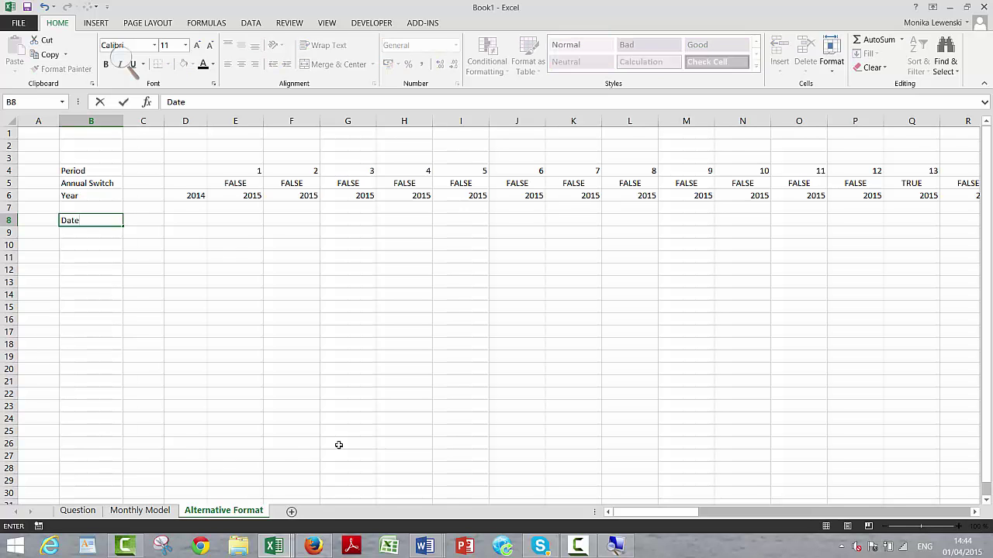
{"action": "type", "text": " (Month/Yt"}
{"action": "key", "text": "BackSpace"}
{"action": "type", "text": "r"}
{"action": "key", "text": "ctrl+Return"}
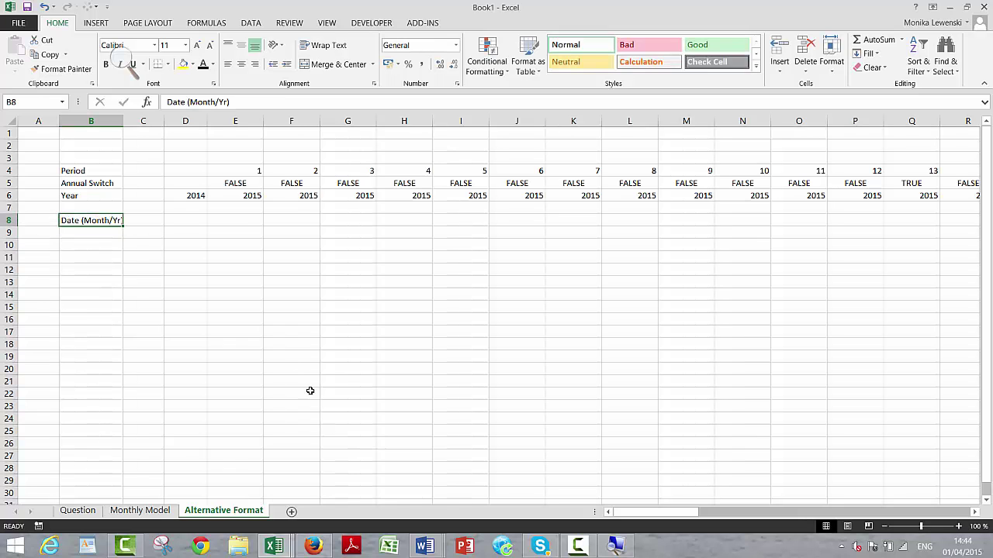
{"action": "left_click_drag", "start_coordinate": [121, 117], "coordinate": [130, 119]}
Enter the date formula =IF(E5;E6;DATE(E6;E4+1;1)-1) in E8 for the first period.
{"action": "key", "text": "Right"}
{"action": "key", "text": "Right"}
{"action": "key", "text": "Right"}
{"action": "type", "text": "=if("}
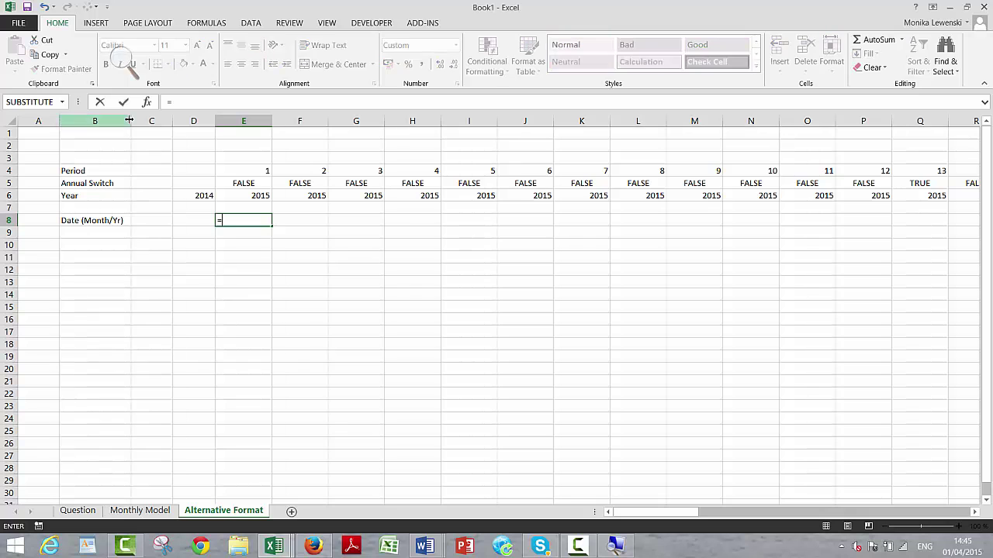
{"action": "key", "text": "Up"}
{"action": "key", "text": "Up"}
{"action": "key", "text": "Up"}
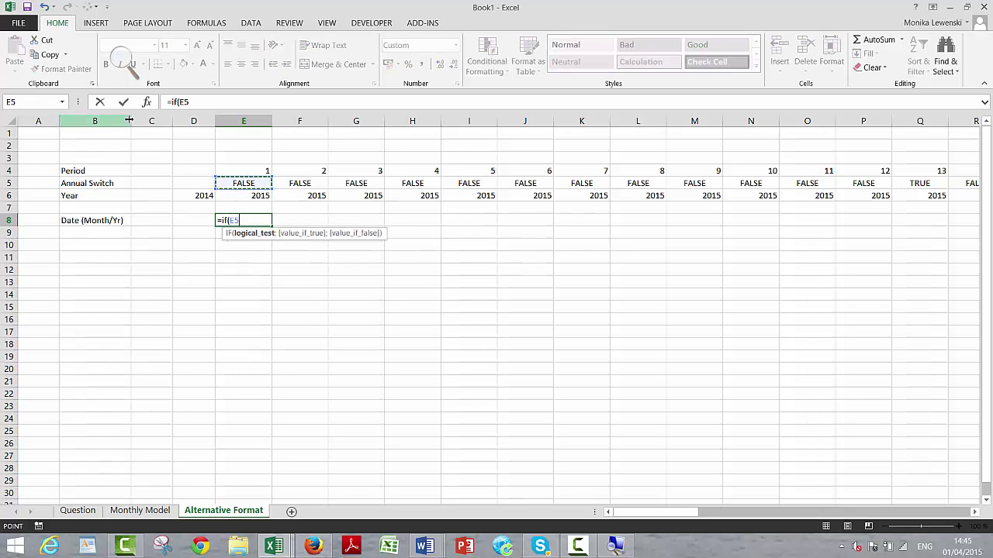
{"action": "type", "text": ";"}
{"action": "key", "text": "Up"}
{"action": "key", "text": "Up"}
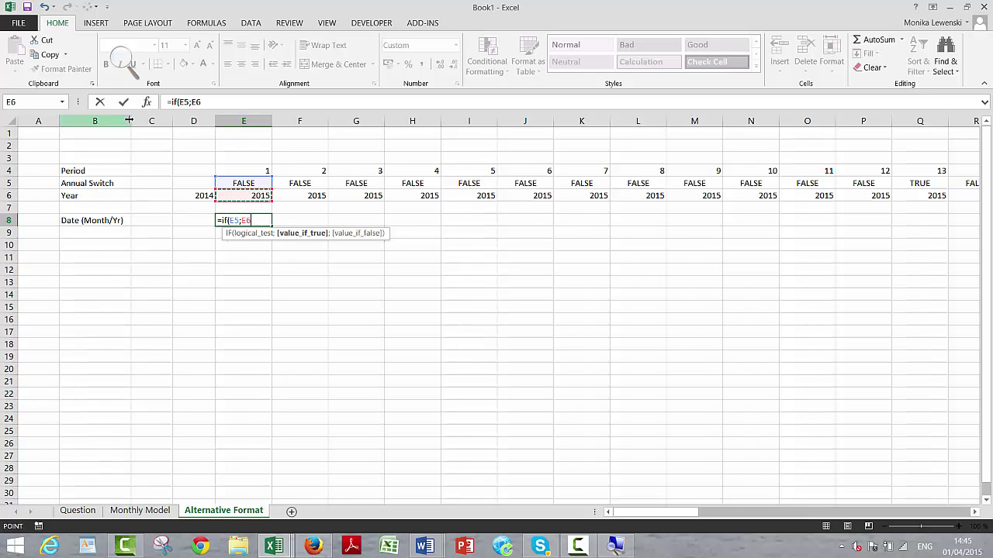
{"action": "type", "text": ";"}
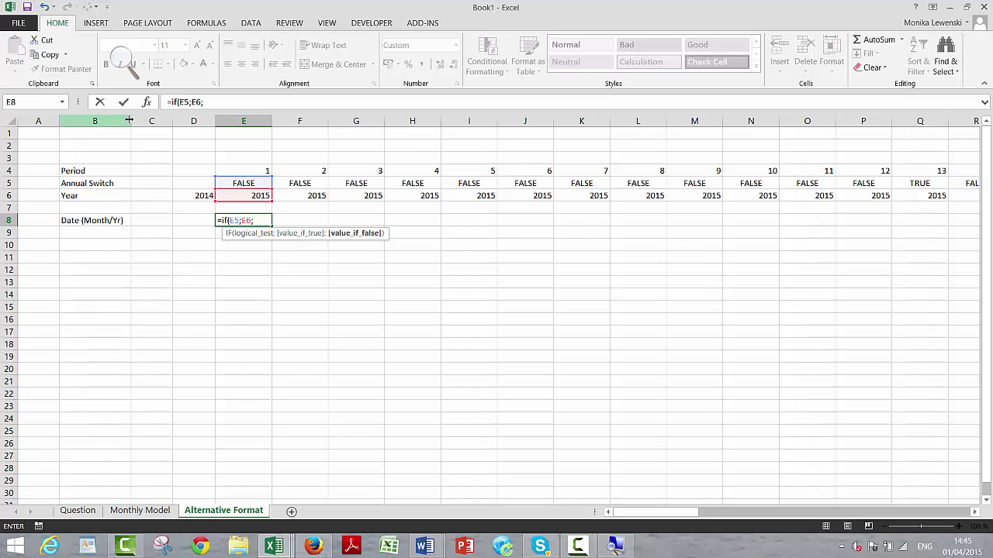
{"action": "type", "text": "dat"}
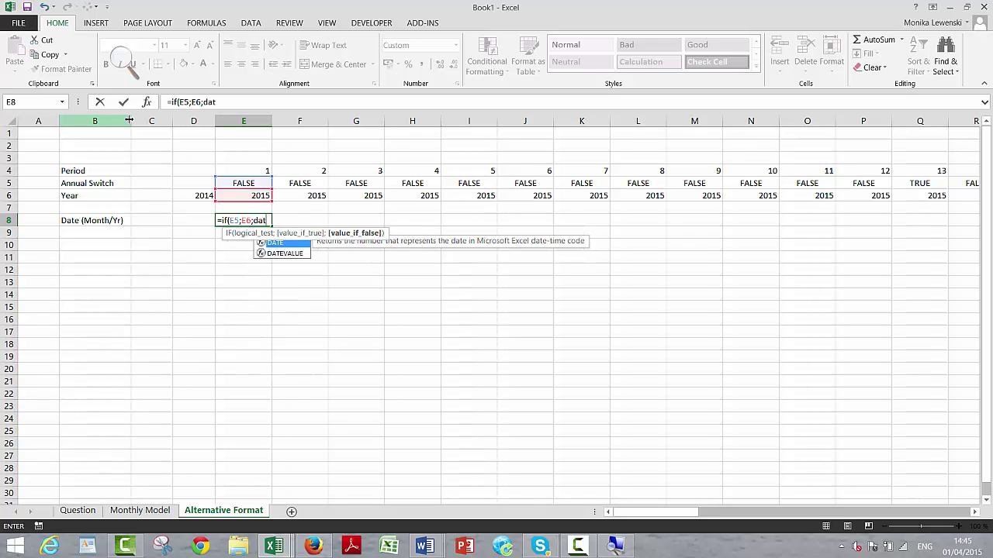
{"action": "type", "text": "e("}
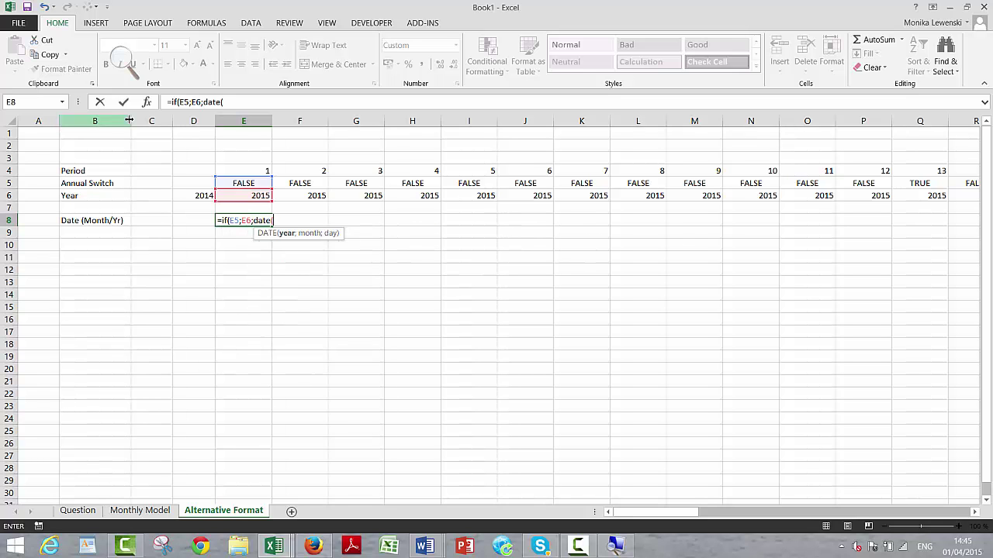
{"action": "key", "text": "Up"}
{"action": "key", "text": "Up"}
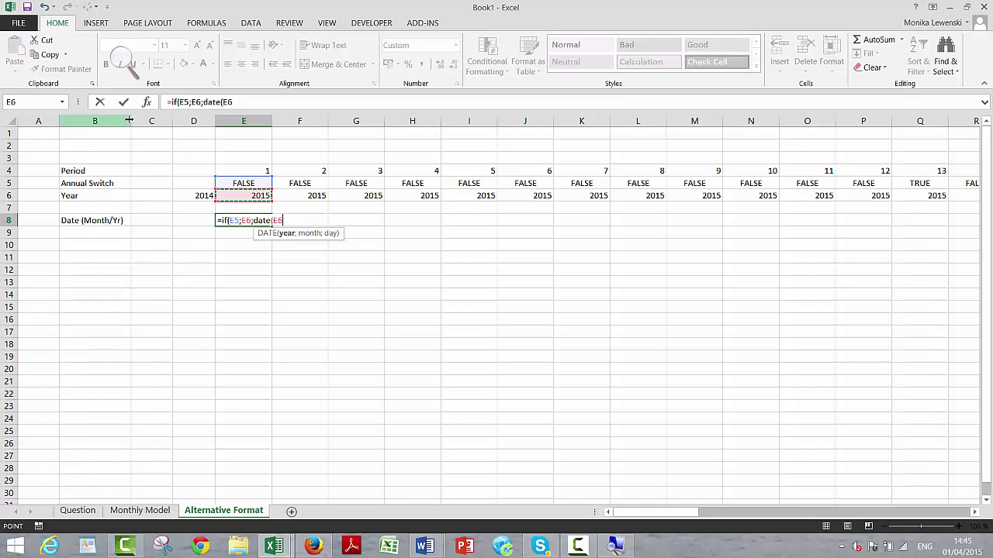
{"action": "type", "text": ";"}
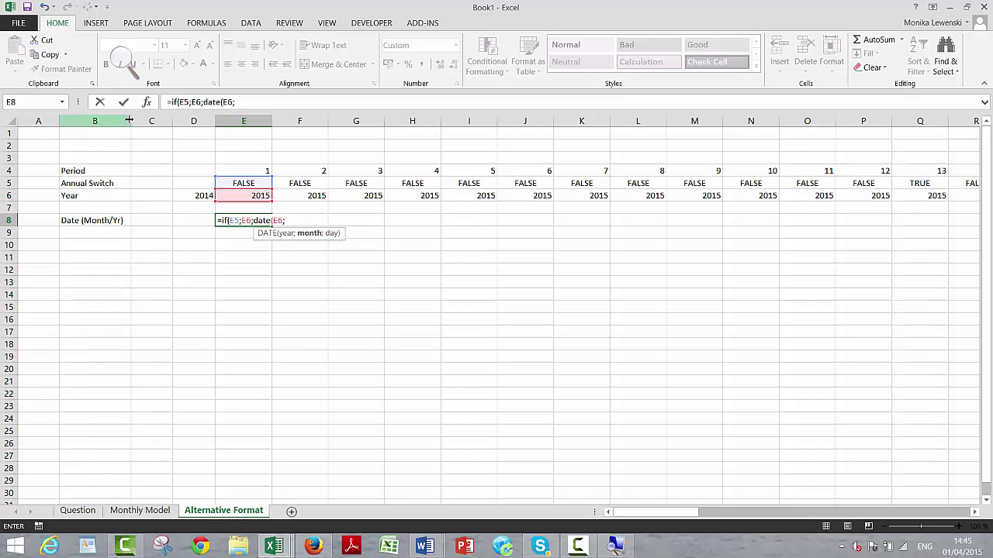
{"action": "key", "text": "Up"}
{"action": "key", "text": "Up"}
{"action": "key", "text": "Up"}
{"action": "key", "text": "Up"}
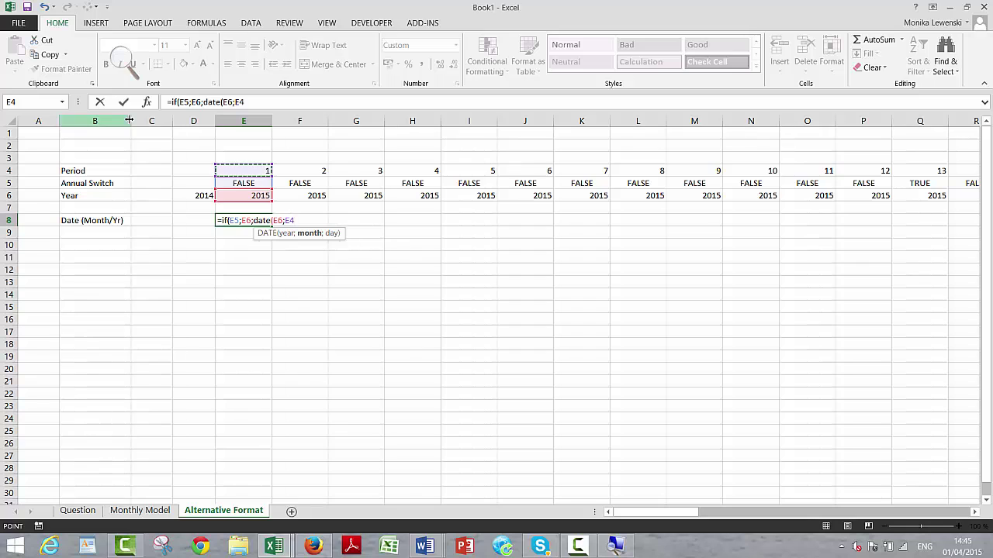
{"action": "type", "text": "+1;1)-1"}
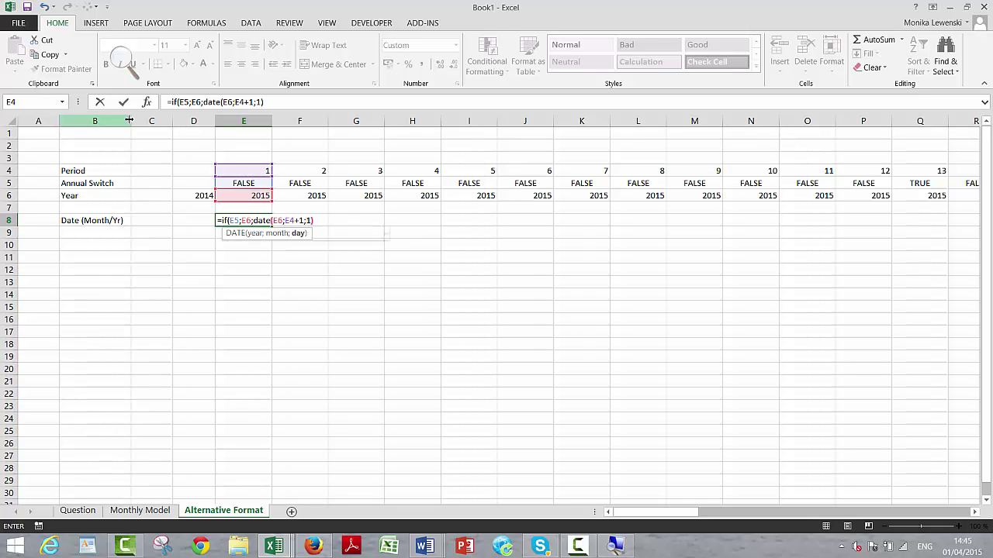
{"action": "key", "text": "Return"}
{"action": "key", "text": "Return"}
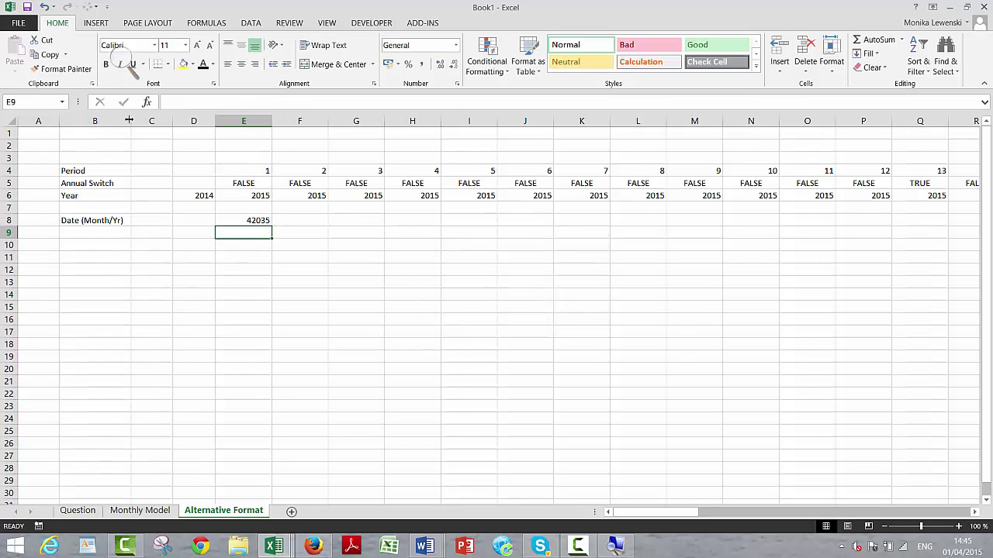
{"action": "key", "text": "Up"}
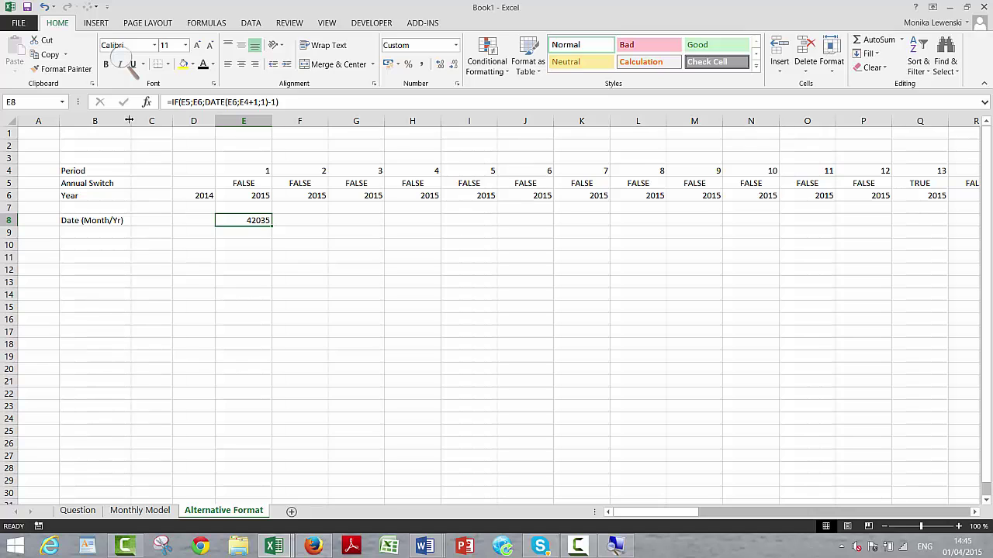
{"action": "left_click", "coordinate": [173, 193]}
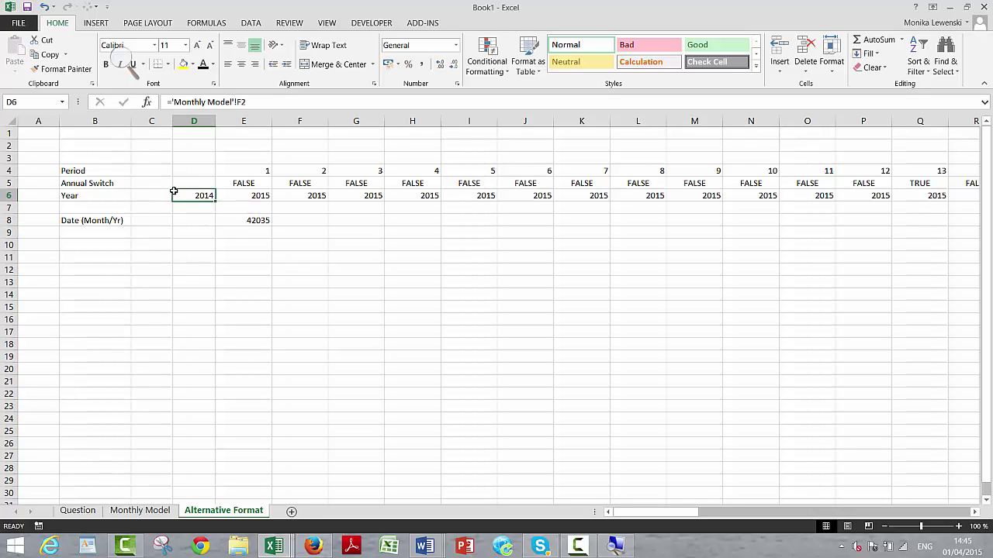
{"action": "left_click", "coordinate": [578, 546]}
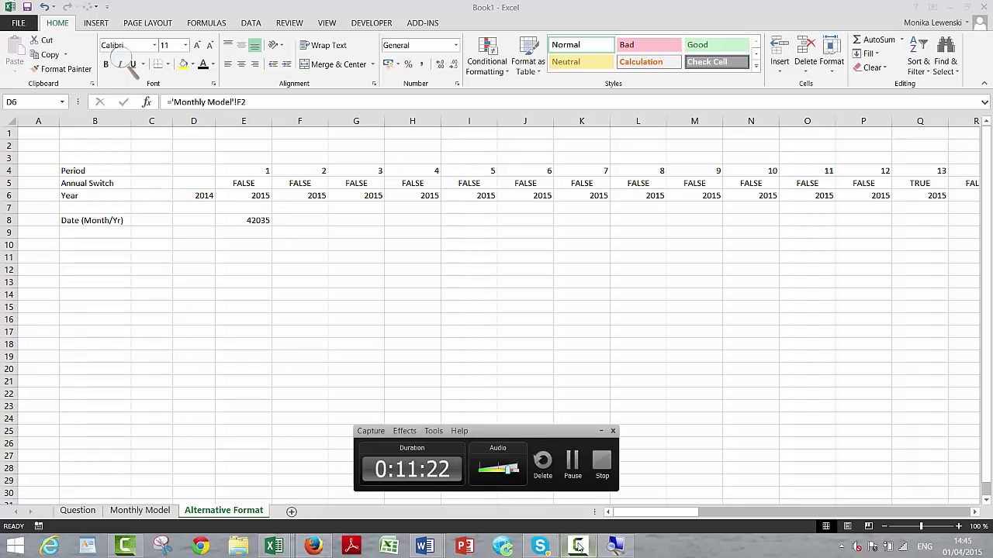
{"action": "left_click", "coordinate": [573, 466]}
{"action": "key", "text": "Down"}
{"action": "key", "text": "Right"}
{"action": "key", "text": "Right"}
{"action": "key", "text": "Down"}
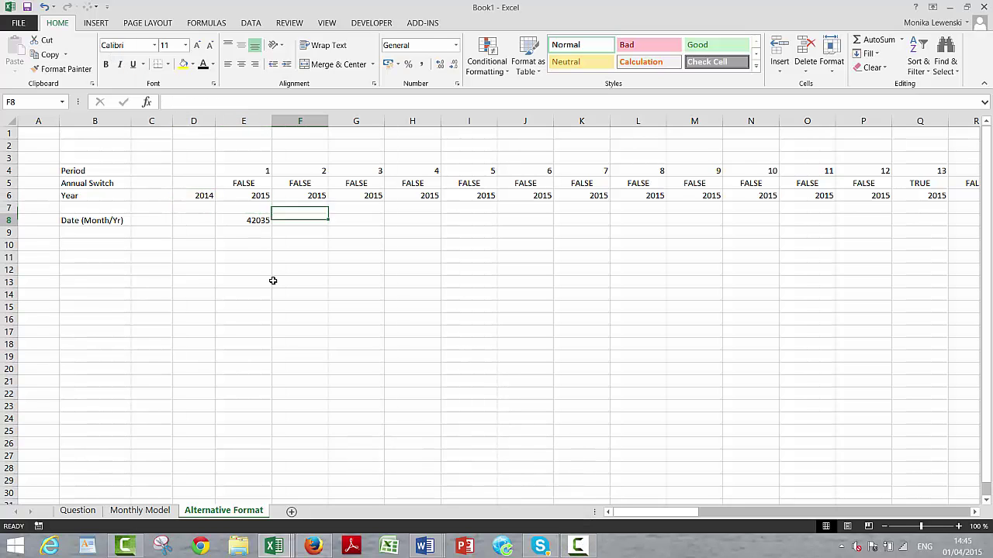
{"action": "key", "text": "Right"}
{"action": "key", "text": "Down"}
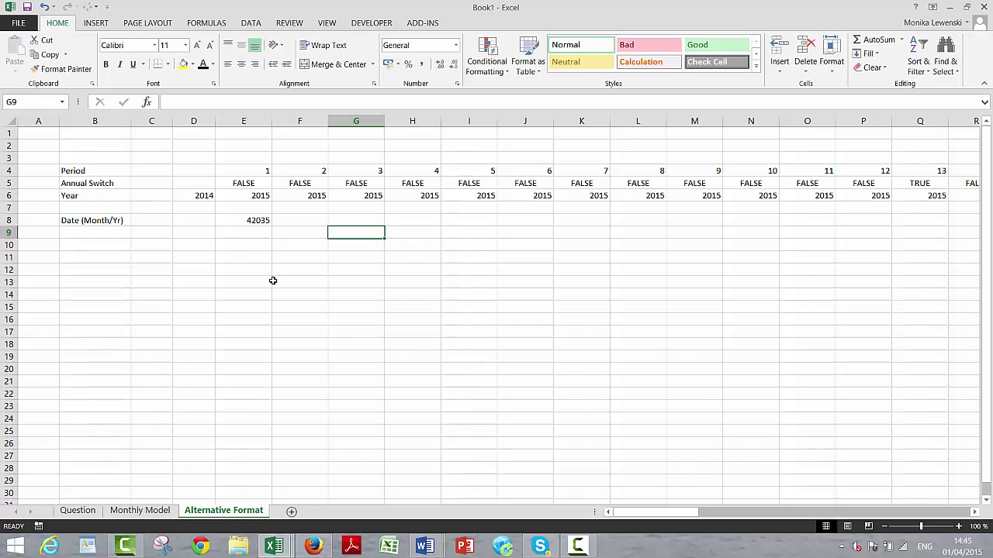
{"action": "key", "text": "Up"}
{"action": "key", "text": "Left"}
{"action": "key", "text": "Left"}
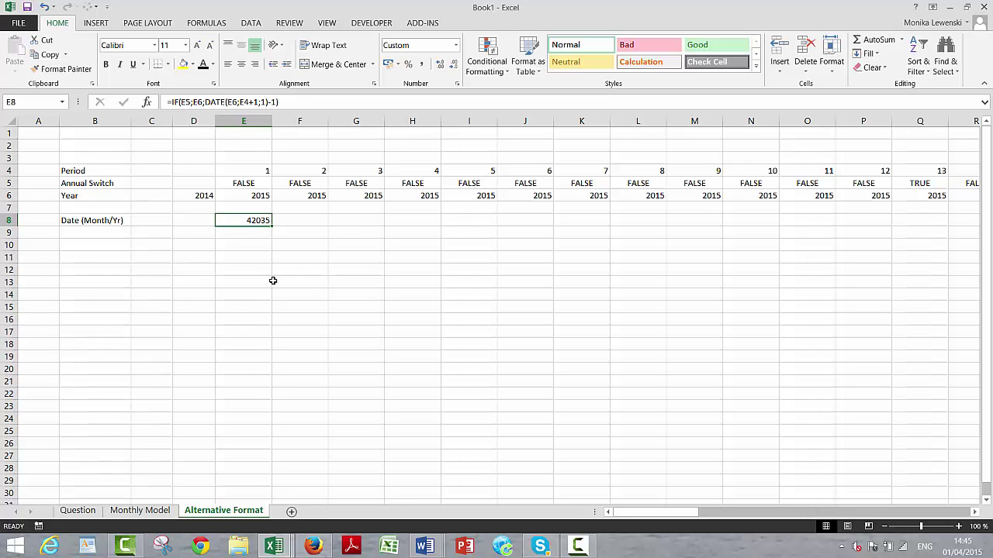
{"action": "left_click", "coordinate": [577, 546]}
{"action": "left_click", "coordinate": [572, 463]}
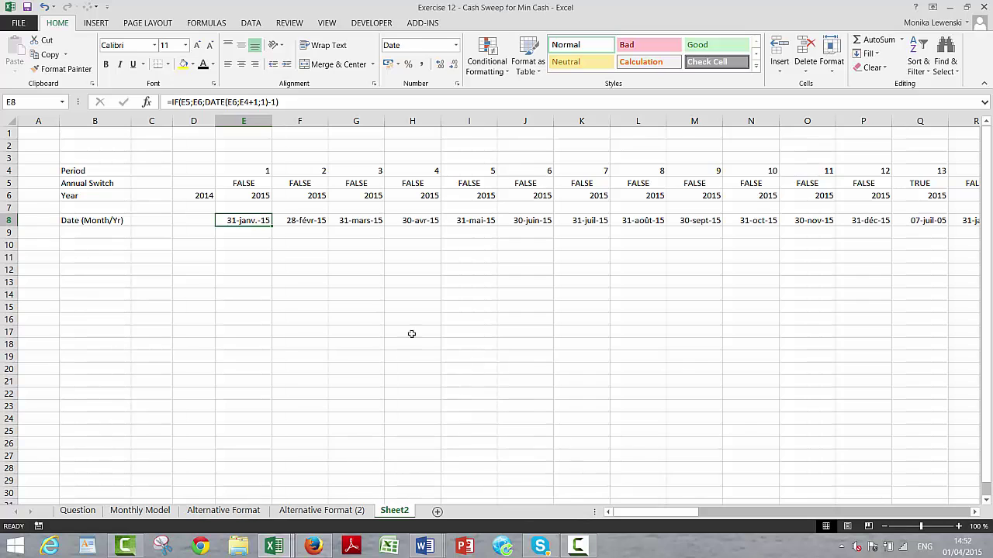
Examine the formulas and dates along the Date (Month/Yr) row from the first period to period 13.
{"action": "key", "text": "Left"}
{"action": "key", "text": "Left"}
{"action": "key", "text": "Left"}
{"action": "key", "text": "Left"}
{"action": "key", "text": "Right"}
{"action": "key", "text": "Right"}
{"action": "key", "text": "Right"}
{"action": "key", "text": "Right"}
{"action": "key", "text": "Right"}
{"action": "key", "text": "Right"}
{"action": "key", "text": "Right"}
{"action": "key", "text": "Right"}
{"action": "key", "text": "Right"}
{"action": "key", "text": "Right"}
{"action": "key", "text": "Right"}
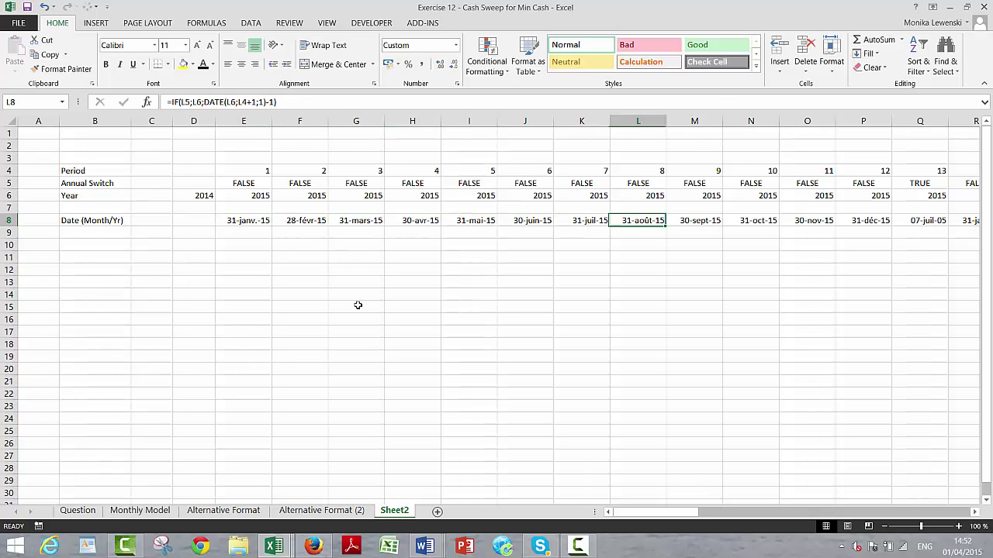
{"action": "key", "text": "Right"}
{"action": "key", "text": "Right"}
{"action": "key", "text": "Right"}
{"action": "key", "text": "Right"}
{"action": "key", "text": "Right"}
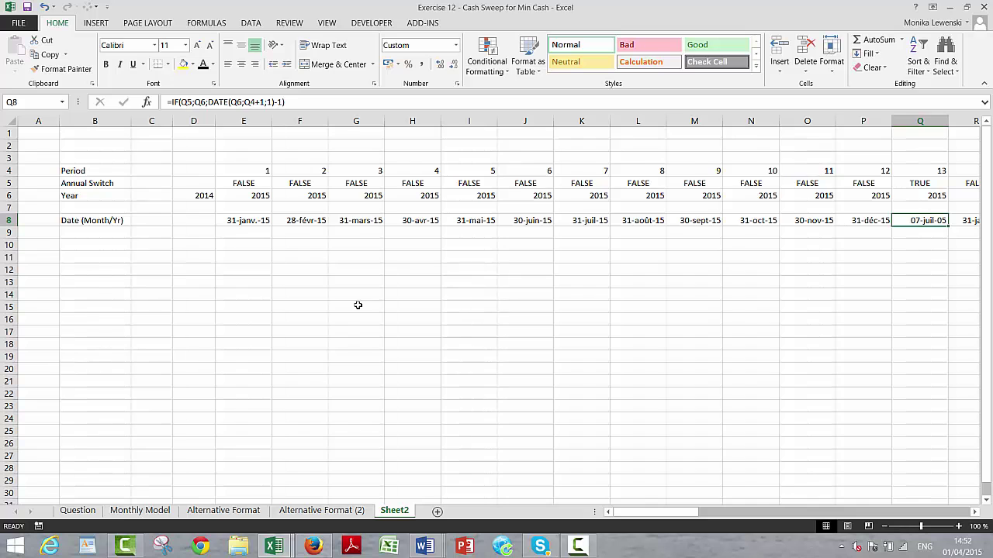
Apply the General number format to the period 13 date cell Q8 after viewing the formulas around it, and return to displaying values.
{"action": "key", "text": "ctrl+grave"}
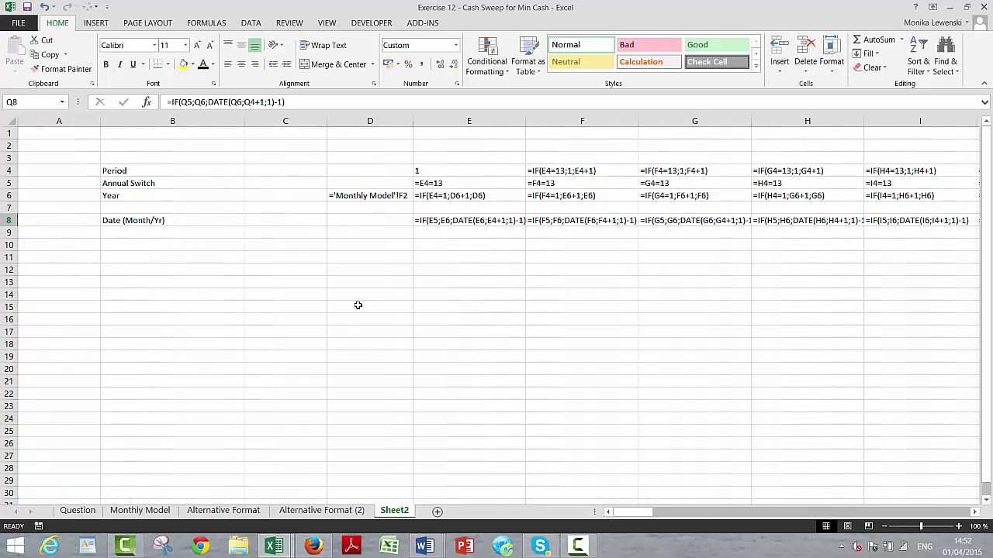
{"action": "key", "text": "ctrl+BackSpace"}
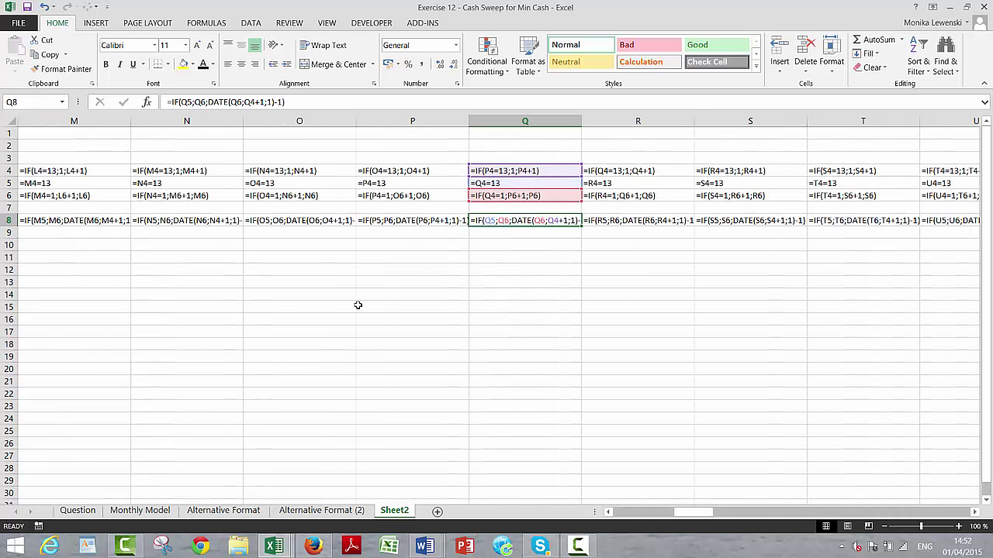
{"action": "key", "text": "Up"}
{"action": "key", "text": "Down"}
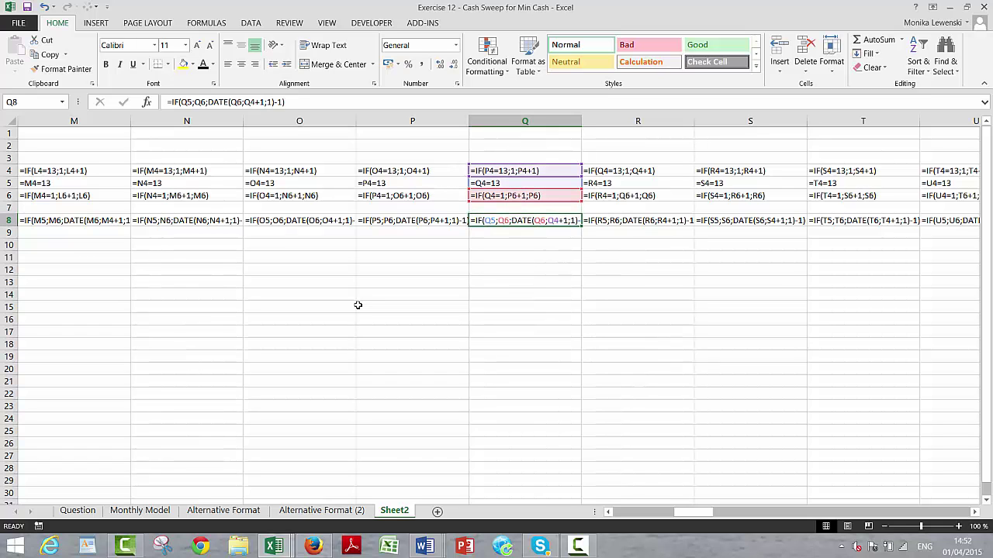
{"action": "key", "text": "ctrl+grave"}
{"action": "key", "text": "Left"}
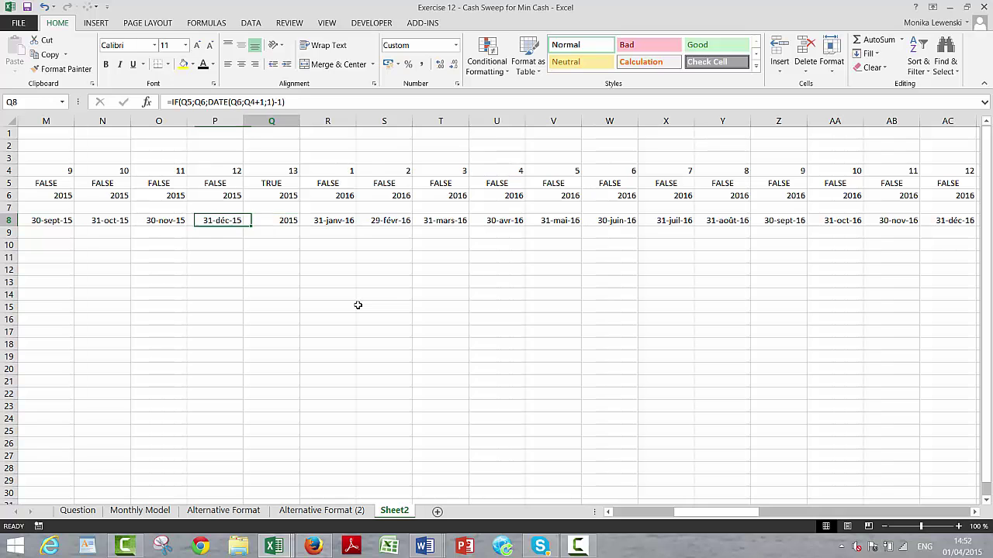
Create a formula-based conditional formatting rule on E8 using the relative reference =E5 to the Annual Switch.
{"action": "key", "text": "Right"}
{"action": "key", "text": "Left"}
{"action": "key", "text": "Left"}
{"action": "key", "text": "Left"}
{"action": "key", "text": "Left"}
{"action": "key", "text": "Left"}
{"action": "key", "text": "Left"}
{"action": "key", "text": "Left"}
{"action": "key", "text": "Left"}
{"action": "key", "text": "Left"}
{"action": "key", "text": "Left"}
{"action": "key", "text": "Left"}
{"action": "key", "text": "Left"}
{"action": "key", "text": "Left"}
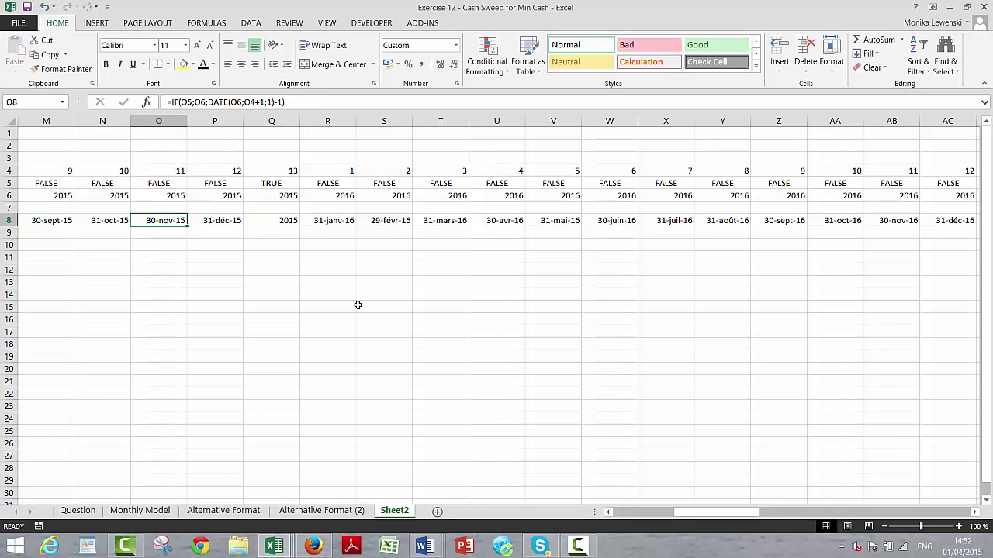
{"action": "key", "text": "Left"}
{"action": "key", "text": "Left"}
{"action": "key", "text": "Right"}
{"action": "key", "text": "Right"}
{"action": "key", "text": "Right"}
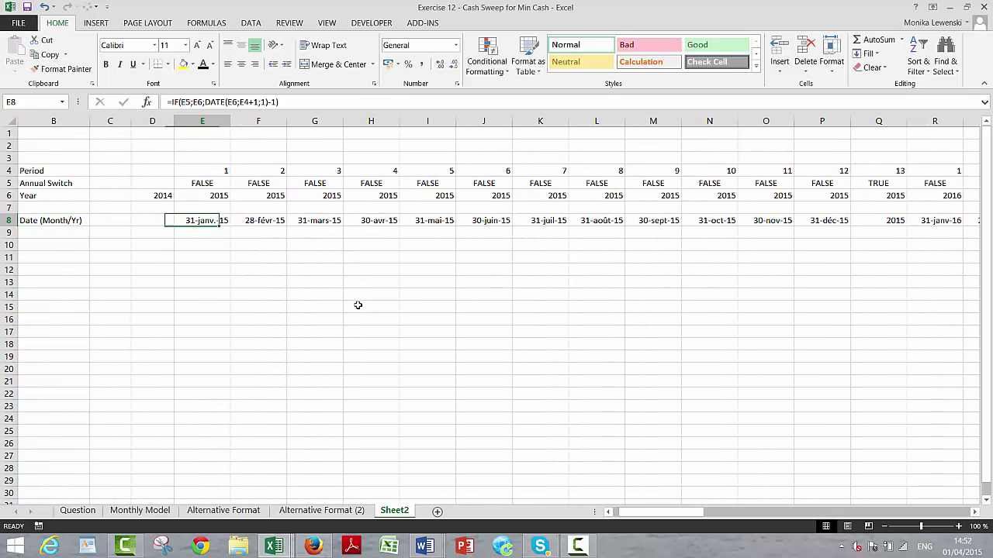
{"action": "left_click", "coordinate": [488, 65]}
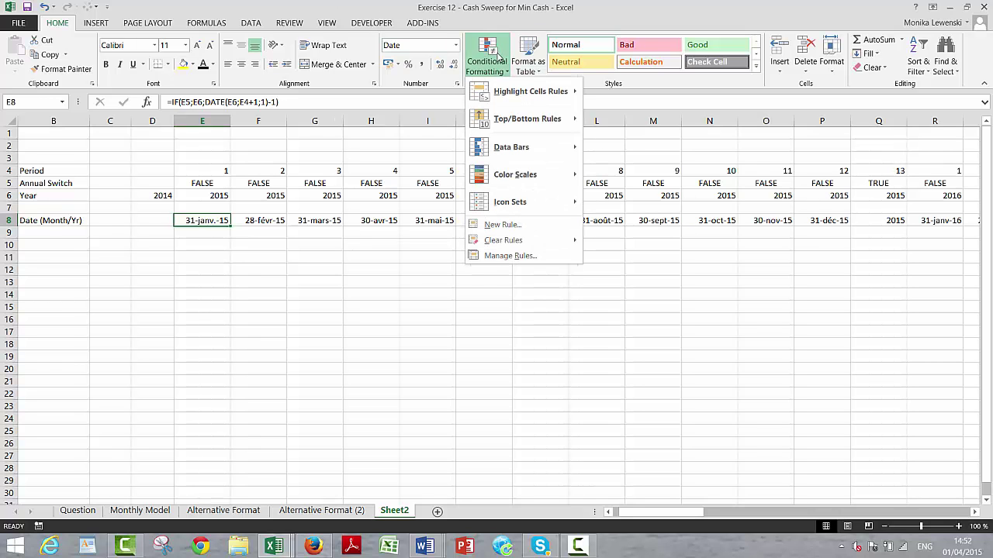
{"action": "left_click", "coordinate": [498, 225]}
{"action": "left_click", "coordinate": [418, 252]}
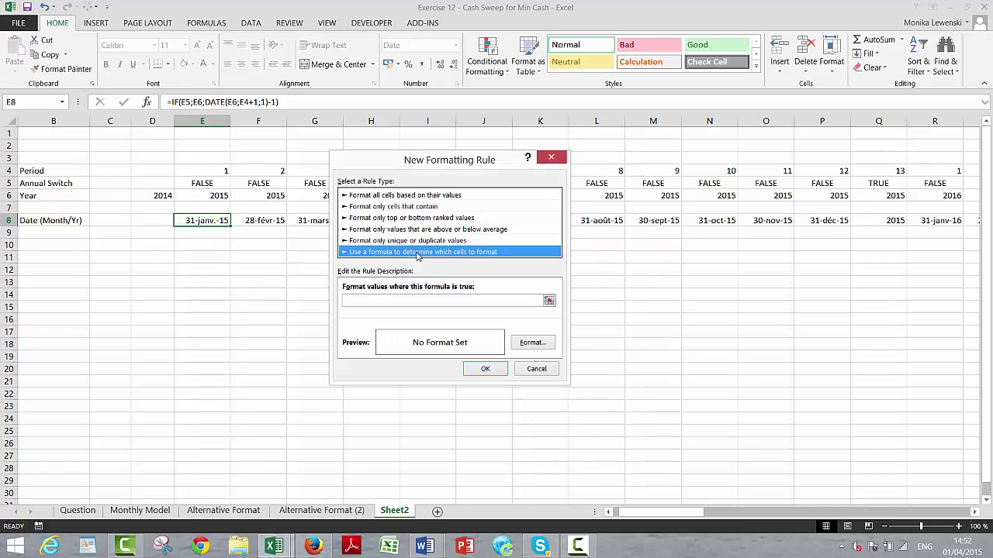
{"action": "left_click", "coordinate": [549, 301]}
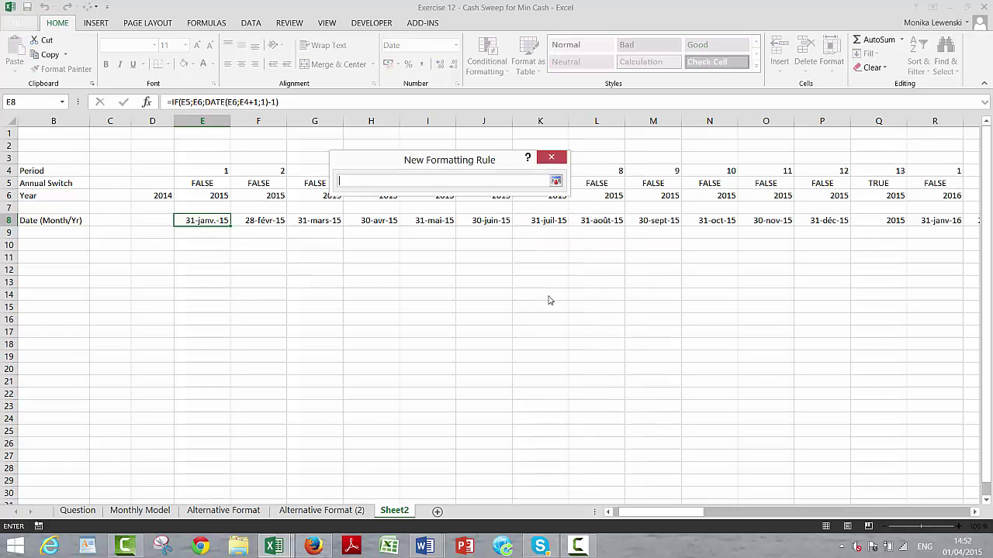
{"action": "left_click", "coordinate": [194, 183]}
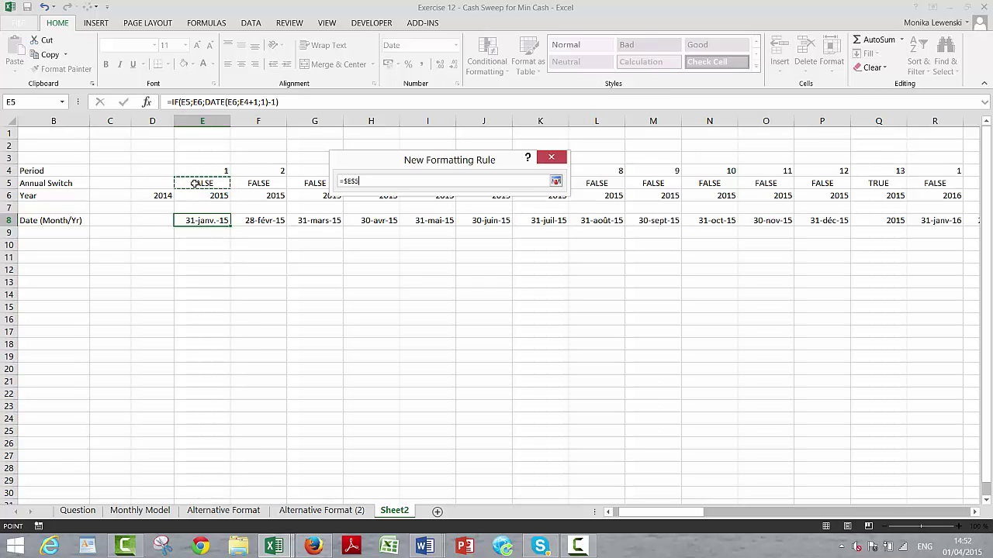
{"action": "key", "text": "F4"}
{"action": "key", "text": "F4"}
{"action": "type", "text": "="}
{"action": "key", "text": "Return"}
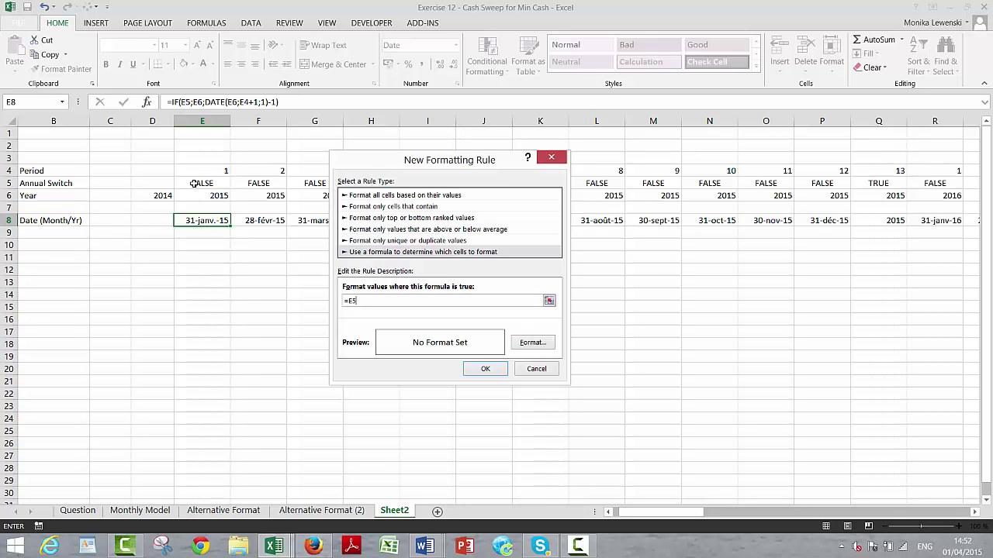
Set the rule's format to the General number category and apply the rule to E8.
{"action": "left_click", "coordinate": [521, 345]}
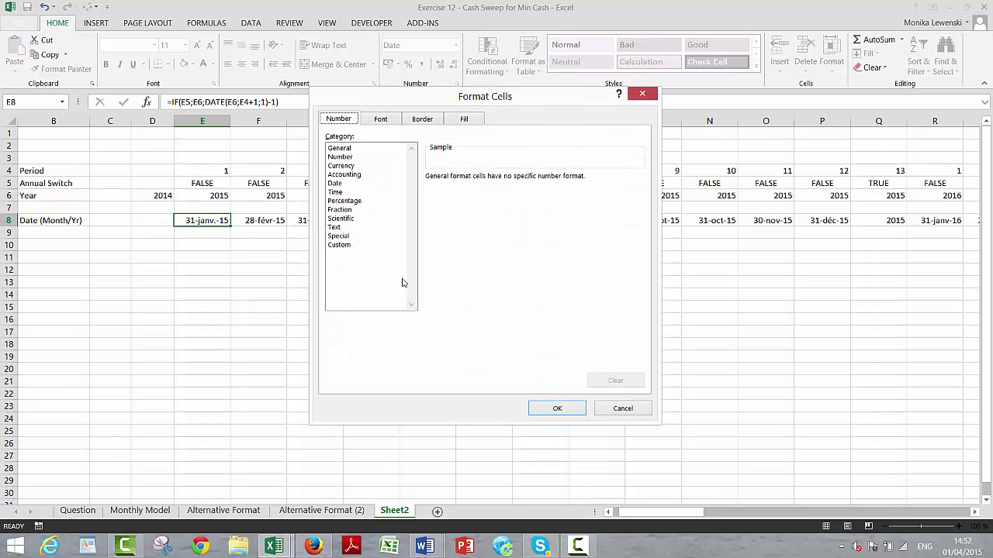
{"action": "left_click", "coordinate": [330, 151]}
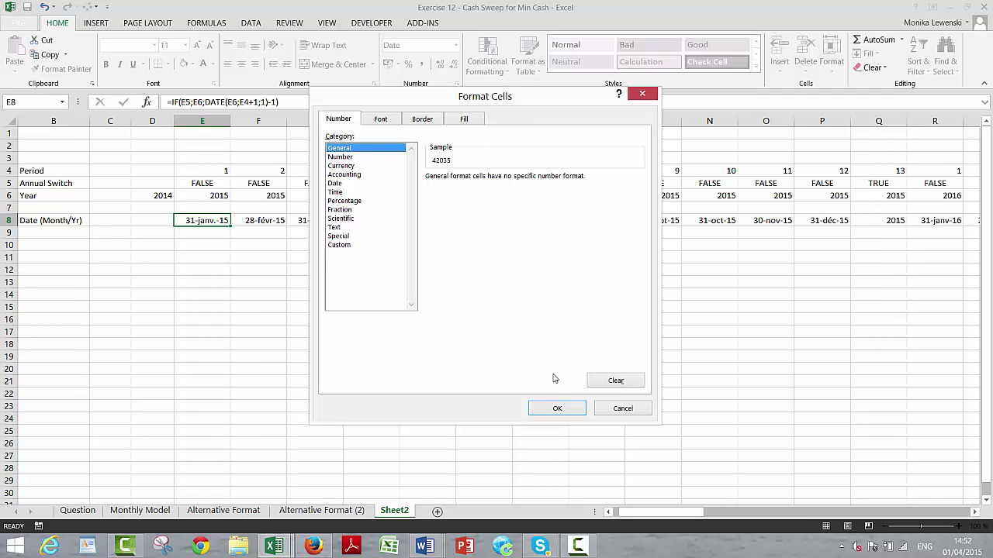
{"action": "left_click", "coordinate": [561, 411]}
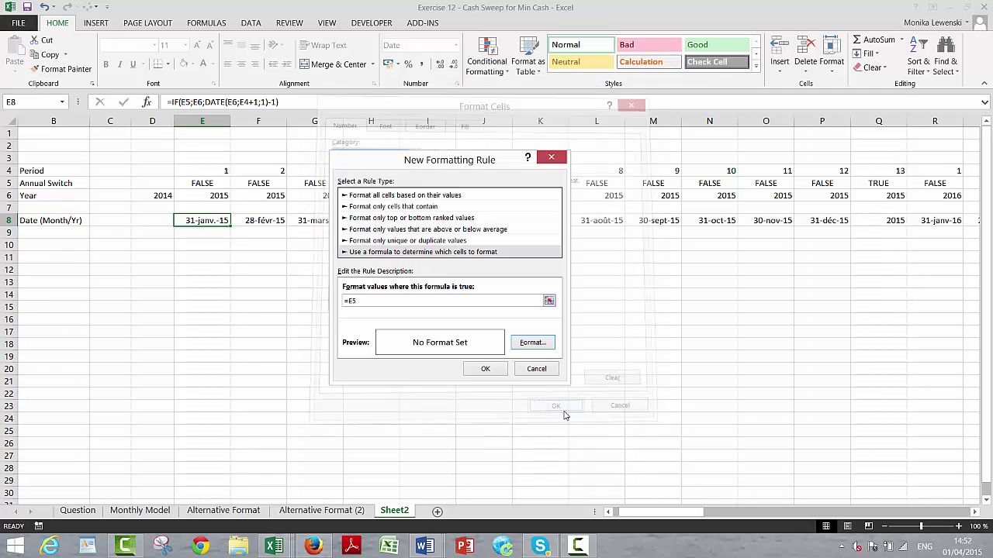
{"action": "left_click", "coordinate": [486, 369]}
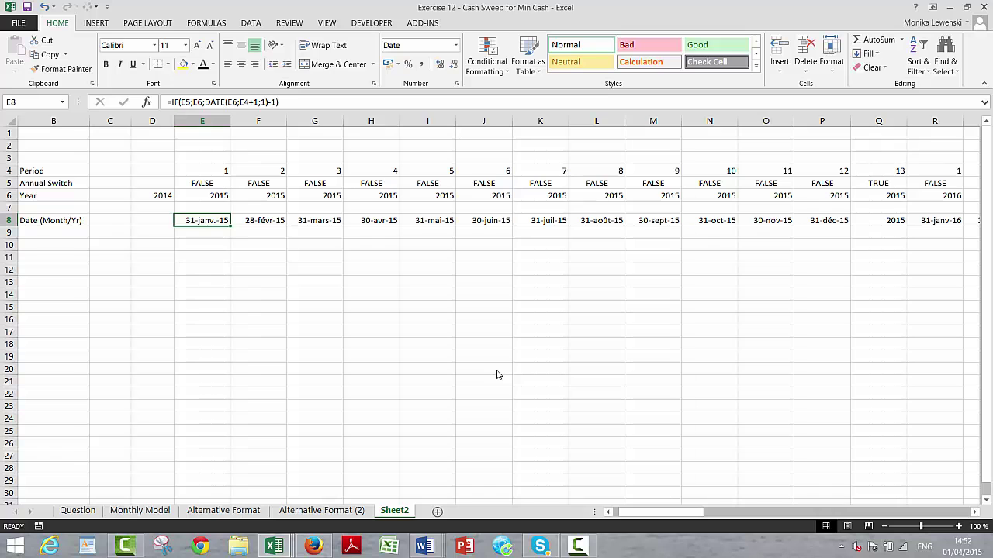
Fill E8's date formula and conditional format across all remaining periods of row 8.
{"action": "key", "text": "ctrl+shift+Right"}
{"action": "key", "text": "Right"}
{"action": "key", "text": "Right"}
{"action": "key", "text": "Right"}
Check along the Date (Month/Yr) row how the monthly columns and each period 13 column are displayed through 2018.
{"action": "key", "text": "Right"}
{"action": "key", "text": "Right"}
{"action": "key", "text": "Right"}
{"action": "key", "text": "Right"}
{"action": "key", "text": "Right"}
{"action": "key", "text": "Right"}
{"action": "key", "text": "Right"}
{"action": "key", "text": "Right"}
{"action": "key", "text": "Right"}
{"action": "key", "text": "Right"}
{"action": "key", "text": "Right"}
{"action": "key", "text": "Right"}
{"action": "key", "text": "Right"}
{"action": "key", "text": "Right"}
{"action": "key", "text": "Right"}
{"action": "key", "text": "Right"}
{"action": "key", "text": "Right"}
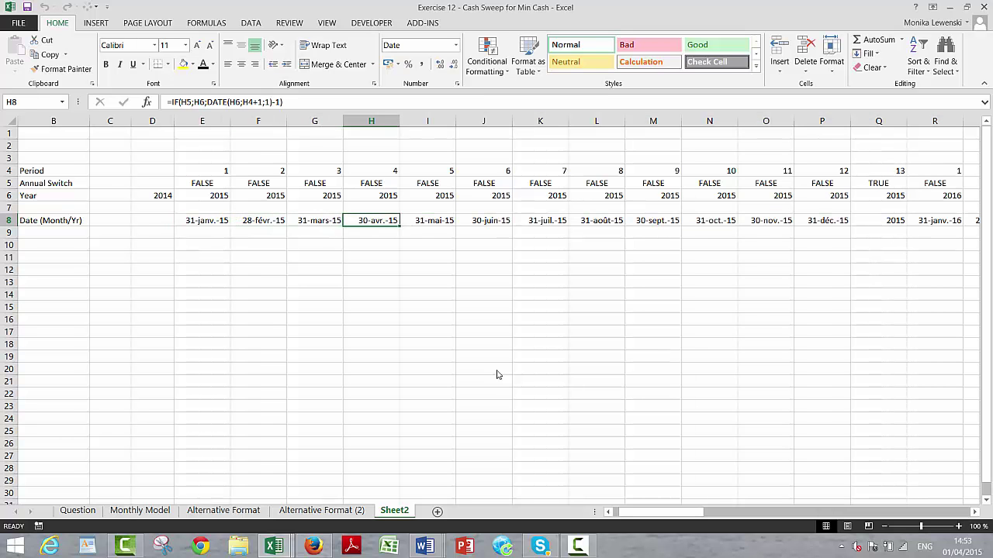
{"action": "key", "text": "Right"}
{"action": "key", "text": "Right"}
{"action": "key", "text": "Right"}
{"action": "key", "text": "Right"}
{"action": "key", "text": "Right"}
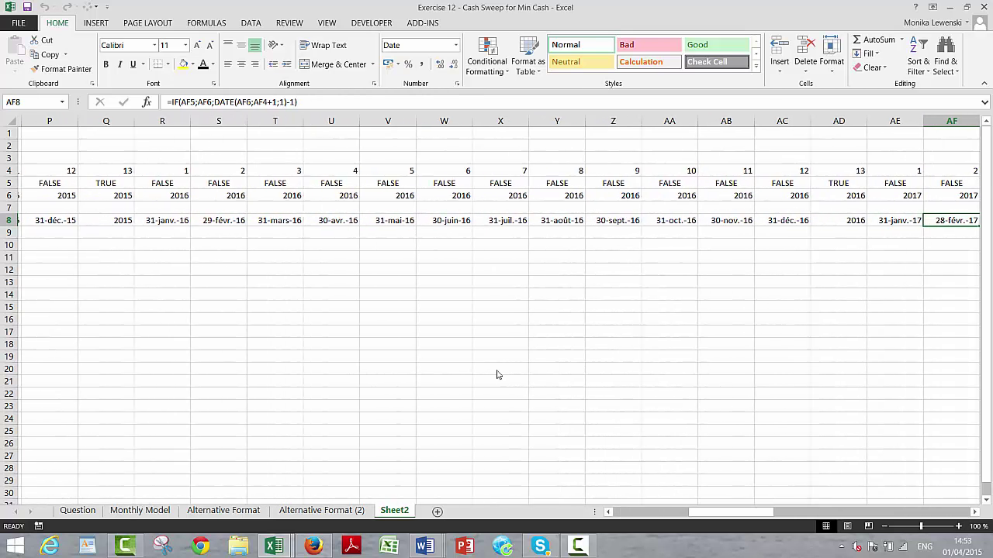
{"action": "key", "text": "Right"}
{"action": "key", "text": "Right"}
{"action": "key", "text": "Right"}
{"action": "key", "text": "Right"}
{"action": "key", "text": "Right"}
{"action": "key", "text": "Right"}
{"action": "key", "text": "Right"}
{"action": "key", "text": "Right"}
{"action": "key", "text": "Right"}
{"action": "key", "text": "Right"}
{"action": "key", "text": "Right"}
{"action": "key", "text": "Right"}
{"action": "key", "text": "Right"}
{"action": "key", "text": "Right"}
{"action": "key", "text": "Right"}
{"action": "key", "text": "Right"}
{"action": "key", "text": "Right"}
{"action": "key", "text": "Right"}
{"action": "key", "text": "Right"}
{"action": "key", "text": "Right"}
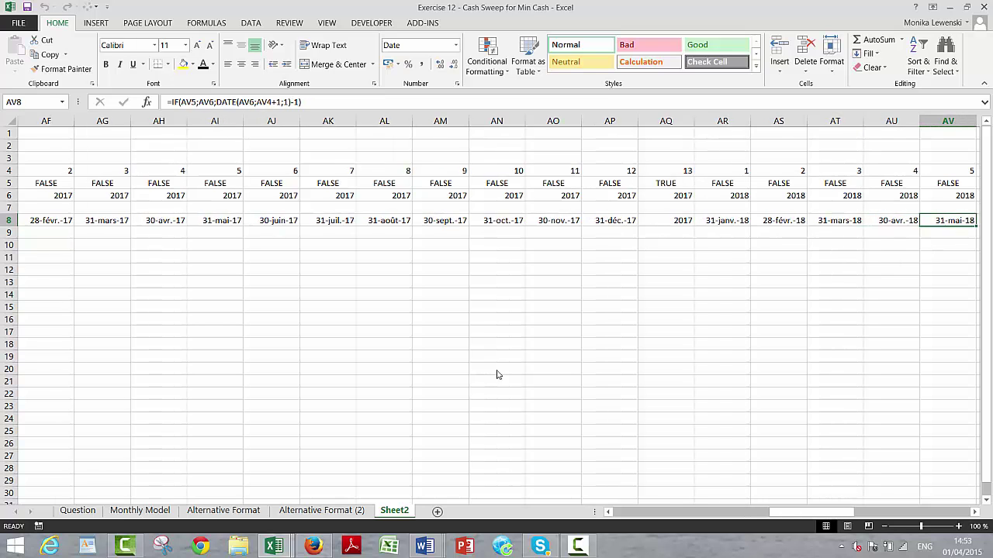
{"action": "key", "text": "Right"}
{"action": "key", "text": "Right"}
{"action": "key", "text": "Right"}
{"action": "key", "text": "Right"}
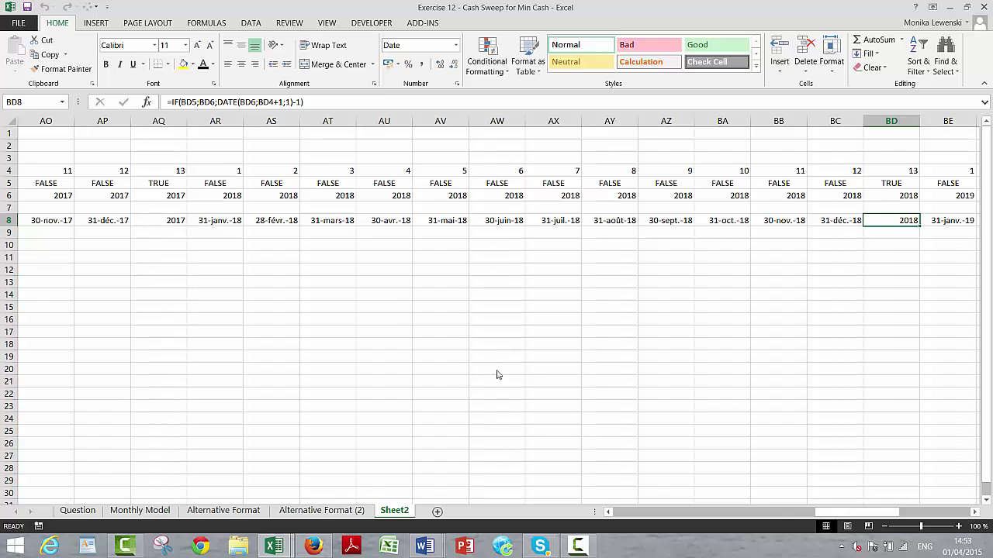
Delete the three empty rows above the Period row.
{"action": "key", "text": "ctrl+Left"}
{"action": "key", "text": "Left"}
{"action": "key", "text": "Left"}
{"action": "key", "text": "Left"}
{"action": "key", "text": "Left"}
{"action": "key", "text": "Down"}
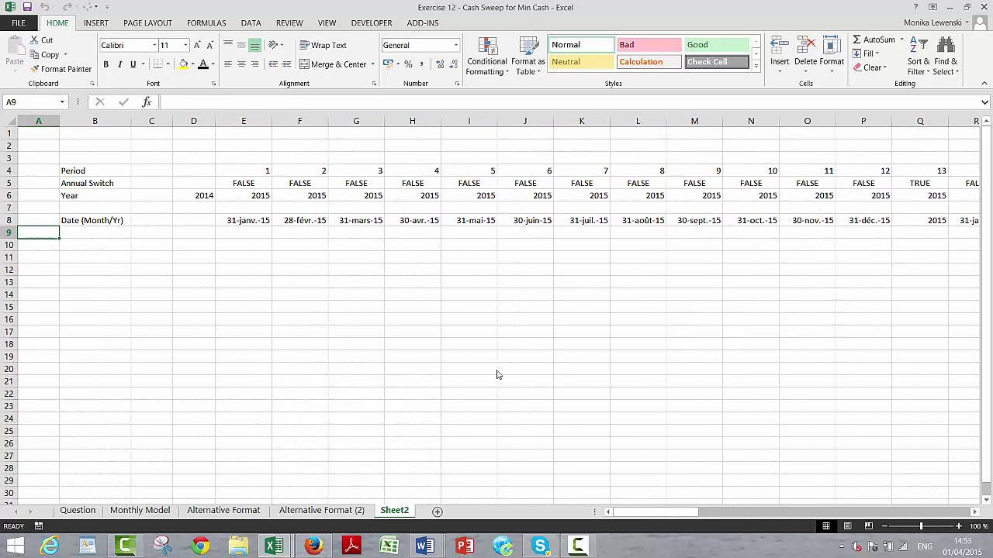
{"action": "key", "text": "Up"}
{"action": "key", "text": "Up"}
{"action": "key", "text": "Up"}
{"action": "key", "text": "Up"}
{"action": "key", "text": "Up"}
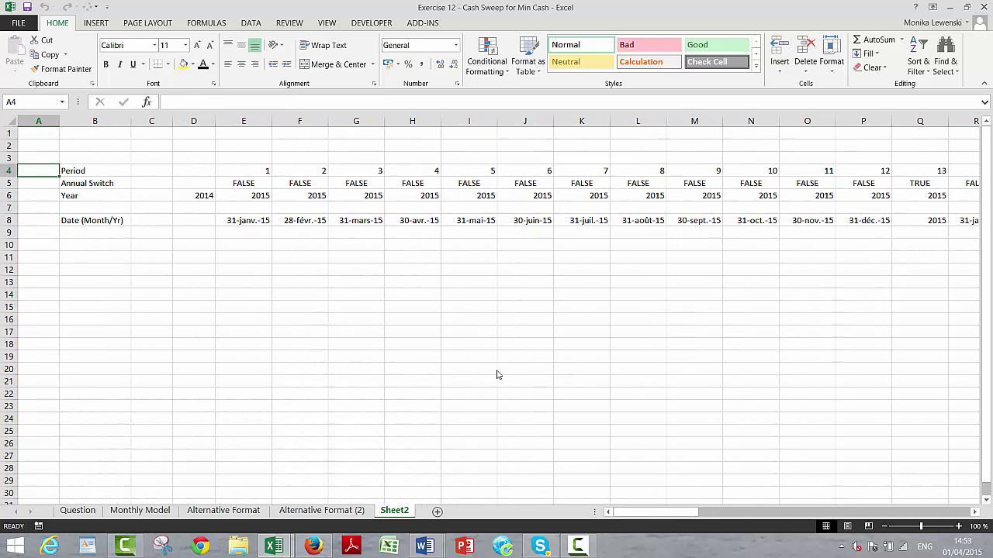
{"action": "key", "text": "Up"}
{"action": "key", "text": "Up"}
{"action": "key", "text": "Up"}
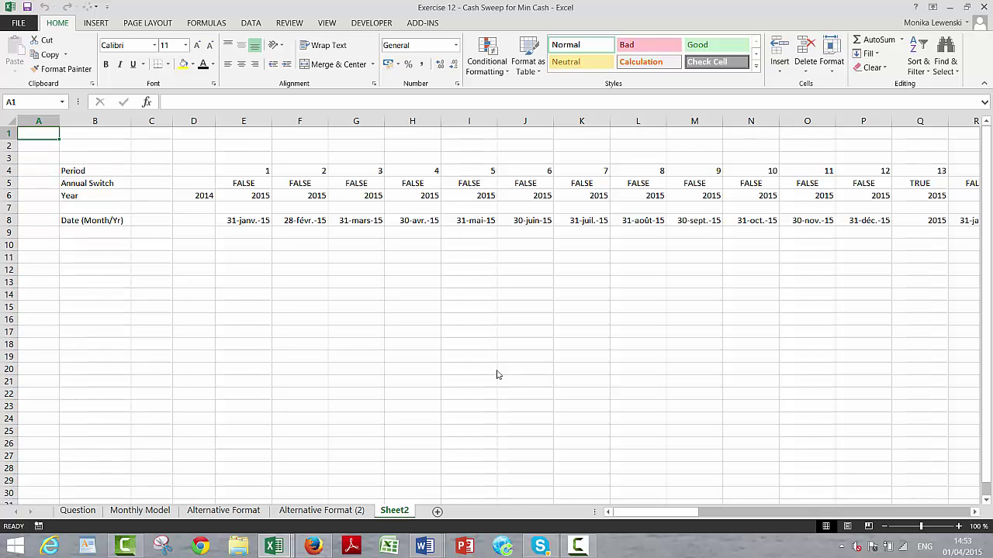
{"action": "key", "text": "shift+space"}
{"action": "key", "text": "shift+Down"}
{"action": "key", "text": "shift+Down"}
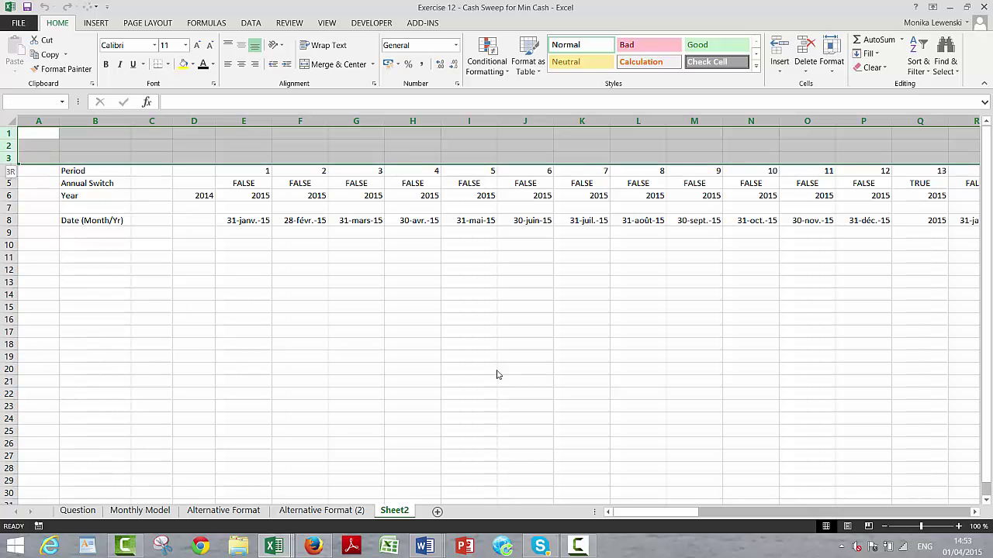
{"action": "key", "text": "ctrl+minus"}
{"action": "key", "text": "Down"}
{"action": "key", "text": "Down"}
{"action": "key", "text": "Down"}
{"action": "key", "text": "Down"}
{"action": "key", "text": "Down"}
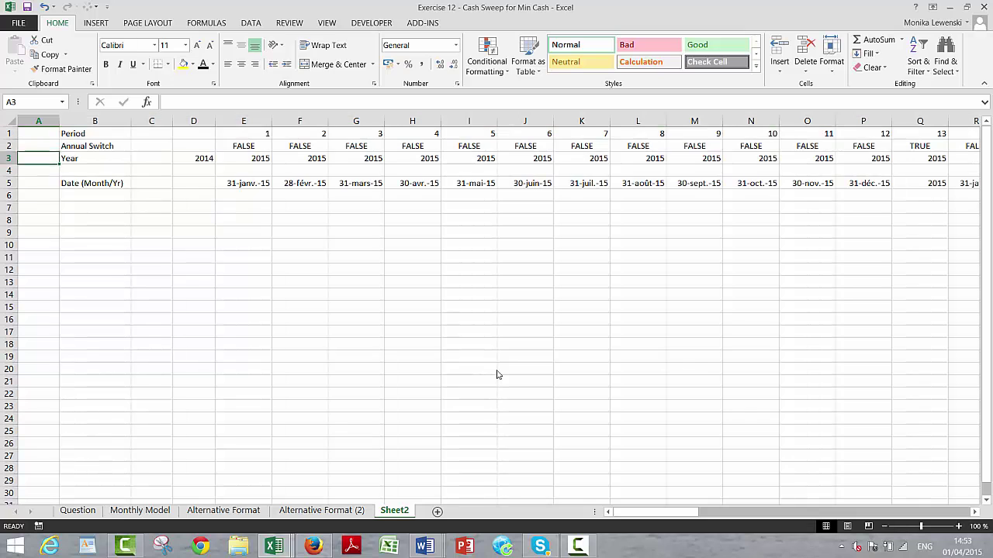
{"action": "key", "text": "Right"}
{"action": "key", "text": "Right"}
{"action": "key", "text": "Right"}
{"action": "key", "text": "Right"}
{"action": "key", "text": "Left"}
{"action": "key", "text": "Left"}
{"action": "key", "text": "Left"}
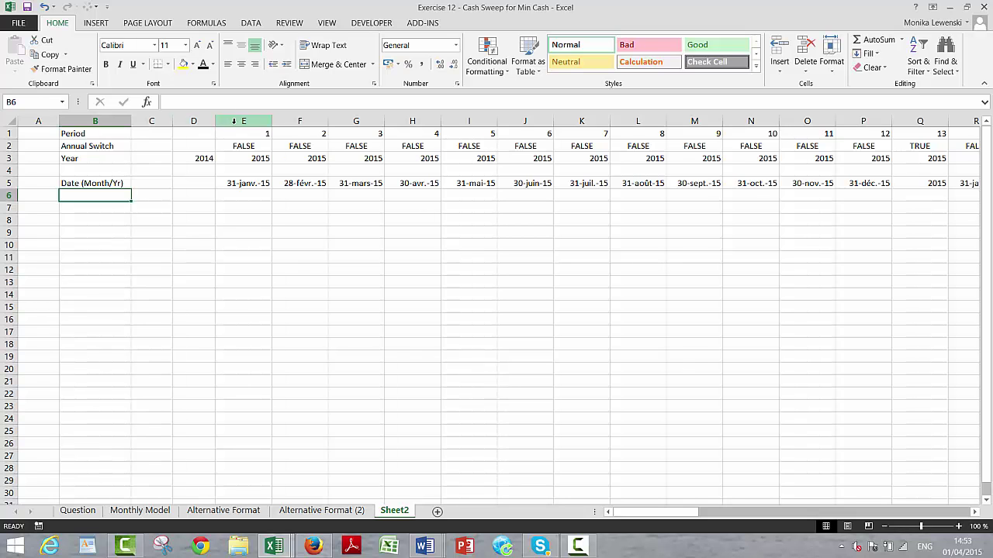
Start a formula-based conditional formatting rule for all period columns, E through BQ, using =E$2 as the condition.
{"action": "left_click", "coordinate": [232, 121]}
{"action": "key", "text": "ctrl+shift+Right"}
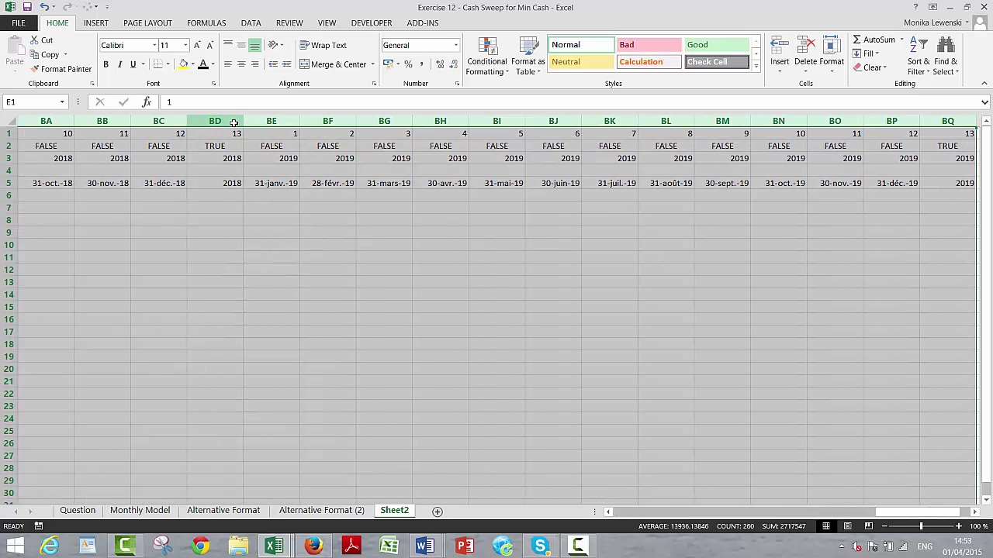
{"action": "left_click", "coordinate": [486, 56]}
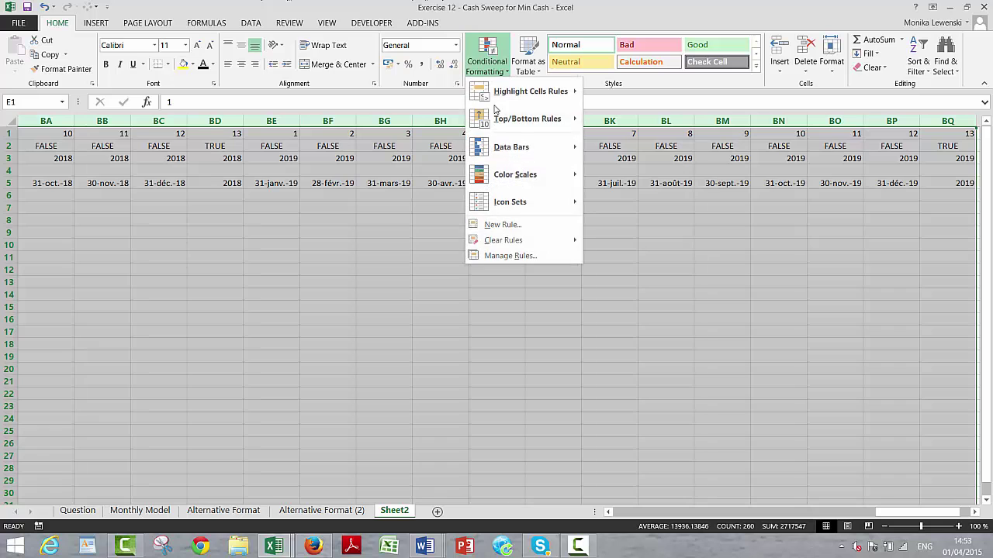
{"action": "left_click", "coordinate": [502, 224]}
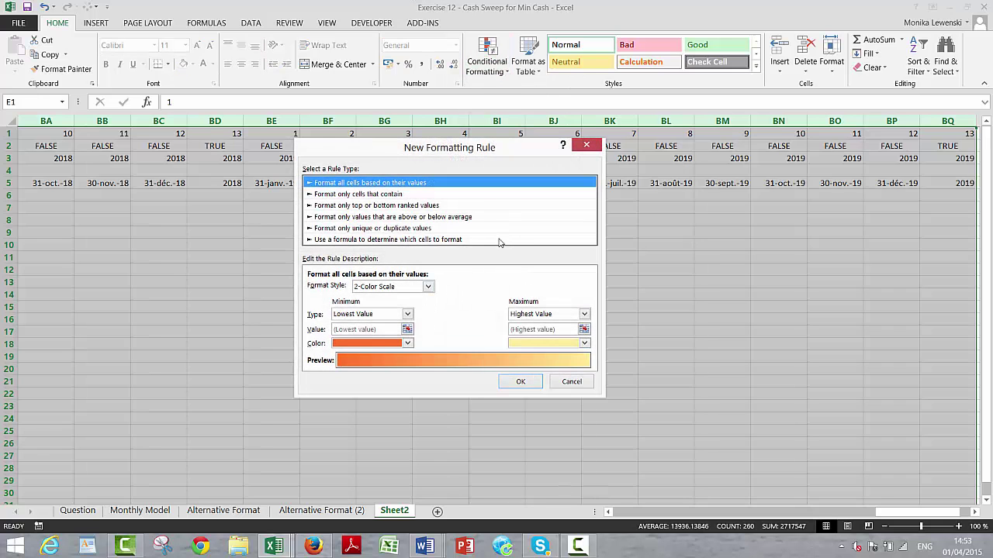
{"action": "left_click", "coordinate": [470, 240]}
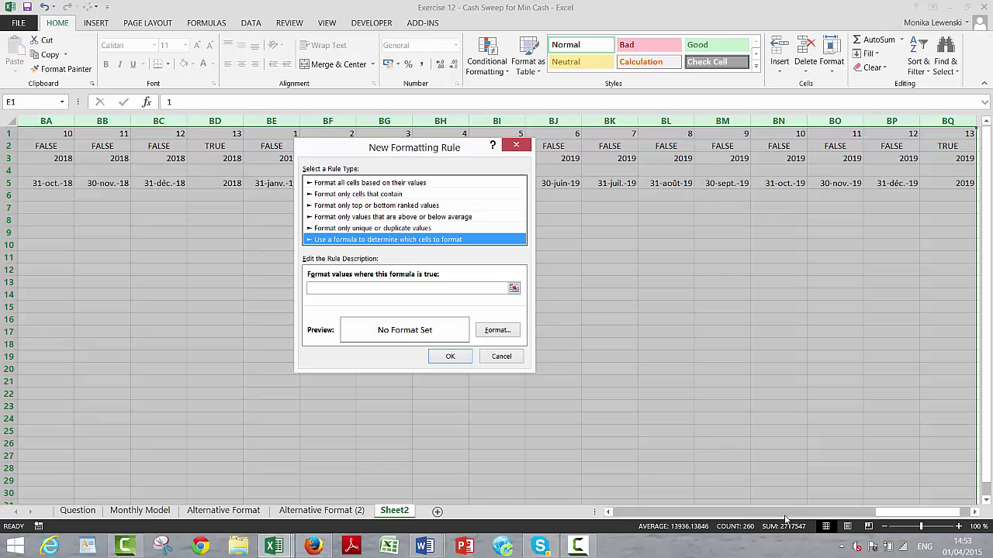
{"action": "left_click", "coordinate": [515, 289]}
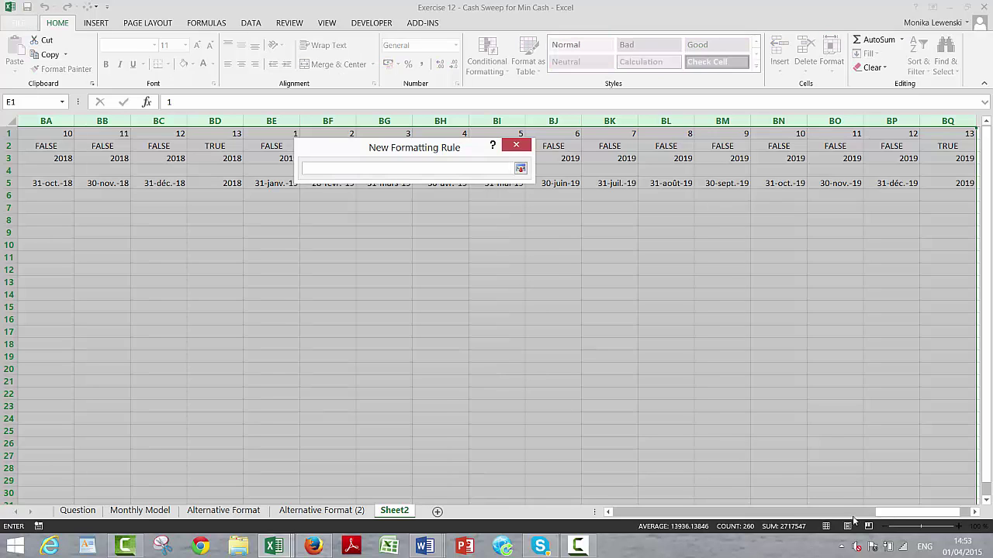
{"action": "left_click_drag", "start_coordinate": [893, 514], "coordinate": [594, 486]}
{"action": "left_click", "coordinate": [582, 481]}
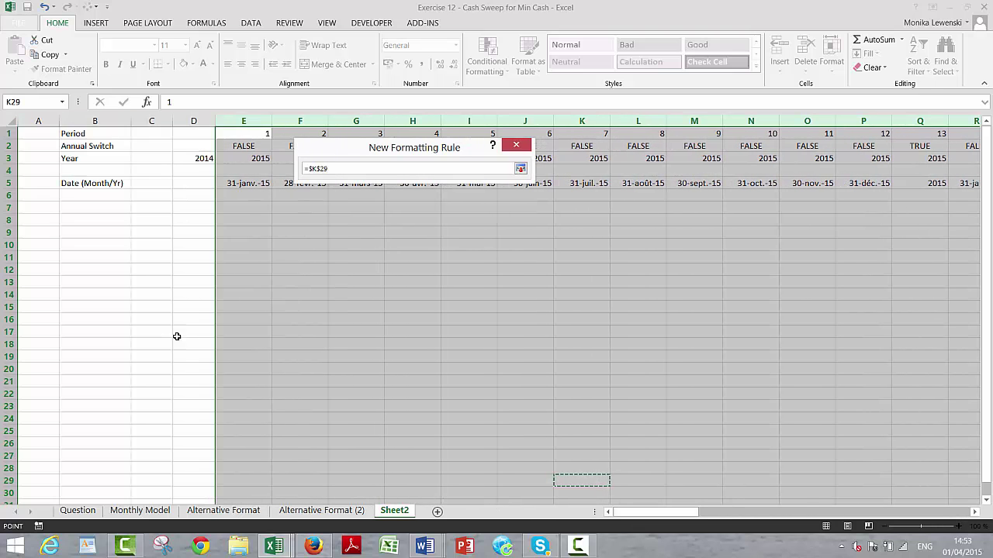
{"action": "left_click", "coordinate": [245, 146]}
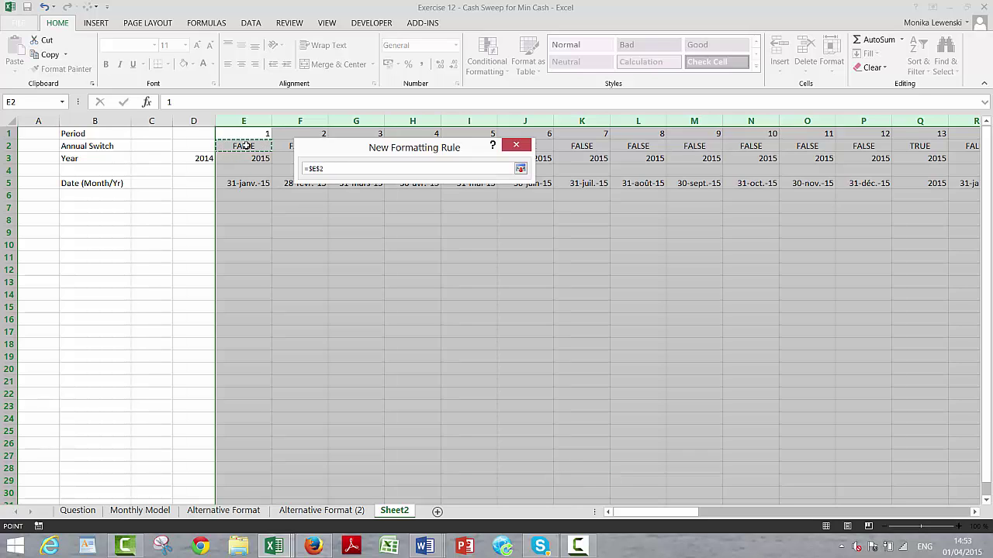
{"action": "key", "text": "F4"}
{"action": "key", "text": "Return"}
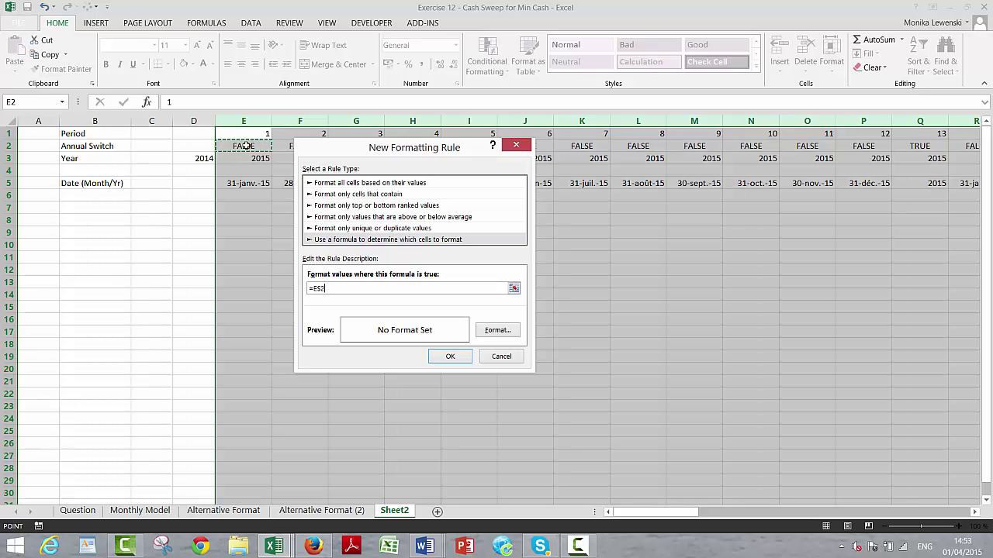
Give the rule the lightest blue background fill and apply it to the period columns.
{"action": "left_click", "coordinate": [498, 332]}
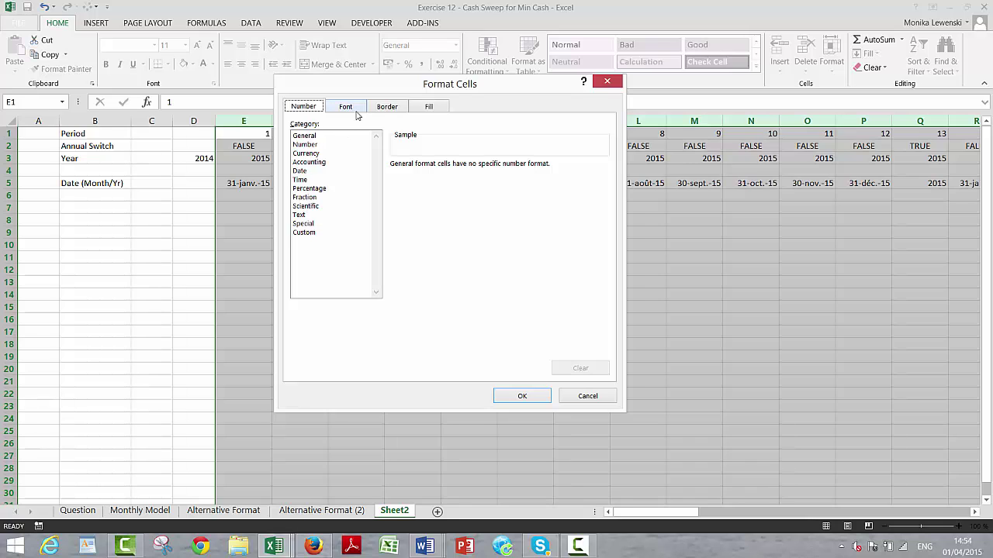
{"action": "left_click", "coordinate": [429, 107]}
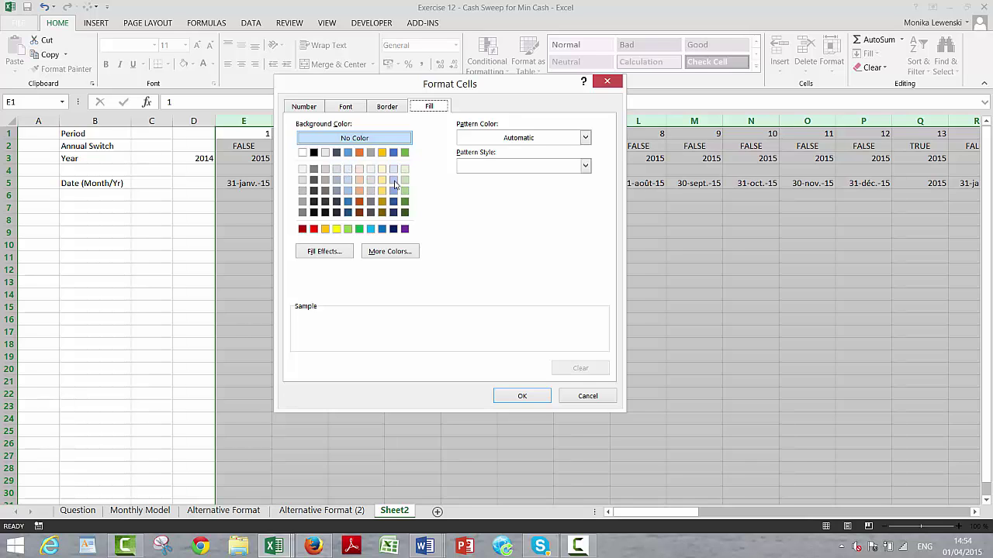
{"action": "left_click", "coordinate": [347, 169]}
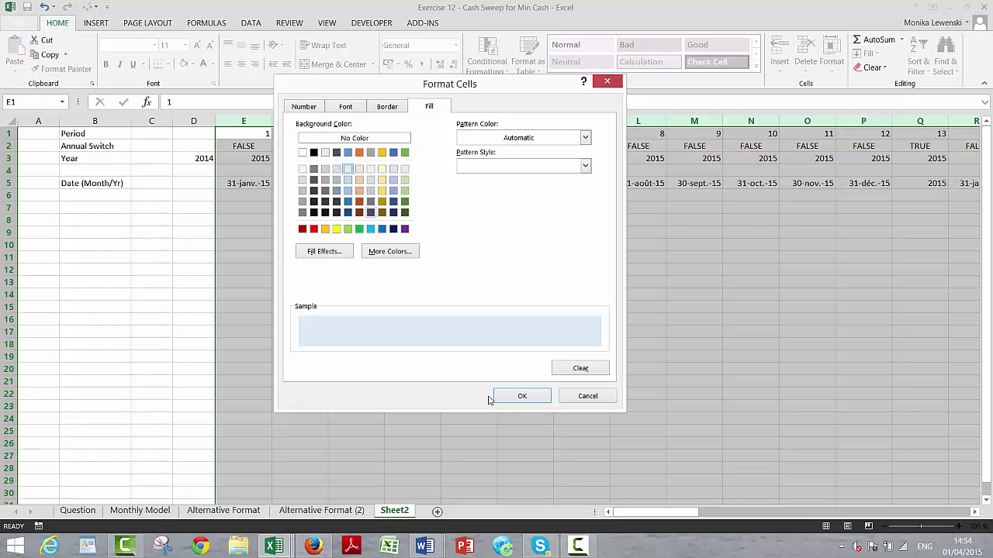
{"action": "left_click", "coordinate": [520, 397]}
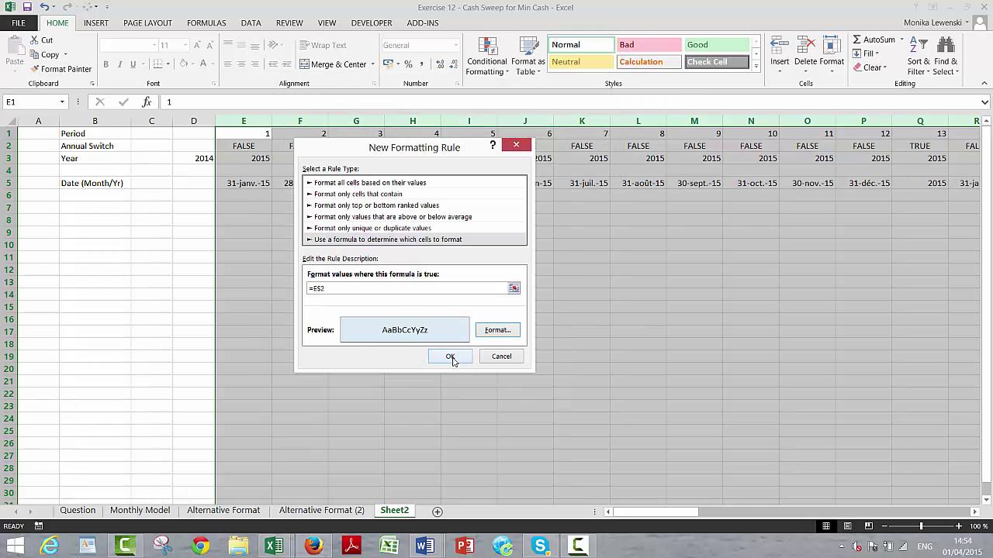
{"action": "left_click", "coordinate": [450, 357]}
Check the shading of the annual columns across the whole timeline through the end of 2019.
{"action": "key", "text": "Right"}
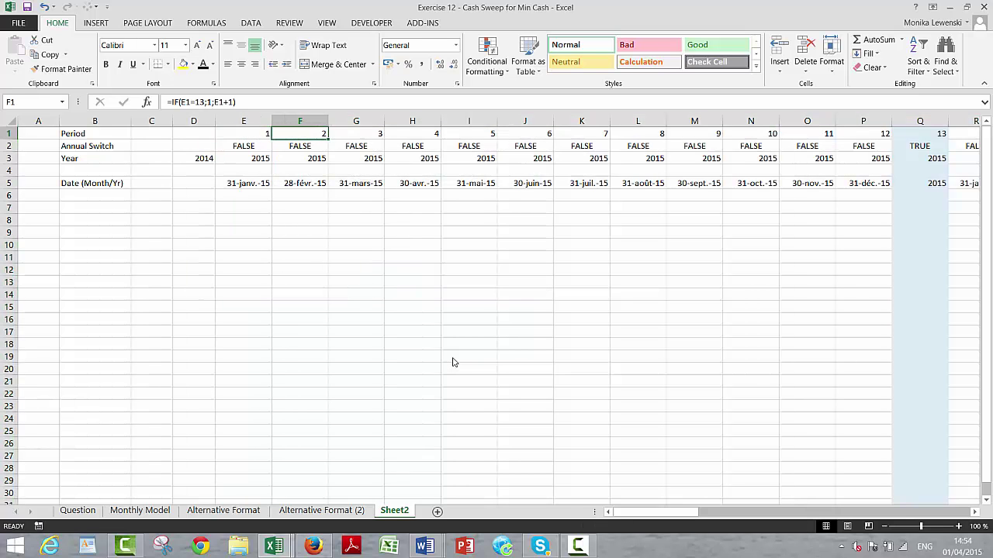
{"action": "key", "text": "Right"}
{"action": "key", "text": "Right"}
{"action": "key", "text": "Right"}
{"action": "key", "text": "Right"}
{"action": "key", "text": "Right"}
{"action": "key", "text": "Right"}
{"action": "key", "text": "Right"}
{"action": "key", "text": "Right"}
{"action": "key", "text": "Right"}
{"action": "key", "text": "Right"}
{"action": "key", "text": "Right"}
{"action": "key", "text": "Right"}
{"action": "key", "text": "Right"}
{"action": "key", "text": "Right"}
{"action": "key", "text": "Right"}
{"action": "key", "text": "Right"}
{"action": "key", "text": "Right"}
{"action": "key", "text": "Right"}
{"action": "key", "text": "Right"}
{"action": "key", "text": "Right"}
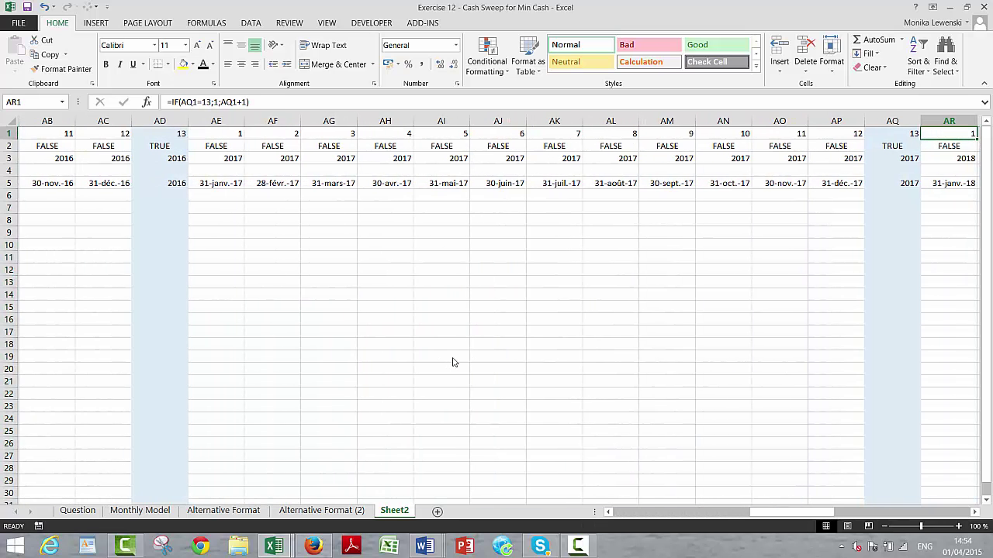
{"action": "key", "text": "Right"}
{"action": "key", "text": "Right"}
{"action": "key", "text": "Right"}
{"action": "key", "text": "Right"}
{"action": "key", "text": "Right"}
{"action": "key", "text": "Right"}
{"action": "key", "text": "Right"}
{"action": "key", "text": "Right"}
{"action": "key", "text": "Right"}
{"action": "key", "text": "Right"}
{"action": "key", "text": "Right"}
{"action": "key", "text": "Right"}
{"action": "key", "text": "Right"}
{"action": "key", "text": "Right"}
{"action": "key", "text": "Right"}
{"action": "key", "text": "Right"}
{"action": "key", "text": "Right"}
{"action": "key", "text": "Right"}
{"action": "key", "text": "Right"}
{"action": "key", "text": "Right"}
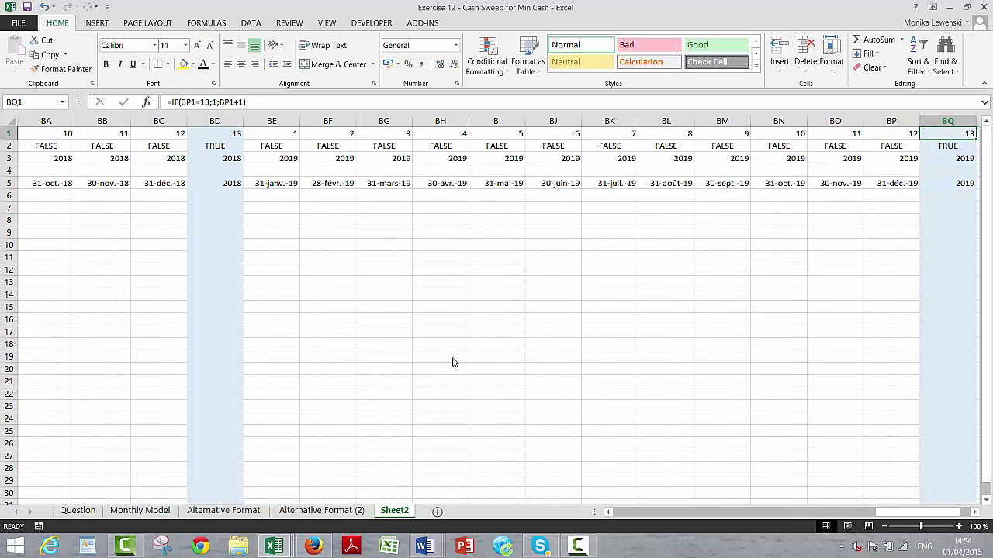
{"action": "key", "text": "Right"}
{"action": "key", "text": "Right"}
{"action": "key", "text": "Right"}
{"action": "key", "text": "Right"}
{"action": "key", "text": "Right"}
{"action": "key", "text": "Right"}
{"action": "key", "text": "Right"}
{"action": "key", "text": "Right"}
{"action": "key", "text": "Right"}
{"action": "key", "text": "Right"}
{"action": "key", "text": "Right"}
{"action": "key", "text": "Right"}
{"action": "key", "text": "Left"}
{"action": "key", "text": "Left"}
{"action": "key", "text": "Left"}
{"action": "key", "text": "Left"}
{"action": "key", "text": "Left"}
{"action": "key", "text": "Left"}
{"action": "key", "text": "Left"}
{"action": "key", "text": "Left"}
{"action": "key", "text": "Left"}
{"action": "key", "text": "Left"}
{"action": "key", "text": "Left"}
{"action": "key", "text": "Left"}
{"action": "key", "text": "Left"}
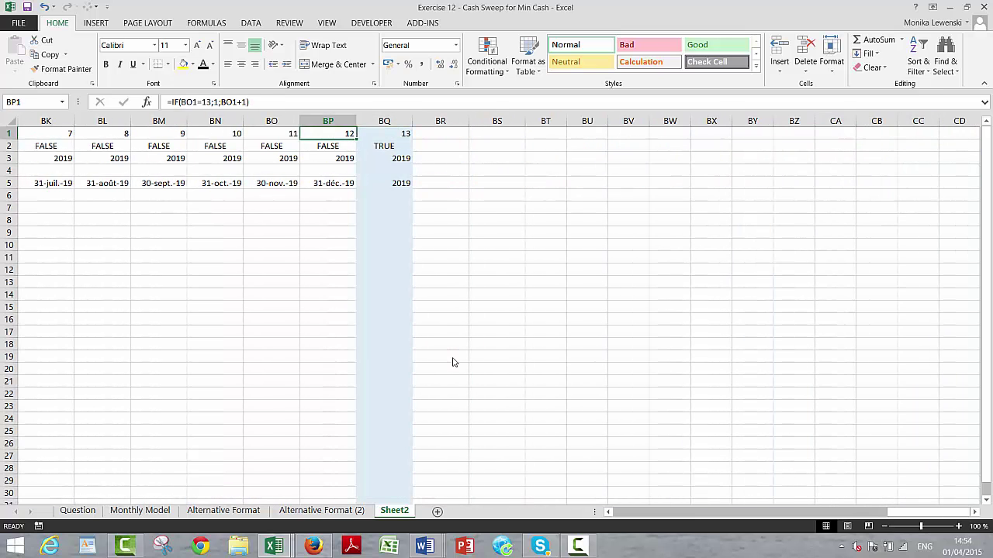
{"action": "key", "text": "Left"}
{"action": "key", "text": "Left"}
{"action": "key", "text": "Left"}
{"action": "key", "text": "Left"}
{"action": "key", "text": "Left"}
{"action": "key", "text": "Left"}
{"action": "key", "text": "Left"}
{"action": "key", "text": "Left"}
{"action": "key", "text": "Left"}
{"action": "key", "text": "Left"}
{"action": "key", "text": "Left"}
{"action": "key", "text": "Left"}
{"action": "key", "text": "Left"}
{"action": "key", "text": "Left"}
{"action": "key", "text": "Left"}
{"action": "key", "text": "Left"}
{"action": "key", "text": "Left"}
{"action": "key", "text": "Left"}
{"action": "key", "text": "Left"}
{"action": "key", "text": "Left"}
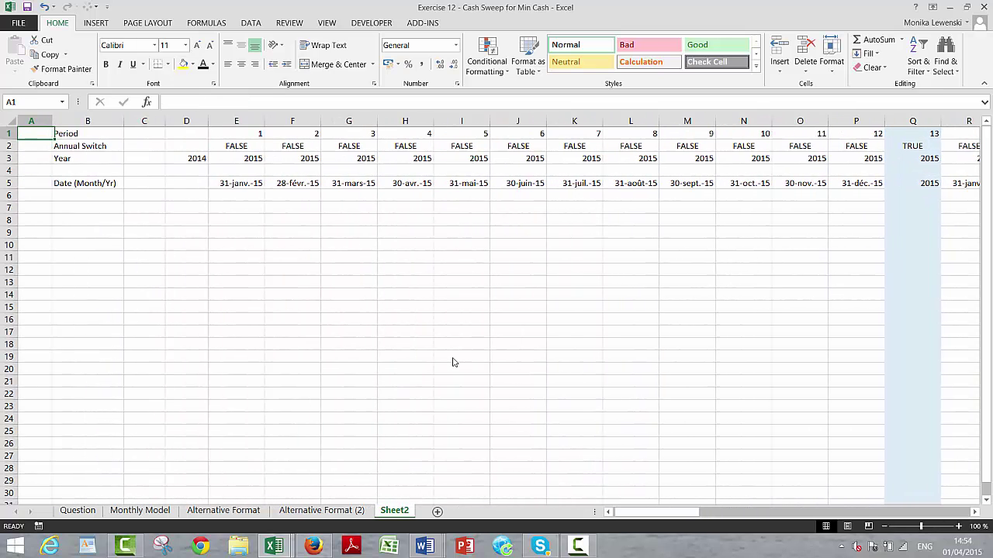
{"action": "key", "text": "Right"}
{"action": "key", "text": "Right"}
{"action": "key", "text": "Right"}
{"action": "key", "text": "Right"}
{"action": "key", "text": "Left"}
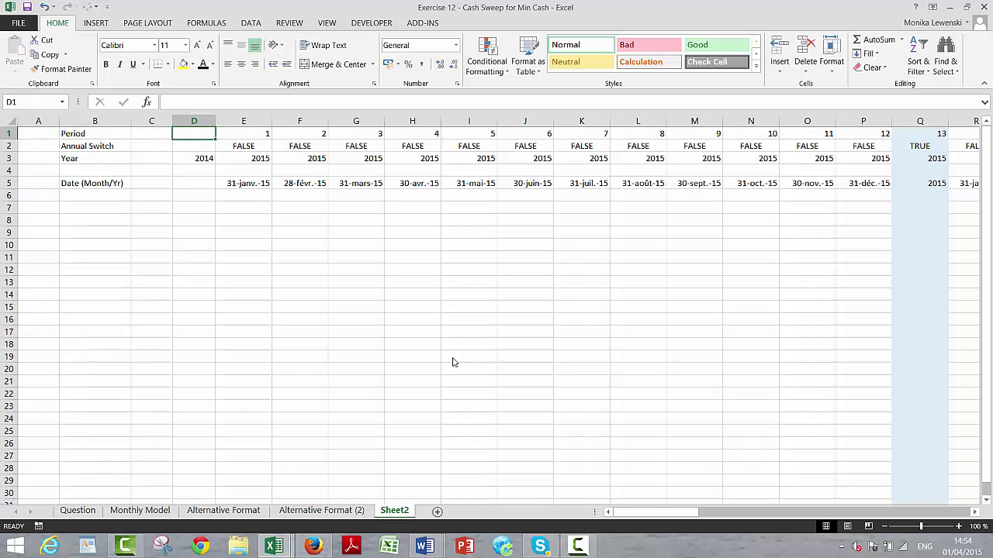
{"action": "key", "text": "Right"}
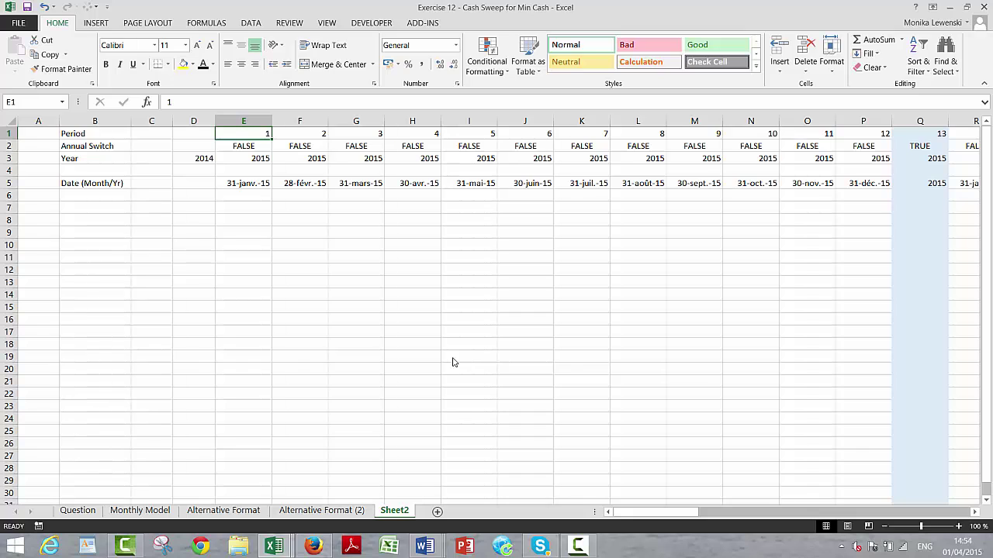
Enter the row label "Month Col Num" in B7, below the Date (Month/Yr) row.
{"action": "key", "text": "Down"}
{"action": "key", "text": "Down"}
{"action": "key", "text": "Down"}
{"action": "key", "text": "Down"}
{"action": "key", "text": "Down"}
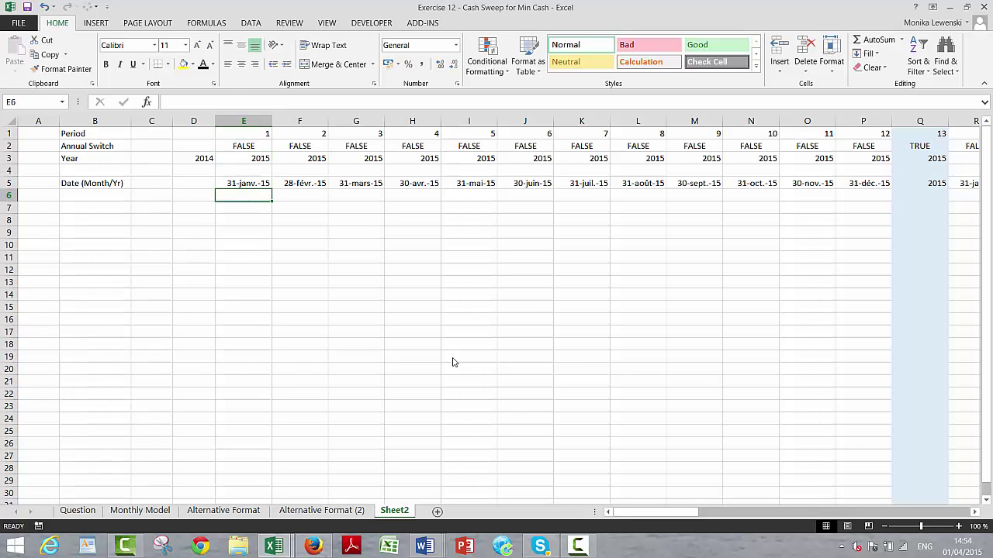
{"action": "key", "text": "Left"}
{"action": "key", "text": "Left"}
{"action": "key", "text": "Left"}
{"action": "key", "text": "Left"}
{"action": "key", "text": "Right"}
{"action": "key", "text": "Right"}
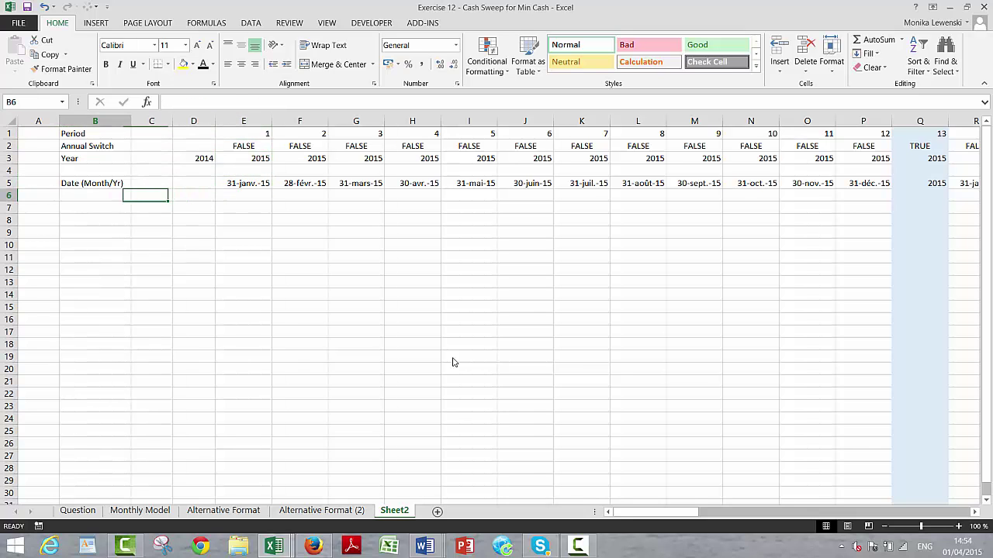
{"action": "key", "text": "Left"}
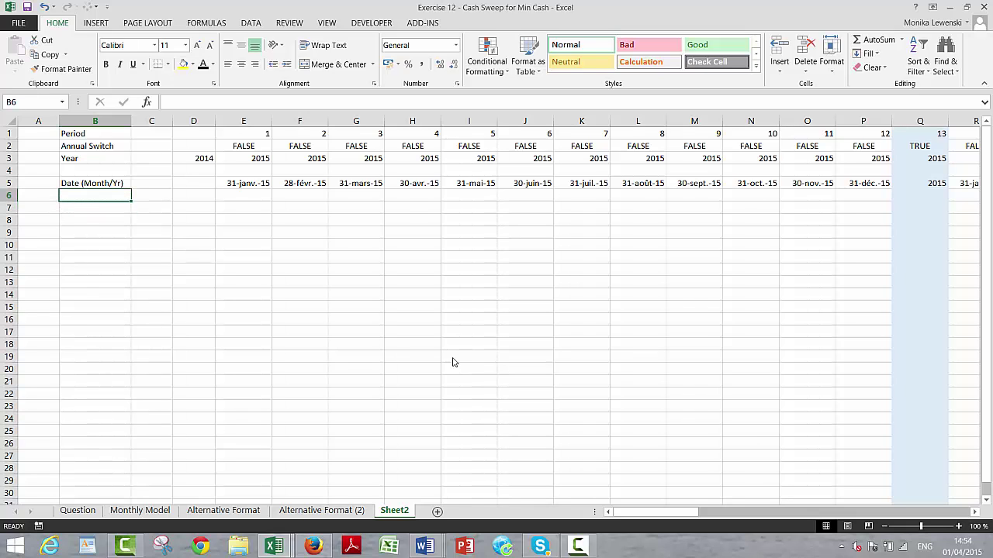
{"action": "key", "text": "Down"}
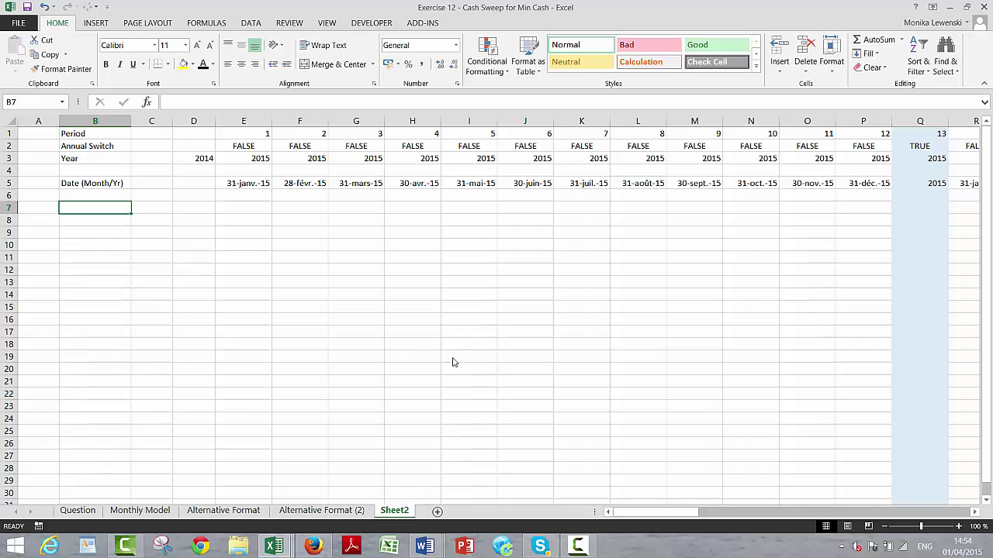
{"action": "type", "text": "C"}
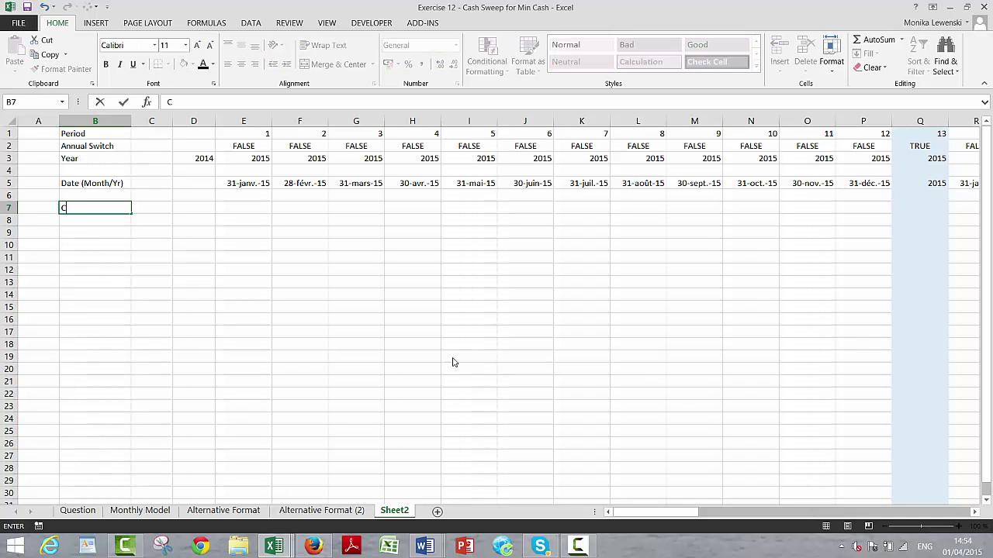
{"action": "type", "text": "inth Col Num"}
{"action": "key", "text": "Return"}
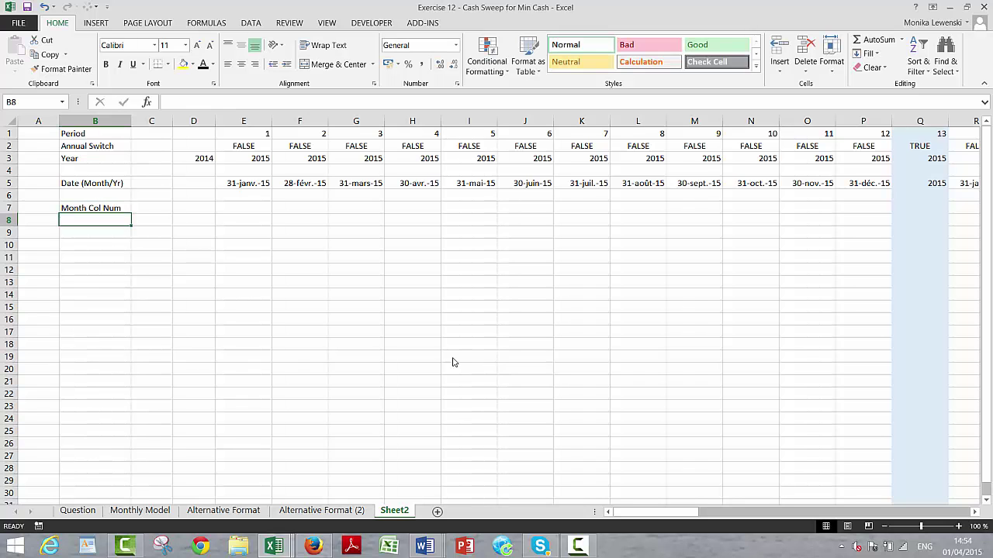
Enter =MATCH(E5;'Monthly Model'!38:38) in E7 to look up the date's column number in the Monthly Model timing row.
{"action": "key", "text": "Up"}
{"action": "key", "text": "Right"}
{"action": "key", "text": "Right"}
{"action": "key", "text": "Right"}
{"action": "type", "text": "=match("}
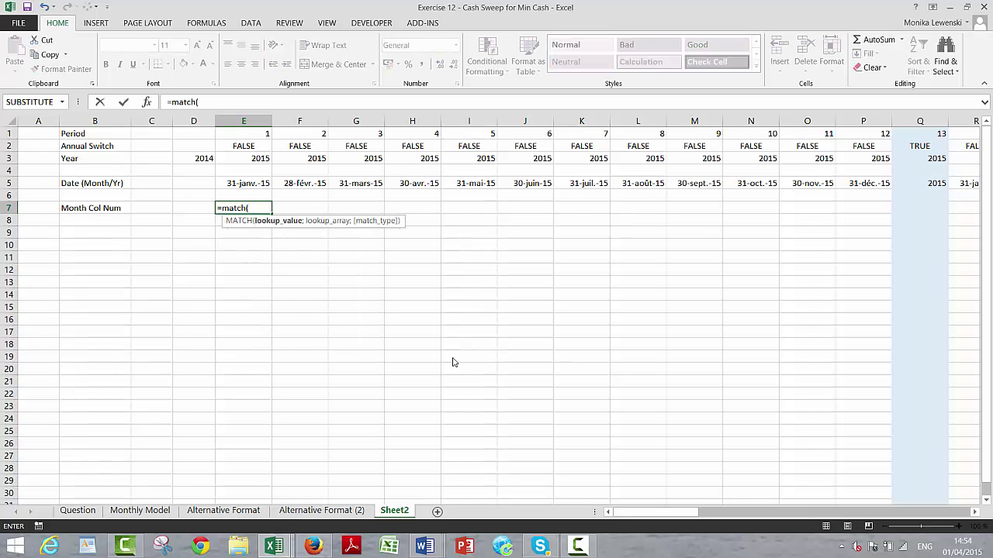
{"action": "key", "text": "Up"}
{"action": "key", "text": "Up"}
{"action": "type", "text": ";"}
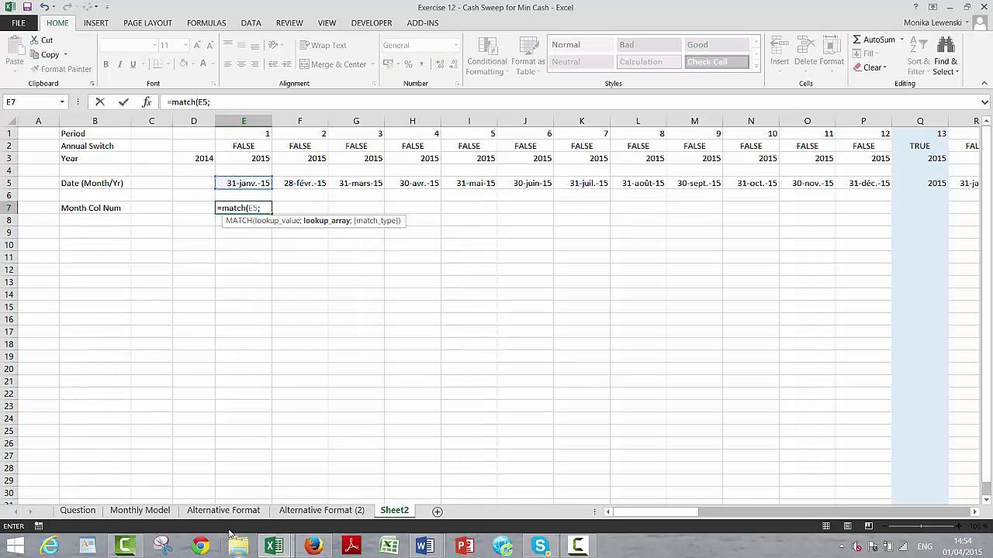
{"action": "left_click", "coordinate": [162, 512]}
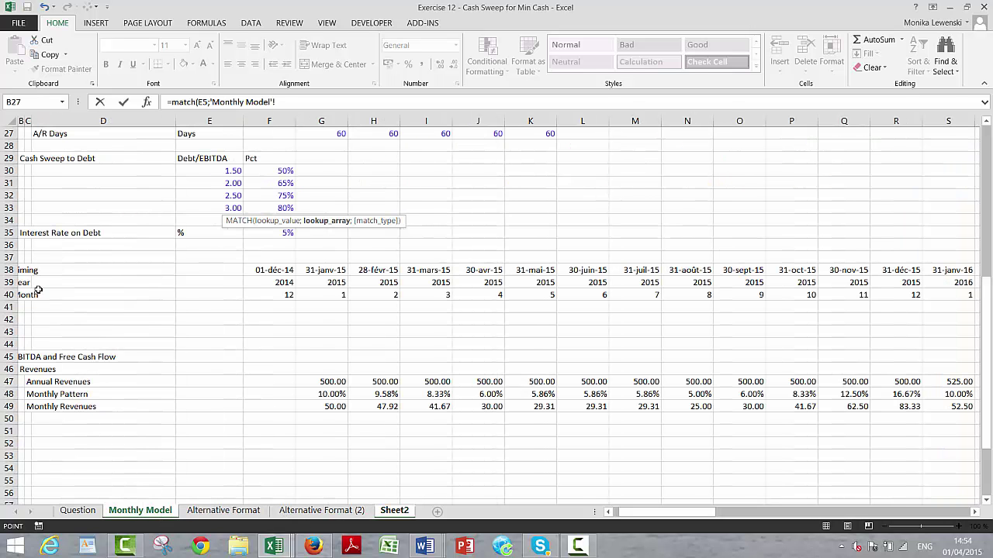
{"action": "left_click", "coordinate": [8, 270]}
{"action": "key", "text": "Return"}
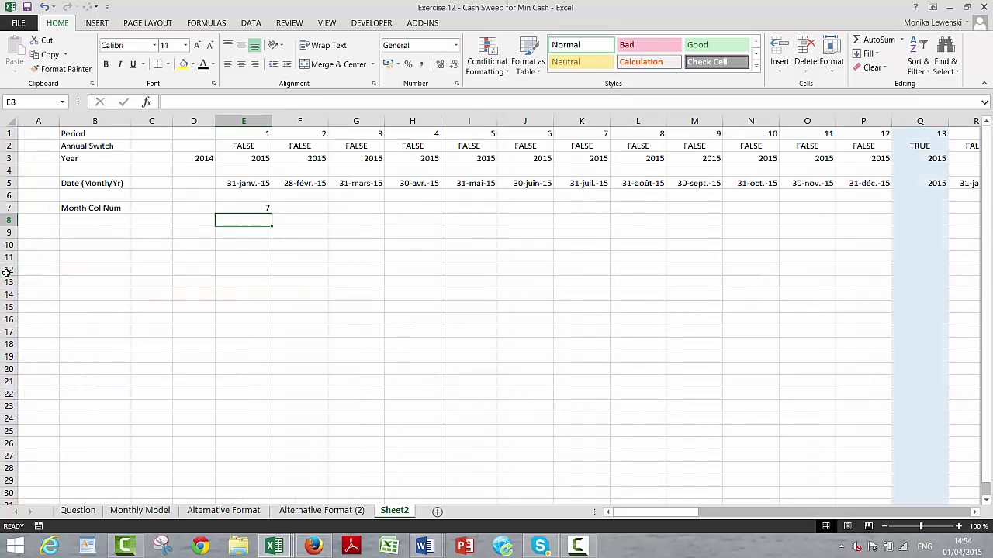
Fill E7's MATCH formula across all remaining periods of the Month Col Num row.
{"action": "key", "text": "Up"}
{"action": "key", "text": "ctrl+shift+Right"}
{"action": "key", "text": "ctrl+r"}
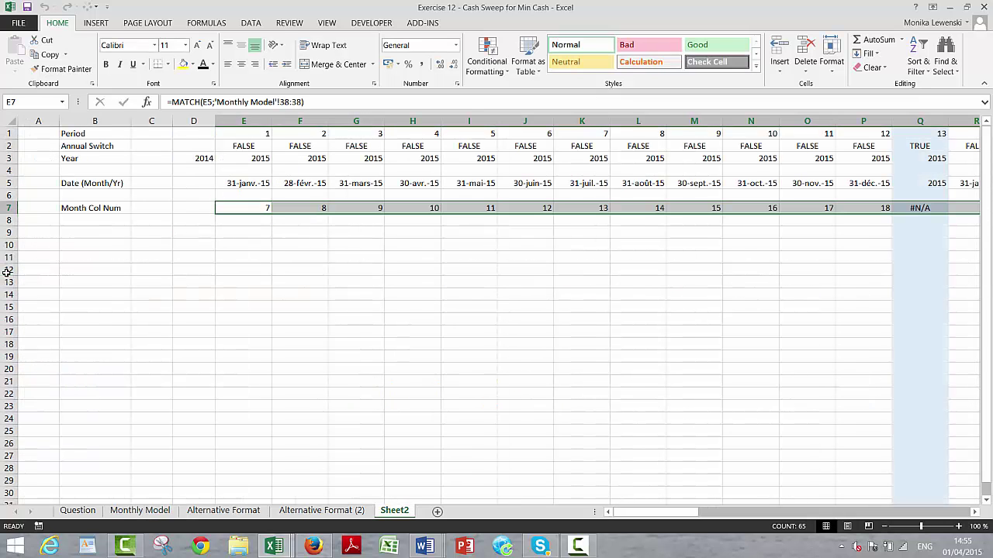
Delete the Alternative Format and Alternative Format (2) sheets.
{"action": "key", "text": "ctrl+Page_Up"}
{"action": "key", "text": "ctrl+Page_Up"}
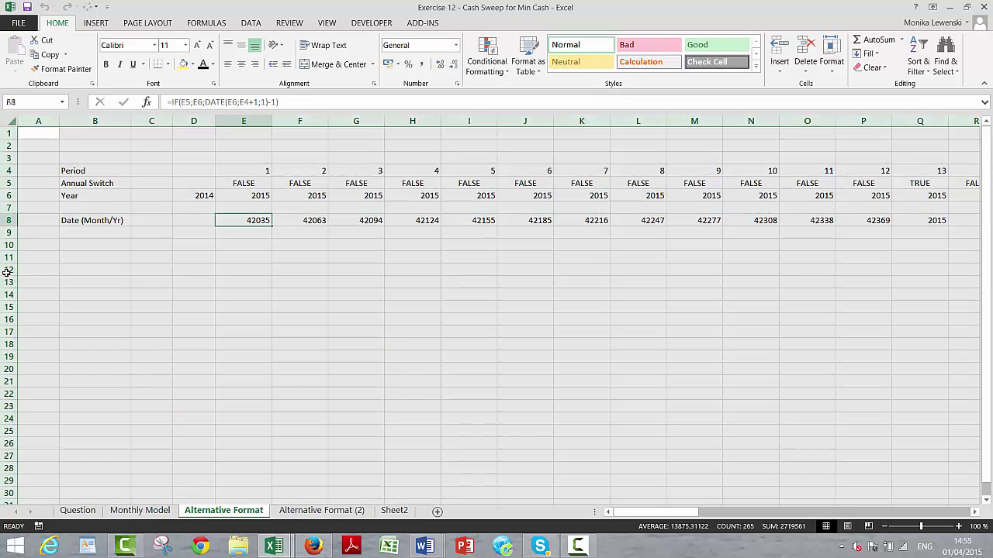
{"action": "key", "text": "alt+e"}
{"action": "key", "text": "l"}
{"action": "key", "text": "Return"}
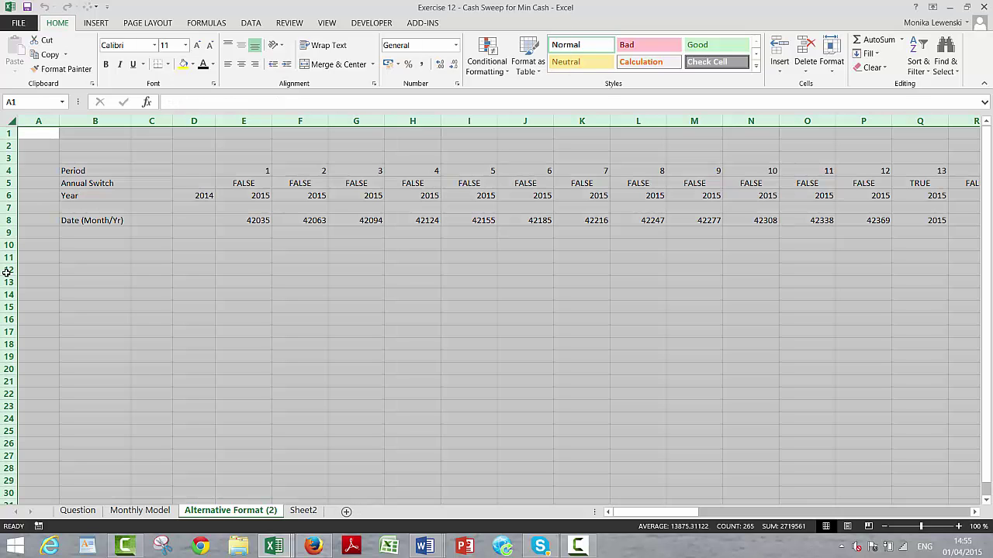
{"action": "key", "text": "alt+e"}
{"action": "key", "text": "l"}
{"action": "key", "text": "Return"}
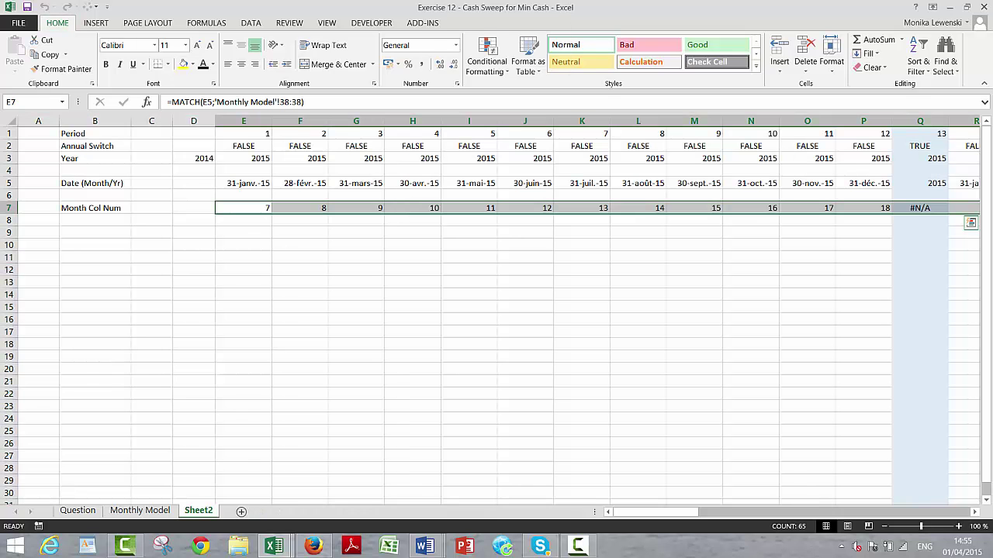
Rename Sheet2 as Alt Format.
{"action": "double_click", "coordinate": [198, 510]}
{"action": "type", "text": "A"}
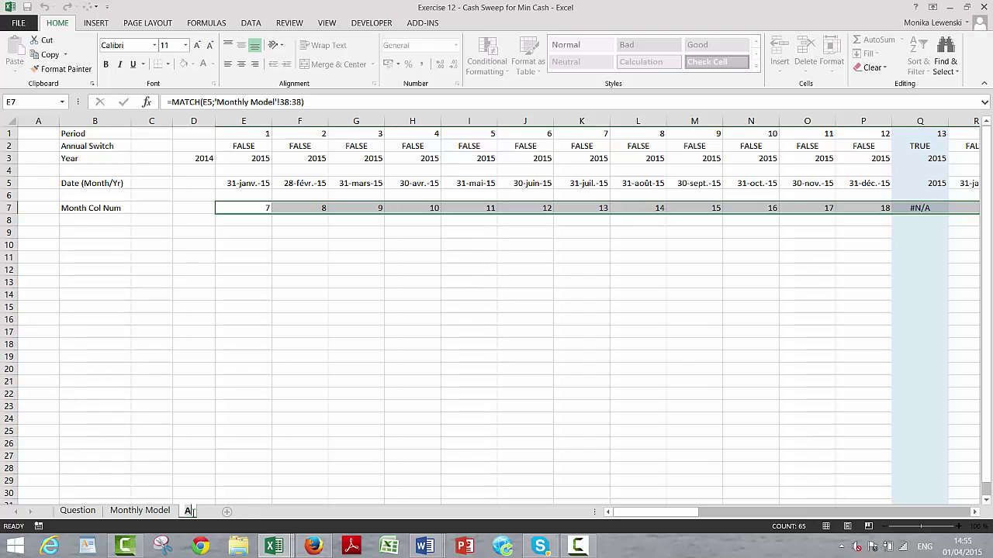
{"action": "type", "text": "lt Format"}
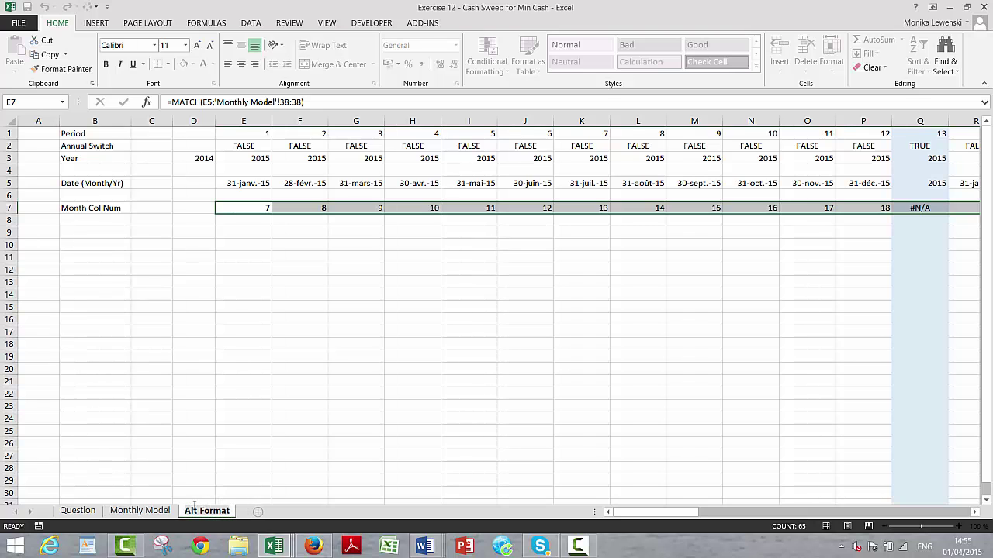
{"action": "key", "text": "Return"}
Examine the MATCH formulas and month column numbers along row 7 through the first months of 2016.
{"action": "left_click", "coordinate": [262, 242]}
{"action": "key", "text": "Left"}
{"action": "key", "text": "Up"}
{"action": "key", "text": "Up"}
{"action": "key", "text": "Up"}
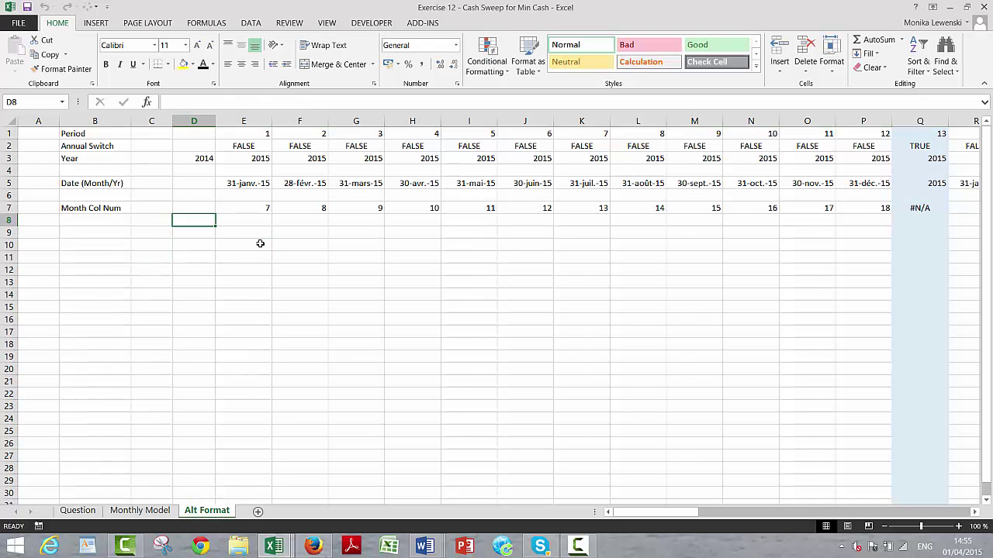
{"action": "type", "text": "=MATCH(D5;'Monthly Model'!38:38)"}
{"action": "key", "text": "Right"}
{"action": "key", "text": "Right"}
{"action": "key", "text": "Right"}
{"action": "key", "text": "Right"}
{"action": "key", "text": "Right"}
{"action": "key", "text": "Right"}
{"action": "key", "text": "Right"}
{"action": "key", "text": "Right"}
{"action": "key", "text": "Right"}
{"action": "key", "text": "Right"}
{"action": "key", "text": "Right"}
{"action": "key", "text": "Right"}
{"action": "key", "text": "Right"}
{"action": "key", "text": "Right"}
{"action": "key", "text": "Right"}
{"action": "key", "text": "Right"}
{"action": "key", "text": "Right"}
{"action": "key", "text": "Right"}
{"action": "key", "text": "Right"}
{"action": "key", "text": "Right"}
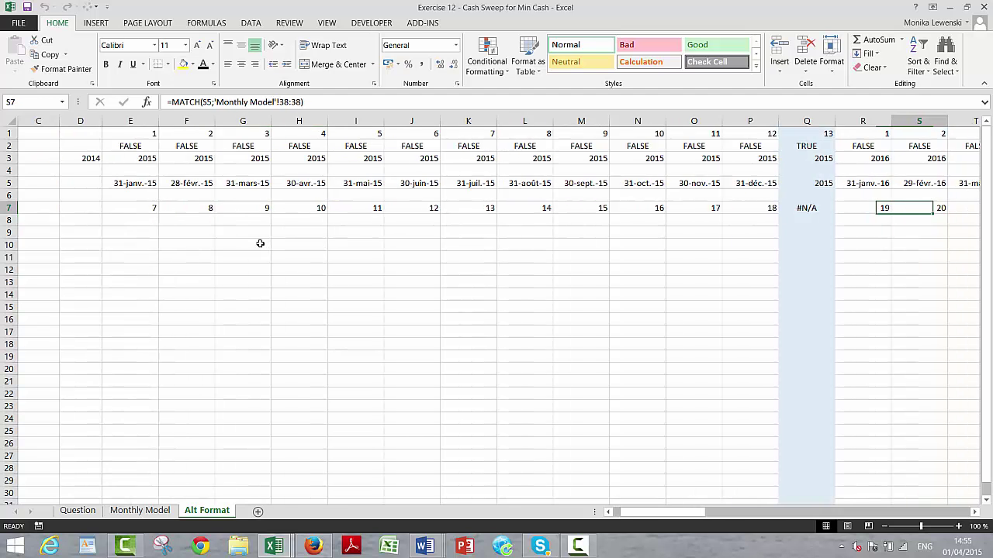
{"action": "key", "text": "Left"}
{"action": "key", "text": "Left"}
{"action": "key", "text": "Left"}
{"action": "key", "text": "Left"}
{"action": "key", "text": "Left"}
{"action": "key", "text": "Left"}
{"action": "key", "text": "Left"}
{"action": "key", "text": "Left"}
{"action": "key", "text": "Left"}
{"action": "key", "text": "Left"}
{"action": "key", "text": "Left"}
{"action": "key", "text": "Left"}
{"action": "key", "text": "Left"}
{"action": "key", "text": "Left"}
{"action": "key", "text": "Left"}
{"action": "key", "text": "Left"}
{"action": "key", "text": "Left"}
{"action": "key", "text": "Left"}
{"action": "key", "text": "Left"}
{"action": "key", "text": "Left"}
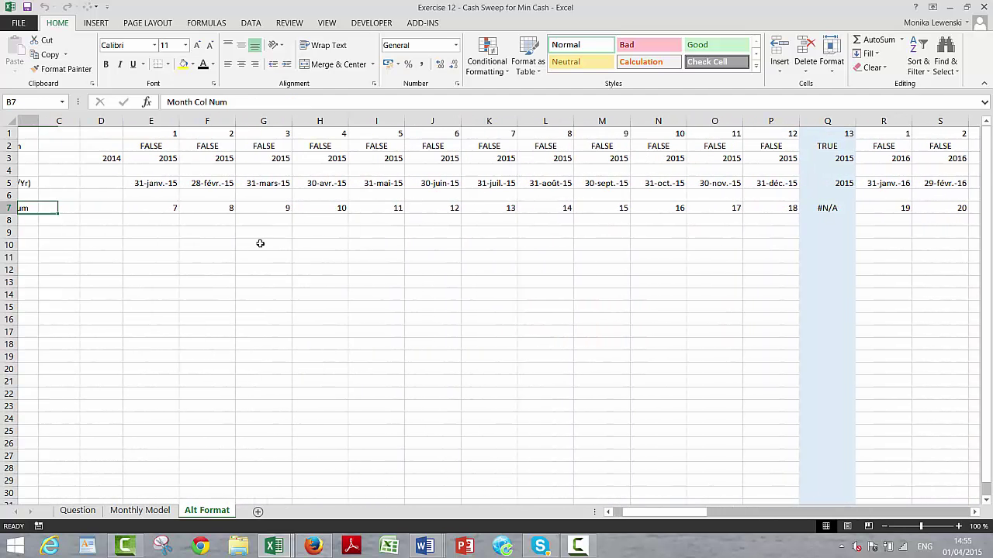
Copy the Annual Revenues, Monthly Pattern and Monthly Revenues labels from C47:C49 of Monthly Model into Alt Format, starting at B9.
{"action": "key", "text": "Down"}
{"action": "key", "text": "Right"}
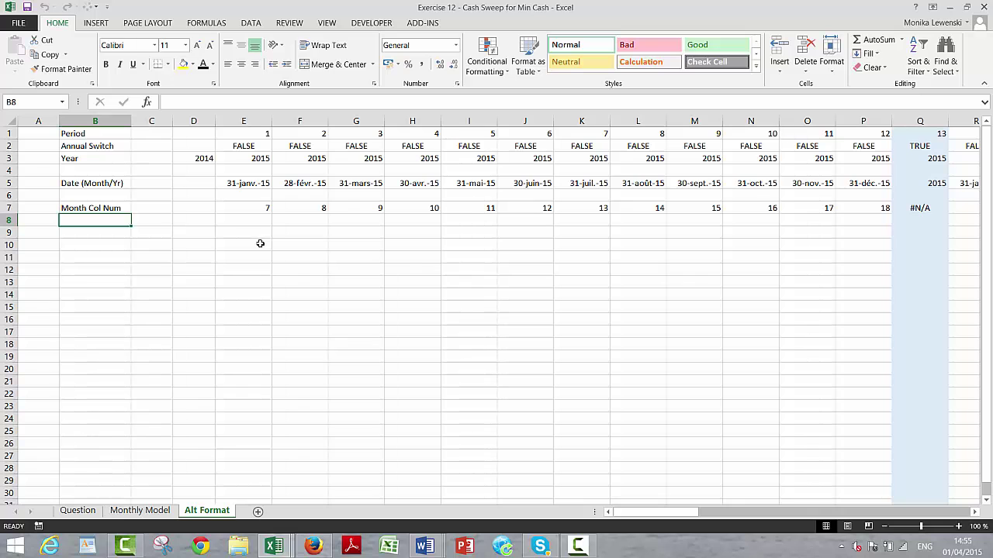
{"action": "key", "text": "Down"}
{"action": "key", "text": "ctrl+Page_Up"}
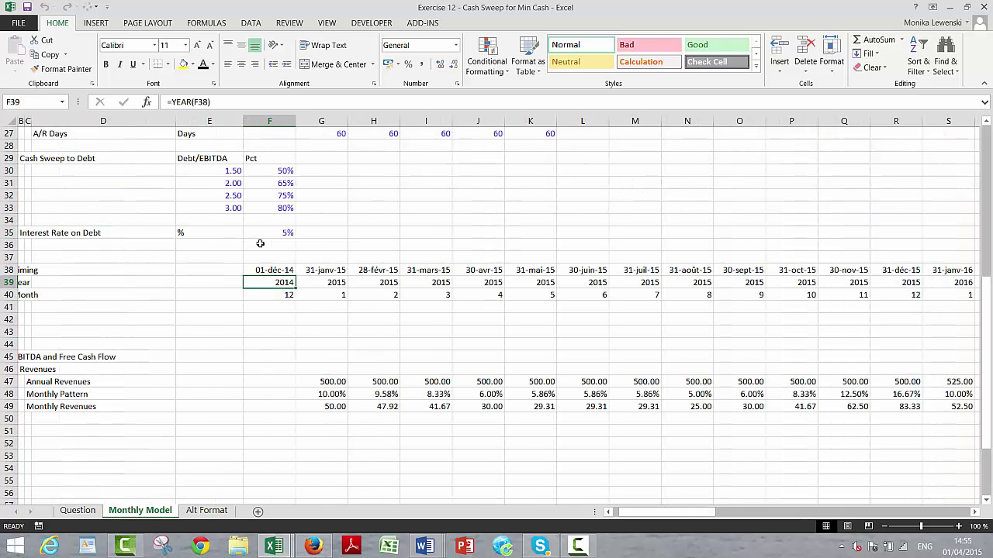
{"action": "key", "text": "Down"}
{"action": "key", "text": "Down"}
{"action": "key", "text": "Down"}
{"action": "key", "text": "Down"}
{"action": "key", "text": "Down"}
{"action": "key", "text": "Down"}
{"action": "key", "text": "Down"}
{"action": "key", "text": "Down"}
{"action": "key", "text": "Left"}
{"action": "key", "text": "Left"}
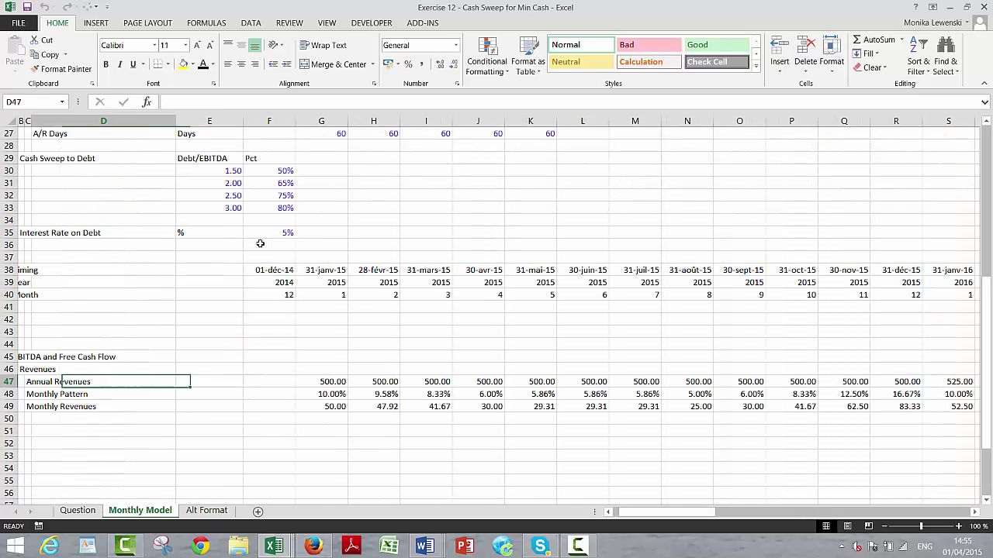
{"action": "key", "text": "Left"}
{"action": "key", "text": "shift+Down"}
{"action": "key", "text": "shift+Down"}
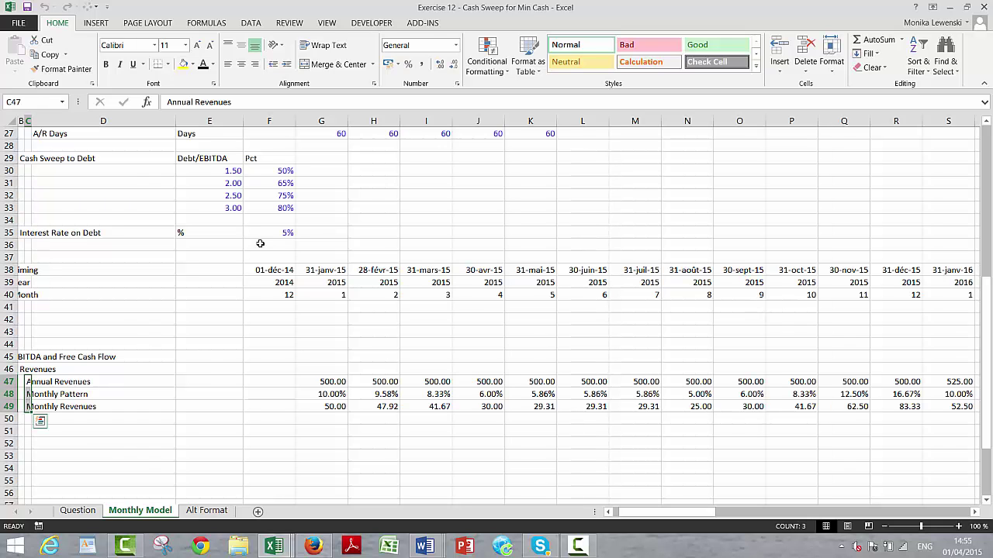
{"action": "key", "text": "ctrl+c"}
{"action": "key", "text": "ctrl+Page_Down"}
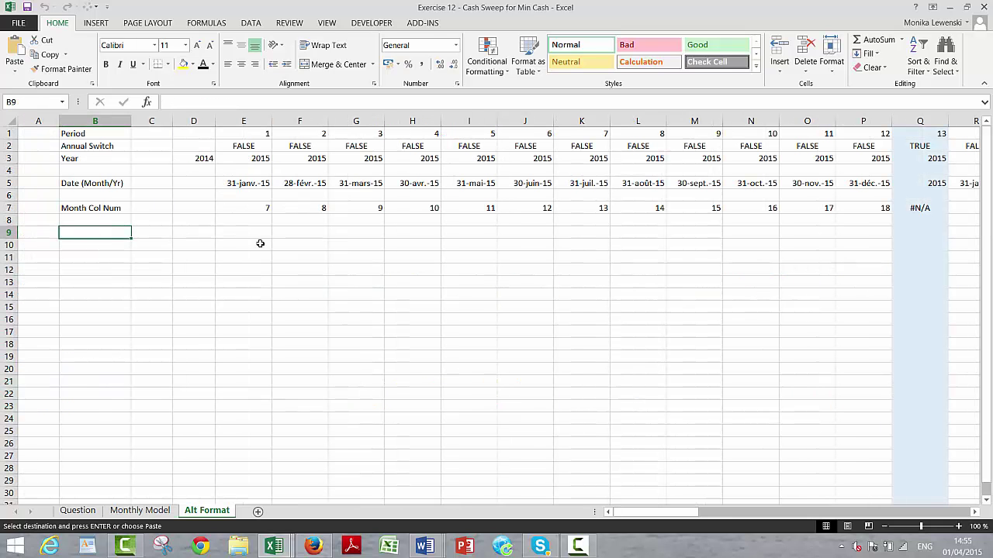
{"action": "key", "text": "ctrl+v"}
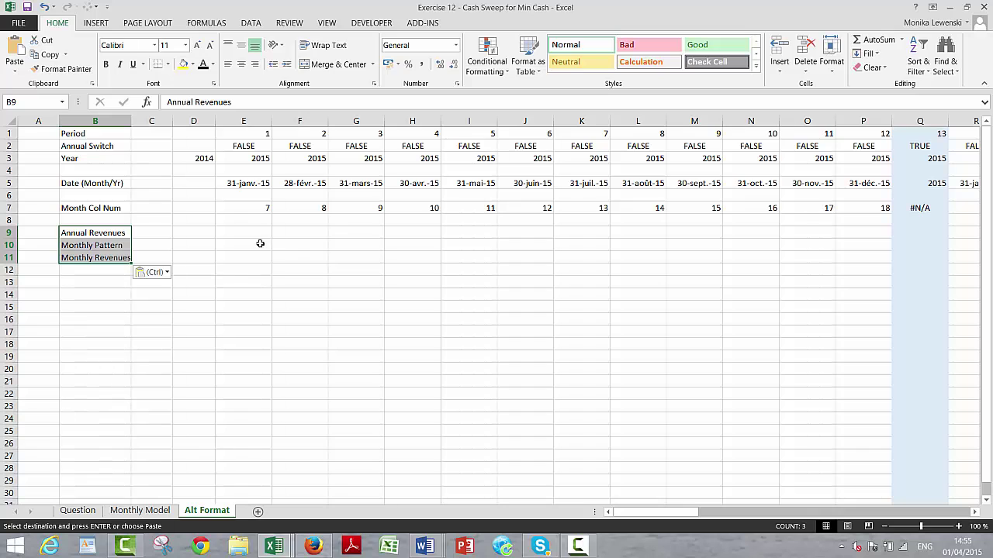
{"action": "key", "text": "Right"}
{"action": "key", "text": "Right"}
{"action": "key", "text": "Right"}
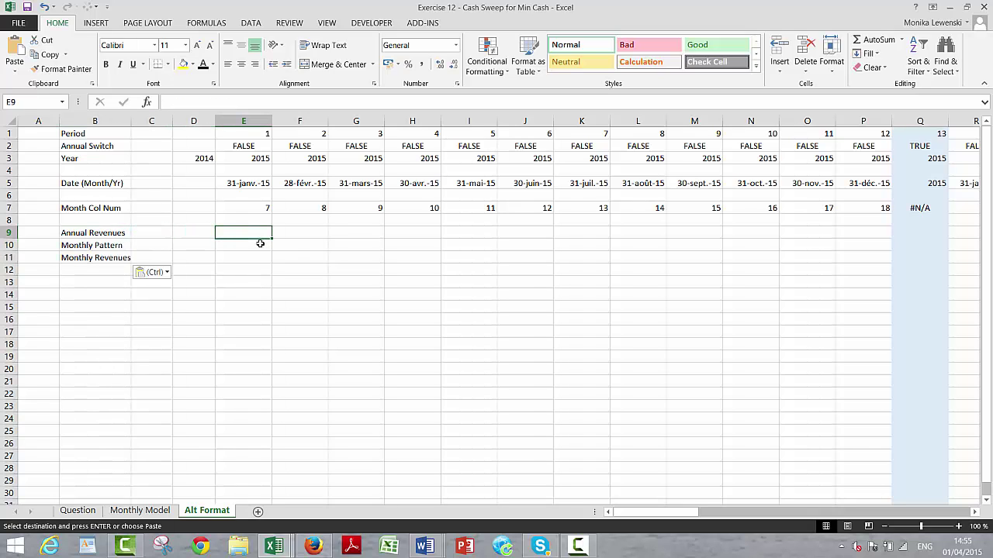
{"action": "key", "text": "Down"}
{"action": "key", "text": "Down"}
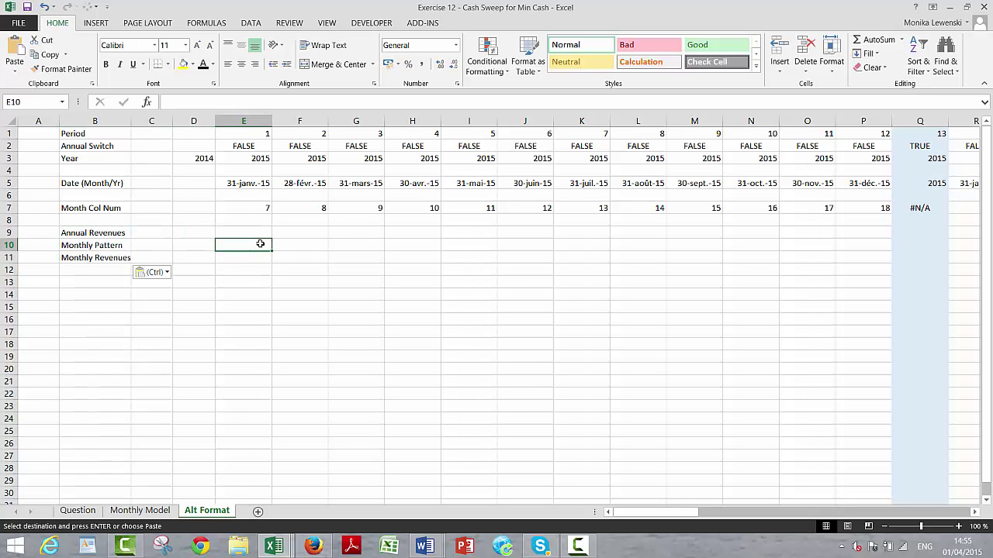
{"action": "key", "text": "Left"}
{"action": "key", "text": "Left"}
{"action": "key", "text": "Left"}
{"action": "key", "text": "Right"}
{"action": "key", "text": "Left"}
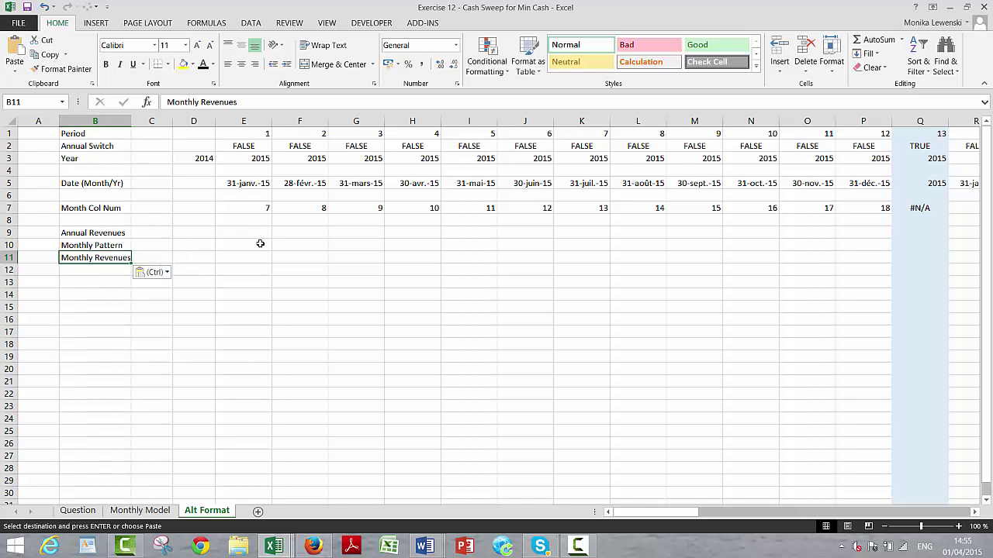
Begin an IF formula in the Annual Revenues cell E9 that tests the annual switch with its row locked, E$2.
{"action": "key", "text": "Up"}
{"action": "key", "text": "Up"}
{"action": "key", "text": "Right"}
{"action": "key", "text": "Right"}
{"action": "key", "text": "Right"}
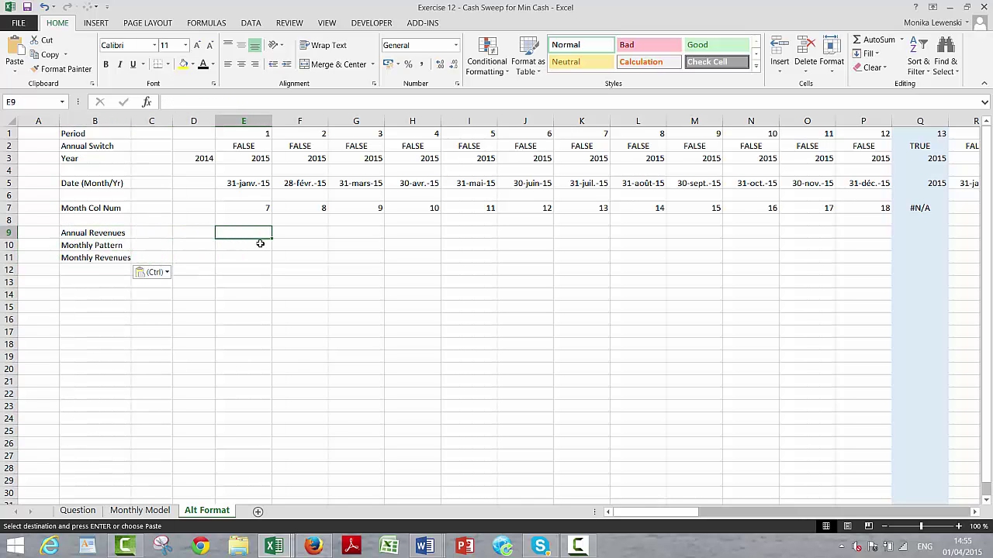
{"action": "type", "text": "=if("}
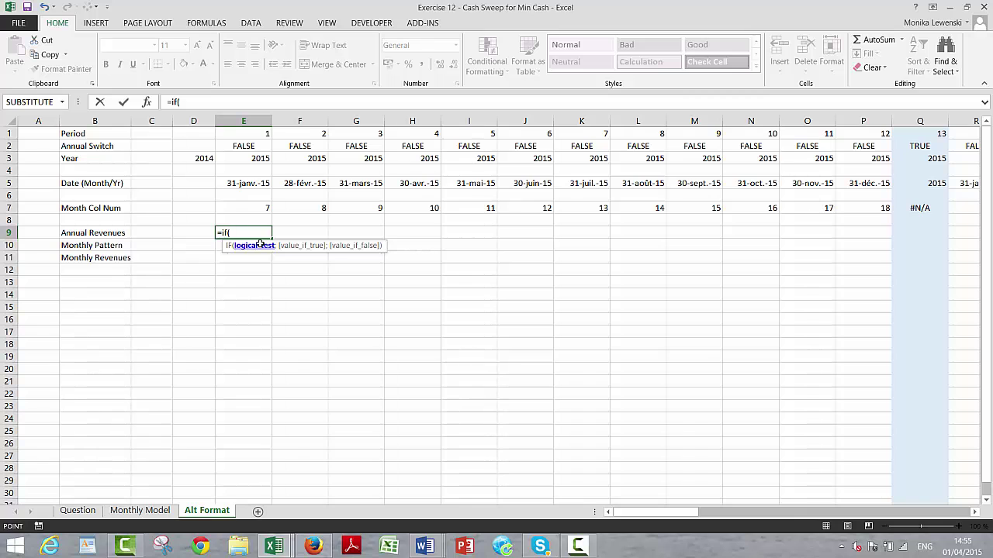
{"action": "key", "text": "Up"}
{"action": "key", "text": "Up"}
{"action": "key", "text": "Up"}
{"action": "key", "text": "Up"}
{"action": "key", "text": "Up"}
{"action": "key", "text": "Up"}
{"action": "key", "text": "Up"}
{"action": "key", "text": "Down"}
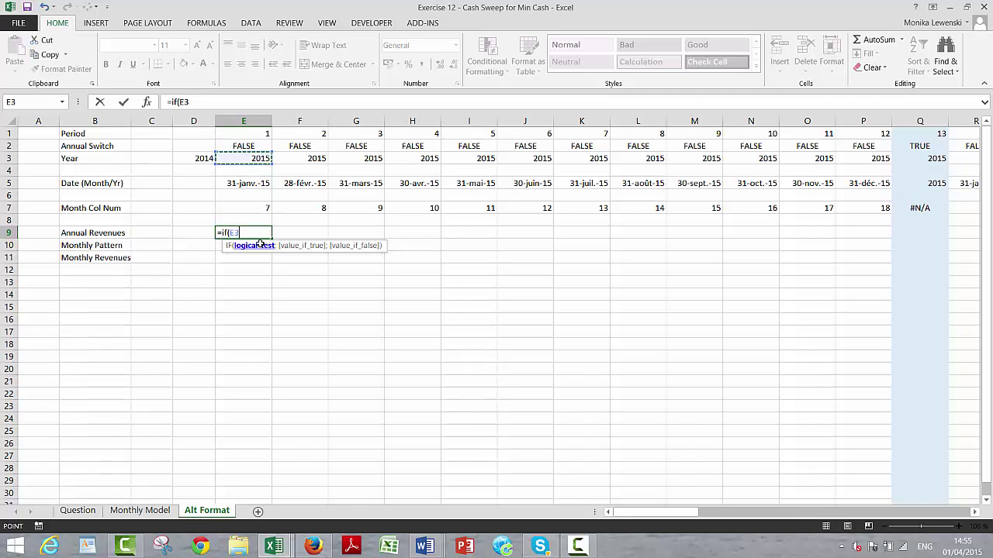
{"action": "key", "text": "Up"}
{"action": "type", "text": ";"}
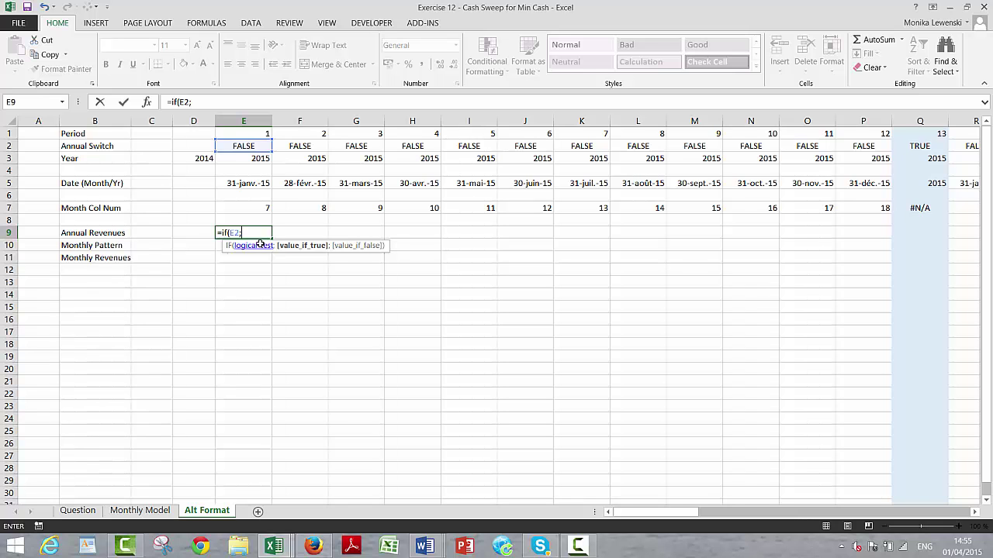
{"action": "key", "text": "BackSpace"}
{"action": "key", "text": "Return"}
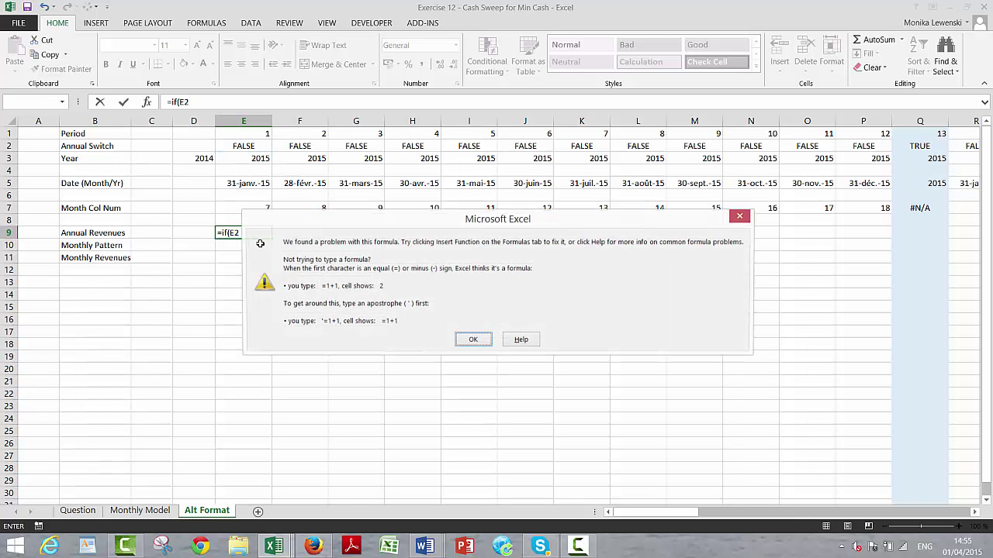
{"action": "key", "text": "Return"}
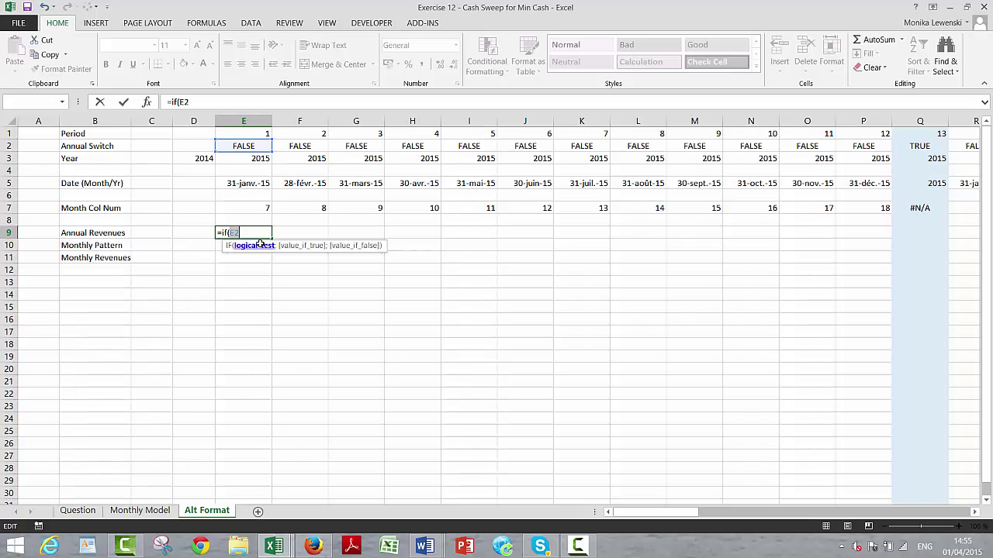
{"action": "key", "text": "Return"}
{"action": "key", "text": "Return"}
{"action": "key", "text": "Return"}
{"action": "key", "text": "Return"}
{"action": "key", "text": "Right"}
Add SUMIFS as the formula's value if true, with row 47 of Monthly Model (47:47) as the sum range.
{"action": "type", "text": ";sum"}
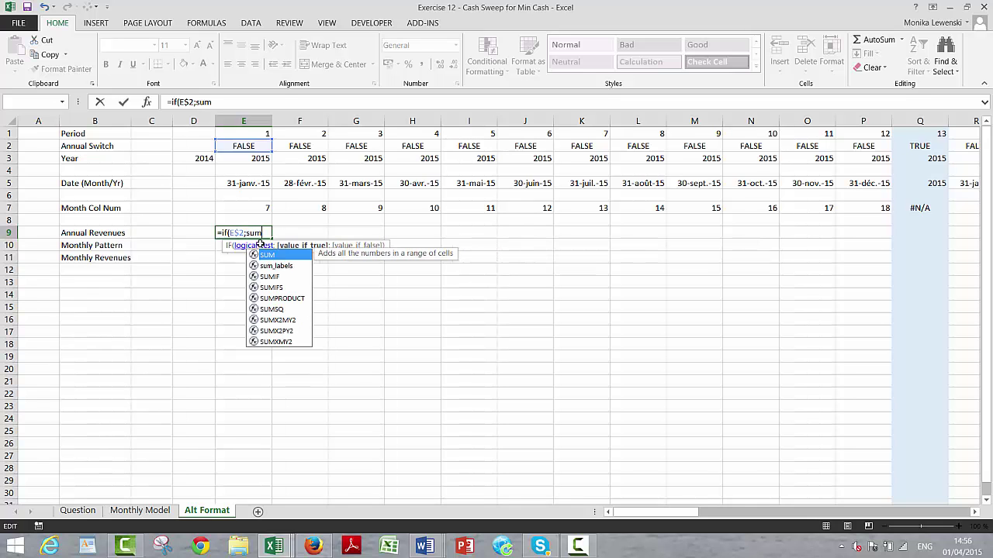
{"action": "key", "text": "BackSpace"}
{"action": "key", "text": "BackSpace"}
{"action": "key", "text": "BackSpace"}
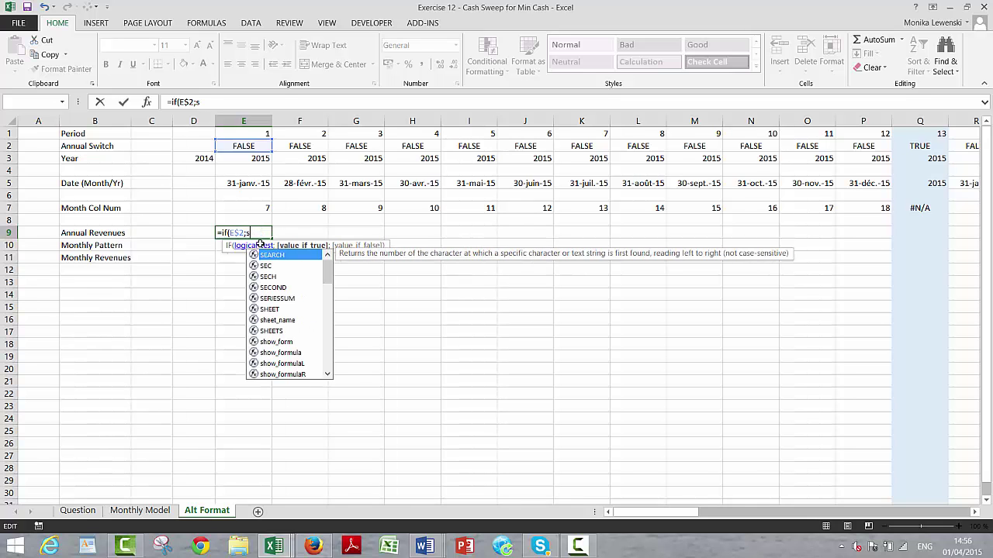
{"action": "type", "text": "sumi"}
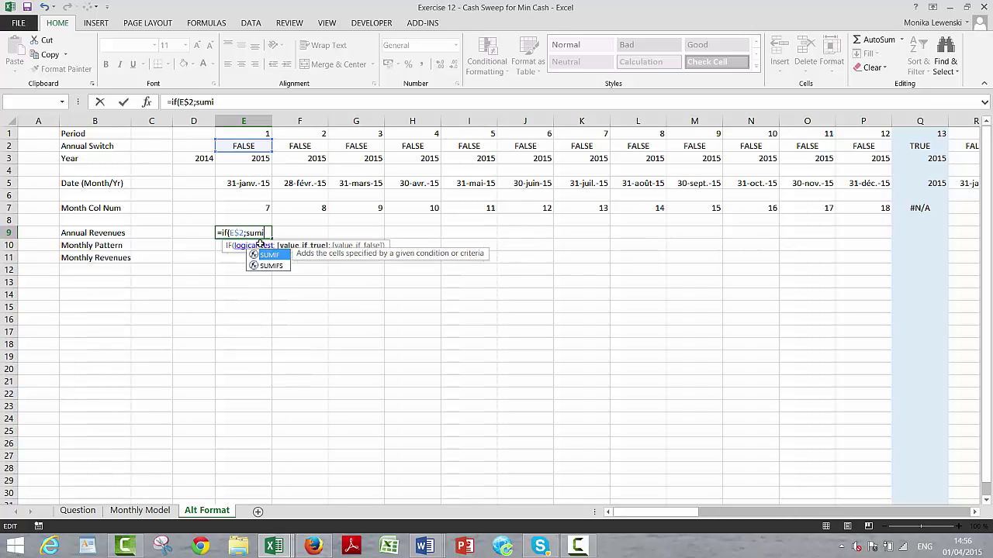
{"action": "type", "text": "fs"}
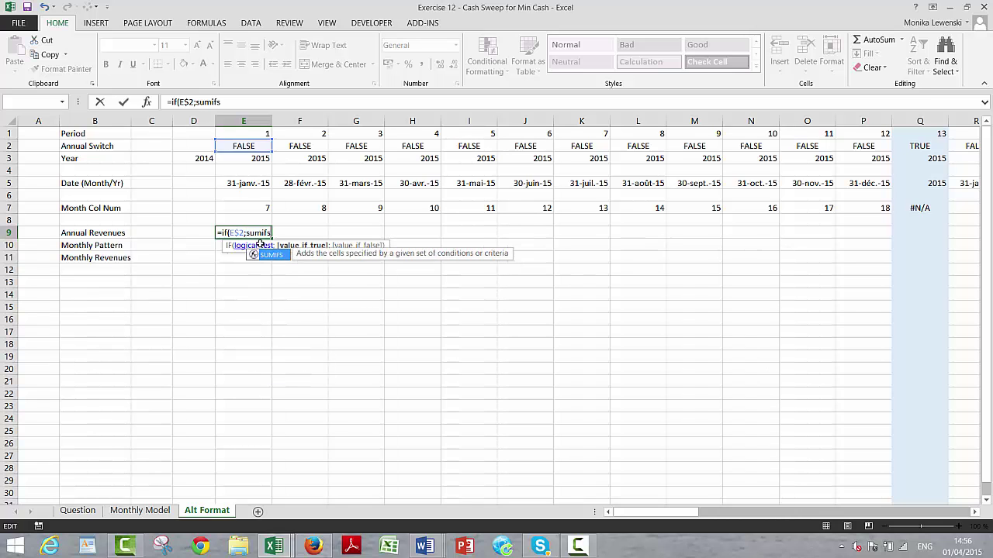
{"action": "type", "text": "("}
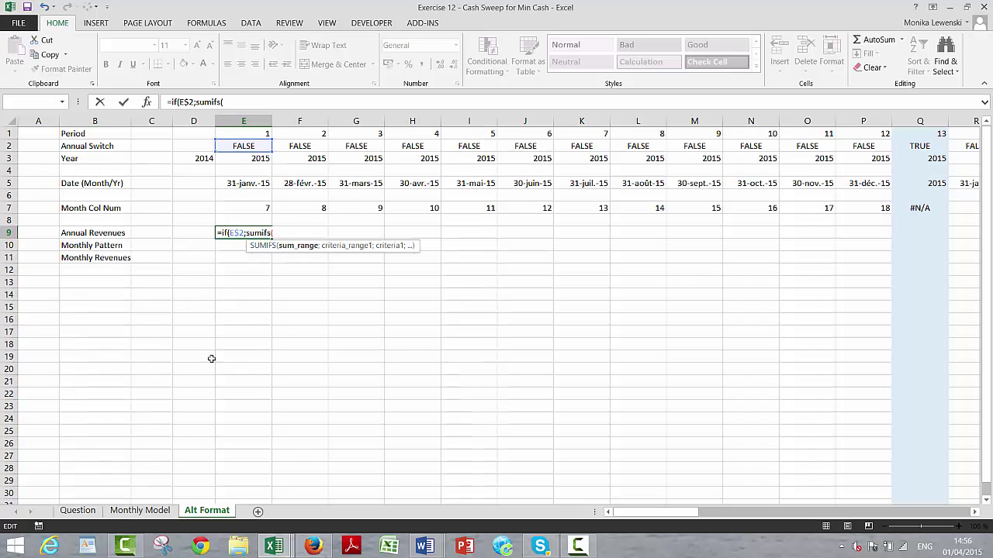
{"action": "left_click", "coordinate": [130, 510]}
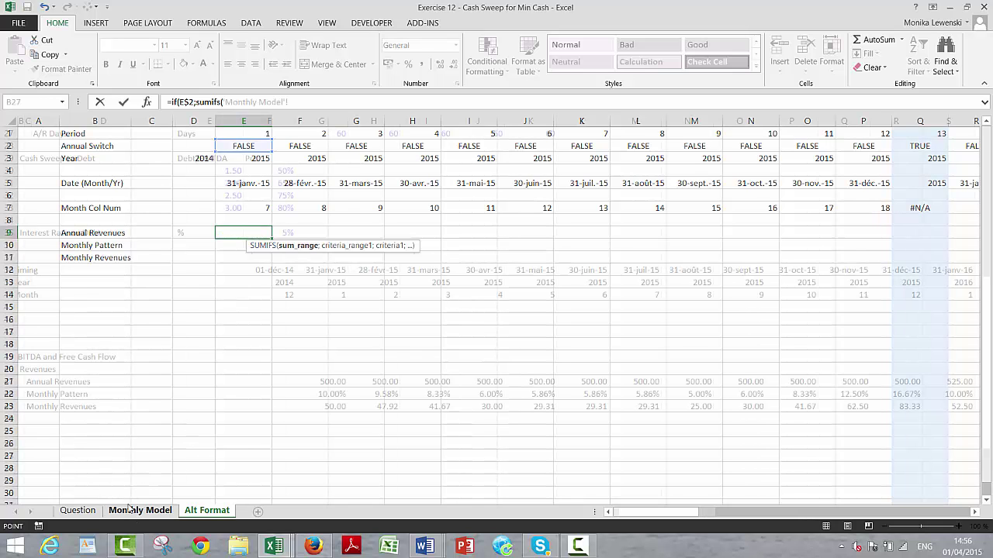
{"action": "left_click", "coordinate": [6, 381]}
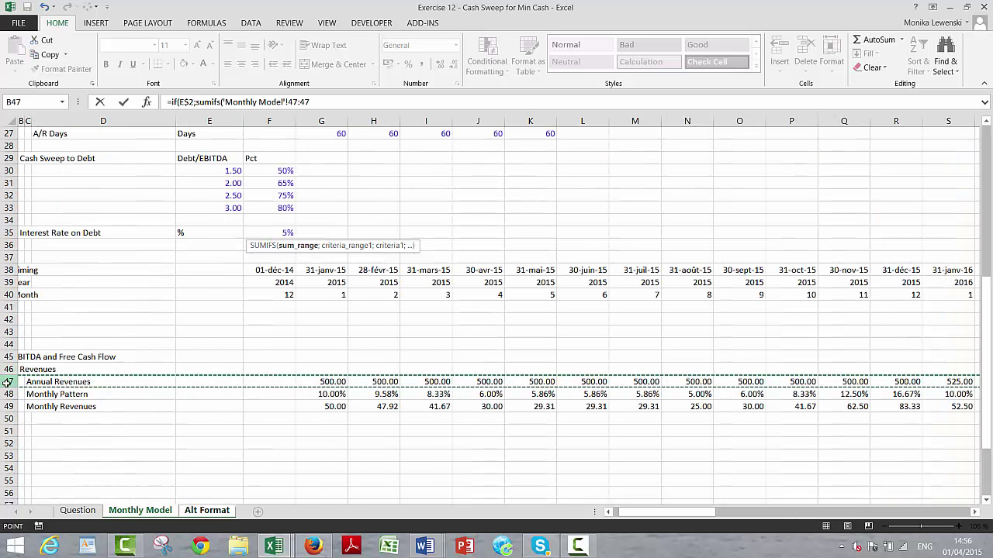
{"action": "type", "text": ";"}
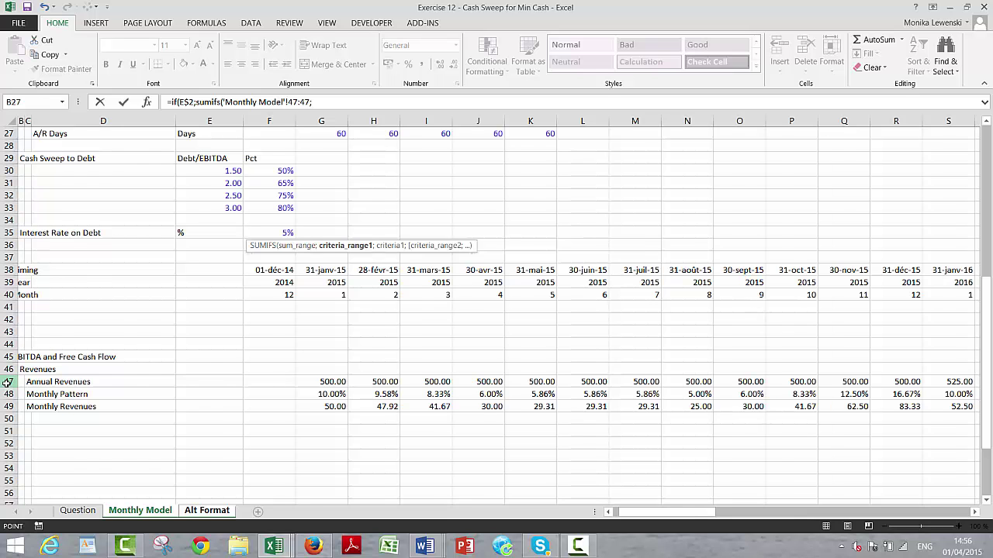
{"action": "key", "text": "ctrl+Page_Down"}
{"action": "key", "text": "Up"}
{"action": "key", "text": "Up"}
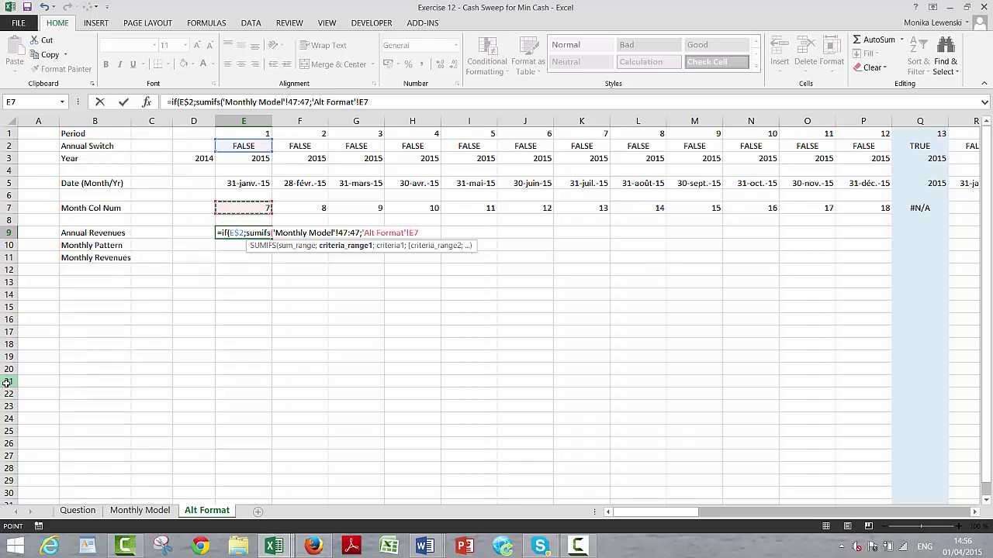
{"action": "key", "text": "Up"}
{"action": "key", "text": "Up"}
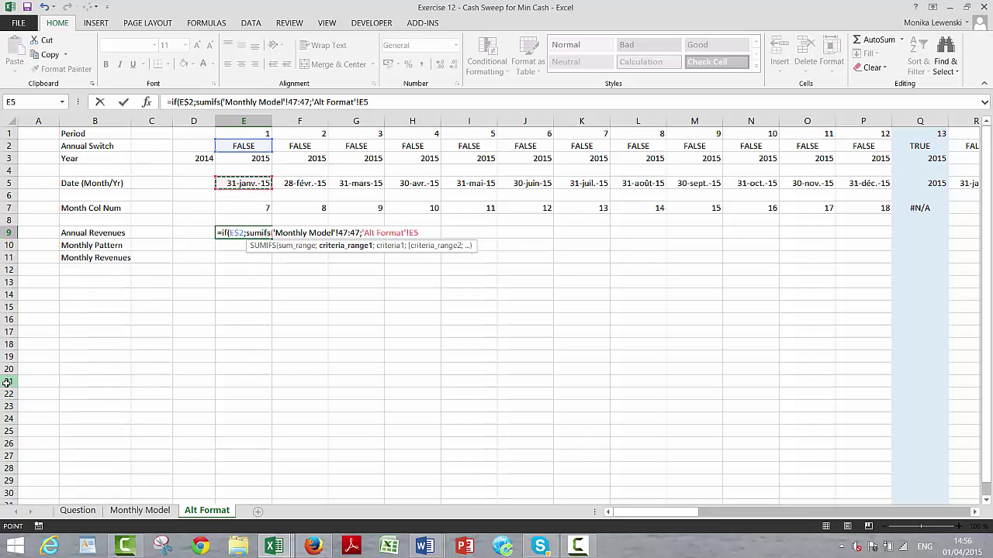
{"action": "key", "text": "Down"}
{"action": "key", "text": "Down"}
{"action": "key", "text": "Up"}
{"action": "key", "text": "Up"}
{"action": "key", "text": "Up"}
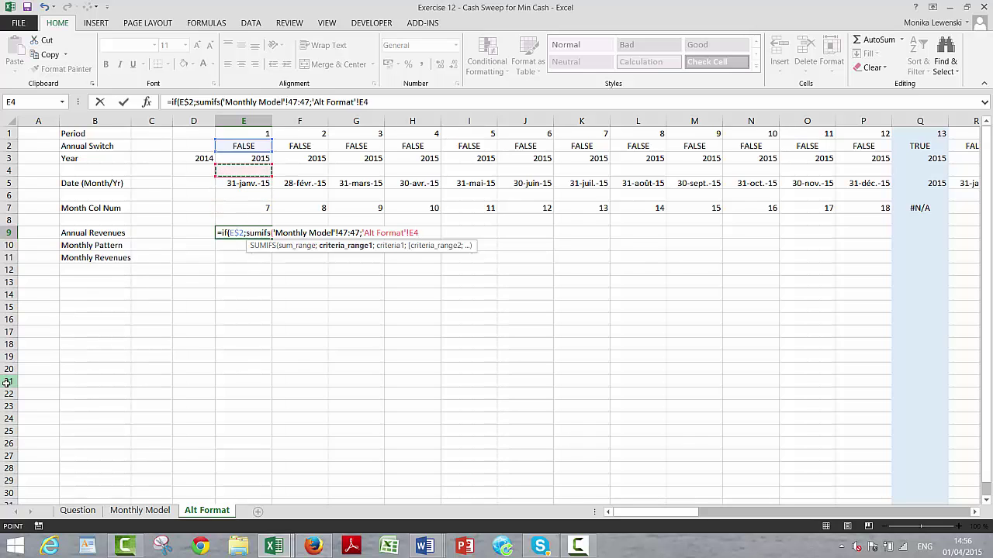
{"action": "key", "text": "ctrl+Page_Up"}
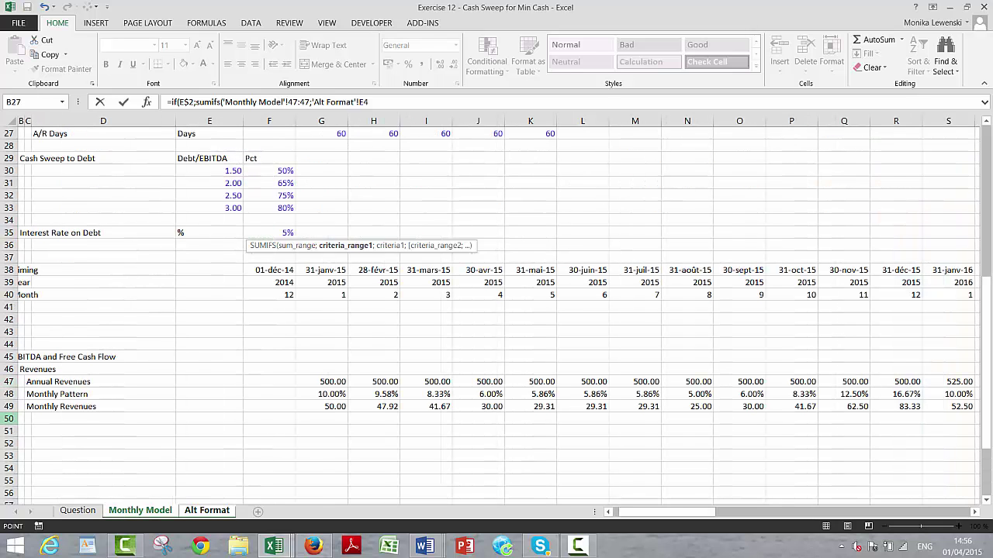
{"action": "left_click", "coordinate": [4, 283]}
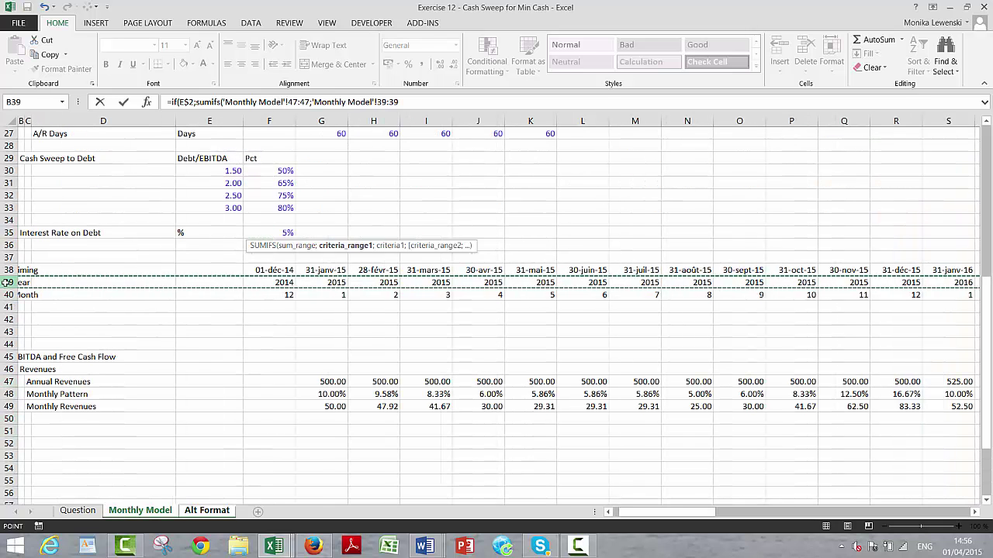
{"action": "type", "text": ";"}
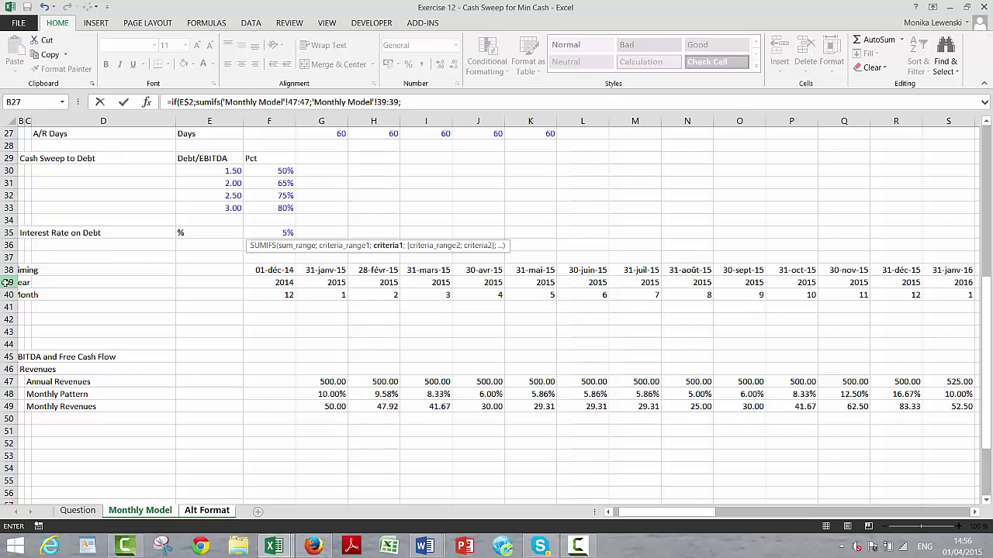
{"action": "key", "text": "BackSpace"}
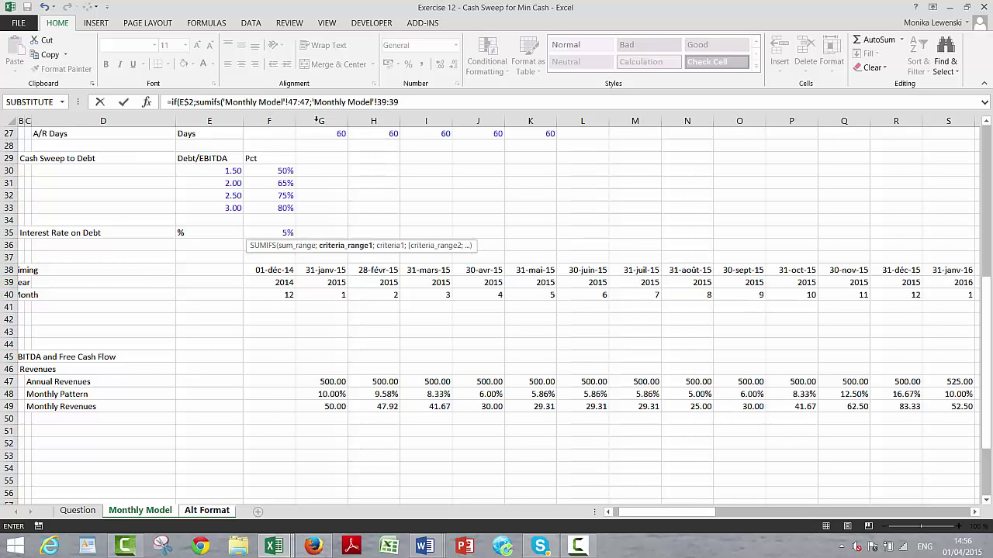
{"action": "left_click_drag", "start_coordinate": [378, 101], "coordinate": [404, 103]}
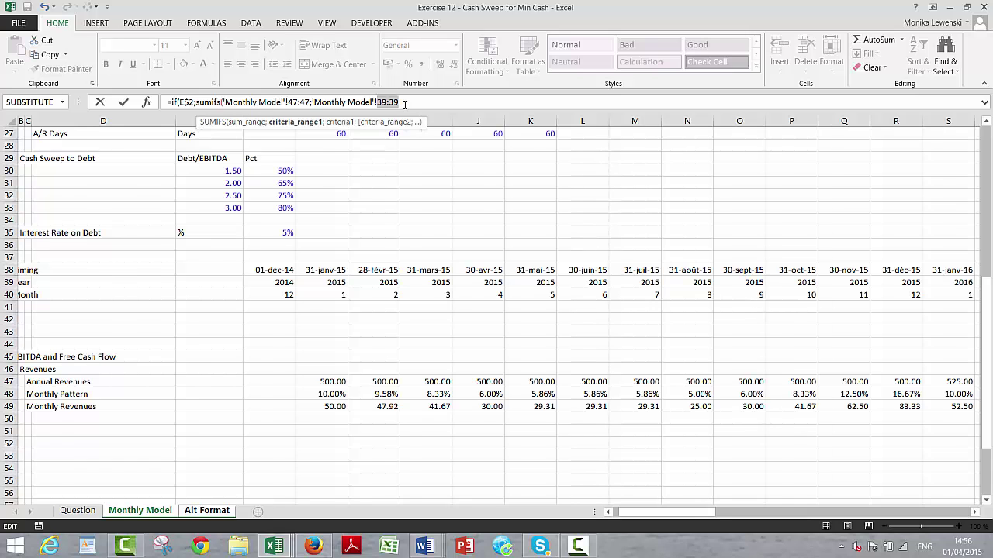
{"action": "key", "text": "F4"}
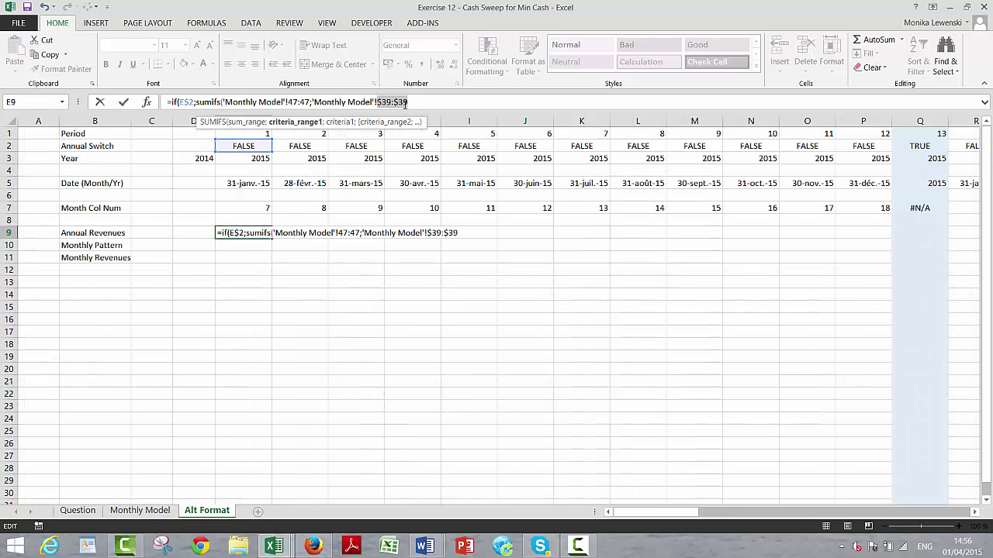
{"action": "type", "text": ";"}
{"action": "key", "text": "BackSpace"}
{"action": "key", "text": "BackSpace"}
{"action": "key", "text": "BackSpace"}
{"action": "key", "text": "BackSpace"}
{"action": "key", "text": "BackSpace"}
{"action": "key", "text": "BackSpace"}
{"action": "key", "text": "BackSpace"}
{"action": "key", "text": "BackSpace"}
{"action": "key", "text": "BackSpace"}
{"action": "key", "text": "BackSpace"}
{"action": "key", "text": "BackSpace"}
{"action": "key", "text": "BackSpace"}
{"action": "key", "text": "BackSpace"}
{"action": "key", "text": "BackSpace"}
{"action": "key", "text": "BackSpace"}
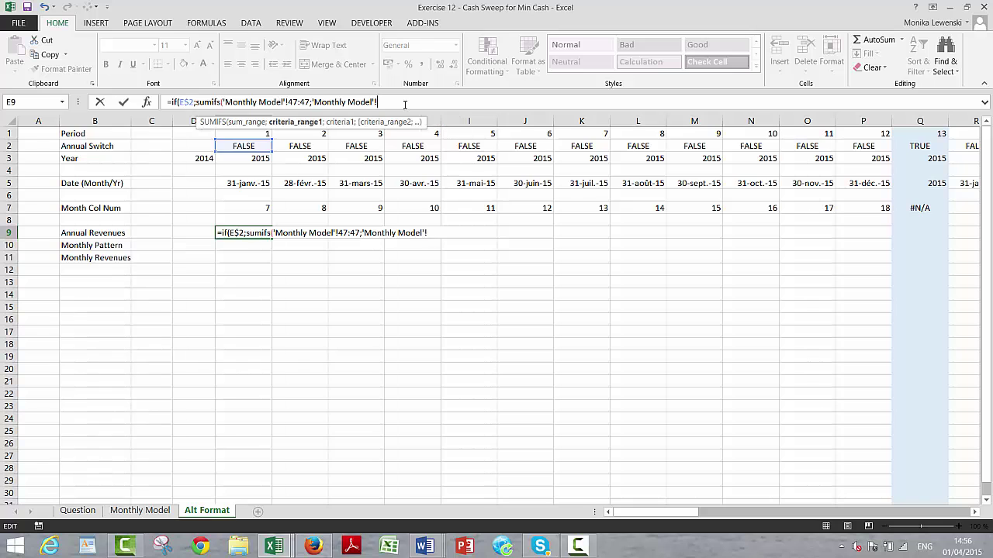
{"action": "key", "text": "BackSpace"}
{"action": "key", "text": "BackSpace"}
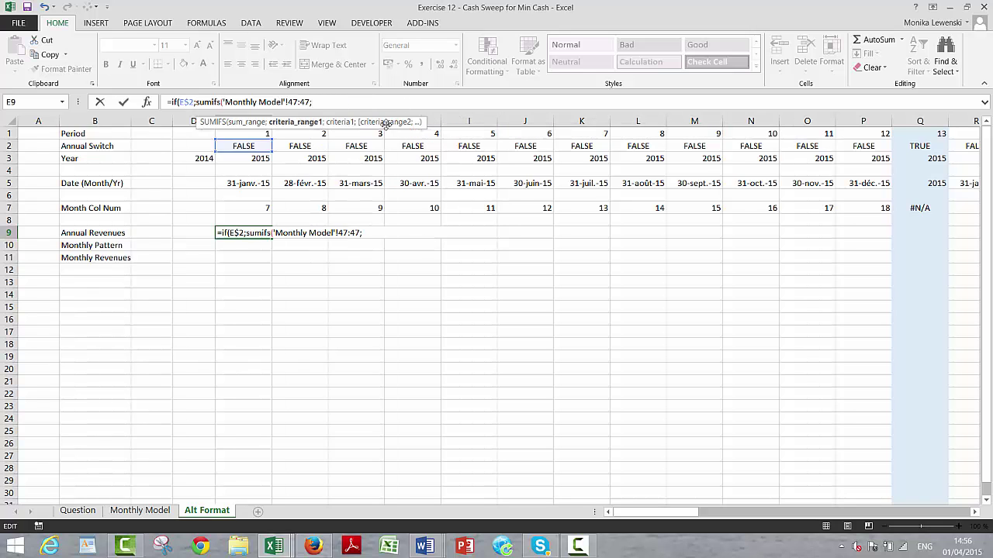
Set the SUMIFS criteria range to the Year row 39 of Monthly Model, locked as $39:$39.
{"action": "left_click", "coordinate": [135, 512]}
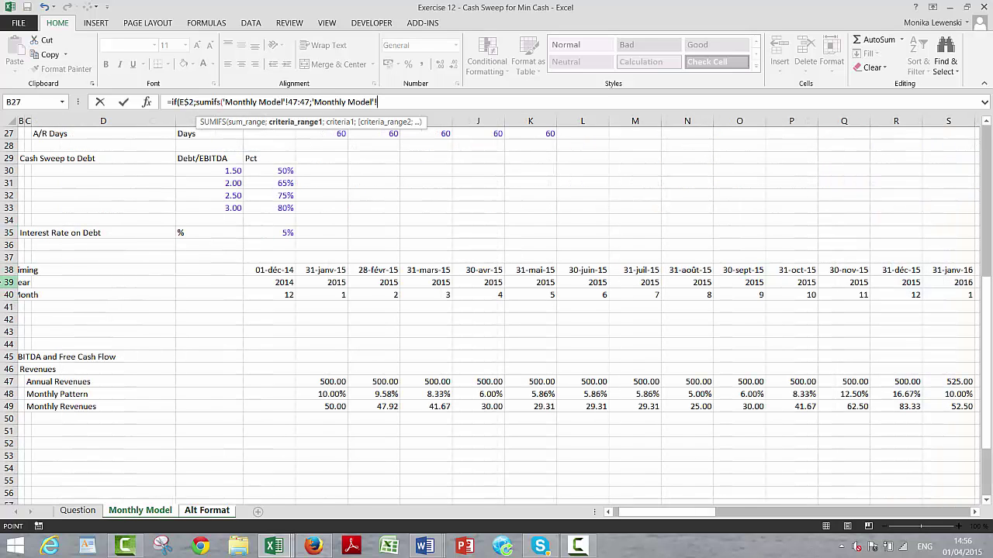
{"action": "left_click", "coordinate": [8, 282]}
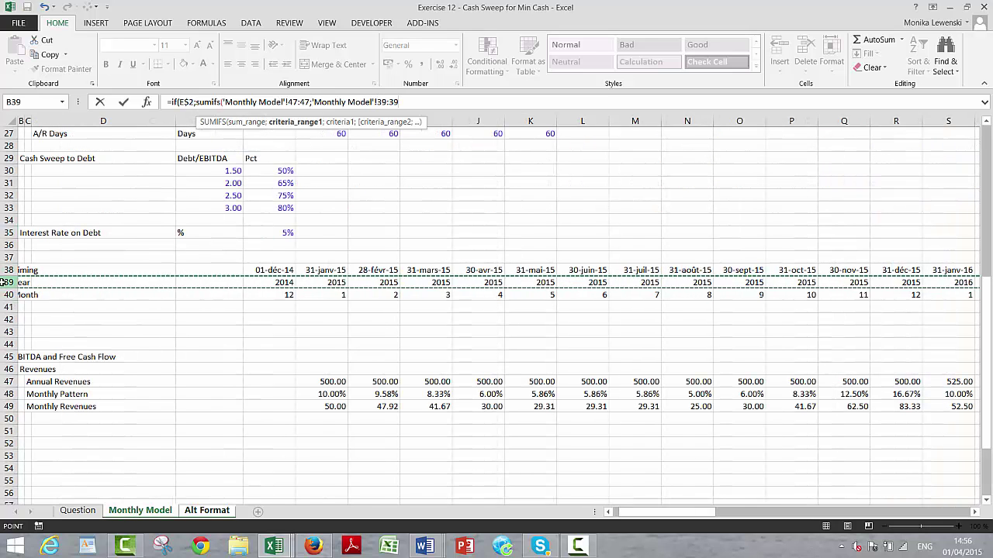
{"action": "key", "text": "F4"}
{"action": "type", "text": ";"}
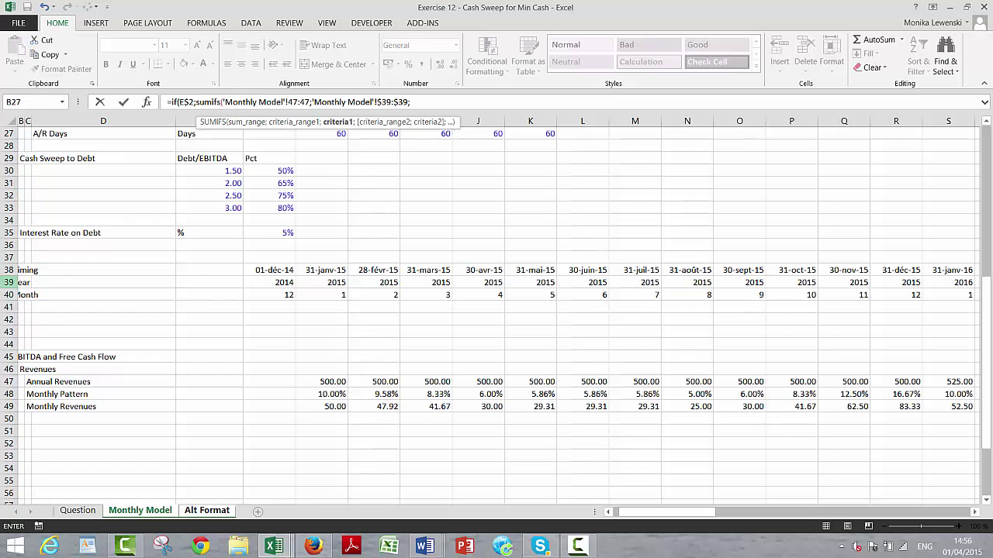
Use the year in E3 of Alt Format as the SUMIFS criterion and complete the formula in E9, accepting the bracket correction.
{"action": "left_click", "coordinate": [207, 510]}
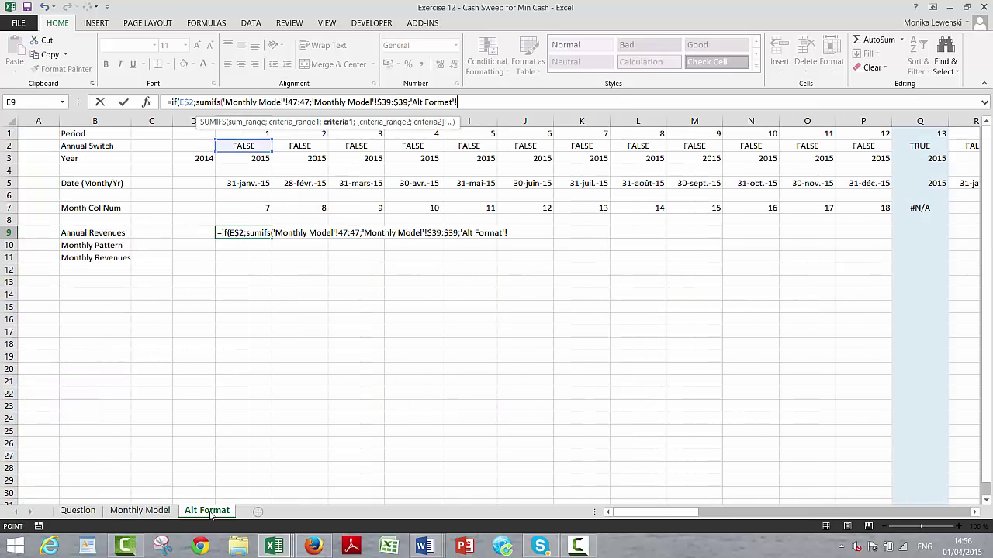
{"action": "key", "text": "Up"}
{"action": "key", "text": "Up"}
{"action": "key", "text": "Up"}
{"action": "key", "text": "Up"}
{"action": "key", "text": "Up"}
{"action": "key", "text": "Up"}
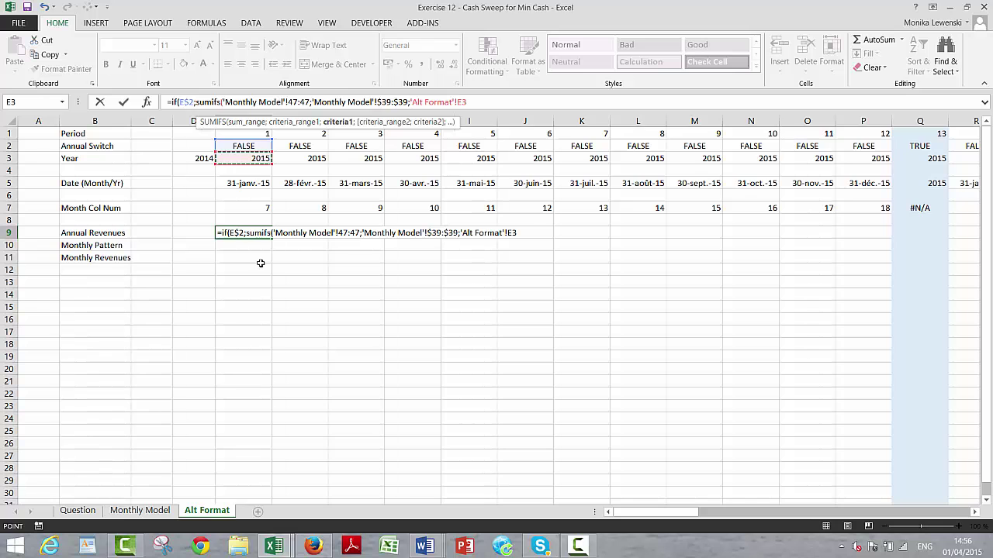
{"action": "key", "text": "Return"}
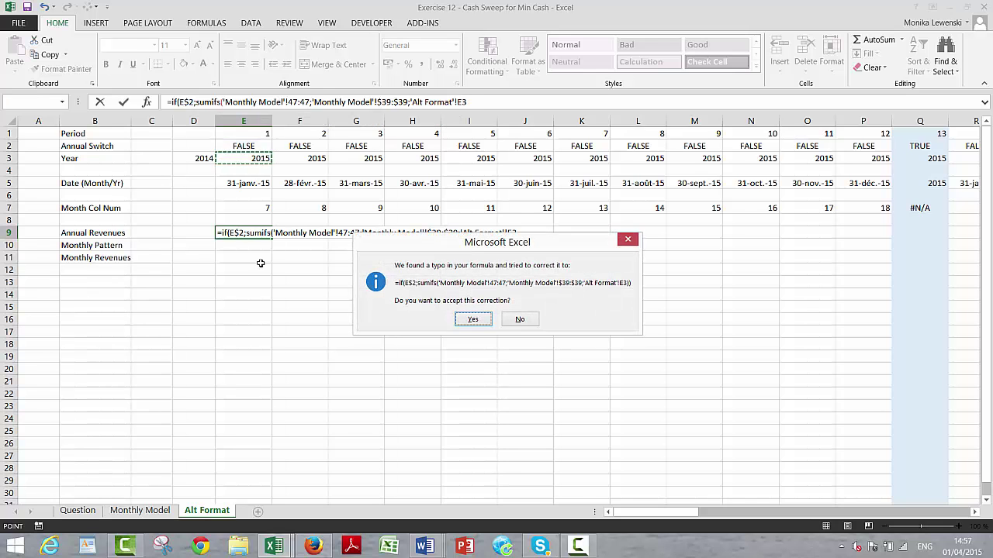
{"action": "key", "text": "Return"}
{"action": "key", "text": "Up"}
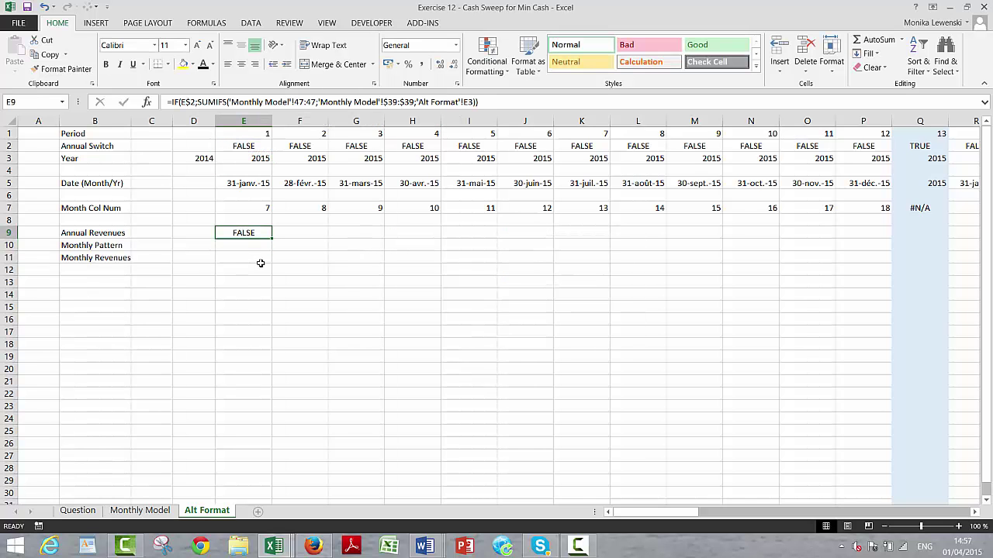
Copy the Annual Revenues formula from E9 across the rest of row 9.
{"action": "key", "text": "ctrl+shift+Right"}
{"action": "key", "text": "ctrl+r"}
Examine the Annual Revenues results along row 9, comparing monthly and annual columns from 2015 into 2019.
{"action": "key", "text": "Right"}
{"action": "key", "text": "Right"}
{"action": "key", "text": "Right"}
{"action": "key", "text": "Right"}
{"action": "key", "text": "Right"}
{"action": "key", "text": "Right"}
{"action": "key", "text": "Right"}
{"action": "key", "text": "Right"}
{"action": "key", "text": "Right"}
{"action": "key", "text": "Right"}
{"action": "key", "text": "Right"}
{"action": "key", "text": "Right"}
{"action": "key", "text": "Right"}
{"action": "key", "text": "Right"}
{"action": "key", "text": "Right"}
{"action": "key", "text": "Right"}
{"action": "key", "text": "Right"}
{"action": "key", "text": "Right"}
{"action": "key", "text": "Right"}
{"action": "key", "text": "Right"}
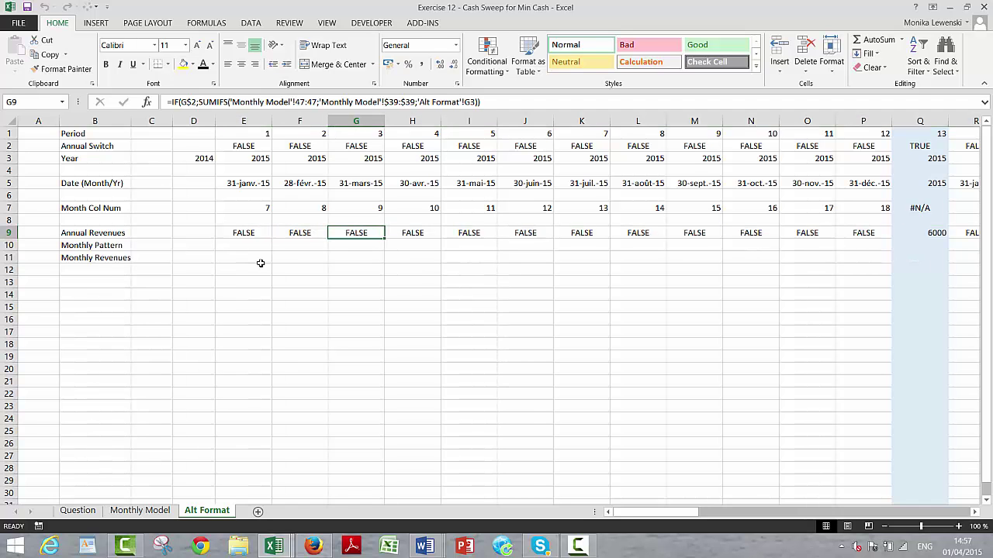
{"action": "key", "text": "Right"}
{"action": "key", "text": "Right"}
{"action": "key", "text": "Right"}
{"action": "key", "text": "Right"}
{"action": "key", "text": "Right"}
{"action": "key", "text": "Right"}
{"action": "key", "text": "Right"}
{"action": "key", "text": "Right"}
{"action": "key", "text": "Right"}
{"action": "key", "text": "Right"}
{"action": "key", "text": "Right"}
{"action": "key", "text": "Right"}
{"action": "key", "text": "Right"}
{"action": "key", "text": "Right"}
{"action": "key", "text": "Right"}
{"action": "key", "text": "Left"}
{"action": "key", "text": "Left"}
{"action": "key", "text": "Left"}
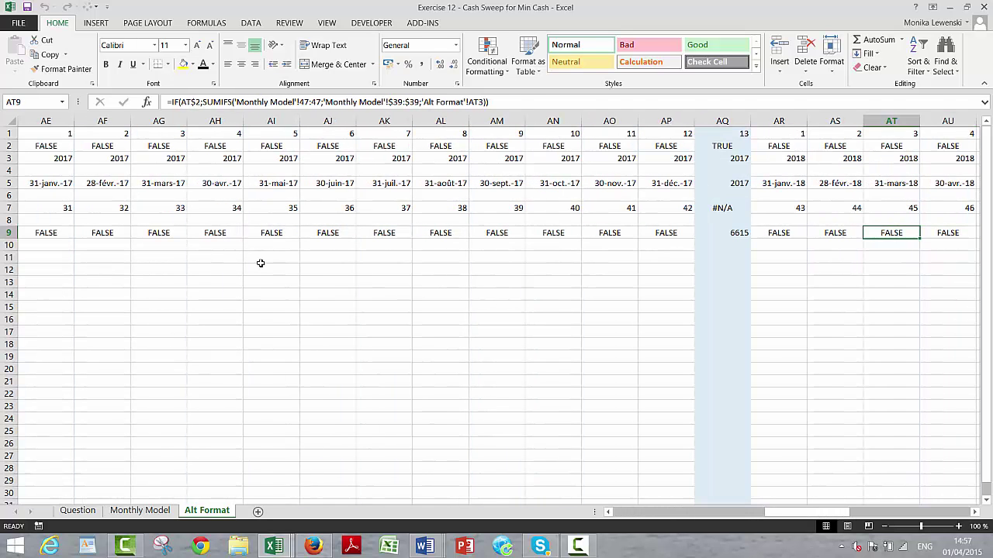
{"action": "key", "text": "Right"}
{"action": "key", "text": "Right"}
{"action": "key", "text": "Right"}
{"action": "key", "text": "Right"}
{"action": "key", "text": "Right"}
{"action": "key", "text": "Right"}
{"action": "key", "text": "Right"}
{"action": "key", "text": "Right"}
{"action": "key", "text": "Right"}
{"action": "key", "text": "Right"}
{"action": "key", "text": "Right"}
{"action": "key", "text": "Right"}
{"action": "key", "text": "Right"}
{"action": "key", "text": "Right"}
{"action": "key", "text": "Right"}
{"action": "key", "text": "Right"}
{"action": "key", "text": "Right"}
{"action": "key", "text": "Right"}
{"action": "key", "text": "Right"}
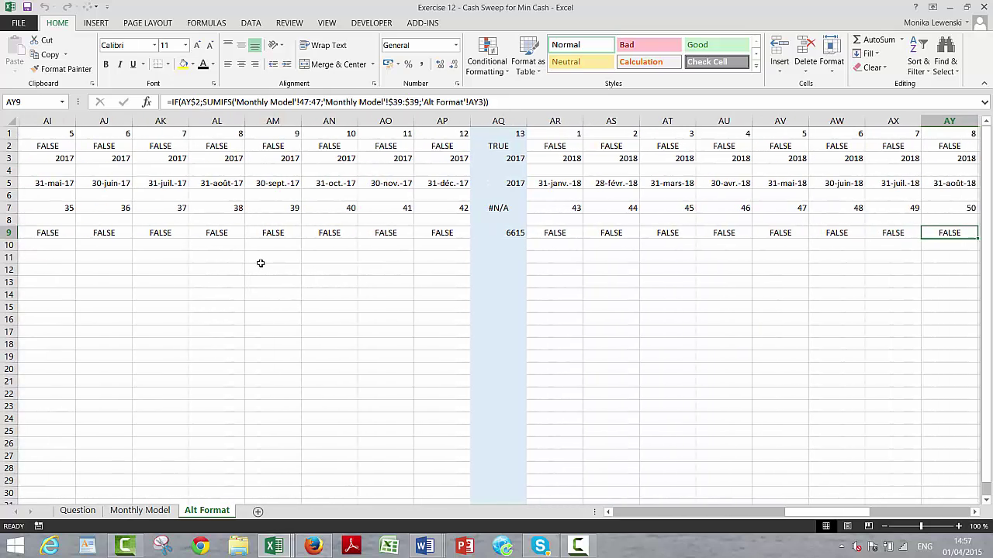
{"action": "key", "text": "Left"}
{"action": "key", "text": "Left"}
{"action": "key", "text": "Left"}
{"action": "key", "text": "Left"}
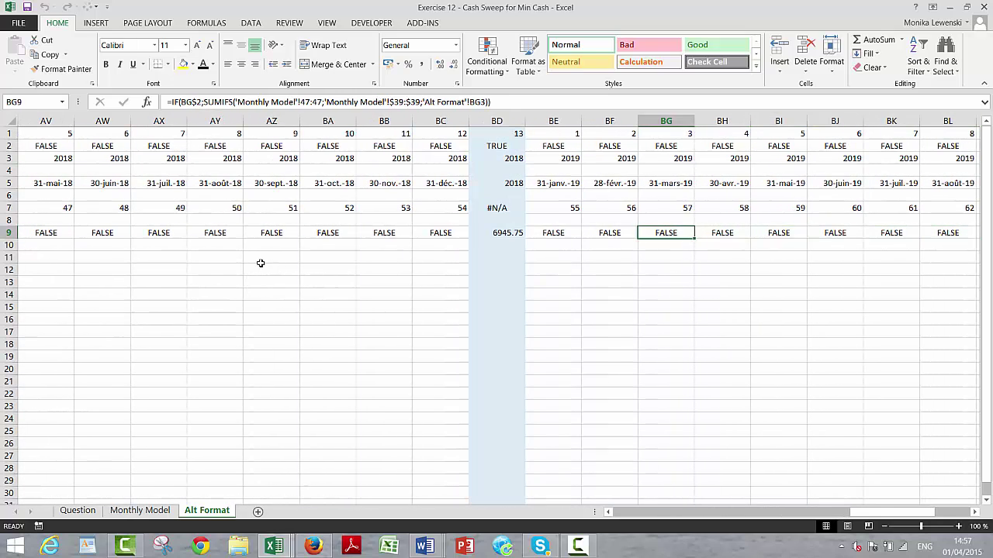
Lock the row of the year criterion in the Annual Revenues formula in E9, making it E$3.
{"action": "key", "text": "ctrl+Left"}
{"action": "key", "text": "ctrl+Left"}
{"action": "key", "text": "Home"}
{"action": "key", "text": "Down"}
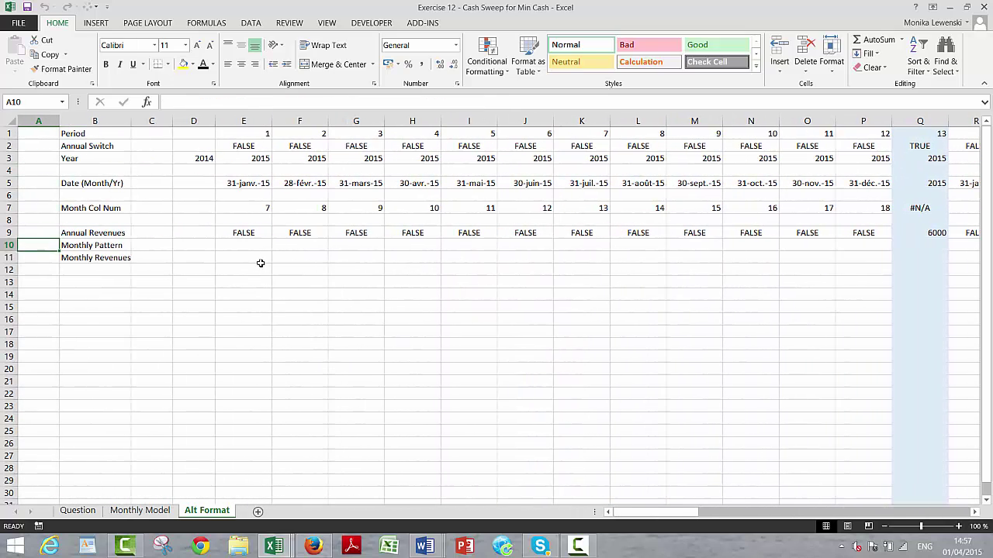
{"action": "key", "text": "Right"}
{"action": "key", "text": "Right"}
{"action": "key", "text": "Right"}
{"action": "key", "text": "Right"}
{"action": "key", "text": "Up"}
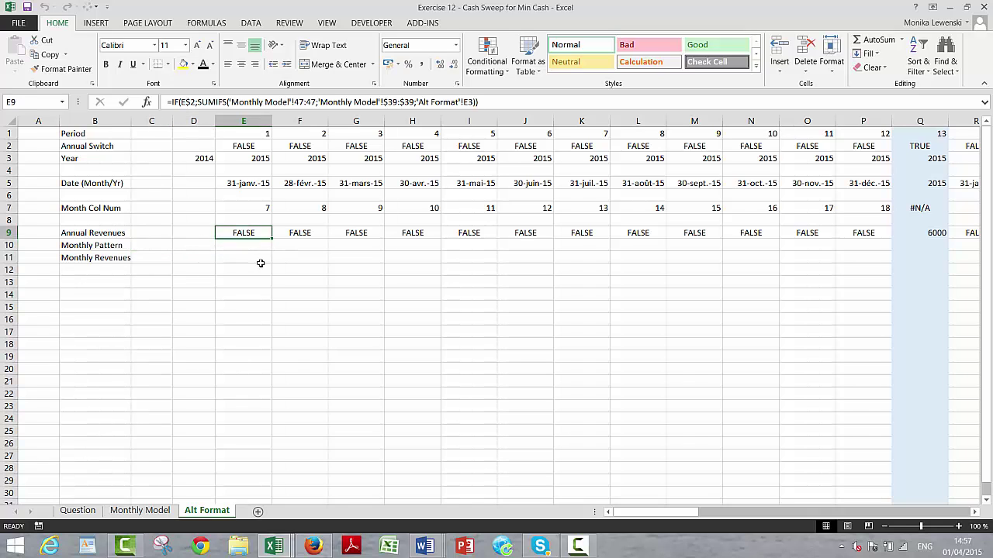
{"action": "key", "text": "F2"}
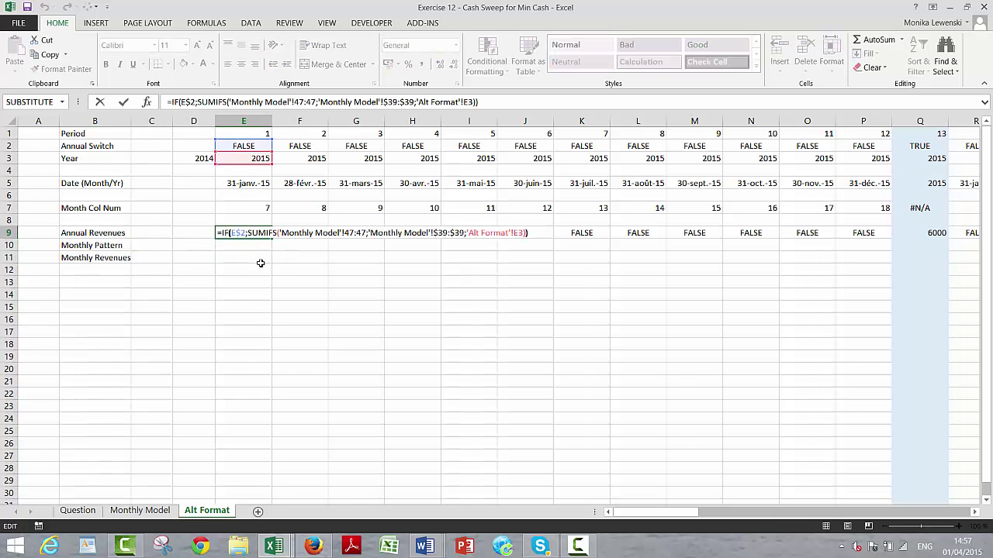
{"action": "key", "text": "Left"}
{"action": "key", "text": "Left"}
{"action": "key", "text": "Left"}
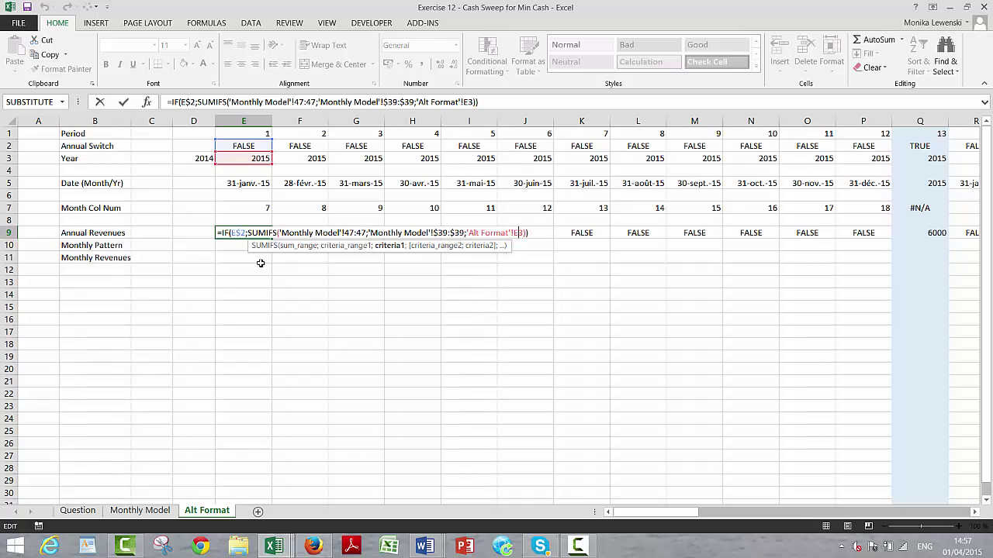
{"action": "key", "text": "F4"}
{"action": "key", "text": "F4"}
{"action": "key", "text": "Return"}
{"action": "key", "text": "Up"}
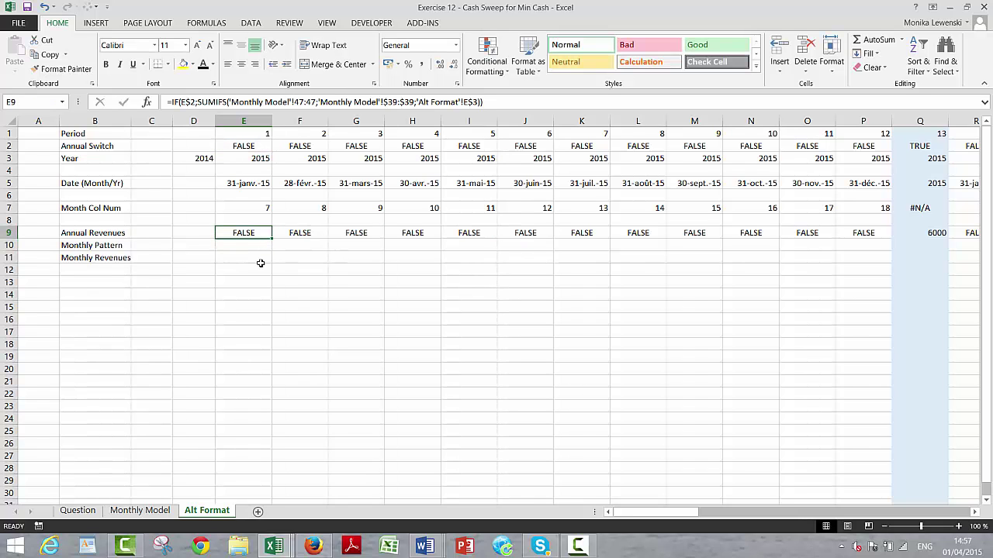
Fill the E9 formula down to E11 for Monthly Pattern and Monthly Revenues, and copy all three rows across the timeline.
{"action": "key", "text": "shift+Down"}
{"action": "key", "text": "shift+Down"}
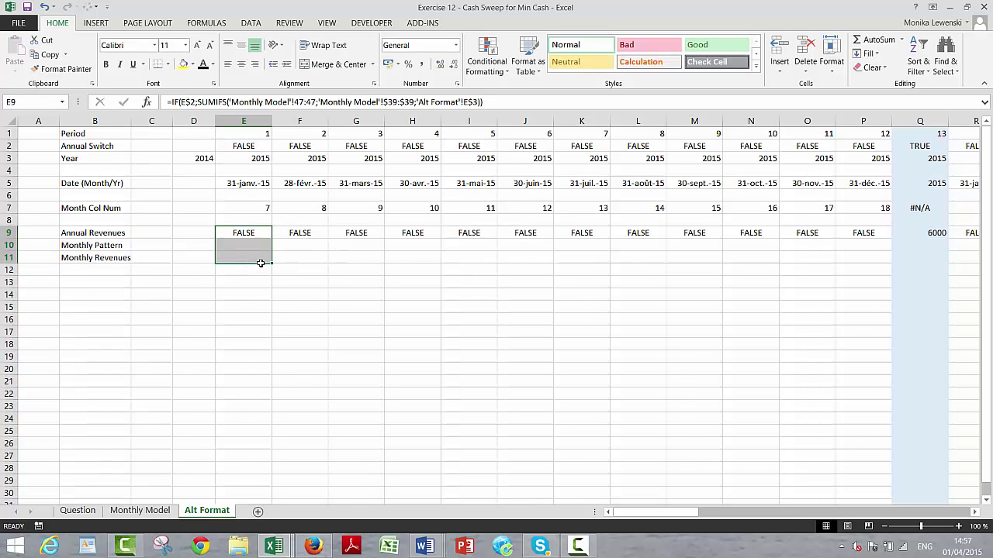
{"action": "key", "text": "ctrl+d"}
{"action": "key", "text": "ctrl+shift+Right"}
{"action": "key", "text": "ctrl+r"}
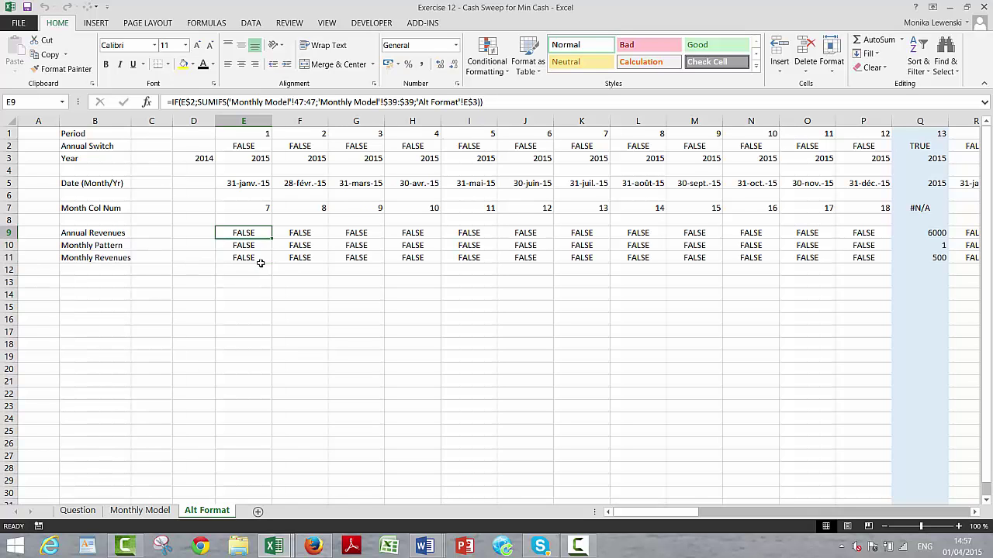
Examine rows 9 to 11 across the timeline through 2018, checking the annual columns for all three revenue lines.
{"action": "key", "text": "Right"}
{"action": "key", "text": "Right"}
{"action": "key", "text": "Right"}
{"action": "key", "text": "Right"}
{"action": "key", "text": "Right"}
{"action": "key", "text": "Right"}
{"action": "key", "text": "Right"}
{"action": "key", "text": "Right"}
{"action": "key", "text": "Right"}
{"action": "key", "text": "Right"}
{"action": "key", "text": "Right"}
{"action": "key", "text": "Right"}
{"action": "key", "text": "Right"}
{"action": "key", "text": "Right"}
{"action": "key", "text": "Right"}
{"action": "key", "text": "Right"}
{"action": "key", "text": "Right"}
{"action": "key", "text": "Right"}
{"action": "key", "text": "Right"}
{"action": "key", "text": "Right"}
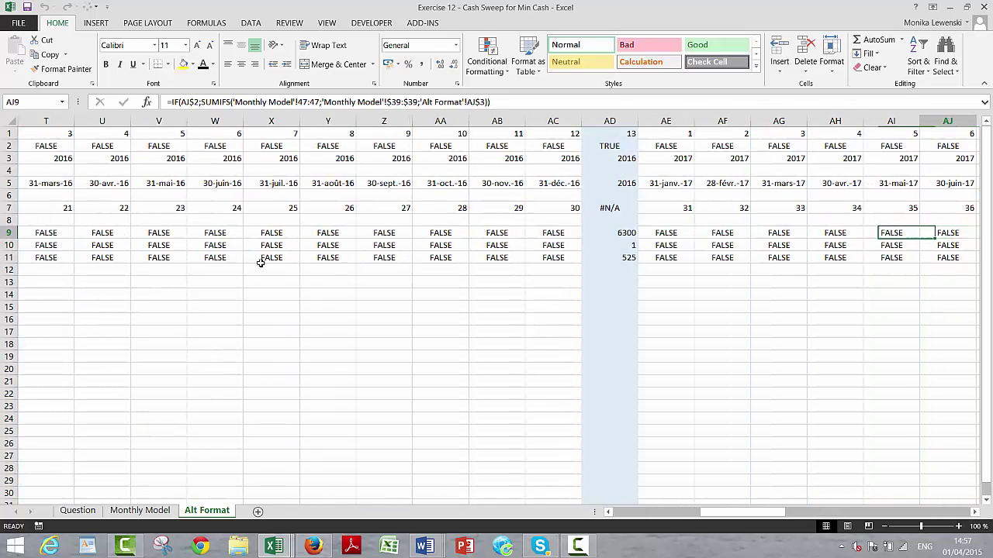
{"action": "key", "text": "Right"}
{"action": "key", "text": "Right"}
{"action": "key", "text": "Right"}
{"action": "key", "text": "Right"}
{"action": "key", "text": "Right"}
{"action": "key", "text": "Right"}
{"action": "key", "text": "Right"}
{"action": "key", "text": "Right"}
{"action": "key", "text": "Right"}
{"action": "key", "text": "Right"}
{"action": "key", "text": "Right"}
{"action": "key", "text": "Right"}
{"action": "key", "text": "Right"}
{"action": "key", "text": "Right"}
{"action": "key", "text": "Right"}
{"action": "key", "text": "Right"}
{"action": "key", "text": "Right"}
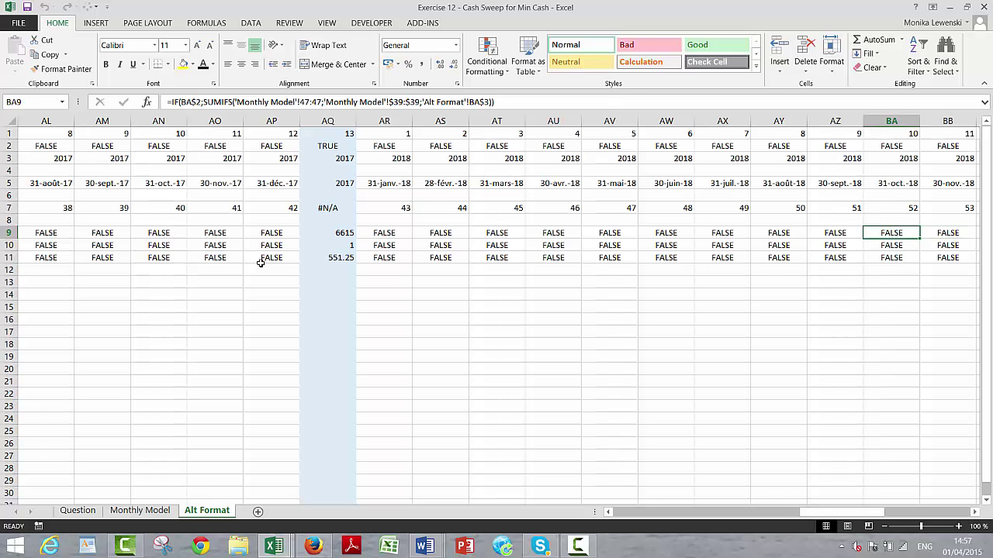
Add INDEX('Monthly Model'!47:47;'Alt Format'!E$7) as the value-if-false argument of the Annual Revenues IF formula in E9.
{"action": "key", "text": "Left"}
{"action": "key", "text": "Left"}
{"action": "key", "text": "Left"}
{"action": "key", "text": "Left"}
{"action": "key", "text": "Left"}
{"action": "key", "text": "Left"}
{"action": "key", "text": "Left"}
{"action": "key", "text": "Left"}
{"action": "key", "text": "Left"}
{"action": "key", "text": "Left"}
{"action": "key", "text": "Left"}
{"action": "key", "text": "Left"}
{"action": "key", "text": "Left"}
{"action": "key", "text": "Left"}
{"action": "key", "text": "Left"}
{"action": "key", "text": "Left"}
{"action": "key", "text": "Left"}
{"action": "key", "text": "Left"}
{"action": "key", "text": "Left"}
{"action": "key", "text": "Left"}
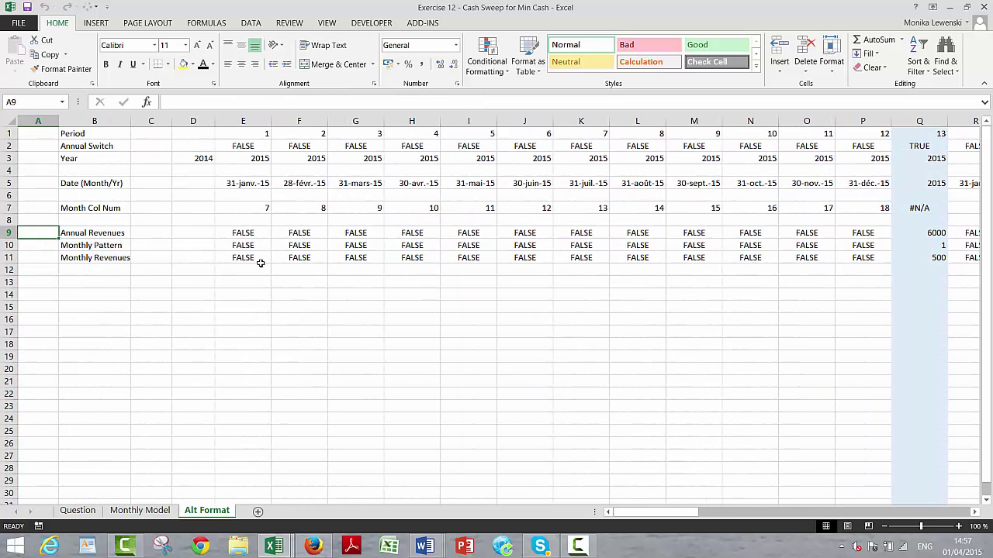
{"action": "key", "text": "Right"}
{"action": "key", "text": "Right"}
{"action": "key", "text": "Right"}
{"action": "key", "text": "Right"}
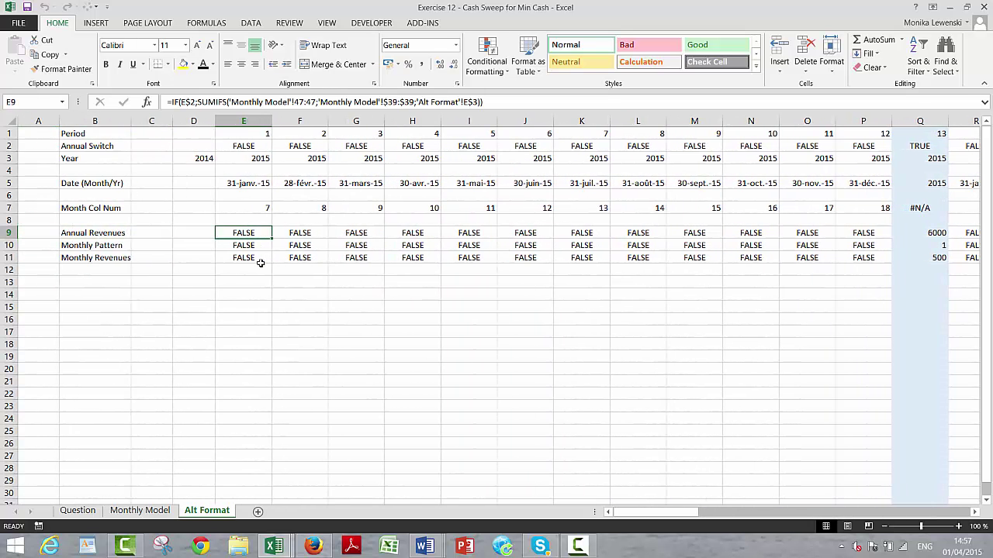
{"action": "key", "text": "F2"}
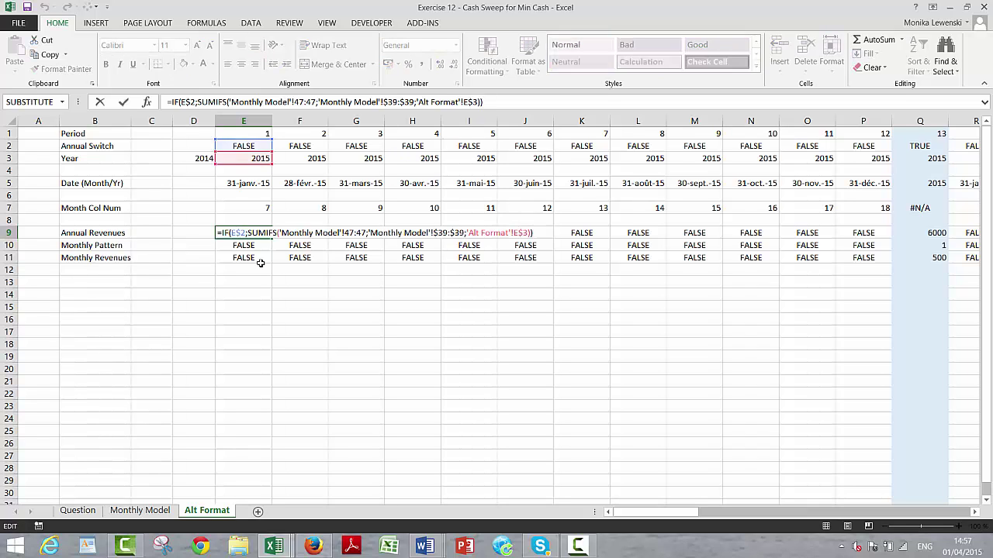
{"action": "key", "text": "BackSpace"}
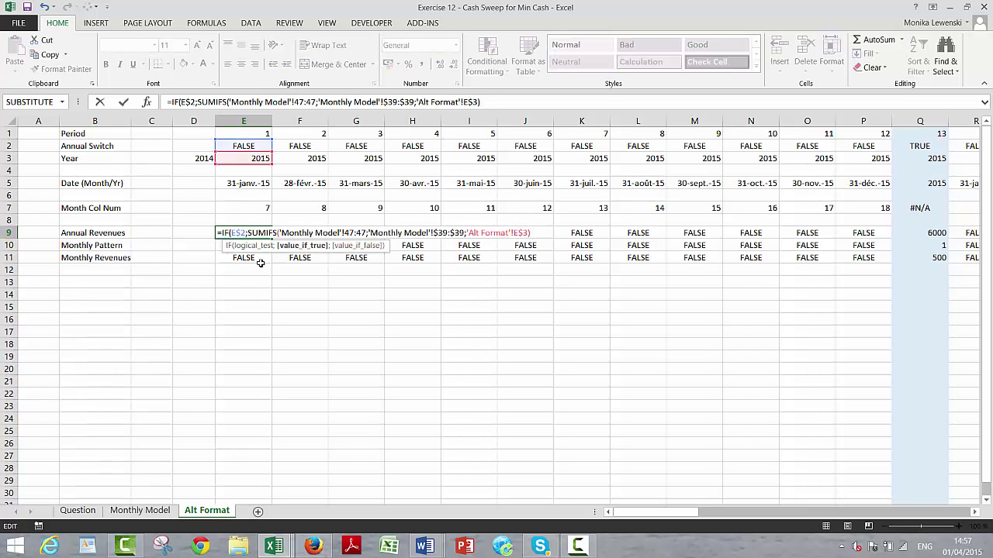
{"action": "type", "text": ";"}
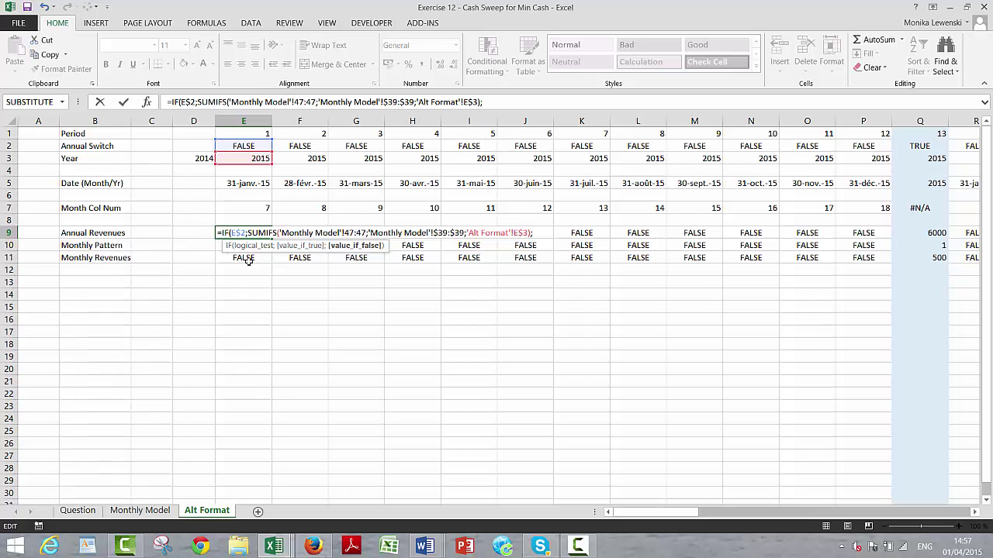
{"action": "type", "text": "index("}
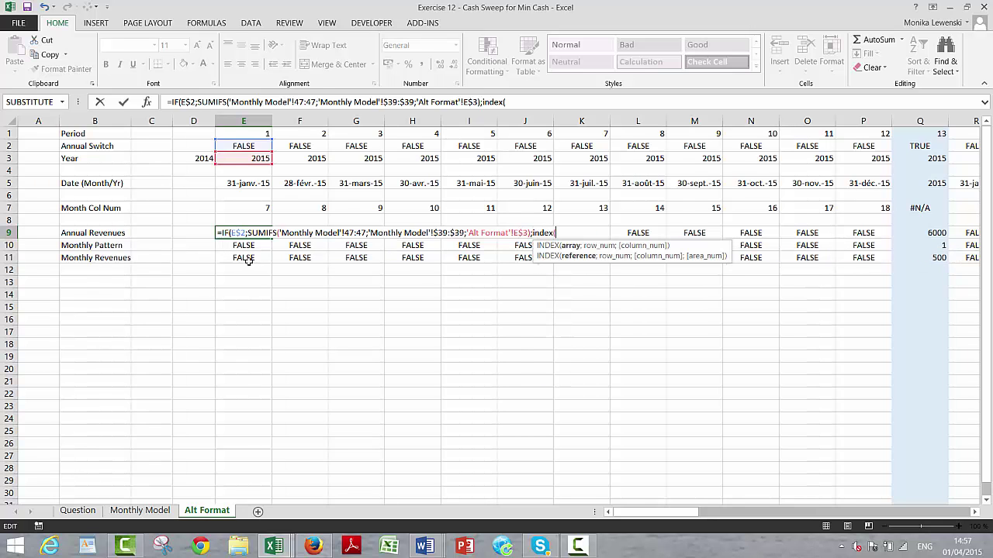
{"action": "left_click", "coordinate": [139, 510]}
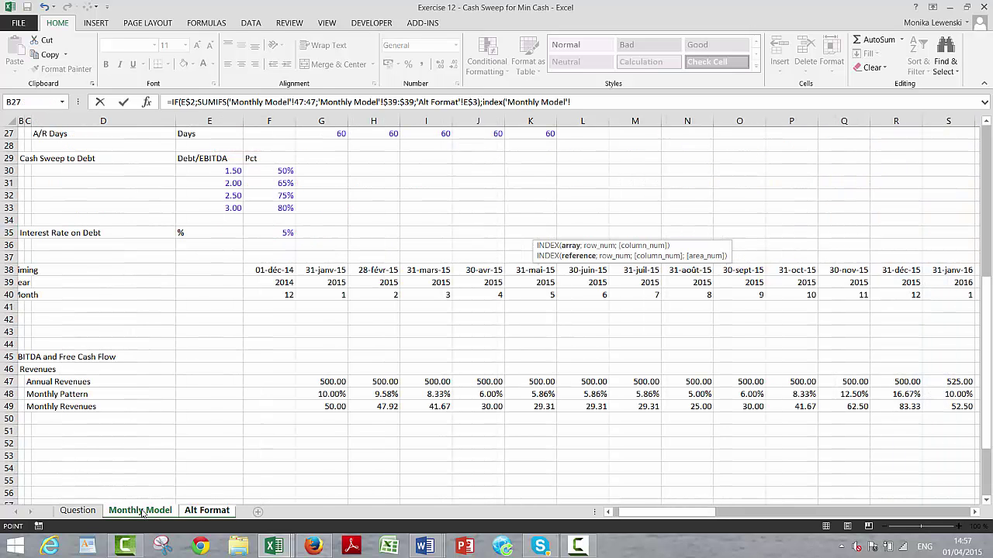
{"action": "left_click", "coordinate": [10, 382]}
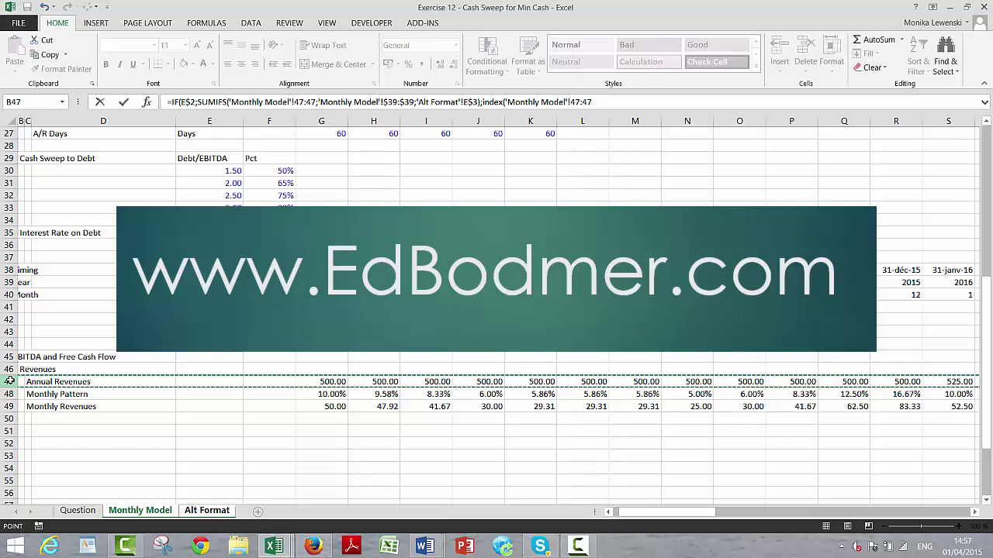
{"action": "type", "text": ";"}
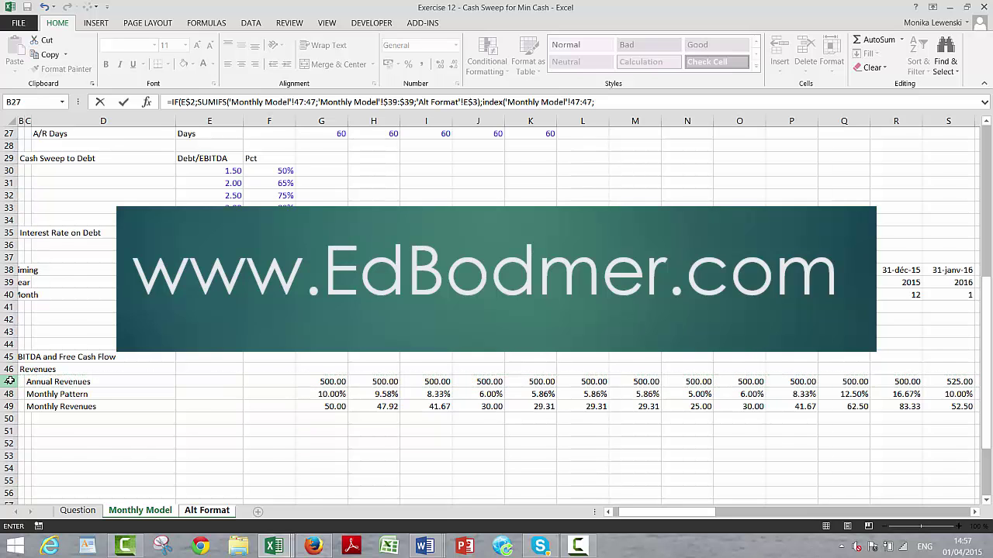
{"action": "key", "text": "ctrl+Page_Down"}
{"action": "key", "text": "Up"}
{"action": "key", "text": "Up"}
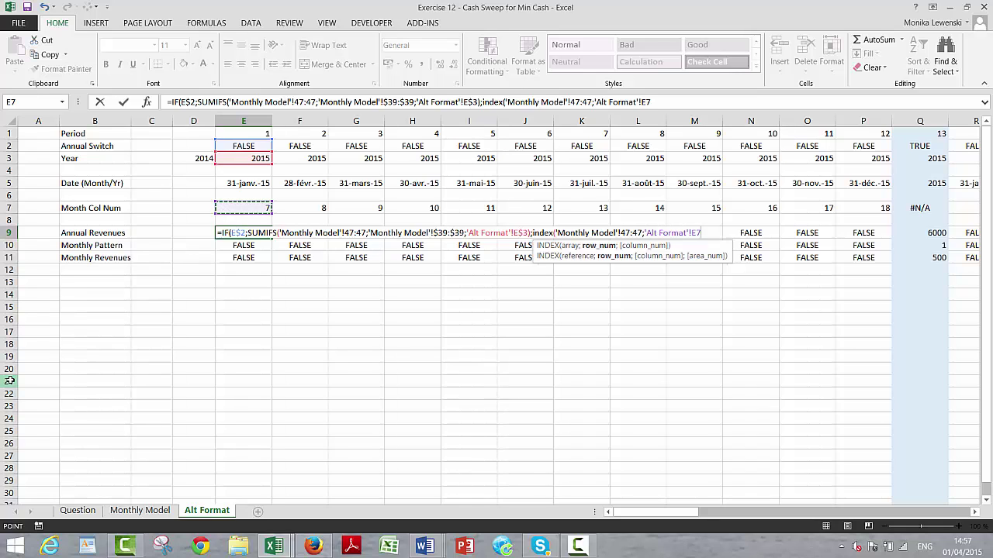
{"action": "key", "text": "F4"}
{"action": "key", "text": "F4"}
{"action": "key", "text": "Return"}
{"action": "key", "text": "Return"}
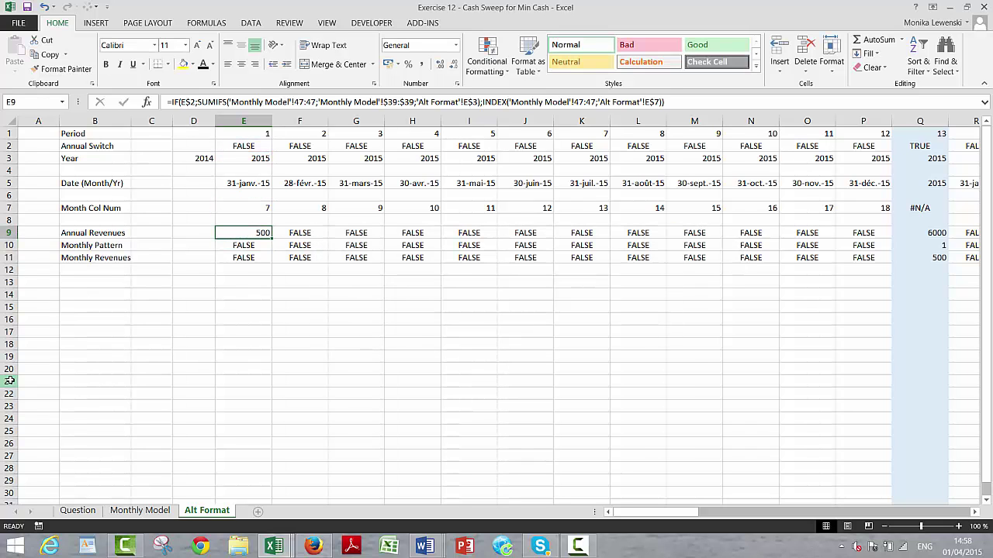
Copy the updated Annual Revenues formula from E9 across the whole timeline in row 9.
{"action": "key", "text": "ctrl+shift+Right"}
{"action": "key", "text": "ctrl+r"}
{"action": "key", "text": "Right"}
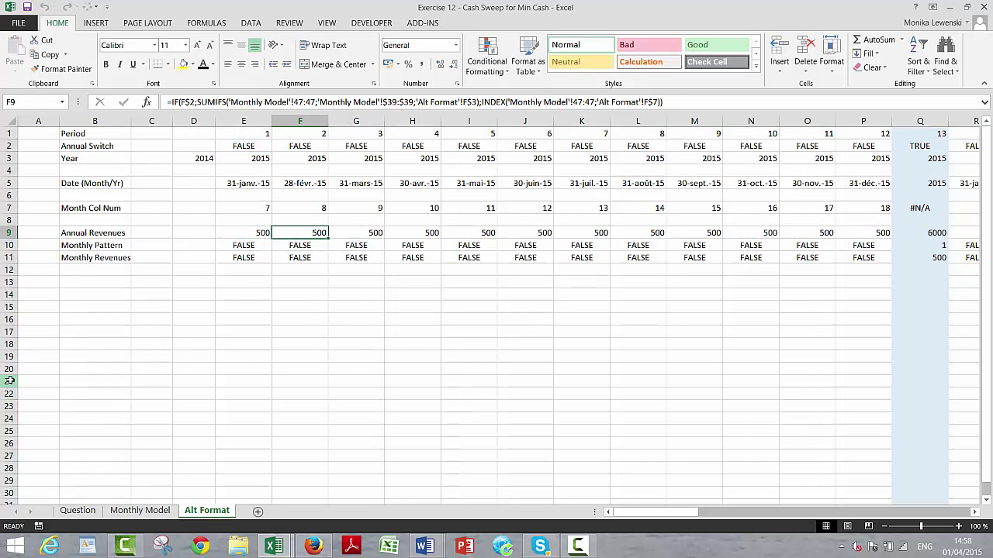
{"action": "key", "text": "Left"}
{"action": "key", "text": "Right"}
{"action": "key", "text": "Right"}
{"action": "key", "text": "Left"}
{"action": "key", "text": "Left"}
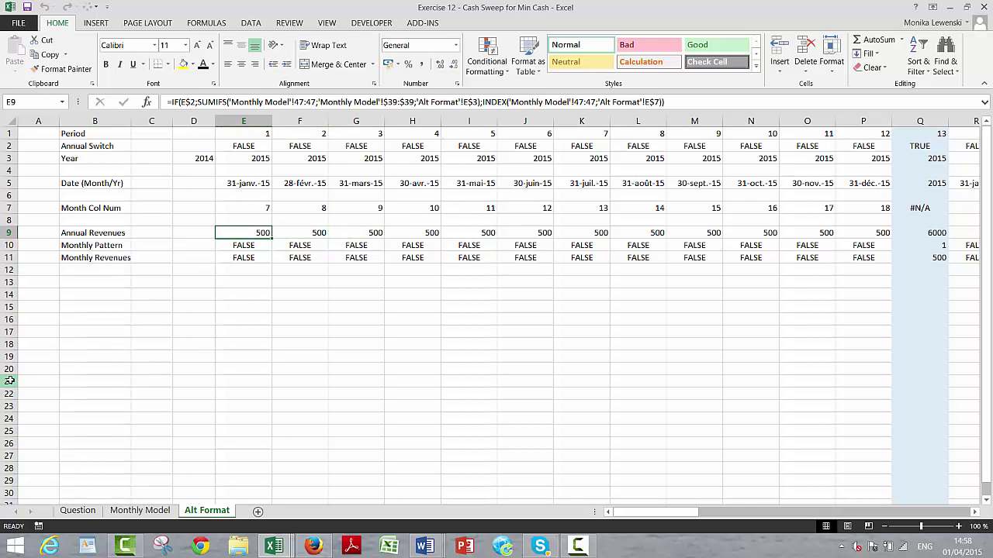
Fill the row 9 formulas down into Monthly Pattern and Monthly Revenues, rows 10 and 11, for all periods.
{"action": "key", "text": "ctrl+shift+Right"}
{"action": "key", "text": "shift+Down"}
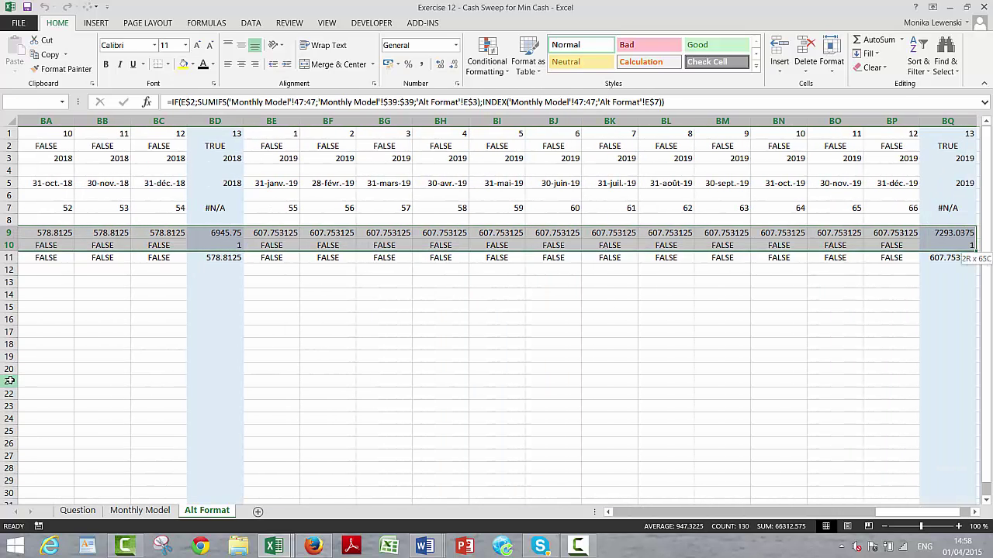
{"action": "key", "text": "shift+Down"}
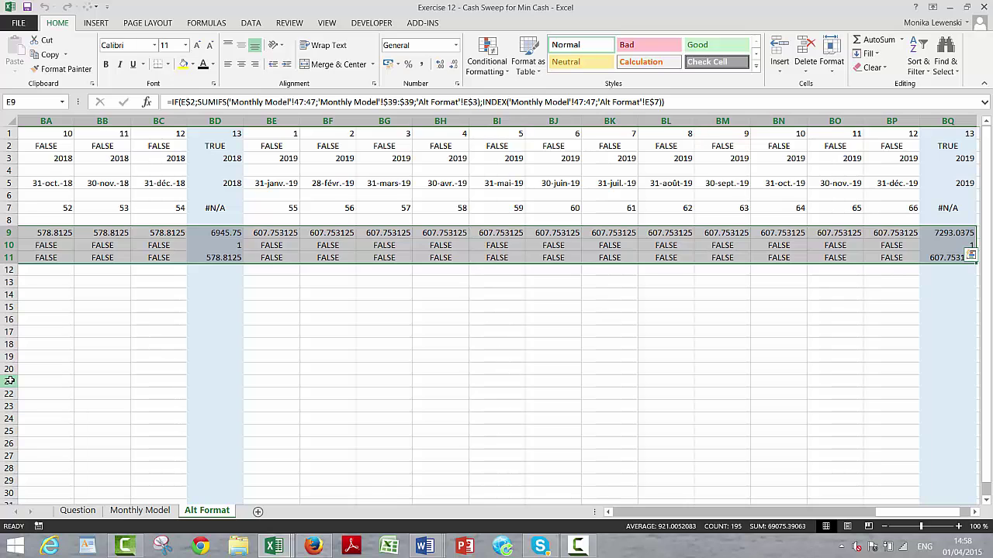
{"action": "key", "text": "ctrl+d"}
{"action": "key", "text": "Left"}
{"action": "key", "text": "Left"}
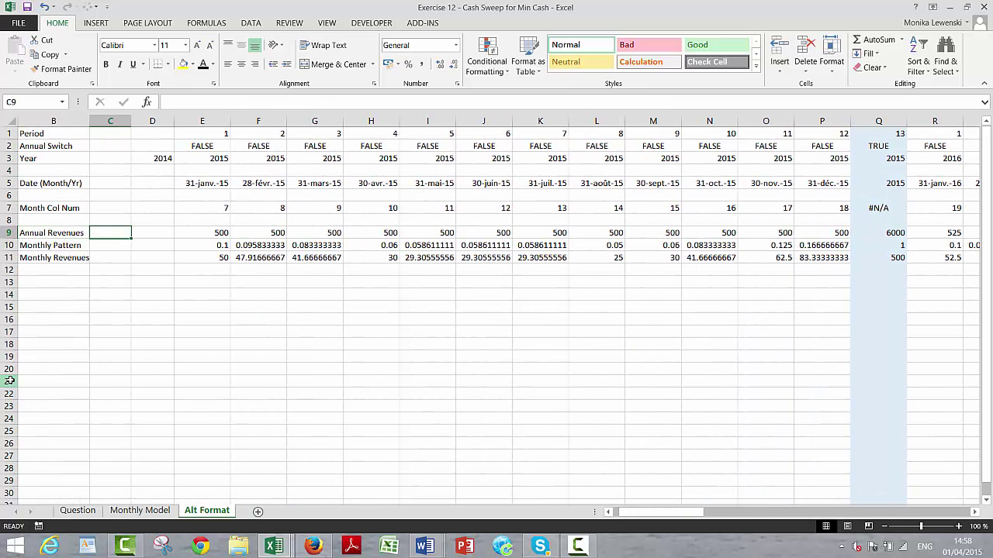
Format the Monthly Revenues values in row 11 as numbers with two decimals from E11 across the timeline.
{"action": "key", "text": "Down"}
{"action": "key", "text": "Down"}
{"action": "key", "text": "Right"}
{"action": "key", "text": "Right"}
{"action": "key", "text": "ctrl+shift+Right"}
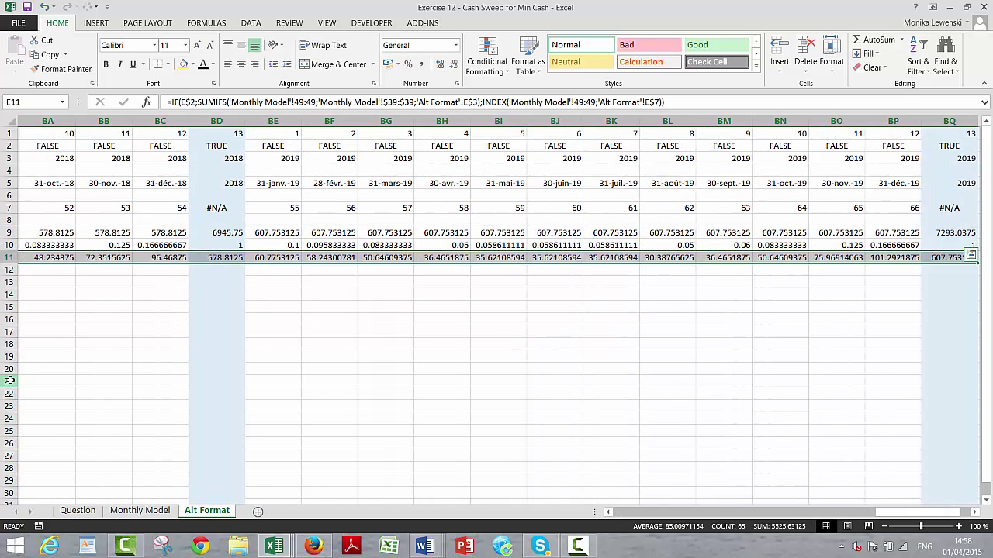
{"action": "key", "text": "ctrl+shift+1"}
{"action": "key", "text": "ctrl+BackSpace"}
Examine the Monthly Revenues along row 11 from 2015 into 2017, comparing the monthly and annual columns.
{"action": "key", "text": "Right"}
{"action": "key", "text": "Right"}
{"action": "key", "text": "Right"}
{"action": "key", "text": "Right"}
{"action": "key", "text": "Right"}
{"action": "key", "text": "Right"}
{"action": "key", "text": "Right"}
{"action": "key", "text": "Right"}
{"action": "key", "text": "Right"}
{"action": "key", "text": "Right"}
{"action": "key", "text": "Right"}
{"action": "key", "text": "Right"}
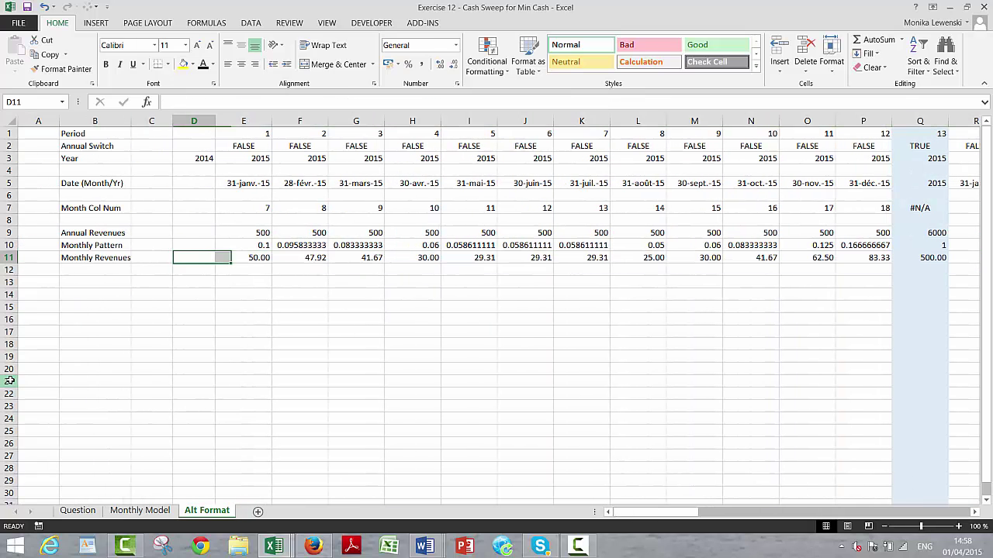
{"action": "key", "text": "Right"}
{"action": "key", "text": "Right"}
{"action": "key", "text": "Right"}
{"action": "key", "text": "Right"}
{"action": "key", "text": "Right"}
{"action": "key", "text": "Right"}
{"action": "key", "text": "Right"}
{"action": "key", "text": "Right"}
{"action": "key", "text": "Right"}
{"action": "key", "text": "Right"}
{"action": "key", "text": "Right"}
{"action": "key", "text": "Right"}
{"action": "key", "text": "Right"}
{"action": "key", "text": "Right"}
{"action": "key", "text": "Right"}
{"action": "key", "text": "Right"}
{"action": "key", "text": "Right"}
{"action": "key", "text": "Right"}
{"action": "key", "text": "Right"}
{"action": "key", "text": "Right"}
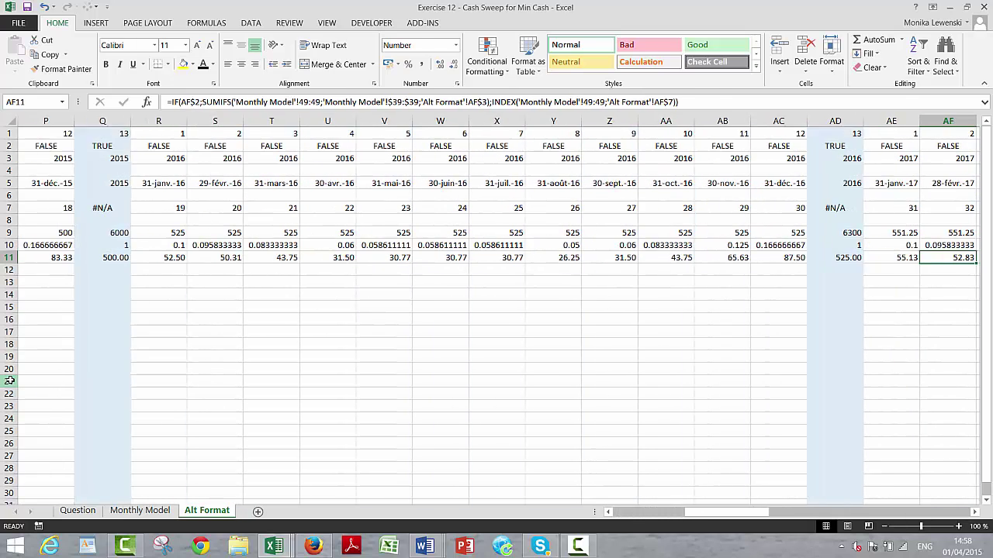
{"action": "key", "text": "Left"}
{"action": "key", "text": "Left"}
{"action": "key", "text": "Left"}
{"action": "key", "text": "Left"}
{"action": "key", "text": "Left"}
{"action": "key", "text": "Left"}
{"action": "key", "text": "Left"}
{"action": "key", "text": "Left"}
{"action": "key", "text": "Left"}
{"action": "key", "text": "Left"}
{"action": "key", "text": "Left"}
{"action": "key", "text": "Left"}
{"action": "key", "text": "Left"}
{"action": "key", "text": "Left"}
{"action": "key", "text": "Left"}
{"action": "key", "text": "Left"}
{"action": "key", "text": "Left"}
{"action": "key", "text": "Left"}
{"action": "key", "text": "Left"}
{"action": "key", "text": "Left"}
{"action": "key", "text": "Left"}
{"action": "key", "text": "Left"}
{"action": "key", "text": "Left"}
{"action": "key", "text": "Left"}
{"action": "key", "text": "Left"}
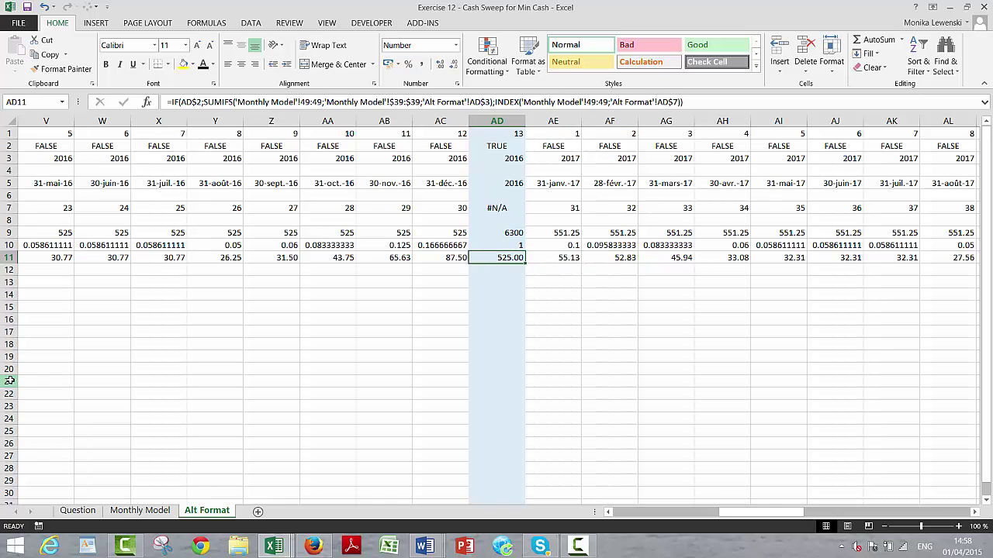
Delete the Annual Revenues and Monthly Pattern rows, 9 and 10, from the sheet.
{"action": "key", "text": "Up"}
{"action": "key", "text": "Up"}
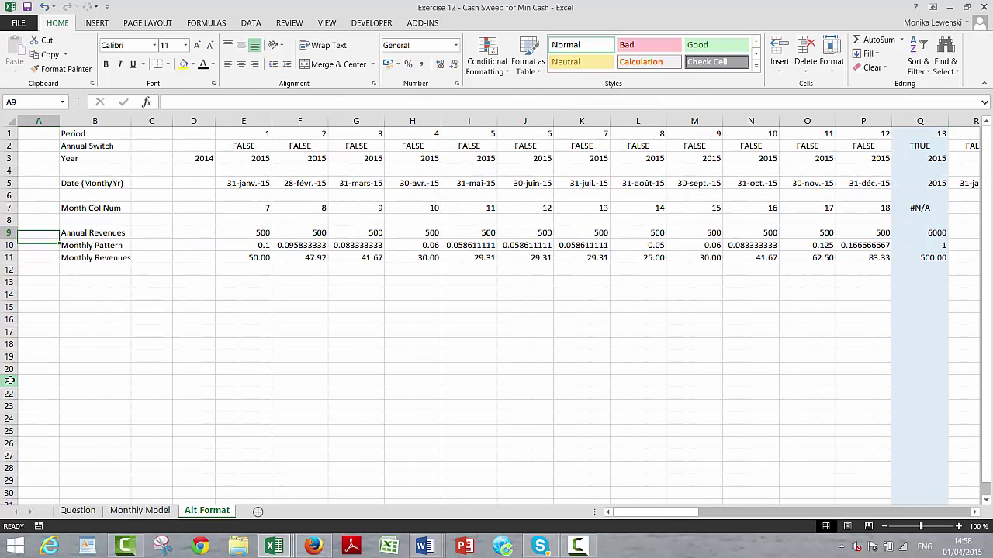
{"action": "key", "text": "shift+space"}
{"action": "key", "text": "shift+Down"}
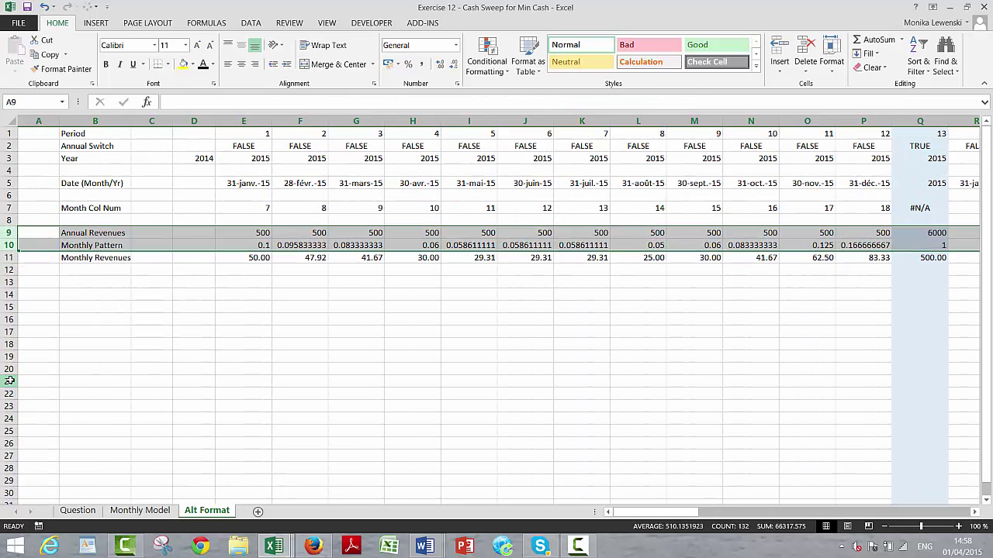
{"action": "key", "text": "ctrl+minus"}
{"action": "key", "text": "Down"}
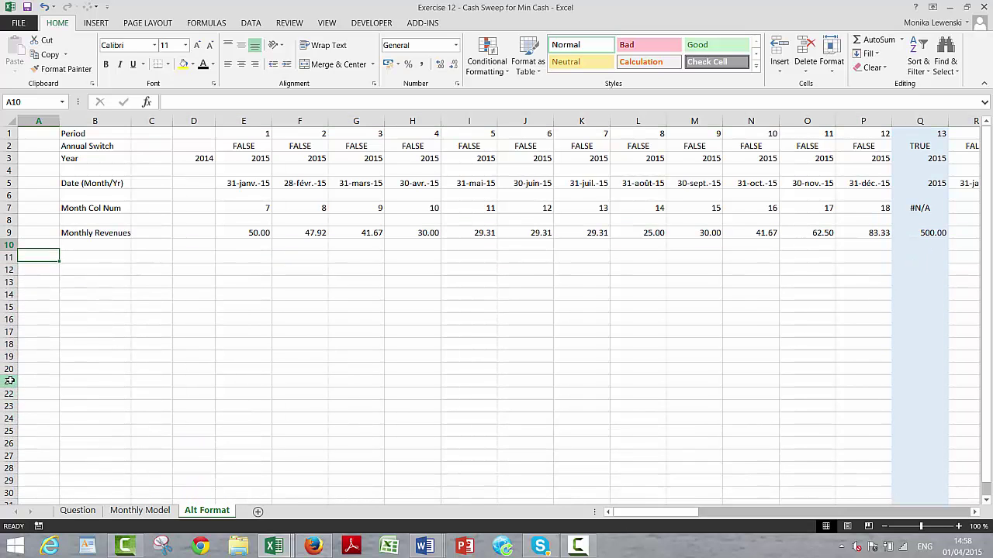
Group the 2015 month columns E to P and collapse the group, leaving the annual column Q.
{"action": "key", "text": "Up"}
{"action": "key", "text": "Right"}
{"action": "key", "text": "Right"}
{"action": "key", "text": "Up"}
{"action": "key", "text": "Up"}
{"action": "key", "text": "ctrl+Up"}
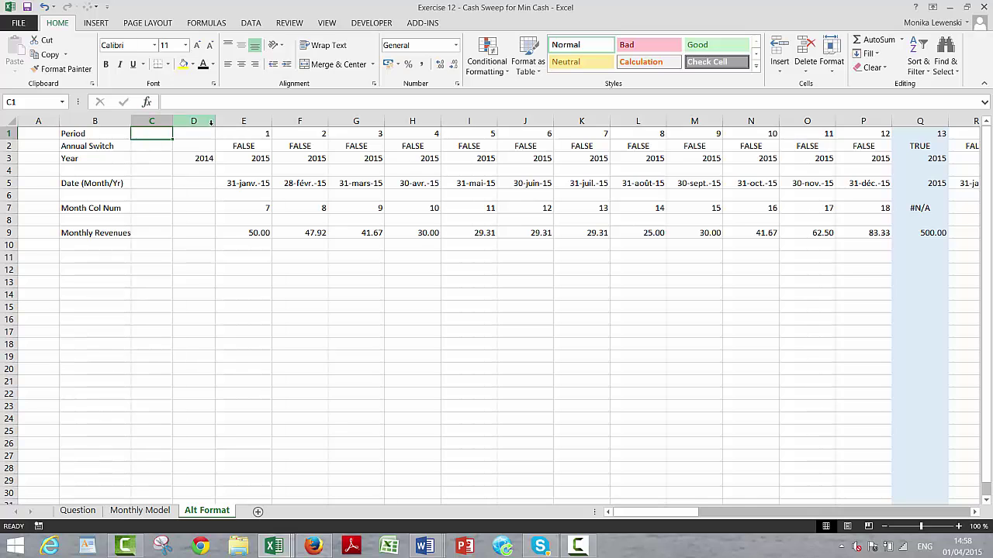
{"action": "left_click_drag", "start_coordinate": [242, 121], "coordinate": [871, 211]}
{"action": "key", "text": "shift+alt+Right"}
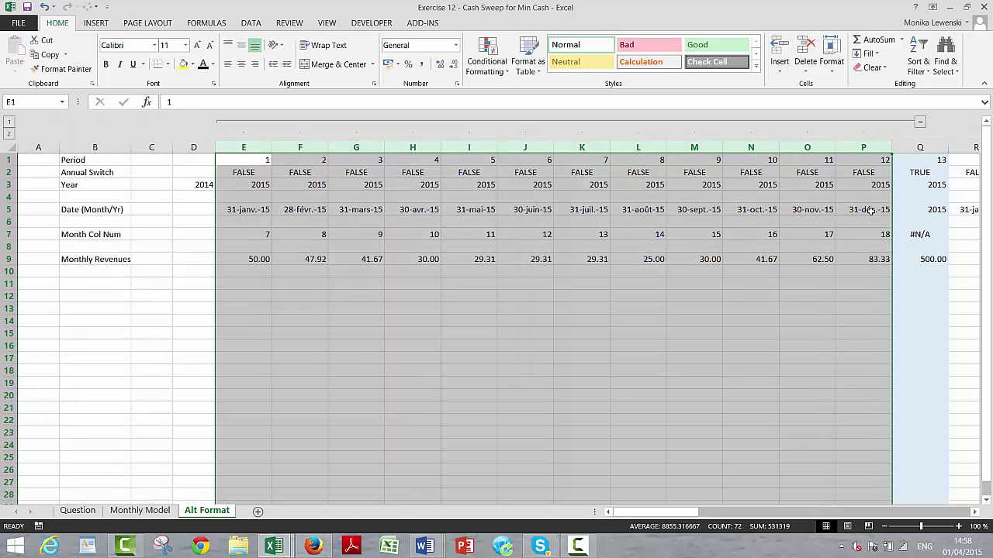
{"action": "left_click", "coordinate": [920, 123]}
Group the 2016 month columns R to AC and collapse the group, leaving the annual column AD.
{"action": "key", "text": "Right"}
{"action": "key", "text": "Right"}
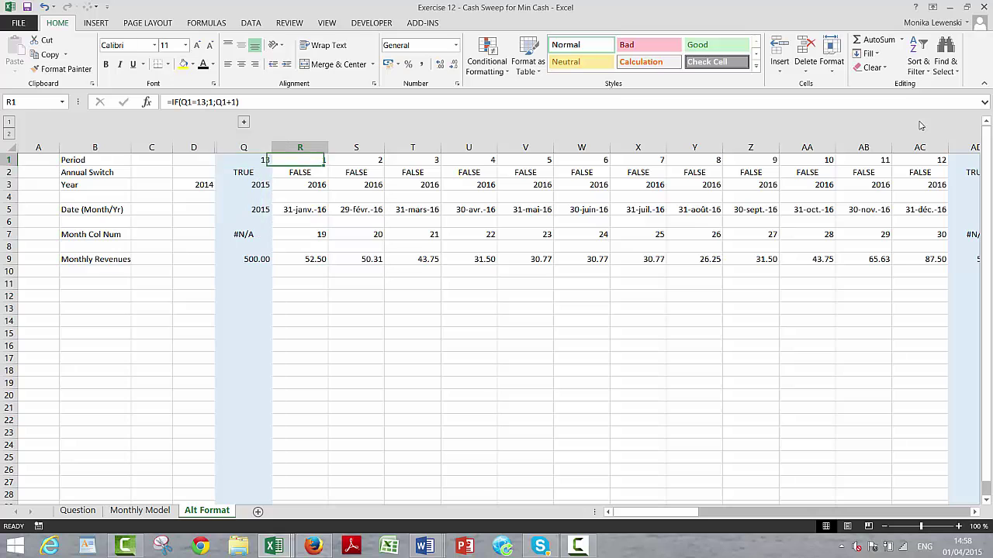
{"action": "key", "text": "shift+space"}
{"action": "key", "text": "Right"}
{"action": "key", "text": "Left"}
{"action": "key", "text": "ctrl+space"}
{"action": "key", "text": "shift+Right"}
{"action": "key", "text": "shift+Right"}
{"action": "key", "text": "shift+Right"}
{"action": "key", "text": "shift+Right"}
{"action": "key", "text": "shift+Right"}
{"action": "key", "text": "shift+Right"}
{"action": "key", "text": "shift+Right"}
{"action": "key", "text": "shift+Right"}
{"action": "key", "text": "shift+Right"}
{"action": "key", "text": "shift+Right"}
{"action": "key", "text": "shift+Right"}
{"action": "key", "text": "shift+Right"}
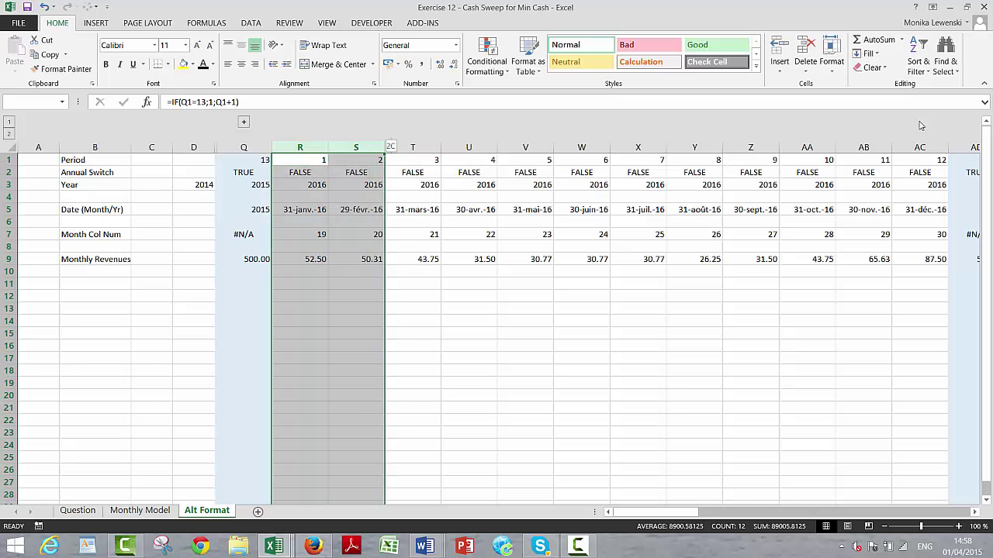
{"action": "key", "text": "shift+Left"}
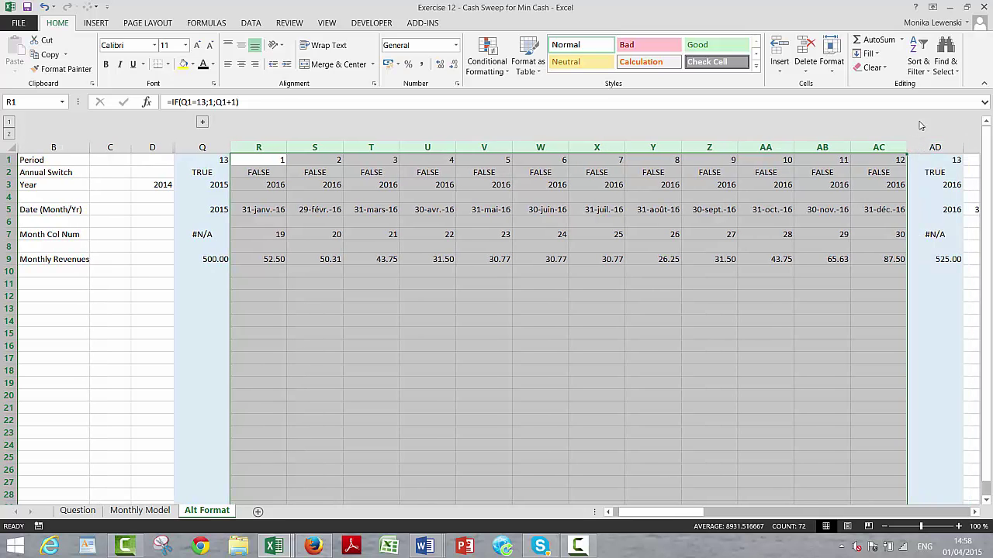
{"action": "key", "text": "shift+alt+Right"}
{"action": "left_click", "coordinate": [934, 122]}
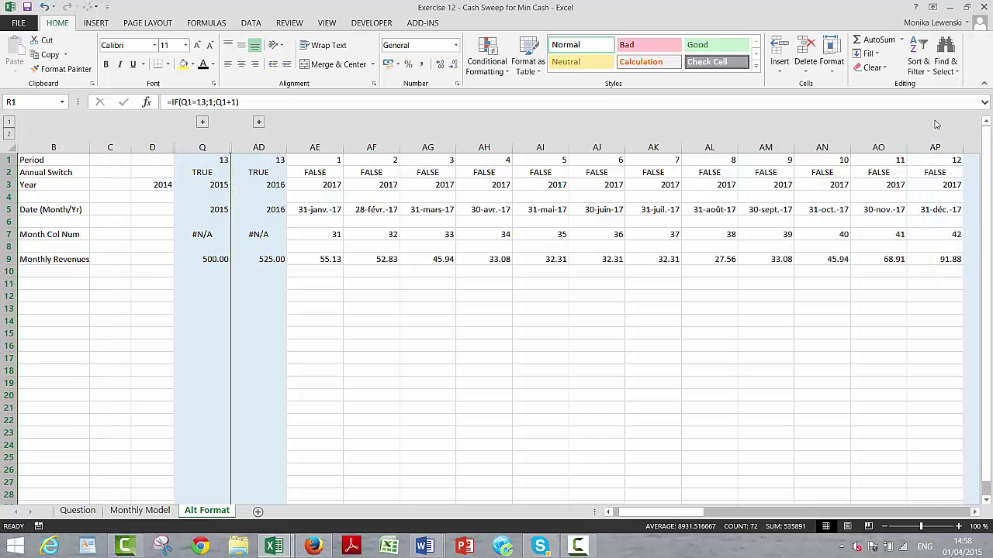
Group the 2017 month columns AE to AP and collapse the group, leaving the annual column AQ.
{"action": "key", "text": "Right"}
{"action": "key", "text": "Right"}
{"action": "key", "text": "ctrl+shift+Right"}
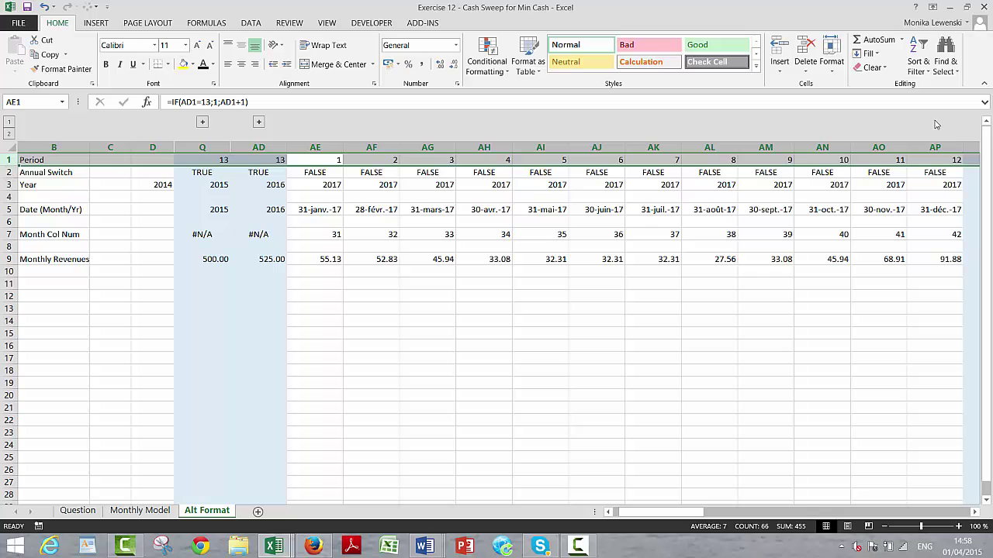
{"action": "key", "text": "ctrl+shift+Left"}
{"action": "key", "text": "ctrl+space"}
{"action": "key", "text": "shift+Right"}
{"action": "key", "text": "shift+Right"}
{"action": "key", "text": "shift+Right"}
{"action": "key", "text": "shift+Right"}
{"action": "key", "text": "shift+Right"}
{"action": "key", "text": "shift+Right"}
{"action": "key", "text": "shift+Right"}
{"action": "key", "text": "shift+Right"}
{"action": "key", "text": "shift+Right"}
{"action": "key", "text": "shift+Right"}
{"action": "key", "text": "shift+Right"}
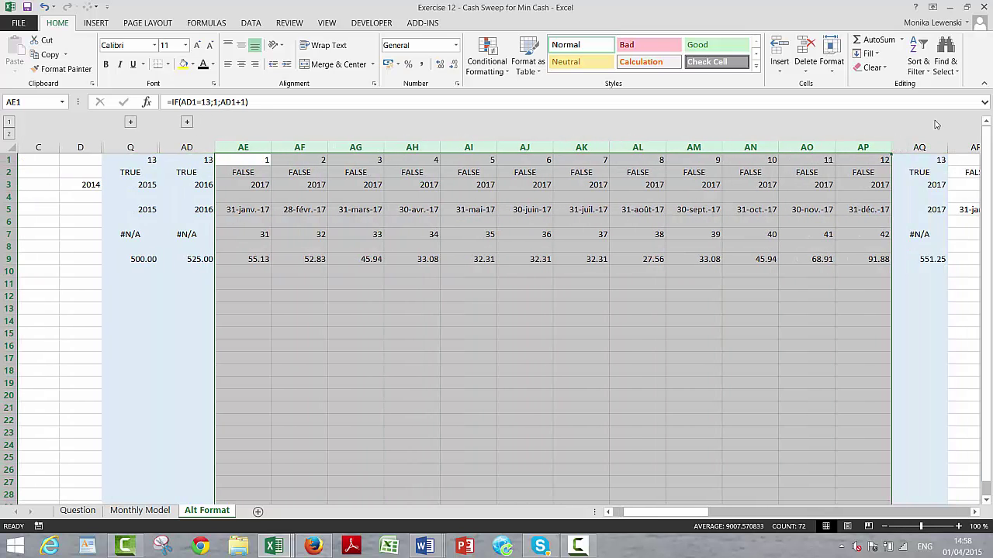
{"action": "key", "text": "shift+alt+Right"}
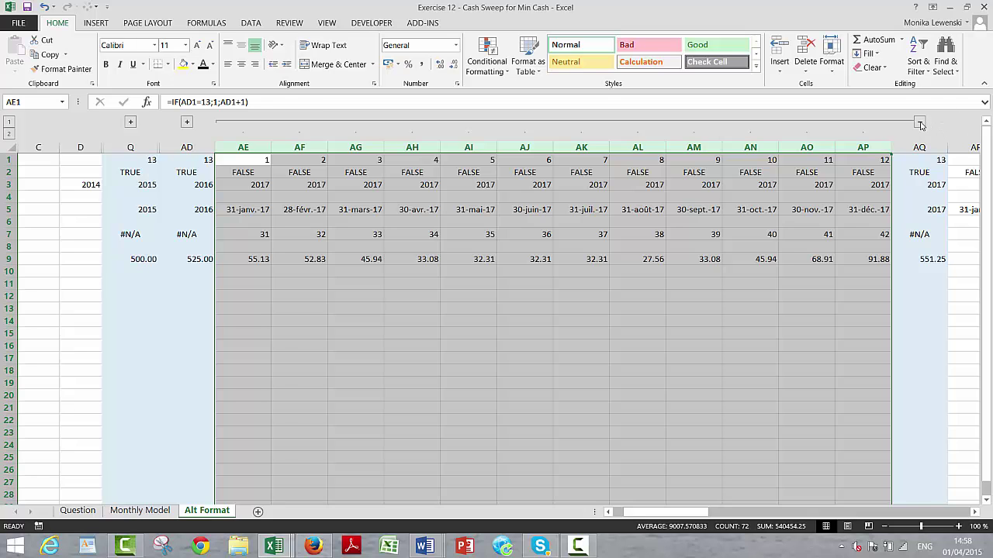
{"action": "left_click", "coordinate": [919, 122]}
Group the 2018 month columns AR to BC and collapse the group, leaving the annual column BD.
{"action": "key", "text": "Right"}
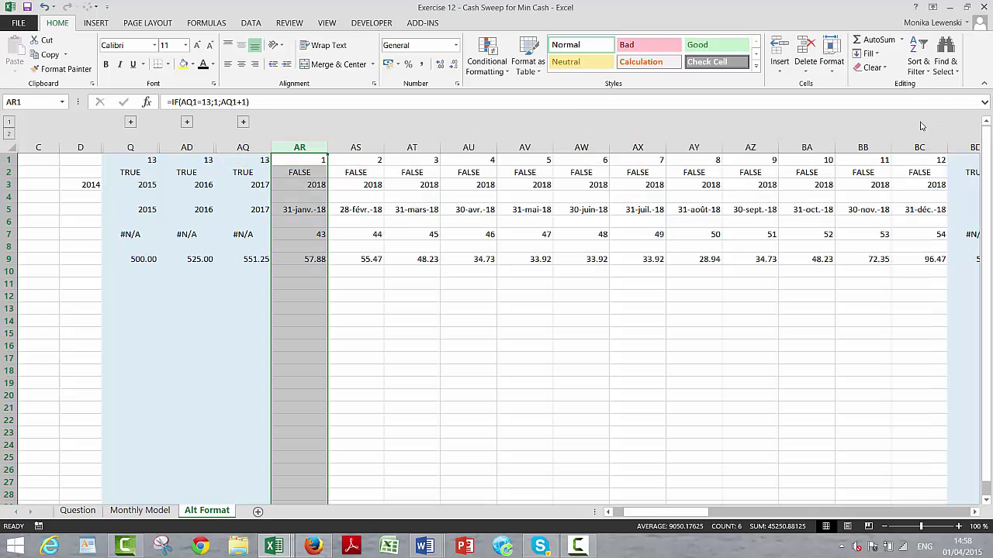
{"action": "key", "text": "ctrl+Right"}
{"action": "key", "text": "ctrl+Right"}
{"action": "key", "text": "Left"}
{"action": "key", "text": "Left"}
{"action": "key", "text": "Left"}
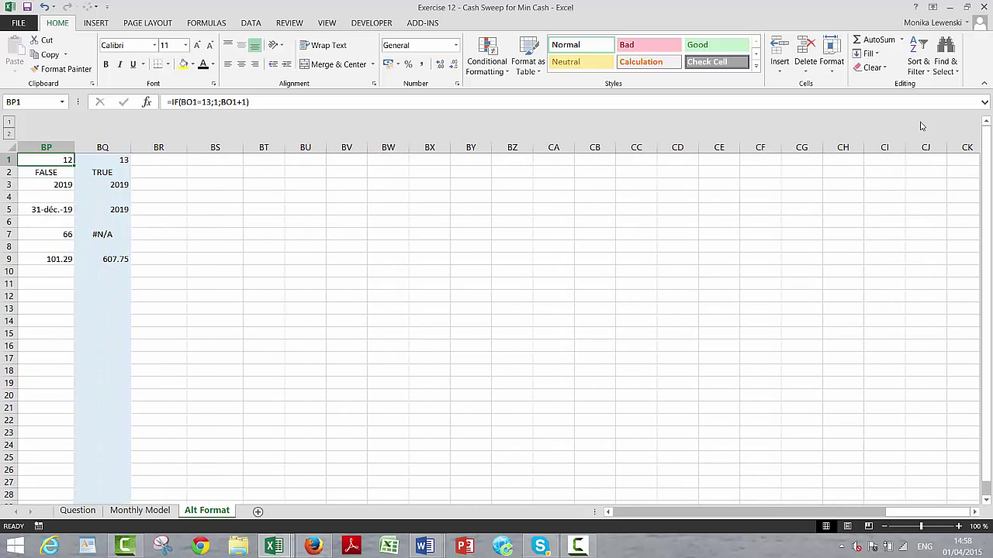
{"action": "key", "text": "ctrl+Left"}
{"action": "key", "text": "Right"}
{"action": "key", "text": "Right"}
{"action": "key", "text": "Right"}
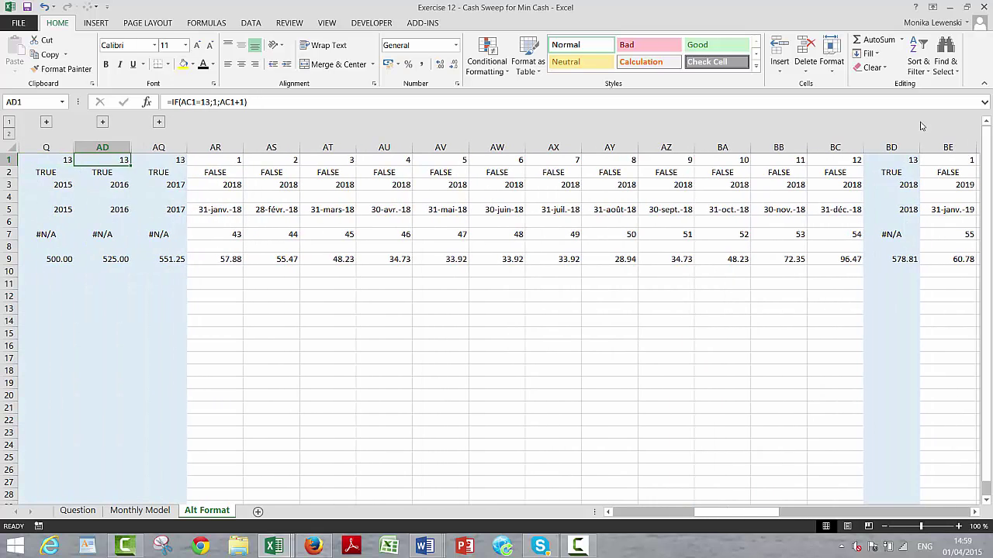
{"action": "key", "text": "ctrl+space"}
{"action": "key", "text": "shift+Right"}
{"action": "key", "text": "shift+Right"}
{"action": "key", "text": "shift+Right"}
{"action": "key", "text": "shift+Right"}
{"action": "key", "text": "shift+Right"}
{"action": "key", "text": "shift+Right"}
{"action": "key", "text": "shift+Right"}
{"action": "key", "text": "shift+Right"}
{"action": "key", "text": "shift+Right"}
{"action": "key", "text": "shift+Right"}
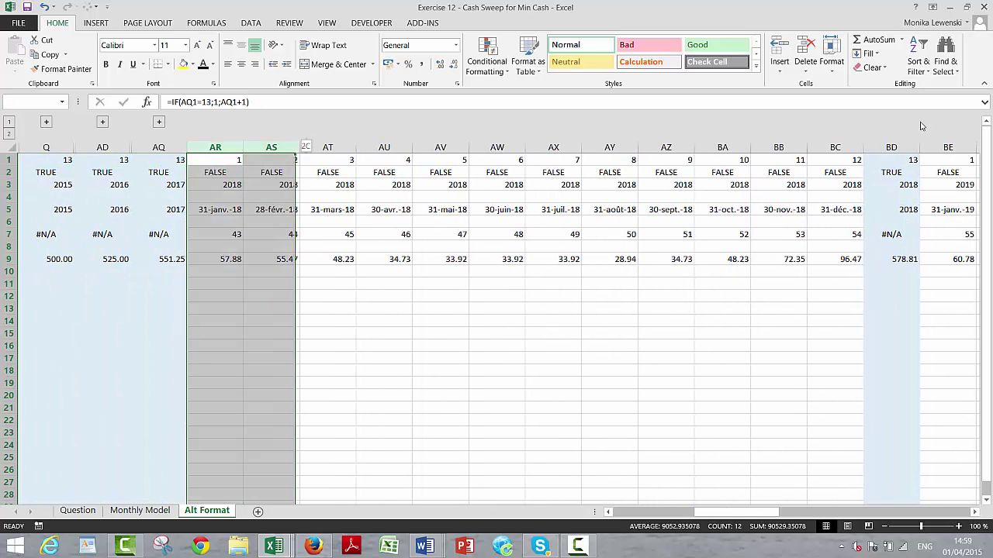
{"action": "key", "text": "shift+Right"}
{"action": "key", "text": "shift+alt+Right"}
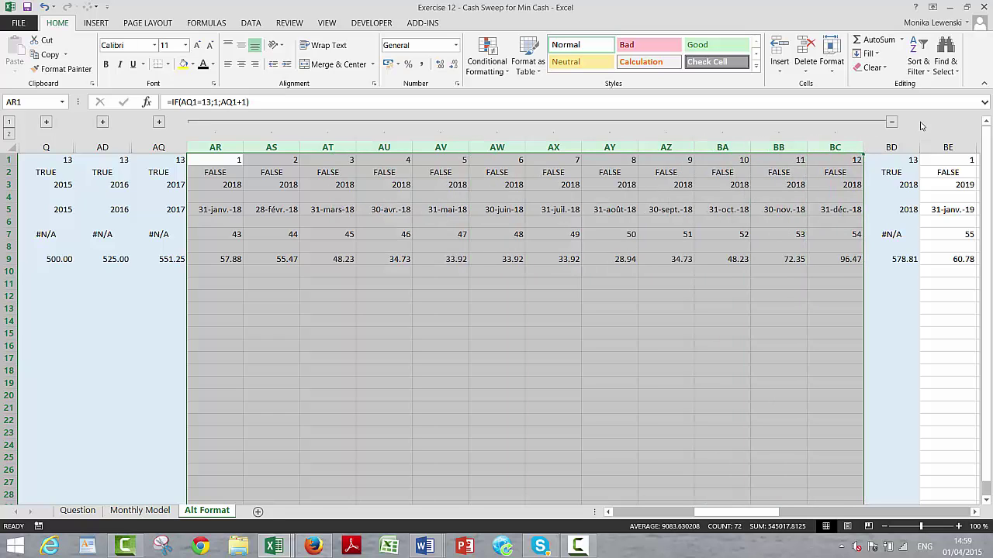
{"action": "left_click", "coordinate": [892, 122]}
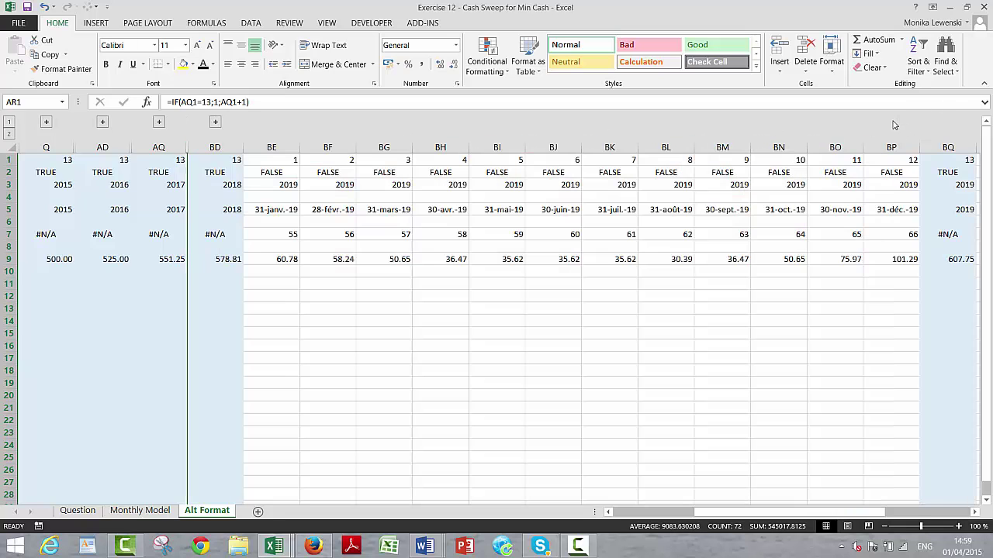
Group the 2019 month columns BE to BP and collapse the group, leaving the annual column BQ.
{"action": "key", "text": "Right"}
{"action": "key", "text": "Right"}
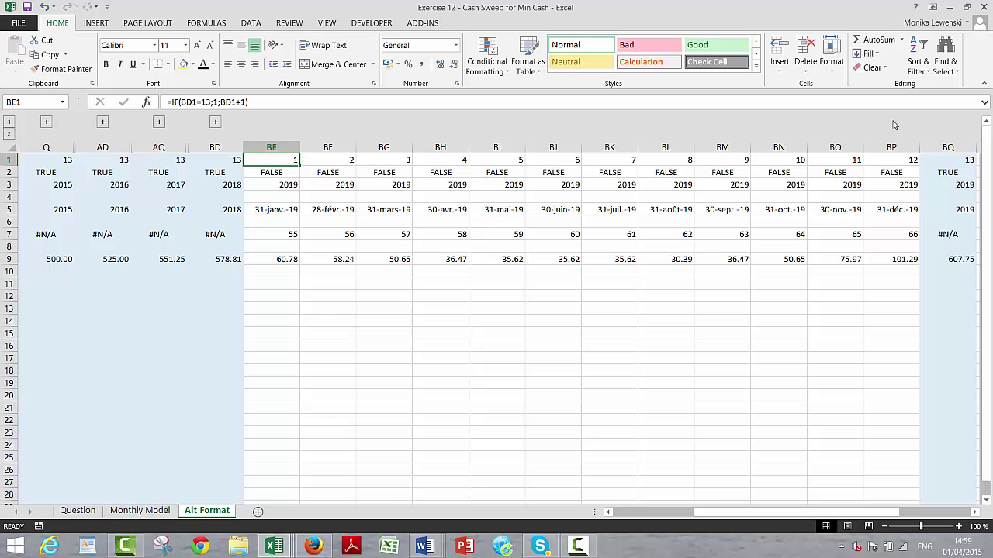
{"action": "key", "text": "ctrl+space"}
{"action": "key", "text": "shift+Right"}
{"action": "key", "text": "shift+Right"}
{"action": "key", "text": "shift+Right"}
{"action": "key", "text": "shift+Right"}
{"action": "key", "text": "shift+Right"}
{"action": "key", "text": "shift+Right"}
{"action": "key", "text": "shift+Right"}
{"action": "key", "text": "shift+Right"}
{"action": "key", "text": "shift+Right"}
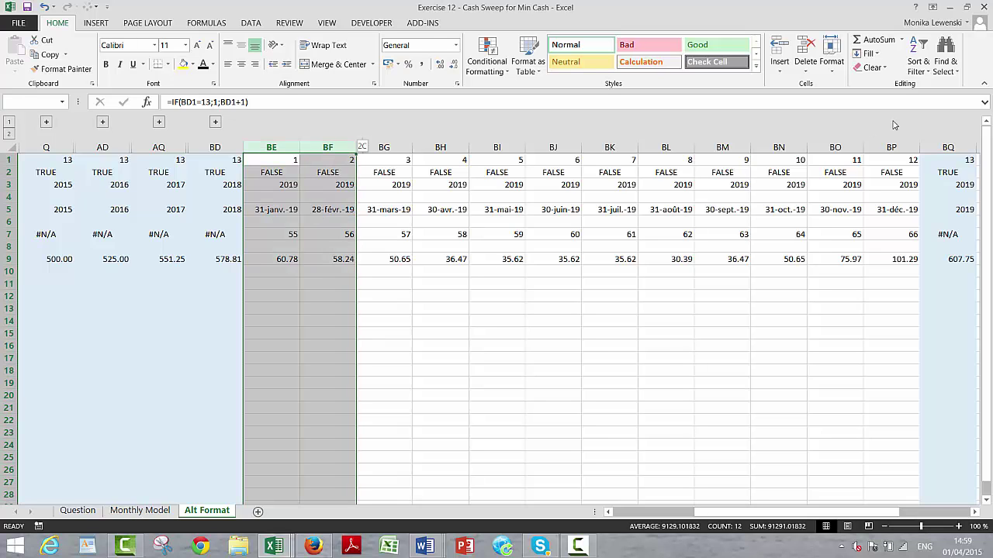
{"action": "key", "text": "shift+Right"}
{"action": "key", "text": "shift+Right"}
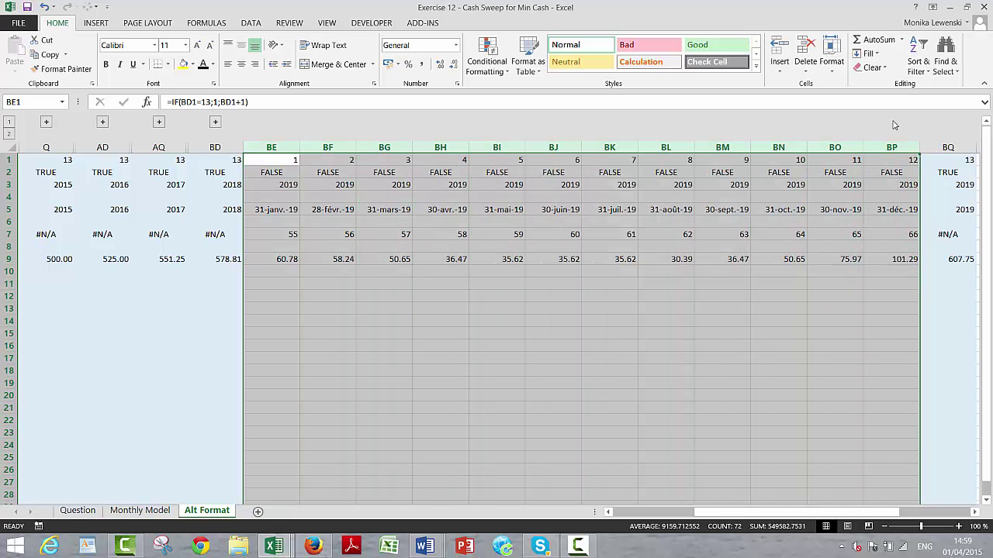
{"action": "key", "text": "shift+alt+Right"}
{"action": "left_click", "coordinate": [948, 122]}
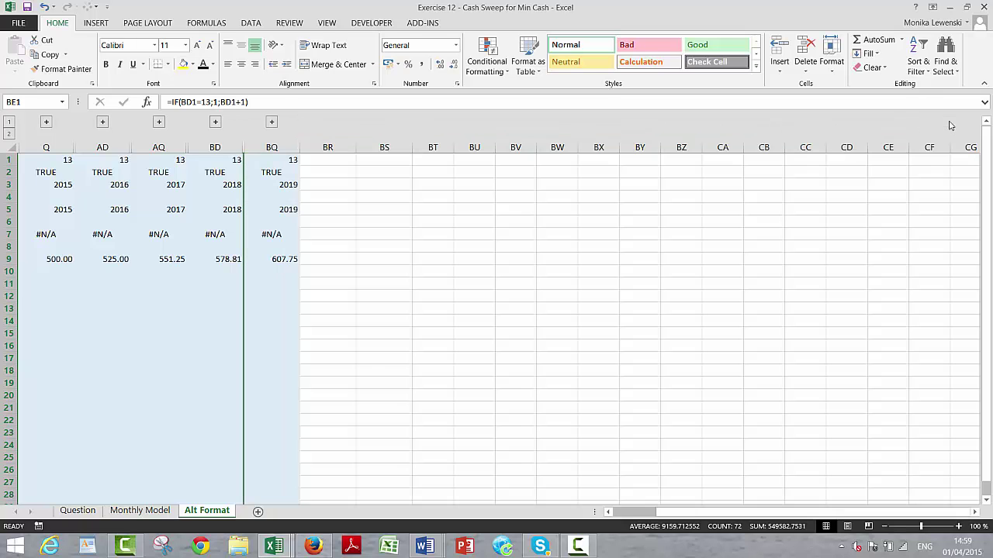
Toggle all column groups between annual-only and monthly detail, ending with every month column expanded.
{"action": "key", "text": "Left"}
{"action": "key", "text": "Left"}
{"action": "key", "text": "Left"}
{"action": "key", "text": "Left"}
{"action": "key", "text": "Left"}
{"action": "key", "text": "Left"}
{"action": "key", "text": "Left"}
{"action": "key", "text": "Left"}
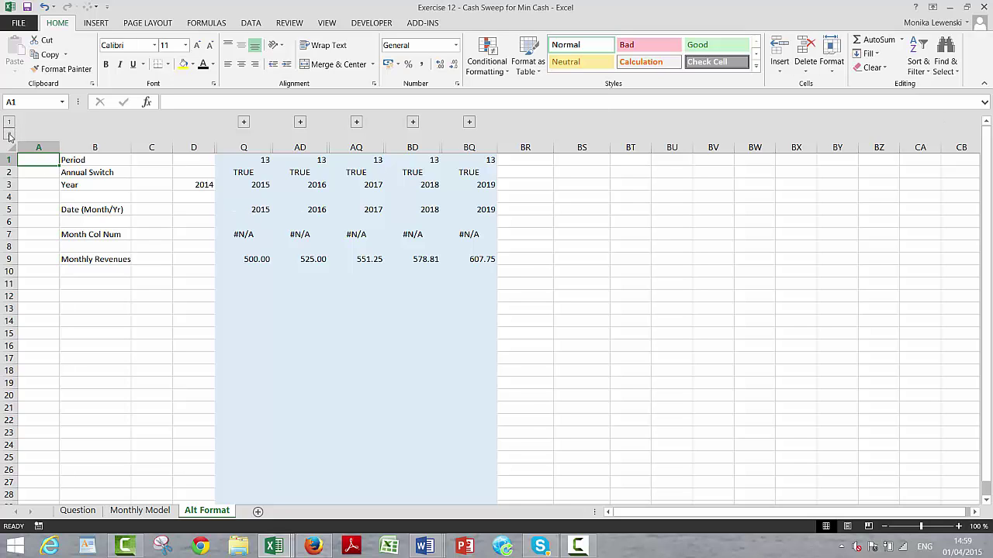
{"action": "left_click", "coordinate": [10, 135]}
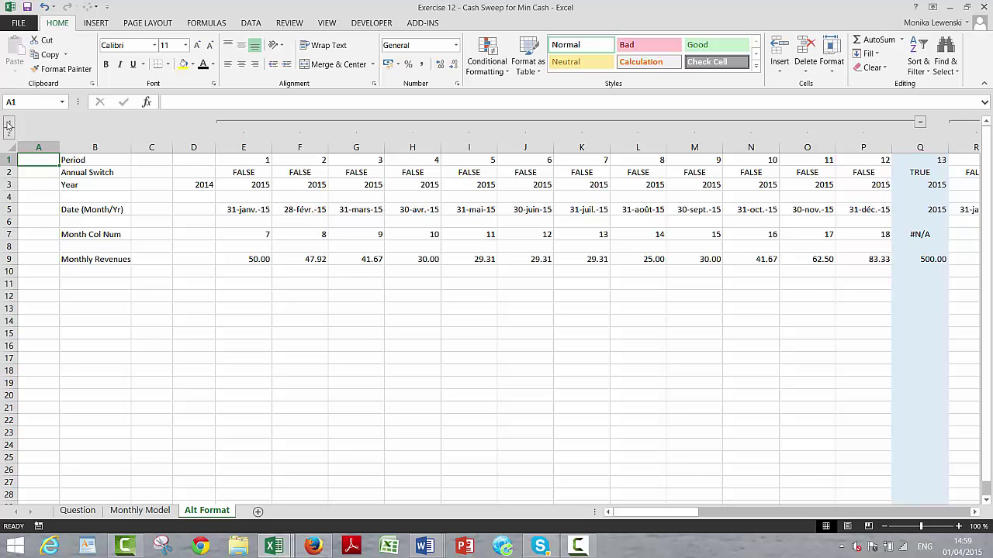
{"action": "left_click", "coordinate": [8, 124]}
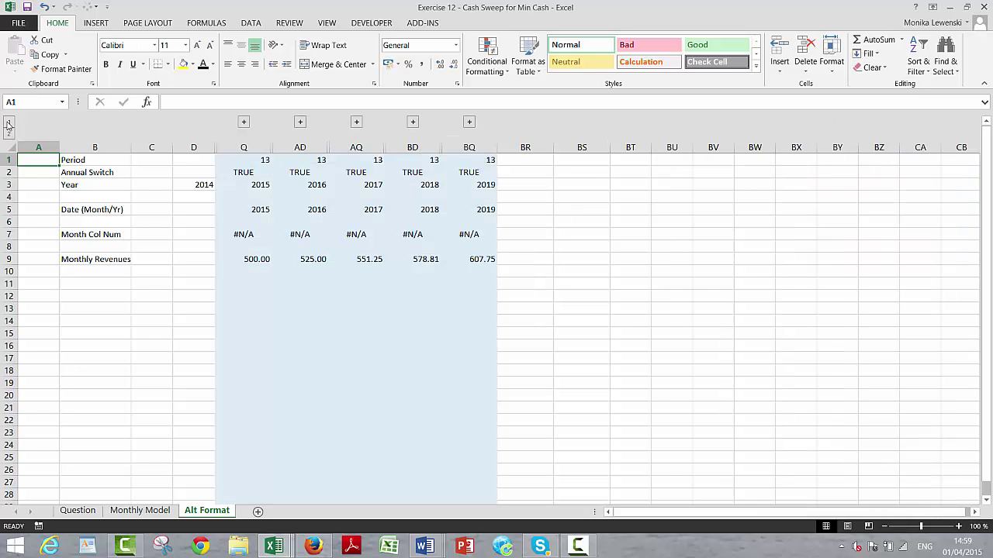
{"action": "left_click", "coordinate": [10, 137]}
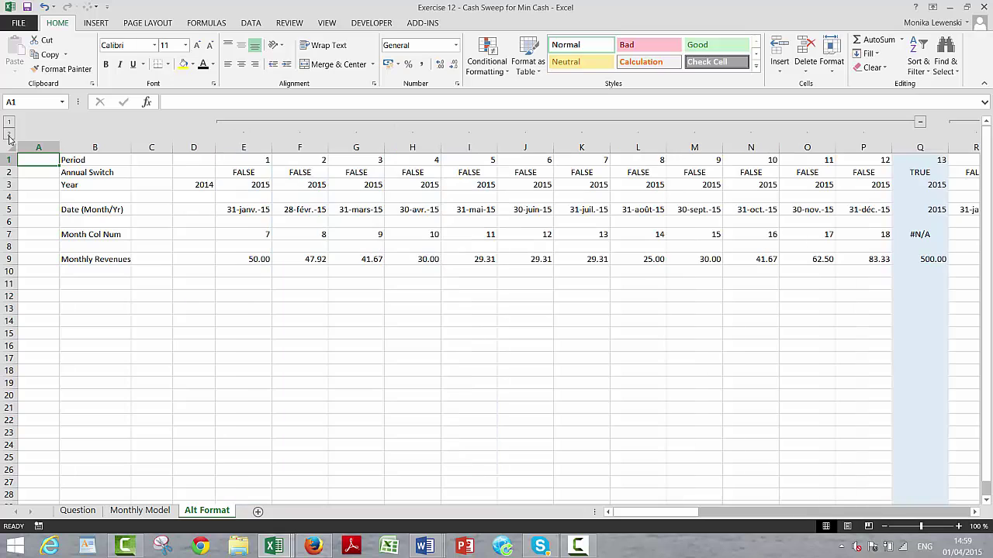
{"action": "key", "text": "Down"}
{"action": "key", "text": "Down"}
{"action": "key", "text": "Down"}
{"action": "key", "text": "Down"}
{"action": "key", "text": "Down"}
{"action": "key", "text": "Down"}
{"action": "key", "text": "Down"}
{"action": "key", "text": "Down"}
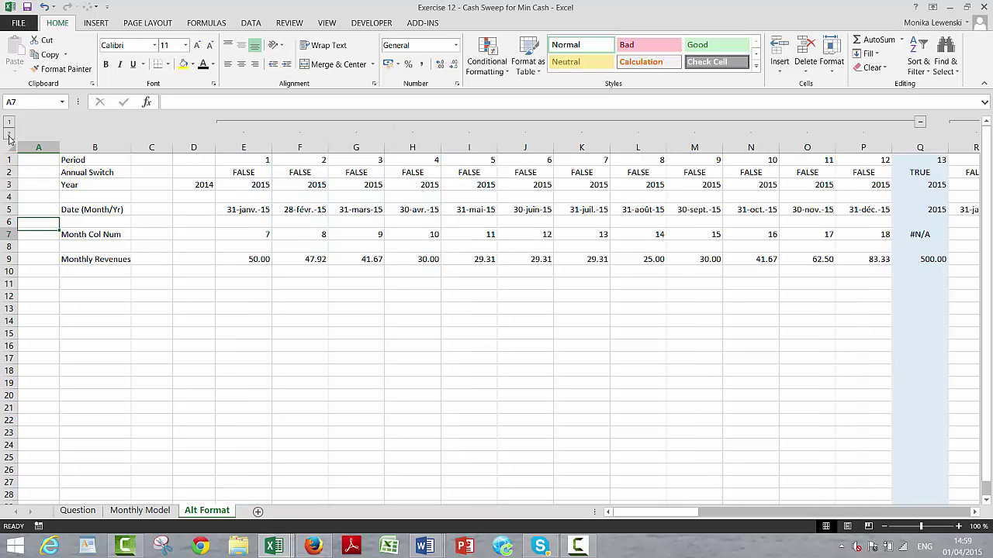
{"action": "key", "text": "Down"}
{"action": "key", "text": "Down"}
{"action": "key", "text": "ctrl+Home"}
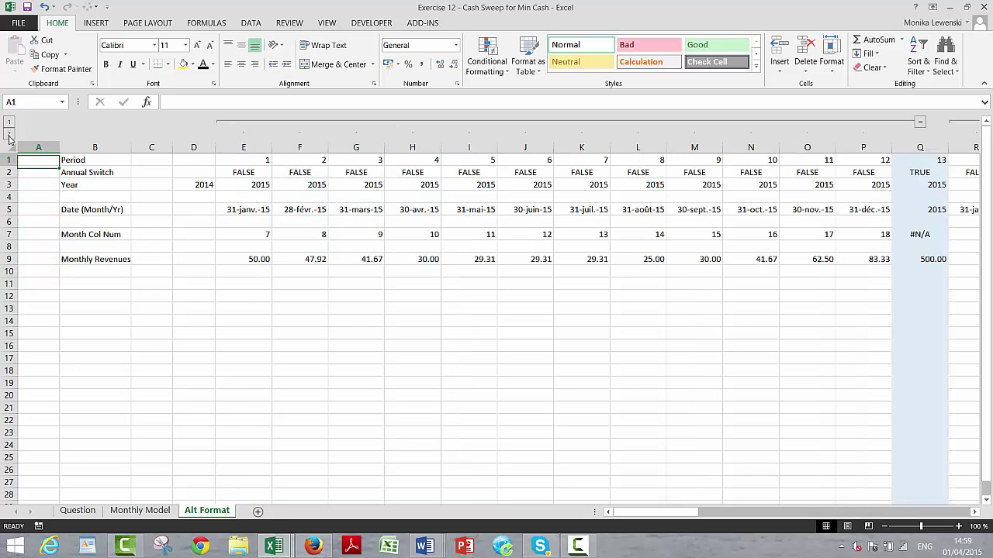
{"action": "left_click", "coordinate": [113, 310]}
{"action": "key", "text": "ctrl+Up"}
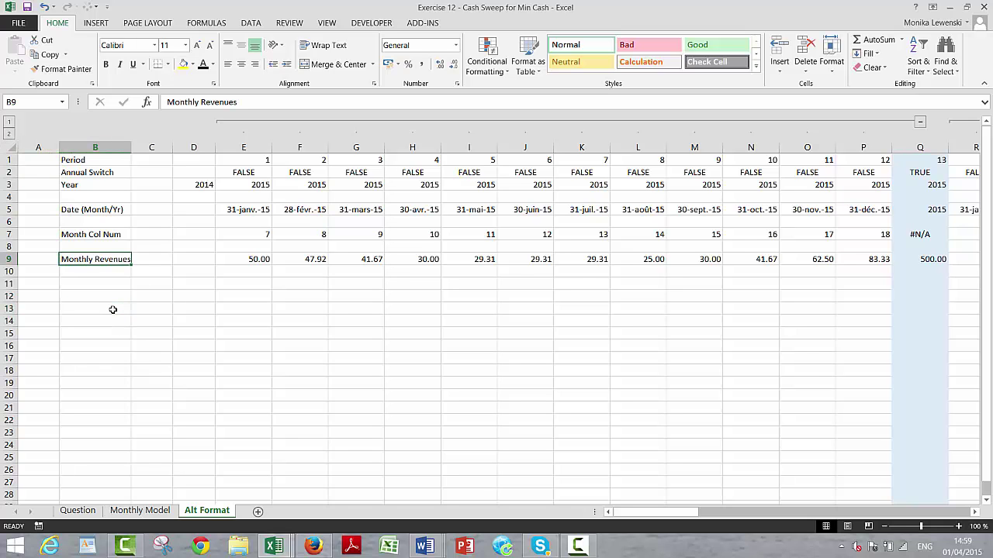
On the Monthly Model sheet, enter the label "Operating Expense Ratio" in C51, below the Monthly Revenues row.
{"action": "key", "text": "ctrl+Page_Up"}
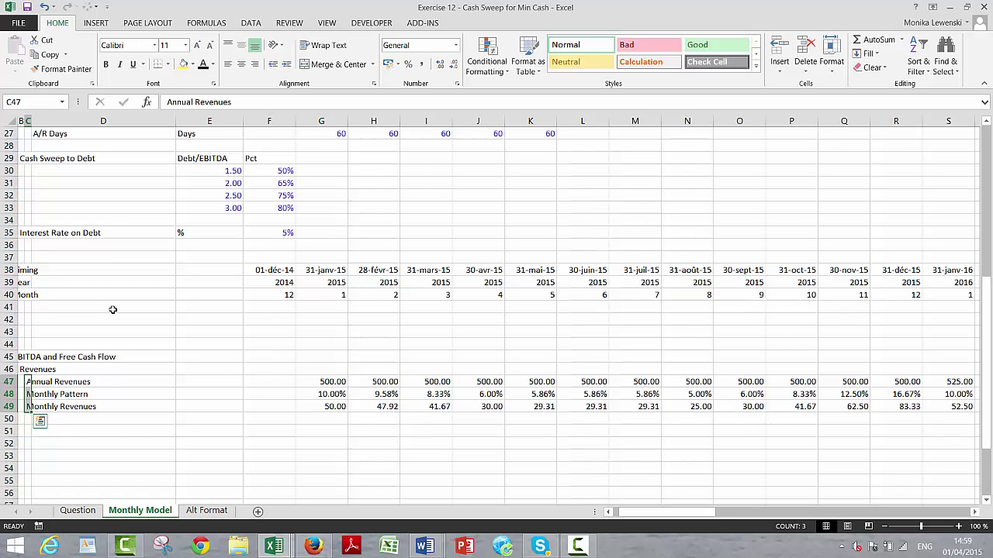
{"action": "key", "text": "Down"}
{"action": "key", "text": "Down"}
{"action": "key", "text": "Down"}
{"action": "key", "text": "Down"}
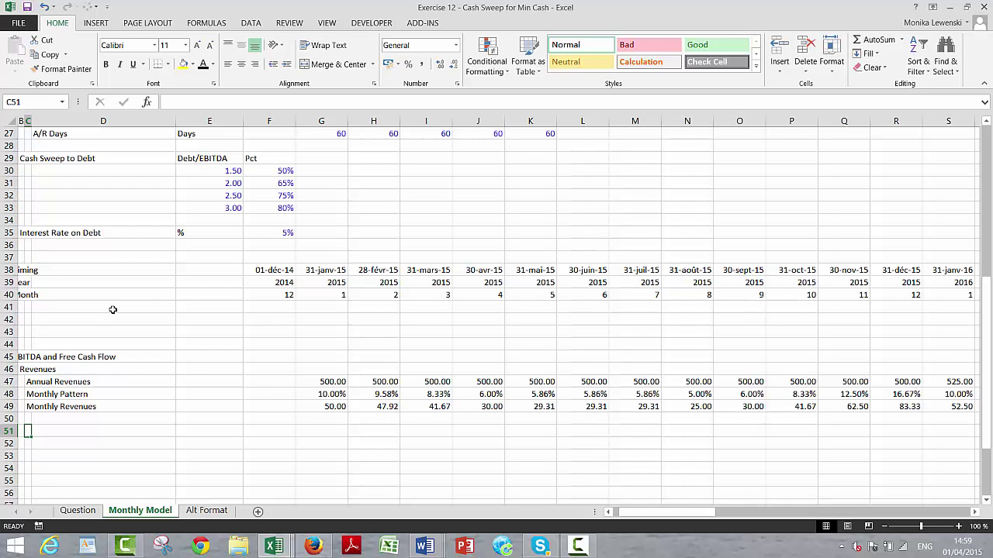
{"action": "key", "text": "Left"}
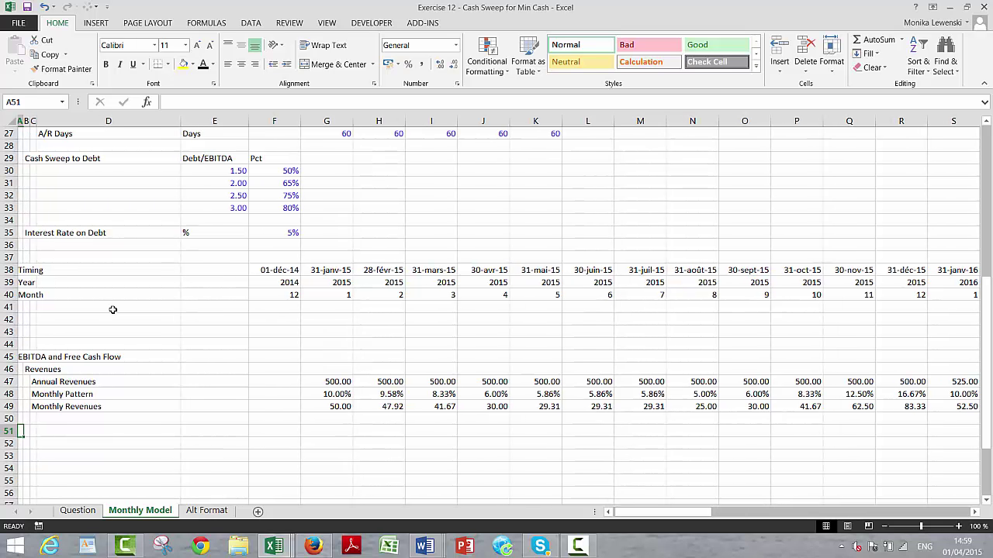
{"action": "key", "text": "Right"}
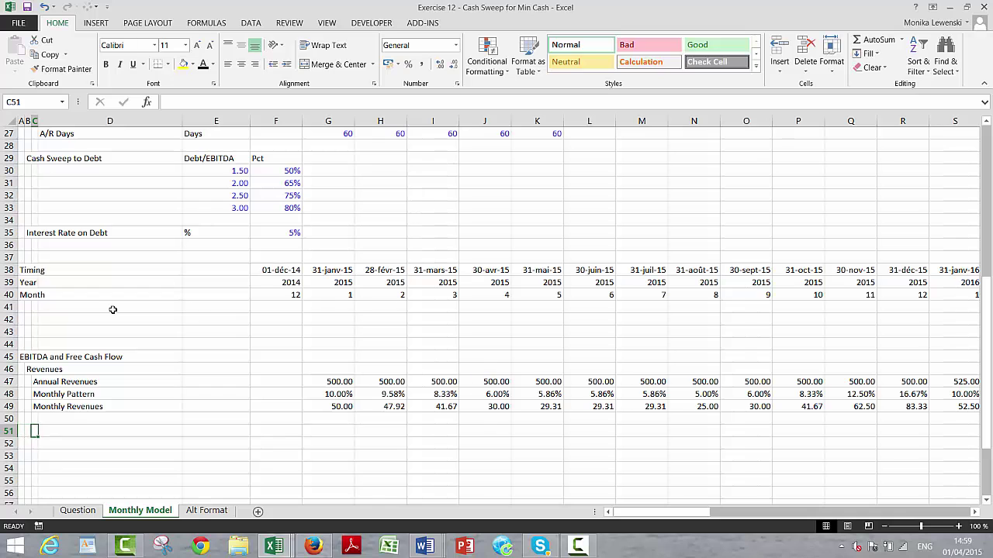
{"action": "type", "text": "Operating Expense Ra"}
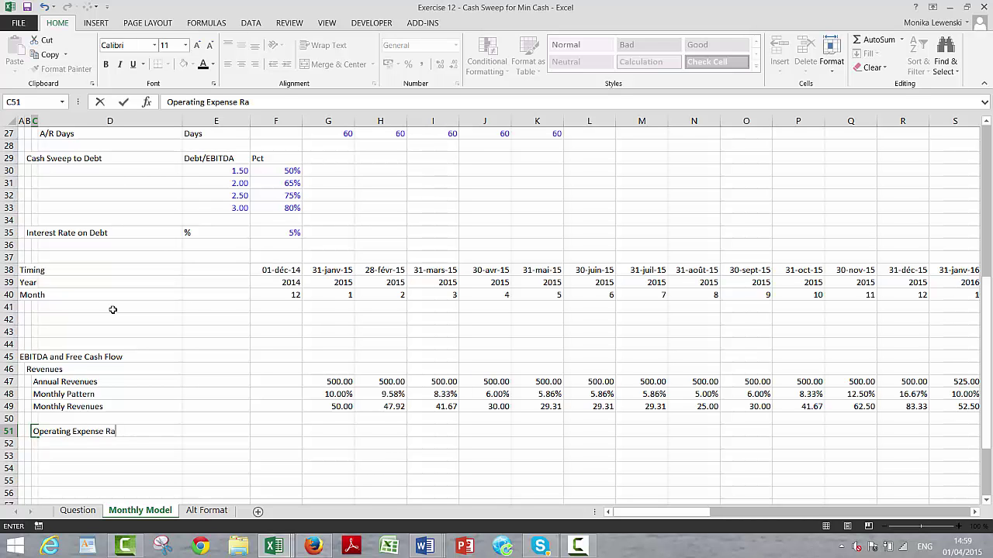
{"action": "type", "text": "tio"}
{"action": "key", "text": "Return"}
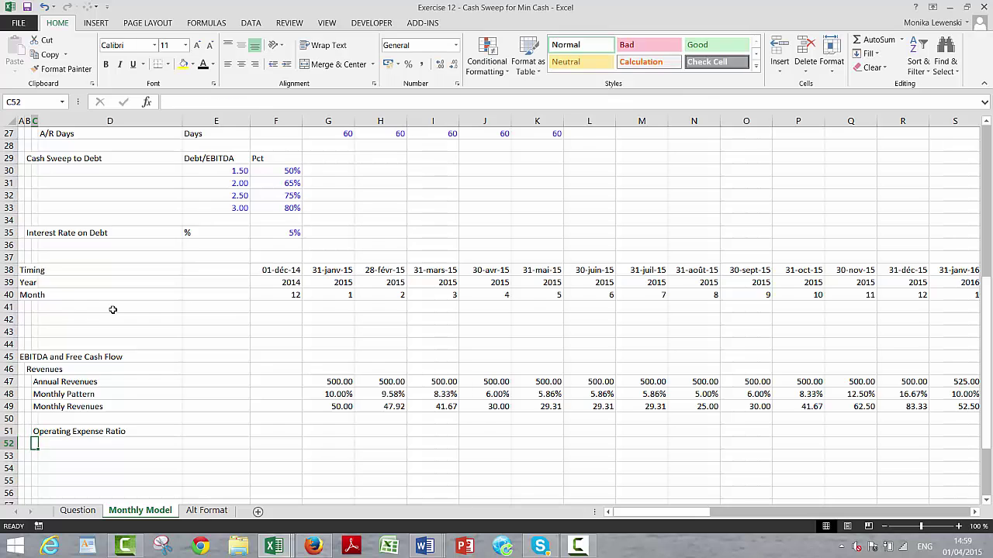
Delete the Seasonal Expense Factor row, row 23, from the assumptions.
{"action": "key", "text": "Page_Up"}
{"action": "key", "text": "Down"}
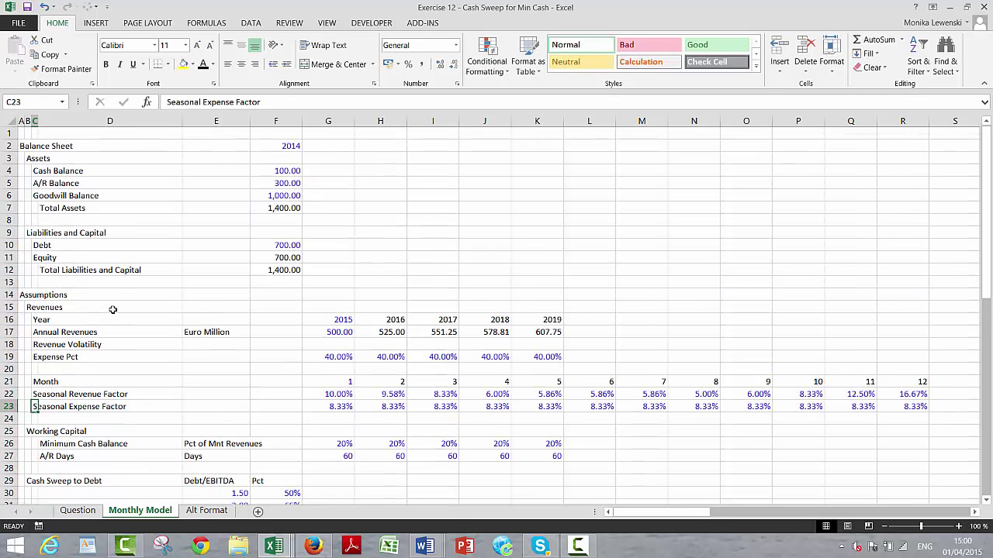
{"action": "key", "text": "Left"}
{"action": "key", "text": "Left"}
{"action": "key", "text": "shift+space"}
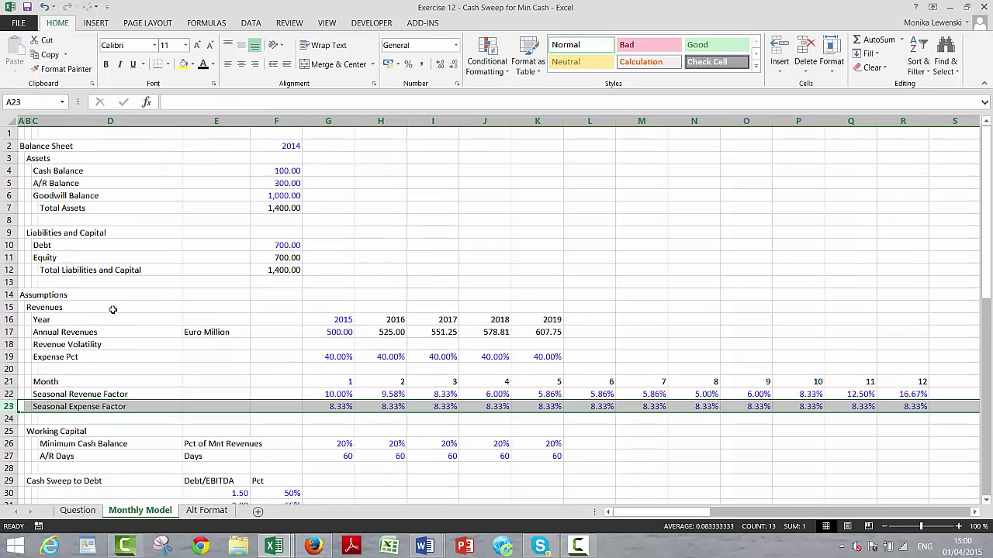
{"action": "key", "text": "ctrl+minus"}
Begin a LOOKUP formula in G50 for the Operating Expense Ratio, with the year in G38 as the lookup value.
{"action": "key", "text": "Up"}
{"action": "key", "text": "Up"}
{"action": "key", "text": "Up"}
{"action": "key", "text": "Up"}
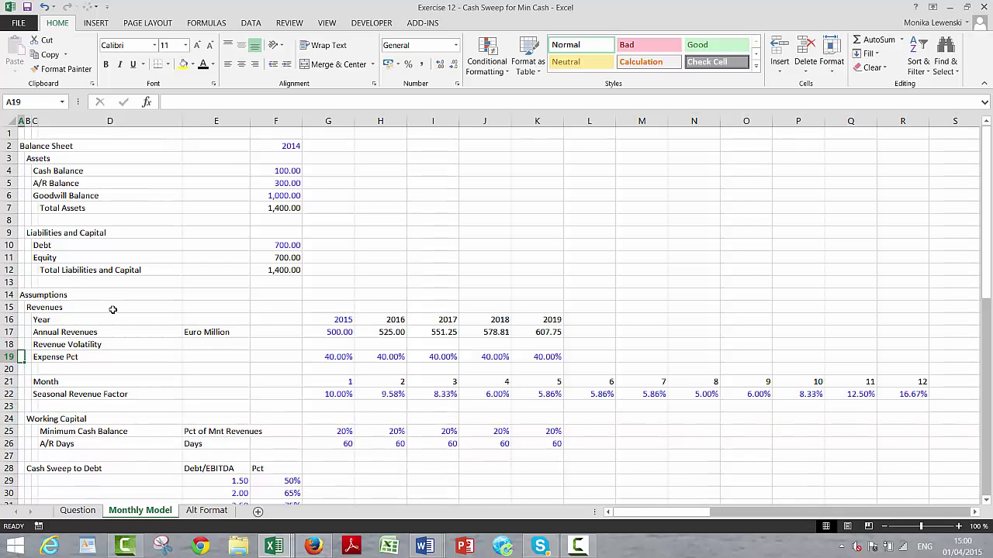
{"action": "key", "text": "Page_Down"}
{"action": "key", "text": "Down"}
{"action": "key", "text": "Right"}
{"action": "key", "text": "Right"}
{"action": "key", "text": "Right"}
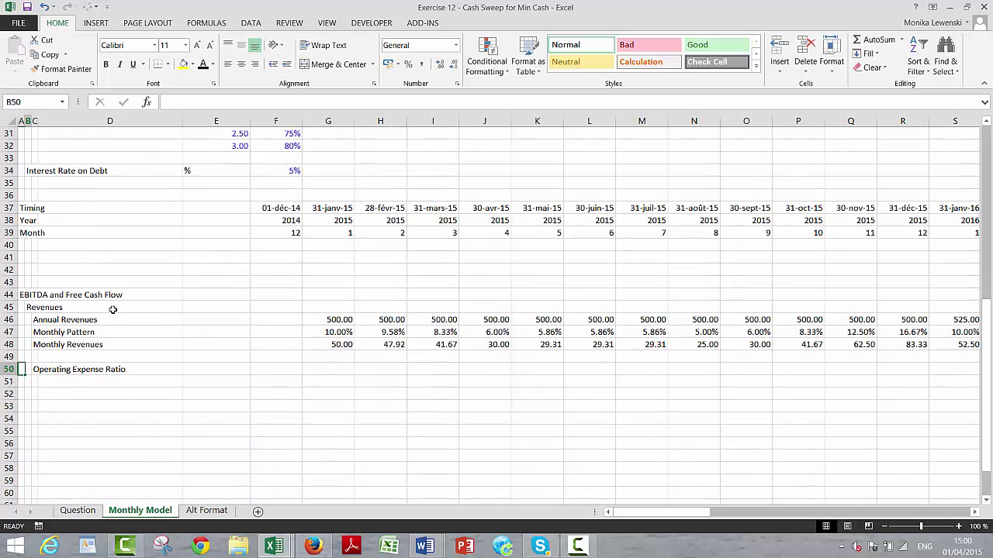
{"action": "key", "text": "Right"}
{"action": "key", "text": "Right"}
{"action": "key", "text": "Right"}
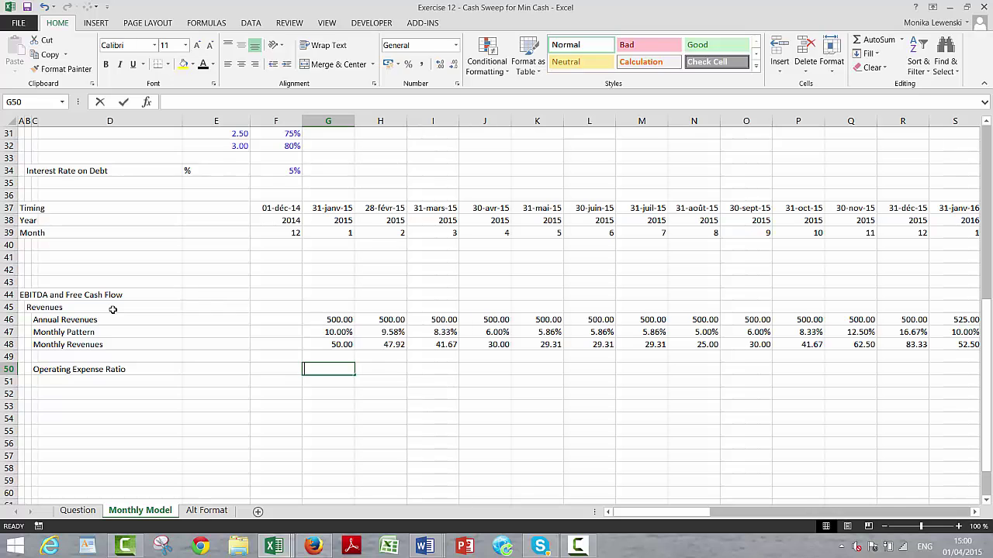
{"action": "type", "text": "=look"}
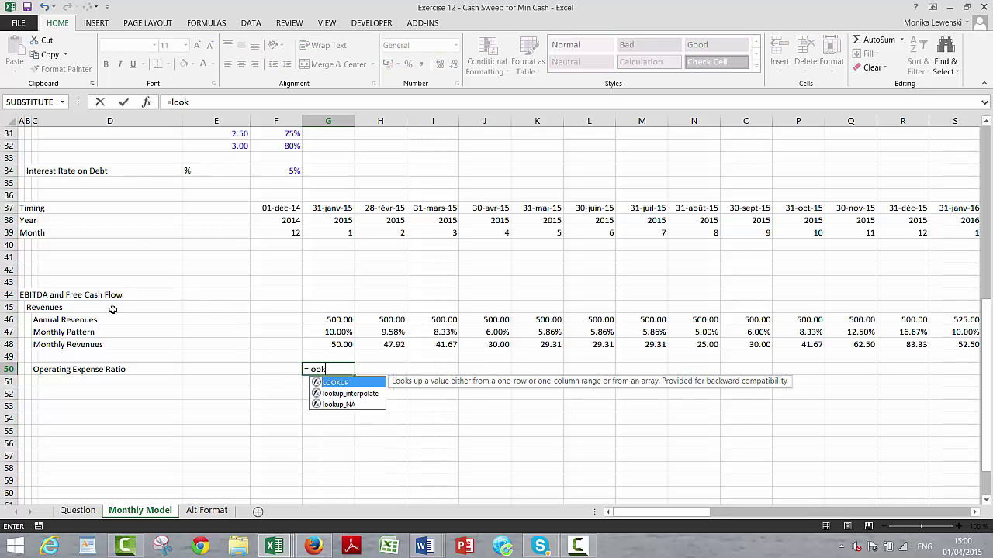
{"action": "key", "text": "Tab"}
{"action": "key", "text": "Up"}
{"action": "key", "text": "Up"}
{"action": "key", "text": "Up"}
{"action": "key", "text": "Up"}
{"action": "key", "text": "Up"}
{"action": "key", "text": "Up"}
{"action": "key", "text": "Up"}
{"action": "key", "text": "Up"}
{"action": "key", "text": "Up"}
{"action": "key", "text": "Up"}
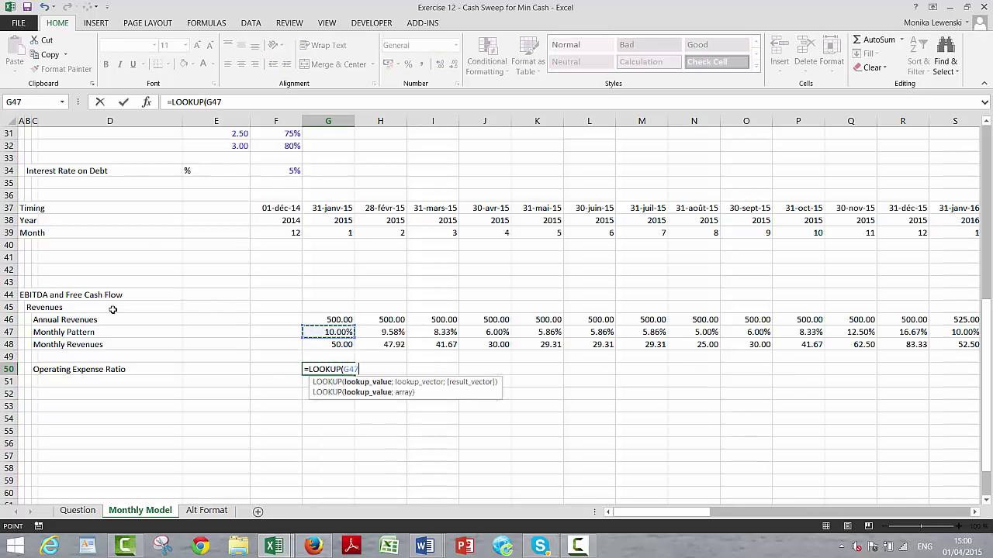
{"action": "key", "text": "Up"}
{"action": "key", "text": "Up"}
{"action": "type", "text": ";"}
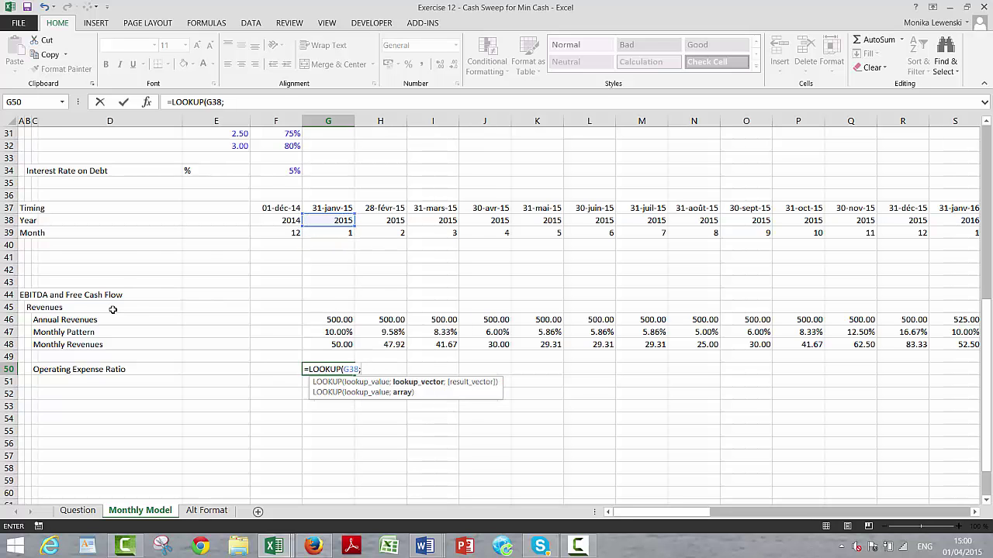
Complete the LOOKUP formula in G50 with the Year row 16 as lookup vector and the Expense Pct row 19 as result vector.
{"action": "key", "text": "Up"}
{"action": "key", "text": "Up"}
{"action": "key", "text": "Up"}
{"action": "key", "text": "Up"}
{"action": "key", "text": "Up"}
{"action": "key", "text": "Up"}
{"action": "key", "text": "Up"}
{"action": "key", "text": "Up"}
{"action": "key", "text": "Up"}
{"action": "key", "text": "Up"}
{"action": "key", "text": "Up"}
{"action": "key", "text": "Up"}
{"action": "key", "text": "Up"}
{"action": "key", "text": "Up"}
{"action": "key", "text": "Up"}
{"action": "key", "text": "Up"}
{"action": "key", "text": "Up"}
{"action": "key", "text": "Up"}
{"action": "key", "text": "Up"}
{"action": "key", "text": "Up"}
{"action": "key", "text": "Up"}
{"action": "key", "text": "Up"}
{"action": "key", "text": "Up"}
{"action": "key", "text": "Up"}
{"action": "key", "text": "Down"}
{"action": "key", "text": "Down"}
{"action": "key", "text": "Down"}
{"action": "key", "text": "Down"}
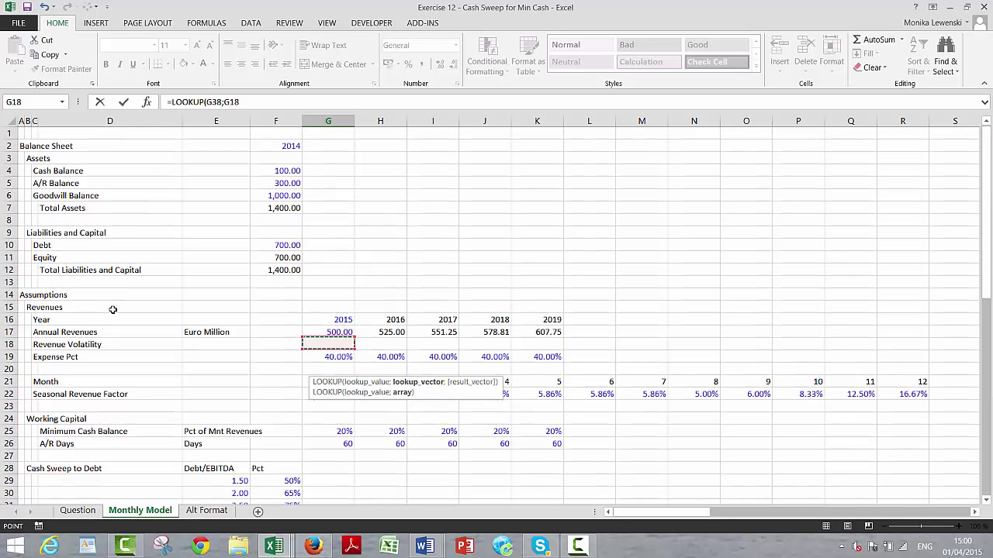
{"action": "key", "text": "Up"}
{"action": "key", "text": "Up"}
{"action": "key", "text": "Up"}
{"action": "key", "text": "Up"}
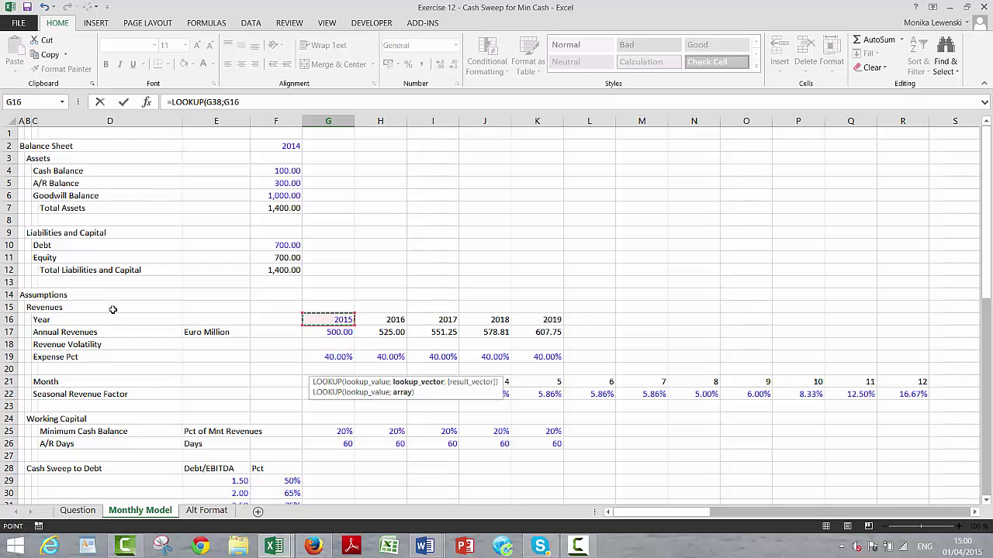
{"action": "key", "text": "shift+space"}
{"action": "type", "text": ";"}
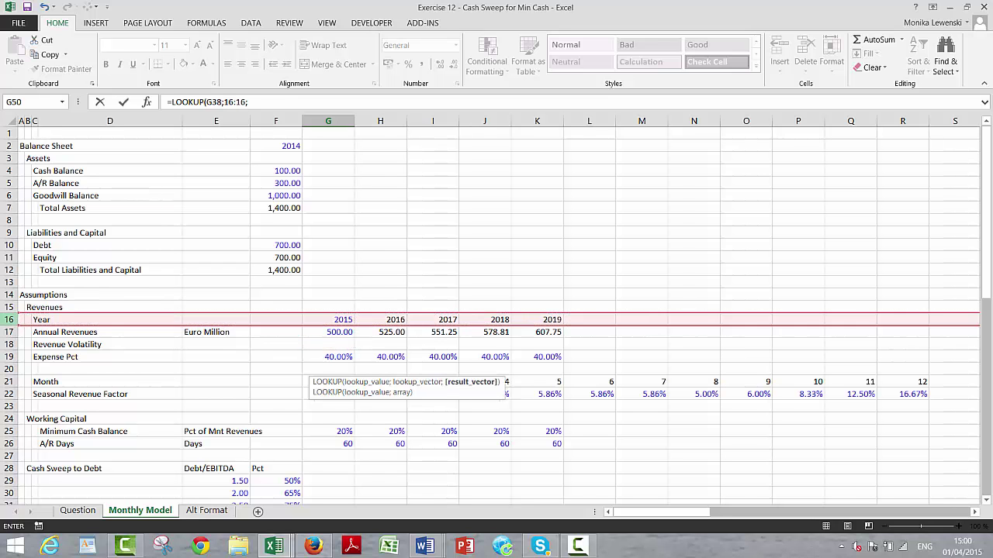
{"action": "left_click", "coordinate": [9, 357]}
{"action": "key", "text": "ctrl+Return"}
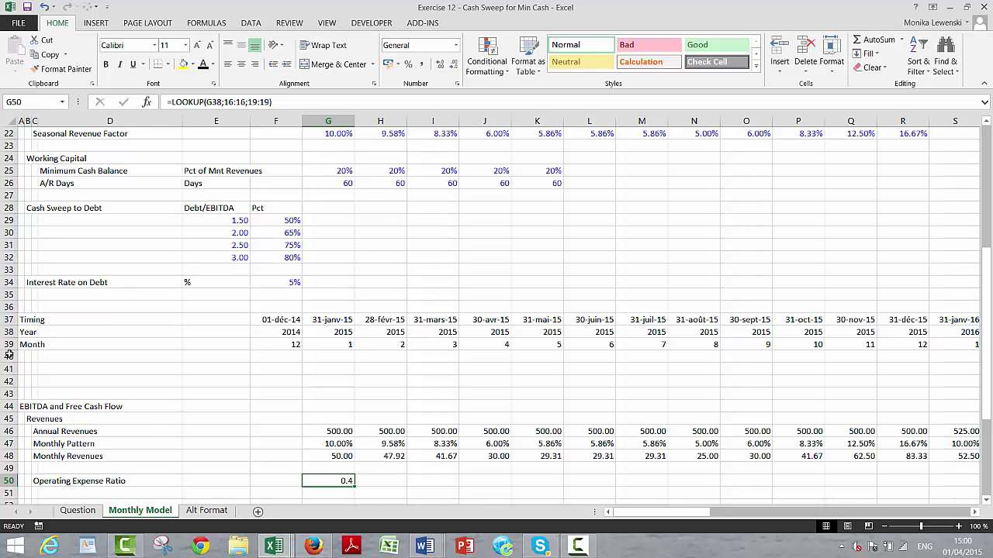
Format the Operating Expense Ratio in G50 as a percentage with two decimals and fill it across all the monthly columns.
{"action": "key", "text": "ctrl+shift+5"}
{"action": "key", "text": "ctrl+shift+Right"}
{"action": "key", "text": "ctrl+r"}
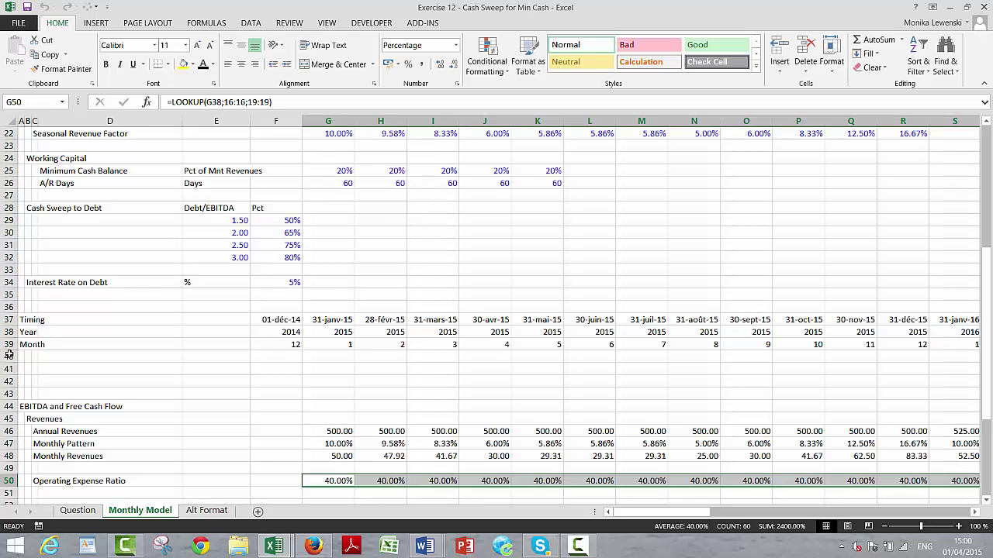
{"action": "key", "text": "Down"}
{"action": "key", "text": "Up"}
{"action": "key", "text": "Up"}
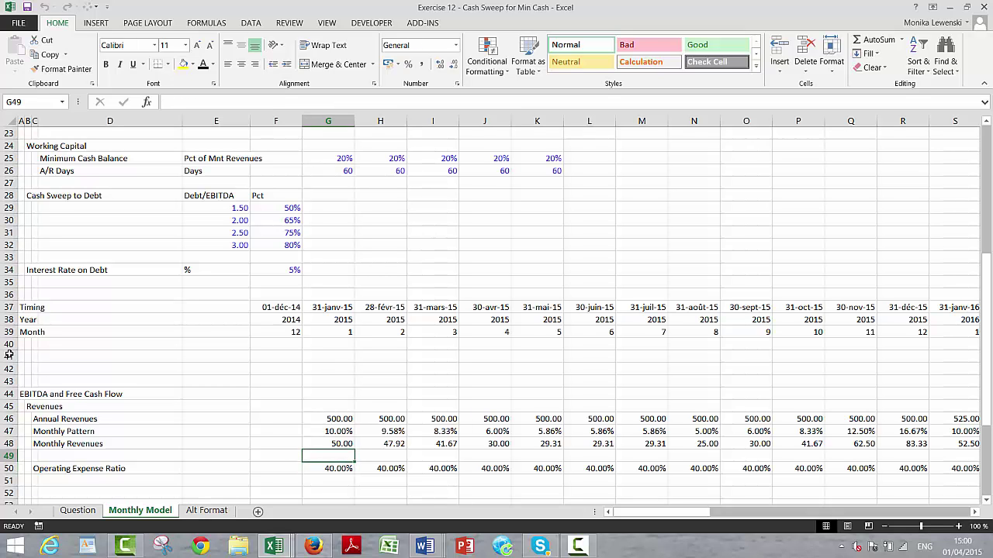
Enter the label "Opeerating Expense" in C51, directly below the Operating Expense Ratio.
{"action": "key", "text": "Down"}
{"action": "key", "text": "Down"}
{"action": "key", "text": "Left"}
{"action": "key", "text": "Left"}
{"action": "key", "text": "Left"}
{"action": "key", "text": "Left"}
{"action": "key", "text": "Left"}
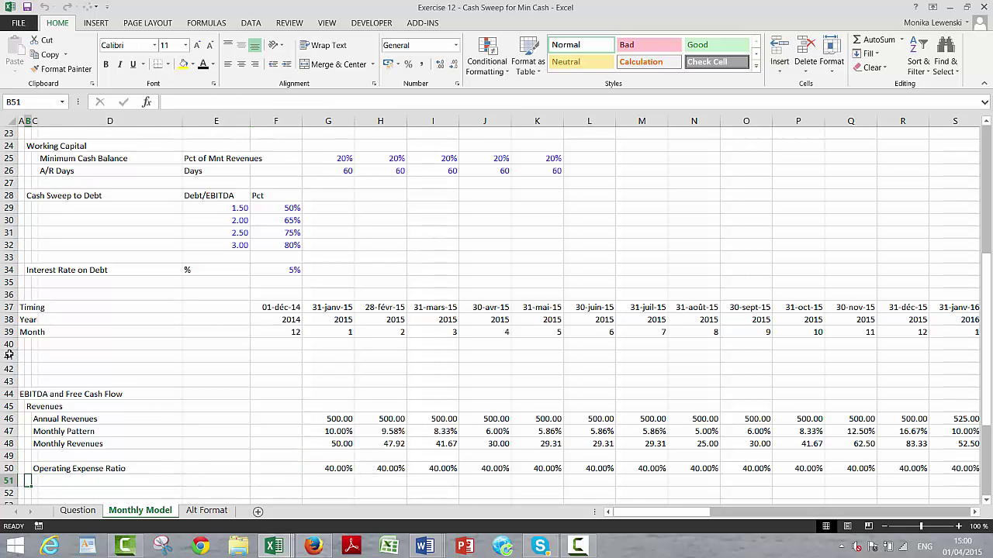
{"action": "key", "text": "Right"}
{"action": "type", "text": "p"}
{"action": "type", "text": "Opeer"}
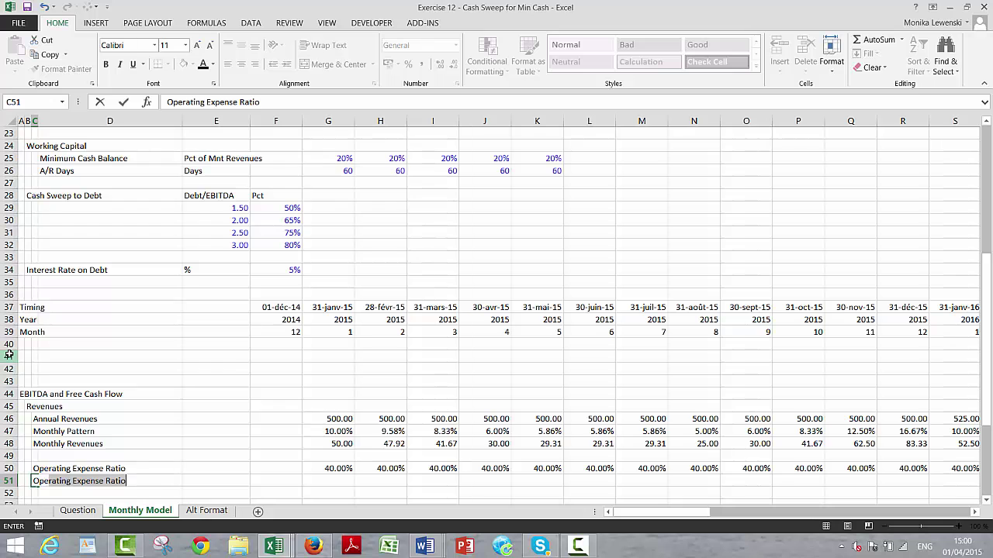
{"action": "type", "text": "ating Expense"}
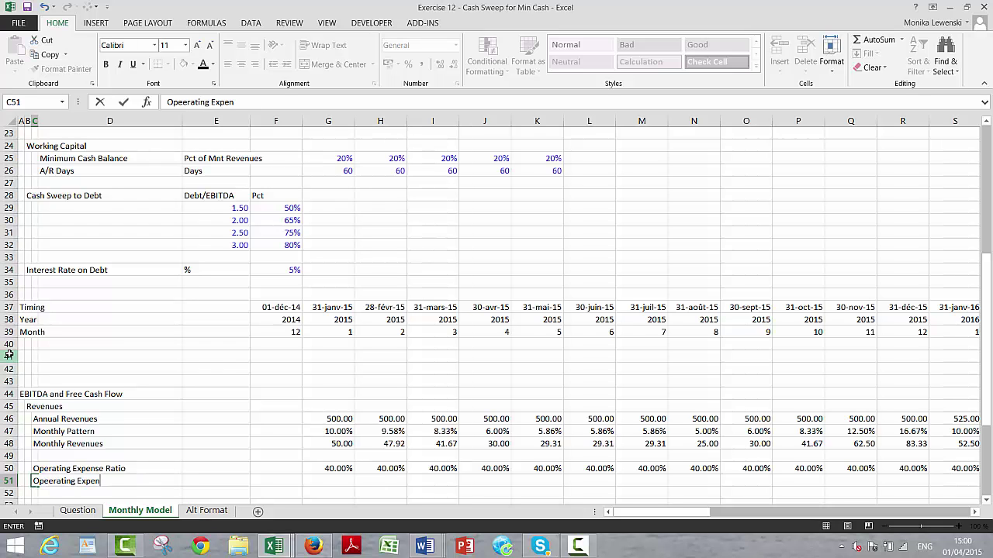
{"action": "key", "text": "Tab"}
Calculate the first month's operating expense in G51 as monthly revenues times the expense ratio, =G48*G50.
{"action": "key", "text": "Tab"}
{"action": "key", "text": "Tab"}
{"action": "key", "text": "Tab"}
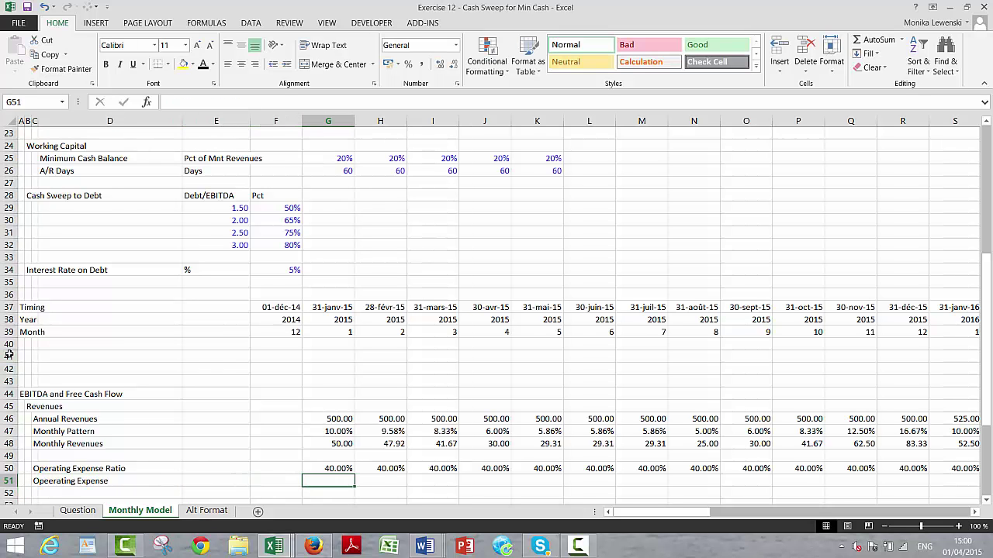
{"action": "type", "text": "="}
{"action": "key", "text": "Up"}
{"action": "key", "text": "Up"}
{"action": "key", "text": "Up"}
{"action": "type", "text": "*"}
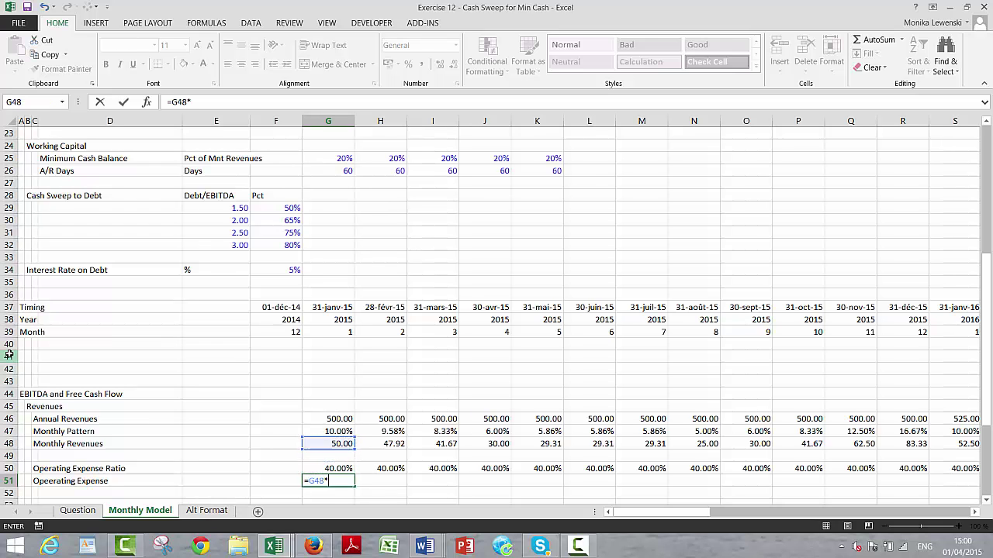
{"action": "key", "text": "Up"}
{"action": "key", "text": "Return"}
Fill the operating expense formula from G51 across all the monthly columns, formatted as a number with two decimals.
{"action": "key", "text": "Up"}
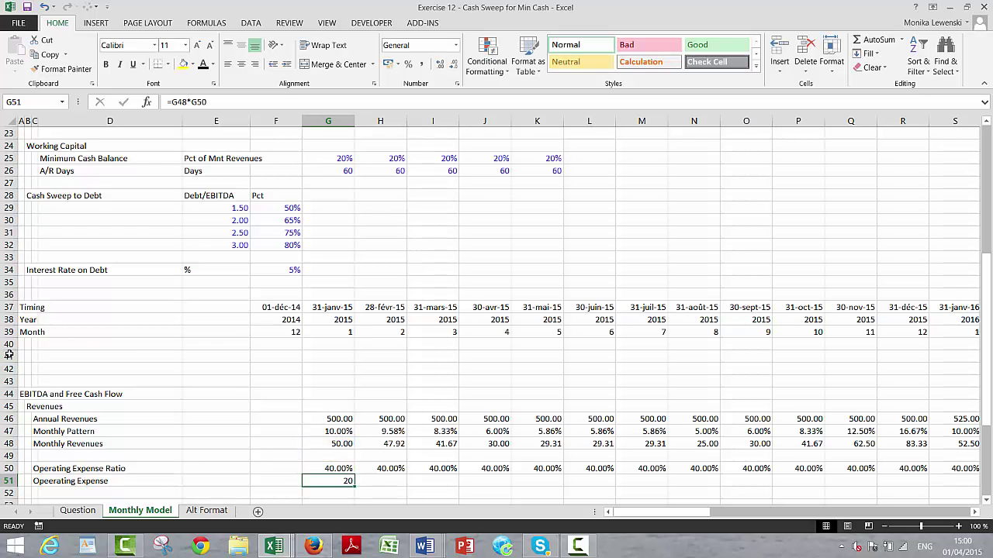
{"action": "key", "text": "ctrl+shift+Right"}
{"action": "key", "text": "ctrl+r"}
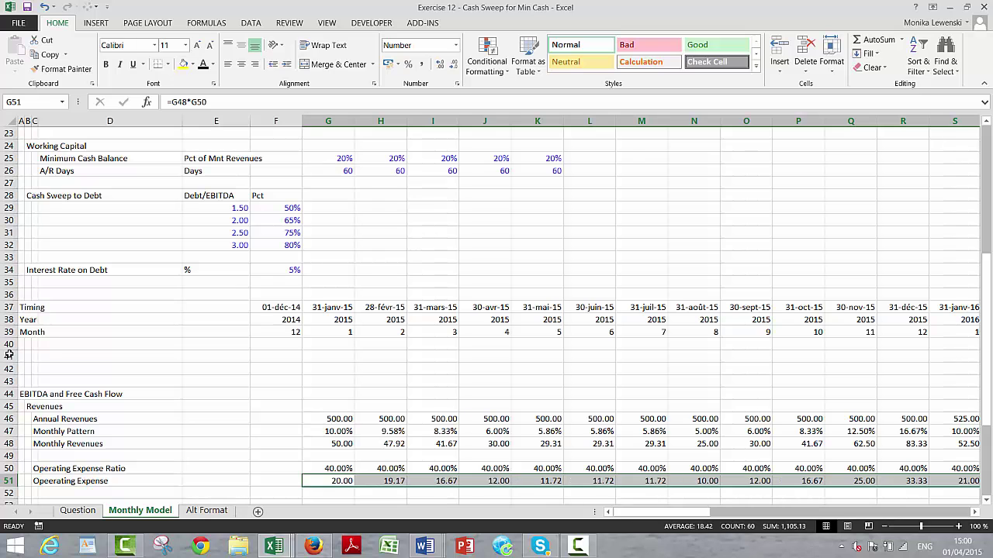
Enter the label "EBITDA" in C53, leaving one blank row below the operating expense.
{"action": "key", "text": "Left"}
{"action": "key", "text": "Left"}
{"action": "key", "text": "Left"}
{"action": "key", "text": "Left"}
{"action": "key", "text": "Down"}
{"action": "key", "text": "Down"}
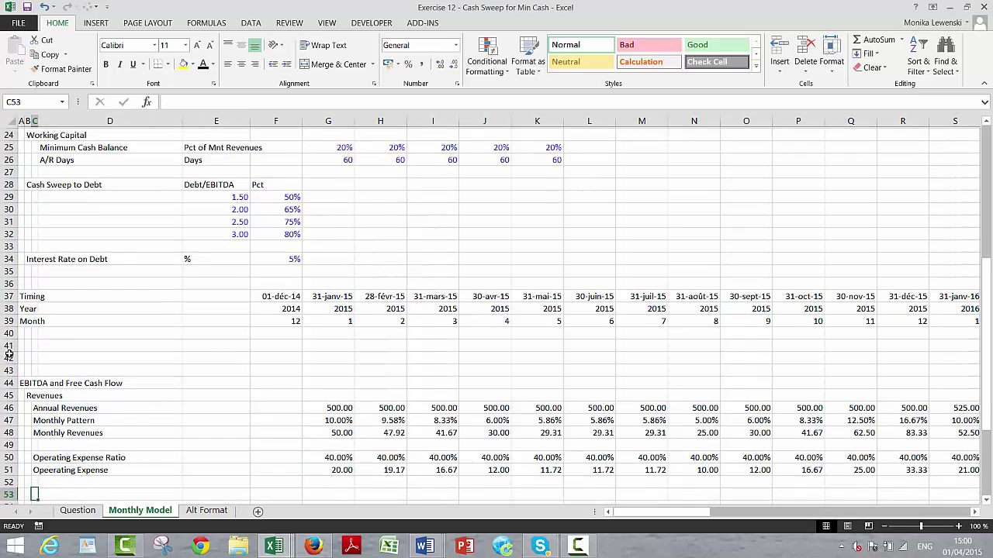
{"action": "type", "text": "EBITDA"}
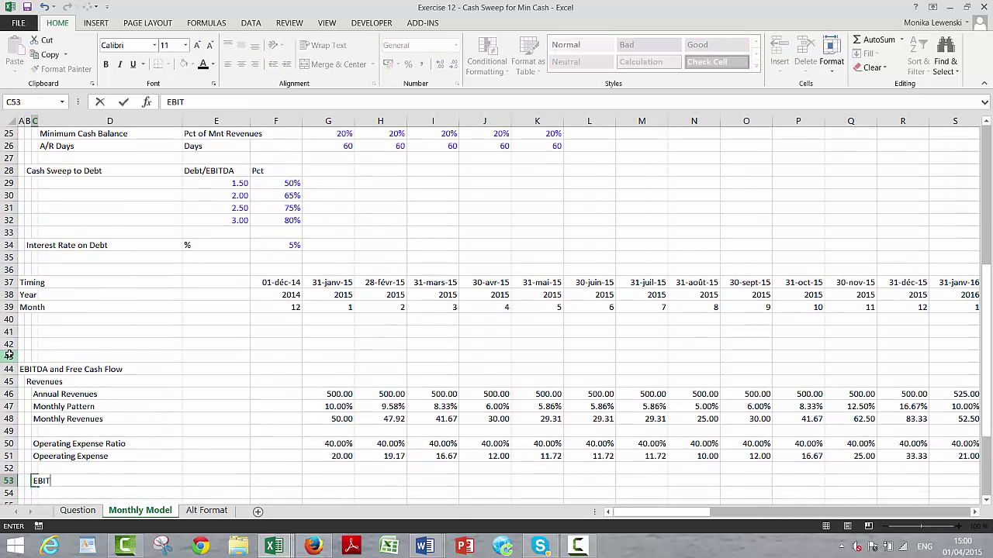
{"action": "key", "text": "Return"}
Calculate the first month's EBITDA in G53 as monthly revenues less operating expense, =G48-G51.
{"action": "key", "text": "Up"}
{"action": "key", "text": "Right"}
{"action": "key", "text": "Right"}
{"action": "key", "text": "Right"}
{"action": "key", "text": "Right"}
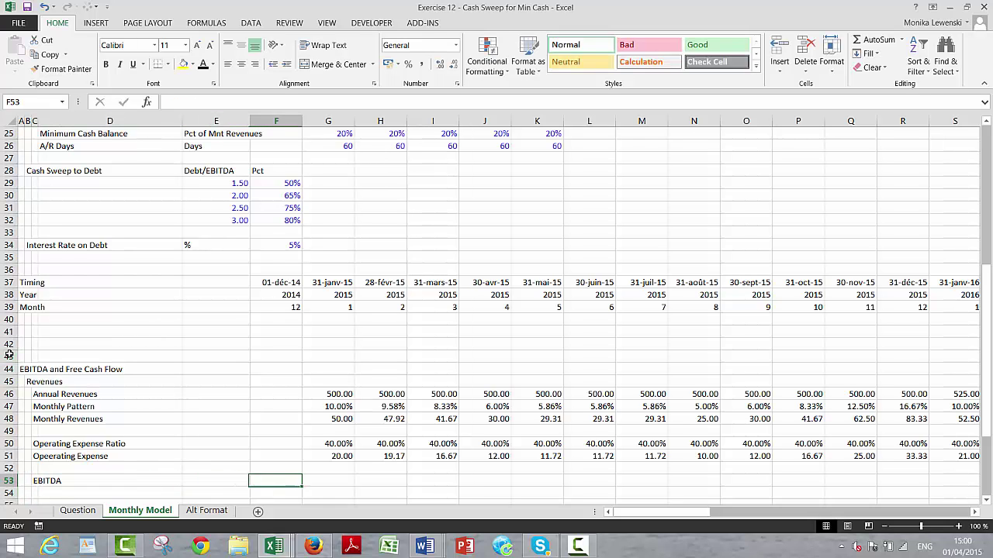
{"action": "type", "text": "="}
{"action": "key", "text": "Up"}
{"action": "key", "text": "Up"}
{"action": "key", "text": "Up"}
{"action": "key", "text": "Up"}
{"action": "key", "text": "Up"}
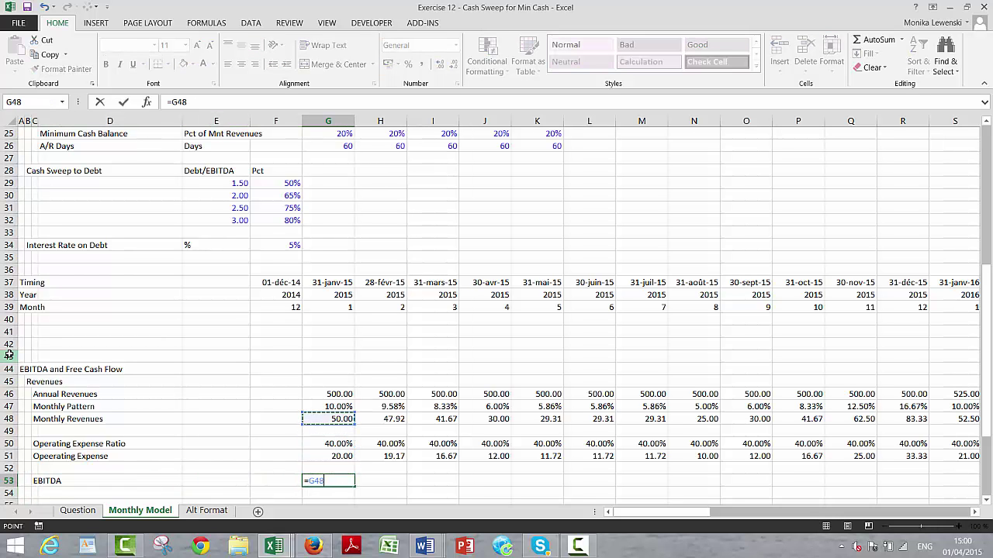
{"action": "type", "text": "-"}
{"action": "key", "text": "Up"}
{"action": "key", "text": "Up"}
{"action": "key", "text": "Return"}
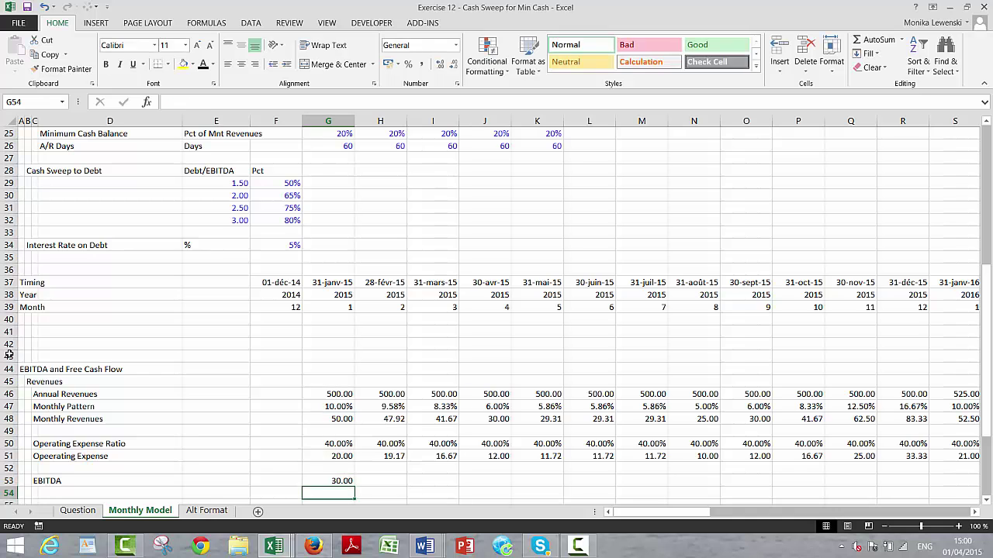
Fill the EBITDA formula from G53 across all the monthly columns.
{"action": "key", "text": "Up"}
{"action": "key", "text": "ctrl+shift+Right"}
{"action": "key", "text": "ctrl+r"}
Enter the label "Accounts Receivable" in C55, leaving one blank row below EBITDA.
{"action": "key", "text": "Down"}
{"action": "key", "text": "Down"}
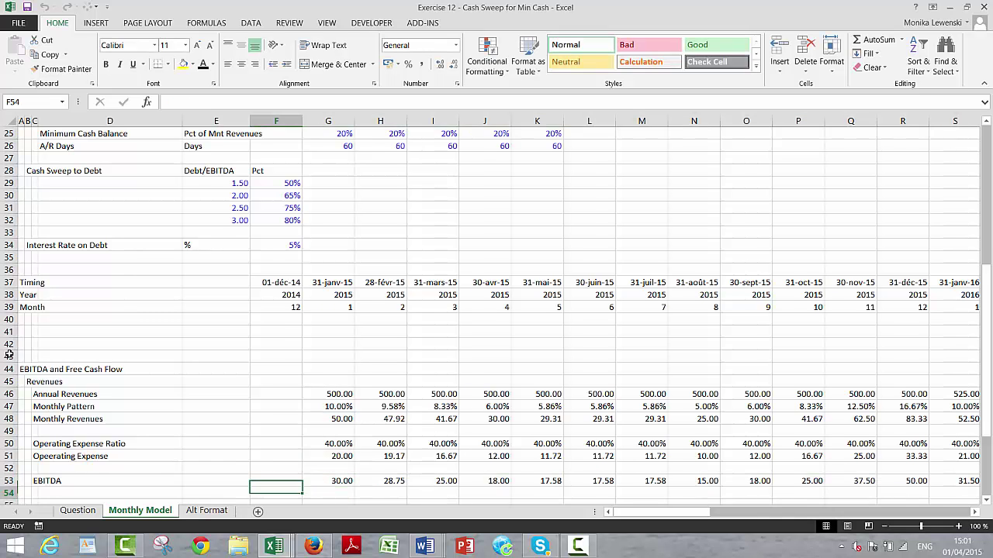
{"action": "key", "text": "Left"}
{"action": "key", "text": "Left"}
{"action": "key", "text": "Left"}
{"action": "key", "text": "Left"}
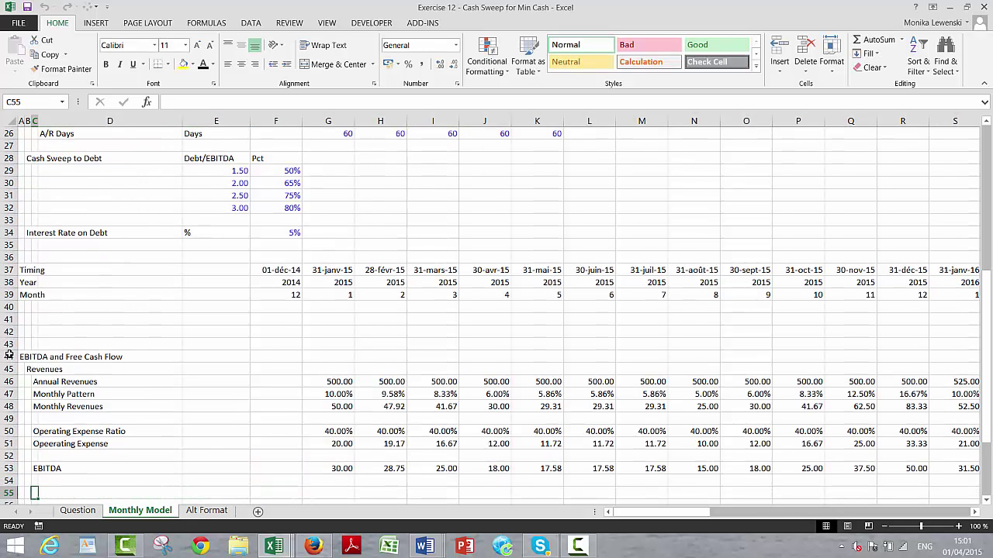
{"action": "type", "text": "Accounts Rec"}
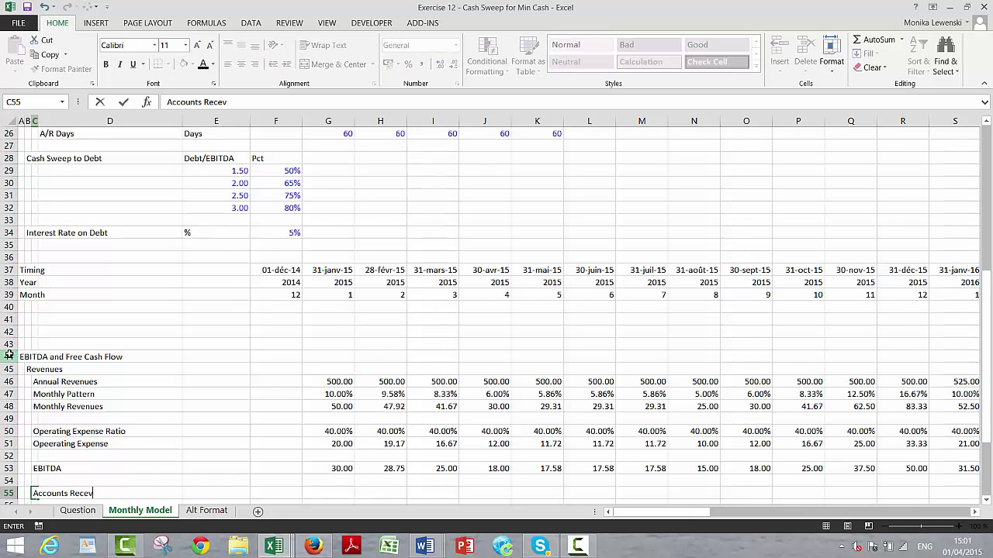
{"action": "key", "text": "BackSpace"}
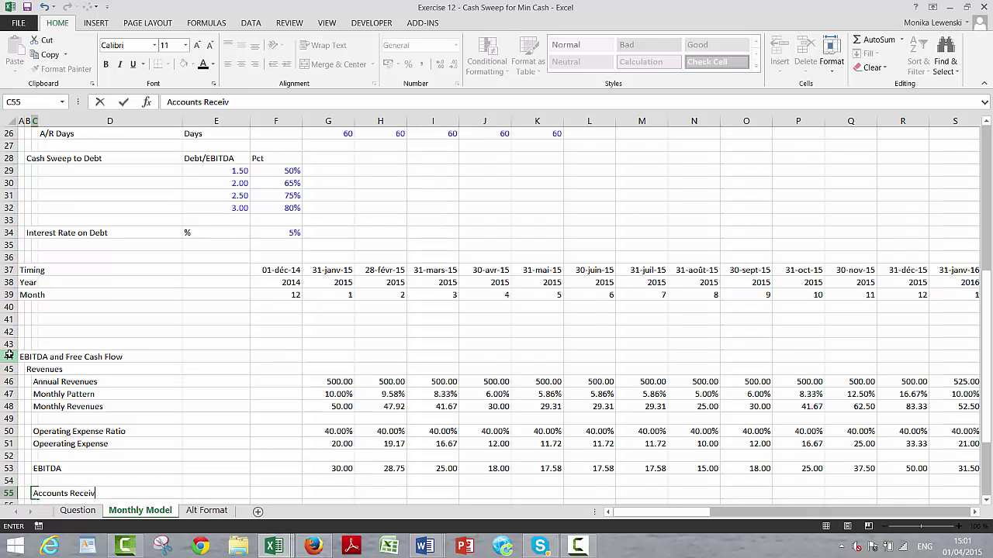
{"action": "type", "text": "le"}
{"action": "key", "text": "Return"}
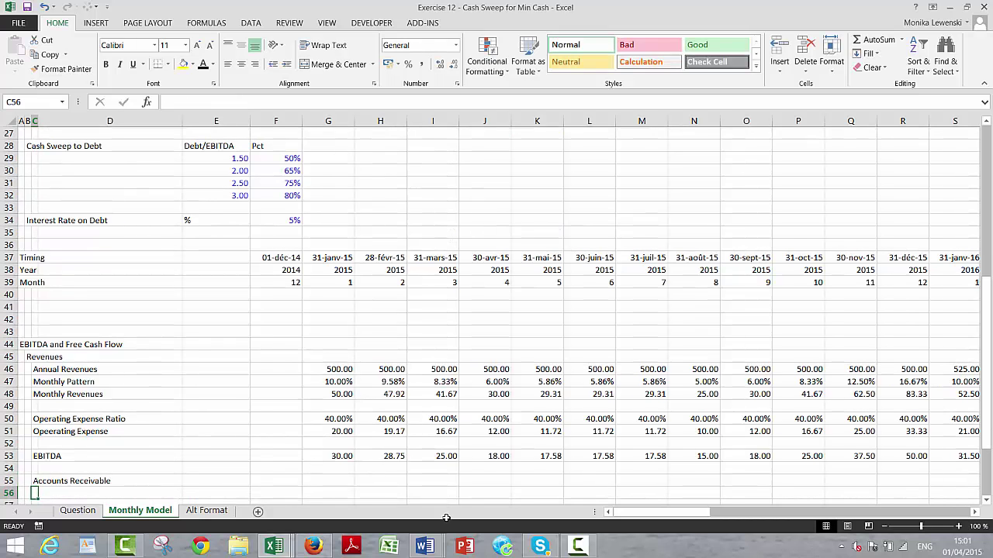
{"action": "left_click", "coordinate": [577, 546]}
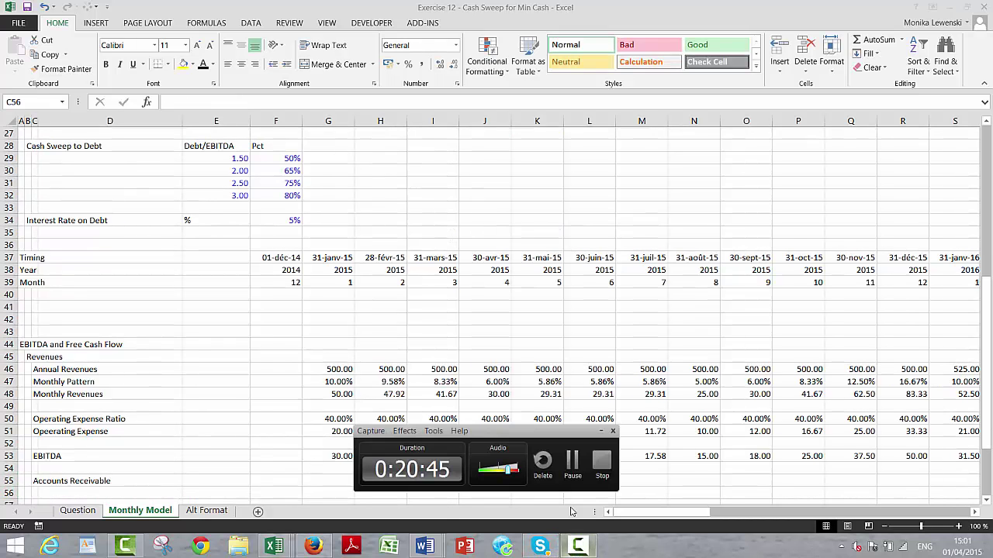
{"action": "left_click", "coordinate": [571, 463]}
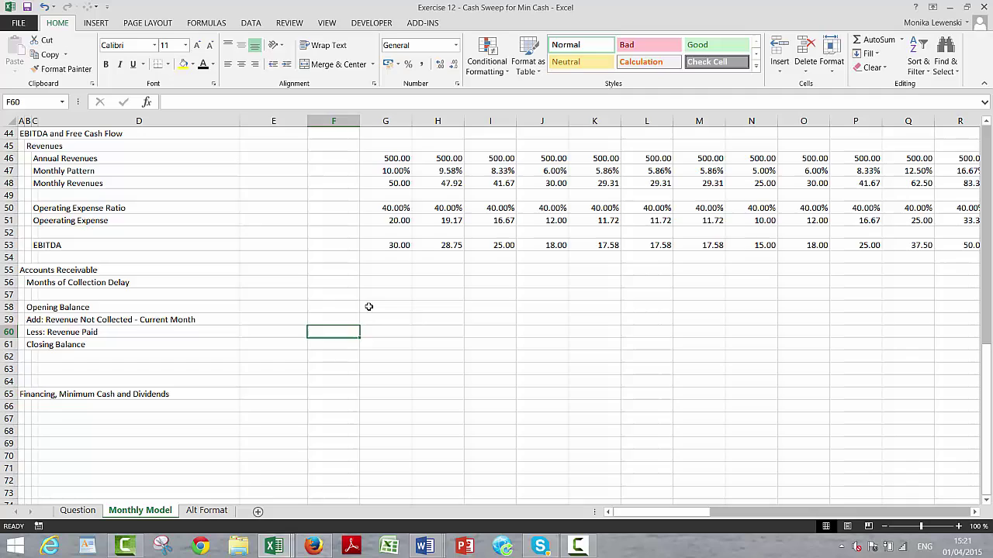
Review the Monthly Model from the opening balance sheet and assumptions down to the Accounts Receivable and financing sections.
{"action": "left_click", "coordinate": [368, 306]}
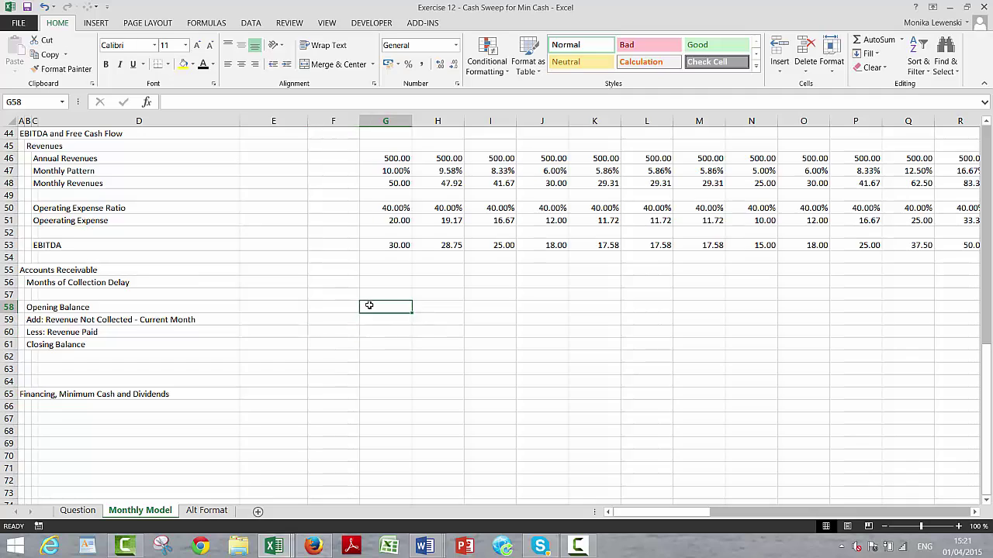
{"action": "key", "text": "Page_Up"}
{"action": "key", "text": "Down"}
{"action": "key", "text": "Down"}
{"action": "key", "text": "Down"}
{"action": "key", "text": "Down"}
{"action": "key", "text": "Down"}
{"action": "key", "text": "Down"}
{"action": "key", "text": "Down"}
{"action": "key", "text": "Down"}
{"action": "key", "text": "Down"}
{"action": "key", "text": "Down"}
{"action": "key", "text": "Down"}
{"action": "key", "text": "Down"}
{"action": "key", "text": "Down"}
{"action": "key", "text": "Down"}
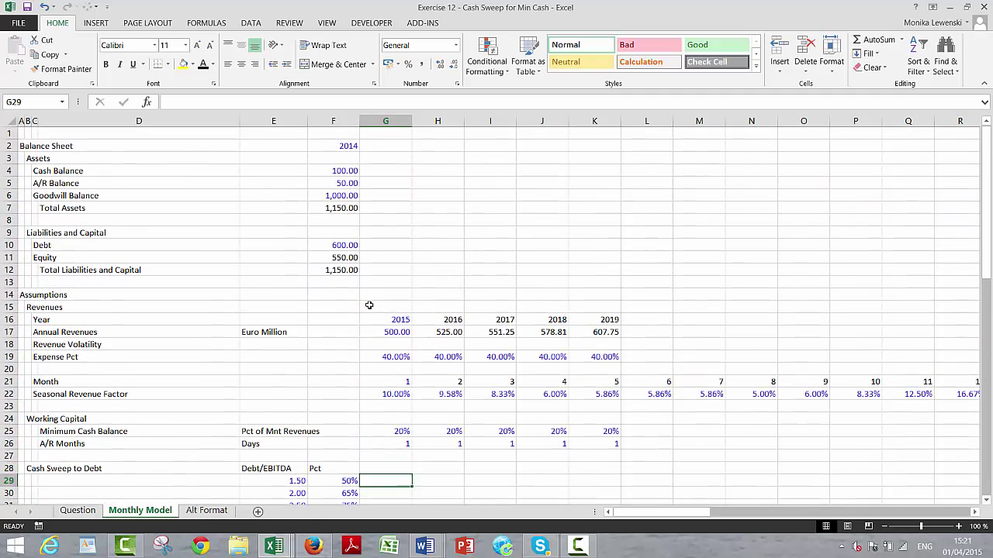
{"action": "key", "text": "Down"}
{"action": "key", "text": "Down"}
{"action": "key", "text": "Down"}
{"action": "key", "text": "Down"}
{"action": "key", "text": "Down"}
{"action": "key", "text": "Down"}
{"action": "key", "text": "Down"}
{"action": "key", "text": "Down"}
{"action": "key", "text": "Down"}
{"action": "key", "text": "Down"}
{"action": "key", "text": "Down"}
{"action": "key", "text": "Down"}
{"action": "key", "text": "Down"}
{"action": "key", "text": "Down"}
{"action": "key", "text": "Down"}
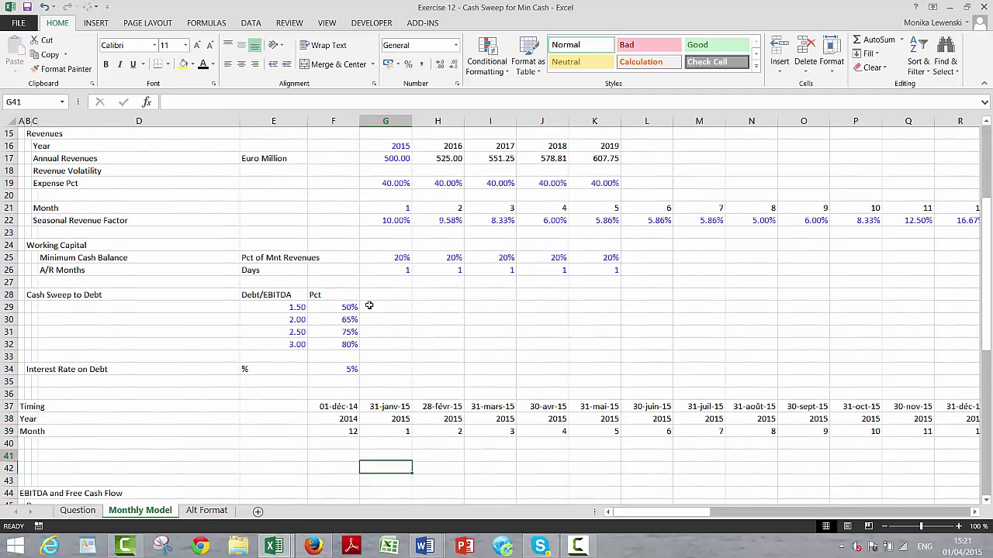
{"action": "key", "text": "Down"}
{"action": "key", "text": "Down"}
{"action": "key", "text": "Down"}
{"action": "key", "text": "Down"}
{"action": "key", "text": "Down"}
{"action": "key", "text": "Down"}
{"action": "key", "text": "Down"}
{"action": "key", "text": "Down"}
{"action": "key", "text": "Down"}
{"action": "key", "text": "Down"}
{"action": "key", "text": "Down"}
{"action": "key", "text": "Down"}
{"action": "key", "text": "Down"}
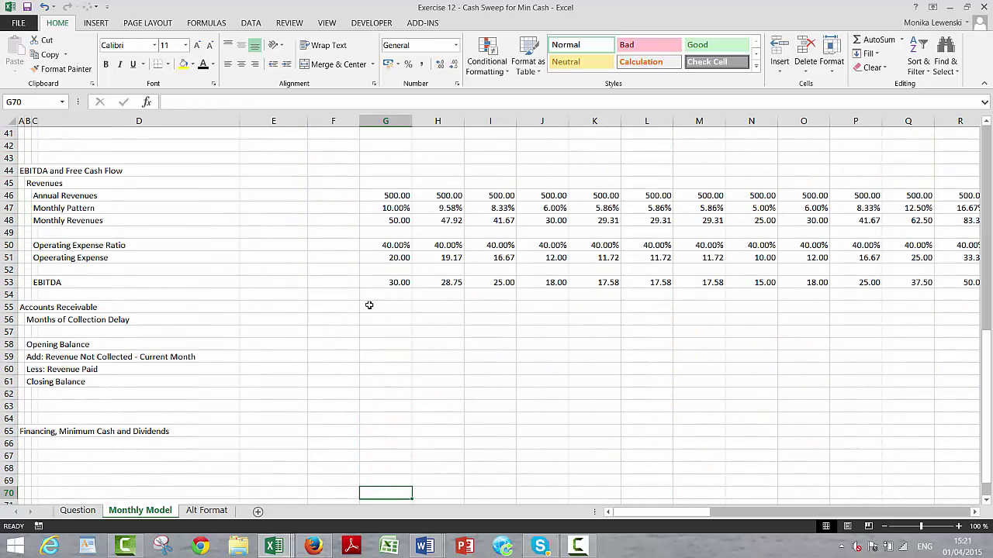
{"action": "key", "text": "Up"}
{"action": "key", "text": "Up"}
{"action": "key", "text": "Up"}
{"action": "key", "text": "Up"}
{"action": "key", "text": "Up"}
{"action": "key", "text": "Up"}
{"action": "key", "text": "Up"}
{"action": "key", "text": "Up"}
{"action": "key", "text": "Up"}
{"action": "key", "text": "Up"}
{"action": "key", "text": "Up"}
{"action": "key", "text": "Up"}
{"action": "key", "text": "Up"}
{"action": "key", "text": "Up"}
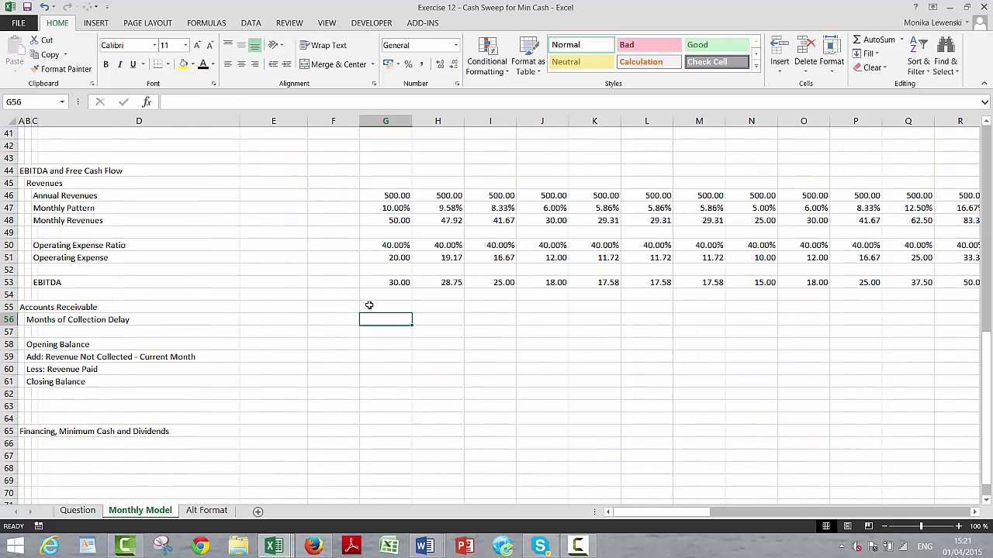
{"action": "type", "text": "="}
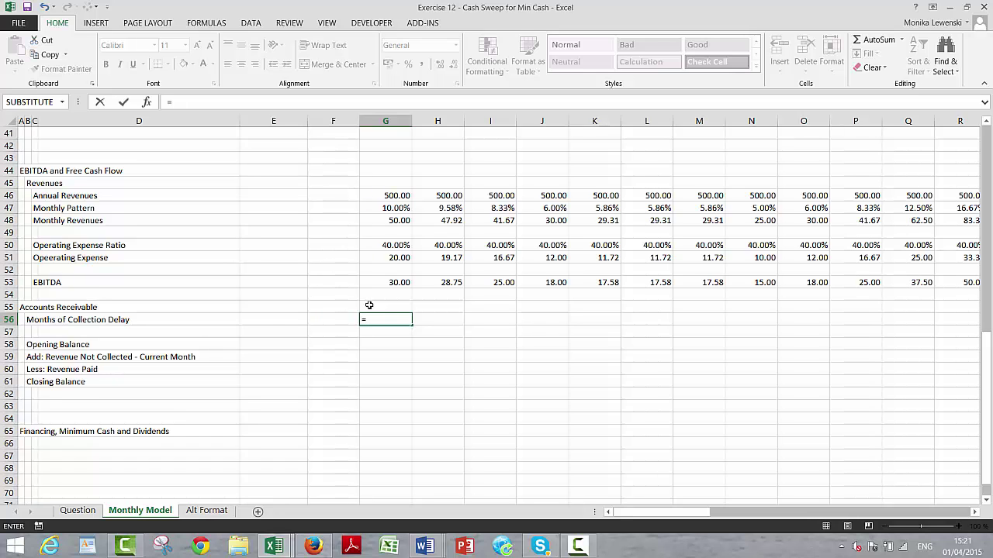
{"action": "key", "text": "Escape"}
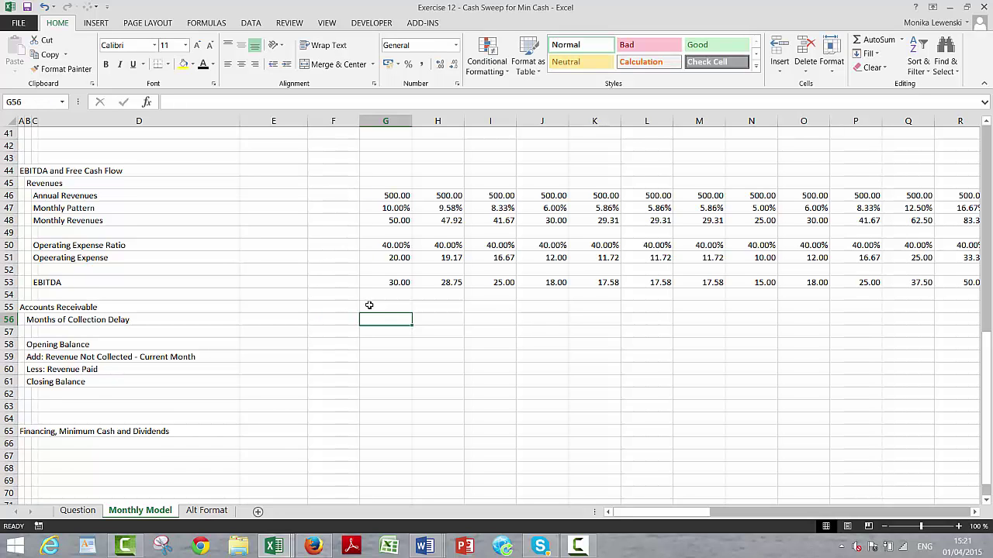
Check the A/R Months assumption under Working Capital that drives the Months of Collection Delay row.
{"action": "key", "text": "Up"}
{"action": "key", "text": "Up"}
{"action": "key", "text": "Up"}
{"action": "key", "text": "Up"}
{"action": "key", "text": "Up"}
{"action": "key", "text": "Up"}
{"action": "key", "text": "Up"}
{"action": "key", "text": "Up"}
{"action": "key", "text": "Up"}
{"action": "key", "text": "Up"}
{"action": "key", "text": "Up"}
{"action": "key", "text": "Up"}
{"action": "key", "text": "Up"}
{"action": "key", "text": "Up"}
{"action": "key", "text": "Up"}
{"action": "key", "text": "Up"}
{"action": "key", "text": "Up"}
{"action": "key", "text": "Up"}
{"action": "key", "text": "Up"}
{"action": "key", "text": "Up"}
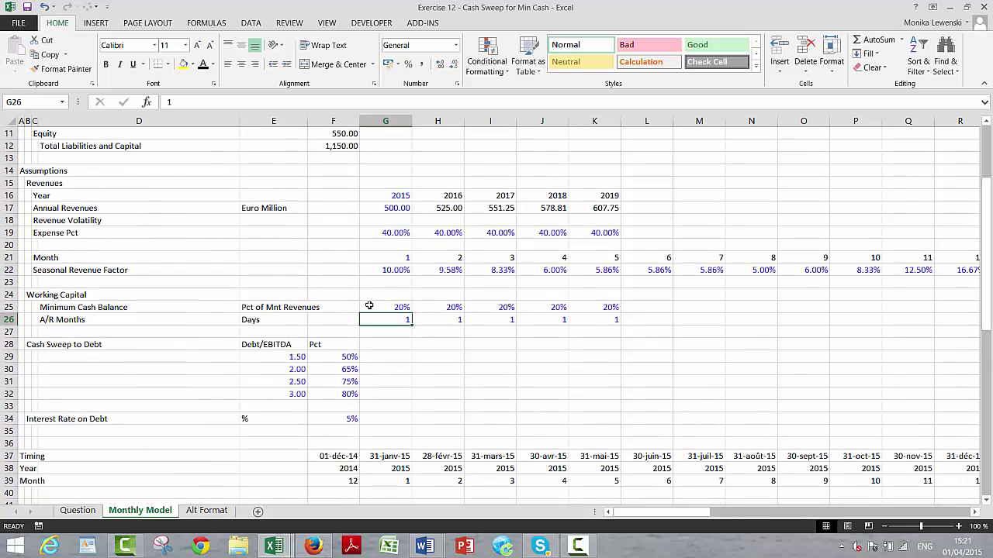
{"action": "key", "text": "Down"}
{"action": "key", "text": "Down"}
{"action": "key", "text": "Down"}
{"action": "key", "text": "Down"}
{"action": "key", "text": "Down"}
{"action": "key", "text": "Down"}
{"action": "key", "text": "Down"}
{"action": "key", "text": "Down"}
{"action": "key", "text": "Down"}
{"action": "key", "text": "Down"}
{"action": "key", "text": "Down"}
{"action": "key", "text": "Down"}
{"action": "key", "text": "Down"}
{"action": "key", "text": "Down"}
{"action": "key", "text": "Down"}
{"action": "key", "text": "Down"}
{"action": "key", "text": "Down"}
{"action": "key", "text": "Down"}
{"action": "key", "text": "Down"}
{"action": "key", "text": "Down"}
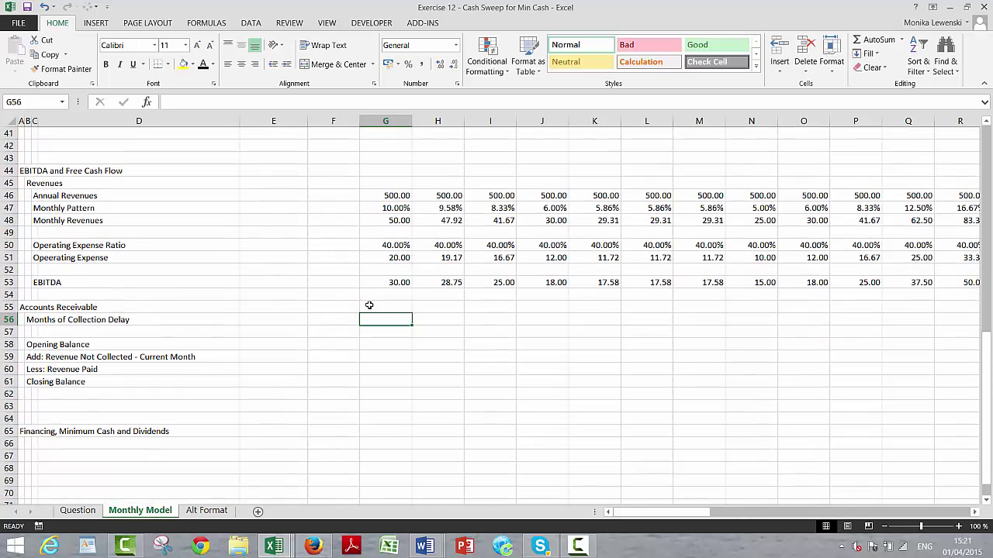
Try to look up the first month's collection delay in G56 with =LOOKUP(G16;26:26).
{"action": "type", "text": "=look"}
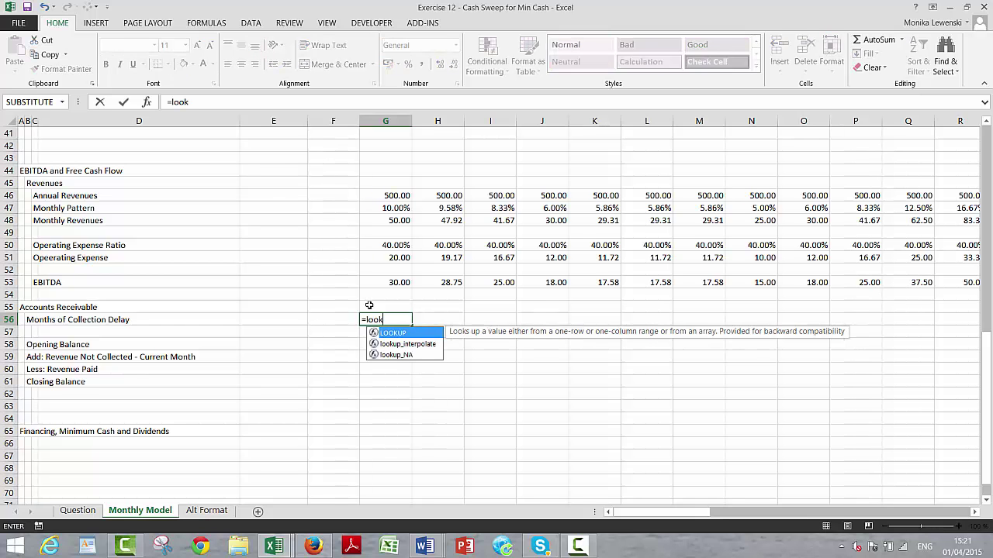
{"action": "key", "text": "Tab"}
{"action": "key", "text": "Up"}
{"action": "key", "text": "Up"}
{"action": "key", "text": "Up"}
{"action": "key", "text": "Up"}
{"action": "key", "text": "Up"}
{"action": "key", "text": "Up"}
{"action": "key", "text": "Up"}
{"action": "key", "text": "Up"}
{"action": "key", "text": "Up"}
{"action": "key", "text": "Up"}
{"action": "key", "text": "Up"}
{"action": "key", "text": "Up"}
{"action": "key", "text": "Up"}
{"action": "key", "text": "Up"}
{"action": "key", "text": "Up"}
{"action": "key", "text": "Up"}
{"action": "key", "text": "Up"}
{"action": "key", "text": "Up"}
{"action": "key", "text": "Up"}
{"action": "key", "text": "Up"}
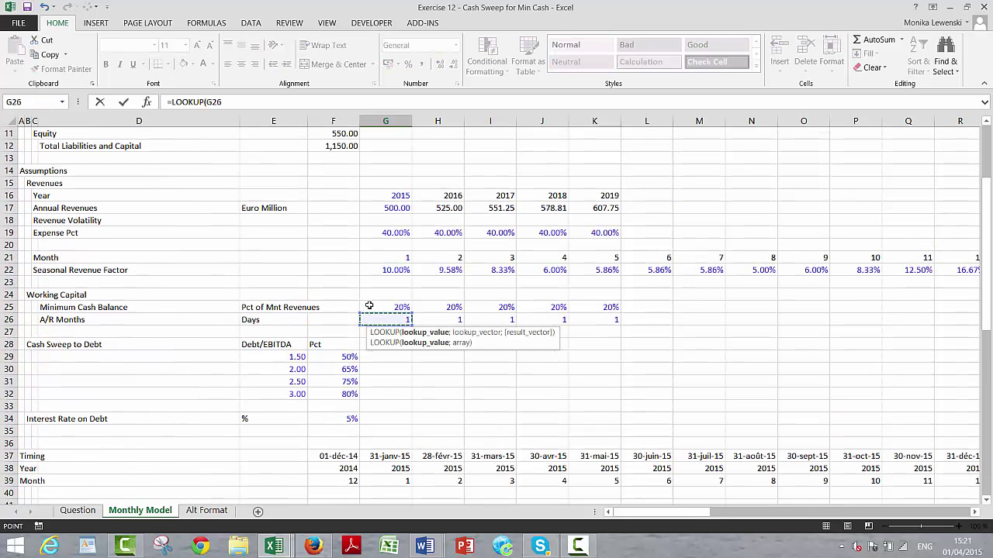
{"action": "key", "text": "Up"}
{"action": "key", "text": "Up"}
{"action": "key", "text": "Up"}
{"action": "key", "text": "Up"}
{"action": "key", "text": "Up"}
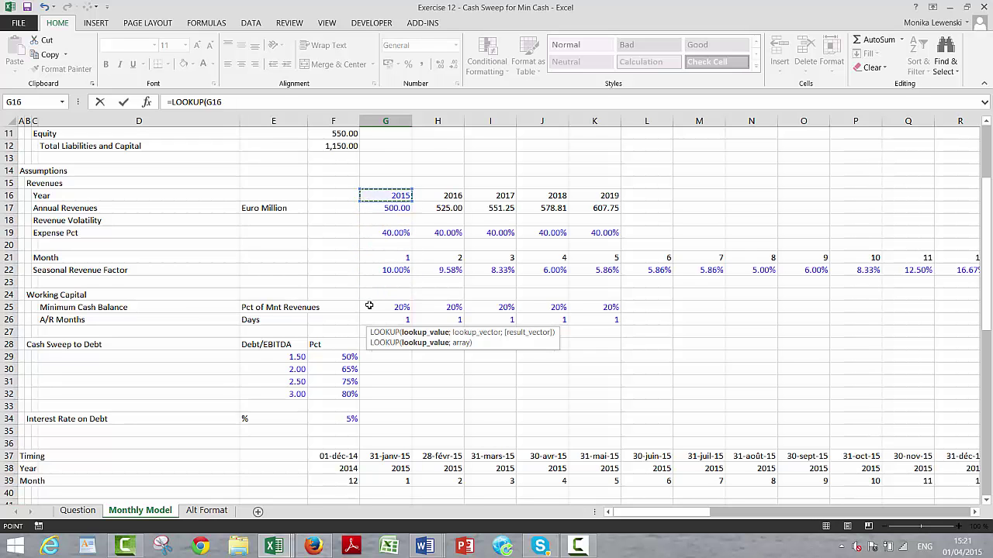
{"action": "type", "text": ";"}
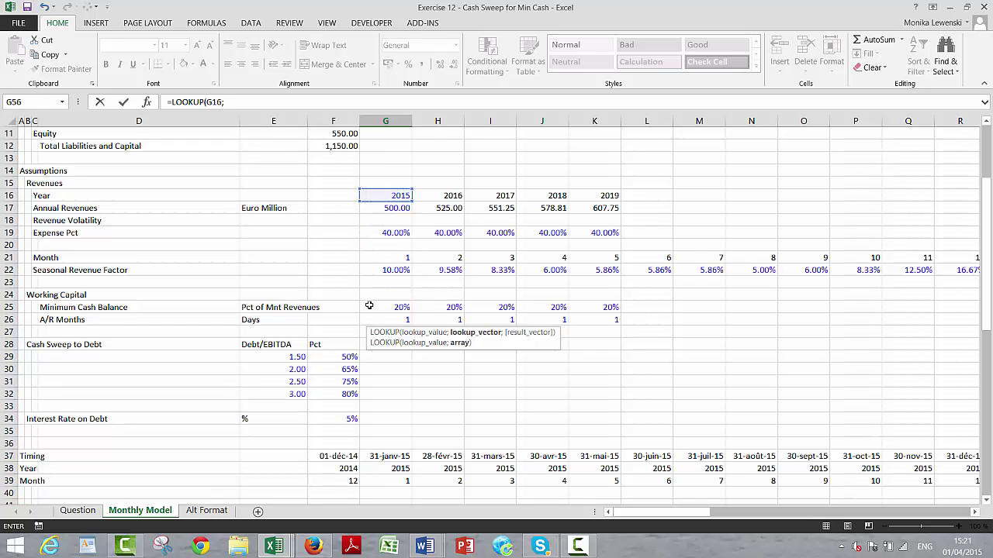
{"action": "left_click", "coordinate": [8, 319]}
{"action": "key", "text": "Return"}
{"action": "key", "text": "Up"}
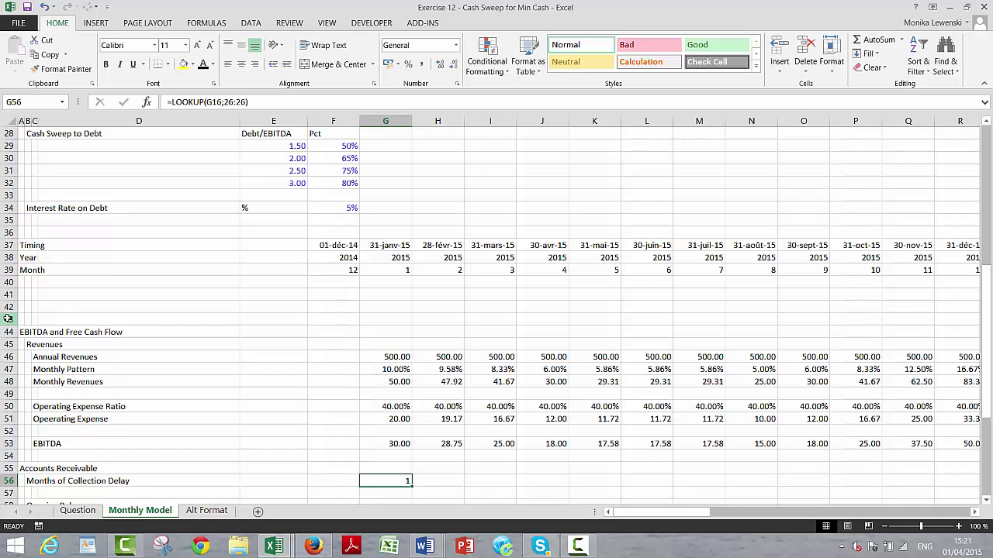
Look up the Months of Collection Delay in G56 with =LOOKUP(G38;16:16;26:26) and fill it across the monthly columns.
{"action": "type", "text": "="}
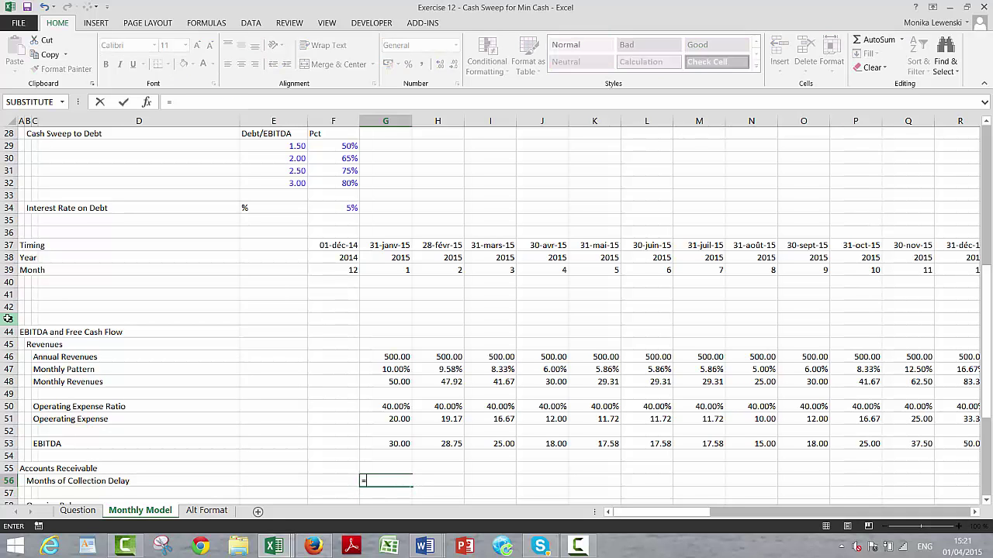
{"action": "type", "text": "loo"}
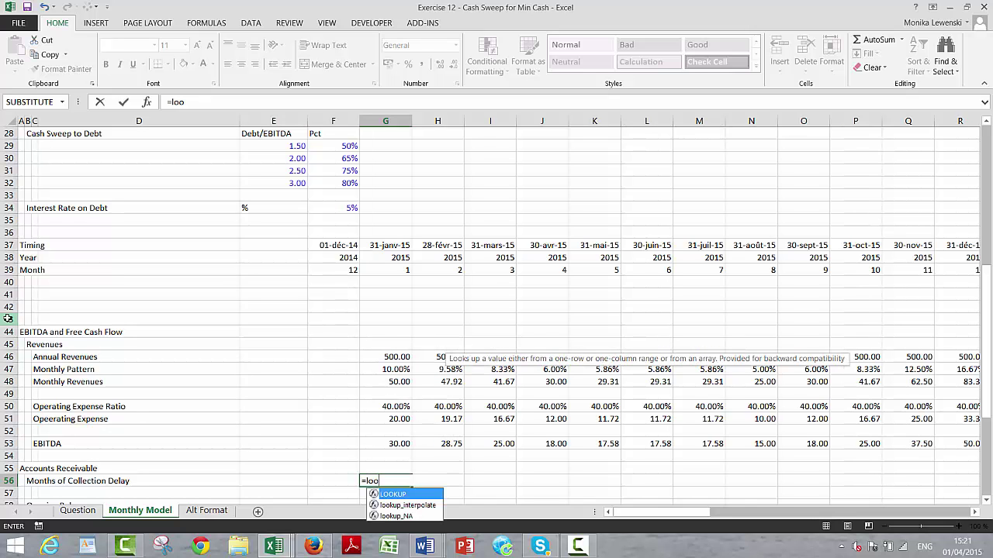
{"action": "key", "text": "Tab"}
{"action": "key", "text": "Up"}
{"action": "key", "text": "Up"}
{"action": "key", "text": "Up"}
{"action": "key", "text": "Up"}
{"action": "key", "text": "Up"}
{"action": "key", "text": "Up"}
{"action": "key", "text": "Up"}
{"action": "key", "text": "Up"}
{"action": "key", "text": "Up"}
{"action": "key", "text": "Up"}
{"action": "key", "text": "Up"}
{"action": "key", "text": "Up"}
{"action": "key", "text": "Up"}
{"action": "key", "text": "Up"}
{"action": "key", "text": "Up"}
{"action": "key", "text": "Up"}
{"action": "key", "text": "Up"}
{"action": "key", "text": "Up"}
{"action": "key", "text": "Up"}
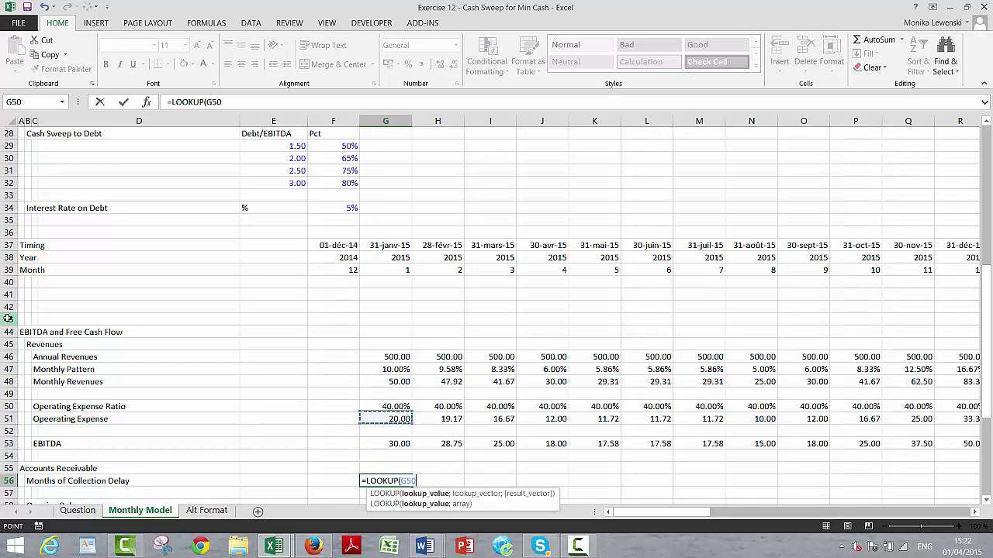
{"action": "key", "text": "Down"}
{"action": "type", "text": ";"}
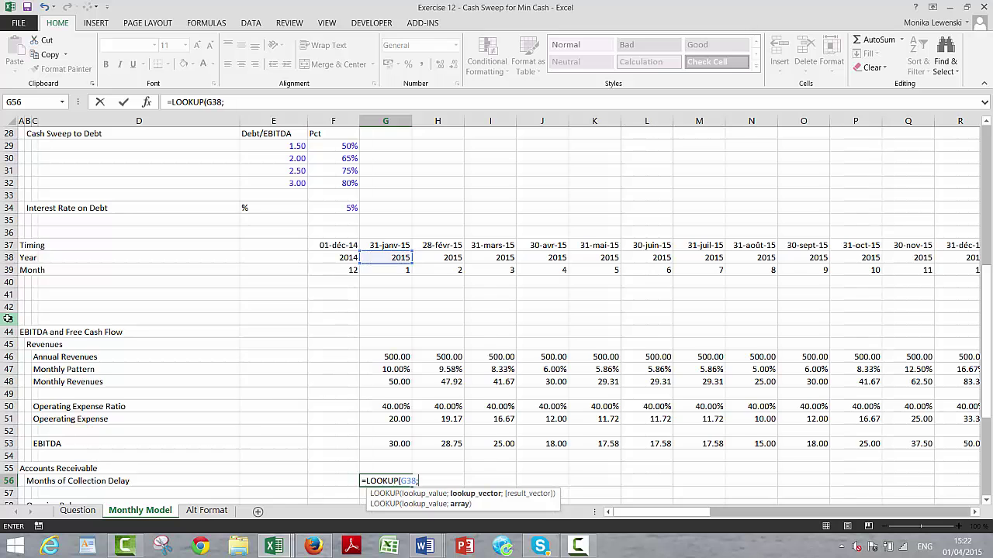
{"action": "key", "text": "Page_Up"}
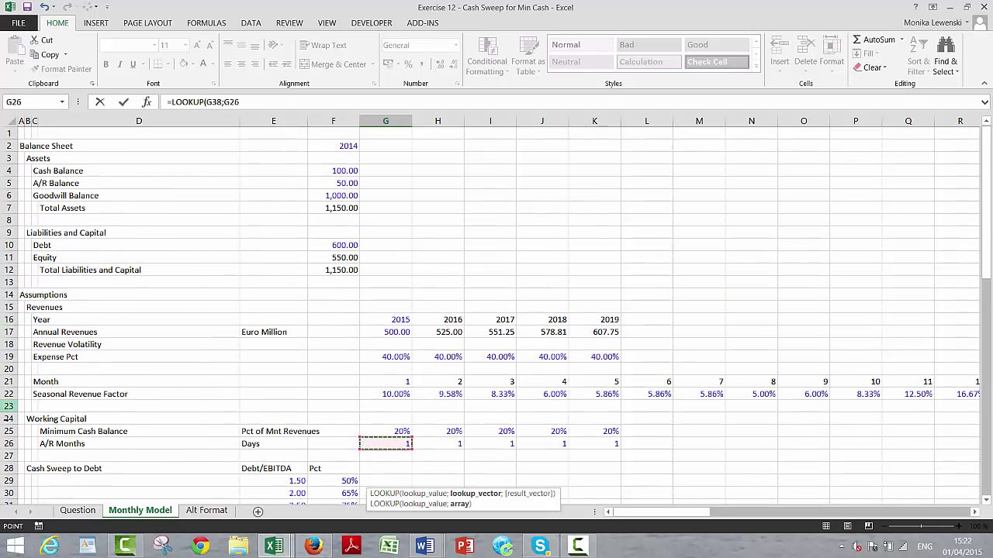
{"action": "left_click_drag", "start_coordinate": [6, 332], "coordinate": [8, 320]}
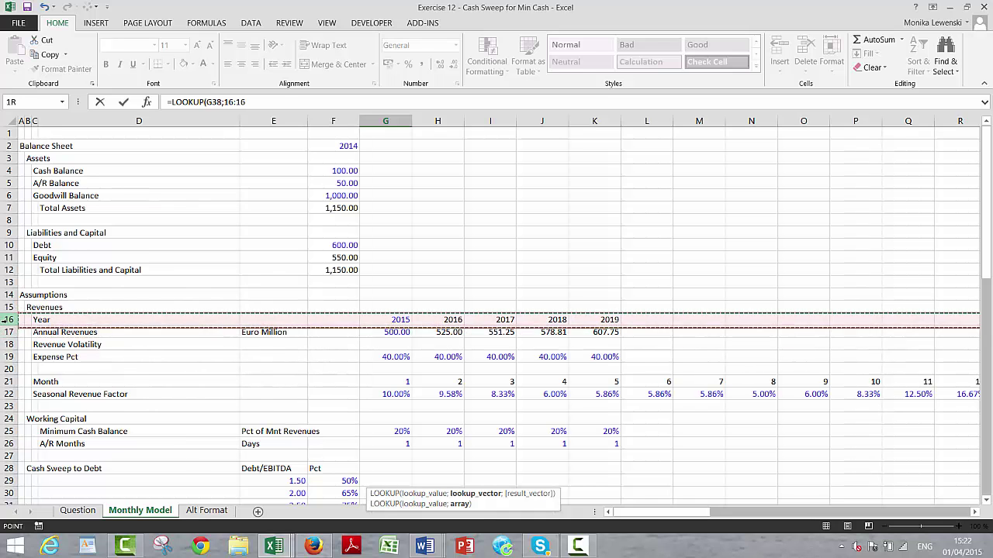
{"action": "type", "text": ";"}
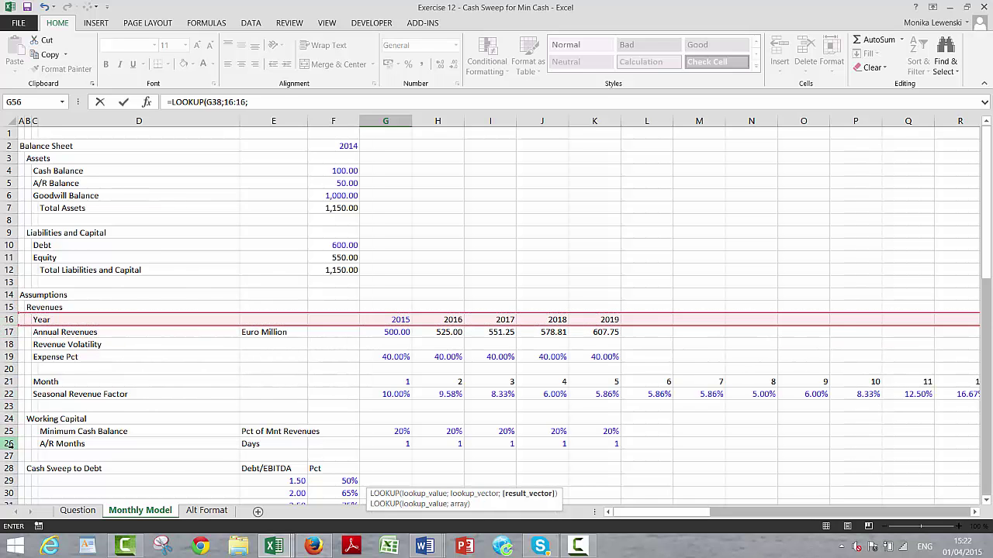
{"action": "left_click", "coordinate": [9, 443]}
{"action": "key", "text": "Return"}
{"action": "key", "text": "Up"}
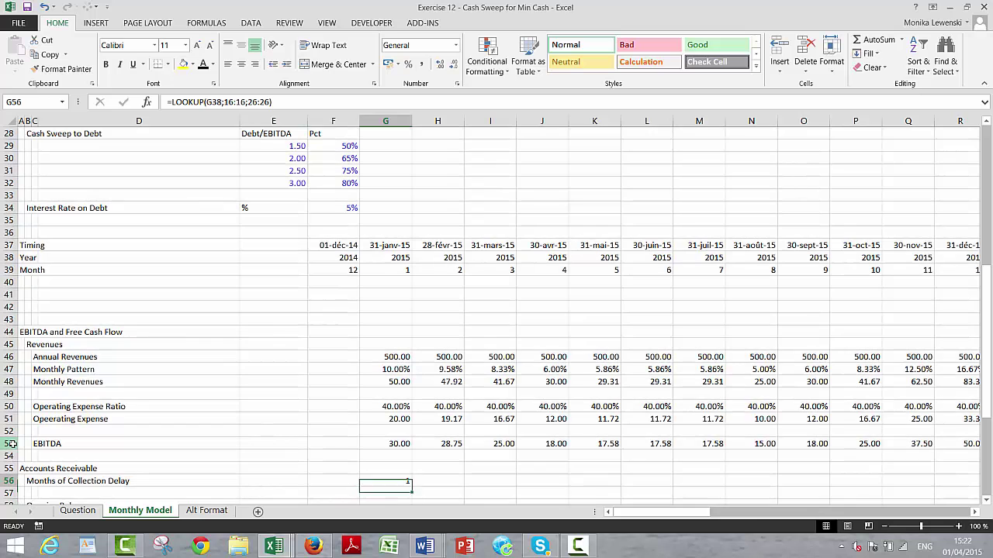
{"action": "key", "text": "ctrl+shift+Right"}
{"action": "key", "text": "ctrl+r"}
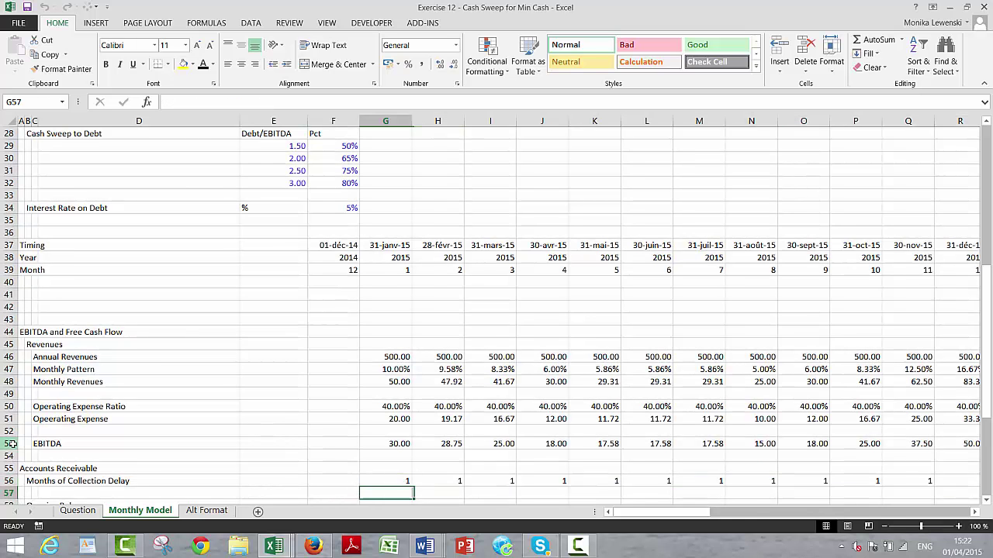
Link the December 2014 accounts receivable Closing Balance in F61 to the A/R Balance in the opening balance sheet.
{"action": "key", "text": "Down"}
{"action": "key", "text": "Down"}
{"action": "key", "text": "Up"}
{"action": "key", "text": "Up"}
{"action": "key", "text": "Left"}
{"action": "key", "text": "Left"}
{"action": "key", "text": "Left"}
{"action": "key", "text": "Left"}
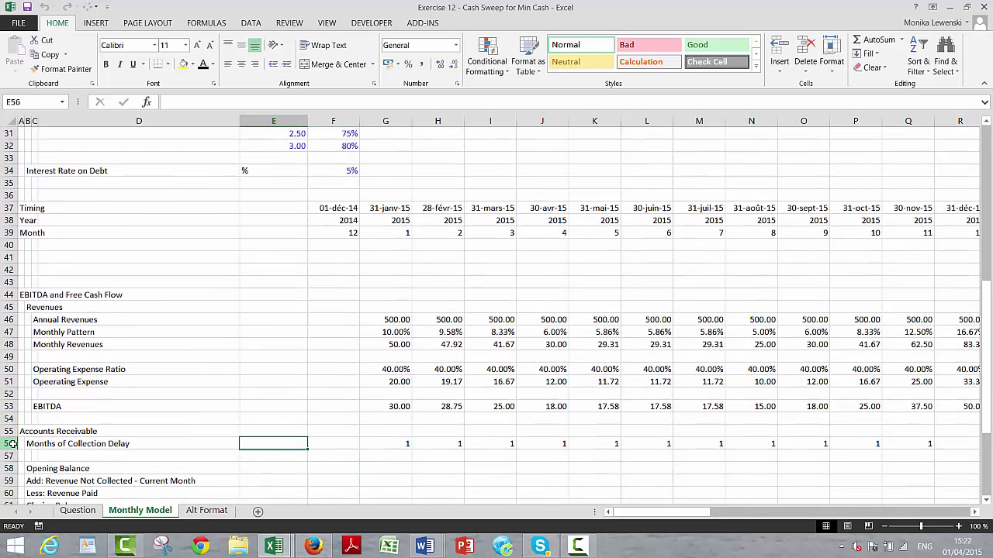
{"action": "key", "text": "Down"}
{"action": "key", "text": "Down"}
{"action": "key", "text": "Down"}
{"action": "key", "text": "Down"}
{"action": "key", "text": "Down"}
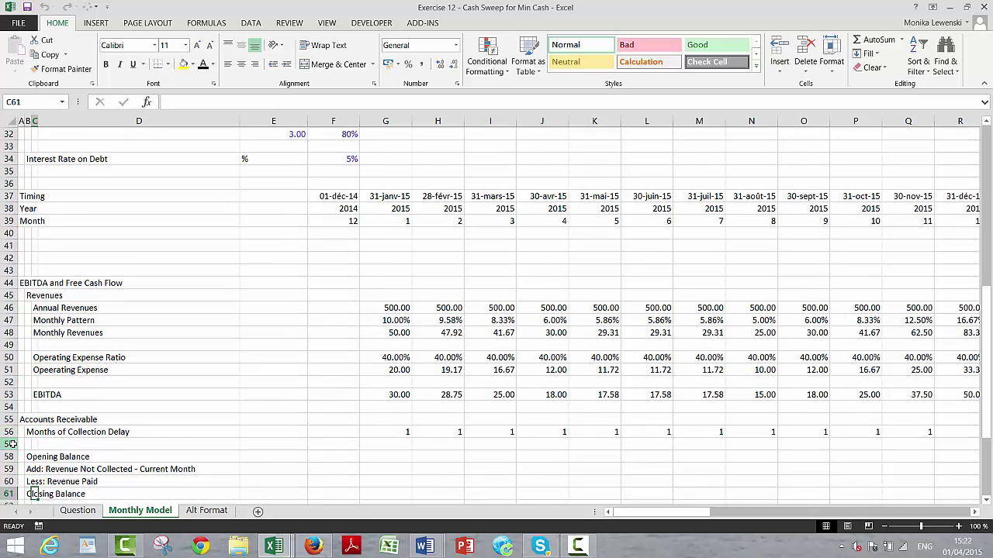
{"action": "key", "text": "Right"}
{"action": "key", "text": "Right"}
{"action": "key", "text": "Right"}
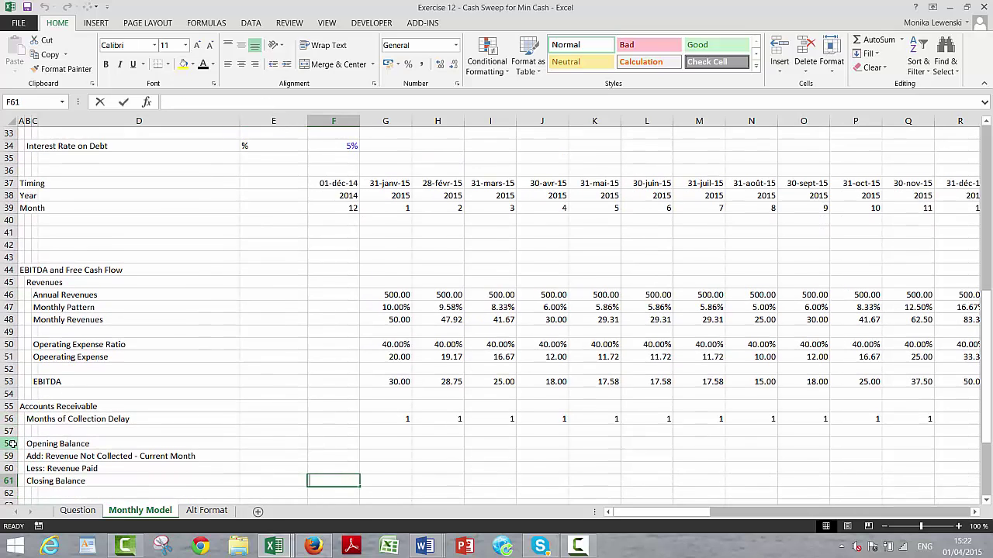
{"action": "type", "text": "="}
{"action": "key", "text": "Up"}
{"action": "key", "text": "Up"}
{"action": "key", "text": "Up"}
{"action": "key", "text": "Up"}
{"action": "key", "text": "Up"}
{"action": "key", "text": "Up"}
{"action": "key", "text": "Up"}
{"action": "key", "text": "Up"}
{"action": "key", "text": "Up"}
{"action": "key", "text": "Up"}
{"action": "key", "text": "Up"}
{"action": "key", "text": "Up"}
{"action": "key", "text": "Up"}
{"action": "key", "text": "Up"}
{"action": "key", "text": "Up"}
{"action": "key", "text": "Up"}
{"action": "key", "text": "Up"}
{"action": "key", "text": "Up"}
{"action": "key", "text": "Up"}
{"action": "key", "text": "Up"}
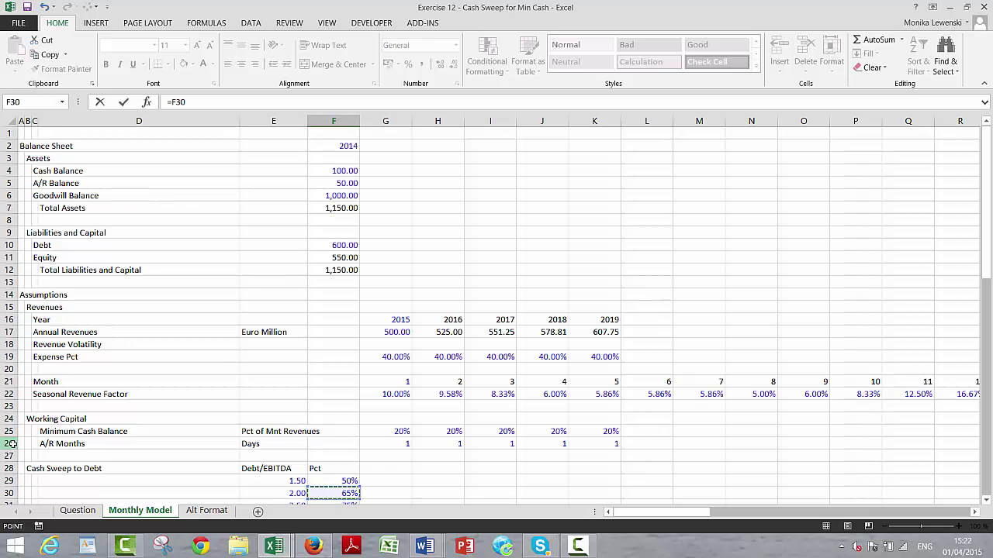
{"action": "key", "text": "Up"}
{"action": "key", "text": "Up"}
{"action": "key", "text": "Up"}
{"action": "key", "text": "Up"}
{"action": "key", "text": "Up"}
{"action": "key", "text": "Up"}
{"action": "key", "text": "Up"}
{"action": "key", "text": "Up"}
{"action": "key", "text": "Up"}
{"action": "key", "text": "Up"}
{"action": "key", "text": "Up"}
{"action": "key", "text": "Up"}
{"action": "key", "text": "Up"}
{"action": "key", "text": "Up"}
{"action": "key", "text": "Up"}
{"action": "key", "text": "Up"}
{"action": "key", "text": "Up"}
{"action": "key", "text": "Up"}
{"action": "key", "text": "Up"}
{"action": "key", "text": "Up"}
{"action": "key", "text": "Return"}
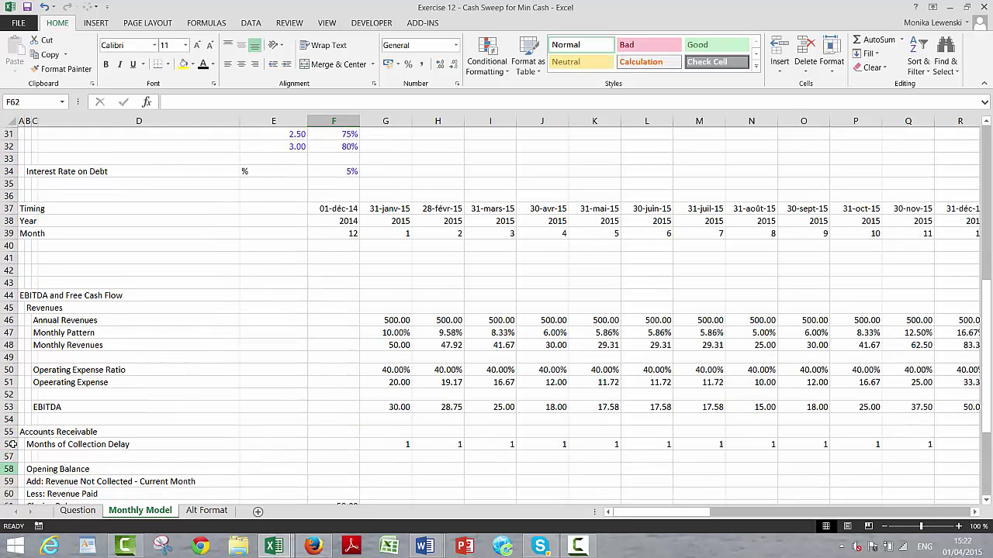
Set the January 2015 Opening Balance in G58 to the prior month's Closing Balance with =F61.
{"action": "key", "text": "Up"}
{"action": "key", "text": "Up"}
{"action": "key", "text": "Up"}
{"action": "key", "text": "Up"}
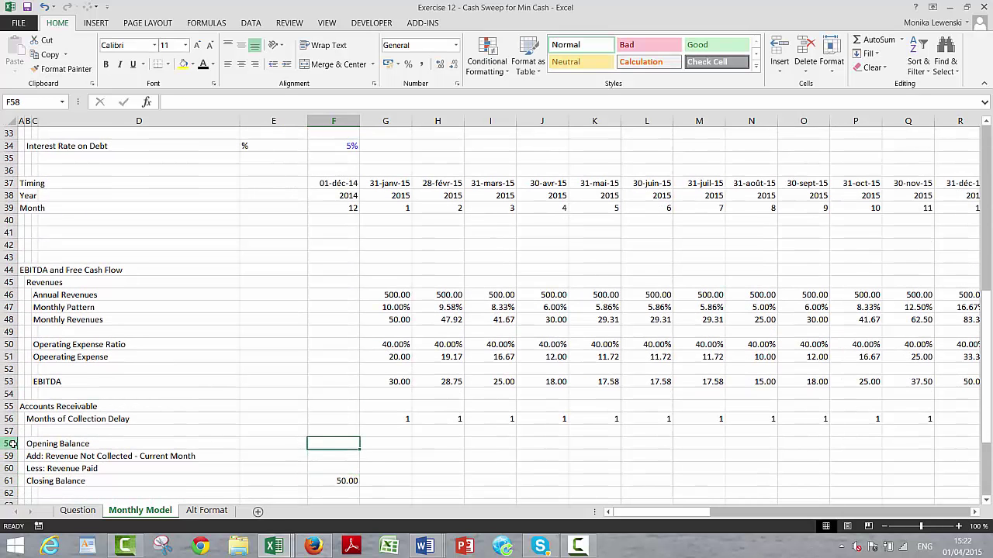
{"action": "key", "text": "Right"}
{"action": "type", "text": "="}
{"action": "key", "text": "Down"}
{"action": "key", "text": "Down"}
{"action": "key", "text": "Down"}
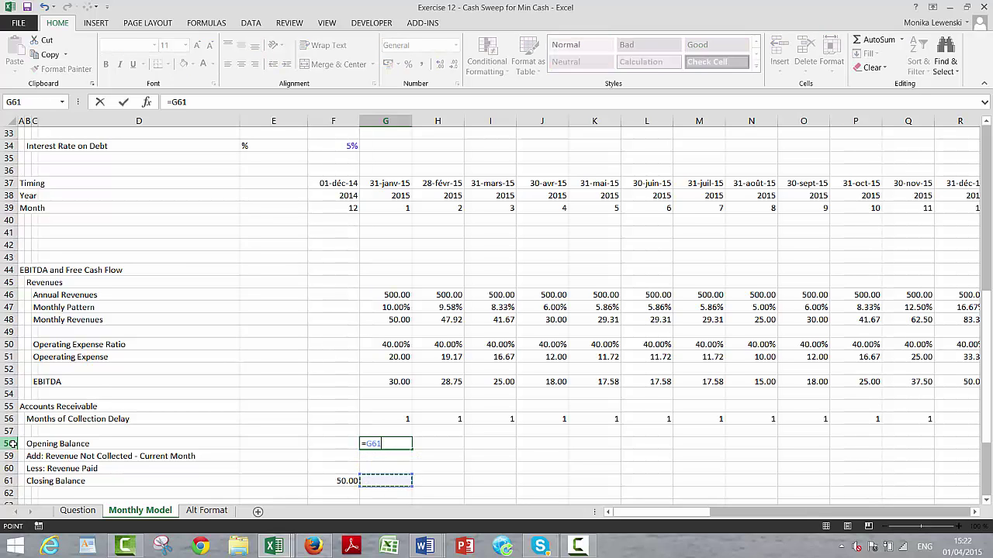
{"action": "key", "text": "Left"}
{"action": "key", "text": "Return"}
Try to set the January Revenue Not Collected in G59 to the prior month's Closing Balance, F61.
{"action": "type", "text": "="}
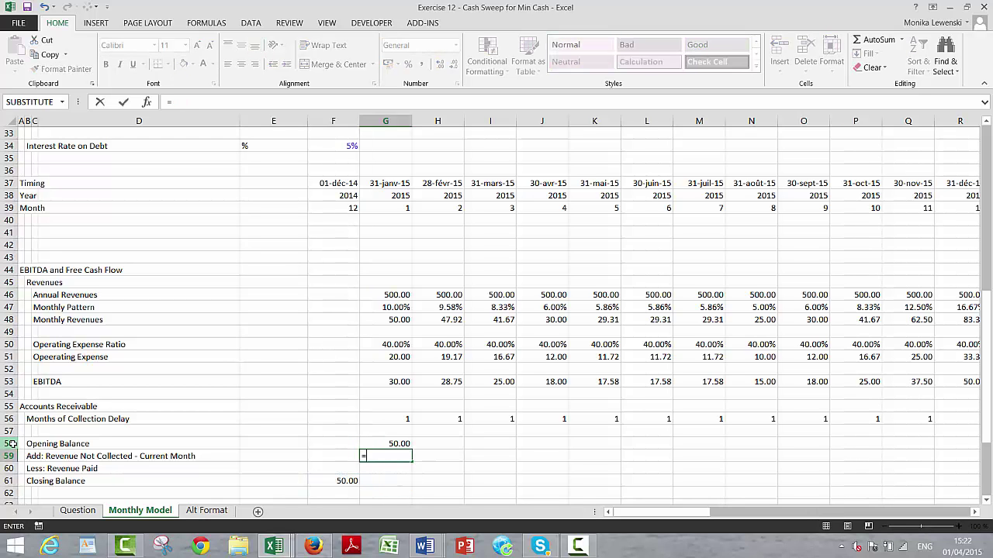
{"action": "key", "text": "Down"}
{"action": "key", "text": "Down"}
{"action": "key", "text": "Left"}
{"action": "key", "text": "Return"}
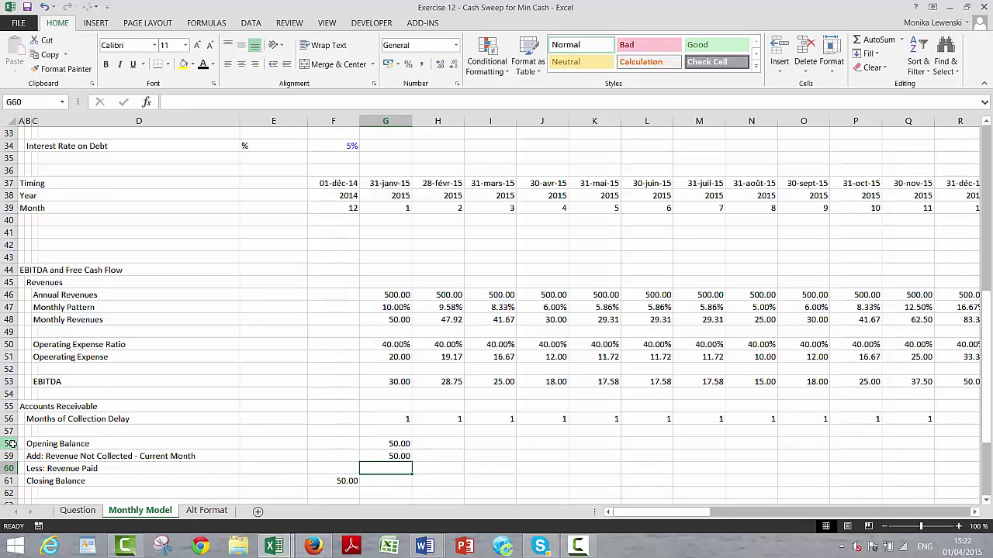
Try to set the January Revenue Paid in G60 to the current month's Monthly Revenues with =G48.
{"action": "type", "text": "="}
{"action": "key", "text": "Up"}
{"action": "key", "text": "Up"}
{"action": "key", "text": "Up"}
{"action": "key", "text": "Up"}
{"action": "key", "text": "Up"}
{"action": "key", "text": "Up"}
{"action": "key", "text": "Up"}
{"action": "key", "text": "Up"}
{"action": "key", "text": "Up"}
{"action": "key", "text": "Up"}
{"action": "key", "text": "Up"}
{"action": "key", "text": "Up"}
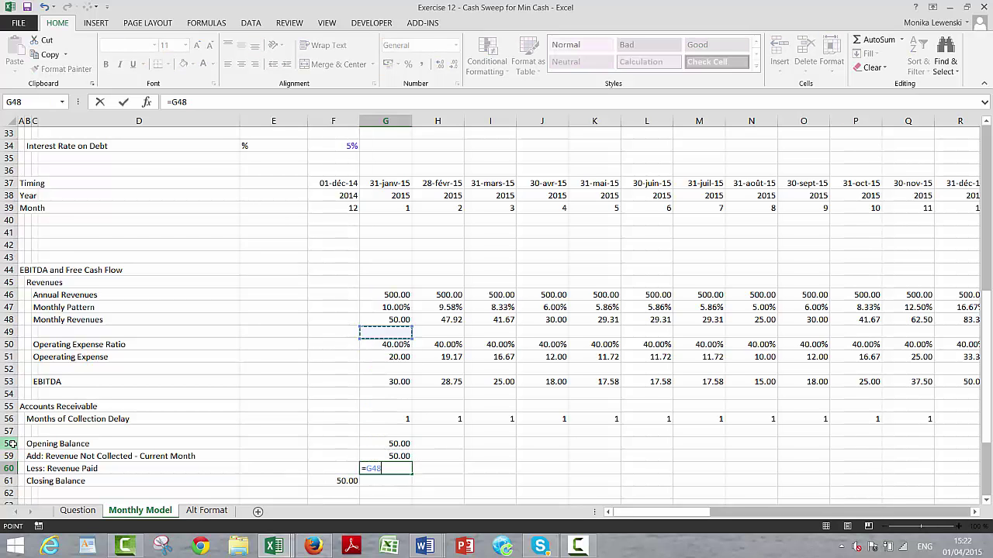
{"action": "key", "text": "Up"}
{"action": "key", "text": "Up"}
{"action": "key", "text": "Down"}
{"action": "key", "text": "Down"}
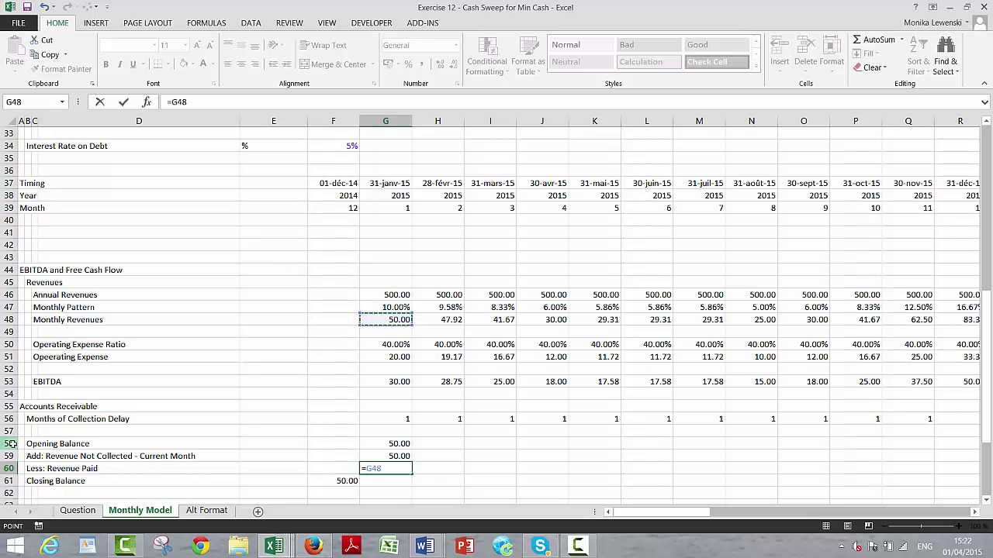
{"action": "key", "text": "Return"}
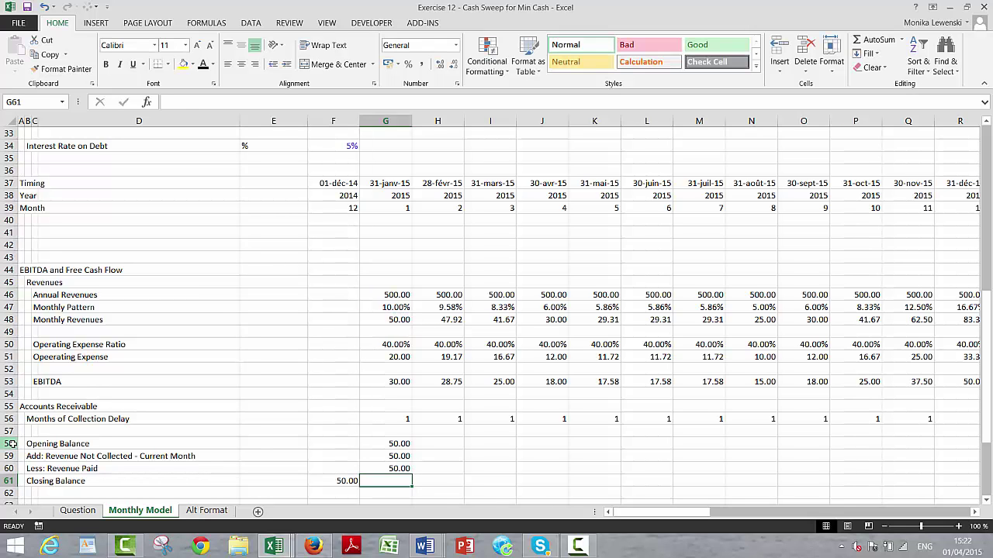
Set the January Revenue Not Collected - Current Month in G59 to that month's Monthly Revenues, G48.
{"action": "key", "text": "Up"}
{"action": "key", "text": "Up"}
{"action": "type", "text": "="}
{"action": "key", "text": "Up"}
{"action": "key", "text": "Up"}
{"action": "key", "text": "Up"}
{"action": "key", "text": "Up"}
{"action": "key", "text": "Up"}
{"action": "key", "text": "Up"}
{"action": "key", "text": "Up"}
{"action": "key", "text": "Up"}
{"action": "key", "text": "Up"}
{"action": "key", "text": "Up"}
{"action": "key", "text": "Up"}
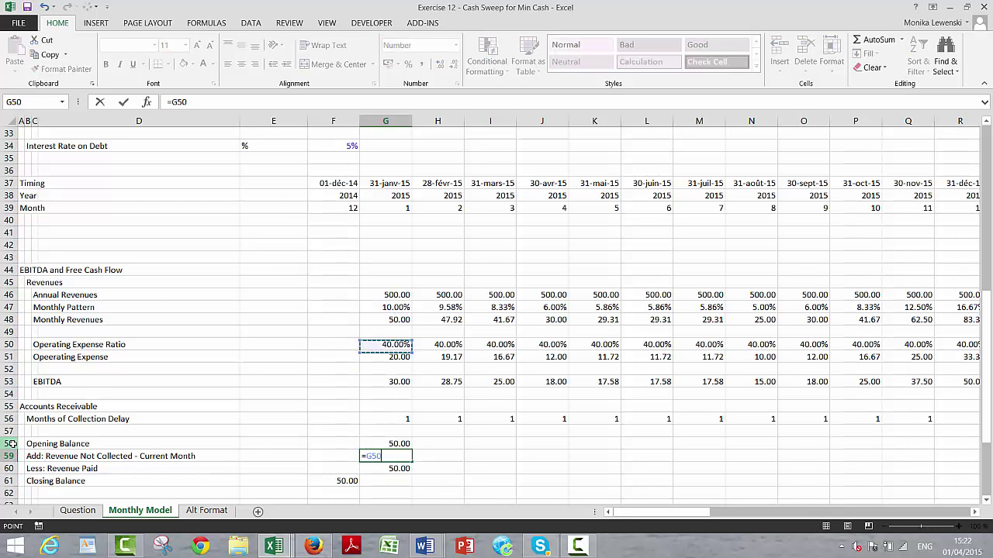
{"action": "key", "text": "Return"}
Set the January Revenue Paid in G60 to the prior month's Closing Balance with =F61.
{"action": "type", "text": "="}
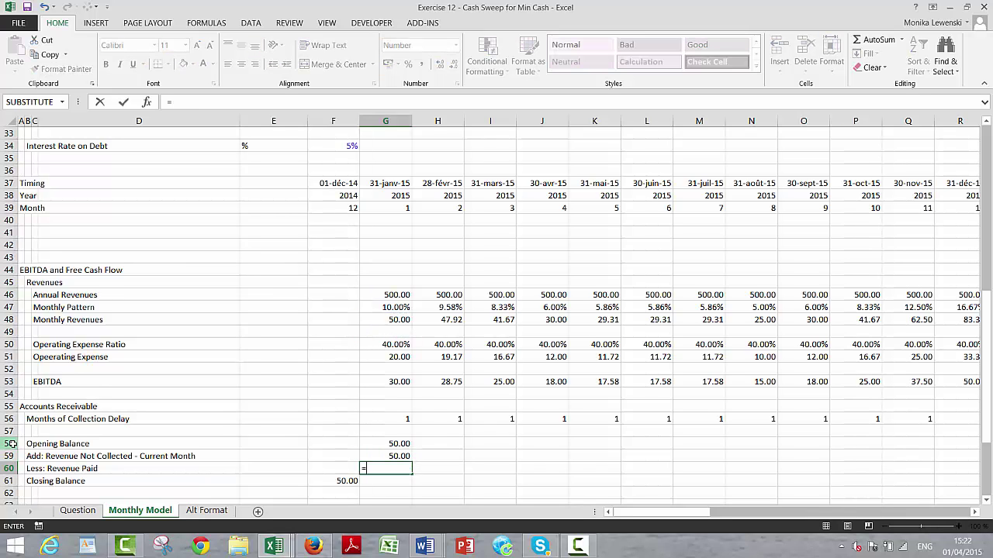
{"action": "key", "text": "Down"}
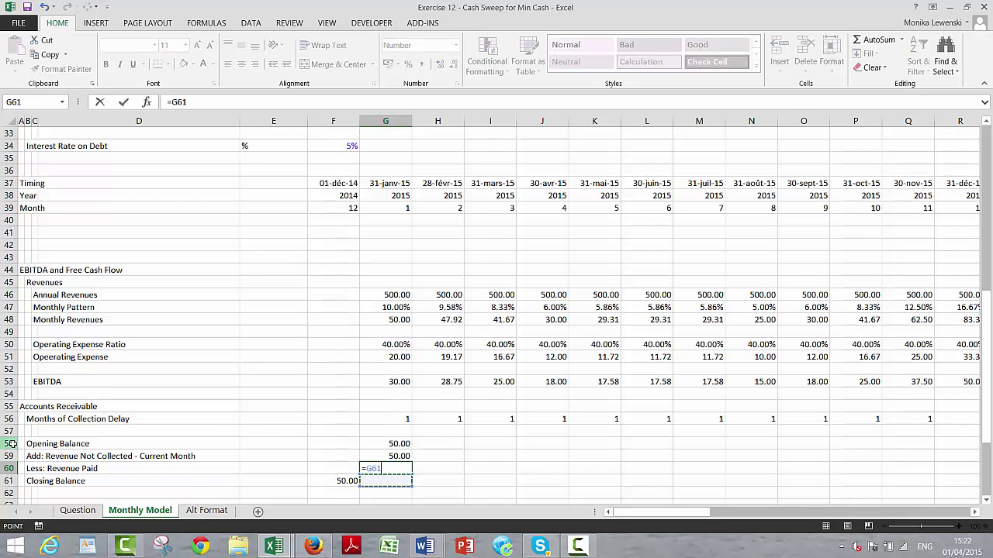
{"action": "key", "text": "Escape"}
Calculate the January Closing Balance in G61 with =G58+G59-G60.
{"action": "key", "text": "Down"}
{"action": "type", "text": "="}
{"action": "key", "text": "Up"}
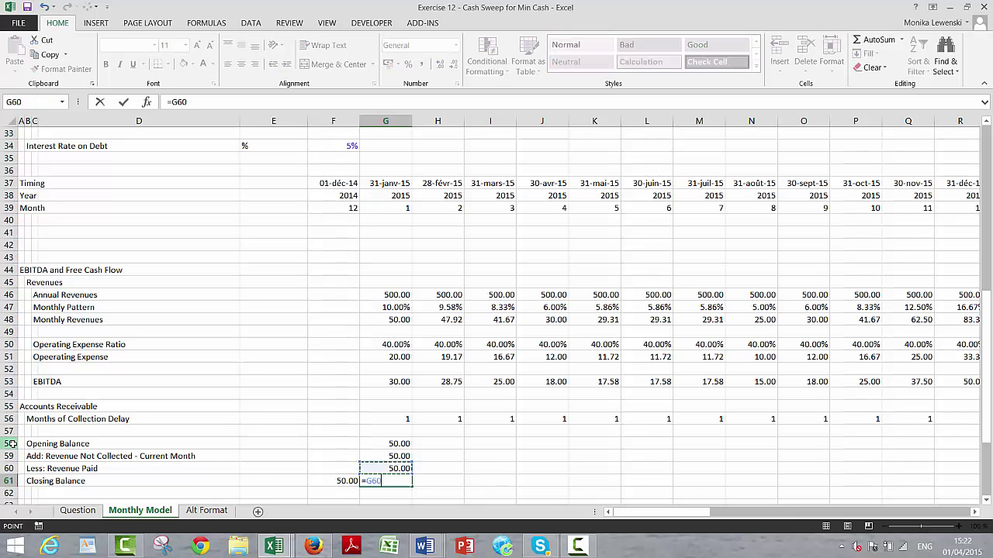
{"action": "key", "text": "Up"}
{"action": "key", "text": "Up"}
{"action": "type", "text": "+"}
{"action": "key", "text": "Up"}
{"action": "key", "text": "Up"}
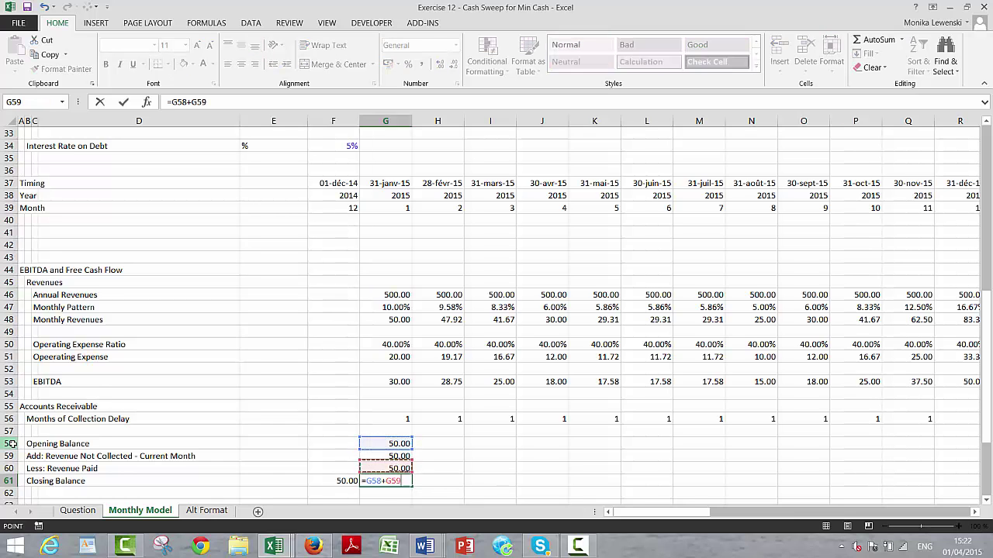
{"action": "type", "text": "-"}
{"action": "key", "text": "Up"}
{"action": "key", "text": "Return"}
Fill the four accounts receivable formulas in G58:G61 across the monthly columns.
{"action": "key", "text": "Up"}
{"action": "key", "text": "Up"}
{"action": "key", "text": "Up"}
{"action": "key", "text": "Up"}
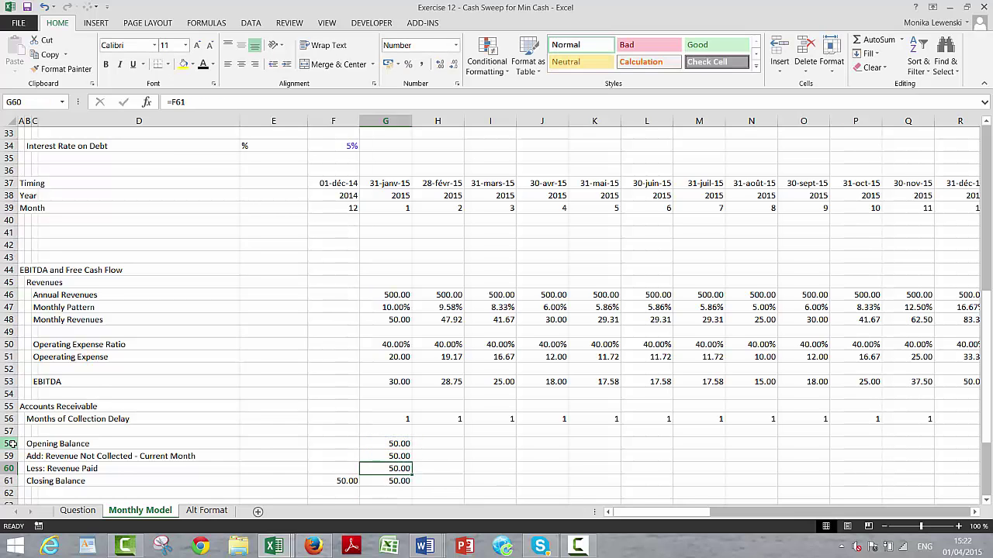
{"action": "key", "text": "shift+Down"}
{"action": "key", "text": "shift+Down"}
{"action": "key", "text": "shift+Down"}
{"action": "key", "text": "ctrl+shift+Right"}
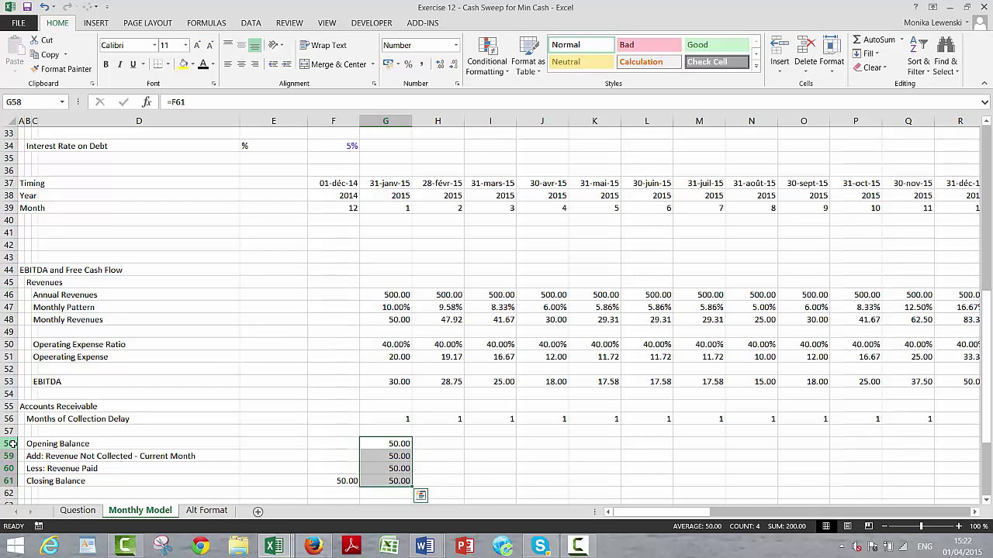
{"action": "key", "text": "ctrl+r"}
Replace the February Revenue Paid formula in H60 with =OFFSET(H59;0;-H56) so it follows the Months of Collection Delay.
{"action": "key", "text": "Right"}
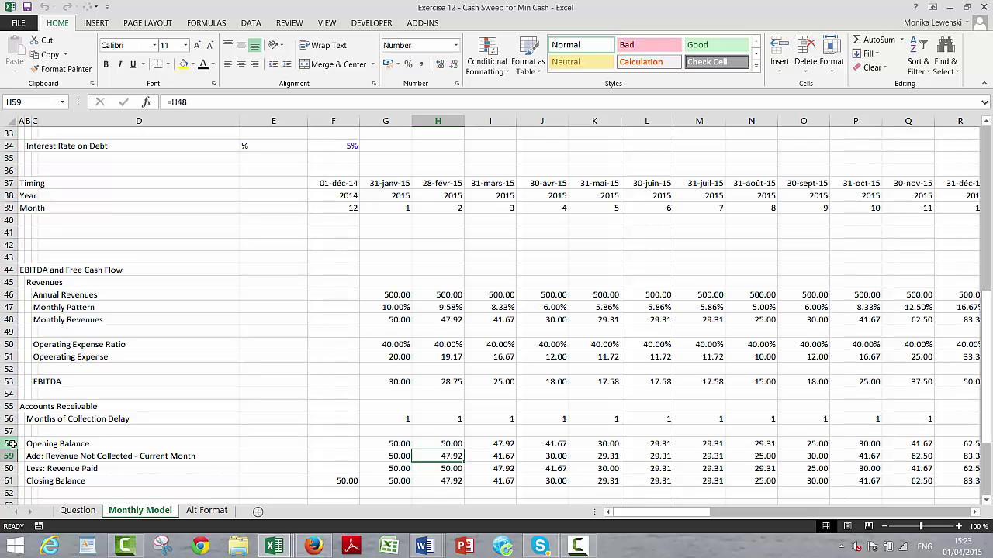
{"action": "key", "text": "Down"}
{"action": "type", "text": "="}
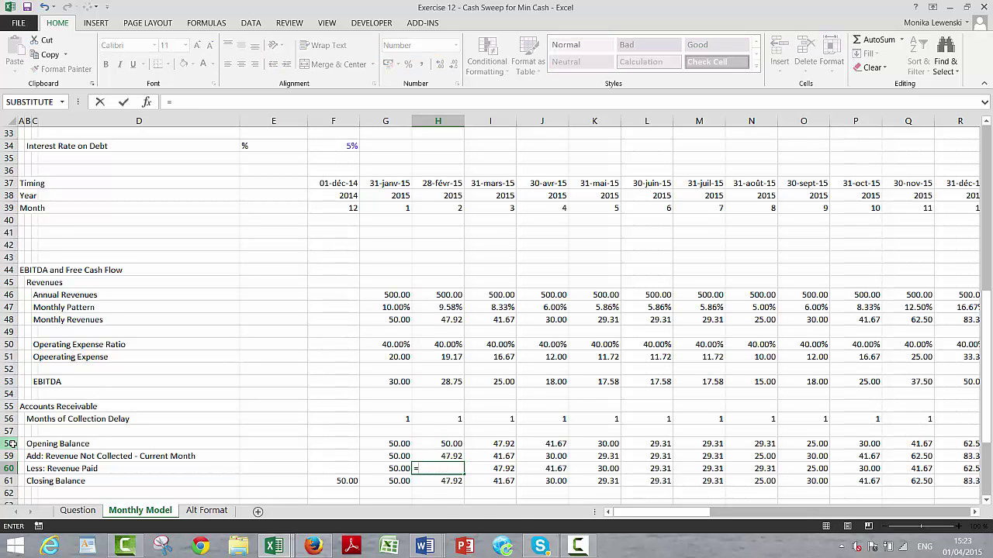
{"action": "type", "text": "offset("}
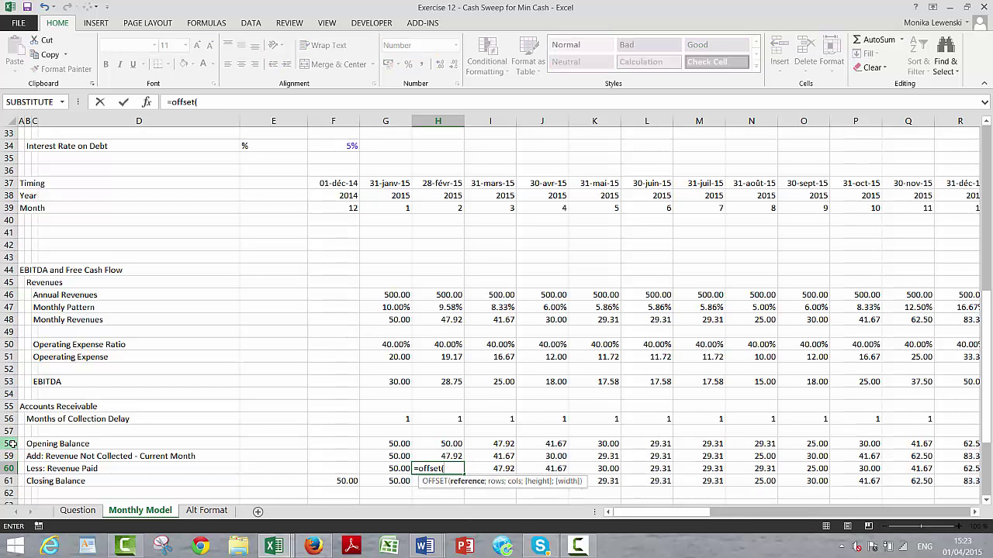
{"action": "key", "text": "Up"}
{"action": "type", "text": ";"}
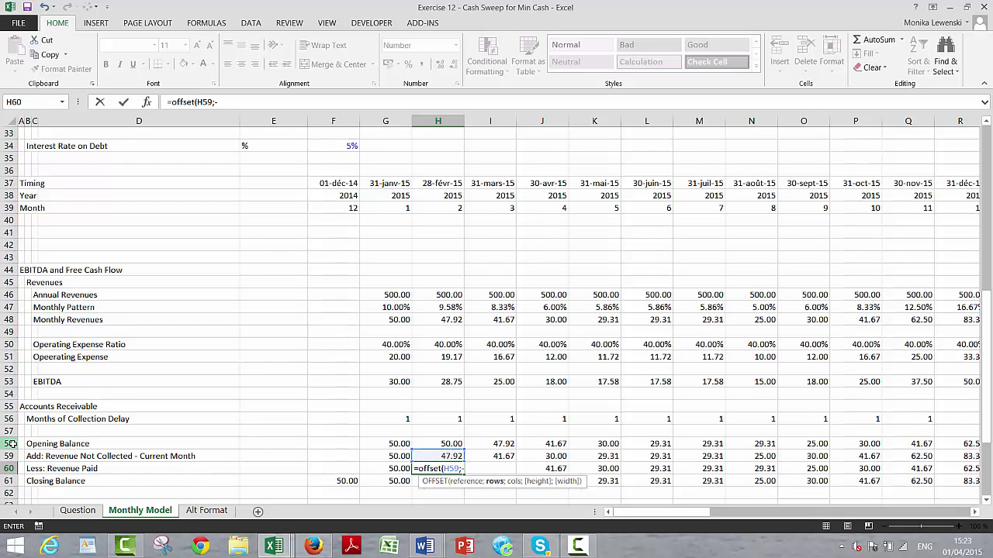
{"action": "type", "text": "-"}
{"action": "key", "text": "Up"}
{"action": "key", "text": "Up"}
{"action": "key", "text": "Up"}
{"action": "key", "text": "Up"}
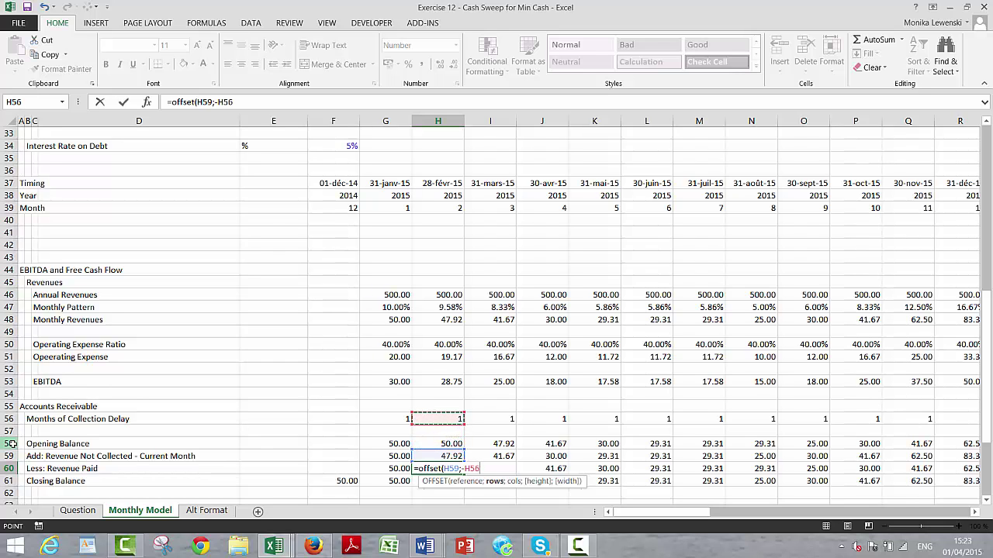
{"action": "key", "text": "BackSpace"}
{"action": "key", "text": "BackSpace"}
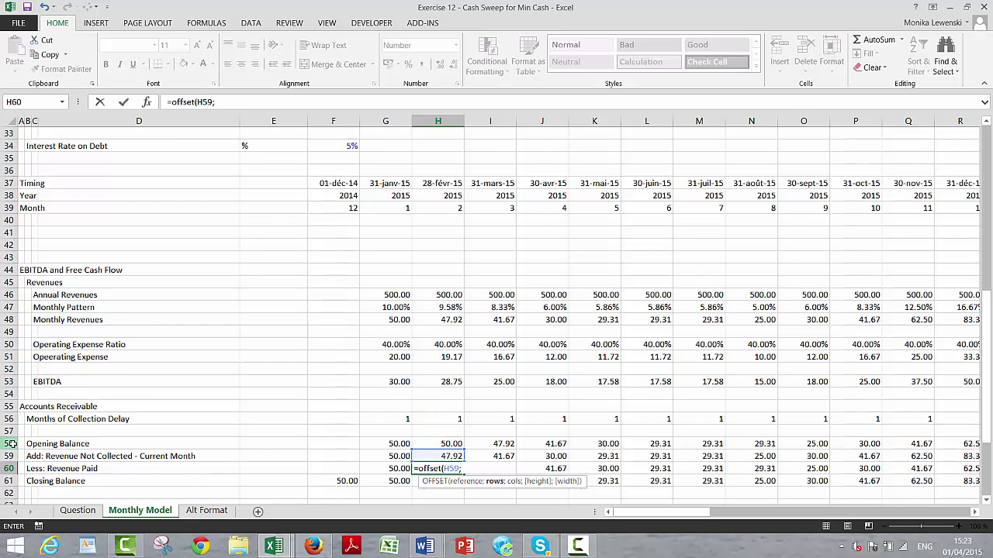
{"action": "type", "text": "0;"}
{"action": "key", "text": "Up"}
{"action": "key", "text": "Up"}
{"action": "key", "text": "Up"}
{"action": "key", "text": "Up"}
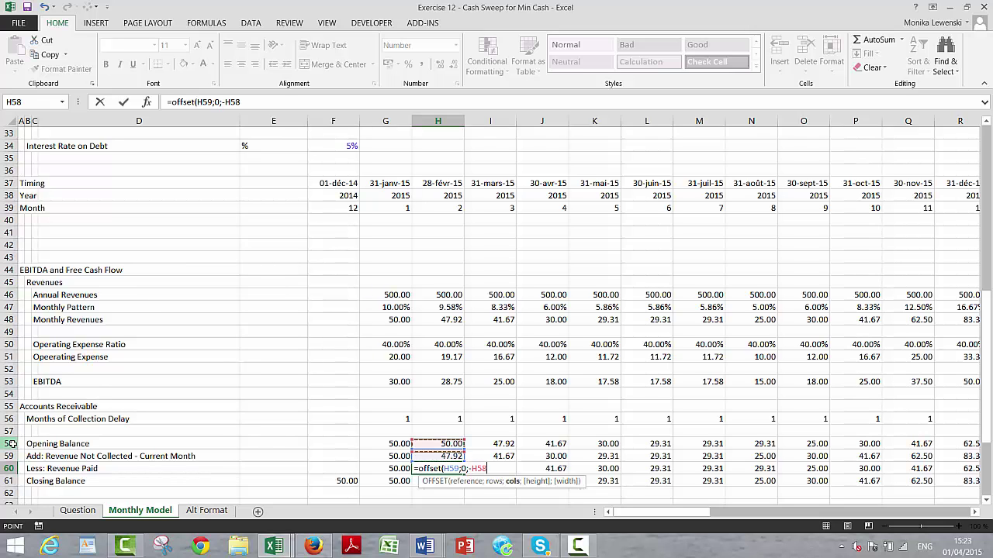
{"action": "key", "text": "Return"}
{"action": "key", "text": "Up"}
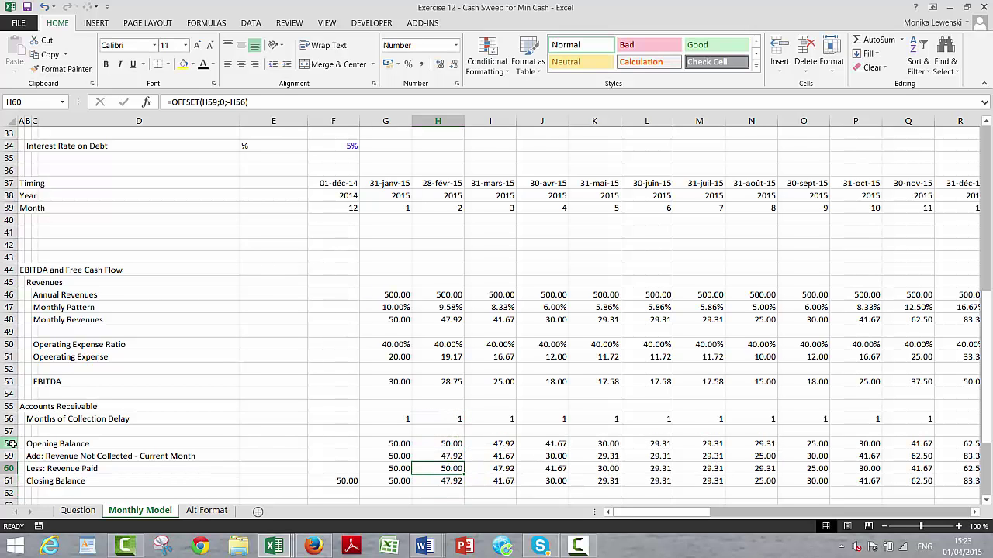
Fill the Revenue Paid OFFSET formula from H60 across the remaining months and check it along the row.
{"action": "key", "text": "ctrl+shift+Right"}
{"action": "key", "text": "Right"}
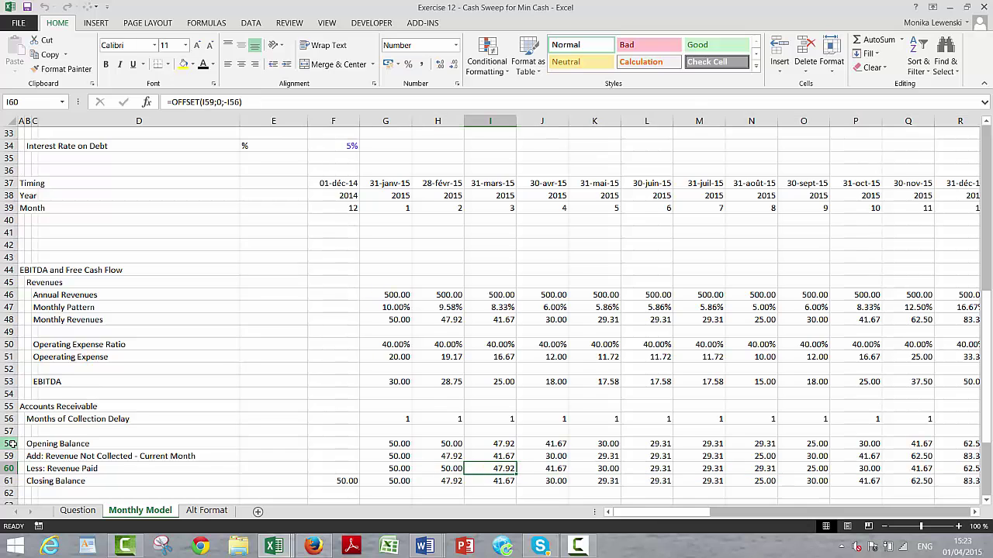
{"action": "key", "text": "Right"}
{"action": "key", "text": "Right"}
{"action": "key", "text": "Right"}
{"action": "key", "text": "Right"}
{"action": "key", "text": "Right"}
{"action": "key", "text": "Right"}
{"action": "key", "text": "Right"}
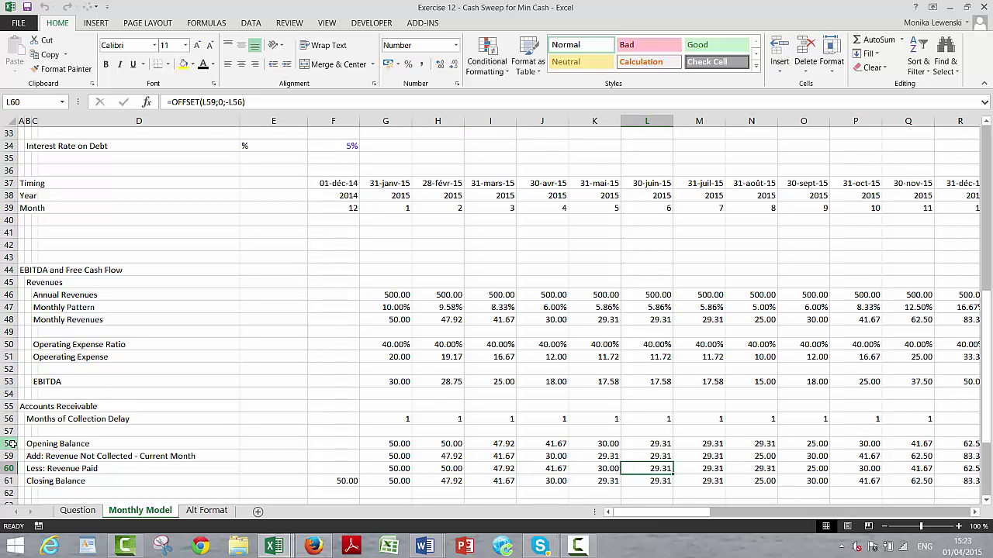
Examine the Revenue Paid formulas in row 60 from mid-2015 through August 2016.
{"action": "key", "text": "Right"}
{"action": "key", "text": "Right"}
{"action": "key", "text": "Right"}
{"action": "key", "text": "Right"}
{"action": "key", "text": "Right"}
{"action": "key", "text": "Right"}
{"action": "key", "text": "Right"}
{"action": "key", "text": "Right"}
{"action": "key", "text": "Right"}
{"action": "key", "text": "Right"}
{"action": "key", "text": "Right"}
{"action": "key", "text": "Right"}
{"action": "key", "text": "Right"}
{"action": "key", "text": "Right"}
{"action": "key", "text": "Right"}
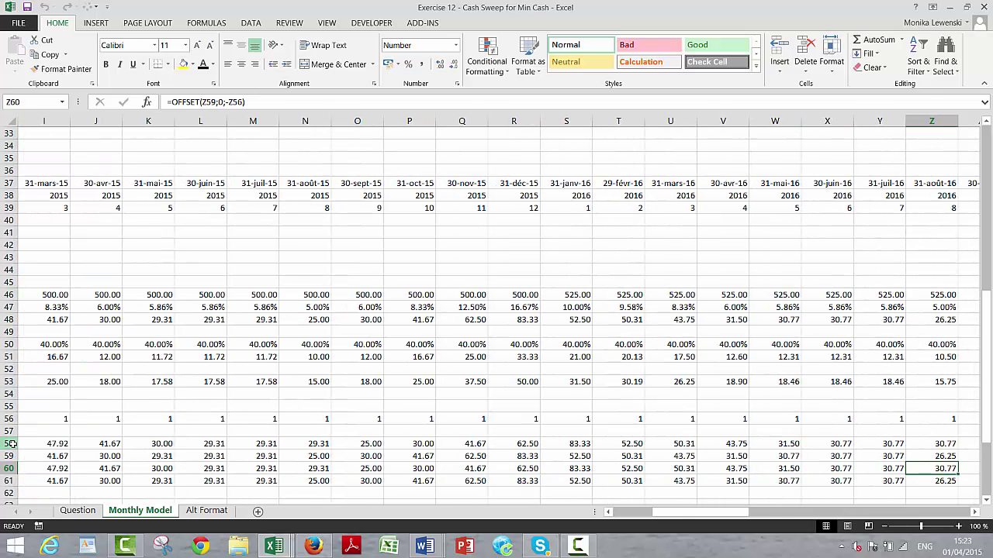
{"action": "key", "text": "Home"}
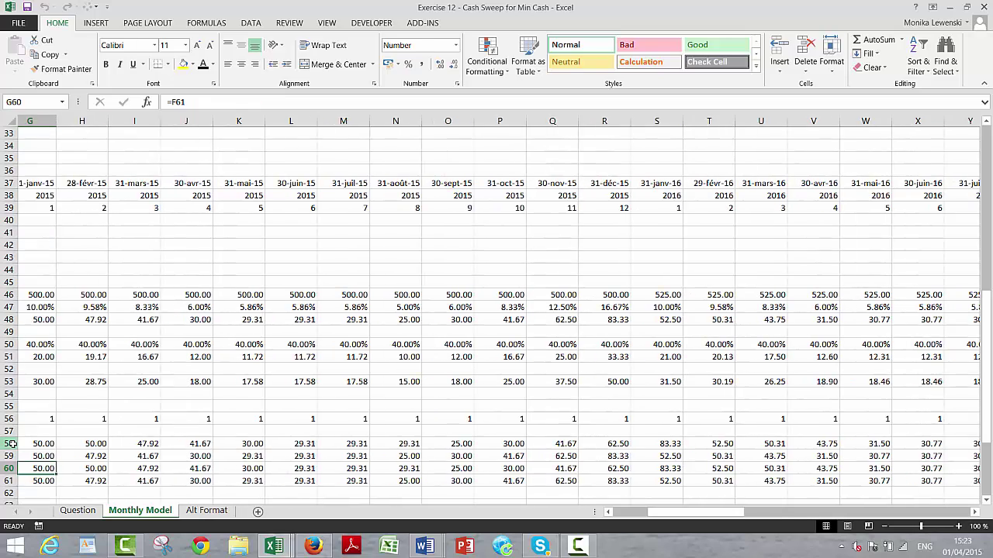
Add the row label "Change in WC" in B63, below the accounts receivable Closing Balance.
{"action": "key", "text": "Down"}
{"action": "key", "text": "Down"}
{"action": "key", "text": "Down"}
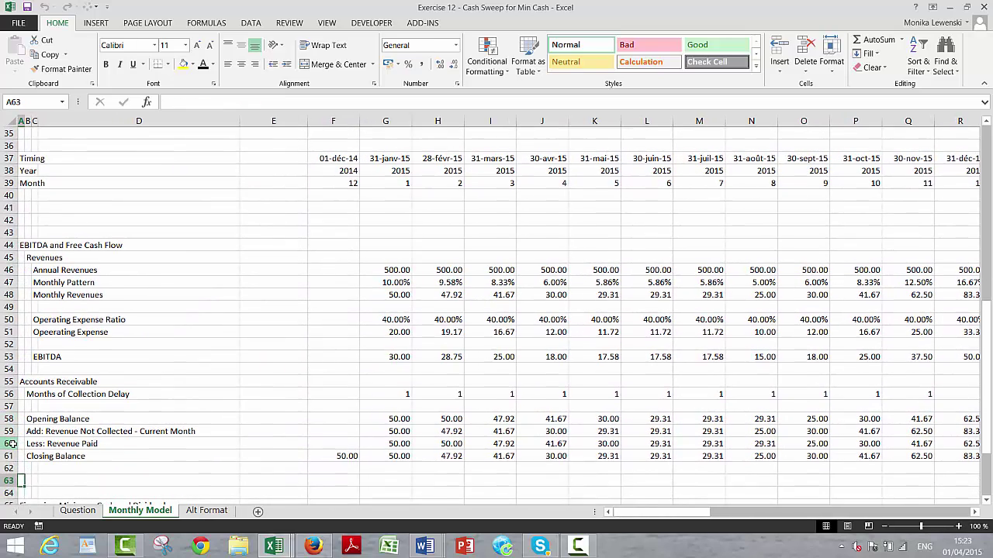
{"action": "key", "text": "Right"}
{"action": "type", "text": "ca"}
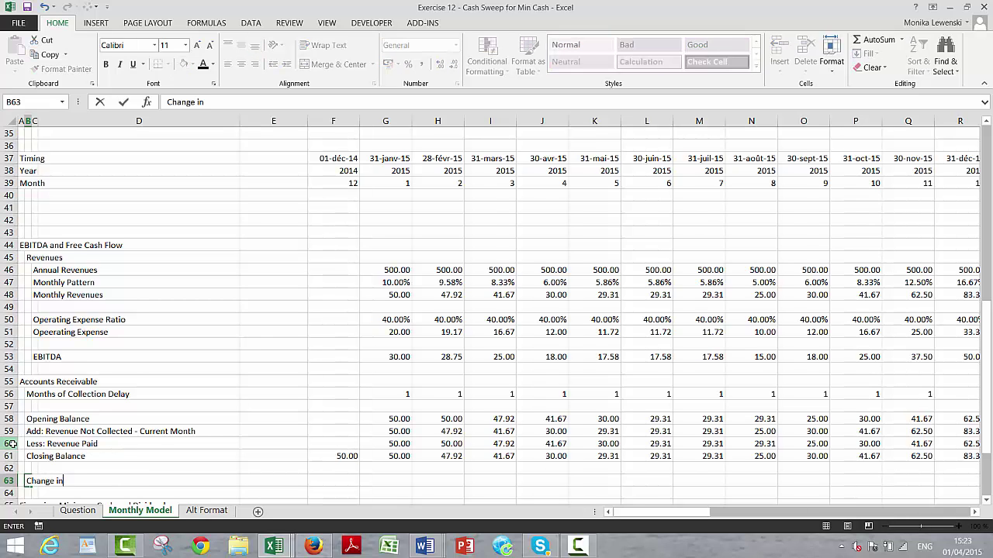
{"action": "type", "text": "ange in WC"}
Calculate the January Change in WC in G63 with =G61-G58 and fill it across the monthly columns.
{"action": "key", "text": "Right"}
{"action": "key", "text": "Right"}
{"action": "key", "text": "Right"}
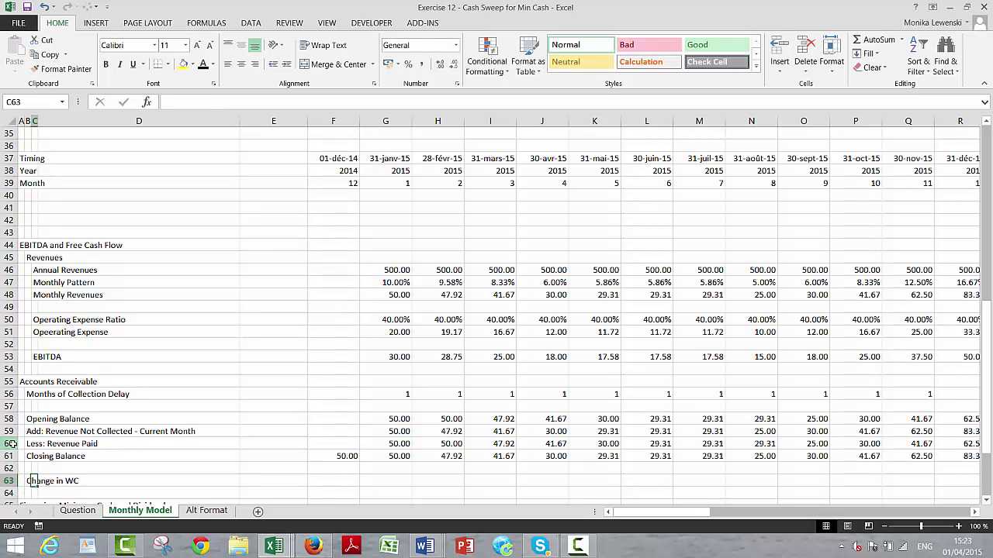
{"action": "key", "text": "Right"}
{"action": "key", "text": "Right"}
{"action": "type", "text": "="}
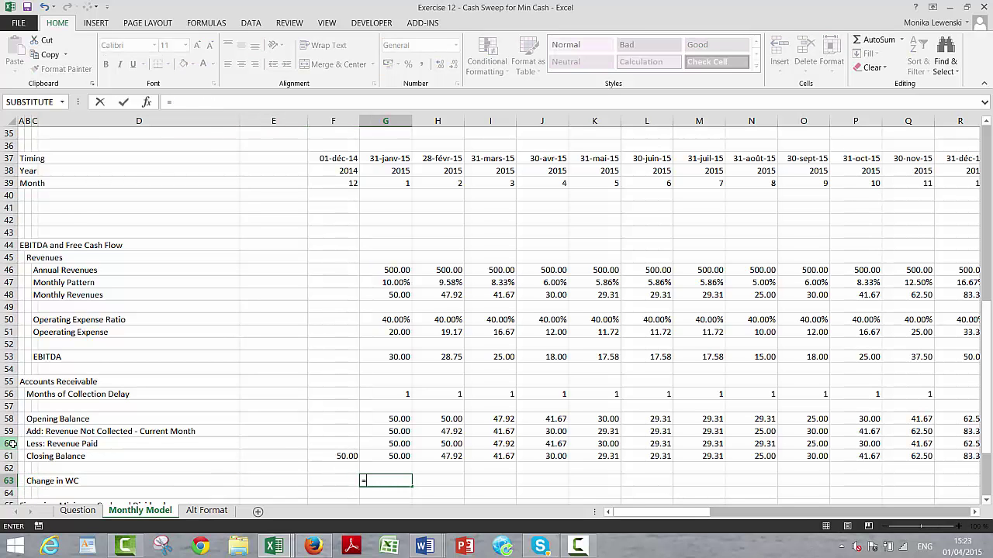
{"action": "key", "text": "Up"}
{"action": "key", "text": "Up"}
{"action": "type", "text": "-"}
{"action": "key", "text": "Up"}
{"action": "key", "text": "Up"}
{"action": "key", "text": "Up"}
{"action": "key", "text": "Up"}
{"action": "key", "text": "Up"}
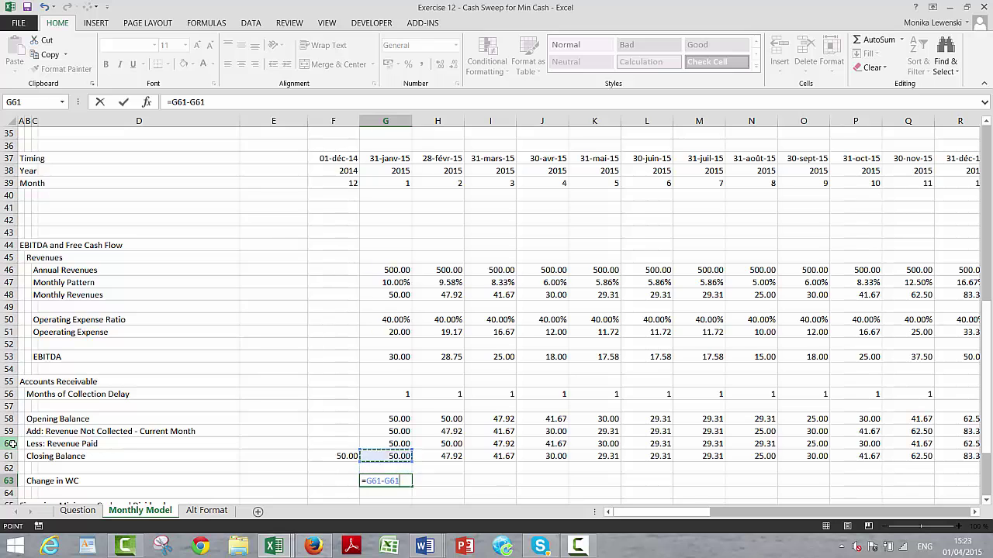
{"action": "key", "text": "ctrl+Return"}
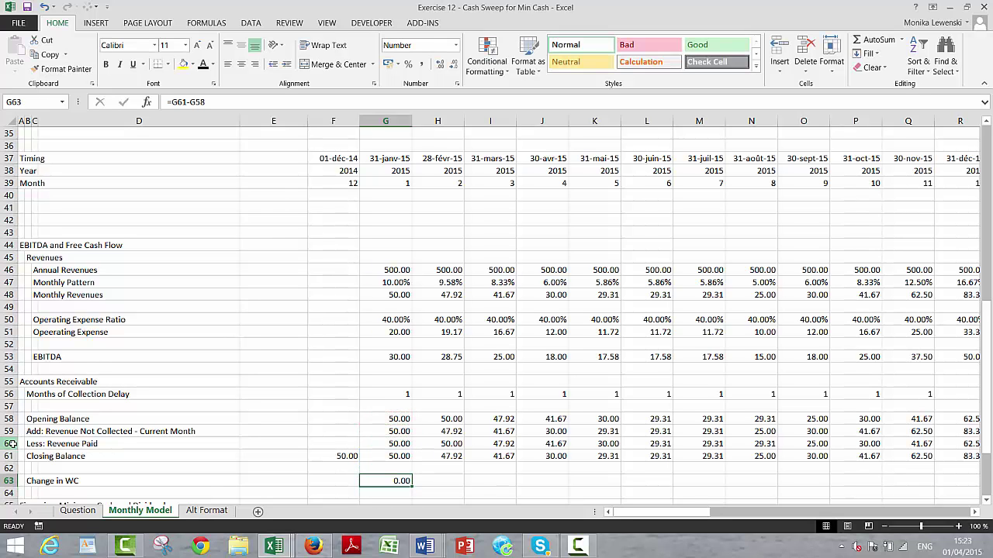
{"action": "key", "text": "ctrl+shift+Right"}
{"action": "key", "text": "ctrl+r"}
Set the 2015 A/R Months assumption in G26 to 2.
{"action": "key", "text": "Up"}
{"action": "key", "text": "Up"}
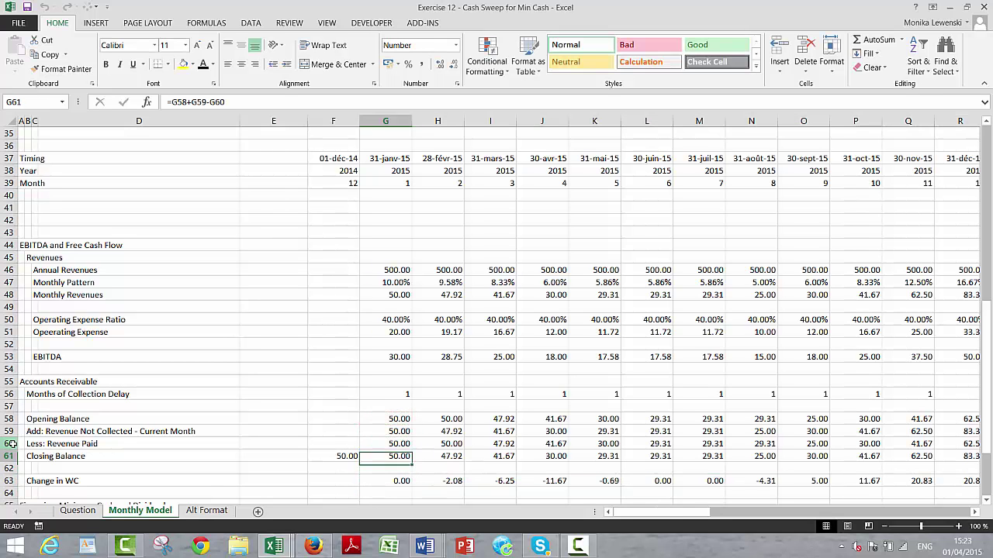
{"action": "key", "text": "Page_Up"}
{"action": "key", "text": "Up"}
{"action": "key", "text": "Up"}
{"action": "key", "text": "Up"}
{"action": "key", "text": "Up"}
{"action": "key", "text": "Up"}
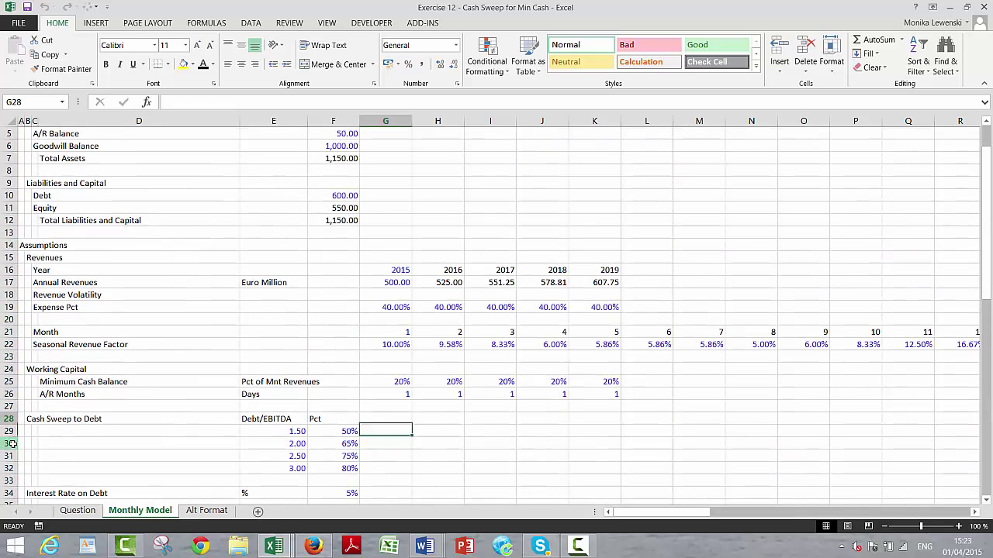
{"action": "type", "text": "2"}
{"action": "key", "text": "Return"}
Examine the effect of the new collection delay on the accounts receivable schedule and Change in WC for early 2015.
{"action": "key", "text": "Down"}
{"action": "key", "text": "Down"}
{"action": "key", "text": "Down"}
{"action": "key", "text": "Down"}
{"action": "key", "text": "Down"}
{"action": "key", "text": "Down"}
{"action": "key", "text": "Down"}
{"action": "key", "text": "Down"}
{"action": "key", "text": "Down"}
{"action": "key", "text": "Down"}
{"action": "key", "text": "Down"}
{"action": "key", "text": "Down"}
{"action": "key", "text": "Down"}
{"action": "key", "text": "Down"}
{"action": "key", "text": "Down"}
{"action": "key", "text": "Down"}
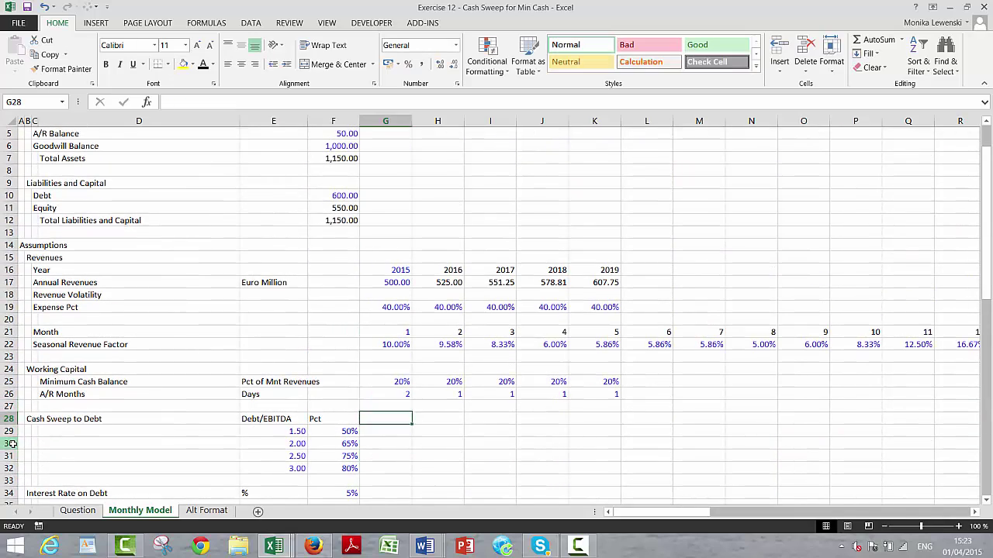
{"action": "key", "text": "Down"}
{"action": "key", "text": "Down"}
{"action": "key", "text": "Down"}
{"action": "key", "text": "Down"}
{"action": "key", "text": "Down"}
{"action": "key", "text": "Down"}
{"action": "key", "text": "Down"}
{"action": "key", "text": "Down"}
{"action": "key", "text": "Down"}
{"action": "key", "text": "Down"}
{"action": "key", "text": "Down"}
{"action": "key", "text": "Down"}
{"action": "key", "text": "Down"}
{"action": "key", "text": "Down"}
{"action": "key", "text": "Down"}
{"action": "key", "text": "Down"}
{"action": "key", "text": "Down"}
{"action": "key", "text": "Down"}
{"action": "key", "text": "Down"}
{"action": "key", "text": "Down"}
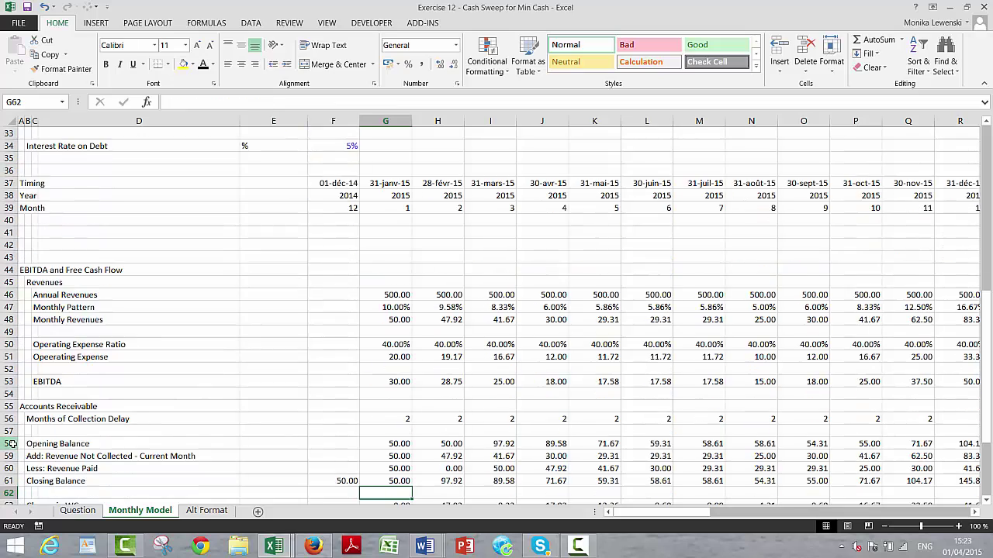
{"action": "key", "text": "Up"}
{"action": "key", "text": "Up"}
{"action": "key", "text": "Up"}
{"action": "key", "text": "Right"}
{"action": "key", "text": "Right"}
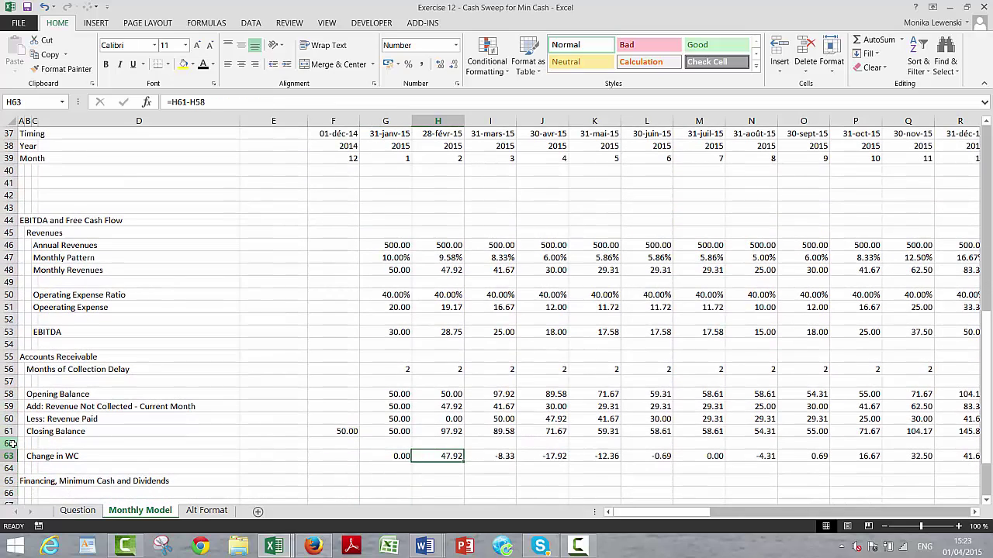
{"action": "key", "text": "Left"}
{"action": "key", "text": "Left"}
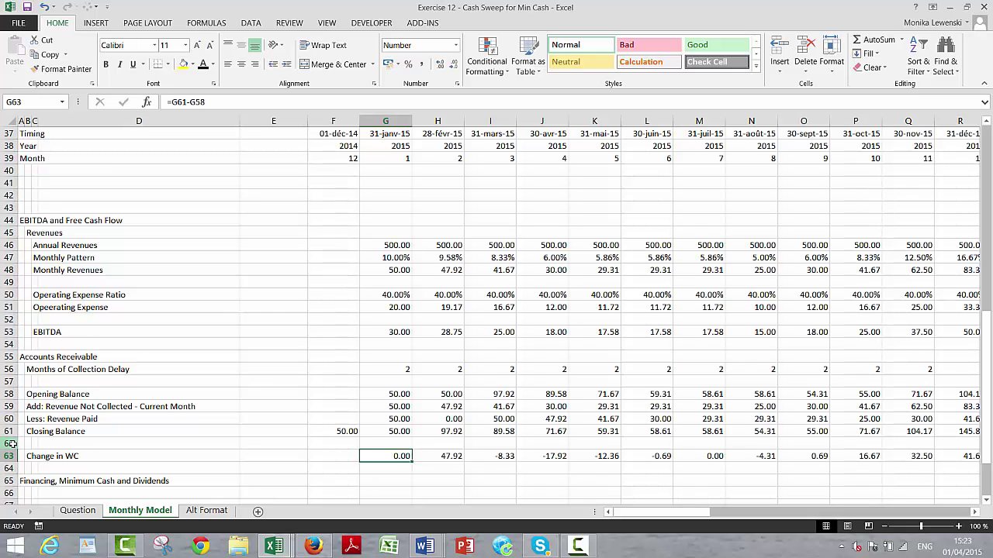
{"action": "left_click", "coordinate": [578, 547]}
{"action": "left_click", "coordinate": [572, 463]}
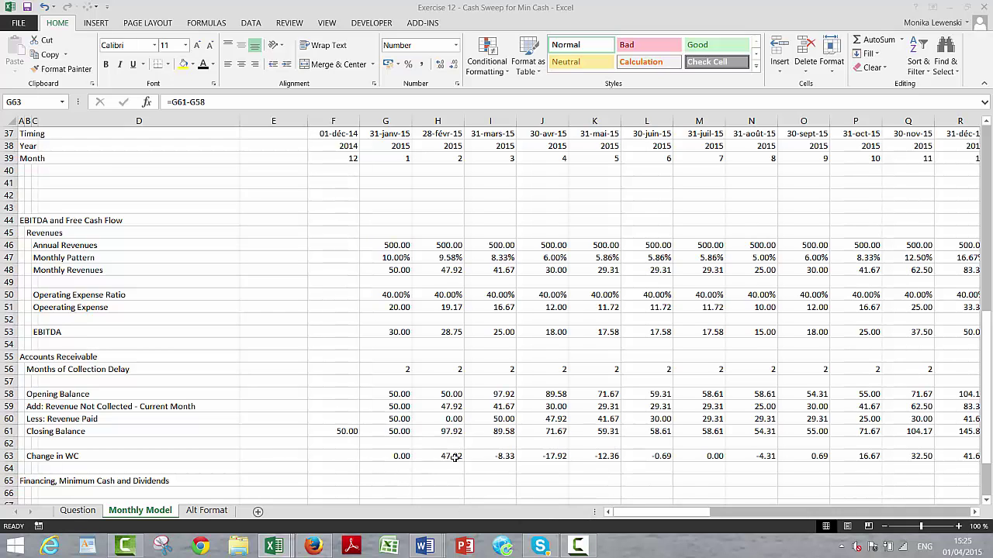
Compare the monthly Change in WC from February to June 2015 with the Revenue Paid amounts.
{"action": "left_click", "coordinate": [439, 456]}
{"action": "key", "text": "Right"}
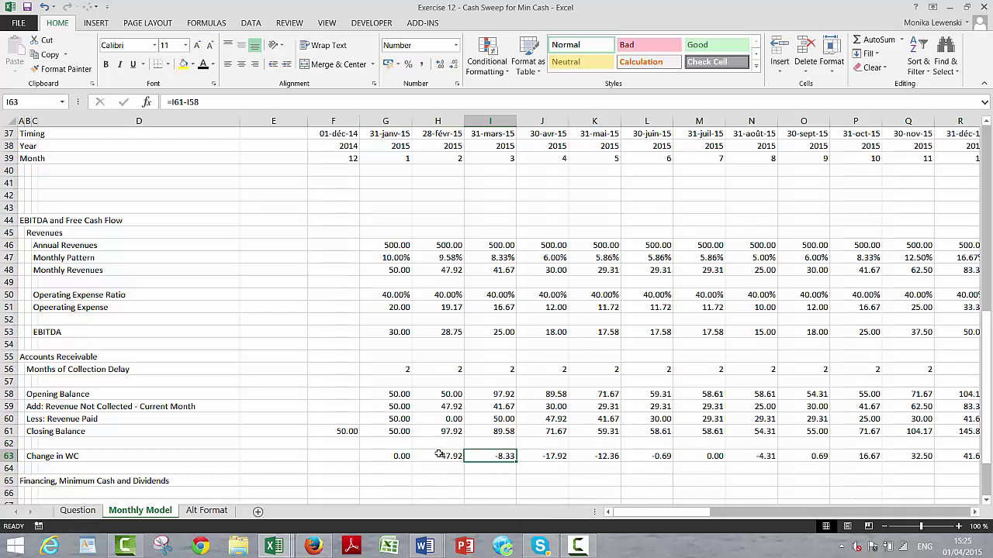
{"action": "key", "text": "Up"}
{"action": "key", "text": "Up"}
{"action": "key", "text": "Left"}
{"action": "key", "text": "Left"}
{"action": "key", "text": "Up"}
{"action": "key", "text": "Right"}
{"action": "key", "text": "Right"}
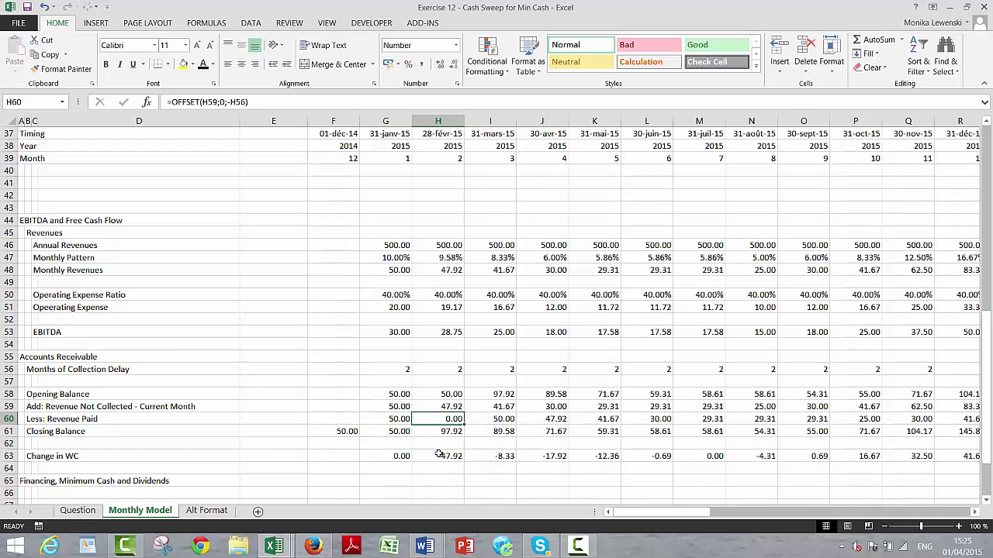
{"action": "key", "text": "Down"}
{"action": "key", "text": "Down"}
{"action": "key", "text": "Down"}
{"action": "key", "text": "Right"}
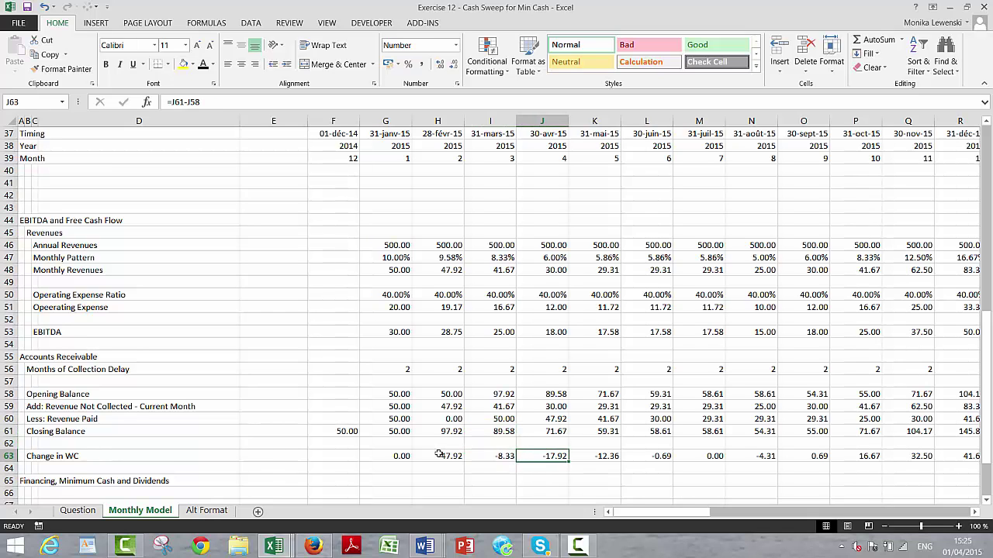
{"action": "key", "text": "Left"}
{"action": "key", "text": "Up"}
{"action": "key", "text": "Down"}
{"action": "key", "text": "Right"}
{"action": "key", "text": "Right"}
{"action": "key", "text": "Right"}
{"action": "key", "text": "Right"}
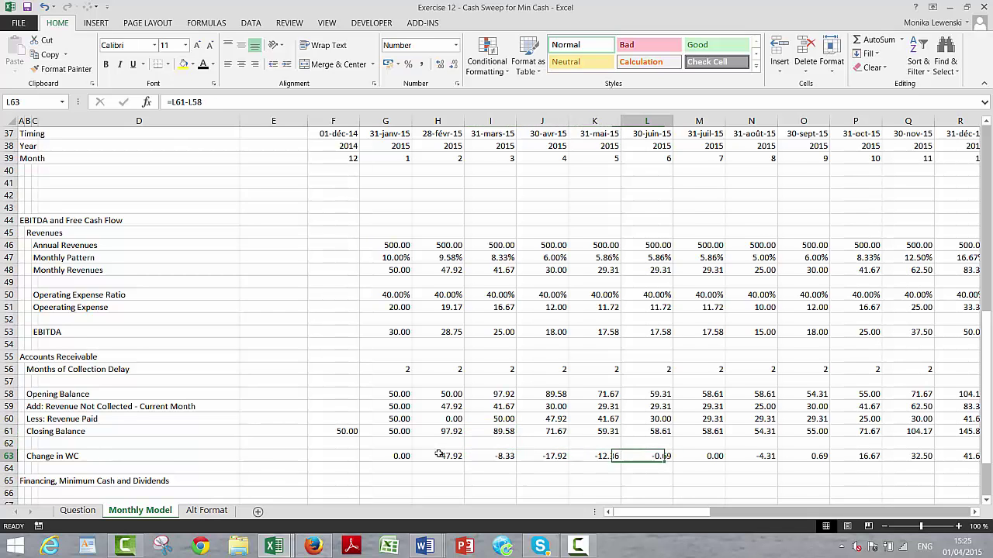
Check the Revenue Paid OFFSET results from June to October 2015 against the revenues of the earlier months.
{"action": "key", "text": "Up"}
{"action": "key", "text": "Up"}
{"action": "key", "text": "Up"}
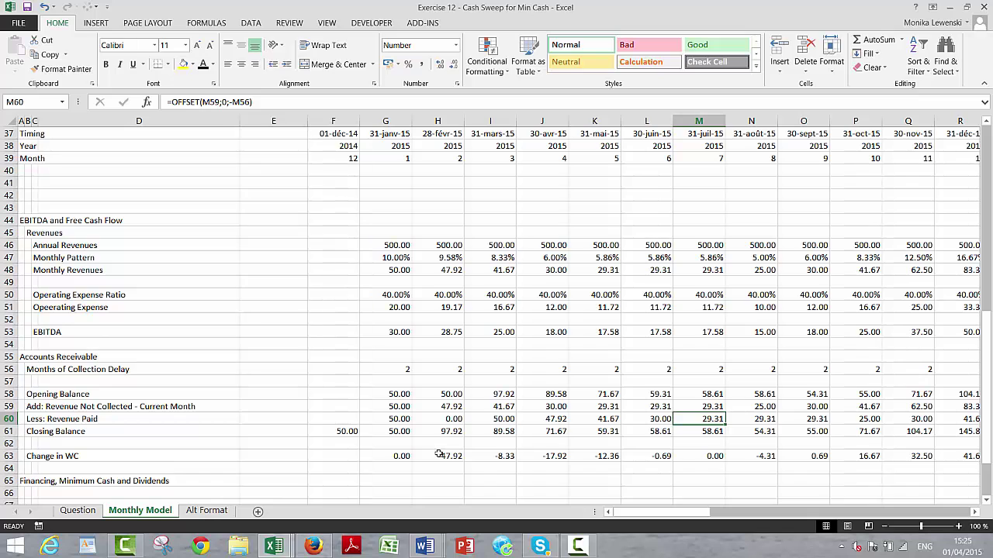
{"action": "key", "text": "Left"}
{"action": "key", "text": "Right"}
{"action": "key", "text": "Left"}
{"action": "key", "text": "Left"}
{"action": "key", "text": "Right"}
{"action": "key", "text": "Right"}
{"action": "key", "text": "Right"}
{"action": "key", "text": "Right"}
{"action": "key", "text": "Left"}
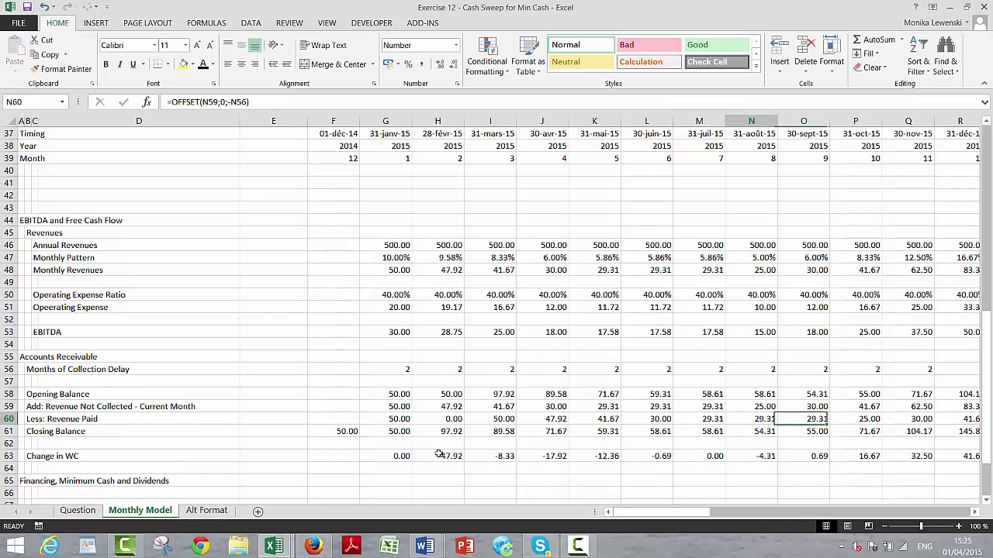
{"action": "key", "text": "Up"}
{"action": "key", "text": "Right"}
{"action": "key", "text": "Right"}
{"action": "key", "text": "Down"}
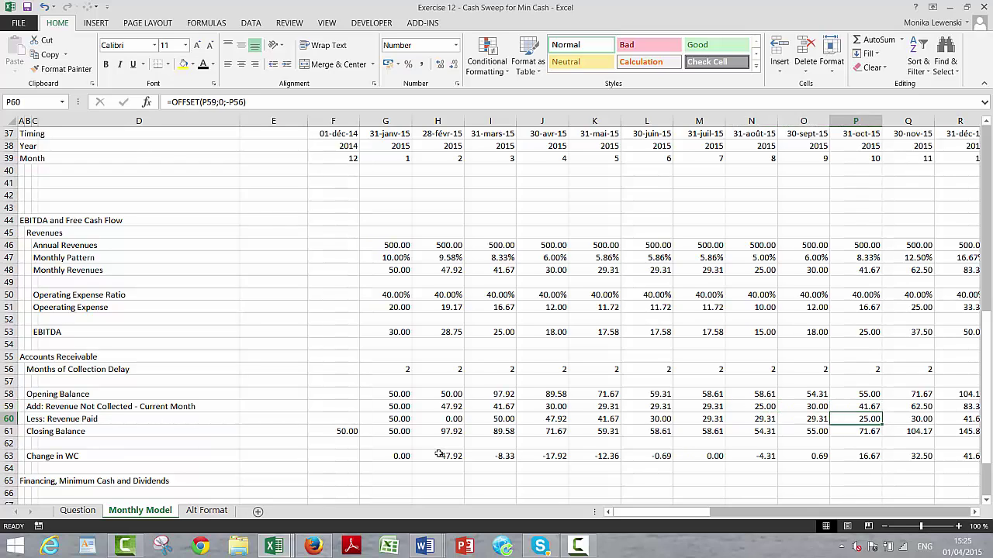
Follow the Revenue Paid row from November 2015 into 2016 to review the transition between the yearly collection delays.
{"action": "key", "text": "Right"}
{"action": "key", "text": "Right"}
{"action": "key", "text": "Right"}
{"action": "key", "text": "Right"}
{"action": "key", "text": "Right"}
{"action": "key", "text": "Right"}
{"action": "key", "text": "Right"}
{"action": "key", "text": "Right"}
{"action": "key", "text": "Right"}
{"action": "key", "text": "Right"}
{"action": "key", "text": "Right"}
{"action": "key", "text": "Right"}
{"action": "key", "text": "Right"}
{"action": "key", "text": "Right"}
{"action": "key", "text": "Right"}
{"action": "key", "text": "Right"}
{"action": "key", "text": "Right"}
{"action": "key", "text": "Right"}
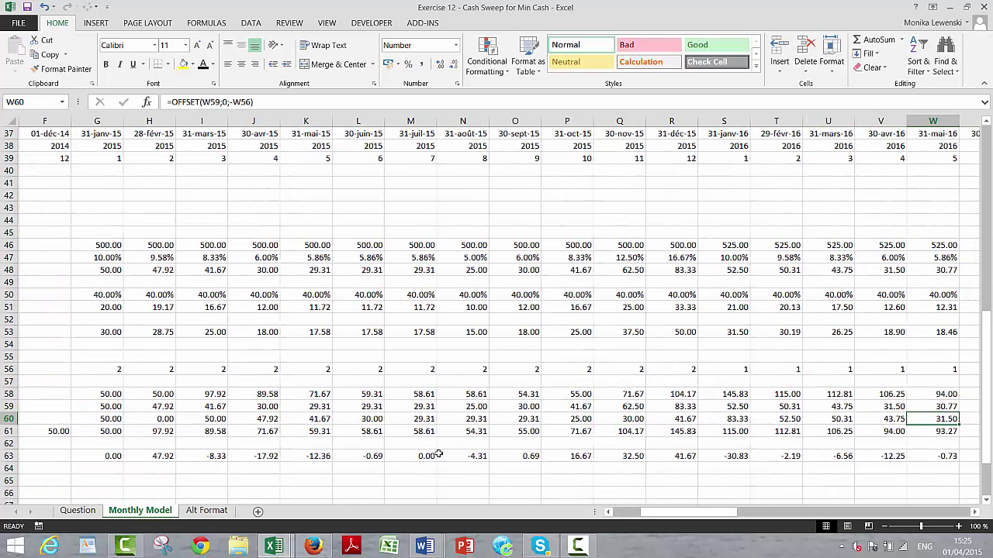
Add a Debt Balance subheading in column B directly under Financing, Minimum Cash and Dividends.
{"action": "key", "text": "Left"}
{"action": "key", "text": "Left"}
{"action": "key", "text": "Left"}
{"action": "key", "text": "Left"}
{"action": "key", "text": "Left"}
{"action": "key", "text": "Left"}
{"action": "key", "text": "Left"}
{"action": "key", "text": "Left"}
{"action": "key", "text": "Left"}
{"action": "key", "text": "Left"}
{"action": "key", "text": "Left"}
{"action": "key", "text": "Left"}
{"action": "key", "text": "Left"}
{"action": "key", "text": "Left"}
{"action": "key", "text": "Left"}
{"action": "key", "text": "Left"}
{"action": "key", "text": "Left"}
{"action": "key", "text": "Left"}
{"action": "key", "text": "Left"}
{"action": "key", "text": "Left"}
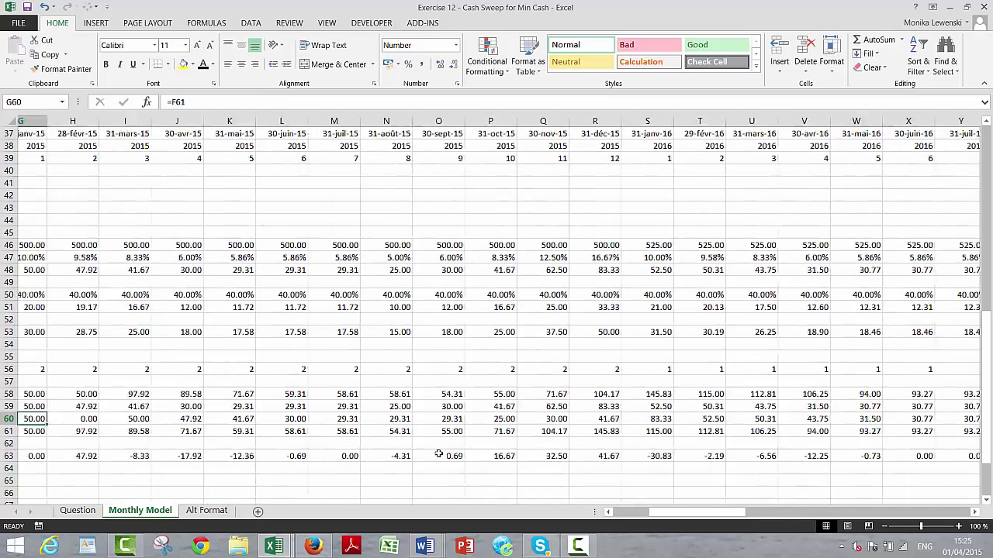
{"action": "key", "text": "Down"}
{"action": "key", "text": "Down"}
{"action": "key", "text": "Down"}
{"action": "key", "text": "Down"}
{"action": "key", "text": "Down"}
{"action": "key", "text": "Down"}
{"action": "key", "text": "Down"}
{"action": "key", "text": "Down"}
{"action": "key", "text": "Down"}
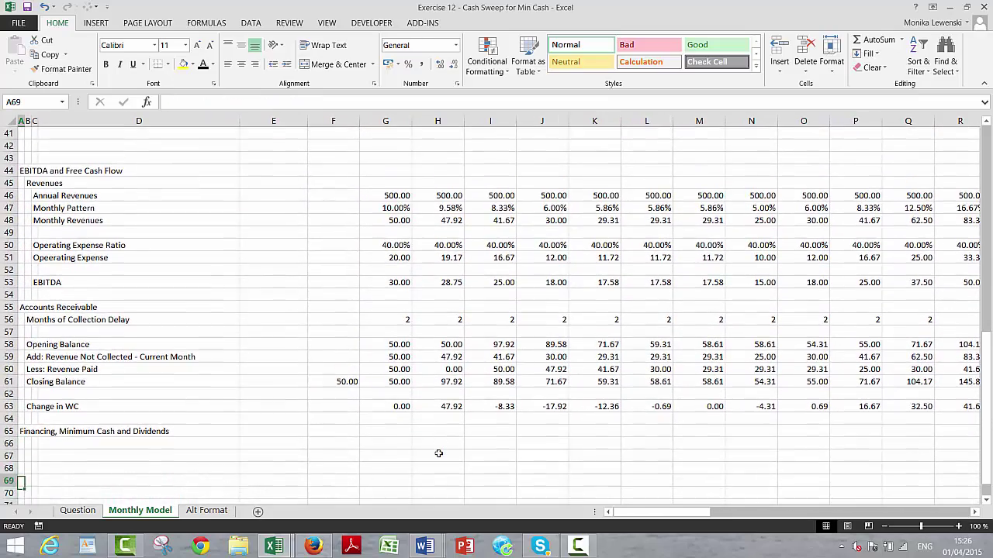
{"action": "key", "text": "Up"}
{"action": "key", "text": "Up"}
{"action": "key", "text": "Up"}
{"action": "key", "text": "Right"}
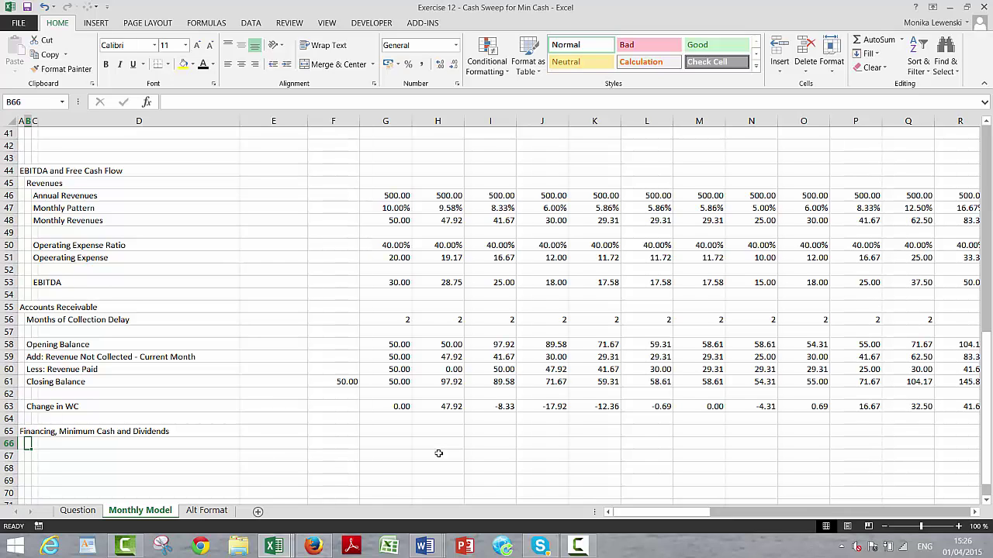
{"action": "type", "text": "Db"}
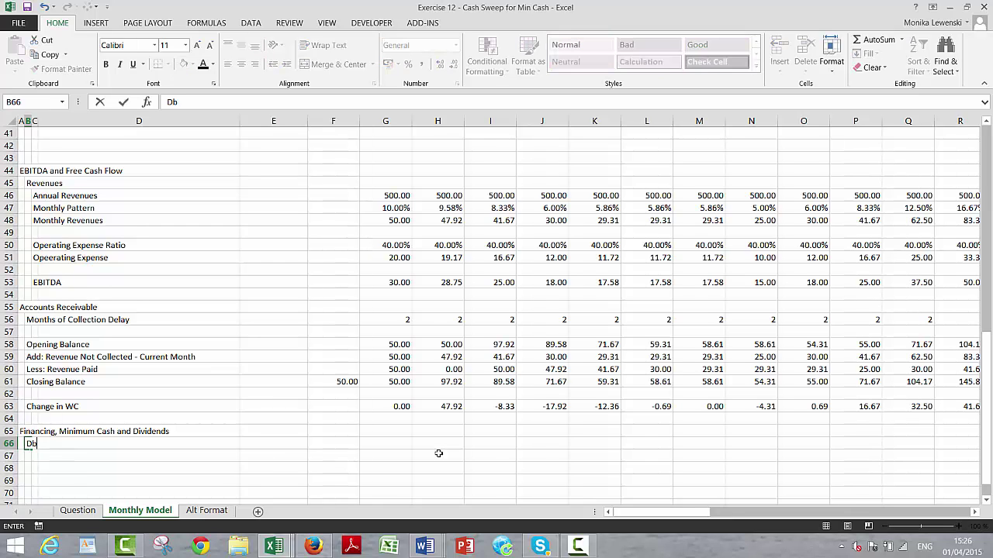
{"action": "key", "text": "BackSpace"}
{"action": "type", "text": "ebt Balance"}
{"action": "key", "text": "Return"}
Label the debt schedule rows in column C as Opening Balance, Less: Cash Sweep in December, and Closing Balance.
{"action": "key", "text": "Right"}
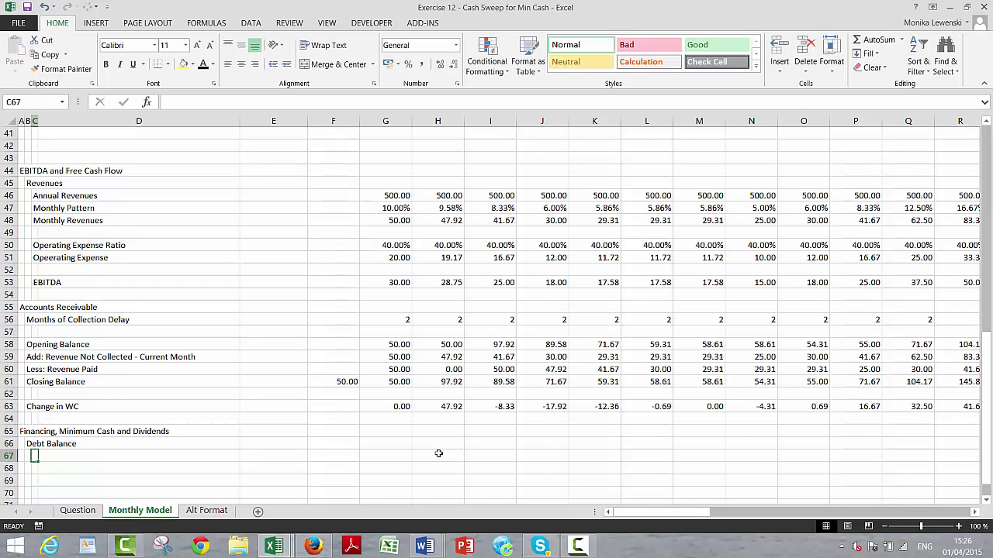
{"action": "type", "text": "Opening Ba"}
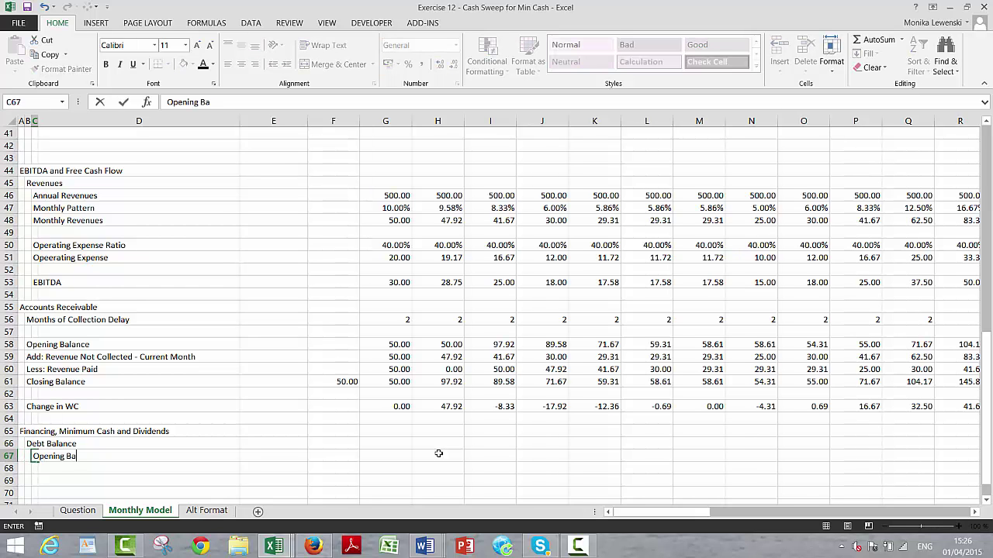
{"action": "type", "text": "lacne"}
{"action": "key", "text": "BackSpace"}
{"action": "key", "text": "BackSpace"}
{"action": "type", "text": "nce"}
{"action": "key", "text": "Return"}
{"action": "type", "text": "Less"}
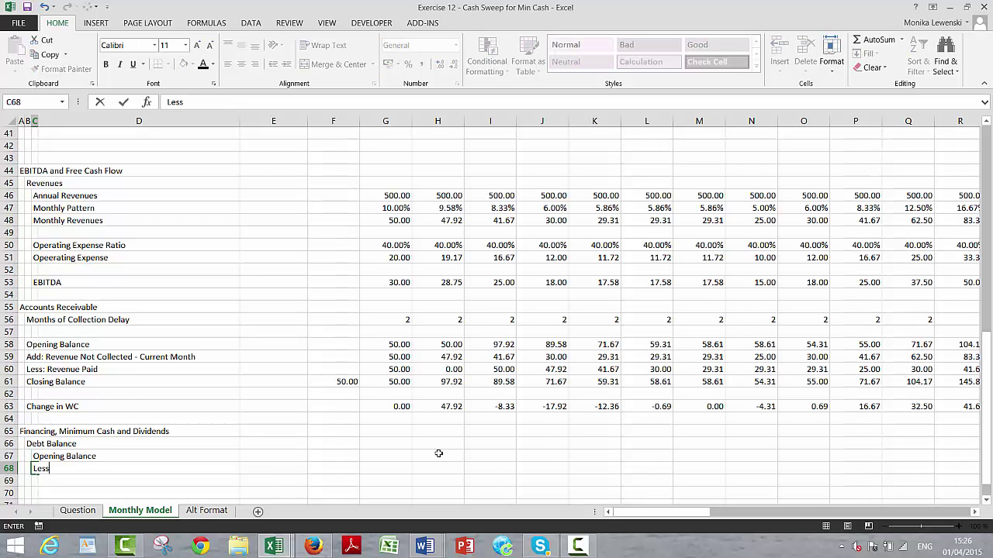
{"action": "type", "text": ": Cash Sweep in Dece"}
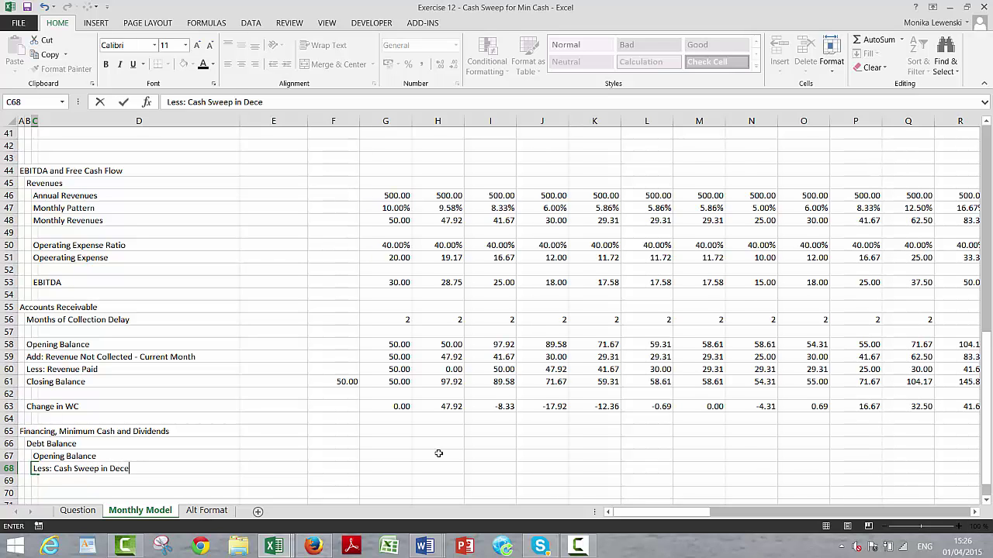
{"action": "type", "text": "mber"}
{"action": "key", "text": "Return"}
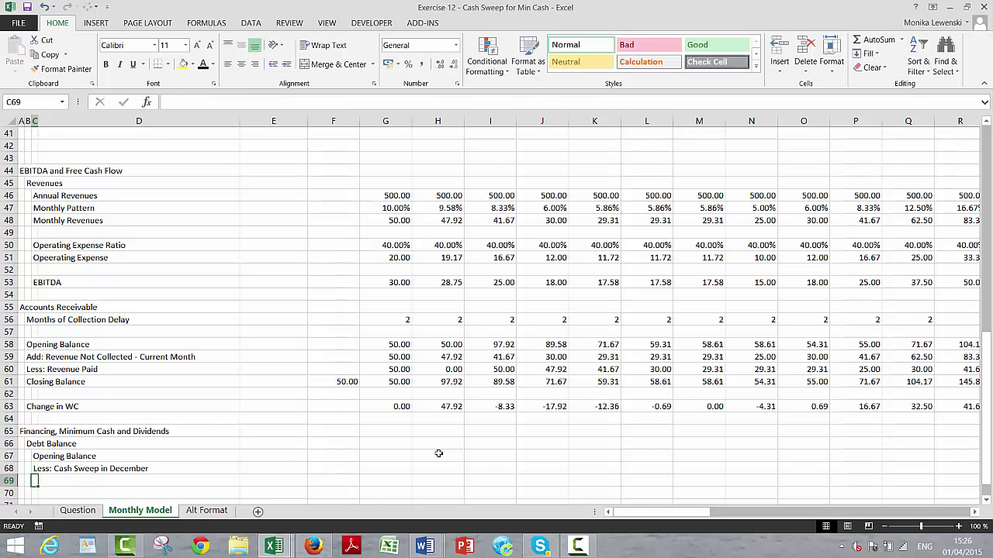
{"action": "type", "text": "Closing Balan"}
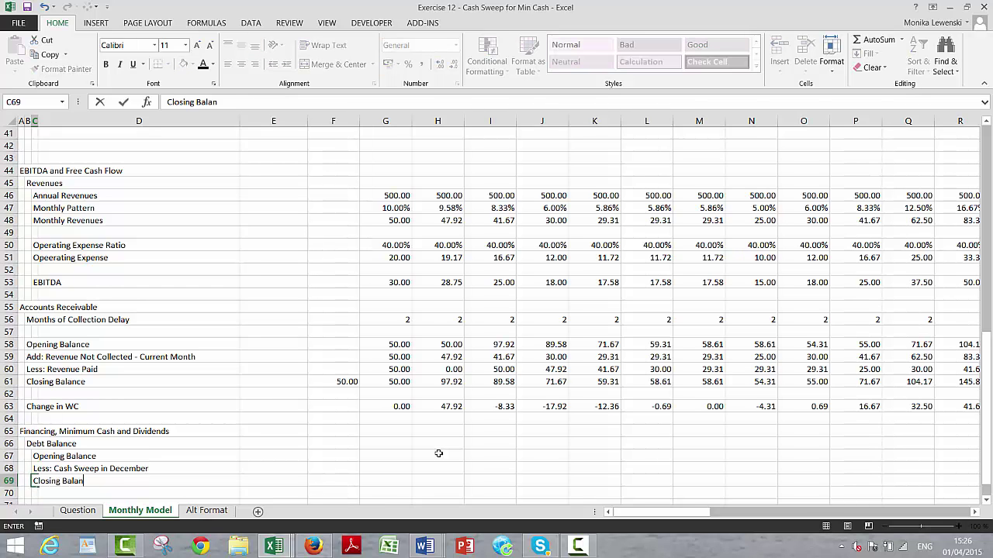
{"action": "type", "text": "ce"}
{"action": "key", "text": "Return"}
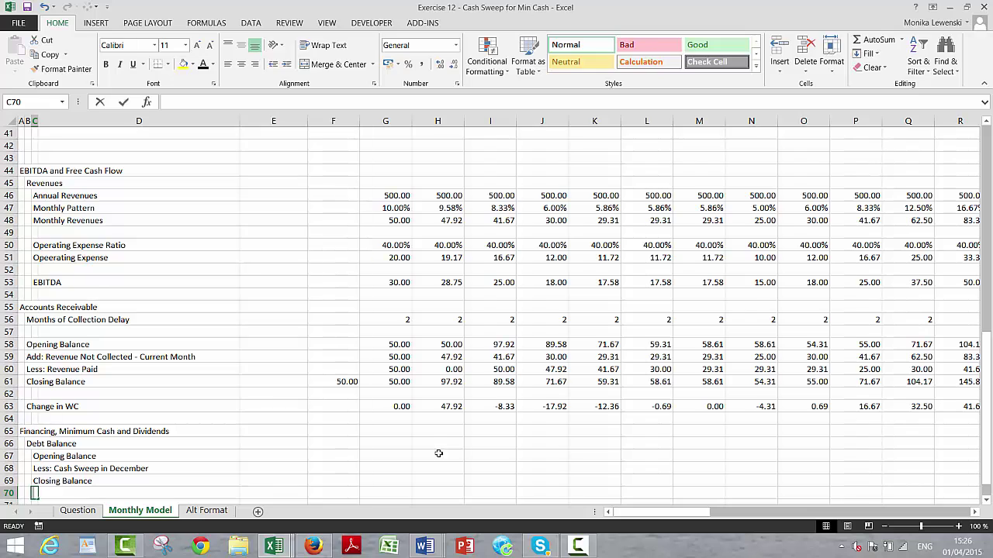
Add an Interest Expense row label below the debt schedule's Closing Balance.
{"action": "type", "text": "Interest Rat"}
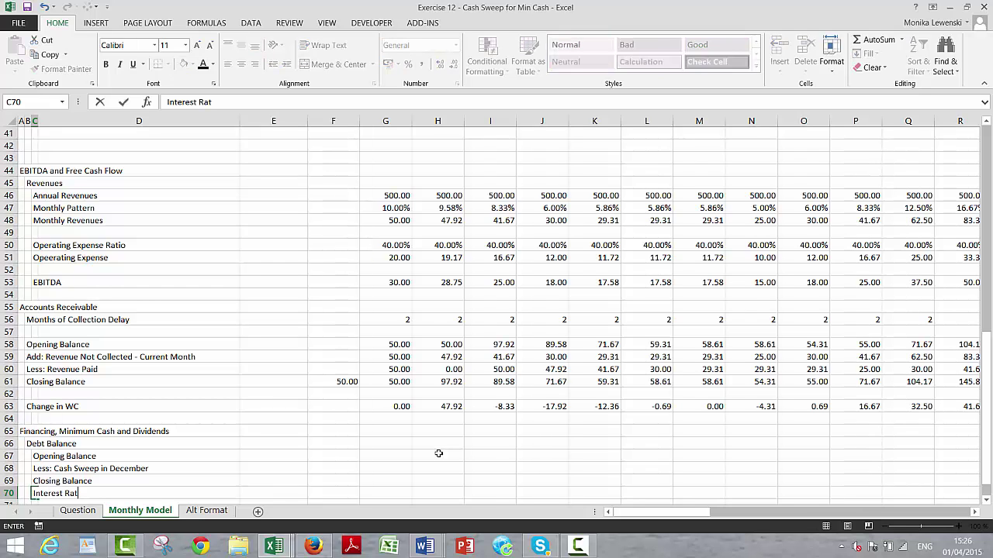
{"action": "key", "text": "BackSpace"}
{"action": "key", "text": "BackSpace"}
{"action": "key", "text": "BackSpace"}
{"action": "type", "text": "Expense"}
{"action": "key", "text": "Return"}
Link column E of the Interest Expense row to the Interest Rate on Debt percentage in the assumptions.
{"action": "key", "text": "Up"}
{"action": "key", "text": "Right"}
{"action": "key", "text": "Right"}
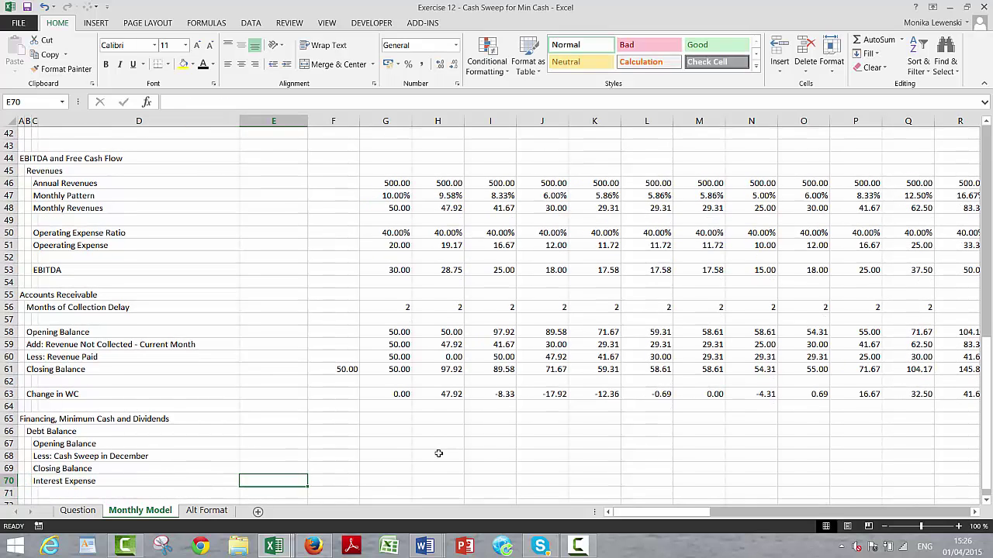
{"action": "type", "text": "="}
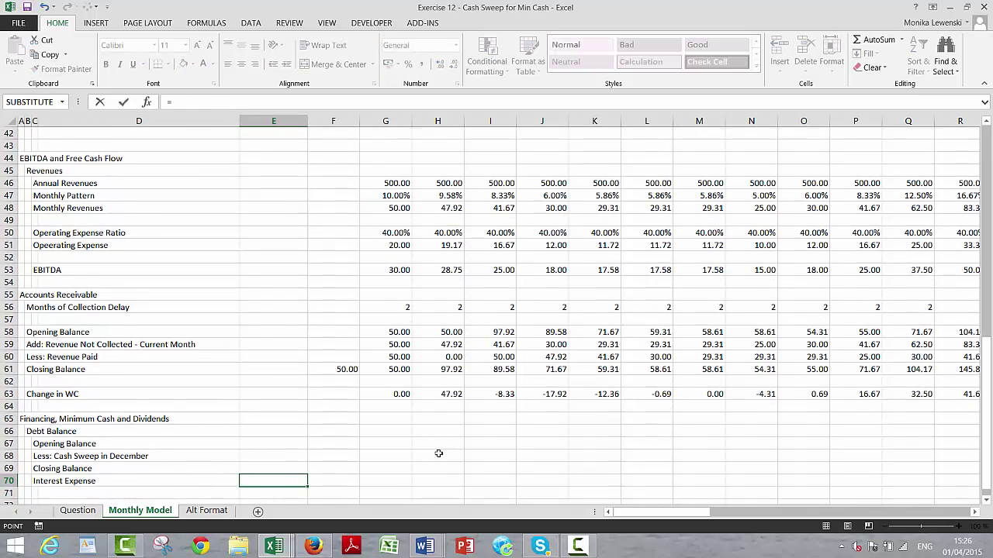
{"action": "key", "text": "Page_Up"}
{"action": "key", "text": "Up"}
{"action": "key", "text": "Up"}
{"action": "key", "text": "Up"}
{"action": "key", "text": "Up"}
{"action": "key", "text": "Up"}
{"action": "key", "text": "Up"}
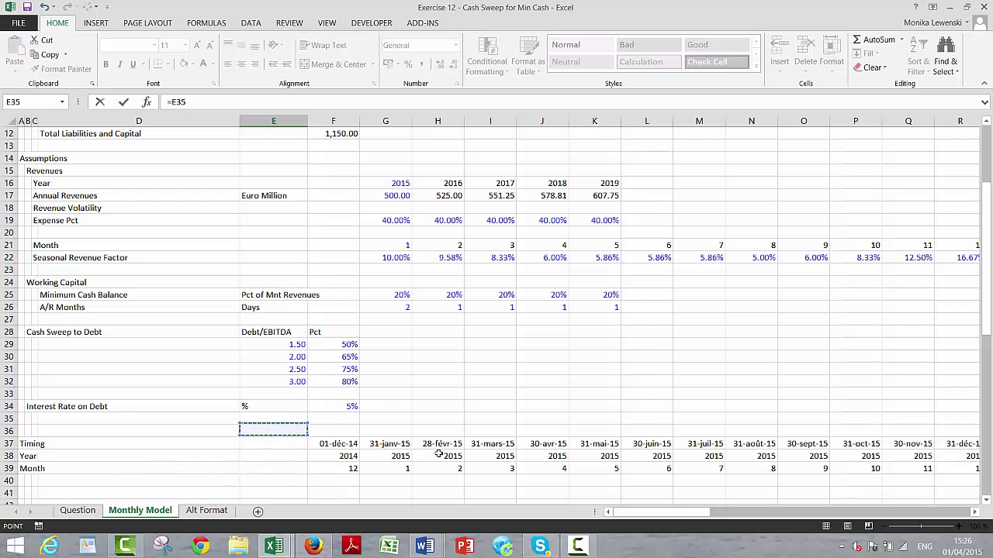
{"action": "key", "text": "Right"}
{"action": "key", "text": "Return"}
Link the December 2014 debt Closing Balance in column F to the Debt amount in the opening balance sheet.
{"action": "key", "text": "Up"}
{"action": "key", "text": "Up"}
{"action": "key", "text": "Up"}
{"action": "key", "text": "Up"}
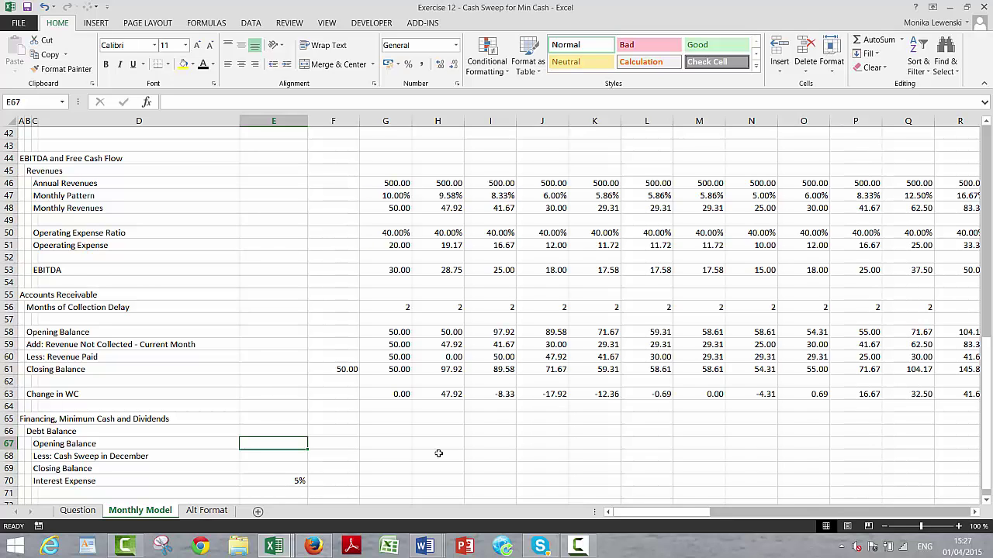
{"action": "key", "text": "Right"}
{"action": "key", "text": "Down"}
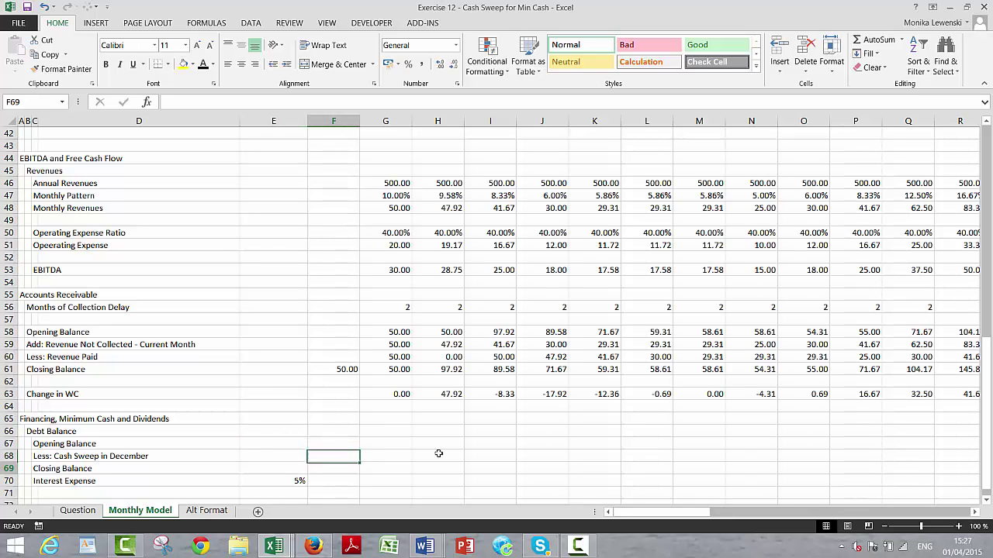
{"action": "key", "text": "Down"}
{"action": "type", "text": "="}
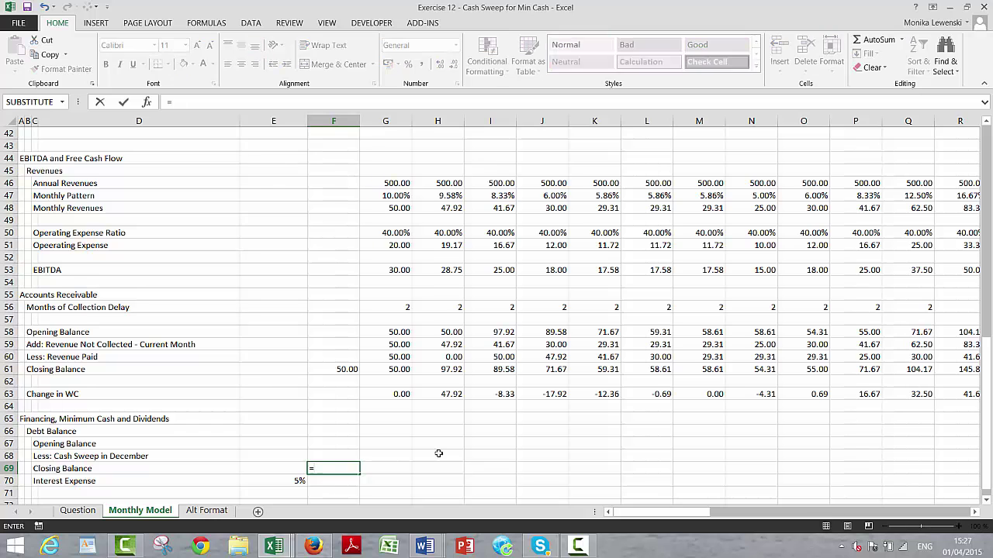
{"action": "key", "text": "Page_Up"}
{"action": "key", "text": "Page_Up"}
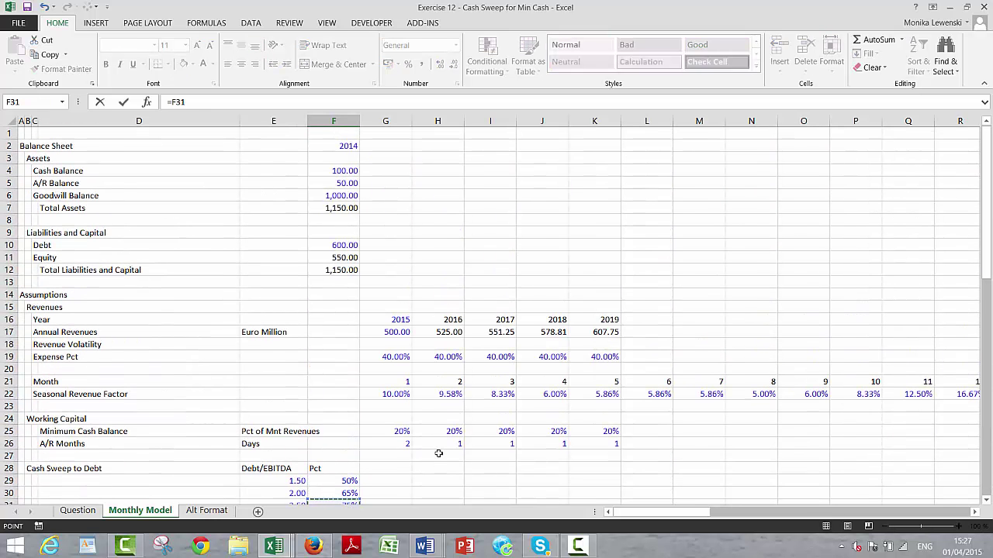
{"action": "key", "text": "Up"}
{"action": "key", "text": "Up"}
{"action": "key", "text": "Up"}
{"action": "key", "text": "Up"}
{"action": "key", "text": "Up"}
{"action": "key", "text": "Up"}
{"action": "key", "text": "Up"}
{"action": "key", "text": "Up"}
{"action": "key", "text": "Up"}
{"action": "key", "text": "Up"}
{"action": "key", "text": "Up"}
{"action": "key", "text": "Up"}
{"action": "key", "text": "Up"}
{"action": "key", "text": "Up"}
{"action": "key", "text": "Up"}
{"action": "key", "text": "Up"}
{"action": "key", "text": "Up"}
{"action": "key", "text": "Up"}
{"action": "key", "text": "Up"}
{"action": "key", "text": "Up"}
{"action": "key", "text": "Up"}
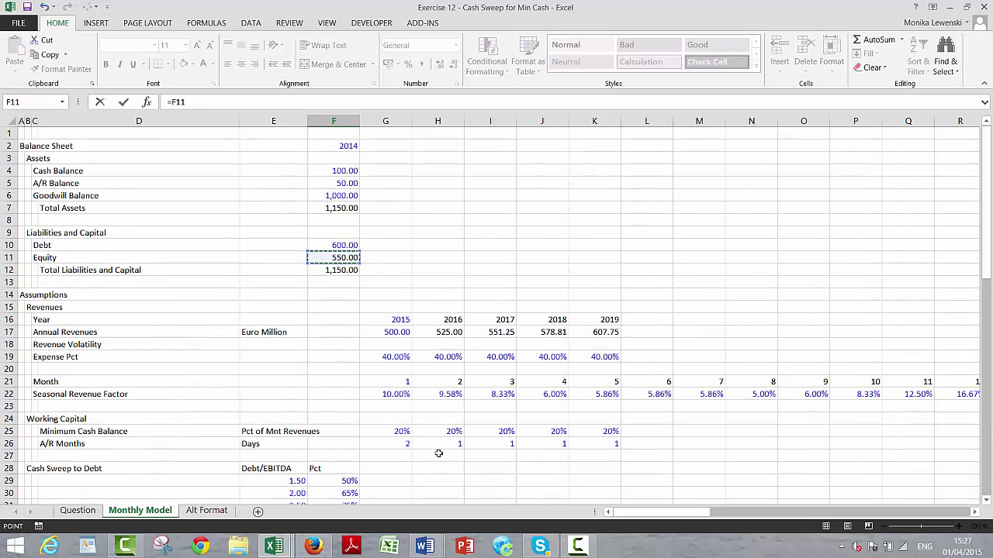
{"action": "key", "text": "Return"}
Set the January 2015 debt Opening Balance equal to the December 2014 Closing Balance with =F69.
{"action": "key", "text": "Up"}
{"action": "key", "text": "Up"}
{"action": "key", "text": "Right"}
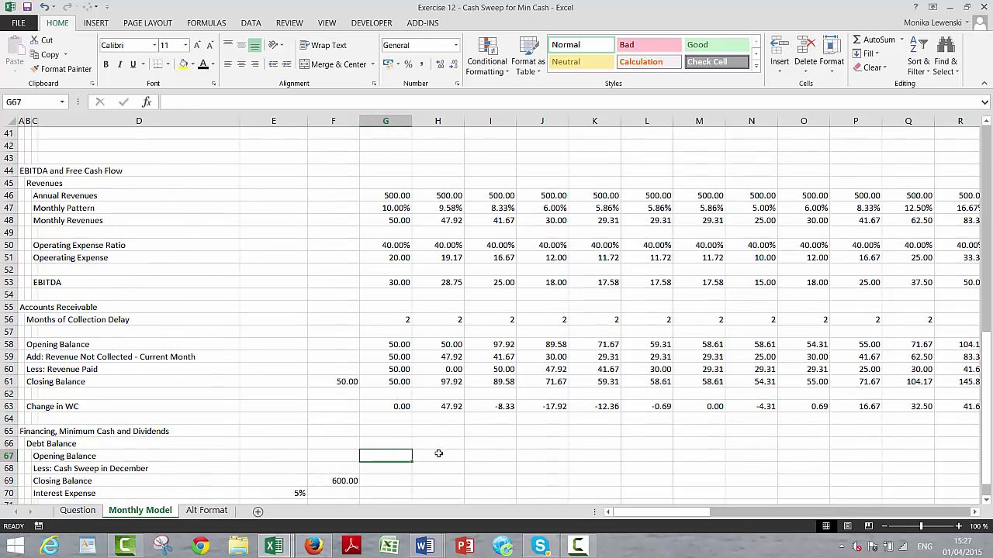
{"action": "type", "text": "="}
{"action": "key", "text": "Down"}
{"action": "key", "text": "Down"}
{"action": "key", "text": "Left"}
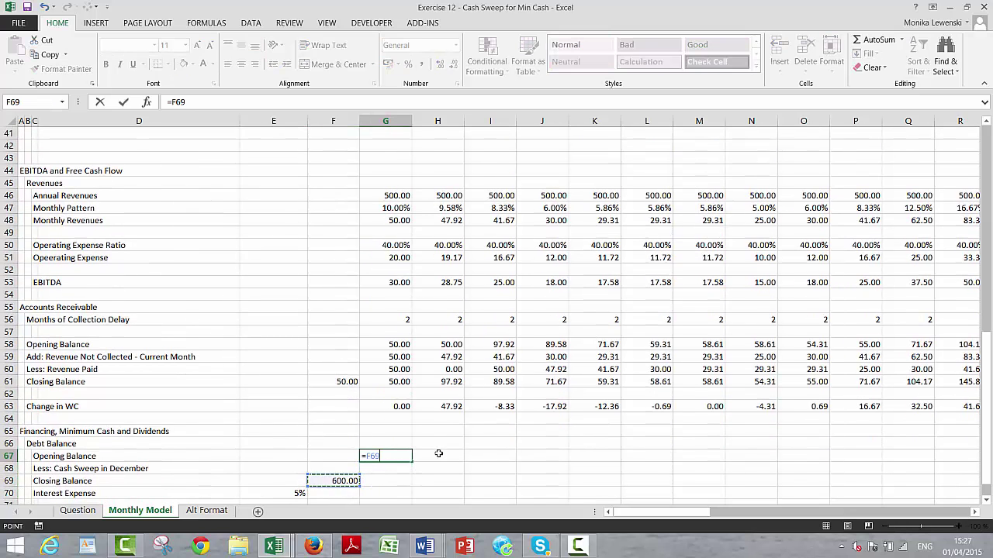
{"action": "key", "text": "Return"}
Insert two blank rows between the Debt Balance heading and its Opening Balance row.
{"action": "key", "text": "Down"}
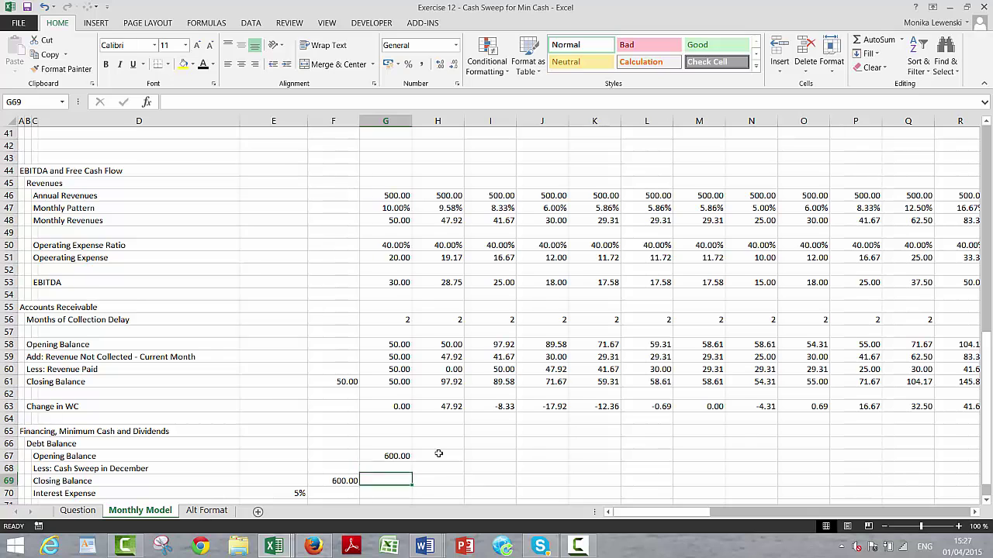
{"action": "key", "text": "Down"}
{"action": "key", "text": "Up"}
{"action": "key", "text": "Up"}
{"action": "key", "text": "Up"}
{"action": "key", "text": "Left"}
{"action": "key", "text": "Left"}
{"action": "key", "text": "Left"}
{"action": "key", "text": "Left"}
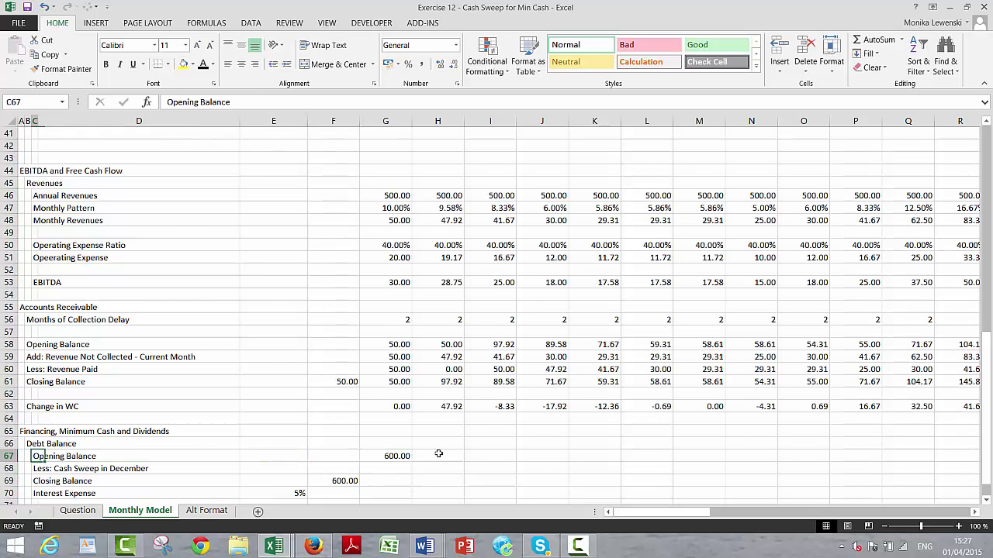
{"action": "key", "text": "Left"}
{"action": "key", "text": "shift+space"}
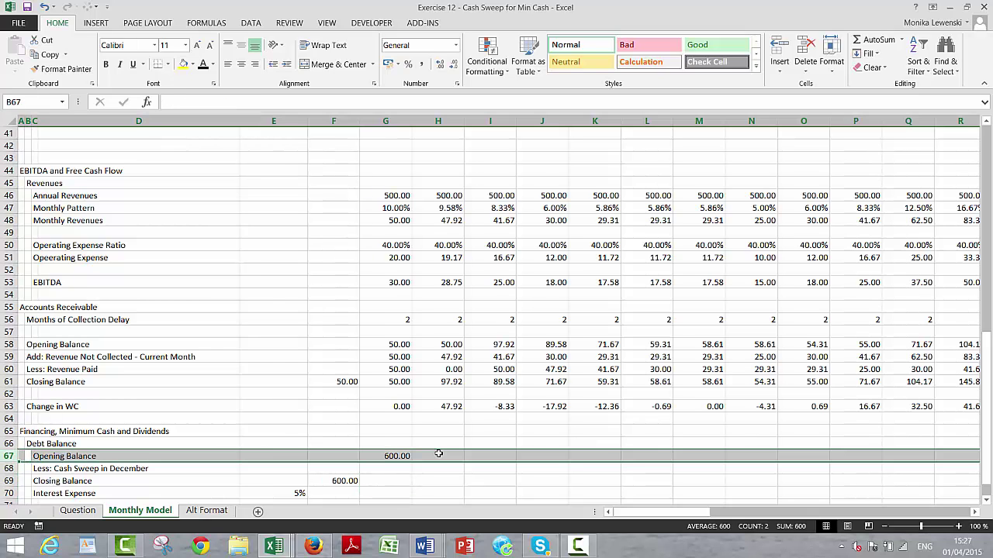
{"action": "key", "text": "ctrl+shift+plus"}
{"action": "key", "text": "ctrl+shift+plus"}
Label row 67 Cash Sweep Percent and insert another blank row beneath it.
{"action": "key", "text": "Right"}
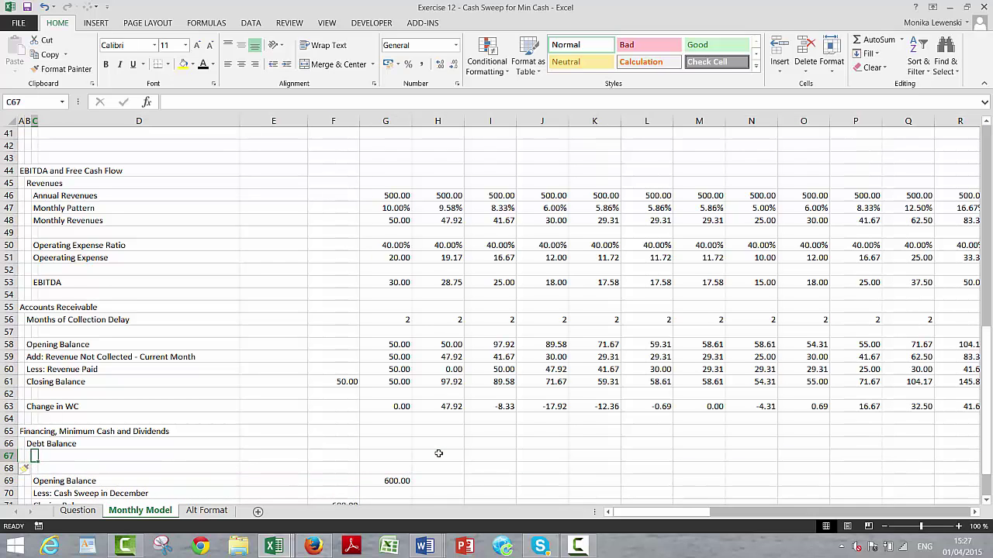
{"action": "type", "text": "Cash"}
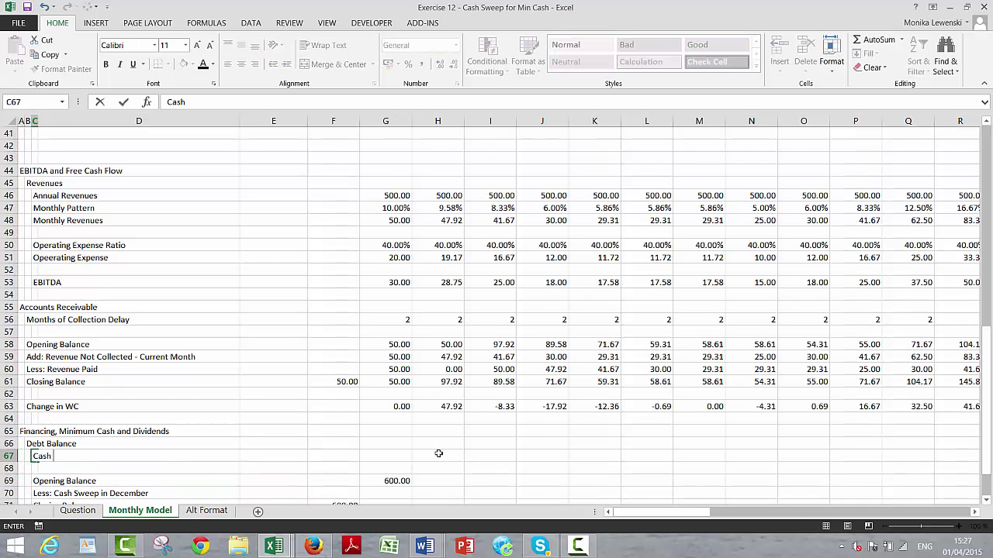
{"action": "type", "text": " Sweep Percent"}
{"action": "key", "text": "Return"}
{"action": "key", "text": "shift+space"}
{"action": "key", "text": "ctrl+shift+plus"}
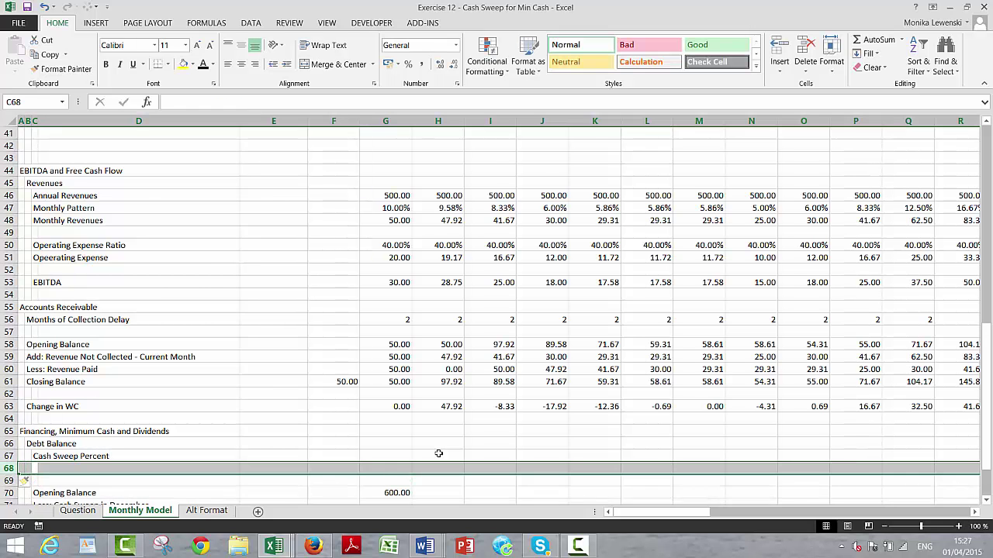
{"action": "key", "text": "Down"}
{"action": "key", "text": "Down"}
{"action": "key", "text": "Down"}
{"action": "key", "text": "Down"}
{"action": "key", "text": "Down"}
{"action": "key", "text": "Down"}
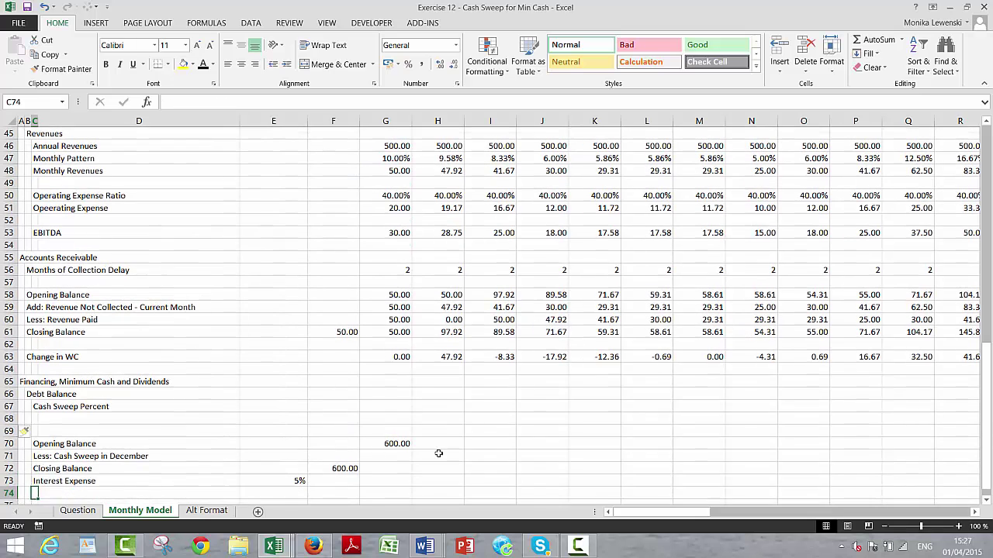
{"action": "key", "text": "Up"}
{"action": "key", "text": "Up"}
{"action": "key", "text": "Up"}
{"action": "key", "text": "Up"}
{"action": "key", "text": "Up"}
{"action": "key", "text": "Up"}
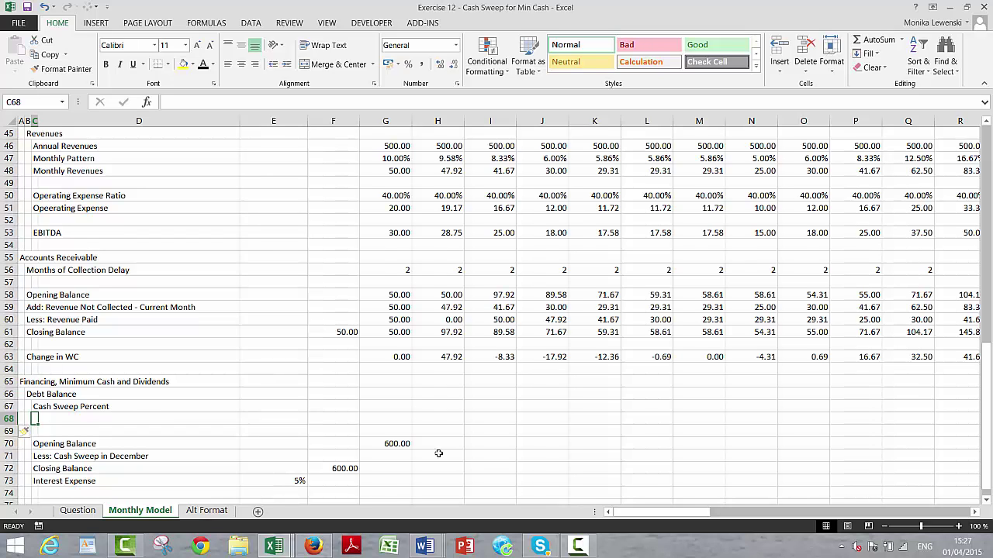
Add the label Cash Flow in Prior 12 Months in row 68 under Cash Sweep Percent.
{"action": "type", "text": "Cash F"}
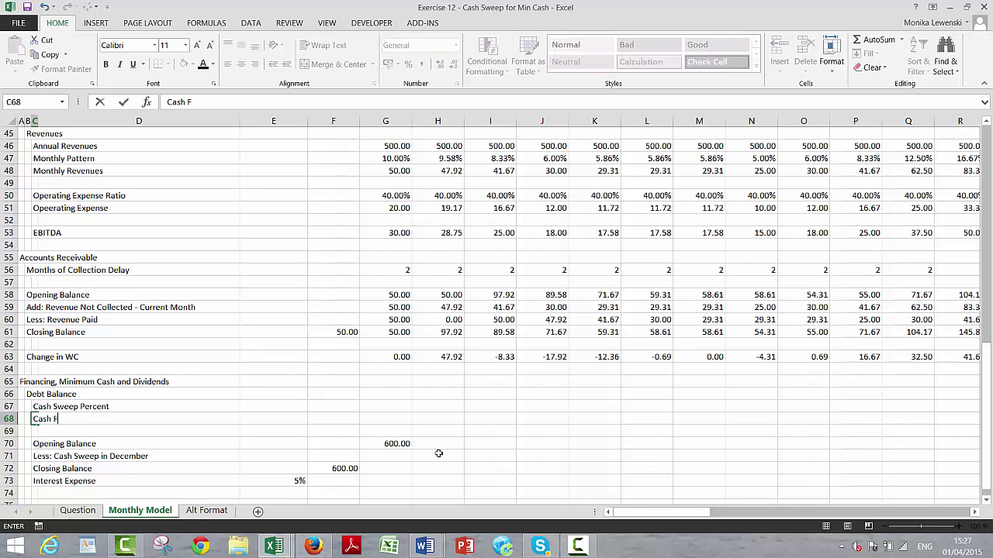
{"action": "type", "text": "low in Pr"}
{"action": "type", "text": "od"}
{"action": "type", "text": " 12 Months"}
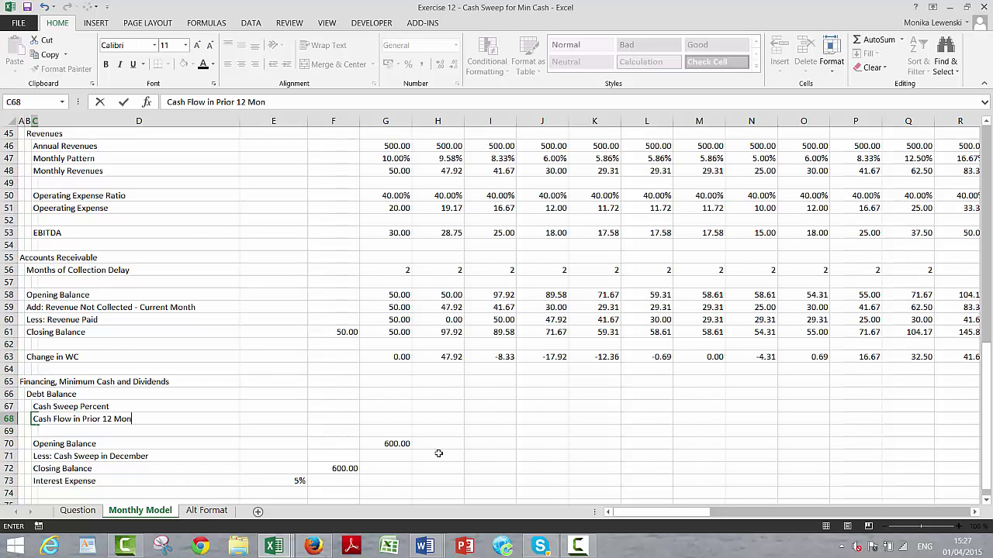
{"action": "key", "text": "ctrl+Return"}
Calculate the January debt Closing Balance in G72 as Opening Balance minus Cash Sweep with =G70-G71.
{"action": "key", "text": "Down"}
{"action": "key", "text": "Up"}
{"action": "key", "text": "Up"}
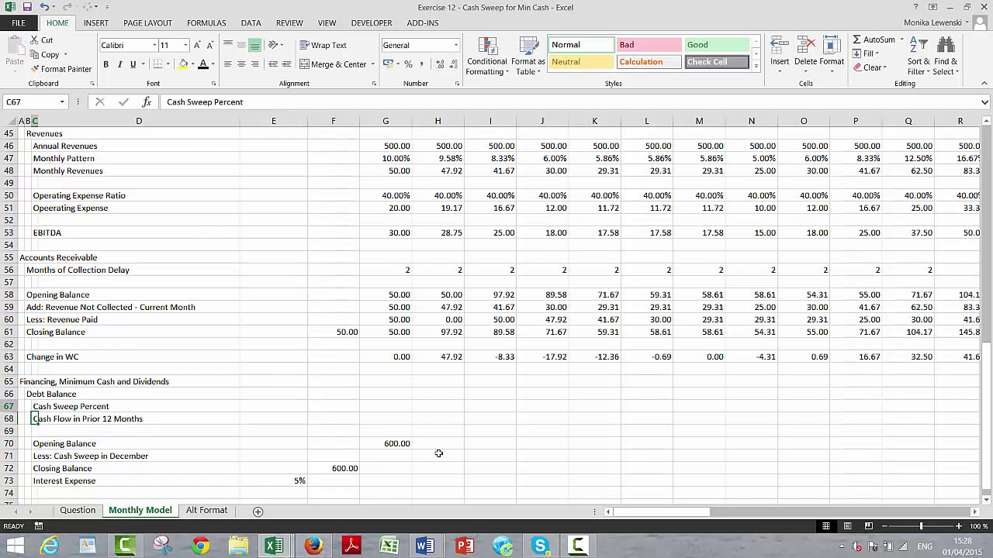
{"action": "key", "text": "Right"}
{"action": "key", "text": "Down"}
{"action": "key", "text": "Down"}
{"action": "key", "text": "Down"}
{"action": "key", "text": "Down"}
{"action": "key", "text": "Down"}
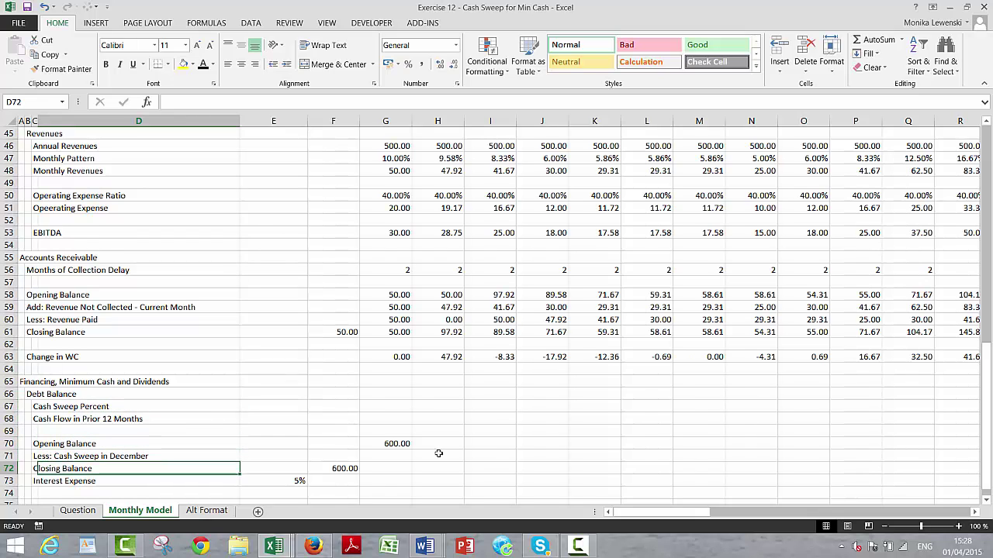
{"action": "key", "text": "Right"}
{"action": "key", "text": "Right"}
{"action": "key", "text": "Right"}
{"action": "type", "text": "="}
{"action": "key", "text": "Up"}
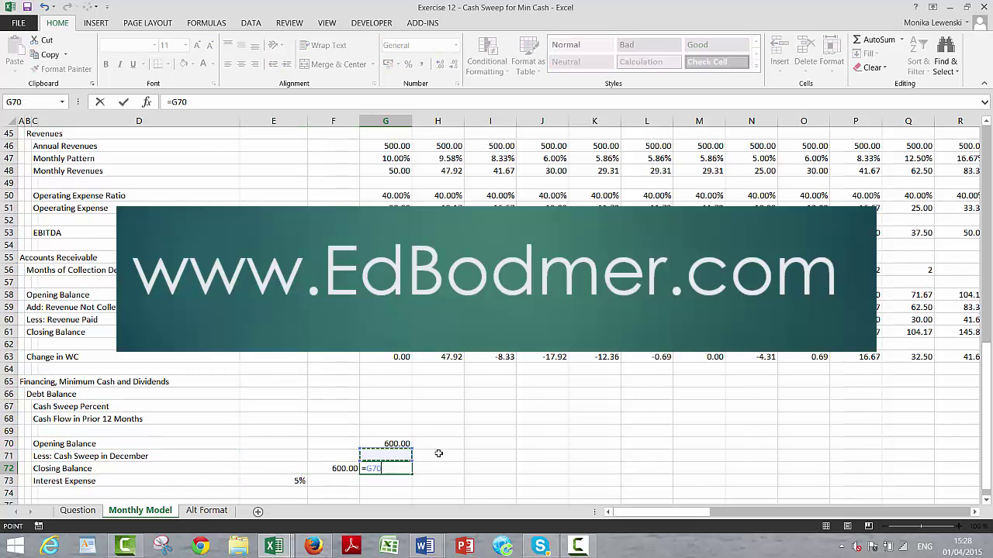
{"action": "key", "text": "Up"}
{"action": "type", "text": "-"}
{"action": "key", "text": "Up"}
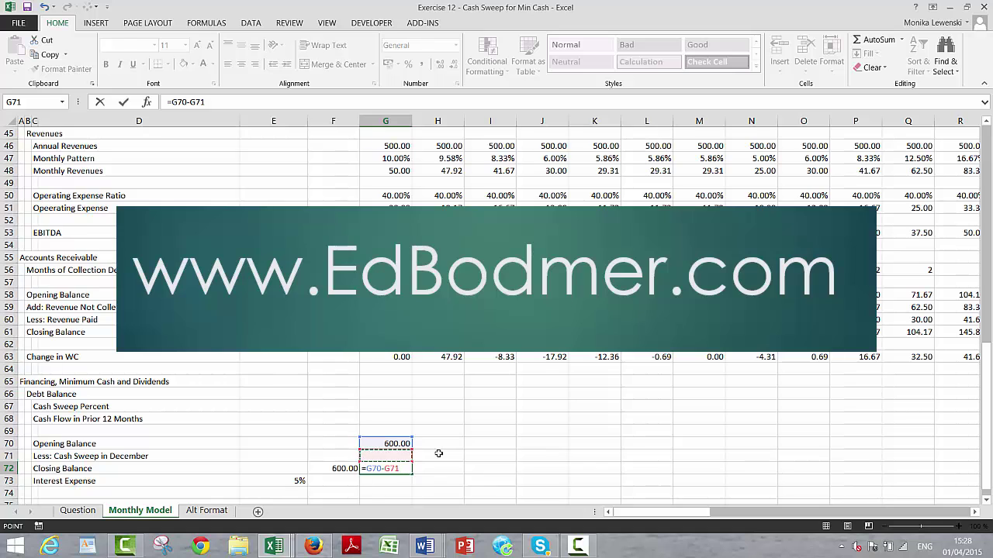
{"action": "key", "text": "Return"}
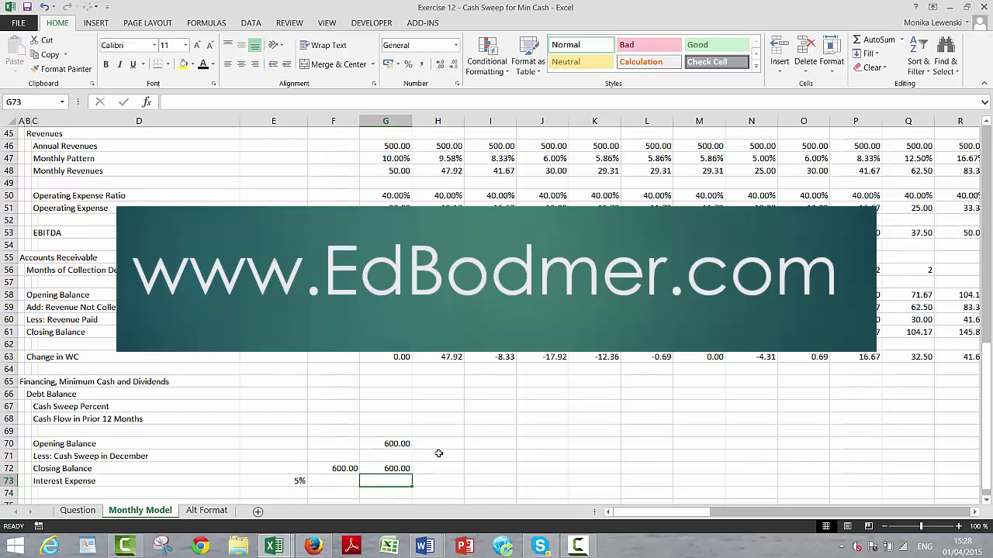
Calculate January Interest Expense in G73 with =G70*$E$73 and format it as a number with two decimals.
{"action": "type", "text": "="}
{"action": "key", "text": "Up"}
{"action": "key", "text": "Up"}
{"action": "key", "text": "Up"}
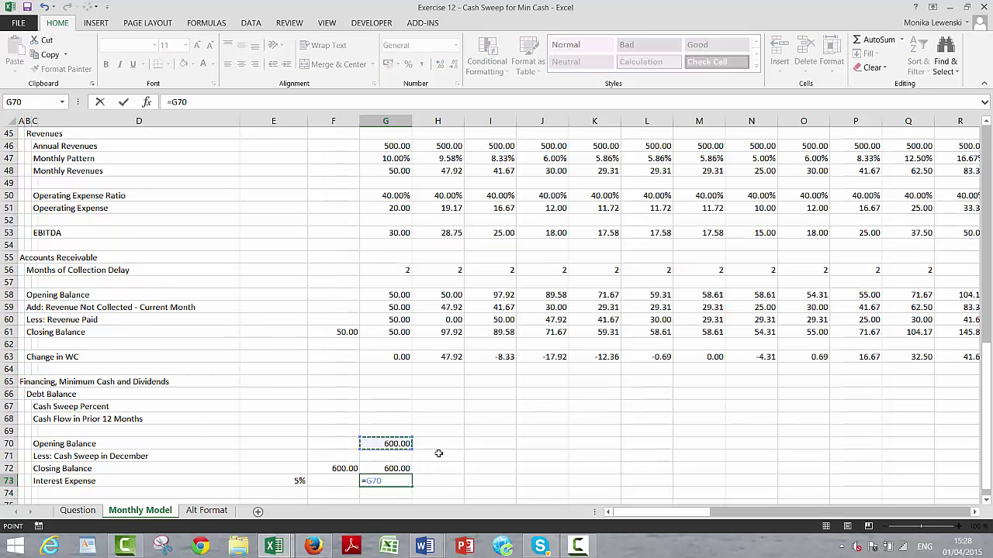
{"action": "type", "text": "*"}
{"action": "key", "text": "Left"}
{"action": "key", "text": "Left"}
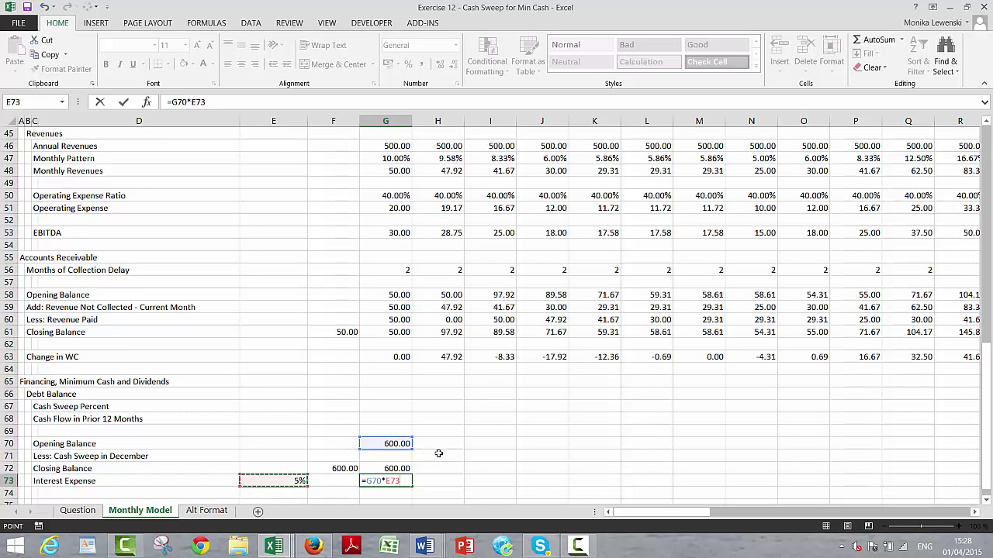
{"action": "key", "text": "F4"}
{"action": "key", "text": "ctrl+Return"}
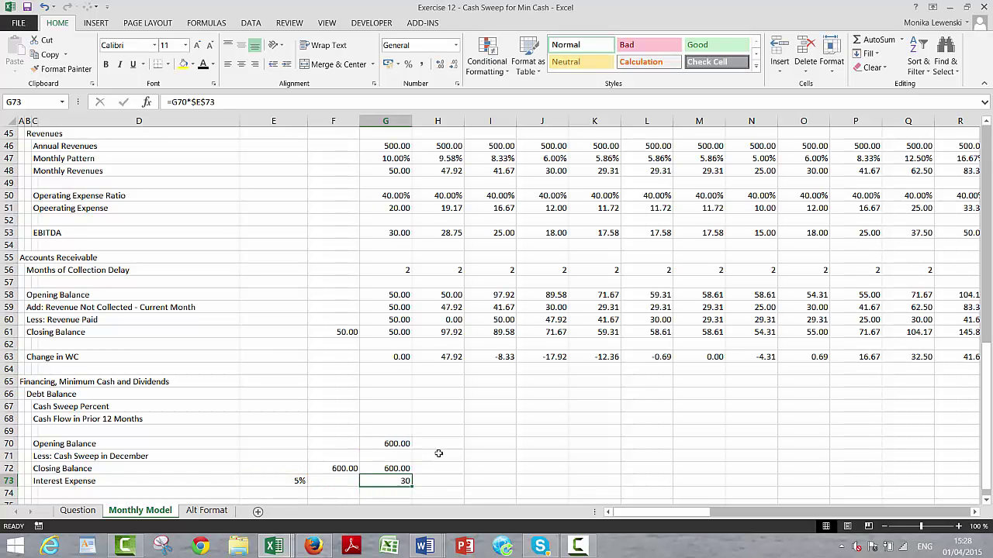
{"action": "key", "text": "ctrl+shift+1"}
Add the section heading Cash Flow Statement in A75, one blank row below the debt schedule.
{"action": "key", "text": "Down"}
{"action": "key", "text": "Down"}
{"action": "key", "text": "Down"}
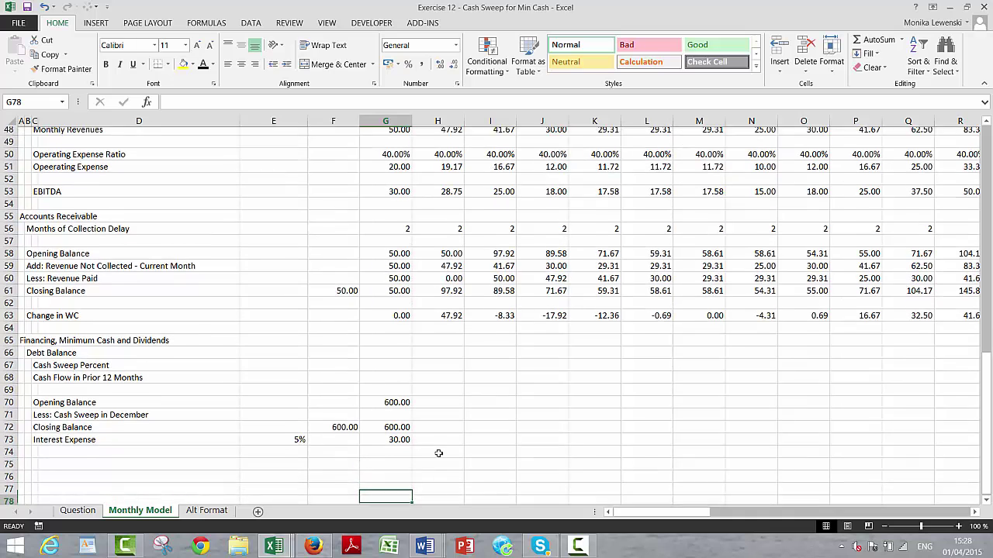
{"action": "key", "text": "Up"}
{"action": "key", "text": "Left"}
{"action": "key", "text": "Left"}
{"action": "key", "text": "Left"}
{"action": "key", "text": "Left"}
{"action": "key", "text": "Left"}
{"action": "key", "text": "Left"}
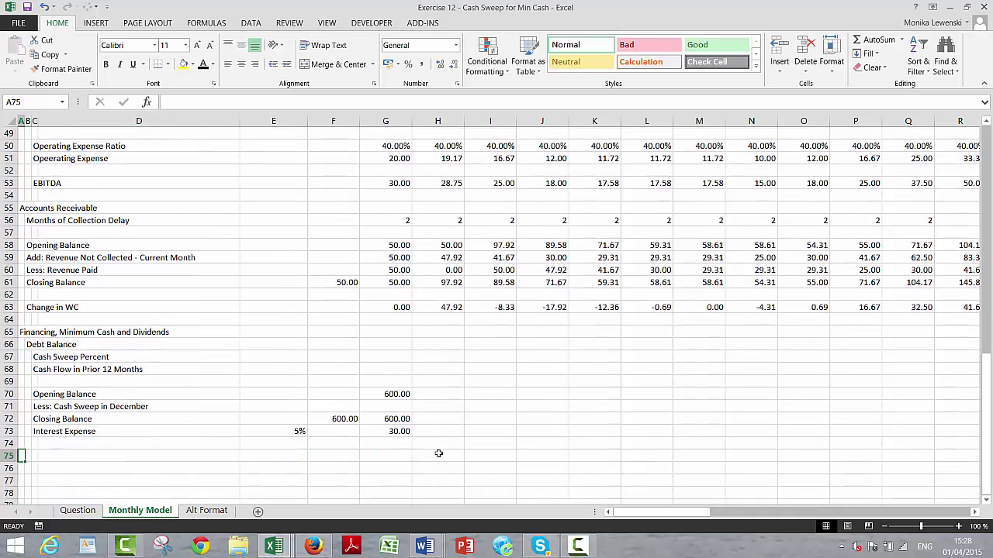
{"action": "key", "text": "Up"}
{"action": "key", "text": "Up"}
{"action": "key", "text": "Up"}
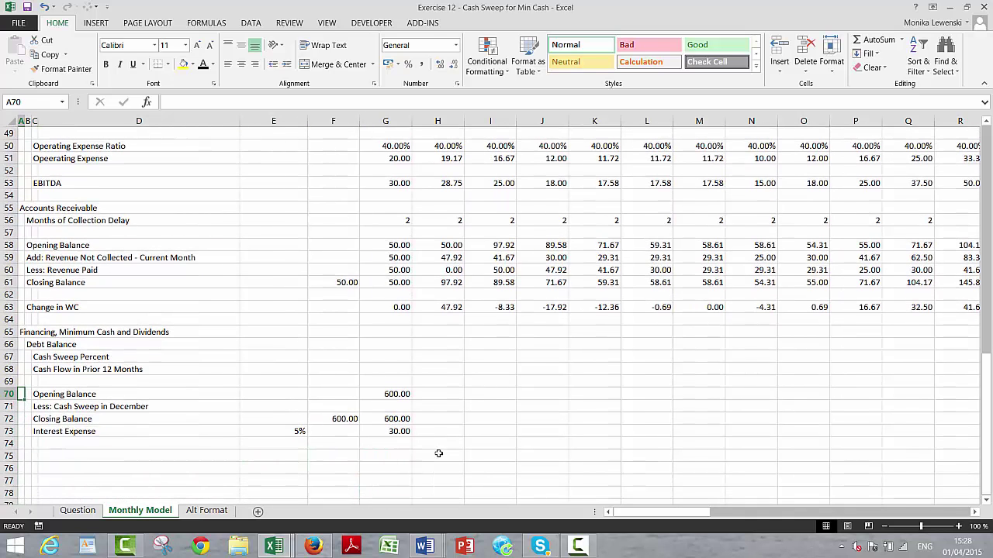
{"action": "key", "text": "Down"}
{"action": "key", "text": "Down"}
{"action": "key", "text": "Down"}
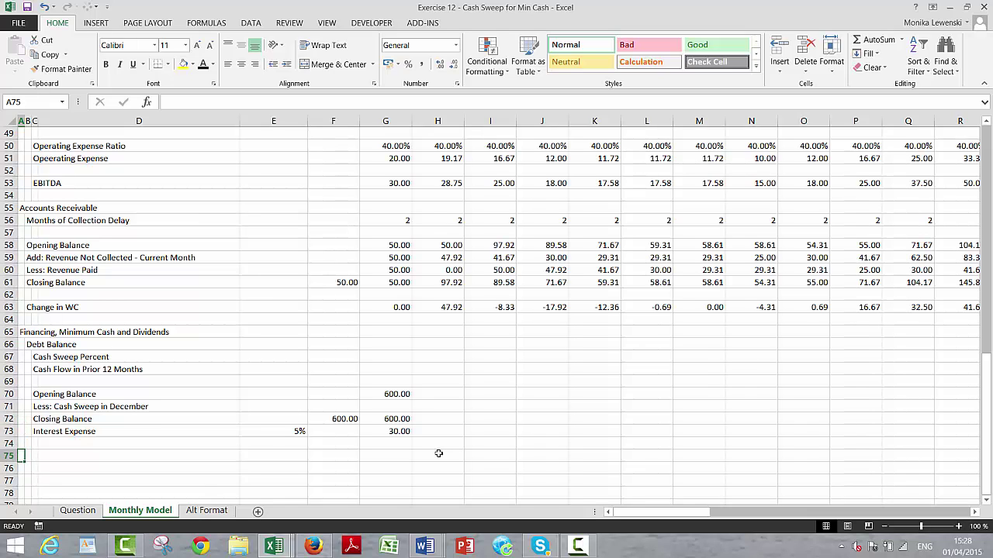
{"action": "type", "text": "P&"}
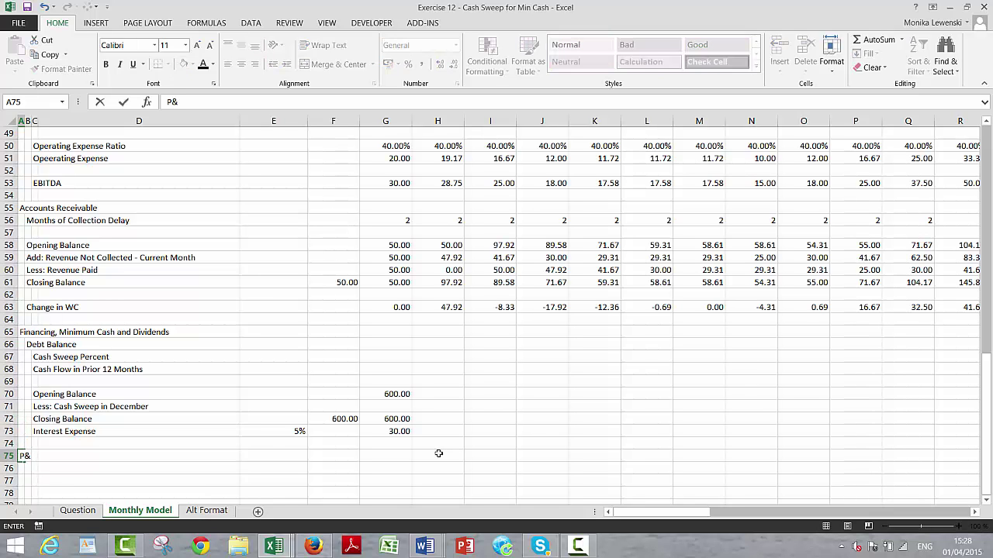
{"action": "key", "text": "BackSpace"}
{"action": "key", "text": "BackSpace"}
{"action": "type", "text": "Cash Flow Statemen"}
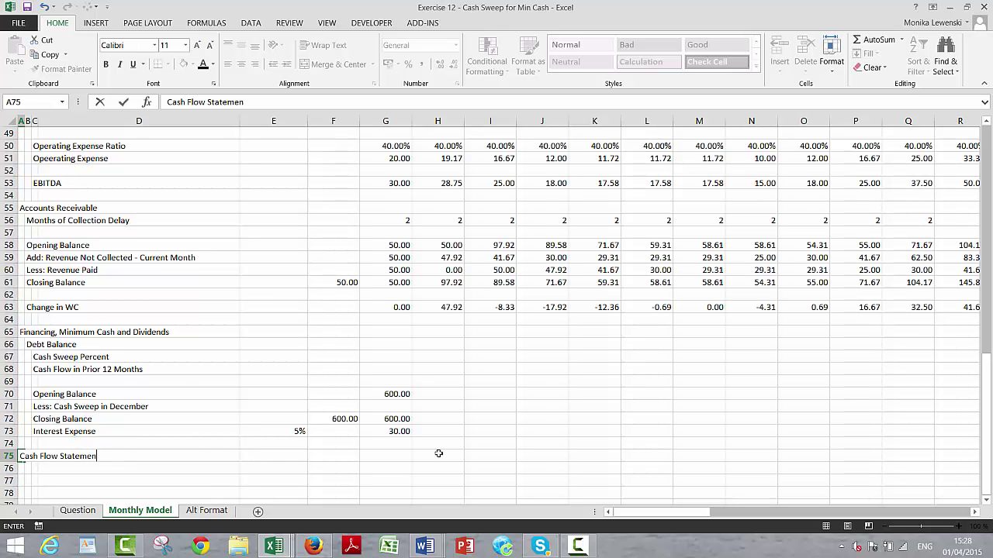
{"action": "type", "text": "t"}
{"action": "key", "text": "Return"}
Add EBITDA in C76 as the first line label under the Cash Flow Statement heading.
{"action": "key", "text": "Right"}
{"action": "key", "text": "Right"}
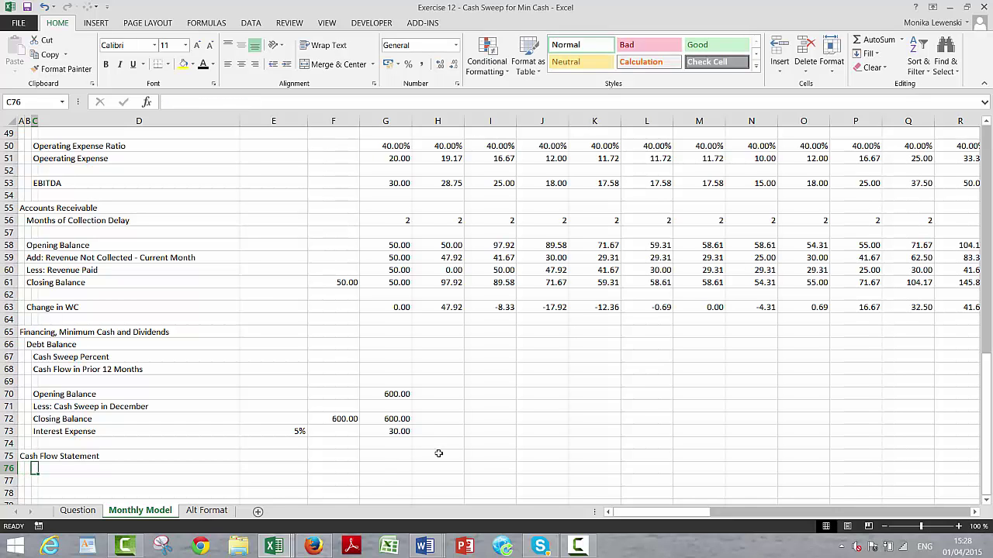
{"action": "type", "text": "EB"}
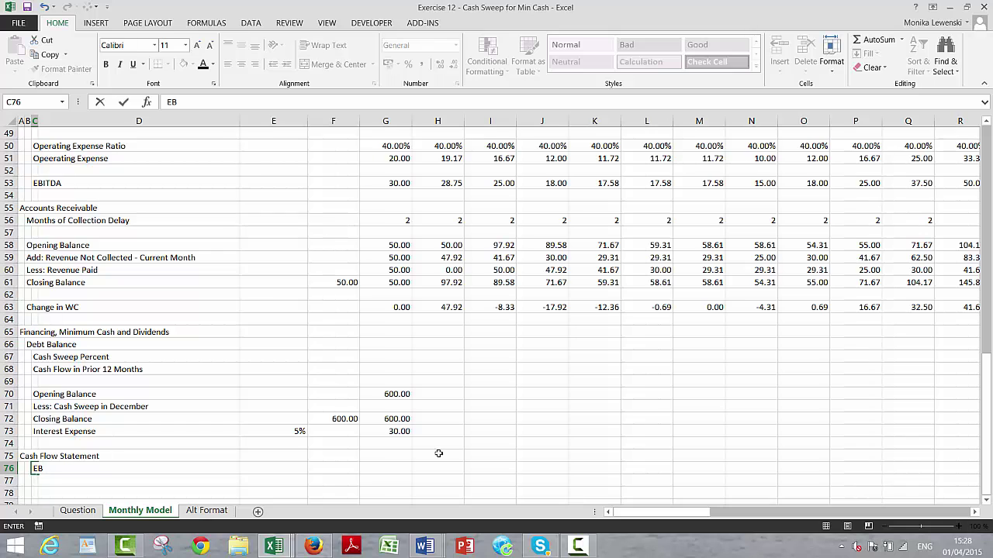
{"action": "type", "text": "TITDA"}
{"action": "key", "text": "Return"}
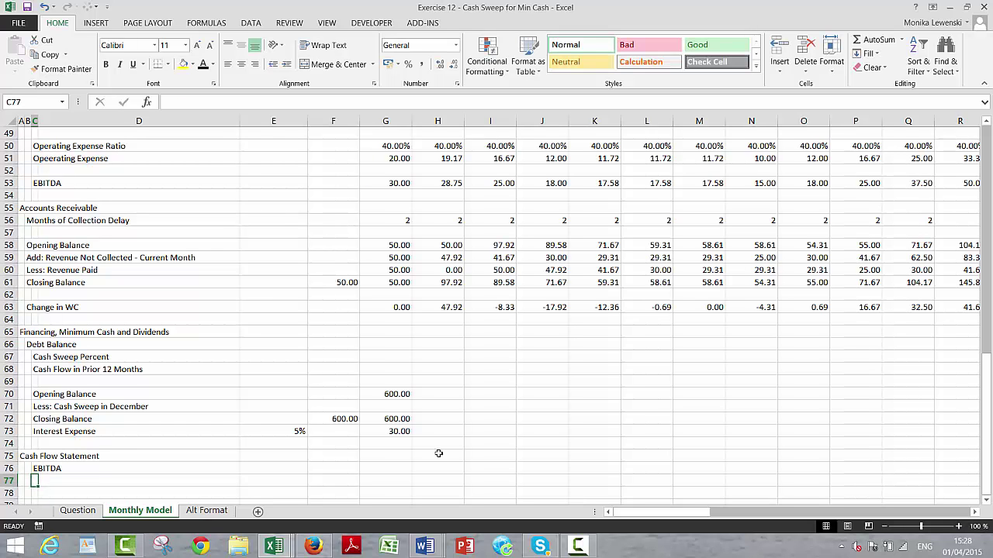
Add the label Less: WC Changes in C77 under the cash flow EBITDA line.
{"action": "type", "text": "Int"}
{"action": "key", "text": "Escape"}
{"action": "type", "text": "Less"}
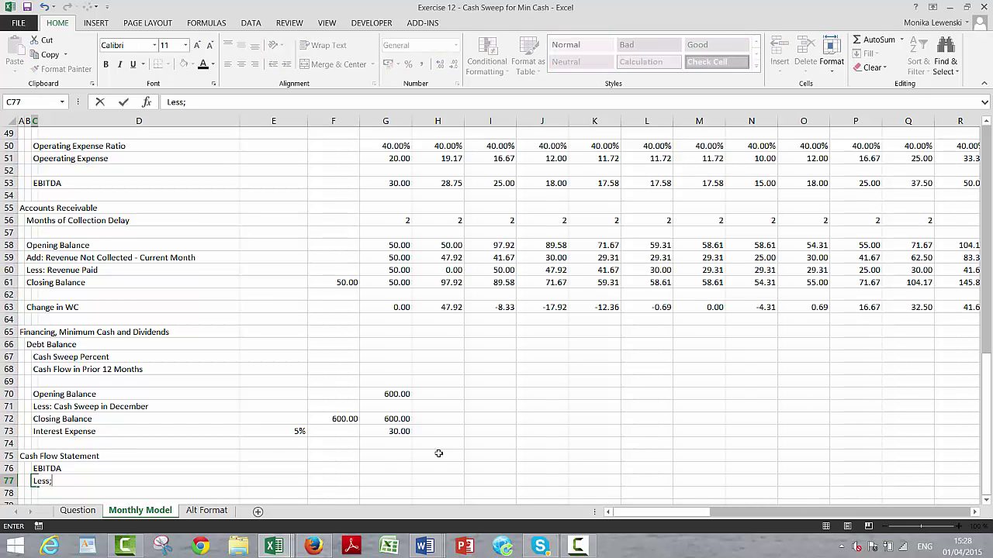
{"action": "type", "text": ": CW"}
{"action": "key", "text": "BackSpace"}
{"action": "key", "text": "BackSpace"}
{"action": "type", "text": "WC Changes"}
{"action": "key", "text": "Return"}
Add the indented subtotal label Operating Cash Flow in D78.
{"action": "key", "text": "Right"}
{"action": "type", "text": "Oerat"}
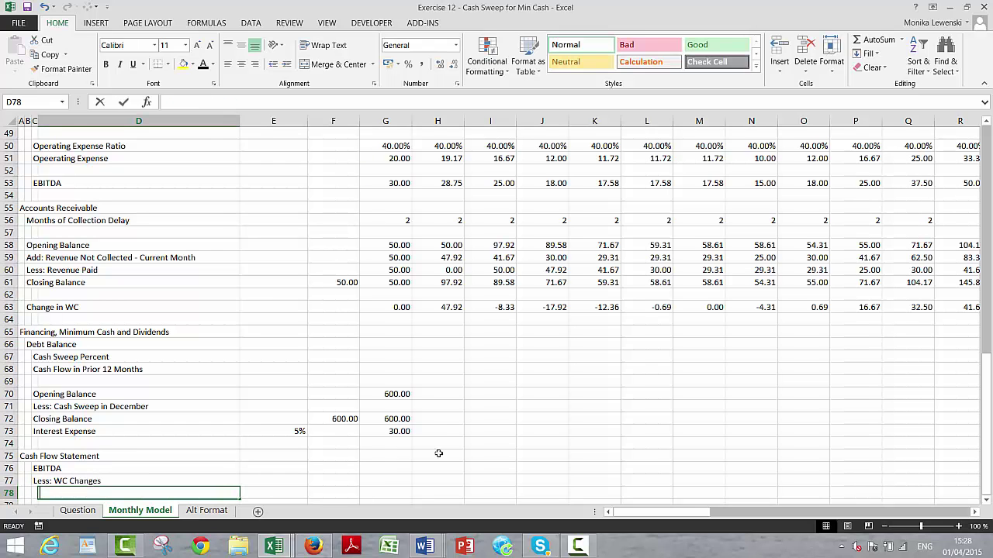
{"action": "key", "text": "BackSpace"}
{"action": "key", "text": "BackSpace"}
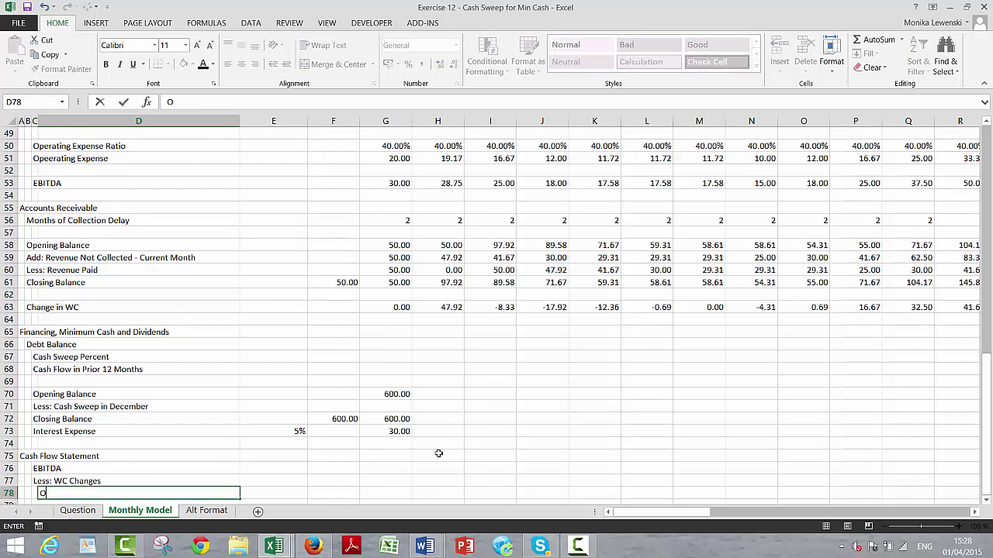
{"action": "type", "text": "perating Cash Flow"}
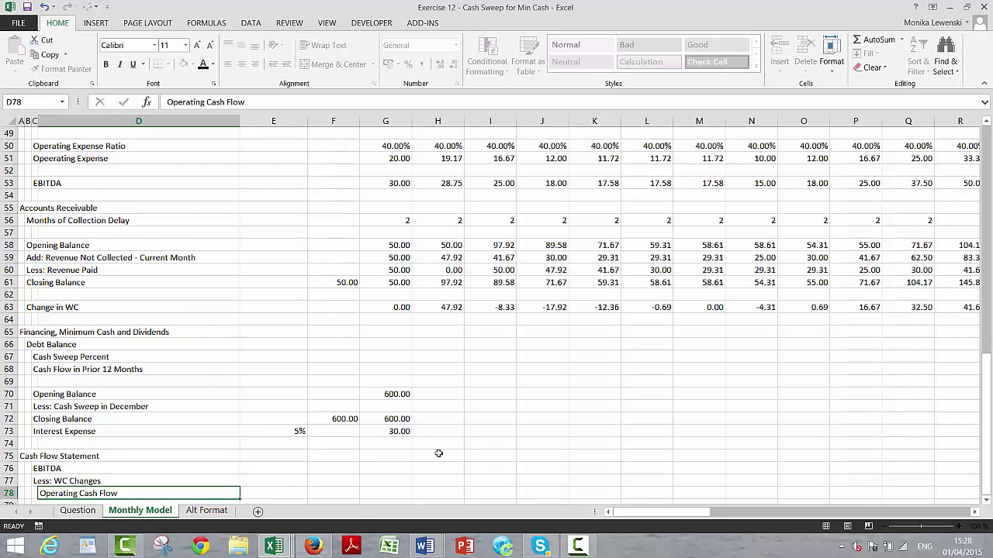
{"action": "key", "text": "Return"}
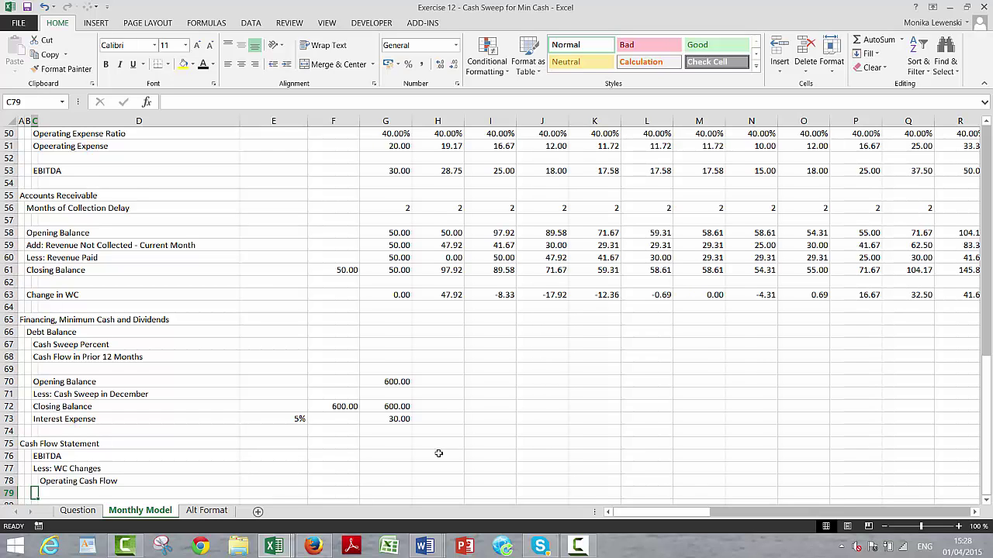
Add the label Less: Interest Expense in C79 under Operating Cash Flow.
{"action": "type", "text": "Less: WC Changes"}
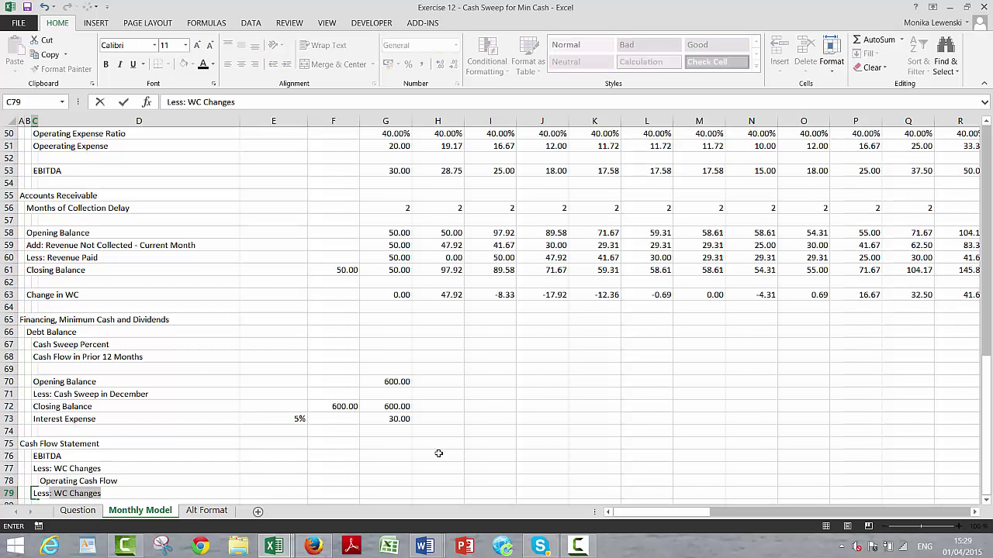
{"action": "type", "text": "Intrest"}
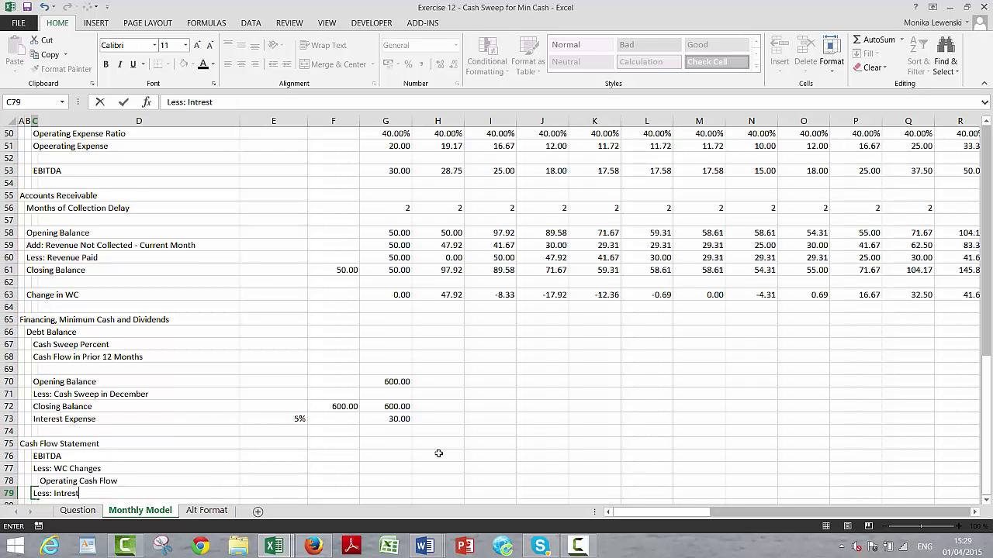
{"action": "key", "text": "BackSpace"}
{"action": "key", "text": "BackSpace"}
{"action": "key", "text": "BackSpace"}
{"action": "key", "text": "BackSpace"}
{"action": "key", "text": "BackSpace"}
{"action": "key", "text": "BackSpace"}
{"action": "type", "text": "nterest Expense"}
{"action": "key", "text": "Return"}
Add the indented subtotal label Cash Flow Avaiable for Sweep in D80.
{"action": "key", "text": "Right"}
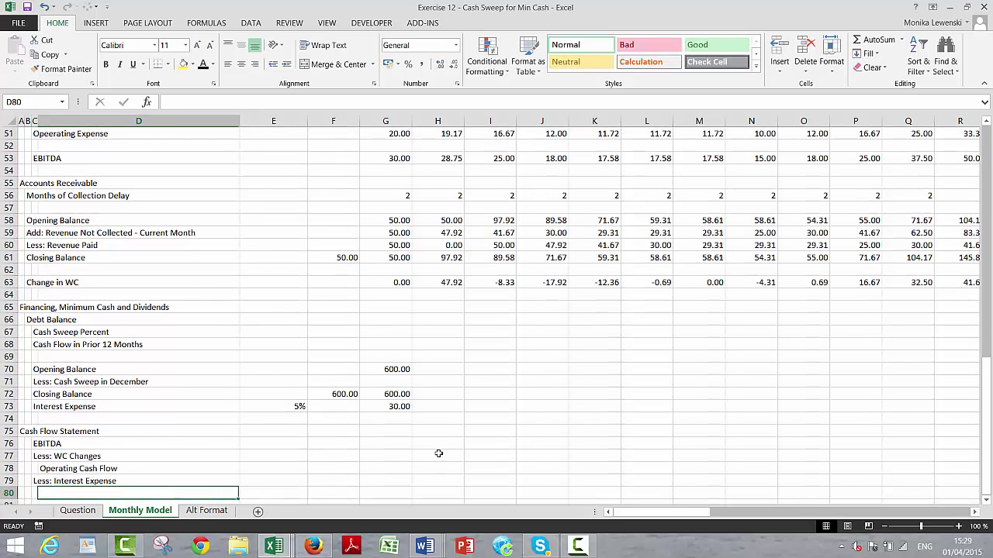
{"action": "type", "text": "Cash Flow"}
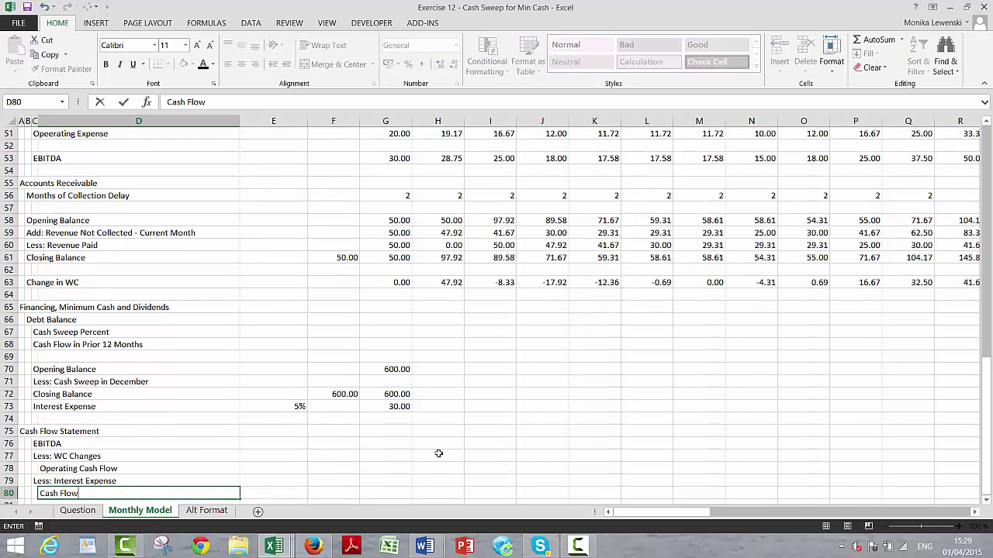
{"action": "type", "text": " Avaiable for D"}
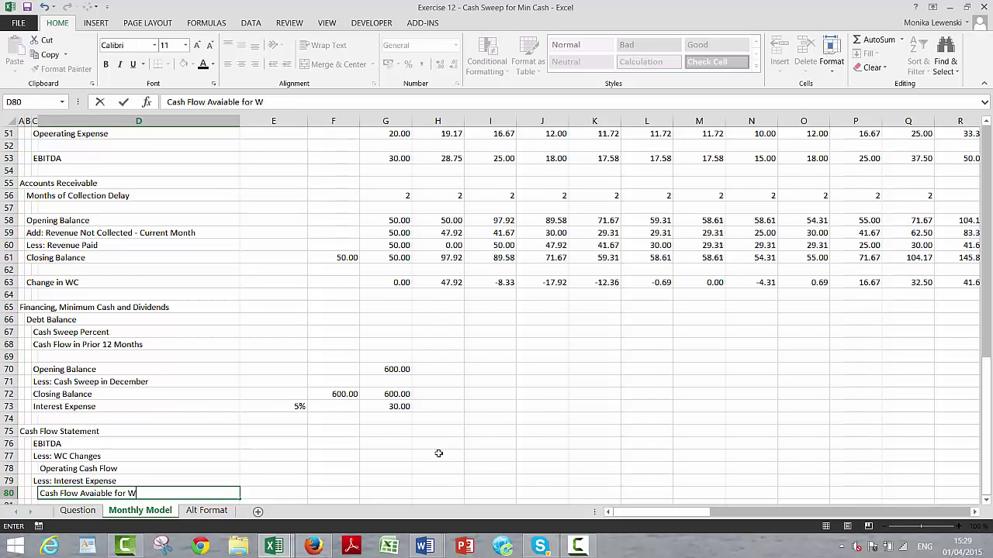
{"action": "key", "text": "BackSpace"}
{"action": "type", "text": "Swee"}
{"action": "key", "text": "BackSpace"}
{"action": "key", "text": "Return"}
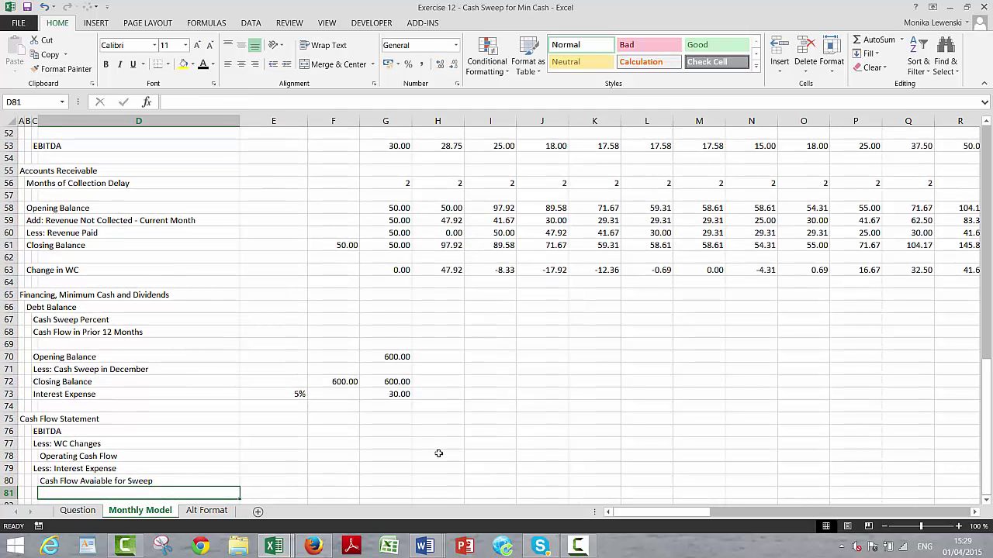
Add the label Less: Cash Flow Swept in C81 beneath the cash flow for sweep subtotal.
{"action": "key", "text": "Left"}
{"action": "key", "text": "Left"}
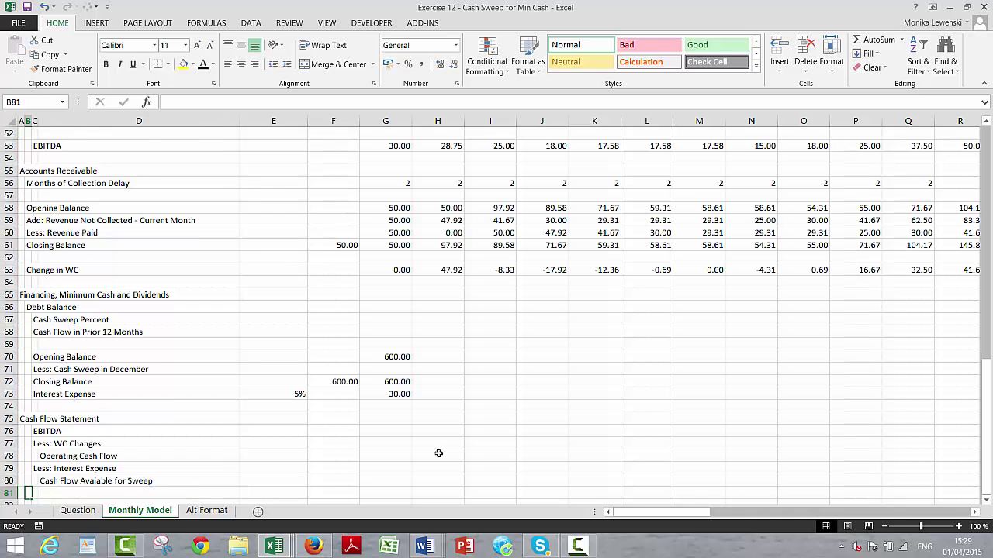
{"action": "key", "text": "Left"}
{"action": "scroll", "coordinate": [438, 453], "scroll_direction": "down", "scroll_amount": 1}
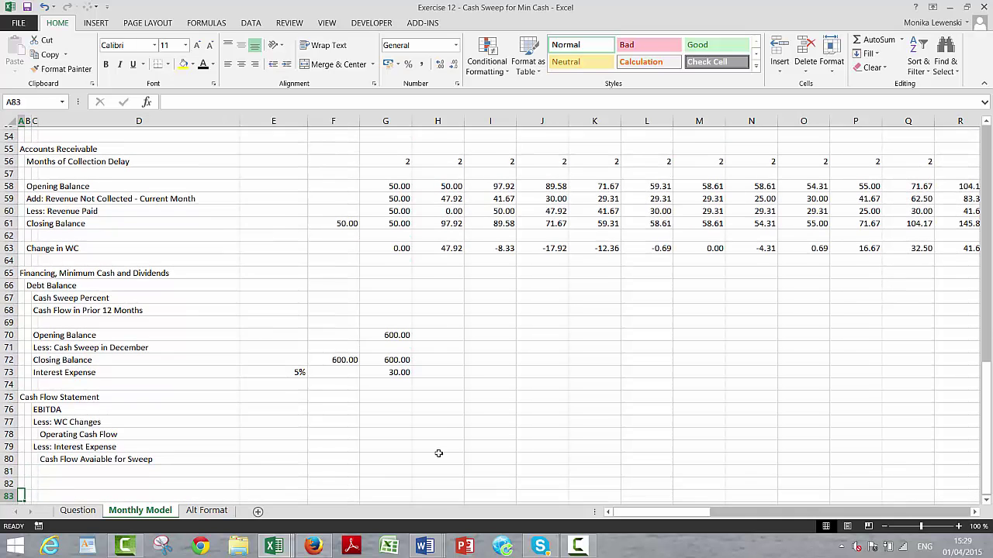
{"action": "key", "text": "Right"}
{"action": "key", "text": "Right"}
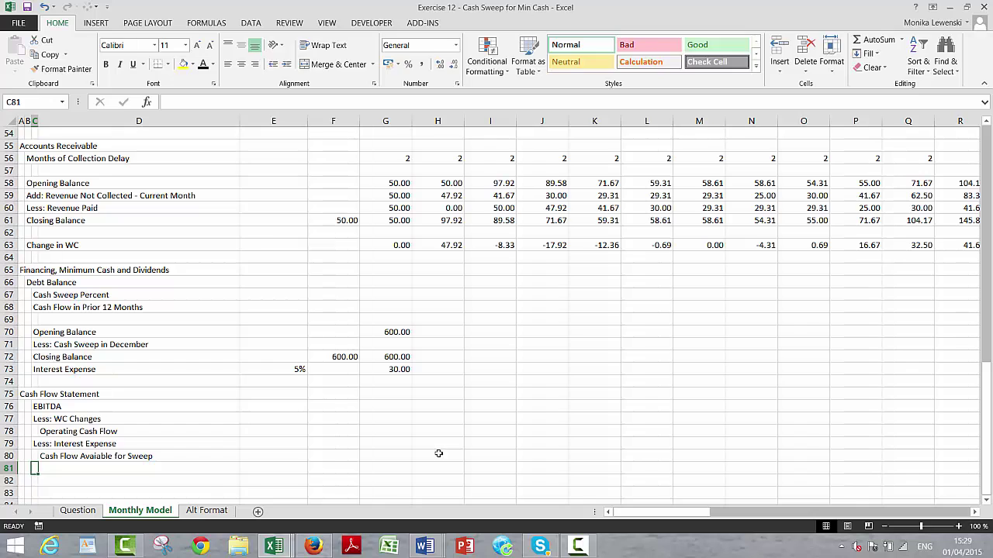
{"action": "type", "text": "Less: Cash Flow "}
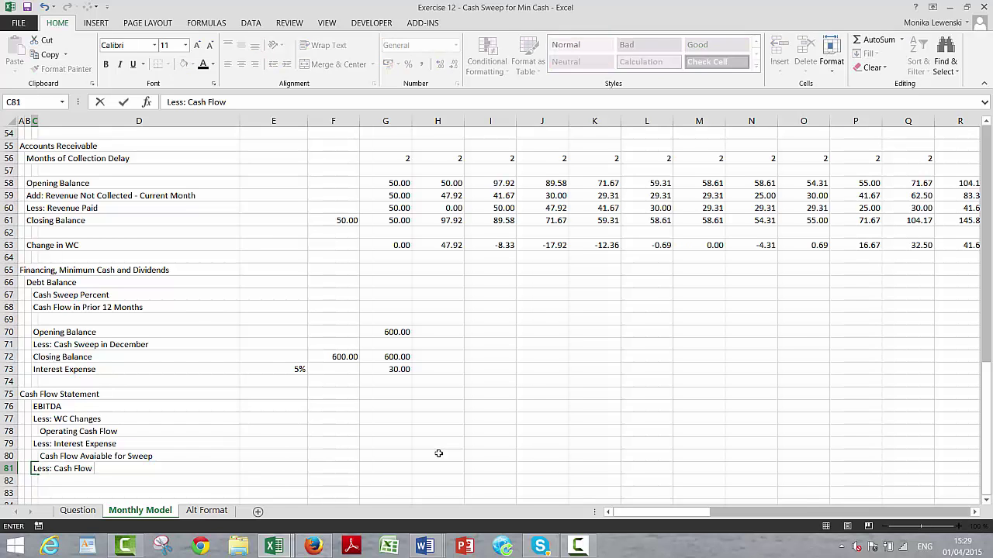
{"action": "type", "text": "Swept"}
{"action": "key", "text": "Return"}
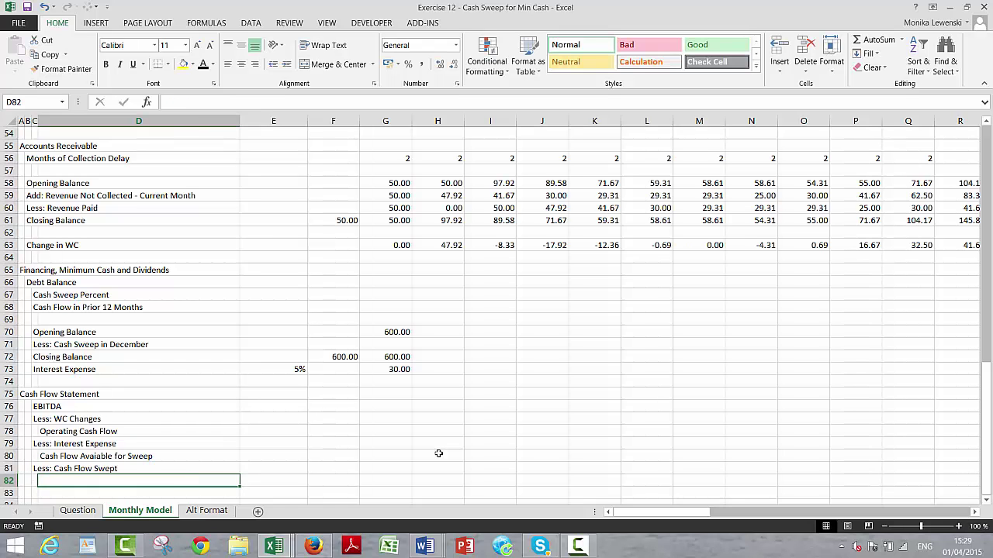
Add the indented subtotal label Cash Available for Dividends in D82 beneath Less: Cash Flow Swept.
{"action": "type", "text": "Cash"}
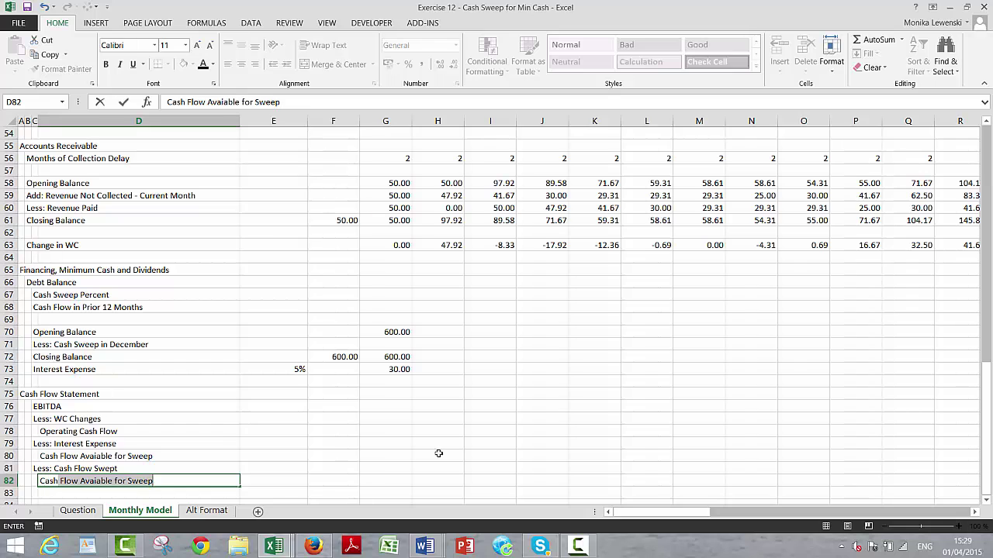
{"action": "type", "text": " Available"}
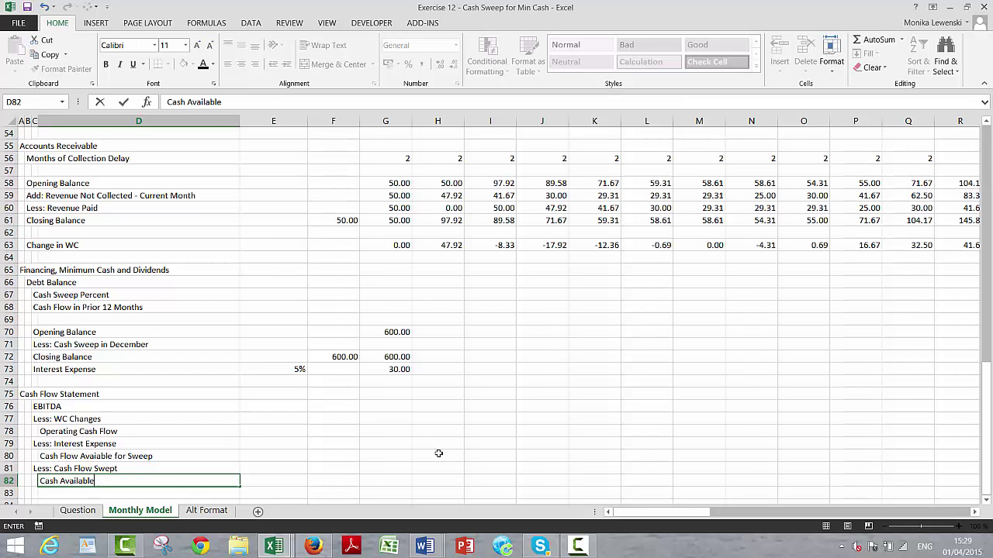
{"action": "type", "text": " for Dividends"}
{"action": "key", "text": "Return"}
Add the label Less: Dividends in C83 beneath the cash available for dividends subtotal.
{"action": "type", "text": "Le"}
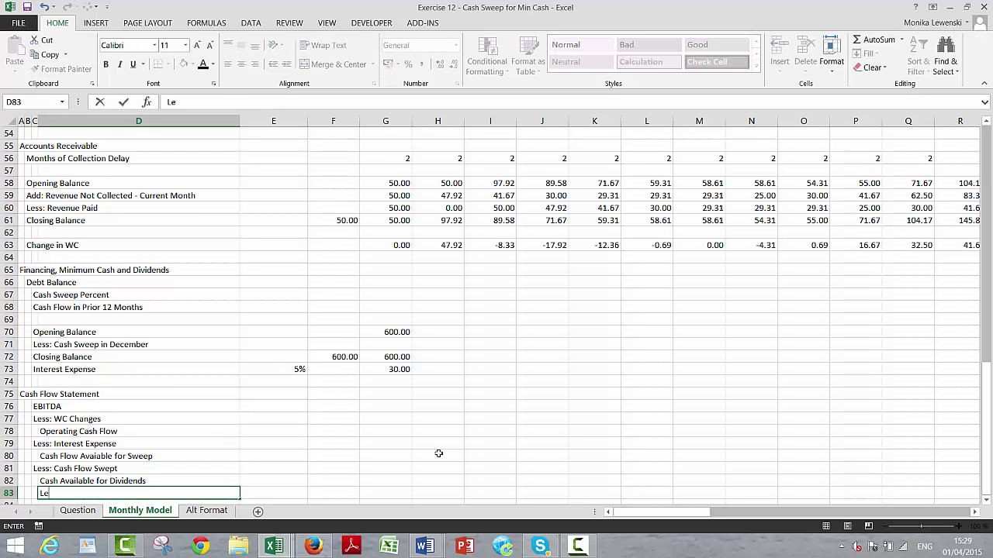
{"action": "key", "text": "BackSpace"}
{"action": "key", "text": "Left"}
{"action": "type", "text": "Less"}
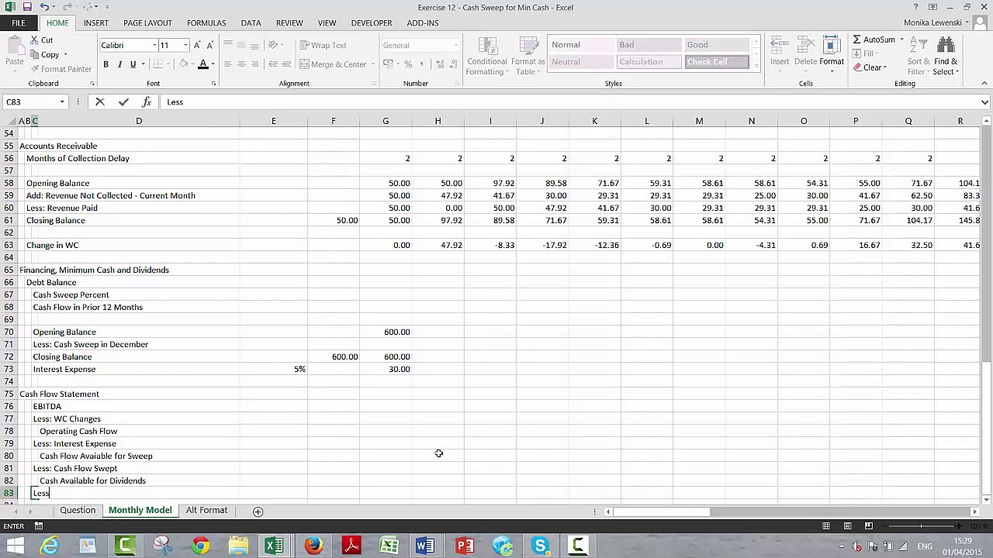
{"action": "type", "text": ": Dividends"}
{"action": "key", "text": "ctrl+Return"}
Add the indented subtotal label Cash Carried Forward in D84 to close the cash flow statement.
{"action": "key", "text": "Down"}
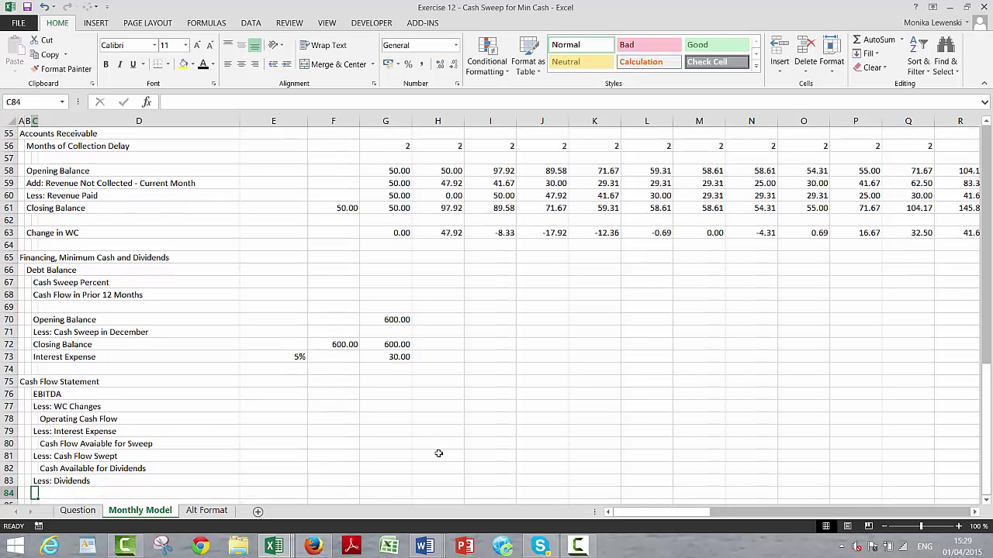
{"action": "key", "text": "Right"}
{"action": "type", "text": "Cash"}
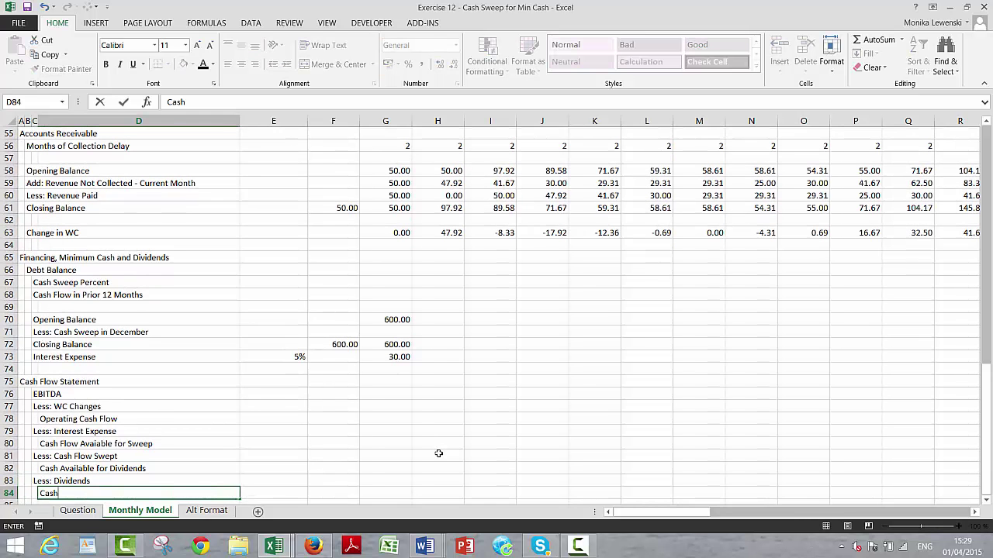
{"action": "type", "text": " Carried Forw"}
{"action": "key", "text": "BackSpace"}
{"action": "key", "text": "BackSpace"}
{"action": "type", "text": "orward"}
{"action": "key", "text": "Return"}
Add the section heading Balance Sheet in A86, leaving a blank row below the cash flow statement.
{"action": "key", "text": "Return"}
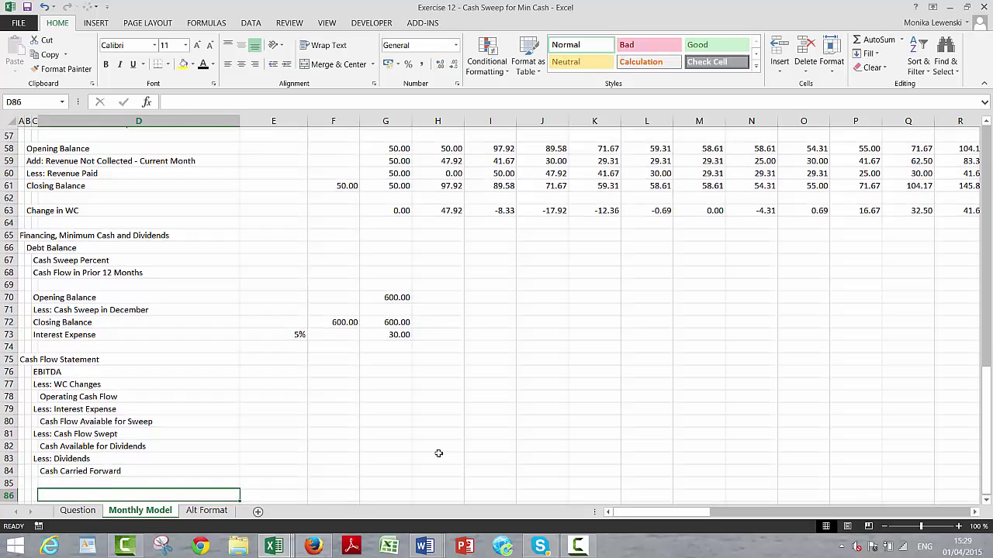
{"action": "key", "text": "Left"}
{"action": "key", "text": "Left"}
{"action": "key", "text": "Left"}
{"action": "key", "text": "Down"}
{"action": "key", "text": "Up"}
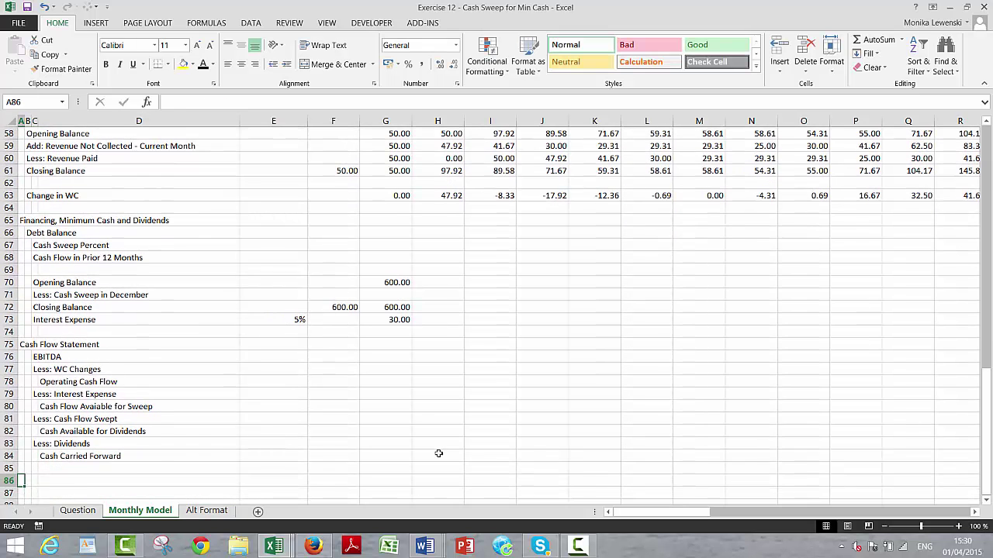
{"action": "type", "text": "Bala"}
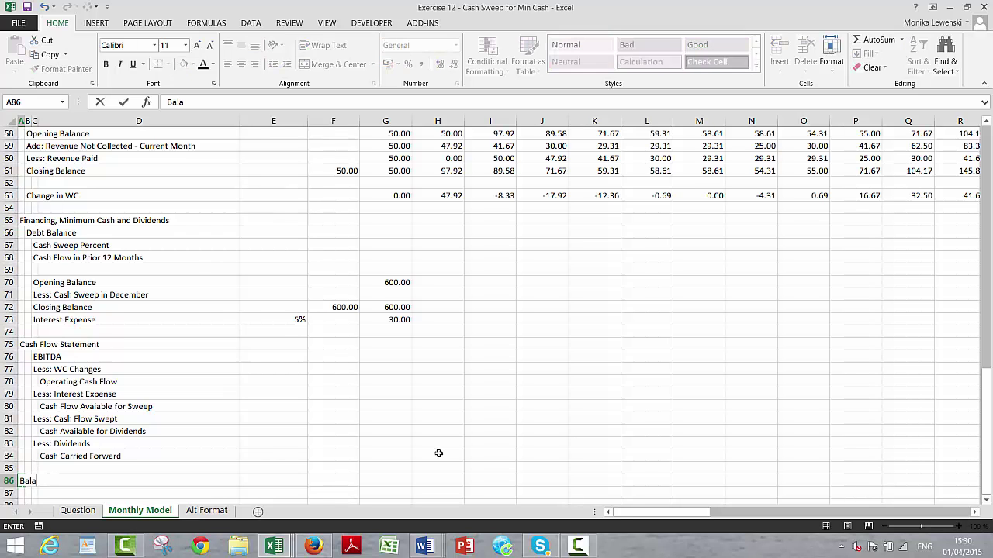
{"action": "type", "text": "nce Sheet"}
{"action": "key", "text": "Return"}
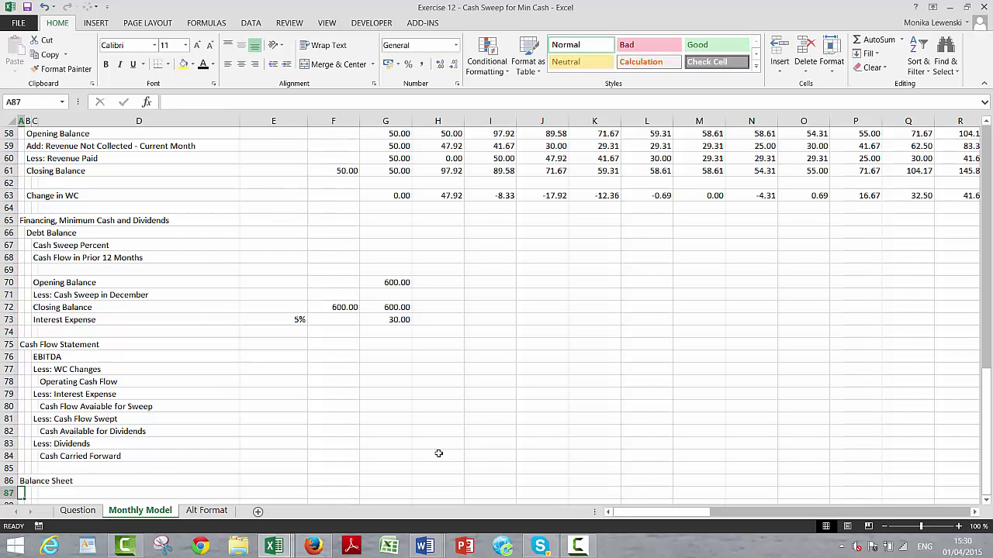
Copy the labels of the 2014 balance sheet, from Assets through Total Liabilities and Capital (B3:D12).
{"action": "key", "text": "Page_Up"}
{"action": "key", "text": "Page_Up"}
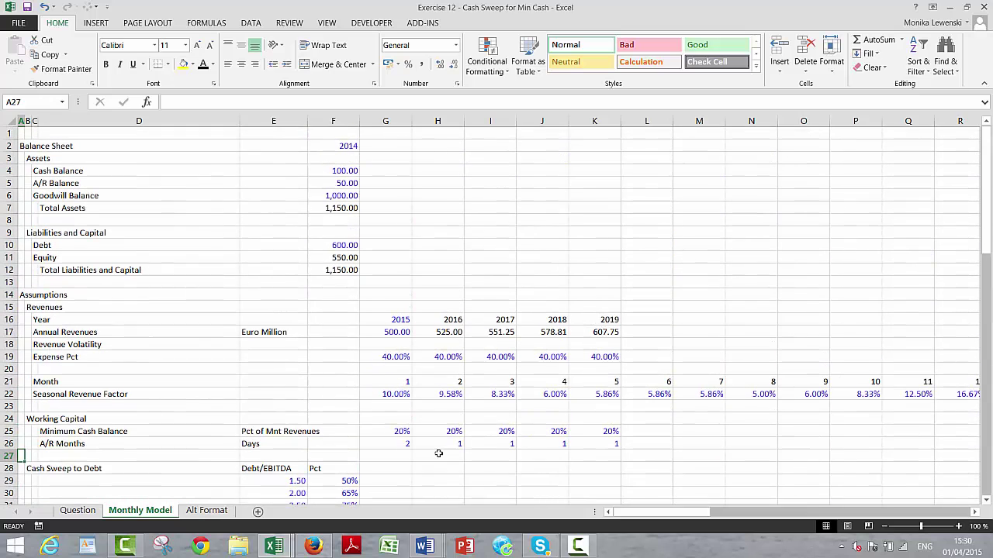
{"action": "key", "text": "Up"}
{"action": "key", "text": "Up"}
{"action": "key", "text": "Up"}
{"action": "key", "text": "Up"}
{"action": "key", "text": "Up"}
{"action": "key", "text": "Up"}
{"action": "key", "text": "Up"}
{"action": "key", "text": "Up"}
{"action": "key", "text": "Up"}
{"action": "key", "text": "Up"}
{"action": "key", "text": "Up"}
{"action": "key", "text": "Up"}
{"action": "key", "text": "Up"}
{"action": "key", "text": "Up"}
{"action": "key", "text": "Up"}
{"action": "key", "text": "Up"}
{"action": "key", "text": "Up"}
{"action": "key", "text": "Up"}
{"action": "key", "text": "Up"}
{"action": "key", "text": "Up"}
{"action": "key", "text": "Up"}
{"action": "key", "text": "Up"}
{"action": "key", "text": "Up"}
{"action": "key", "text": "Up"}
{"action": "key", "text": "Right"}
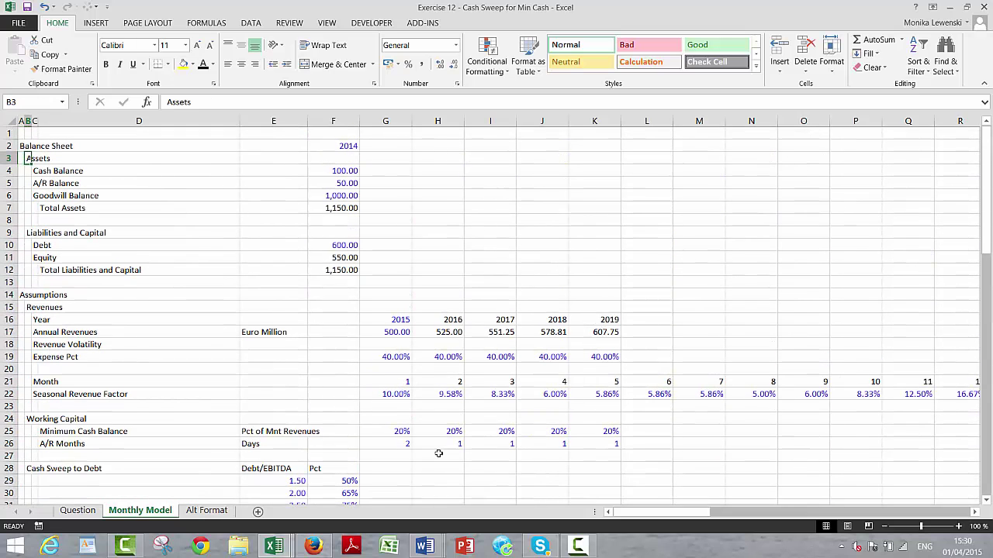
{"action": "key", "text": "shift+Down"}
{"action": "key", "text": "shift+Down"}
{"action": "key", "text": "shift+Down"}
{"action": "key", "text": "shift+Down"}
{"action": "key", "text": "shift+Down"}
{"action": "key", "text": "shift+Down"}
{"action": "key", "text": "shift+Down"}
{"action": "key", "text": "shift+Down"}
{"action": "key", "text": "shift+Down"}
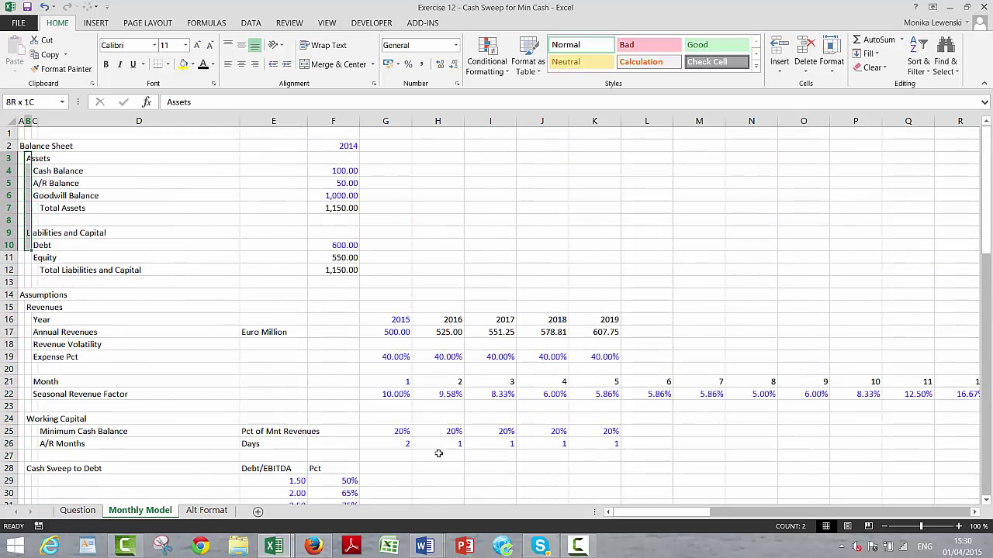
{"action": "key", "text": "shift+Right"}
{"action": "key", "text": "shift+Right"}
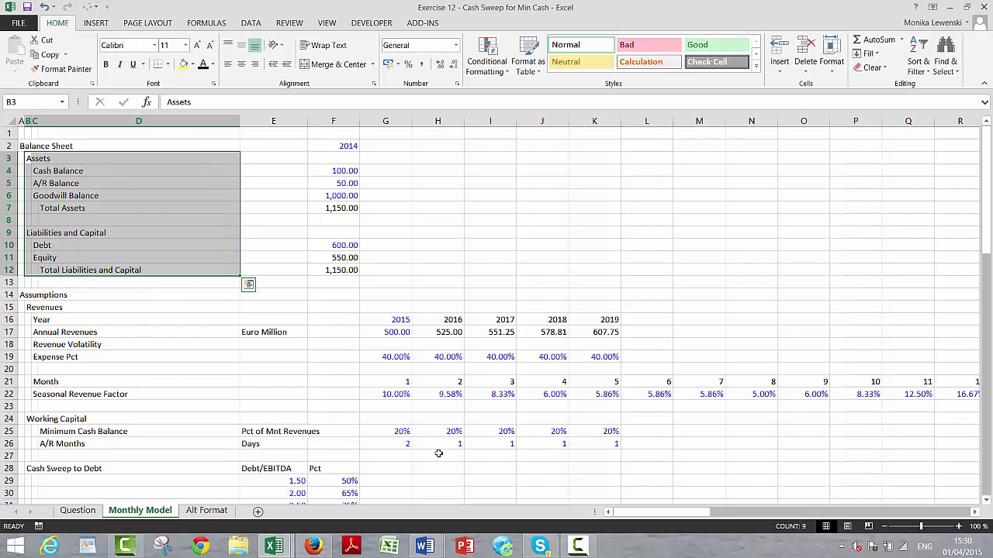
{"action": "key", "text": "ctrl+c"}
Paste the copied asset, liability and capital labels directly under the new Balance Sheet heading, starting in B87.
{"action": "key", "text": "Page_Down"}
{"action": "key", "text": "Page_Down"}
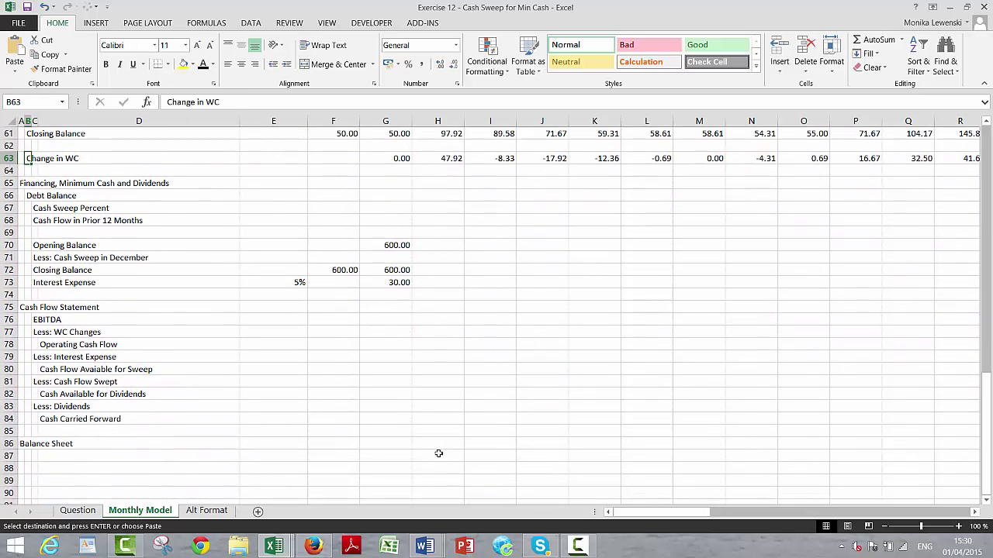
{"action": "key", "text": "Down"}
{"action": "key", "text": "Down"}
{"action": "key", "text": "Down"}
{"action": "key", "text": "Down"}
{"action": "key", "text": "Down"}
{"action": "key", "text": "Down"}
{"action": "key", "text": "Down"}
{"action": "key", "text": "Down"}
{"action": "key", "text": "Down"}
{"action": "key", "text": "Down"}
{"action": "key", "text": "Down"}
{"action": "key", "text": "Down"}
{"action": "key", "text": "Down"}
{"action": "key", "text": "Down"}
{"action": "key", "text": "Down"}
{"action": "key", "text": "Down"}
{"action": "key", "text": "Down"}
{"action": "key", "text": "Down"}
{"action": "key", "text": "Down"}
{"action": "key", "text": "Down"}
{"action": "key", "text": "Down"}
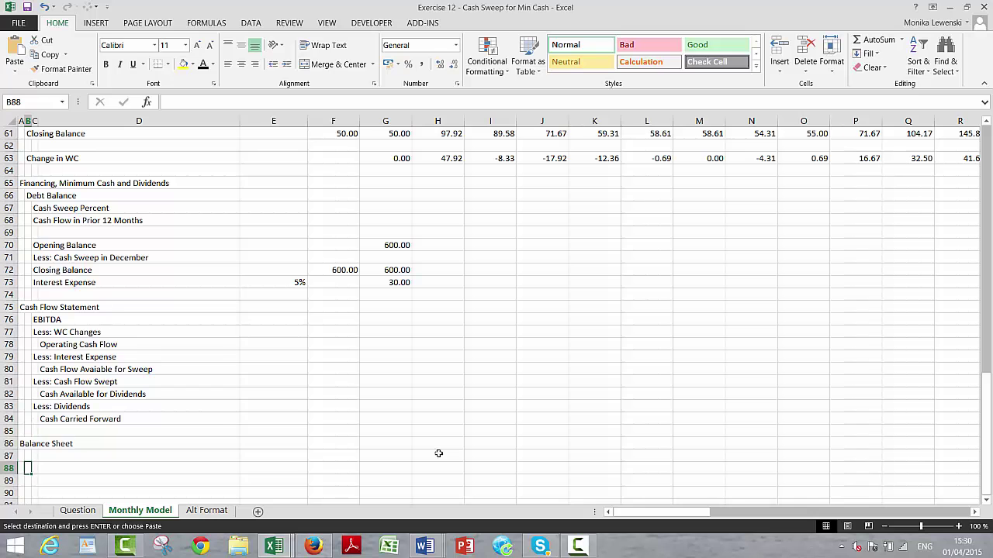
{"action": "key", "text": "ctrl+v"}
Review the pasted balance sheet labels and the cash flow and debt rows above them, up to the accounts receivable section.
{"action": "key", "text": "Down"}
{"action": "key", "text": "Down"}
{"action": "key", "text": "Down"}
{"action": "key", "text": "Down"}
{"action": "key", "text": "Down"}
{"action": "key", "text": "Down"}
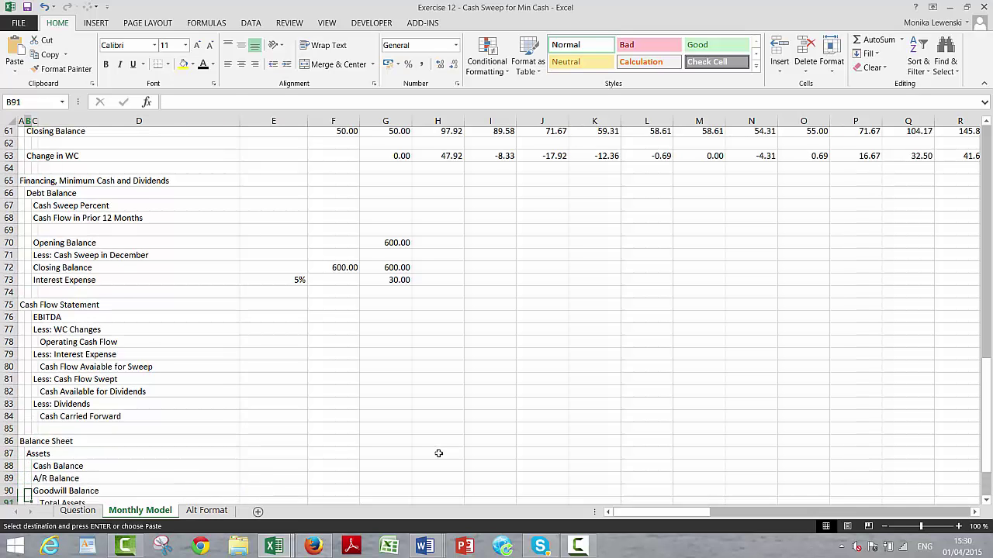
{"action": "key", "text": "Up"}
{"action": "key", "text": "Up"}
{"action": "key", "text": "Up"}
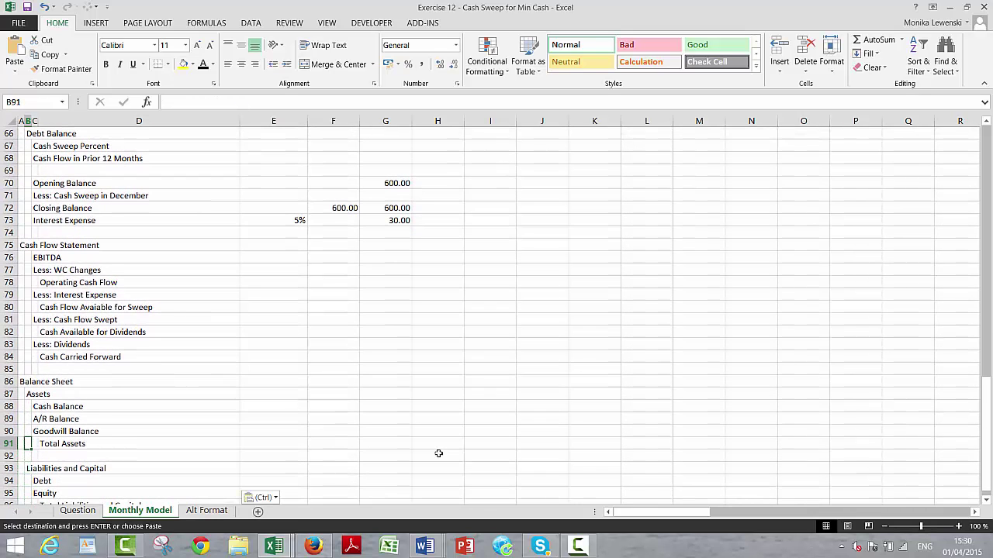
{"action": "key", "text": "Up"}
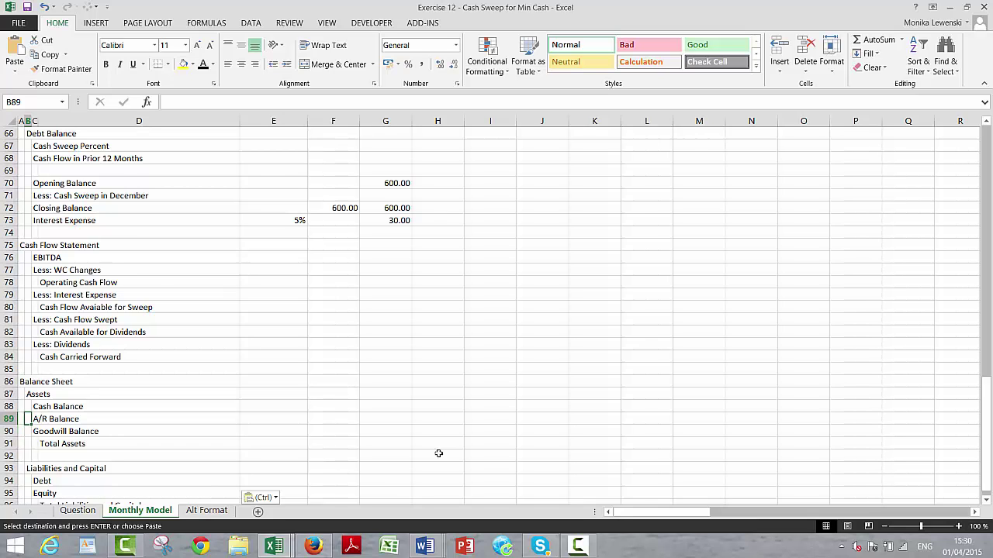
{"action": "key", "text": "Right"}
{"action": "key", "text": "Up"}
{"action": "key", "text": "Down"}
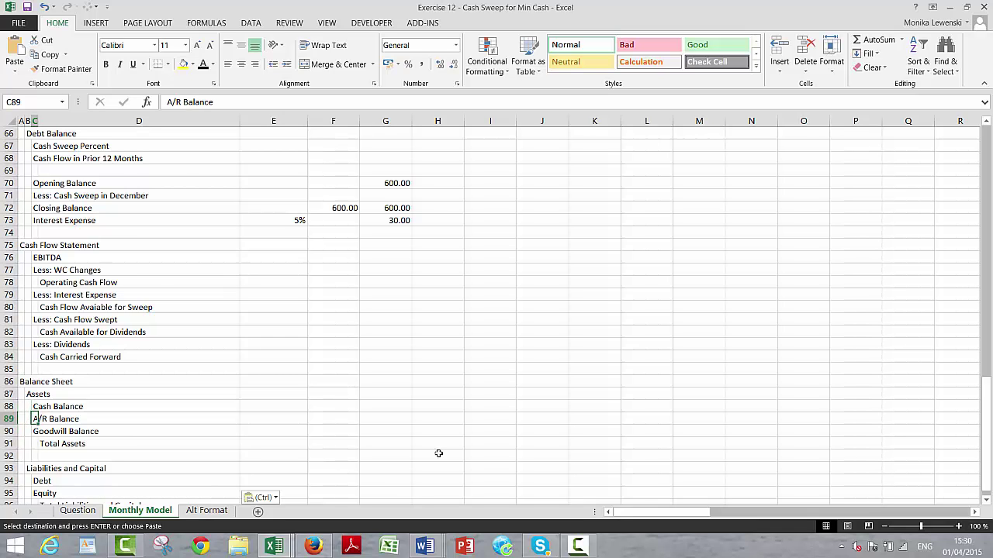
{"action": "key", "text": "Down"}
{"action": "key", "text": "Up"}
{"action": "key", "text": "Down"}
{"action": "key", "text": "Down"}
{"action": "key", "text": "Down"}
{"action": "key", "text": "Down"}
{"action": "key", "text": "Down"}
{"action": "key", "text": "Down"}
{"action": "key", "text": "Up"}
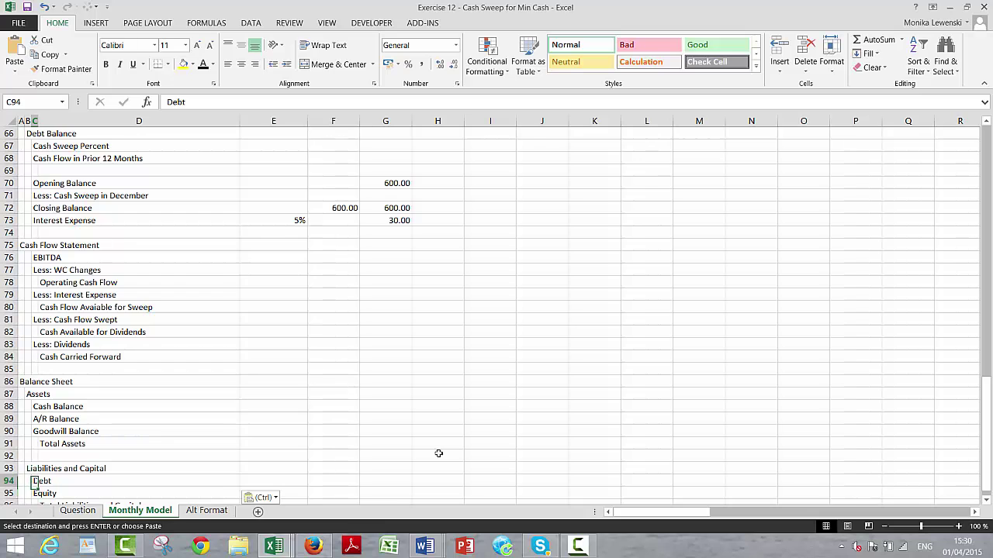
{"action": "key", "text": "Up"}
{"action": "key", "text": "Up"}
{"action": "key", "text": "Up"}
{"action": "key", "text": "Up"}
{"action": "key", "text": "Up"}
{"action": "key", "text": "Up"}
{"action": "key", "text": "Up"}
{"action": "key", "text": "Up"}
{"action": "key", "text": "Up"}
{"action": "key", "text": "Up"}
{"action": "key", "text": "Up"}
{"action": "key", "text": "Up"}
{"action": "key", "text": "Up"}
{"action": "key", "text": "Up"}
{"action": "key", "text": "Up"}
{"action": "key", "text": "Up"}
{"action": "key", "text": "Up"}
{"action": "key", "text": "Up"}
{"action": "key", "text": "Up"}
{"action": "key", "text": "Up"}
{"action": "key", "text": "Up"}
{"action": "key", "text": "Up"}
{"action": "key", "text": "Up"}
{"action": "key", "text": "Up"}
{"action": "key", "text": "Up"}
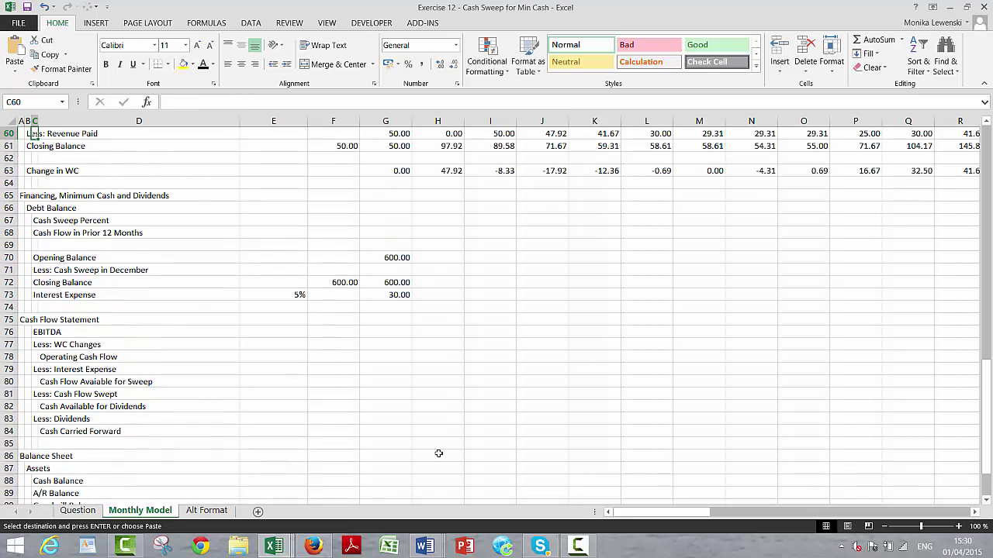
Insert seven blank rows above the Cash Flow Statement heading, starting at row 75.
{"action": "key", "text": "Down"}
{"action": "key", "text": "Down"}
{"action": "key", "text": "Down"}
{"action": "key", "text": "Down"}
{"action": "key", "text": "Down"}
{"action": "key", "text": "Down"}
{"action": "key", "text": "Down"}
{"action": "key", "text": "Down"}
{"action": "key", "text": "Down"}
{"action": "key", "text": "Down"}
{"action": "key", "text": "Down"}
{"action": "key", "text": "Down"}
{"action": "key", "text": "Down"}
{"action": "key", "text": "Down"}
{"action": "key", "text": "Down"}
{"action": "key", "text": "Down"}
{"action": "key", "text": "Down"}
{"action": "key", "text": "Down"}
{"action": "key", "text": "Down"}
{"action": "key", "text": "Left"}
{"action": "key", "text": "Left"}
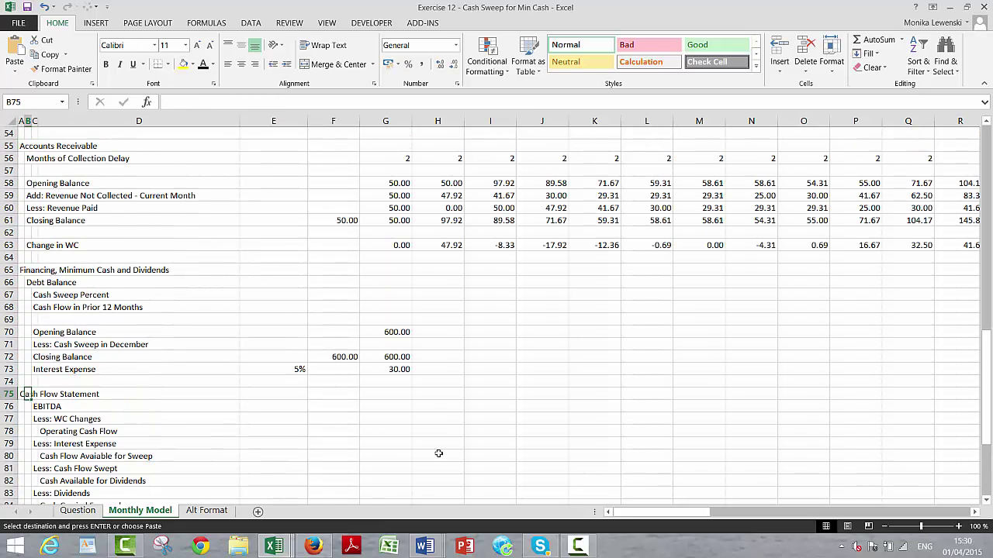
{"action": "key", "text": "shift+space"}
{"action": "key", "text": "shift+Down"}
{"action": "key", "text": "shift+Down"}
{"action": "key", "text": "shift+Down"}
{"action": "key", "text": "shift+Down"}
{"action": "key", "text": "shift+Down"}
{"action": "key", "text": "shift+Down"}
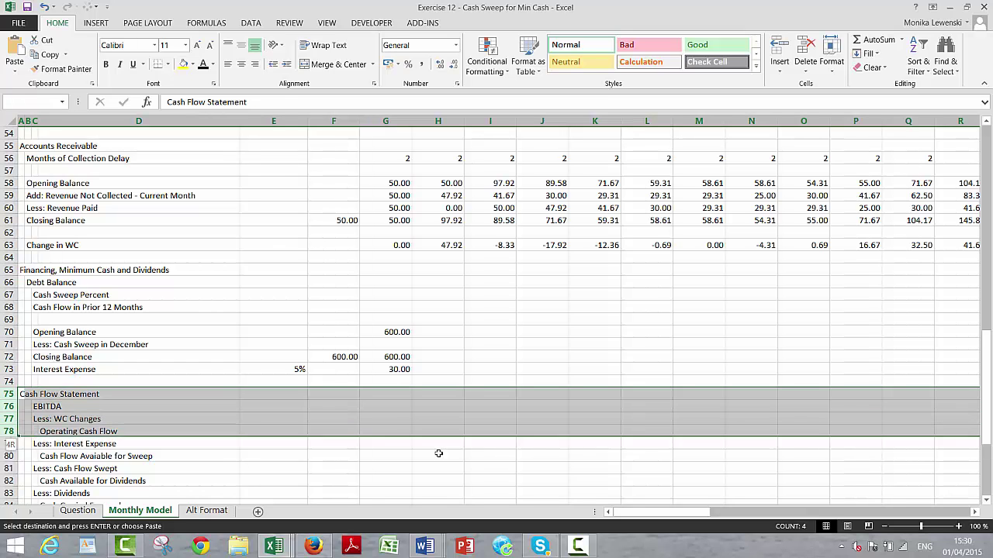
{"action": "key", "text": "Escape"}
{"action": "key", "text": "ctrl+shift+plus"}
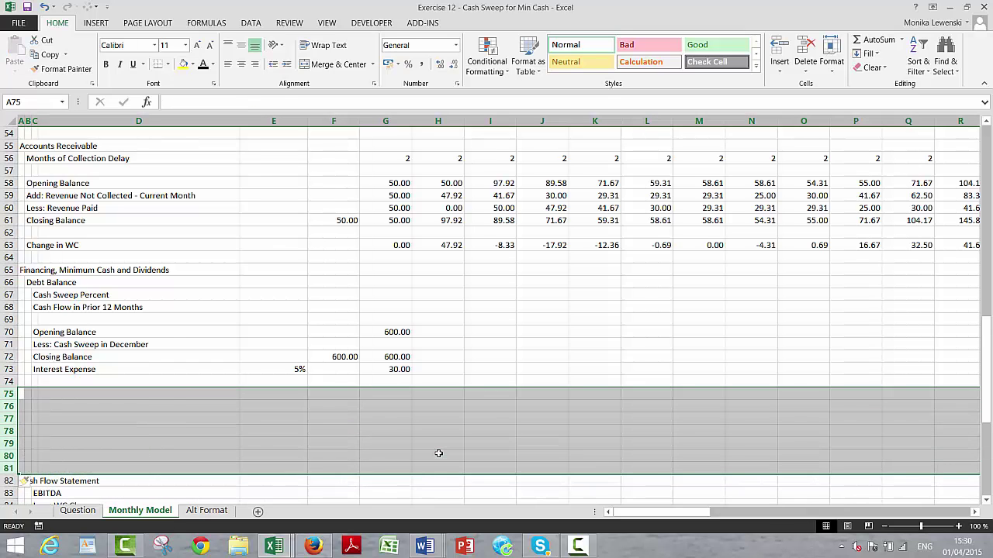
Enter the heading "Cash Balance" in B75 and the label "Opening Cash Balance" in C78.
{"action": "key", "text": "Right"}
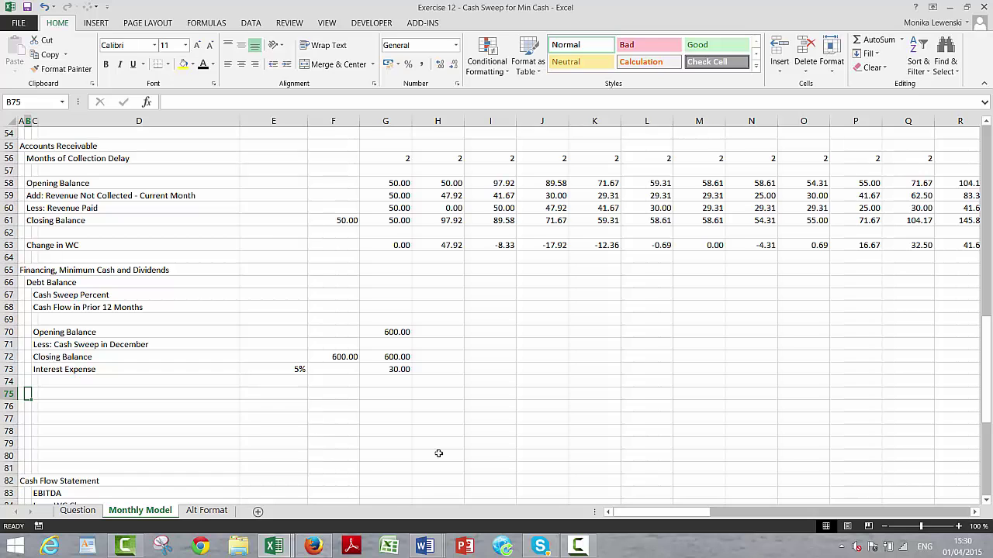
{"action": "type", "text": "Cash Balance"}
{"action": "key", "text": "Return"}
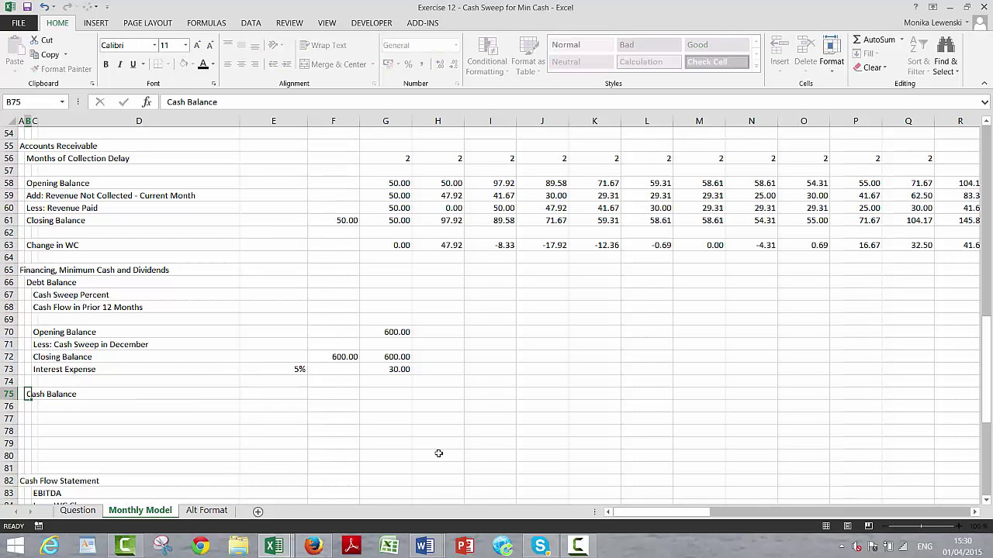
{"action": "key", "text": "Right"}
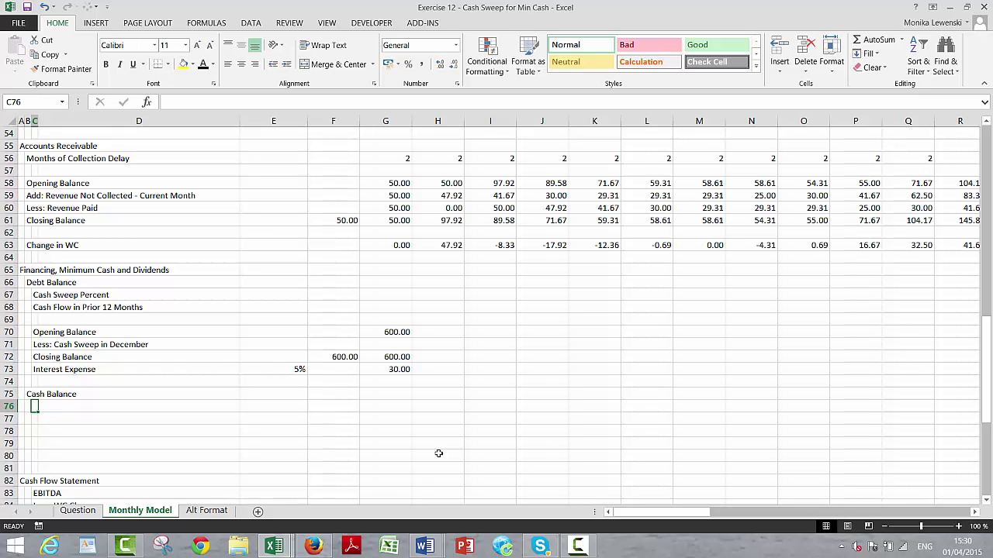
{"action": "key", "text": "Down"}
{"action": "key", "text": "Down"}
{"action": "type", "text": "Ope"}
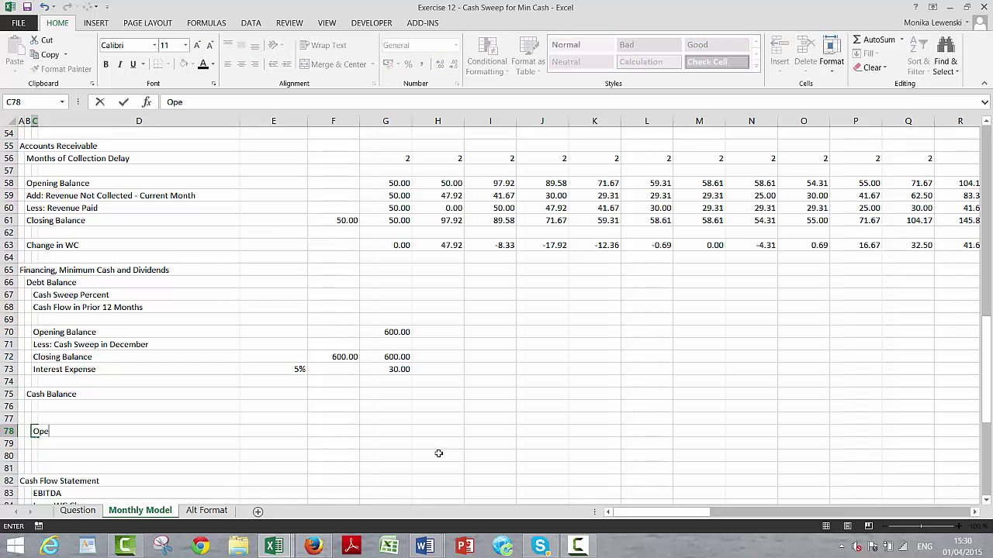
{"action": "type", "text": "ning Cash Balance"}
{"action": "key", "text": "Return"}
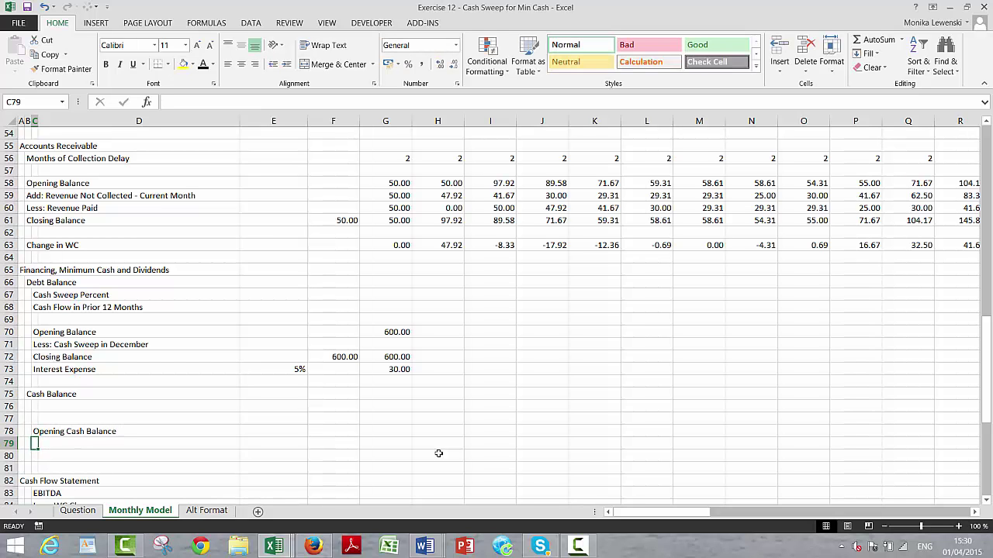
Add the labels "Add: Cash Carried Forward" in C79 and "Closing Balance" in C80.
{"action": "type", "text": "Add: "}
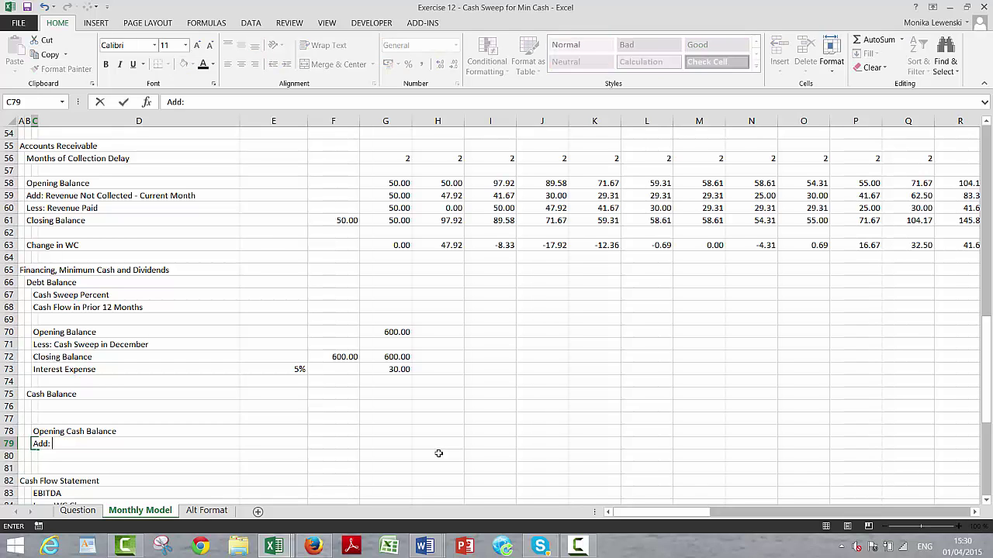
{"action": "type", "text": "Cash Carried Forw"}
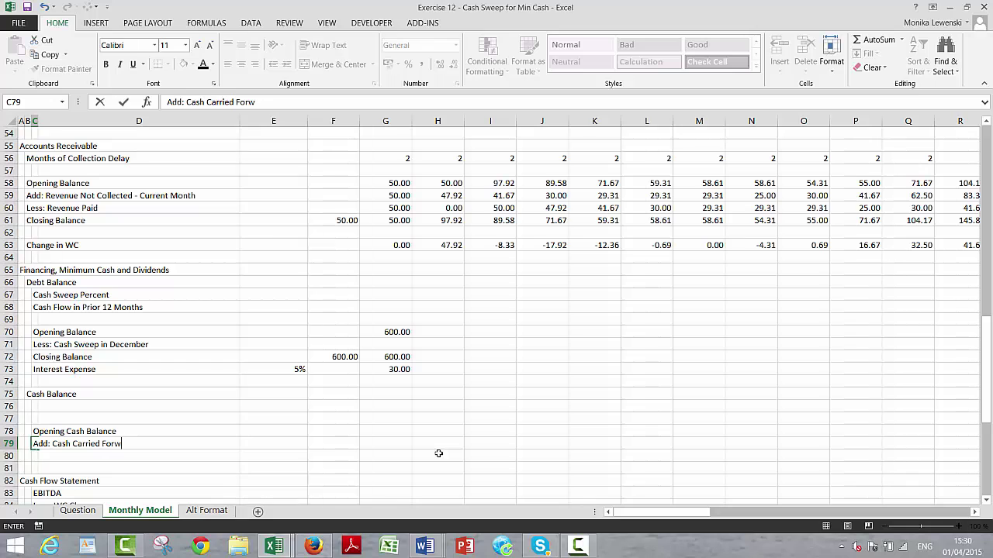
{"action": "type", "text": "ard"}
{"action": "key", "text": "Return"}
{"action": "type", "text": "C"}
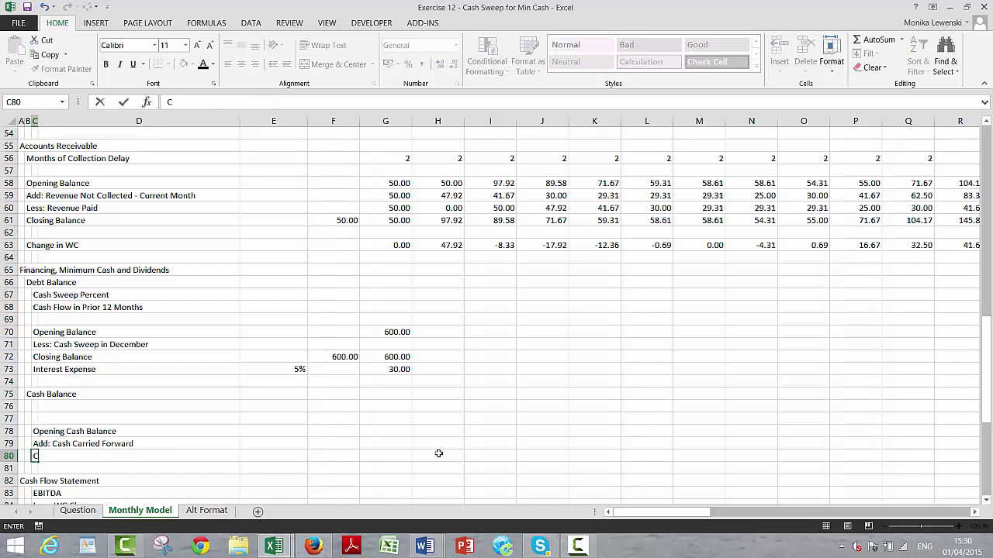
{"action": "type", "text": "losing Balance"}
{"action": "key", "text": "Return"}
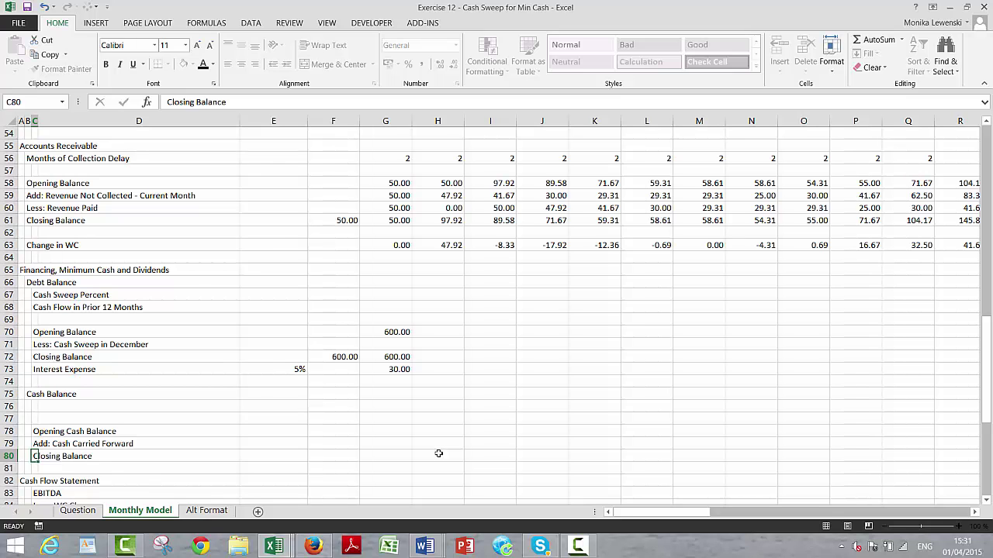
Delete the two empty rows between the Cash Balance heading and the Opening Cash Balance line.
{"action": "key", "text": "Up"}
{"action": "key", "text": "Up"}
{"action": "key", "text": "Up"}
{"action": "key", "text": "Up"}
{"action": "key", "text": "Left"}
{"action": "key", "text": "Left"}
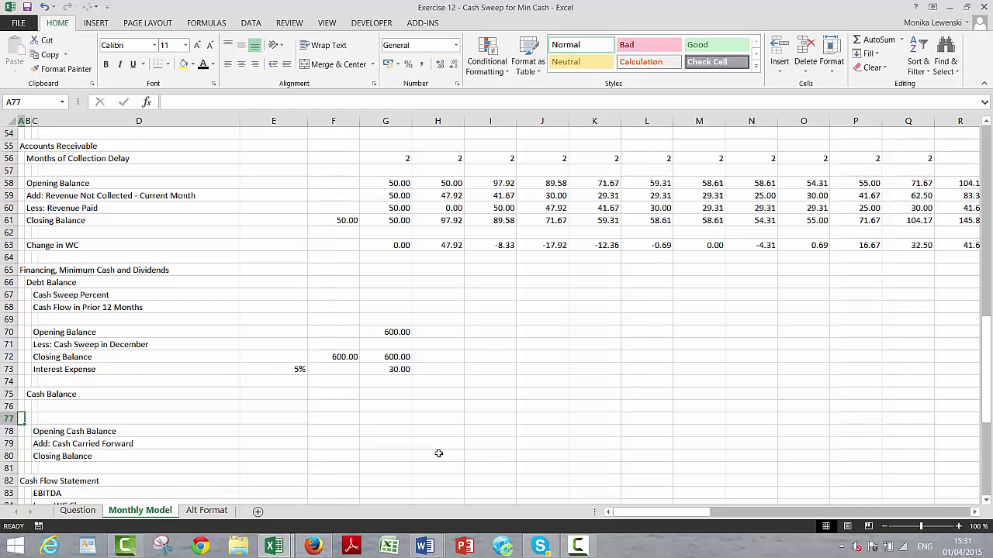
{"action": "key", "text": "shift+space"}
{"action": "key", "text": "ctrl+minus"}
{"action": "key", "text": "Up"}
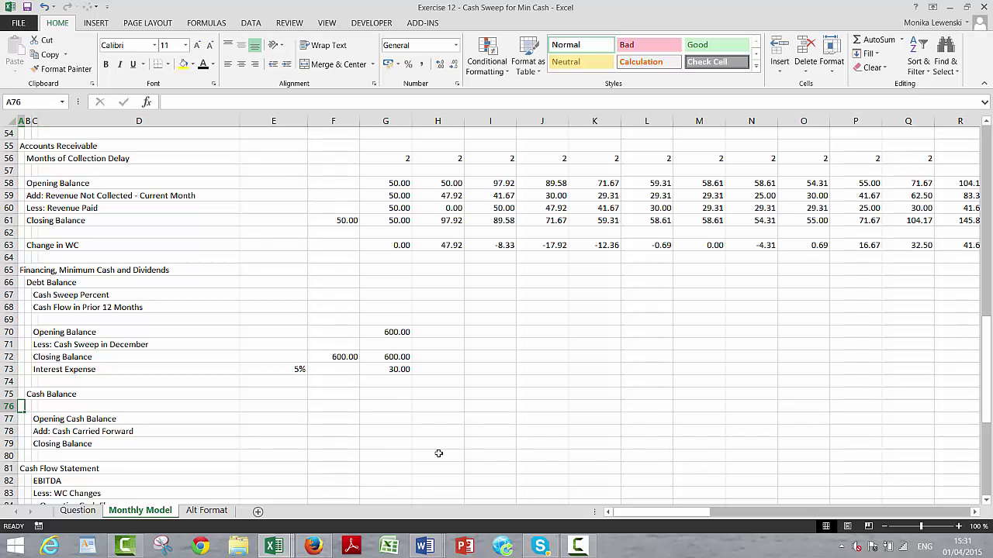
{"action": "key", "text": "shift+space"}
{"action": "key", "text": "ctrl+minus"}
Link the Cash Balance section's closing balance in F78 to the 2014 balance sheet cash with =F4.
{"action": "key", "text": "Down"}
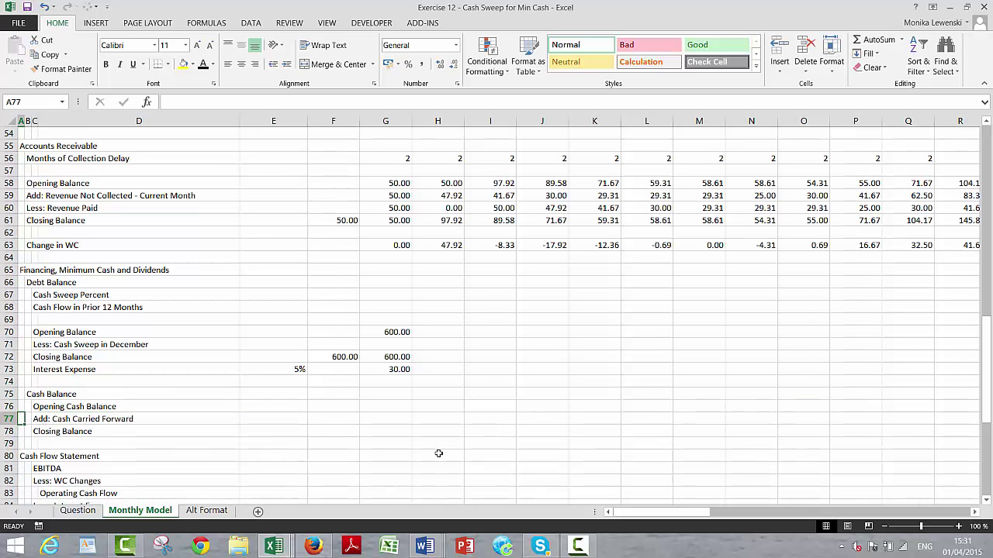
{"action": "key", "text": "Right"}
{"action": "key", "text": "Right"}
{"action": "key", "text": "Right"}
{"action": "key", "text": "Right"}
{"action": "key", "text": "Right"}
{"action": "key", "text": "Down"}
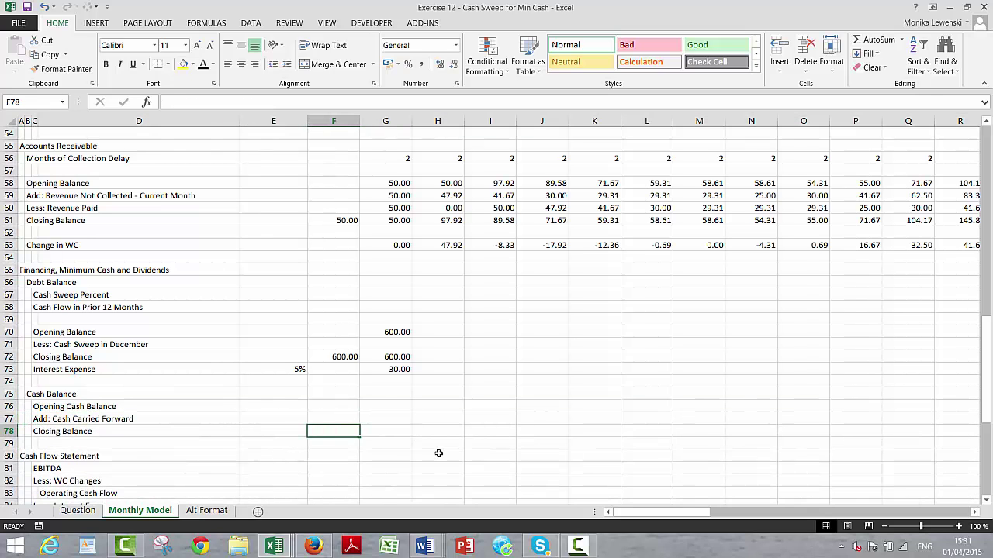
{"action": "type", "text": "="}
{"action": "key", "text": "Up"}
{"action": "key", "text": "Up"}
{"action": "key", "text": "Up"}
{"action": "key", "text": "Up"}
{"action": "key", "text": "Up"}
{"action": "key", "text": "Up"}
{"action": "key", "text": "Up"}
{"action": "key", "text": "Up"}
{"action": "key", "text": "Up"}
{"action": "key", "text": "Up"}
{"action": "key", "text": "Up"}
{"action": "key", "text": "Up"}
{"action": "key", "text": "Up"}
{"action": "key", "text": "Up"}
{"action": "key", "text": "Up"}
{"action": "key", "text": "Up"}
{"action": "key", "text": "Up"}
{"action": "key", "text": "Up"}
{"action": "key", "text": "Up"}
{"action": "key", "text": "Up"}
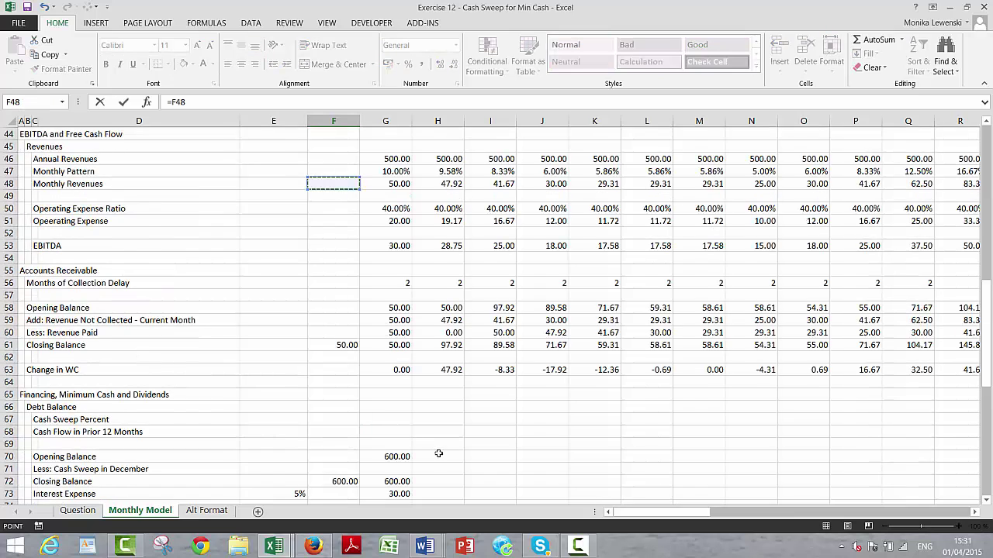
{"action": "key", "text": "Up"}
{"action": "key", "text": "Up"}
{"action": "key", "text": "Up"}
{"action": "key", "text": "Up"}
{"action": "key", "text": "Up"}
{"action": "key", "text": "Up"}
{"action": "key", "text": "Up"}
{"action": "key", "text": "Up"}
{"action": "key", "text": "Up"}
{"action": "key", "text": "Up"}
{"action": "key", "text": "Up"}
{"action": "key", "text": "Up"}
{"action": "key", "text": "Up"}
{"action": "key", "text": "Up"}
{"action": "key", "text": "Up"}
{"action": "key", "text": "Up"}
{"action": "key", "text": "Up"}
{"action": "key", "text": "Up"}
{"action": "key", "text": "Up"}
{"action": "key", "text": "Up"}
{"action": "key", "text": "Up"}
{"action": "key", "text": "Up"}
{"action": "key", "text": "Up"}
{"action": "key", "text": "Up"}
{"action": "key", "text": "Up"}
{"action": "key", "text": "Up"}
{"action": "key", "text": "Up"}
{"action": "key", "text": "Up"}
{"action": "key", "text": "Up"}
{"action": "key", "text": "Up"}
{"action": "key", "text": "Up"}
{"action": "key", "text": "Up"}
{"action": "key", "text": "Up"}
{"action": "key", "text": "Up"}
{"action": "key", "text": "Up"}
{"action": "key", "text": "Up"}
{"action": "key", "text": "Up"}
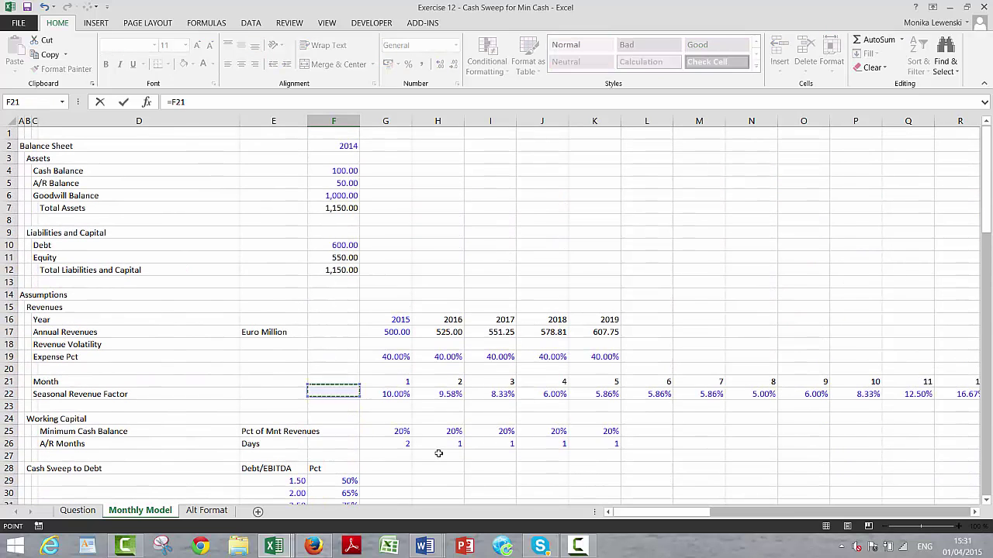
{"action": "key", "text": "Return"}
Set the first month's Opening Cash Balance in G76 equal to the prior closing balance in F78.
{"action": "key", "text": "Up"}
{"action": "key", "text": "Up"}
{"action": "key", "text": "Up"}
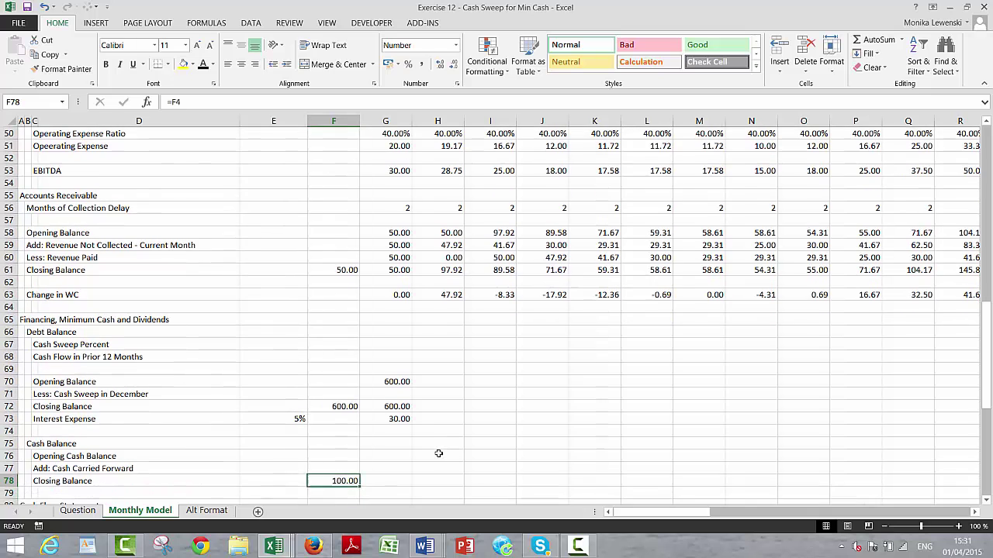
{"action": "key", "text": "Right"}
{"action": "type", "text": "="}
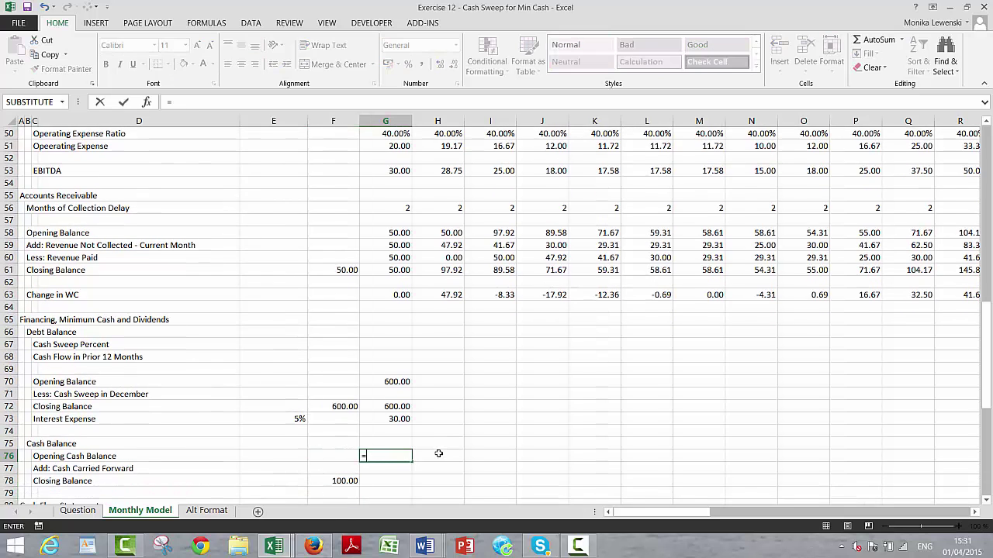
{"action": "key", "text": "Down"}
{"action": "key", "text": "Down"}
{"action": "key", "text": "Left"}
{"action": "key", "text": "Return"}
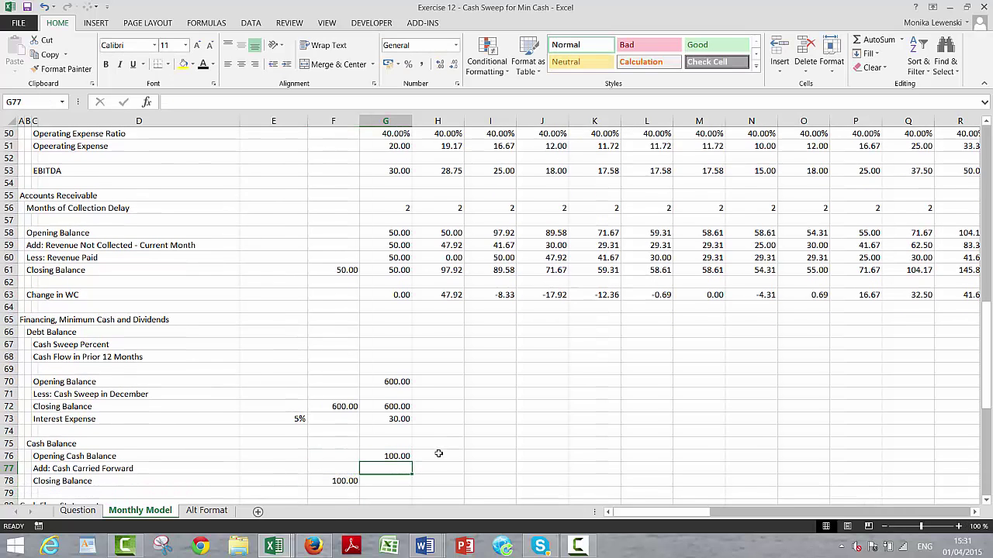
{"action": "key", "text": "Down"}
{"action": "key", "text": "Down"}
{"action": "key", "text": "Up"}
{"action": "key", "text": "Up"}
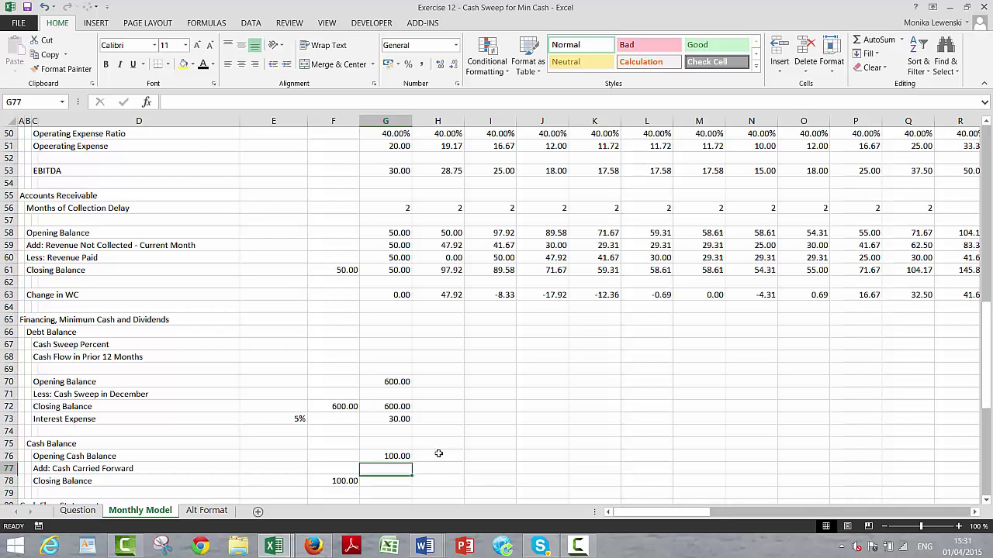
{"action": "key", "text": "Down"}
{"action": "key", "text": "Down"}
{"action": "key", "text": "Down"}
{"action": "key", "text": "Down"}
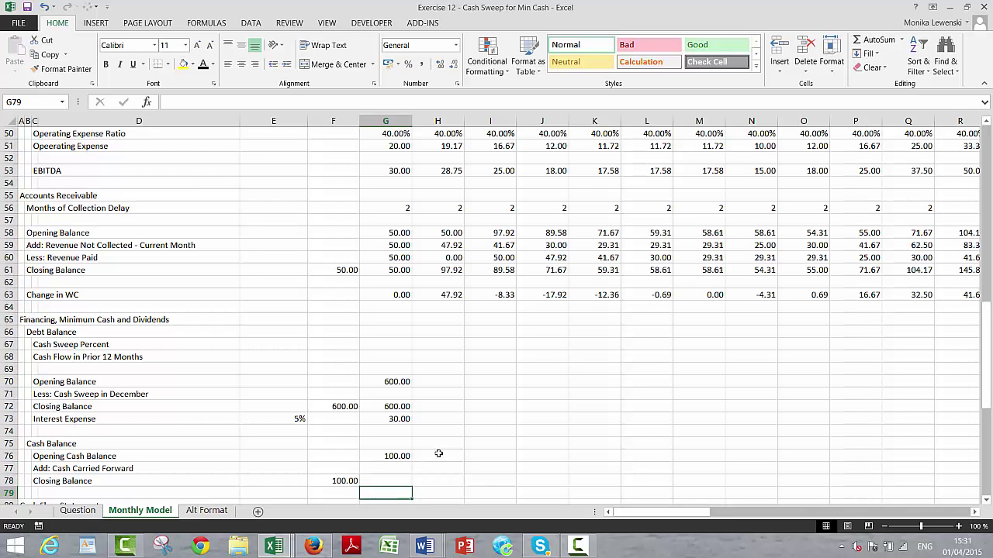
Review the line items of the Cash Flow Statement and Balance Sheet sections below the Cash Balance section.
{"action": "key", "text": "Up"}
{"action": "key", "text": "Up"}
{"action": "key", "text": "Left"}
{"action": "key", "text": "Left"}
{"action": "key", "text": "Left"}
{"action": "key", "text": "Left"}
{"action": "key", "text": "Left"}
{"action": "key", "text": "Left"}
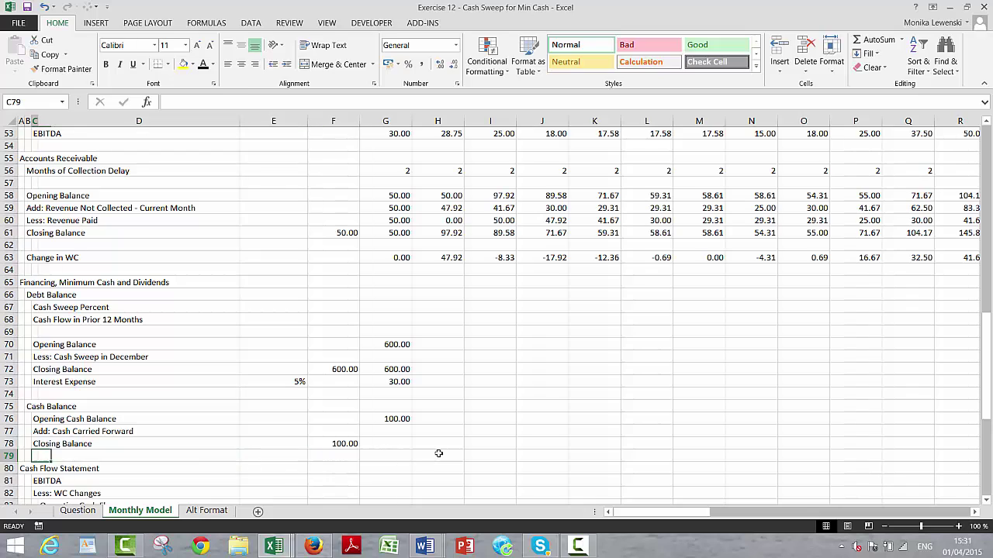
{"action": "key", "text": "Down"}
{"action": "key", "text": "Down"}
{"action": "key", "text": "Down"}
{"action": "key", "text": "Down"}
{"action": "key", "text": "Down"}
{"action": "key", "text": "Down"}
{"action": "key", "text": "Down"}
{"action": "key", "text": "Down"}
{"action": "key", "text": "Down"}
{"action": "key", "text": "Down"}
{"action": "key", "text": "Down"}
{"action": "key", "text": "Down"}
{"action": "key", "text": "Down"}
{"action": "key", "text": "Down"}
{"action": "key", "text": "Down"}
{"action": "key", "text": "Down"}
{"action": "key", "text": "Down"}
{"action": "key", "text": "Down"}
{"action": "key", "text": "Down"}
{"action": "key", "text": "Down"}
{"action": "key", "text": "Down"}
{"action": "key", "text": "Down"}
{"action": "key", "text": "Down"}
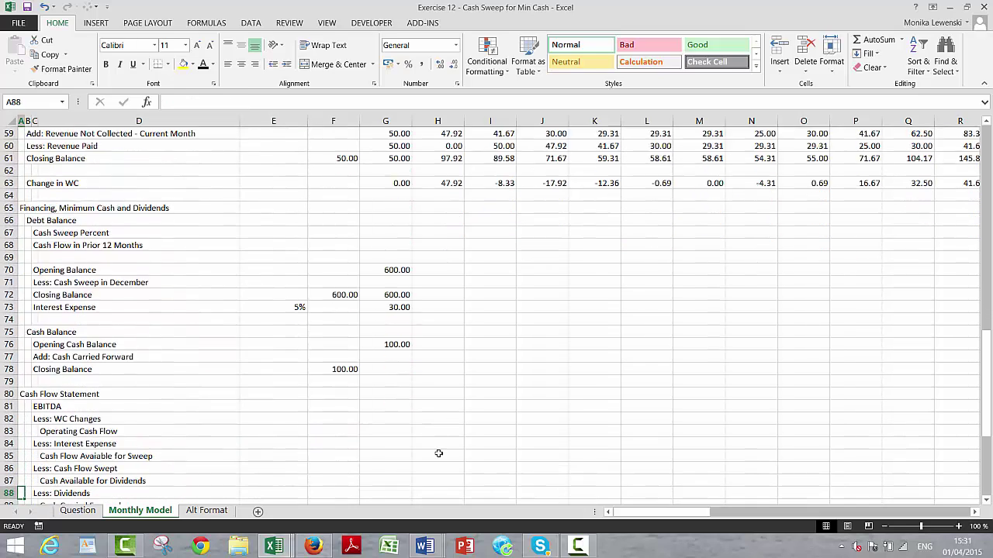
{"action": "key", "text": "Down"}
{"action": "key", "text": "Down"}
{"action": "key", "text": "Down"}
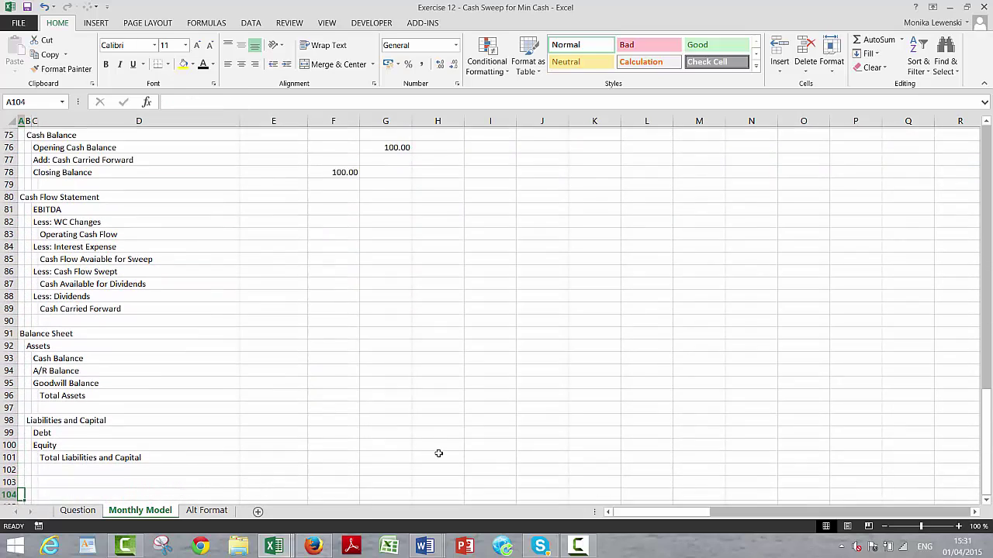
{"action": "key", "text": "Up"}
{"action": "key", "text": "Up"}
{"action": "key", "text": "Up"}
{"action": "key", "text": "Up"}
{"action": "key", "text": "Up"}
{"action": "key", "text": "Up"}
{"action": "key", "text": "Up"}
{"action": "key", "text": "Up"}
{"action": "key", "text": "Up"}
{"action": "key", "text": "Up"}
{"action": "key", "text": "Down"}
{"action": "key", "text": "Down"}
{"action": "key", "text": "Down"}
{"action": "key", "text": "Down"}
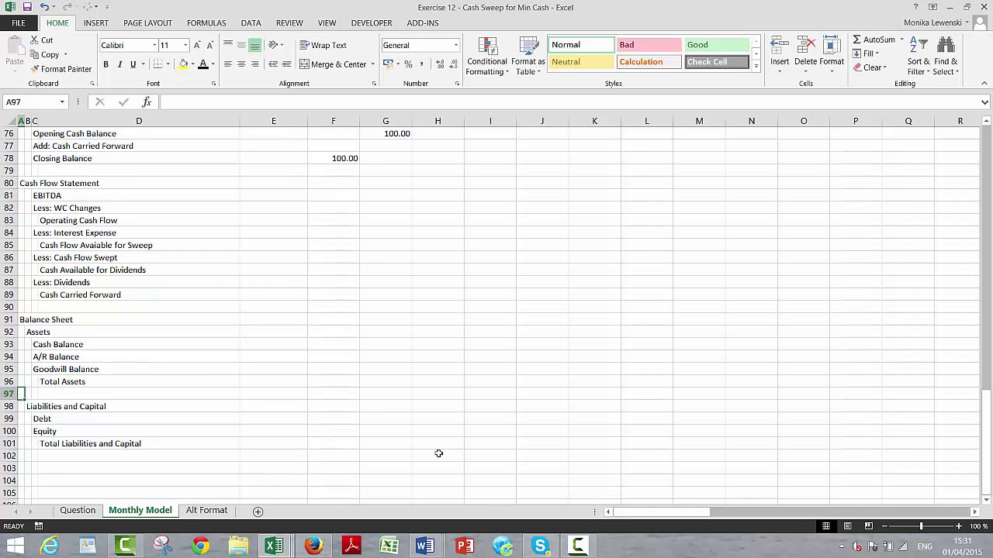
{"action": "key", "text": "Up"}
{"action": "key", "text": "Up"}
{"action": "key", "text": "Up"}
{"action": "key", "text": "Up"}
{"action": "key", "text": "Up"}
{"action": "key", "text": "Up"}
{"action": "key", "text": "Up"}
{"action": "key", "text": "Up"}
{"action": "key", "text": "Up"}
{"action": "key", "text": "Up"}
{"action": "key", "text": "Up"}
{"action": "key", "text": "Right"}
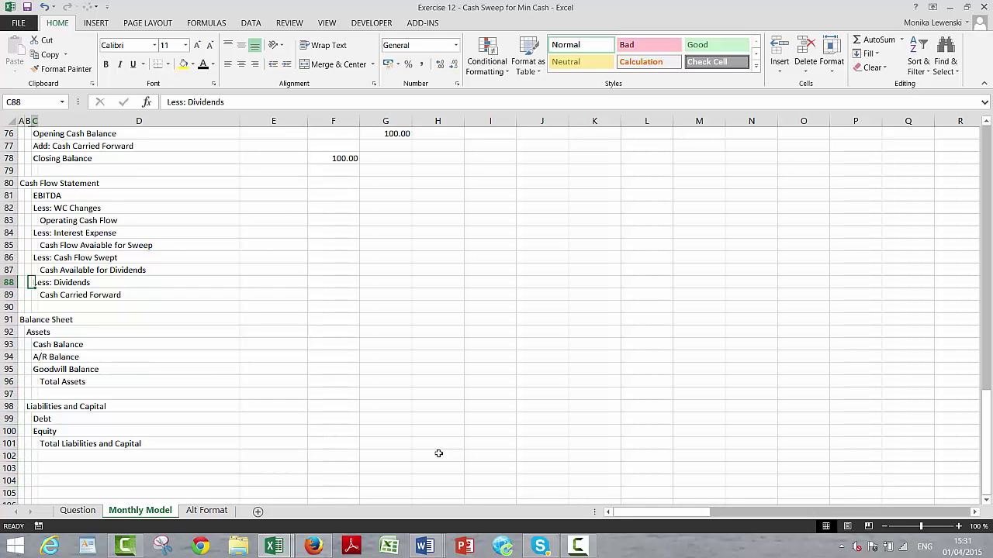
Look back over the Debt Balance and Cash Balance line items to see which balance schedule is still missing.
{"action": "key", "text": "Right"}
{"action": "key", "text": "Right"}
{"action": "key", "text": "Left"}
{"action": "key", "text": "Up"}
{"action": "key", "text": "Up"}
{"action": "key", "text": "Up"}
{"action": "key", "text": "Up"}
{"action": "key", "text": "Up"}
{"action": "key", "text": "Up"}
{"action": "key", "text": "Up"}
{"action": "key", "text": "Up"}
{"action": "key", "text": "Up"}
{"action": "key", "text": "Up"}
{"action": "key", "text": "Up"}
{"action": "key", "text": "Up"}
{"action": "key", "text": "Up"}
{"action": "key", "text": "Up"}
{"action": "key", "text": "Up"}
{"action": "key", "text": "Up"}
{"action": "key", "text": "Up"}
{"action": "key", "text": "Up"}
{"action": "key", "text": "Up"}
{"action": "key", "text": "Up"}
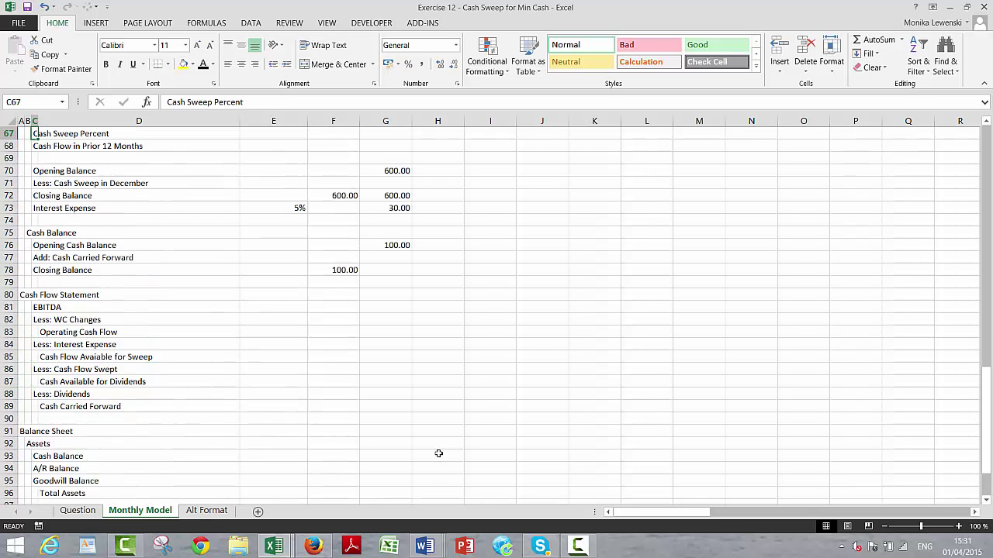
{"action": "key", "text": "Down"}
{"action": "key", "text": "Down"}
{"action": "key", "text": "Down"}
{"action": "key", "text": "Down"}
{"action": "key", "text": "Down"}
{"action": "key", "text": "Down"}
{"action": "key", "text": "Down"}
{"action": "key", "text": "Down"}
{"action": "key", "text": "Down"}
{"action": "key", "text": "Down"}
{"action": "key", "text": "Down"}
{"action": "key", "text": "Down"}
{"action": "key", "text": "Down"}
{"action": "key", "text": "Down"}
{"action": "key", "text": "Down"}
{"action": "key", "text": "Down"}
{"action": "key", "text": "Down"}
{"action": "key", "text": "Left"}
{"action": "key", "text": "Left"}
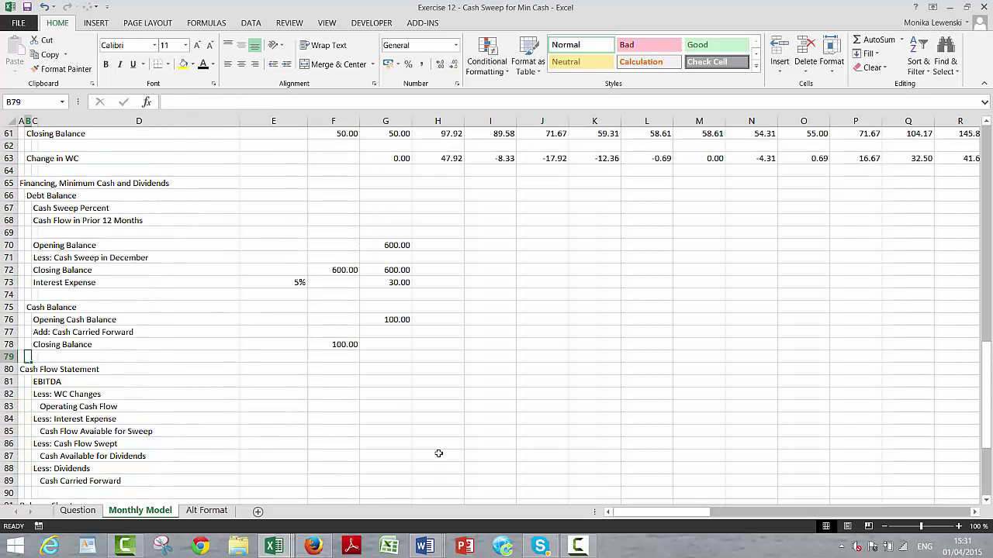
{"action": "key", "text": "Down"}
{"action": "key", "text": "shift+space"}
{"action": "key", "text": "shift+Down"}
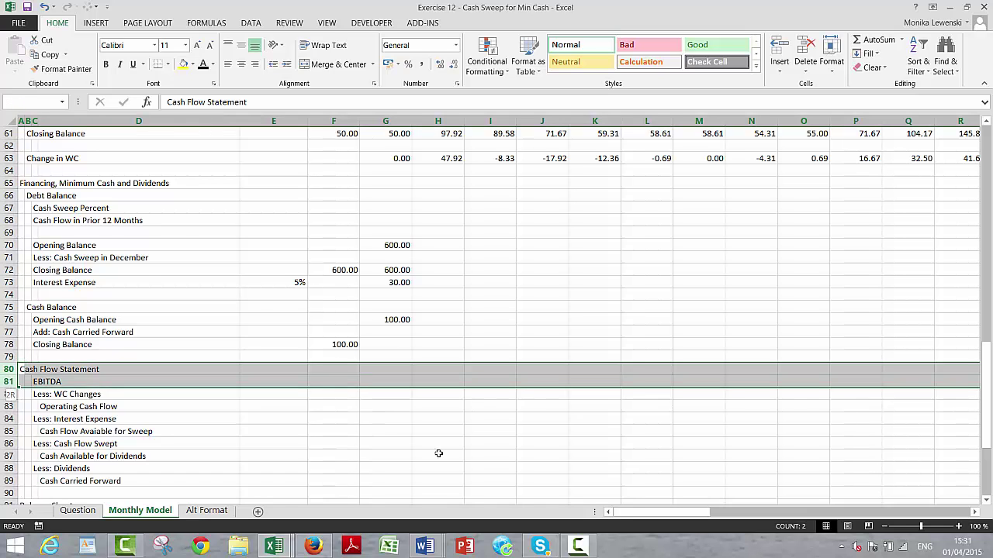
{"action": "key", "text": "shift+Down"}
{"action": "key", "text": "shift+Down"}
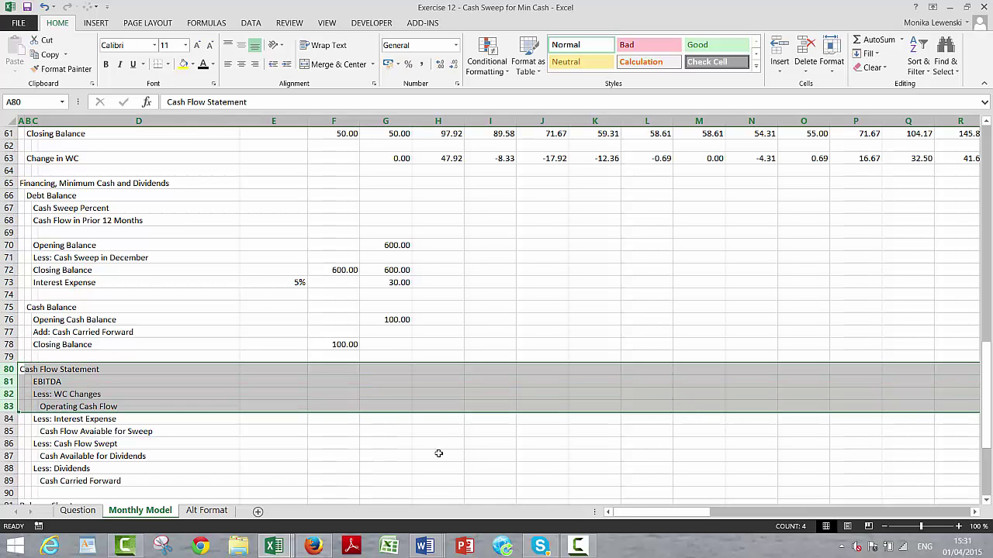
{"action": "key", "text": "shift+Down"}
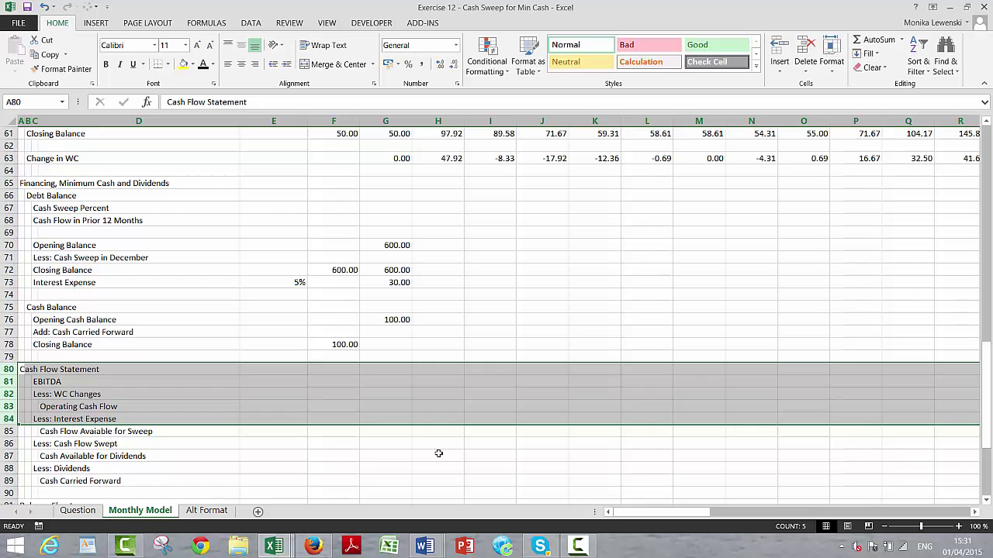
Insert five empty rows, 92 to 96, between the Balance Sheet heading and the Assets heading.
{"action": "key", "text": "Down"}
{"action": "key", "text": "Down"}
{"action": "key", "text": "Down"}
{"action": "key", "text": "Down"}
{"action": "key", "text": "Down"}
{"action": "key", "text": "Down"}
{"action": "key", "text": "Down"}
{"action": "key", "text": "Down"}
{"action": "key", "text": "Down"}
{"action": "key", "text": "Down"}
{"action": "key", "text": "Down"}
{"action": "key", "text": "Down"}
{"action": "key", "text": "Down"}
{"action": "key", "text": "Down"}
{"action": "key", "text": "Down"}
{"action": "key", "text": "Down"}
{"action": "key", "text": "Down"}
{"action": "key", "text": "Down"}
{"action": "key", "text": "Down"}
{"action": "key", "text": "Down"}
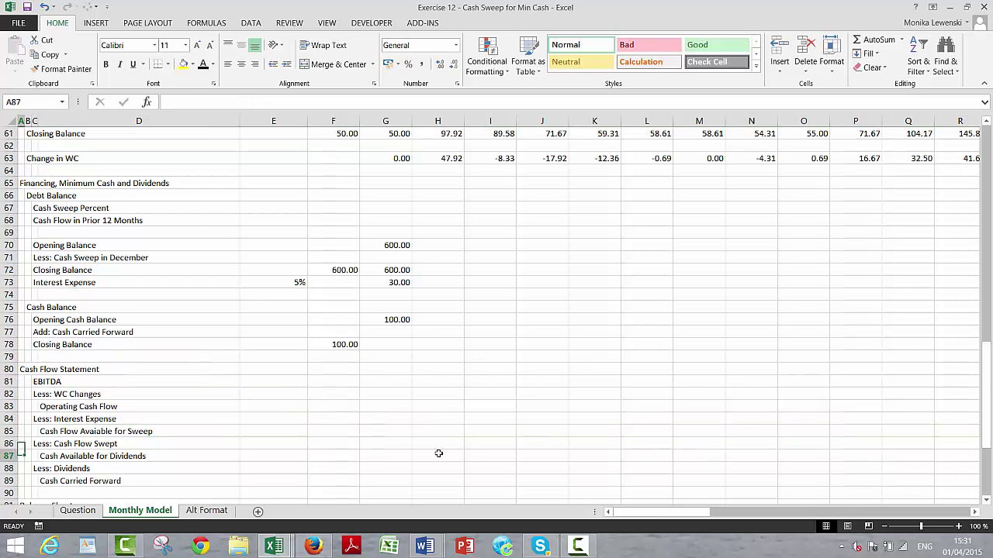
{"action": "key", "text": "Up"}
{"action": "key", "text": "Up"}
{"action": "key", "text": "Up"}
{"action": "key", "text": "Up"}
{"action": "key", "text": "Up"}
{"action": "key", "text": "Up"}
{"action": "key", "text": "Up"}
{"action": "key", "text": "Up"}
{"action": "key", "text": "Up"}
{"action": "key", "text": "Up"}
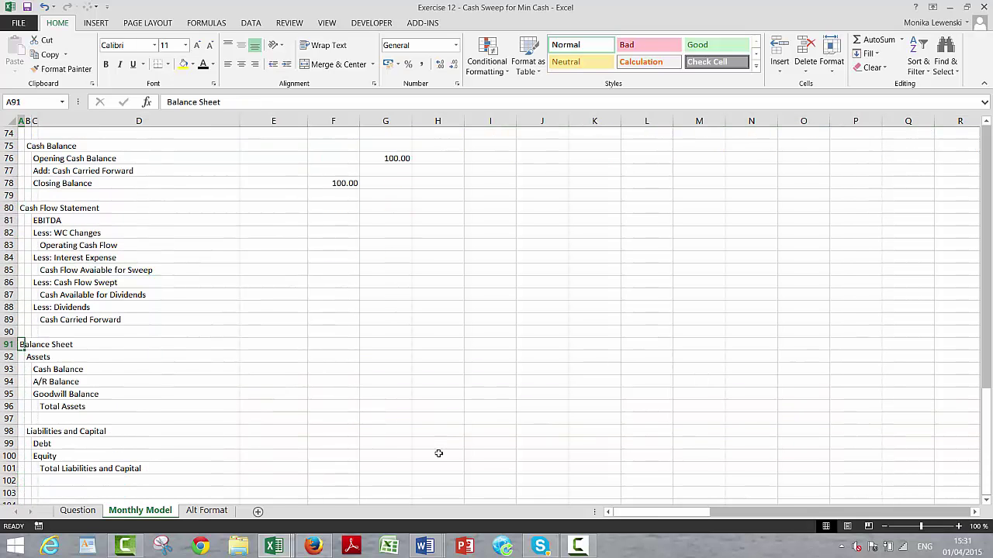
{"action": "key", "text": "shift+space"}
{"action": "key", "text": "shift+Down"}
{"action": "key", "text": "shift+Down"}
{"action": "key", "text": "shift+Down"}
{"action": "key", "text": "shift+Down"}
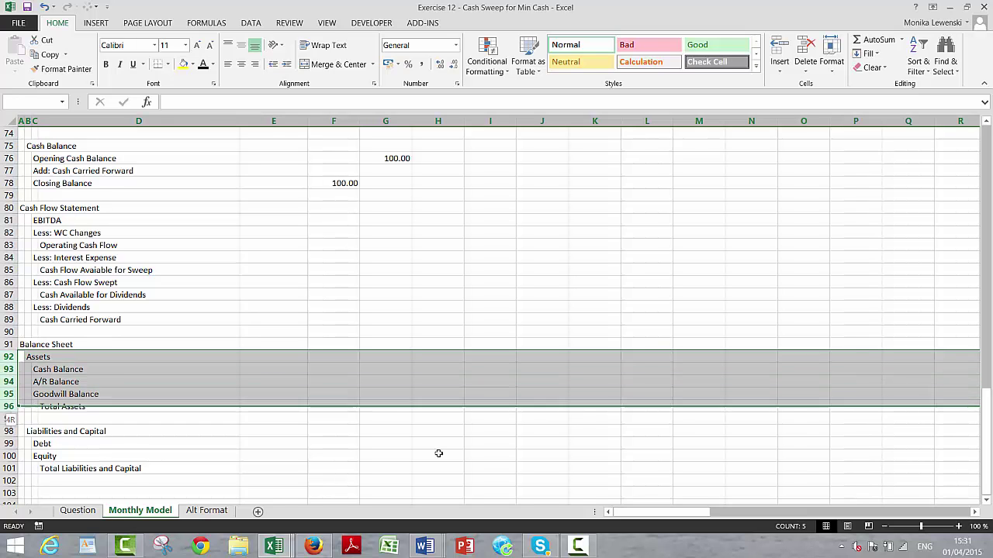
{"action": "key", "text": "ctrl+shift+plus"}
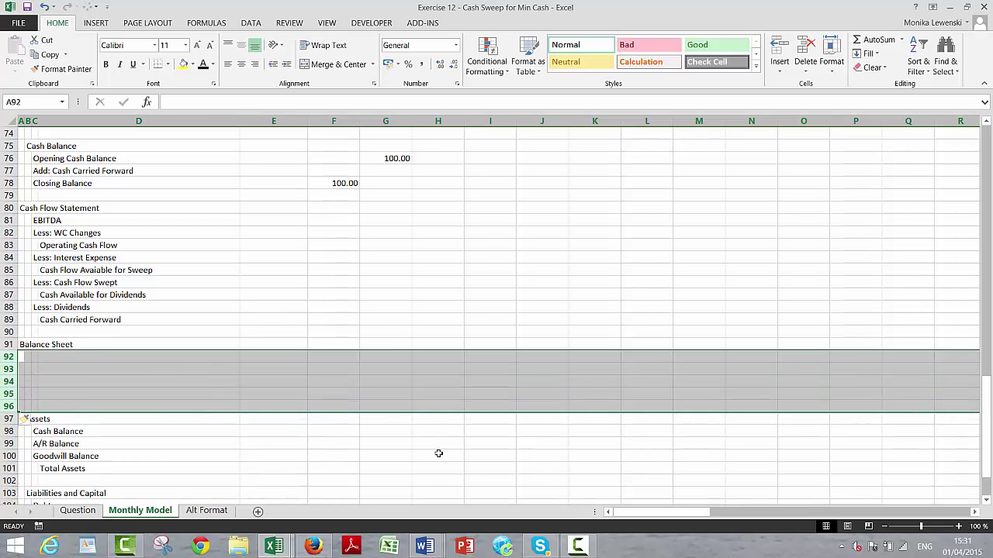
Add the heading "Equity Balance" in B92 and the label "Opening Balance" in C93.
{"action": "key", "text": "Right"}
{"action": "type", "text": "Equi"}
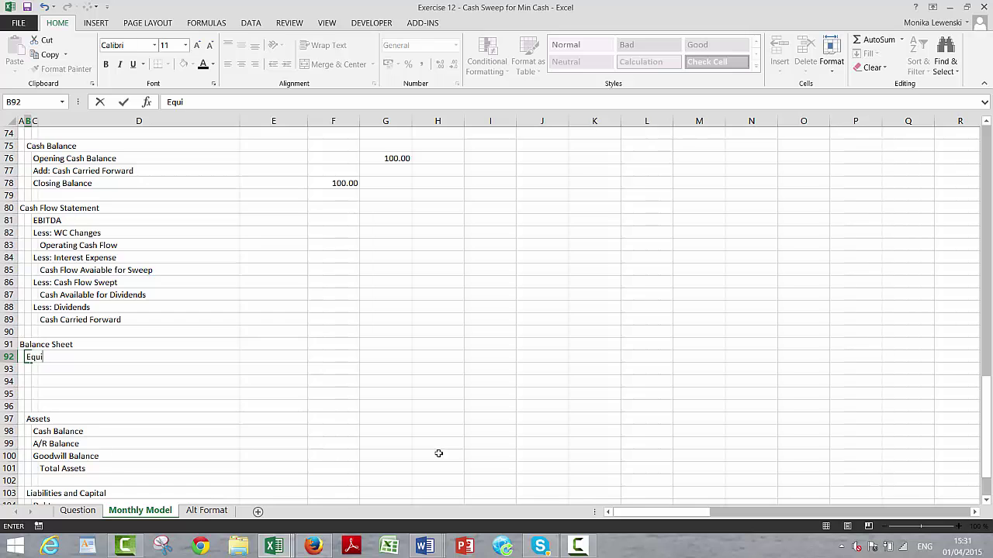
{"action": "type", "text": "ty Balance"}
{"action": "key", "text": "Return"}
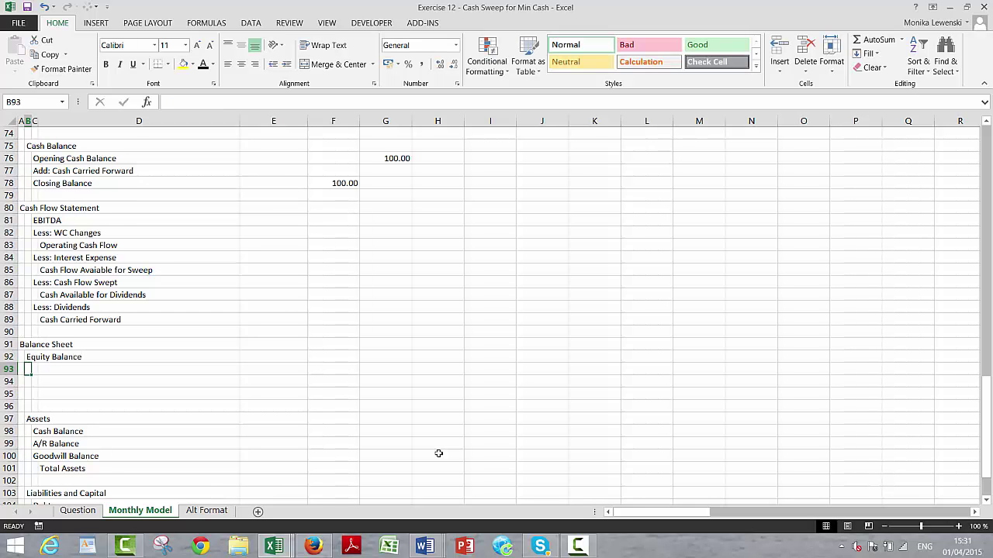
{"action": "key", "text": "Right"}
{"action": "type", "text": "Opening Ba"}
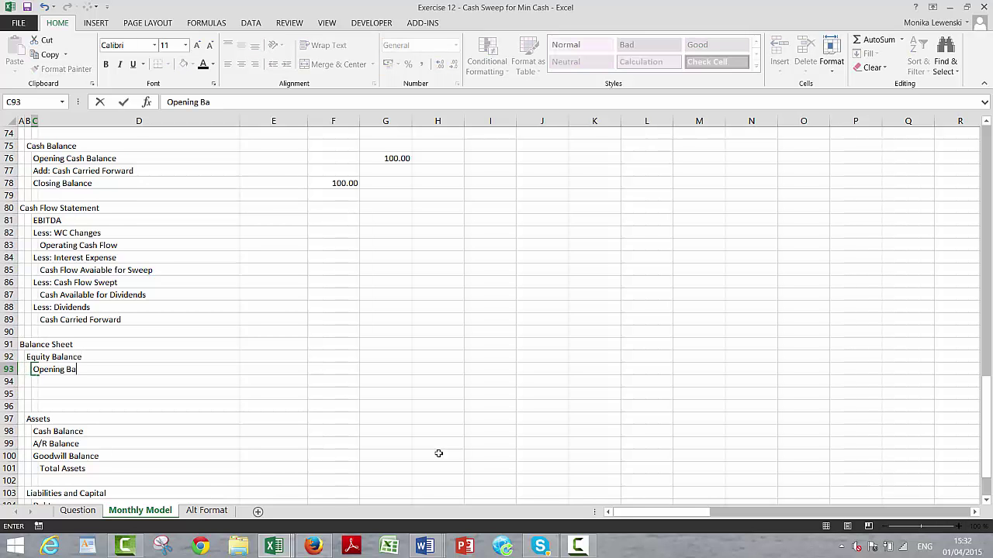
{"action": "type", "text": "lance"}
{"action": "key", "text": "Return"}
Add the labels "Add: Income (EBITDA - Interest)" in C94 and "Less: Dividends" in C95.
{"action": "type", "text": "Add:"}
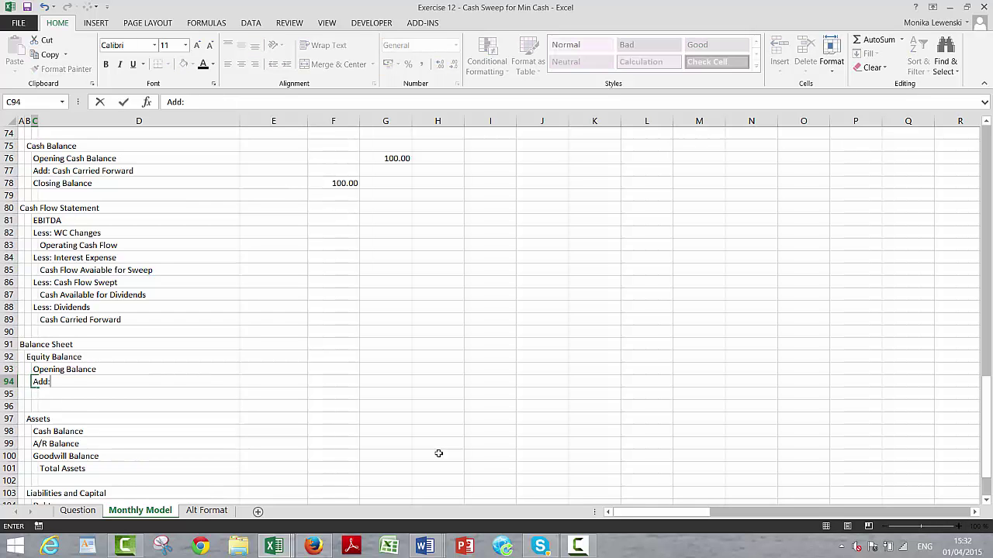
{"action": "type", "text": " Income (EBITDA - Interest"}
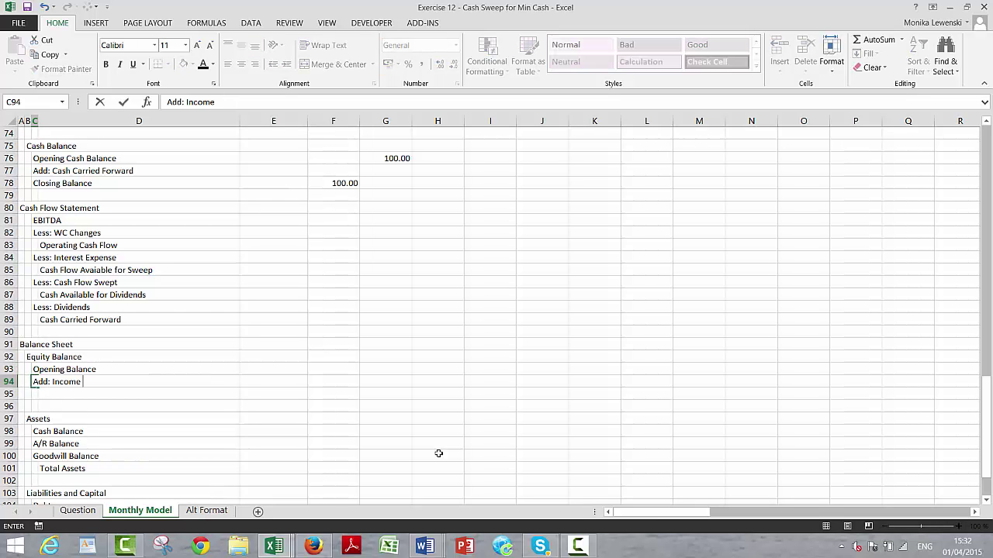
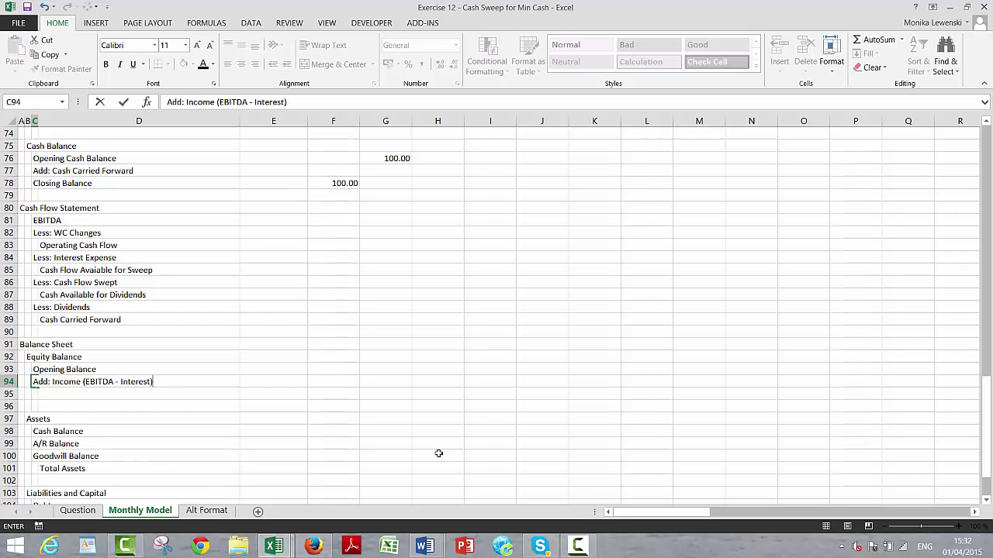
{"action": "key", "text": "Return"}
{"action": "type", "text": "Less: D"}
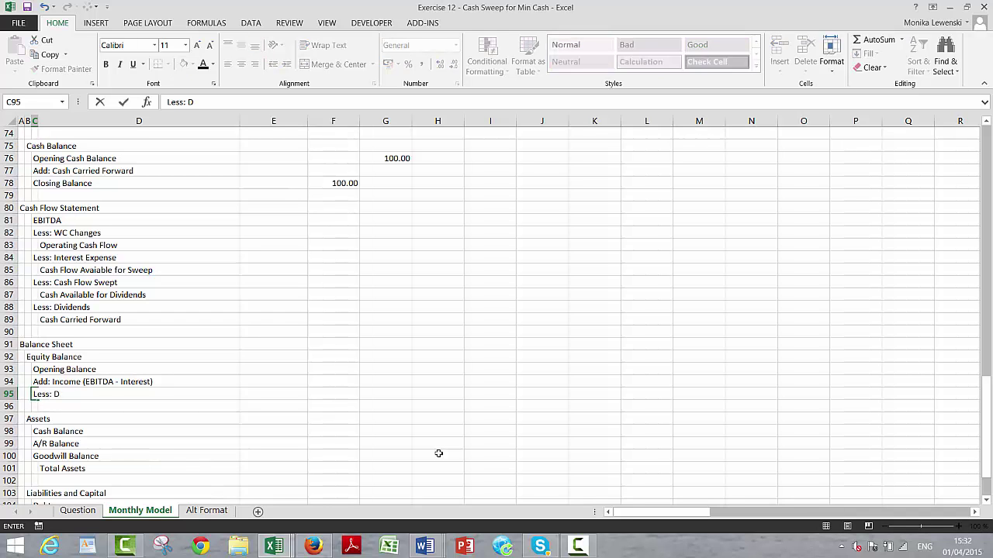
{"action": "type", "text": "ividends"}
{"action": "key", "text": "Return"}
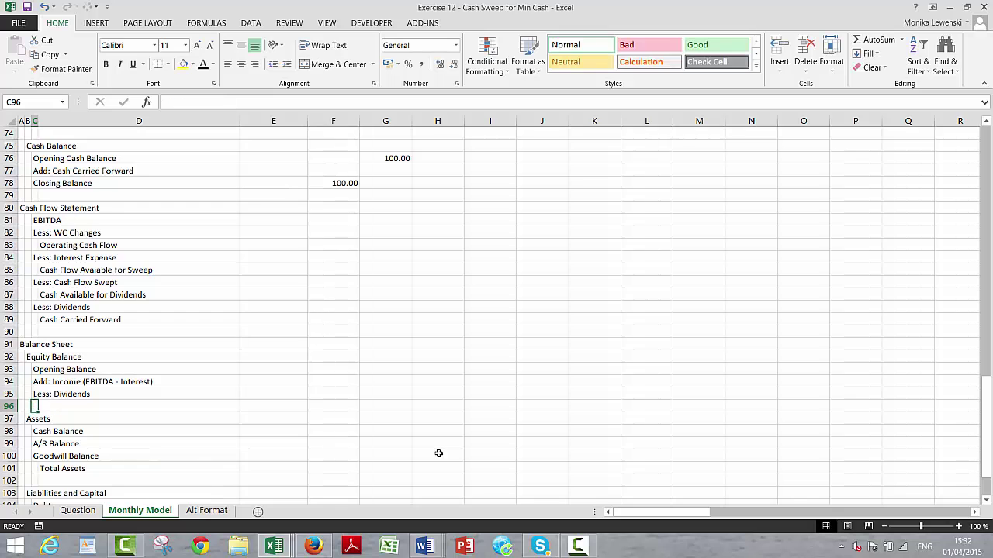
Insert another row at 96 above the Assets heading and add the label "Closing Balance" in C96.
{"action": "key", "text": "Up"}
{"action": "key", "text": "Down"}
{"action": "key", "text": "shift+space"}
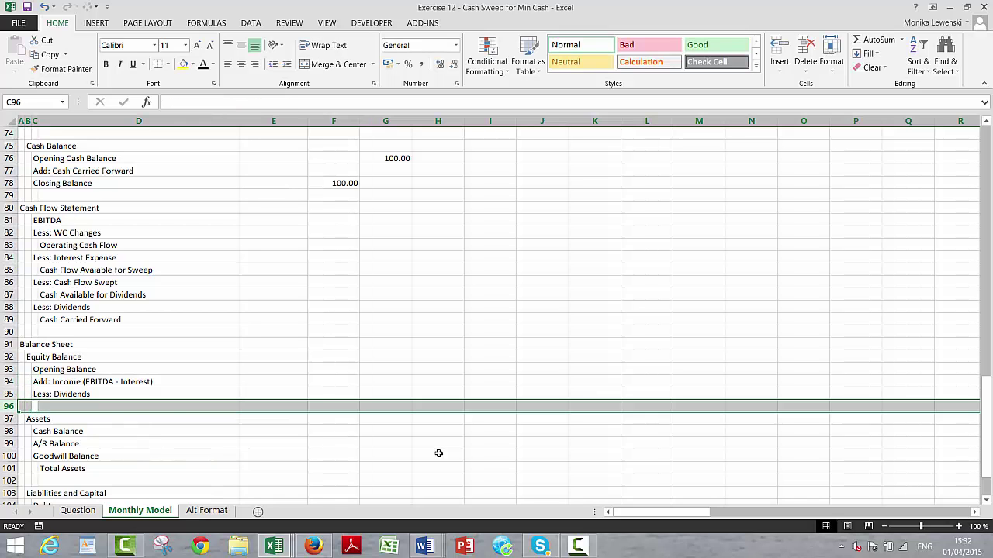
{"action": "key", "text": "ctrl+shift+plus"}
{"action": "key", "text": "Right"}
{"action": "key", "text": "Left"}
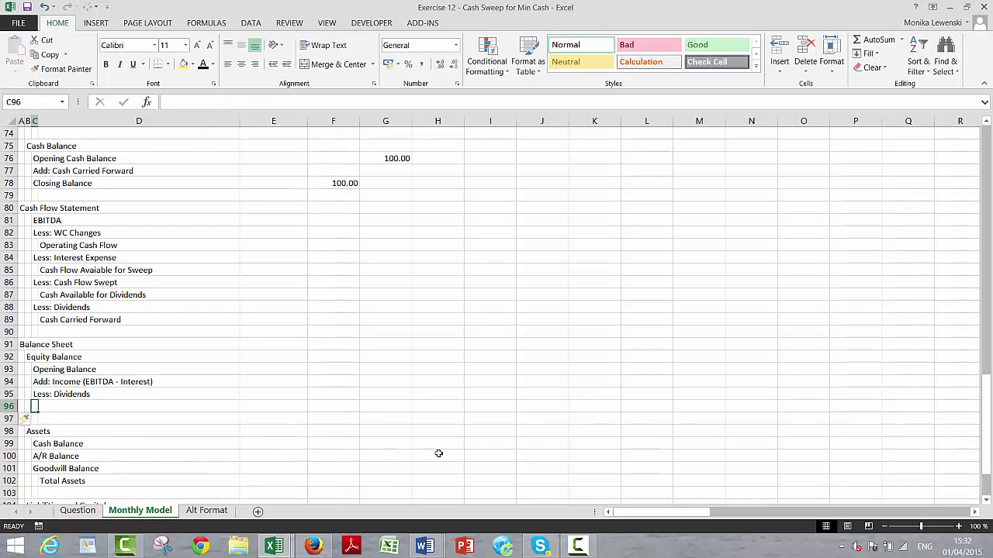
{"action": "type", "text": "clo"}
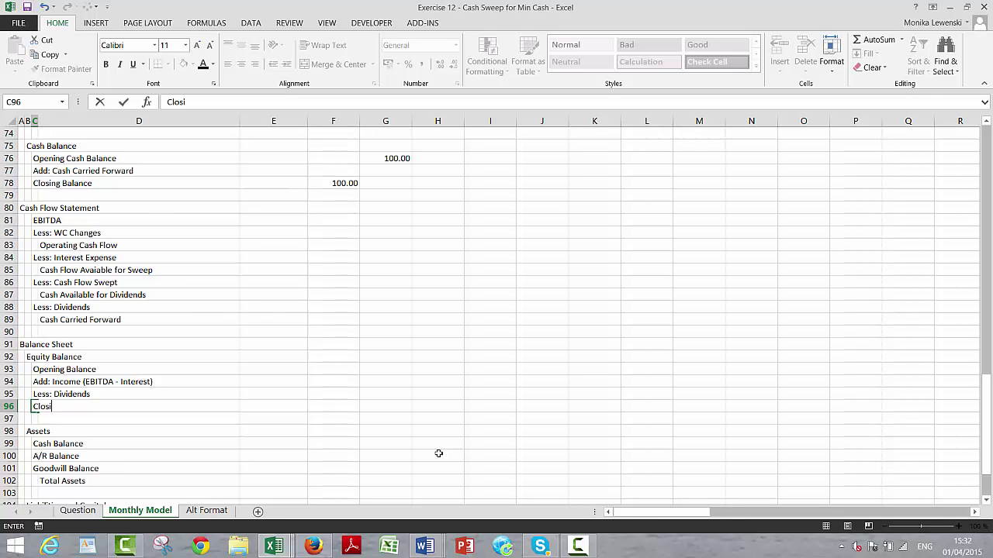
{"action": "type", "text": "sing Balance"}
{"action": "key", "text": "Return"}
Review the line items from the Balance Sheet's liabilities back up to the financing section to find which calculation is missing.
{"action": "key", "text": "Down"}
{"action": "key", "text": "Down"}
{"action": "key", "text": "Down"}
{"action": "key", "text": "Down"}
{"action": "key", "text": "Down"}
{"action": "key", "text": "Down"}
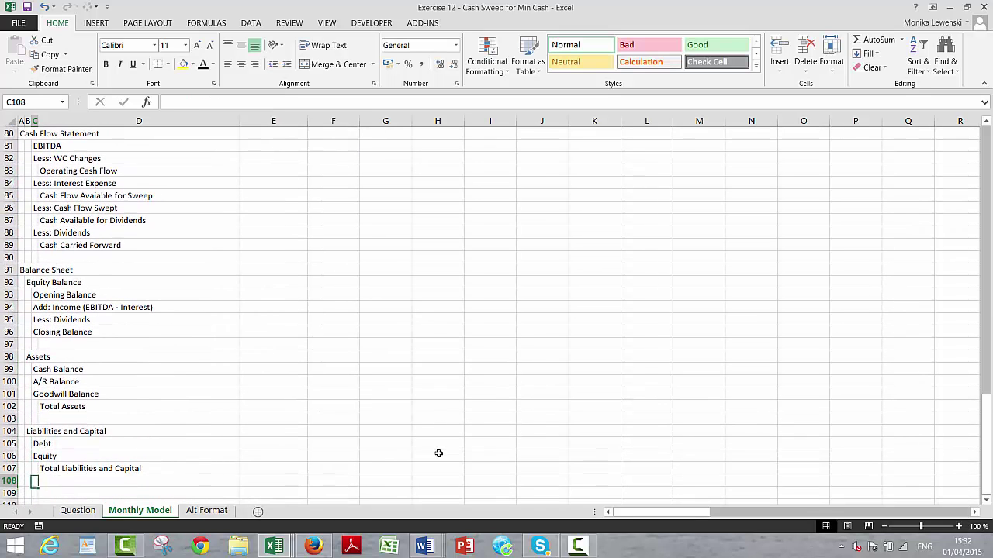
{"action": "key", "text": "Up"}
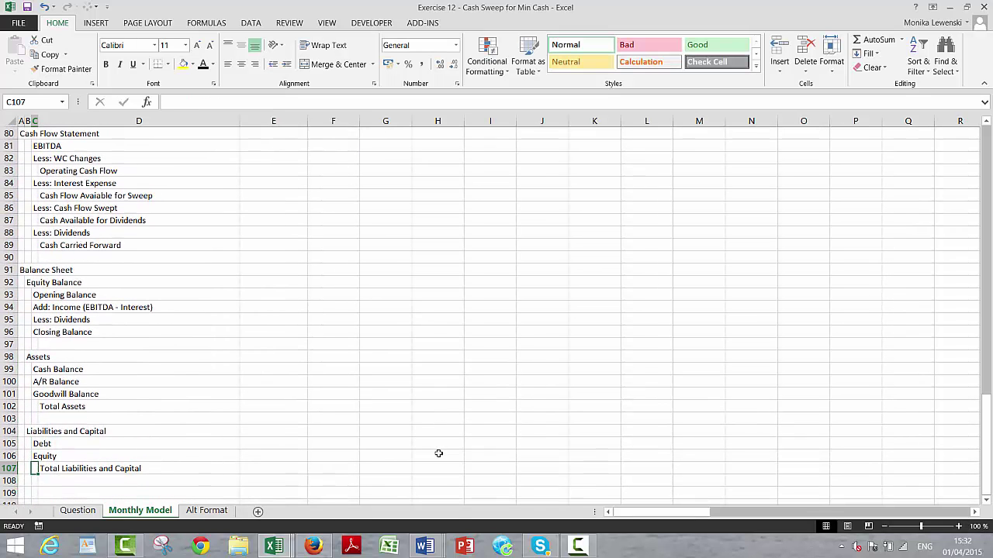
{"action": "key", "text": "Up"}
{"action": "key", "text": "Up"}
{"action": "key", "text": "Up"}
{"action": "key", "text": "Up"}
{"action": "key", "text": "Up"}
{"action": "key", "text": "Up"}
{"action": "key", "text": "Up"}
{"action": "key", "text": "Up"}
{"action": "key", "text": "Up"}
{"action": "key", "text": "Up"}
{"action": "key", "text": "Up"}
{"action": "key", "text": "Up"}
{"action": "key", "text": "Up"}
{"action": "key", "text": "Up"}
{"action": "key", "text": "Up"}
{"action": "key", "text": "Up"}
{"action": "key", "text": "Up"}
{"action": "key", "text": "Up"}
{"action": "key", "text": "Up"}
{"action": "key", "text": "Up"}
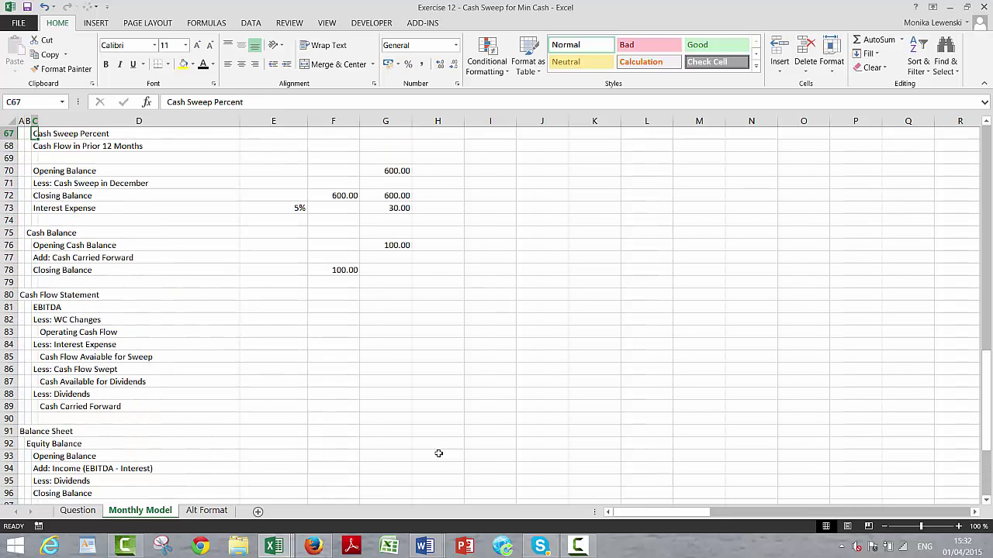
{"action": "key", "text": "Up"}
{"action": "key", "text": "Up"}
{"action": "key", "text": "Up"}
{"action": "key", "text": "Up"}
{"action": "key", "text": "Up"}
{"action": "key", "text": "Down"}
{"action": "key", "text": "Down"}
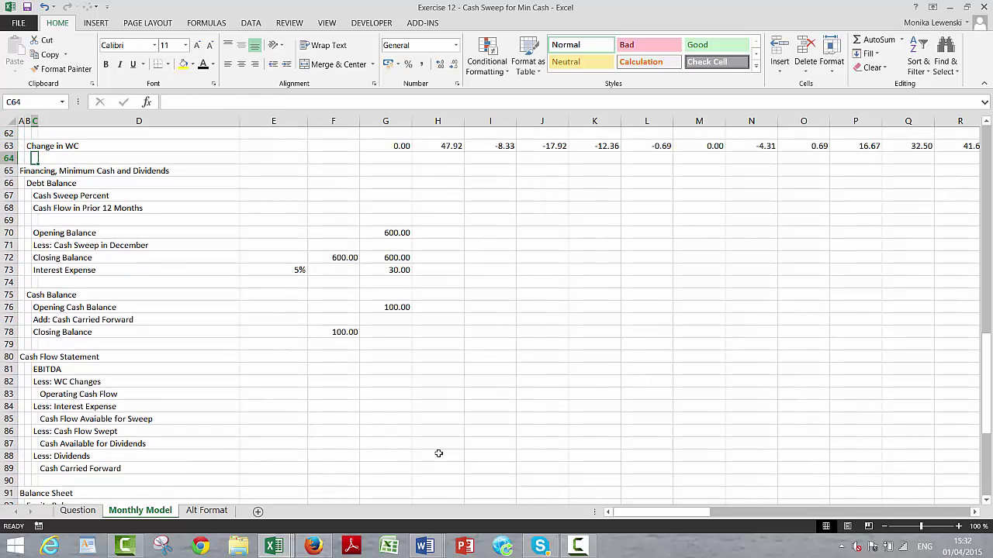
Insert five empty rows, 80 to 84, above the Cash Flow Statement heading.
{"action": "key", "text": "Down"}
{"action": "key", "text": "Down"}
{"action": "key", "text": "Down"}
{"action": "key", "text": "Down"}
{"action": "key", "text": "Down"}
{"action": "key", "text": "Down"}
{"action": "key", "text": "Down"}
{"action": "key", "text": "Down"}
{"action": "key", "text": "Down"}
{"action": "key", "text": "Down"}
{"action": "key", "text": "Down"}
{"action": "key", "text": "Down"}
{"action": "key", "text": "Left"}
{"action": "key", "text": "Left"}
{"action": "key", "text": "Down"}
{"action": "key", "text": "Down"}
{"action": "key", "text": "Down"}
{"action": "key", "text": "Down"}
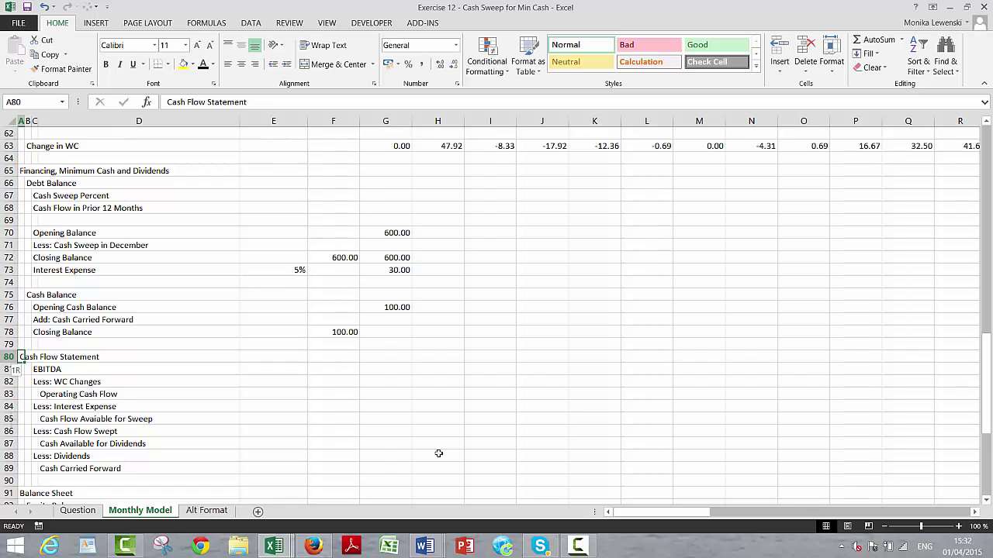
{"action": "key", "text": "shift+space"}
{"action": "key", "text": "shift+Down"}
{"action": "key", "text": "shift+Down"}
{"action": "key", "text": "shift+Down"}
{"action": "key", "text": "shift+Down"}
{"action": "key", "text": "ctrl+shift+plus"}
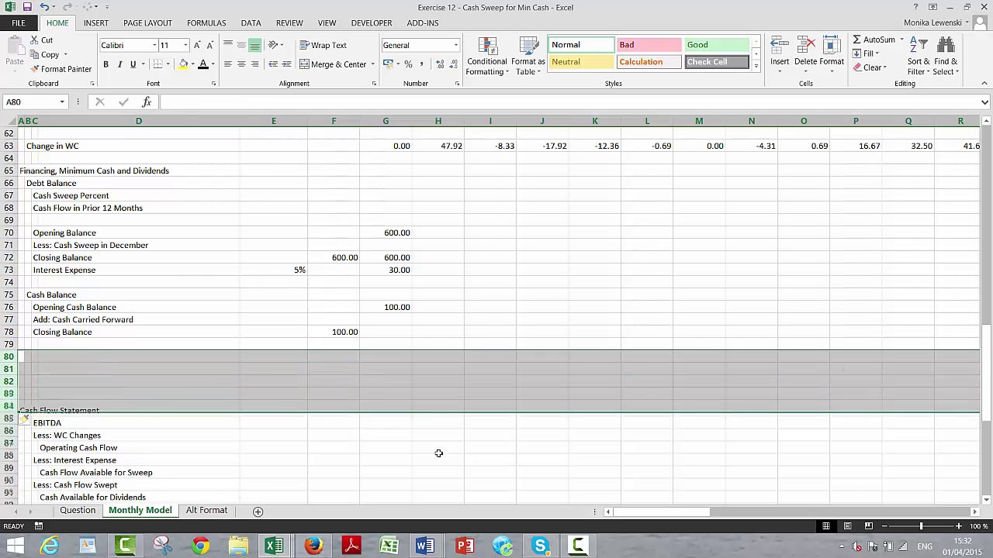
{"action": "key", "text": "Left"}
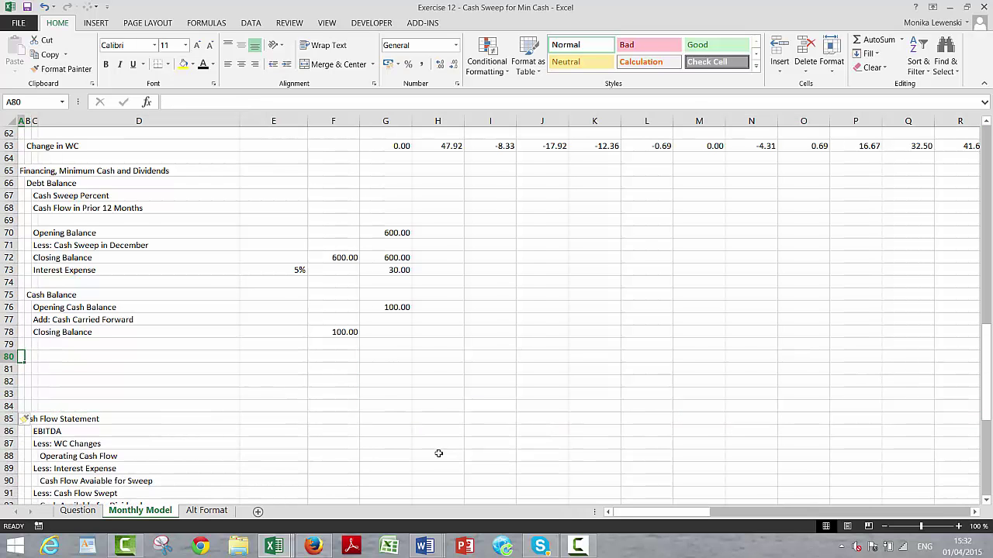
Add the heading "Dividend Calculation" in A80 and the label "Forward Cash Balance" in C81.
{"action": "type", "text": "Dividend Calculation"}
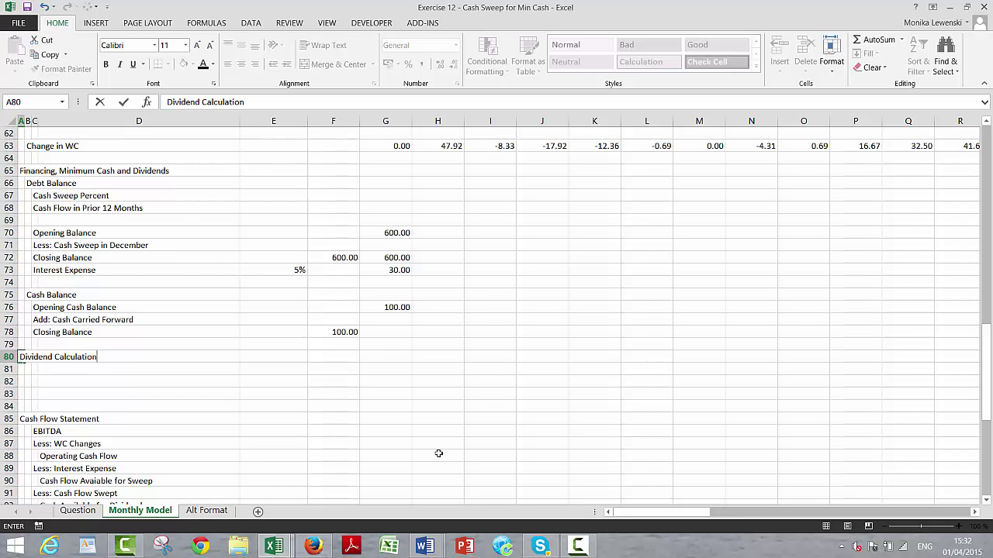
{"action": "key", "text": "Return"}
{"action": "key", "text": "Right"}
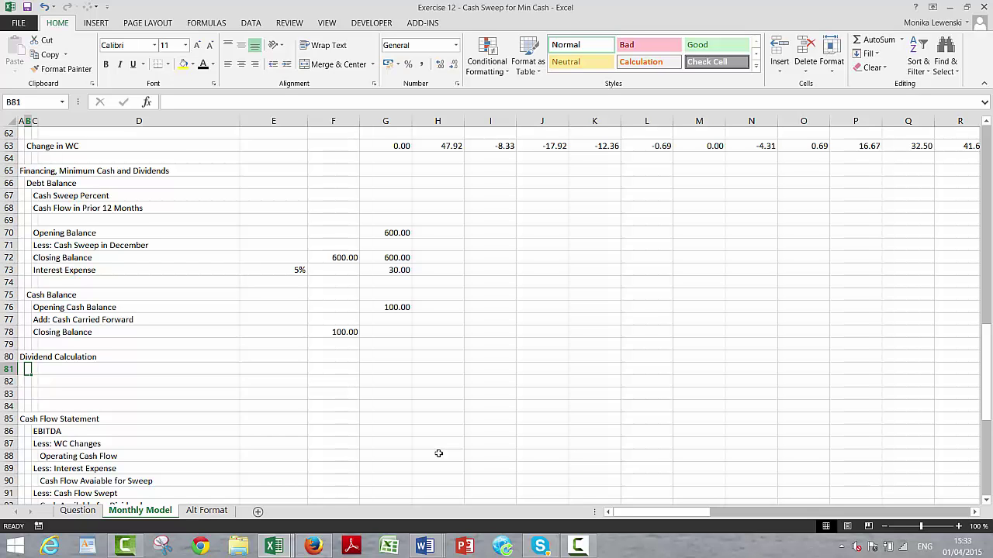
{"action": "key", "text": "Right"}
{"action": "type", "text": "F"}
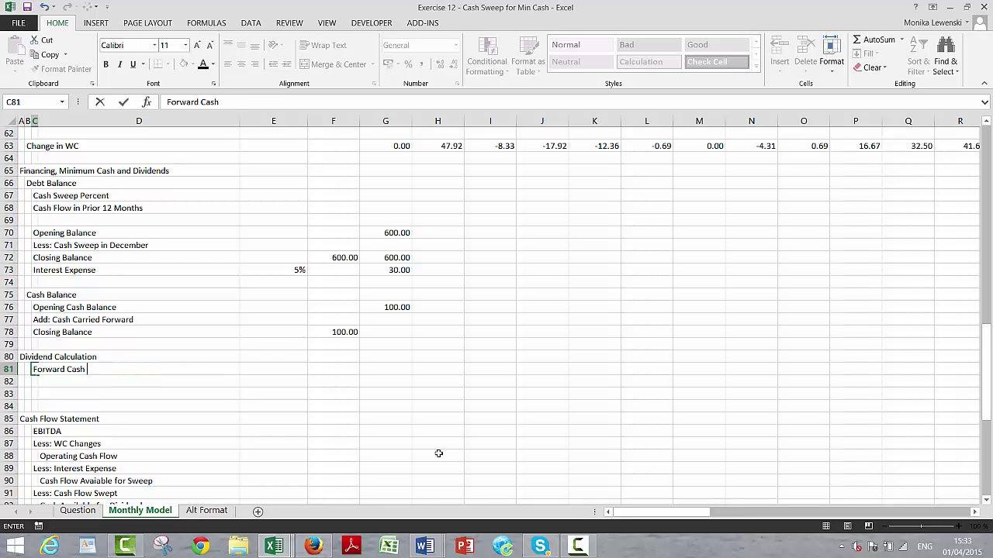
{"action": "type", "text": "nce"}
{"action": "key", "text": "Return"}
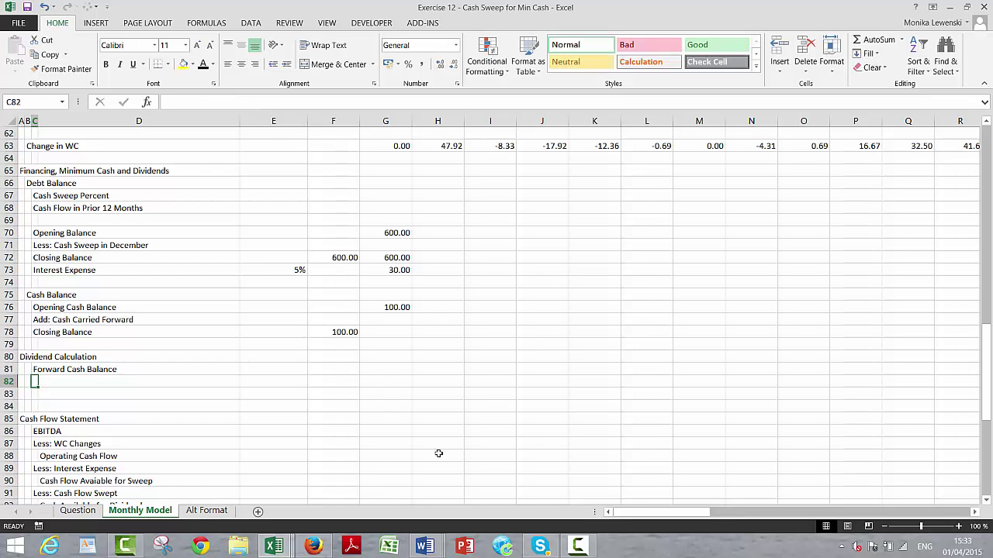
{"action": "key", "text": "Down"}
{"action": "key", "text": "Down"}
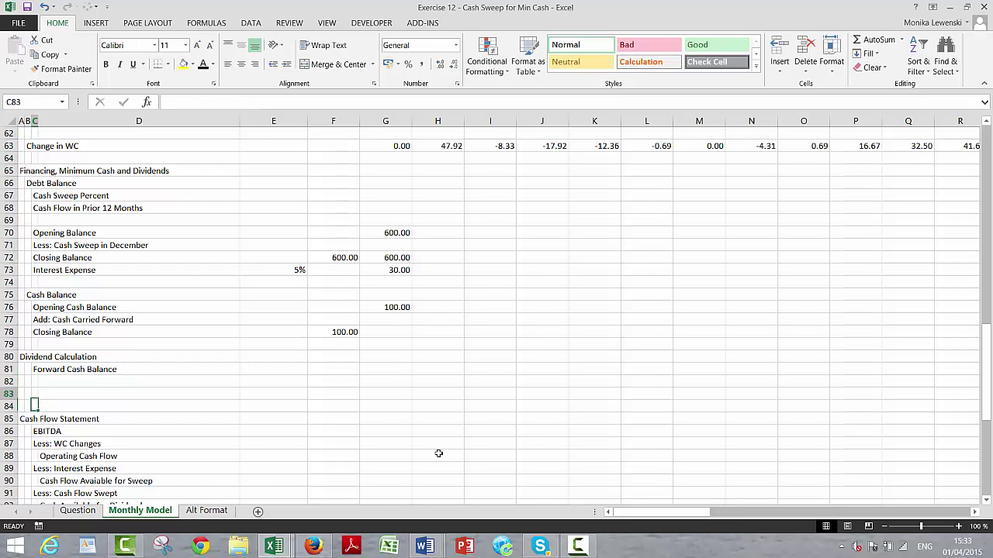
{"action": "key", "text": "Up"}
{"action": "key", "text": "Up"}
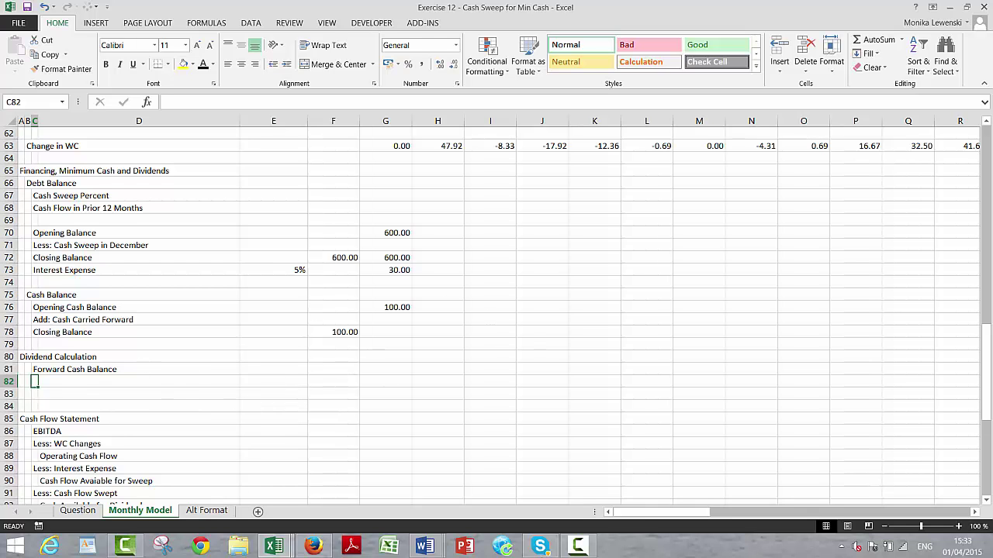
{"action": "left_click", "coordinate": [579, 547]}
{"action": "left_click", "coordinate": [572, 466]}
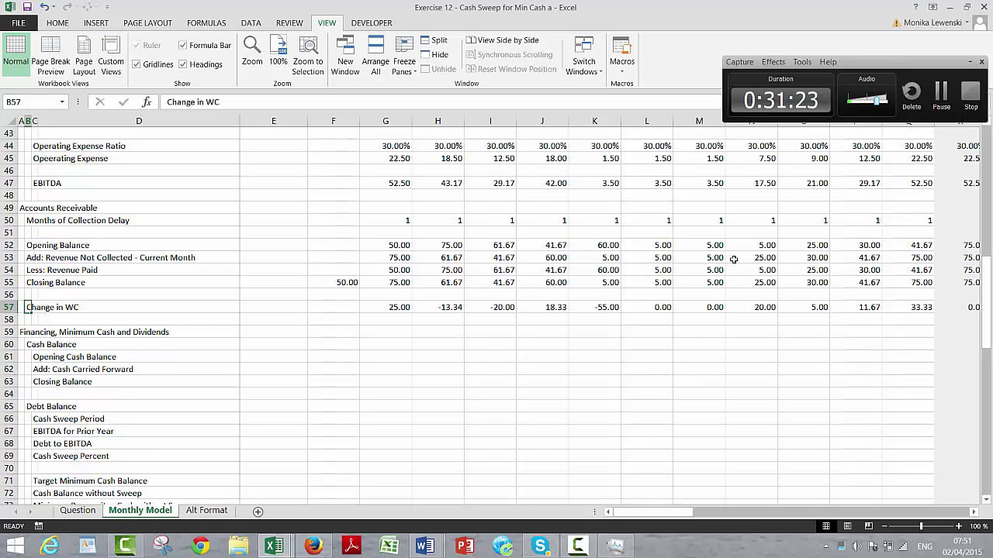
Look over the Financing, Minimum Cash and Dividends section and its Cash Balance line items.
{"action": "key", "text": "Down"}
{"action": "key", "text": "Down"}
{"action": "key", "text": "Left"}
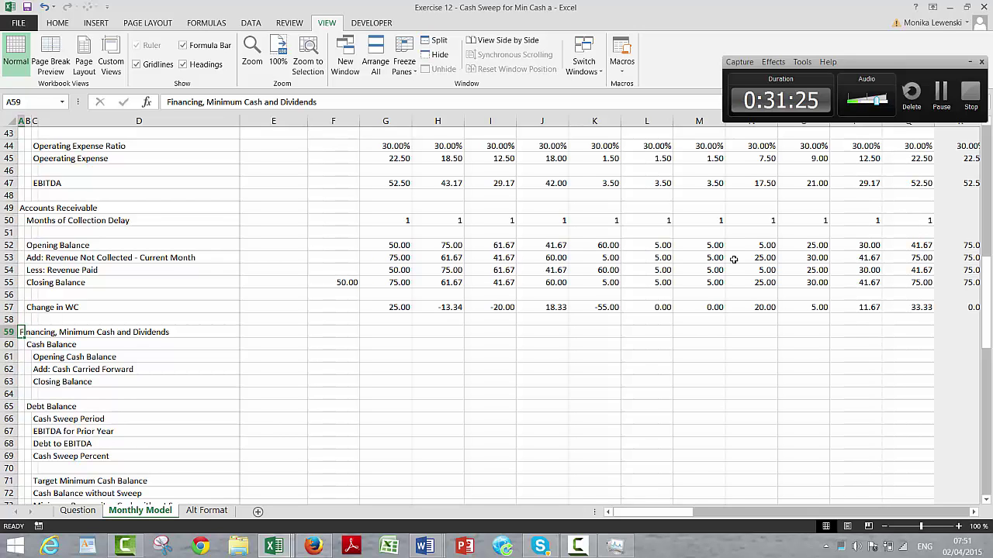
{"action": "key", "text": "Down"}
{"action": "key", "text": "Down"}
{"action": "key", "text": "Down"}
{"action": "key", "text": "Down"}
{"action": "key", "text": "Right"}
{"action": "key", "text": "Right"}
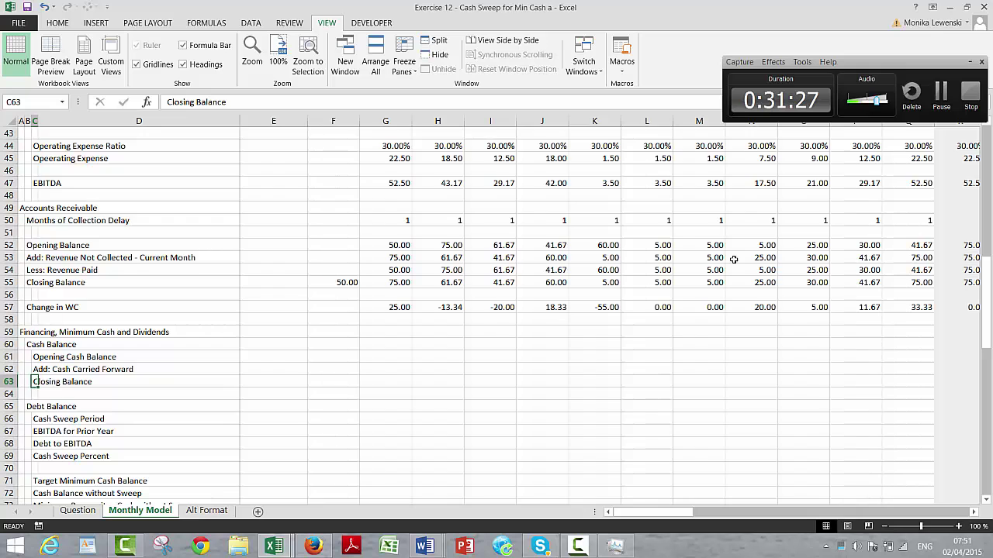
Examine the assumptions for minimum cash balance, A/R months, cash sweep to debt and interest rate on debt.
{"action": "key", "text": "Page_Up"}
{"action": "key", "text": "Up"}
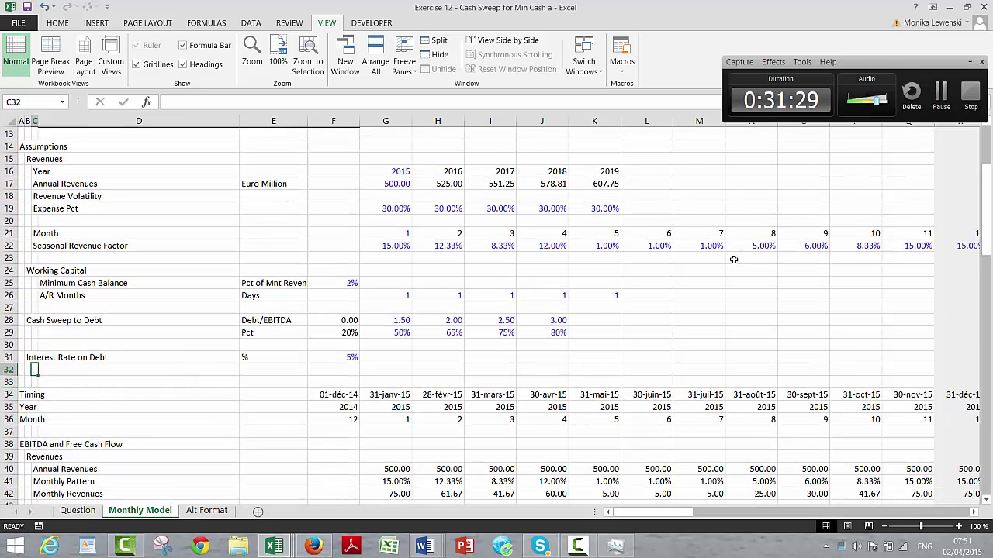
{"action": "key", "text": "Up"}
{"action": "key", "text": "Up"}
{"action": "key", "text": "Up"}
{"action": "key", "text": "Up"}
{"action": "key", "text": "Up"}
{"action": "key", "text": "Up"}
{"action": "key", "text": "Up"}
{"action": "key", "text": "Down"}
{"action": "key", "text": "Down"}
{"action": "key", "text": "Down"}
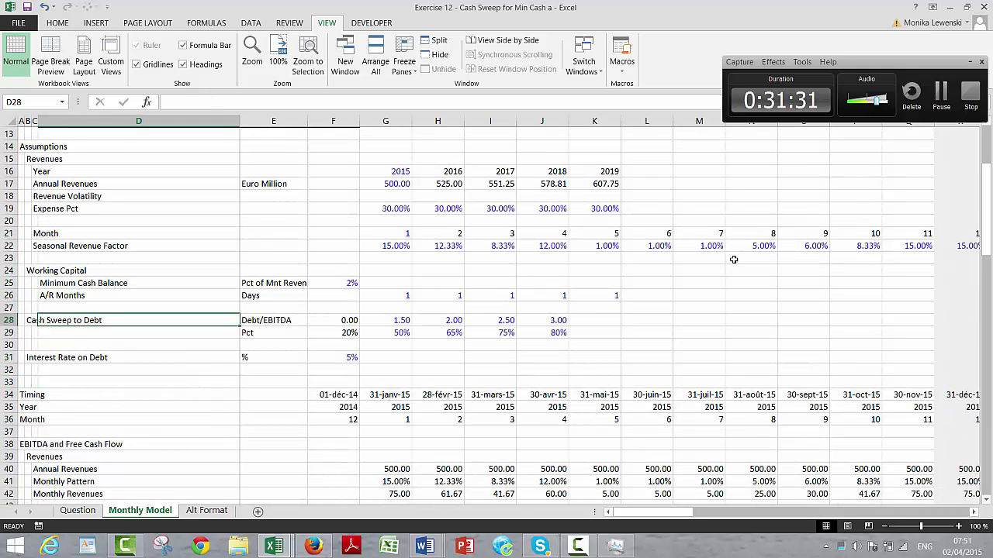
{"action": "key", "text": "Right"}
{"action": "key", "text": "Right"}
{"action": "key", "text": "Right"}
{"action": "key", "text": "Up"}
{"action": "key", "text": "Up"}
{"action": "key", "text": "Left"}
{"action": "key", "text": "Up"}
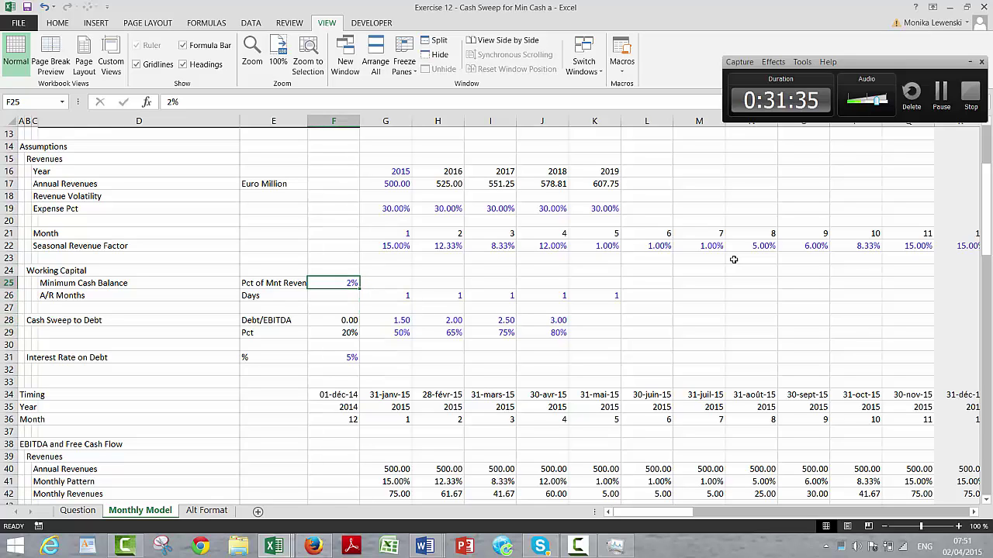
{"action": "key", "text": "Down"}
{"action": "key", "text": "Down"}
{"action": "key", "text": "Down"}
{"action": "key", "text": "Down"}
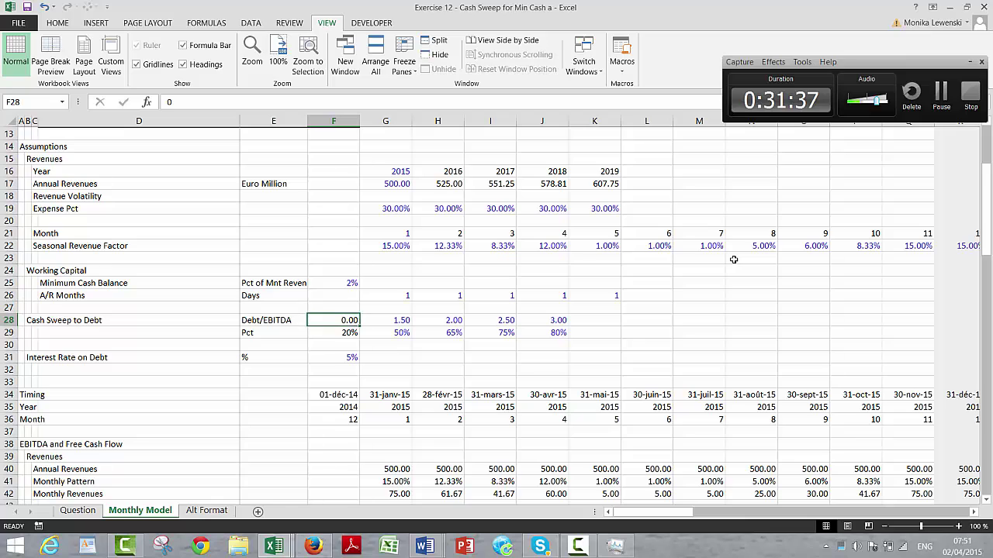
{"action": "key", "text": "Down"}
{"action": "key", "text": "Down"}
{"action": "key", "text": "Down"}
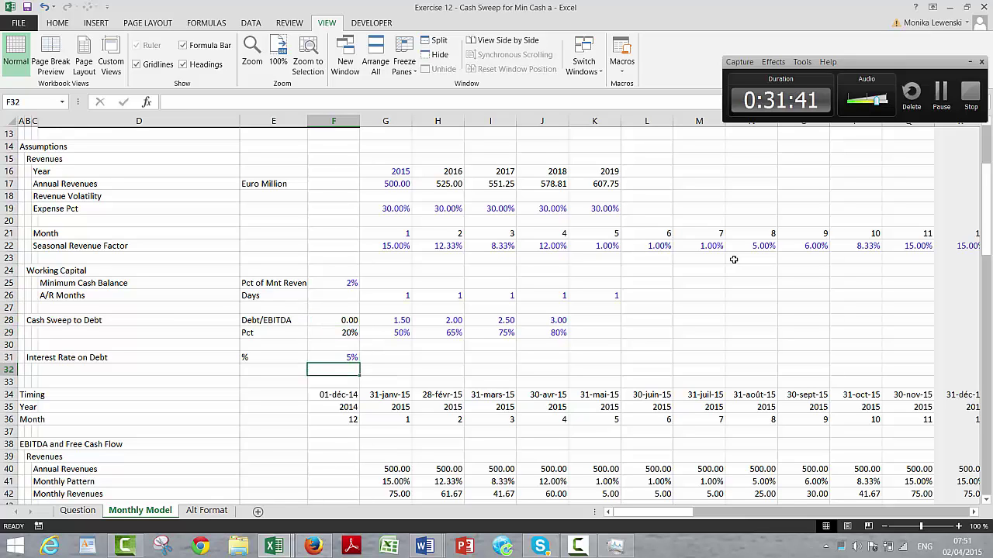
Link the Cash Balance section's Closing Balance in F63 to the 2014 balance sheet cash balance with =F4.
{"action": "key", "text": "Page_Down"}
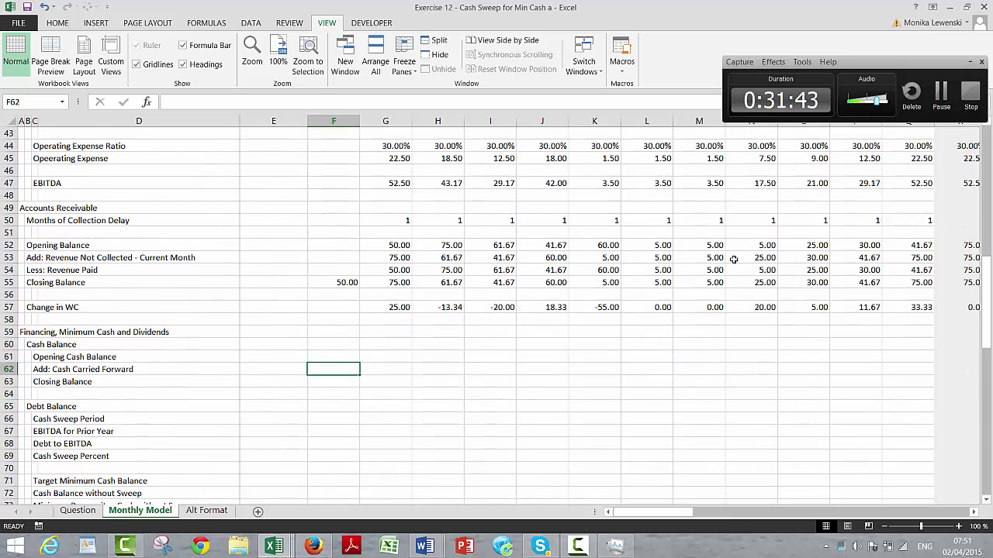
{"action": "key", "text": "Down"}
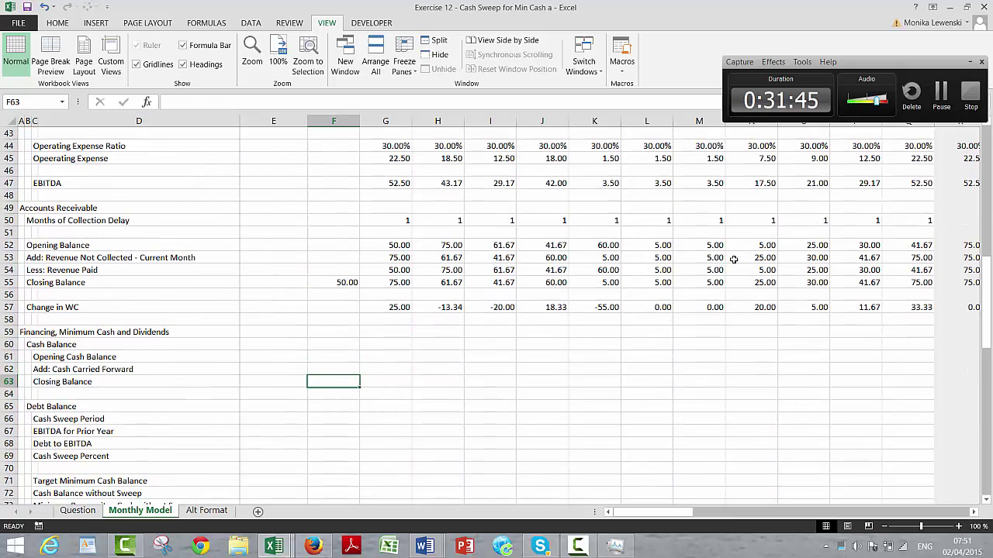
{"action": "type", "text": "="}
{"action": "key", "text": "Page_Up"}
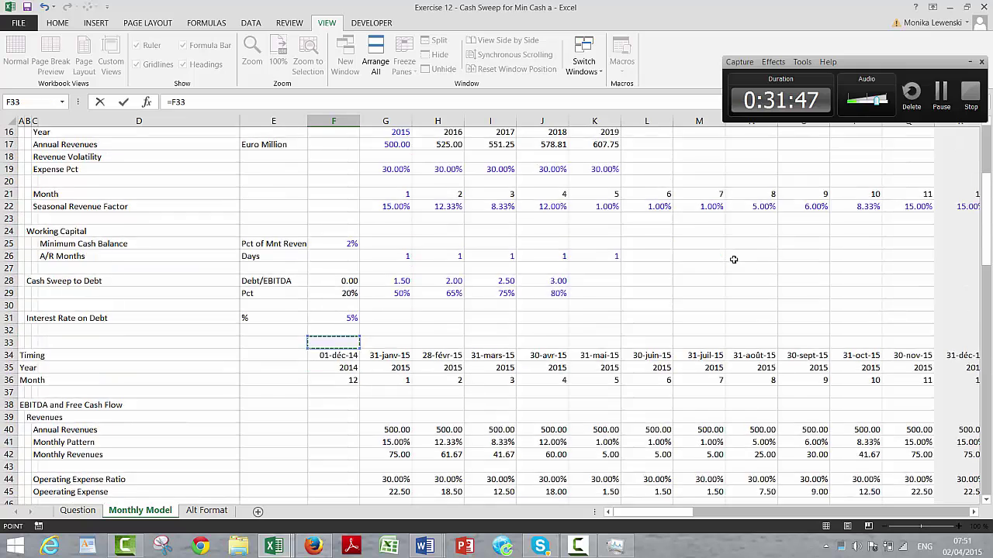
{"action": "key", "text": "Up"}
{"action": "scroll", "coordinate": [733, 259], "scroll_direction": "up", "scroll_amount": 4}
{"action": "key", "text": "Up"}
{"action": "key", "text": "Up"}
{"action": "key", "text": "Up"}
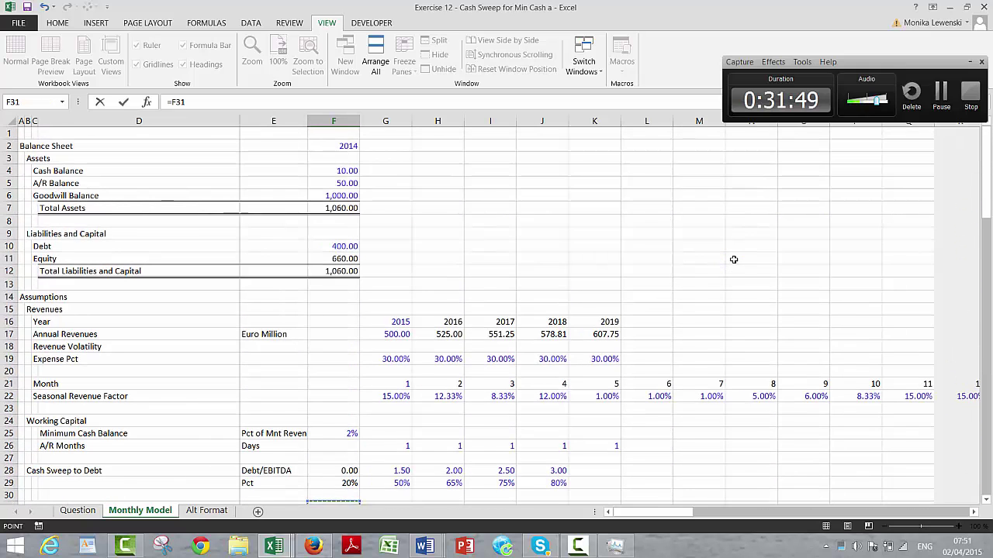
{"action": "key", "text": "Up"}
{"action": "key", "text": "Up"}
{"action": "key", "text": "Up"}
{"action": "key", "text": "Up"}
{"action": "key", "text": "Up"}
{"action": "key", "text": "Up"}
{"action": "key", "text": "Up"}
{"action": "key", "text": "Up"}
{"action": "key", "text": "Up"}
{"action": "key", "text": "Up"}
{"action": "key", "text": "Up"}
{"action": "key", "text": "Up"}
{"action": "key", "text": "Up"}
{"action": "key", "text": "Up"}
{"action": "key", "text": "Up"}
{"action": "key", "text": "Up"}
{"action": "key", "text": "Up"}
{"action": "key", "text": "Up"}
{"action": "key", "text": "Up"}
{"action": "key", "text": "Up"}
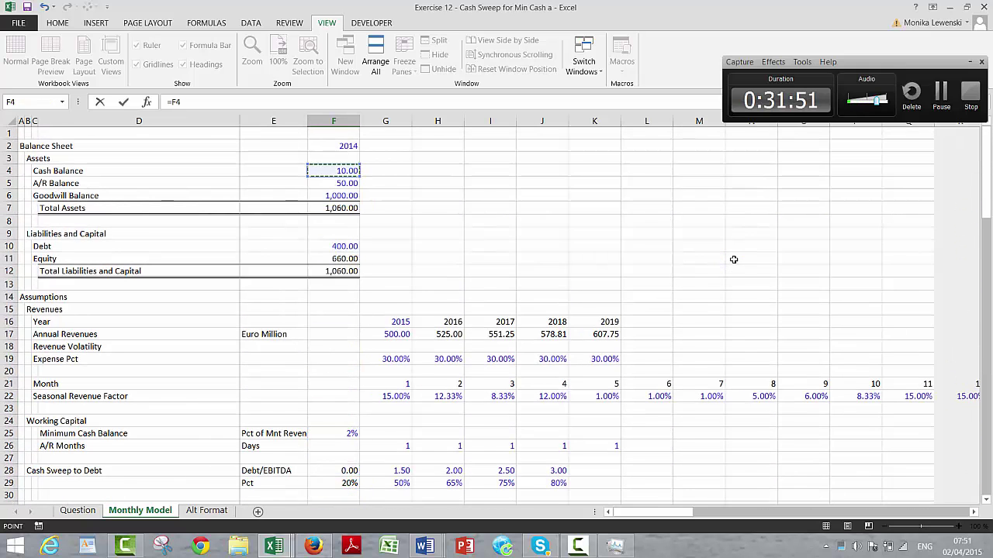
{"action": "key", "text": "ctrl+Return"}
{"action": "key", "text": "Return"}
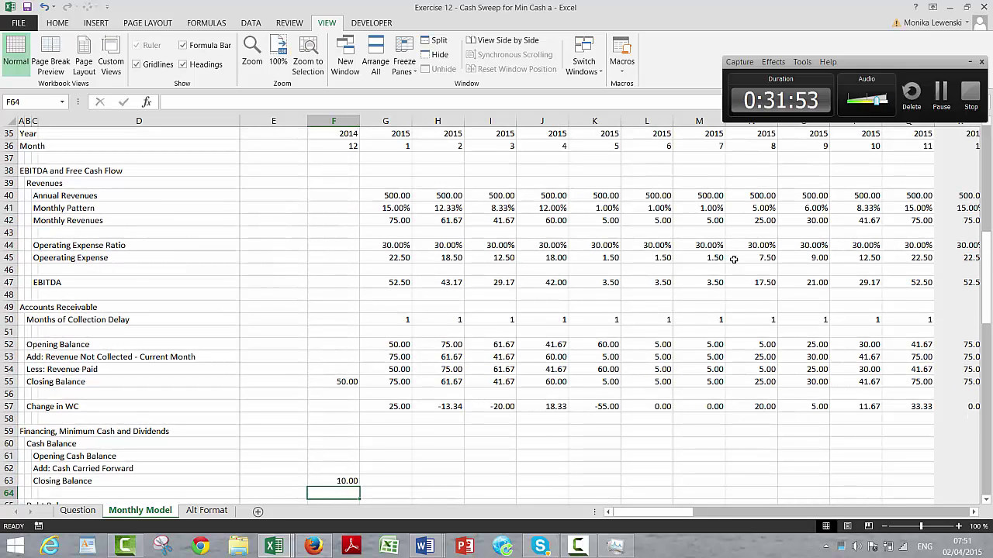
Set the first month's Opening Cash Balance in G61 to the prior Closing Balance in F63.
{"action": "key", "text": "Up"}
{"action": "key", "text": "Up"}
{"action": "key", "text": "Up"}
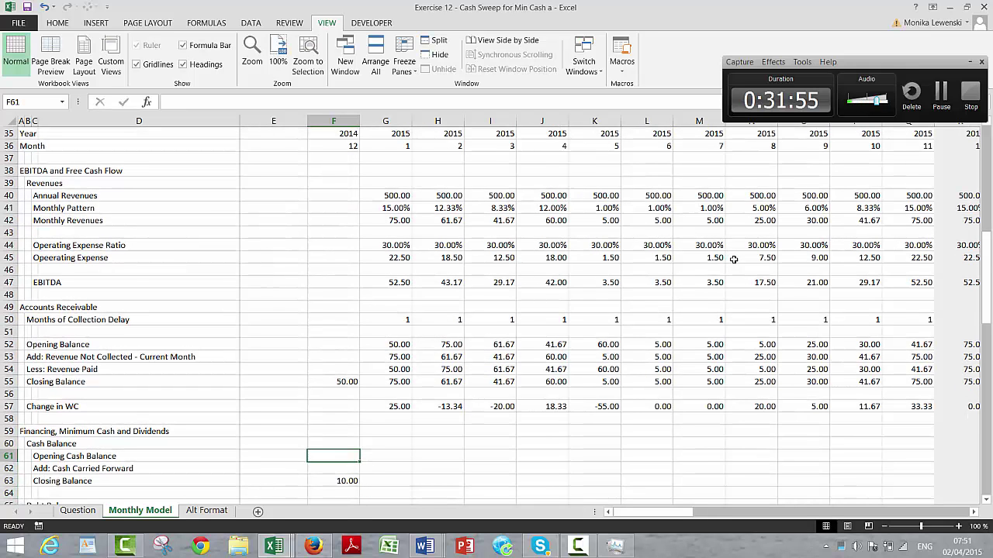
{"action": "key", "text": "Right"}
{"action": "type", "text": "="}
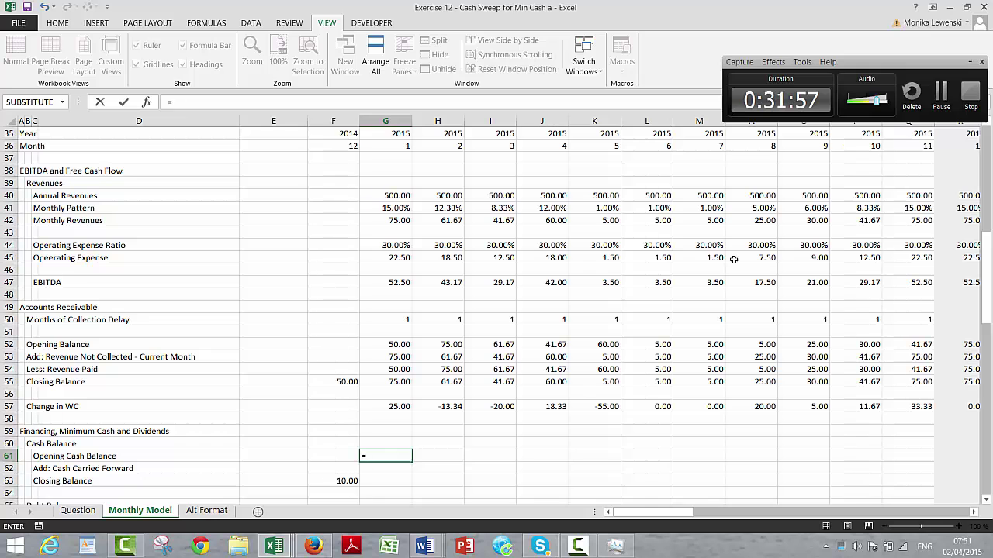
{"action": "key", "text": "Down"}
{"action": "key", "text": "Down"}
{"action": "key", "text": "Left"}
{"action": "key", "text": "Return"}
{"action": "key", "text": "Return"}
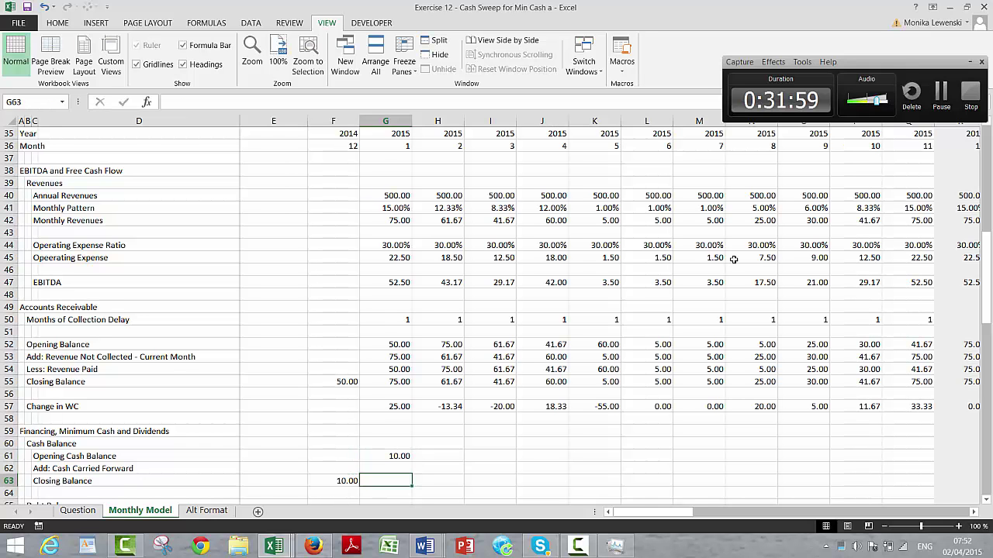
Look over the Dividend Calculation, Cash Flow Statement and Balance Sheet line items, and locate the Cash Carried Forward row.
{"action": "key", "text": "Down"}
{"action": "key", "text": "Down"}
{"action": "key", "text": "Down"}
{"action": "key", "text": "Down"}
{"action": "key", "text": "Down"}
{"action": "key", "text": "Down"}
{"action": "key", "text": "Down"}
{"action": "key", "text": "Down"}
{"action": "key", "text": "Down"}
{"action": "key", "text": "Down"}
{"action": "key", "text": "Down"}
{"action": "key", "text": "Down"}
{"action": "key", "text": "Down"}
{"action": "key", "text": "Down"}
{"action": "key", "text": "Down"}
{"action": "key", "text": "Down"}
{"action": "key", "text": "Down"}
{"action": "key", "text": "Down"}
{"action": "key", "text": "Down"}
{"action": "key", "text": "Down"}
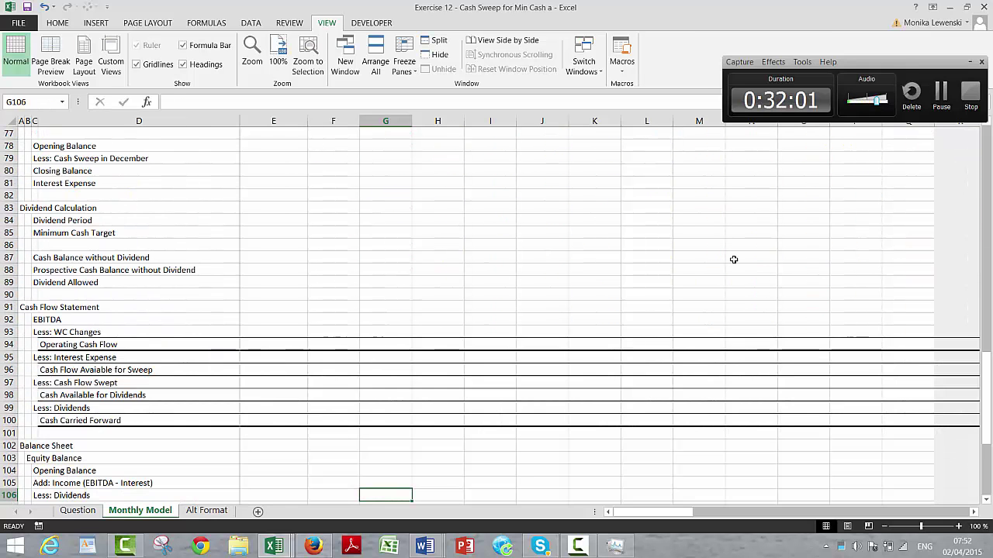
{"action": "key", "text": "Down"}
{"action": "key", "text": "Down"}
{"action": "key", "text": "Up"}
{"action": "key", "text": "Up"}
{"action": "key", "text": "Up"}
{"action": "key", "text": "Up"}
{"action": "key", "text": "Up"}
{"action": "key", "text": "Up"}
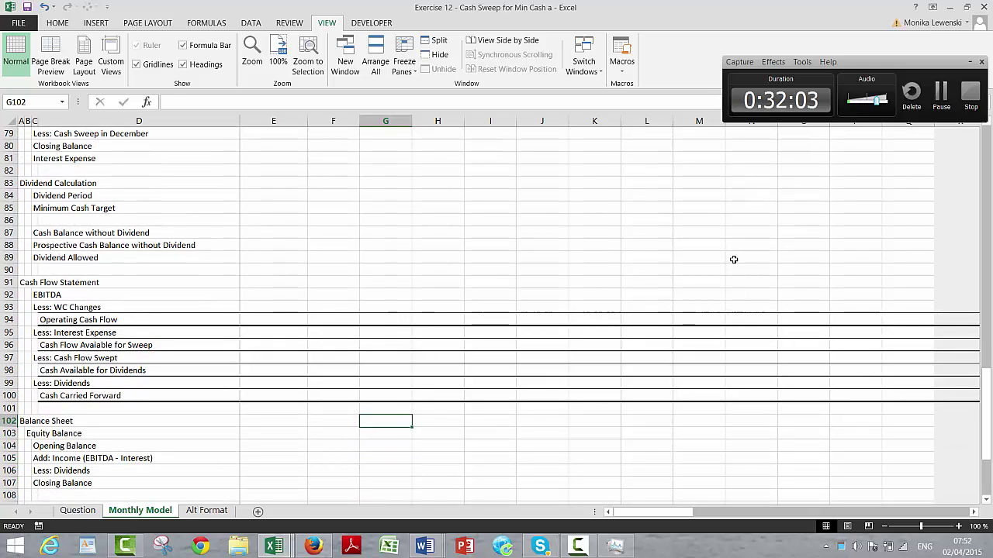
{"action": "key", "text": "Up"}
{"action": "key", "text": "Up"}
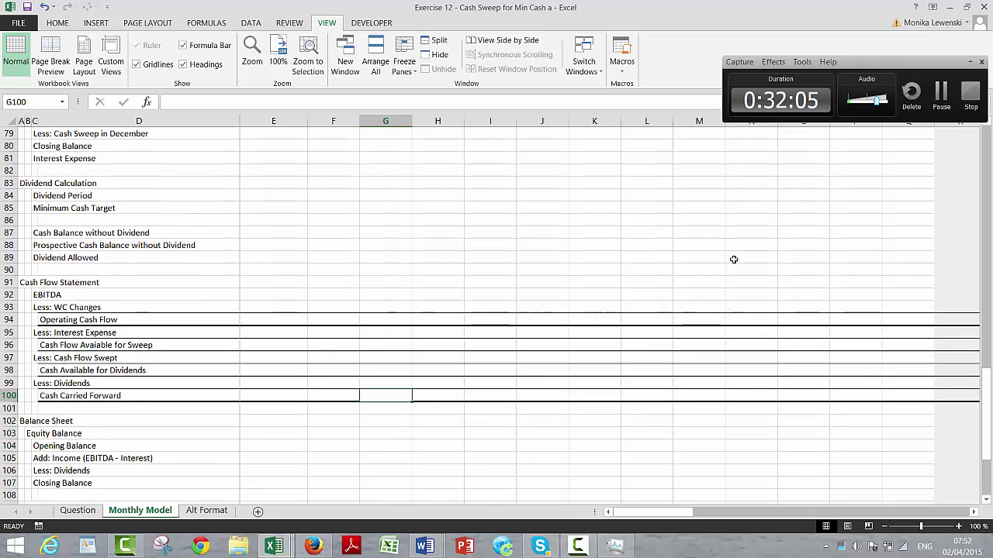
Link the first month's Add: Cash Carried Forward in G62 to the Cash Flow Statement's Cash Carried Forward with =G100.
{"action": "key", "text": "Page_Up"}
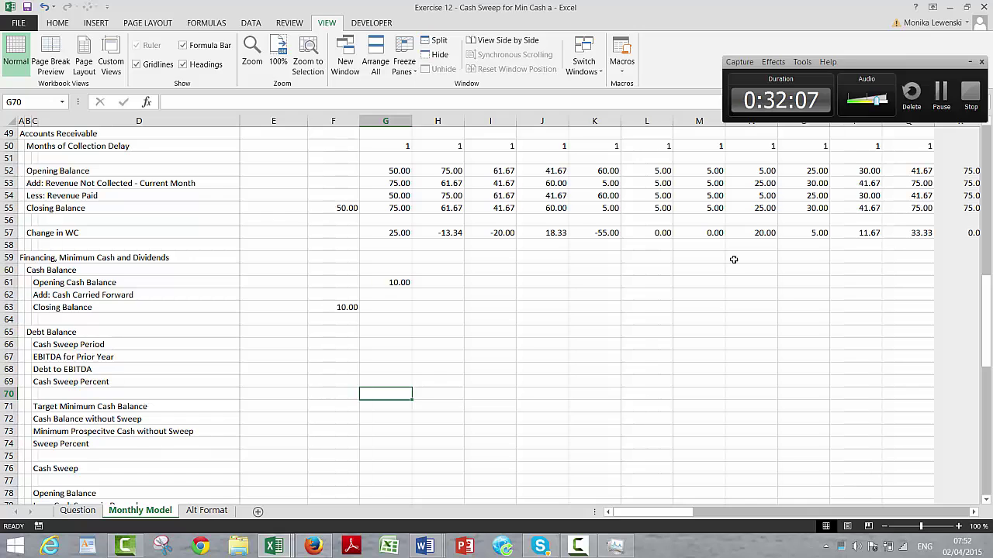
{"action": "key", "text": "Up"}
{"action": "key", "text": "Up"}
{"action": "key", "text": "Up"}
{"action": "key", "text": "Up"}
{"action": "key", "text": "Up"}
{"action": "key", "text": "Up"}
{"action": "key", "text": "Up"}
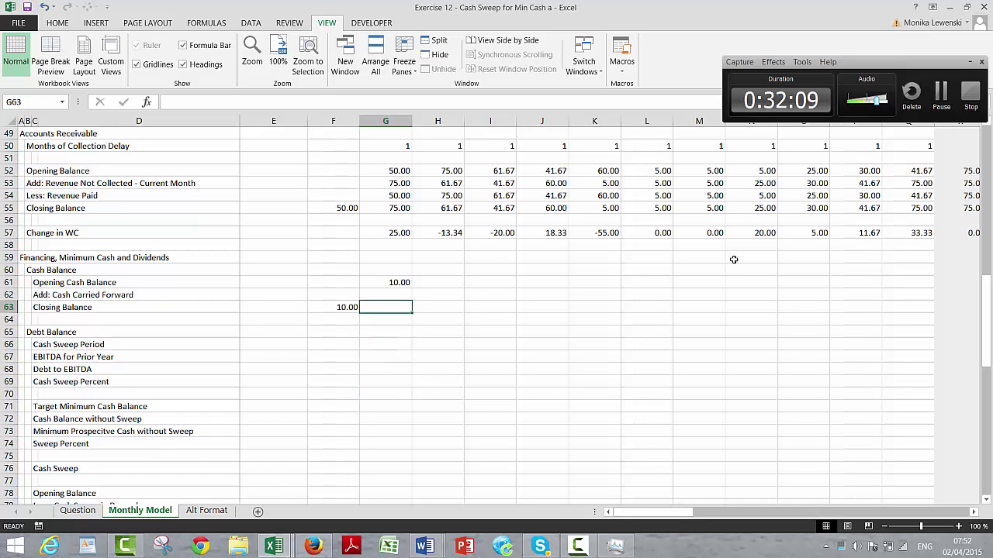
{"action": "key", "text": "Up"}
{"action": "type", "text": "="}
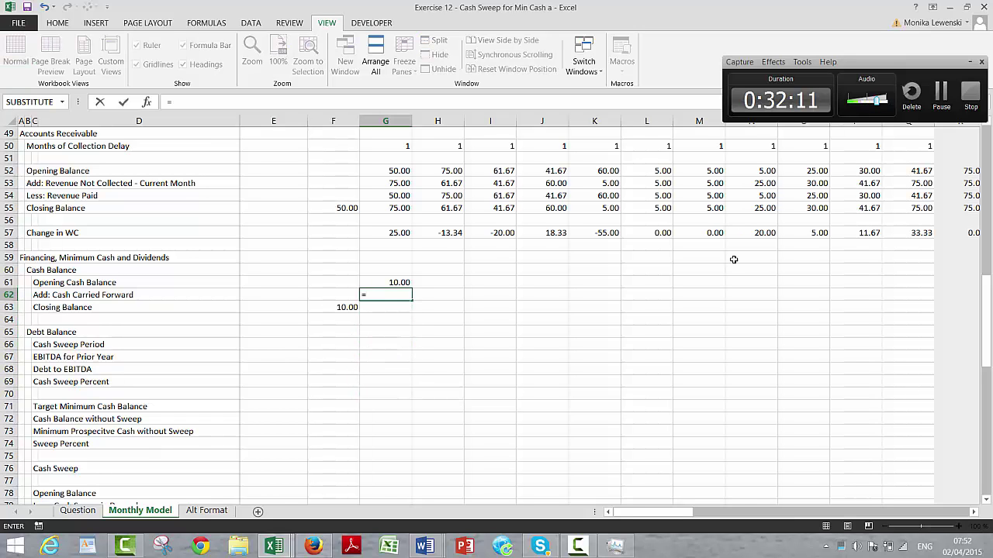
{"action": "key", "text": "Page_Down"}
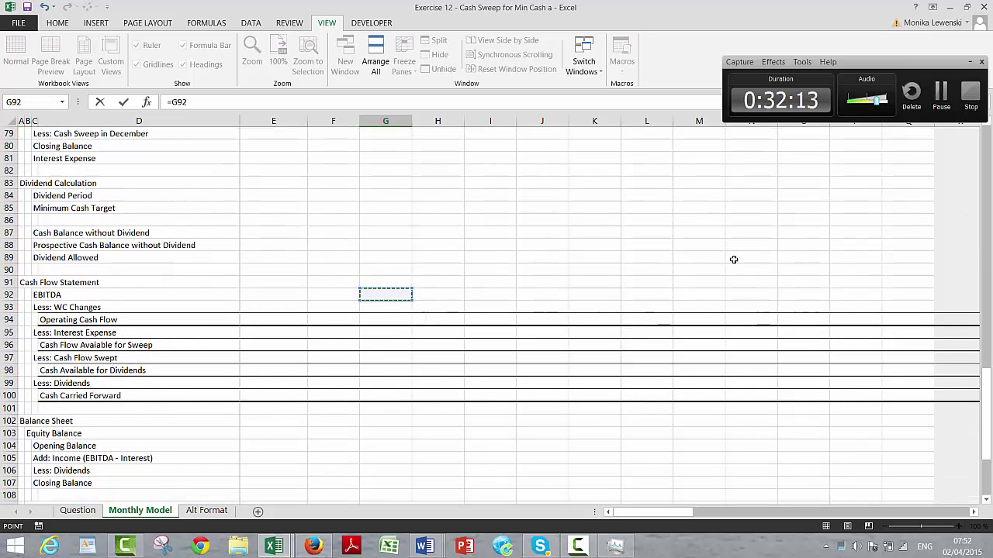
{"action": "key", "text": "Down"}
{"action": "key", "text": "Down"}
{"action": "key", "text": "Down"}
{"action": "key", "text": "Down"}
{"action": "key", "text": "Down"}
{"action": "key", "text": "Down"}
{"action": "key", "text": "Down"}
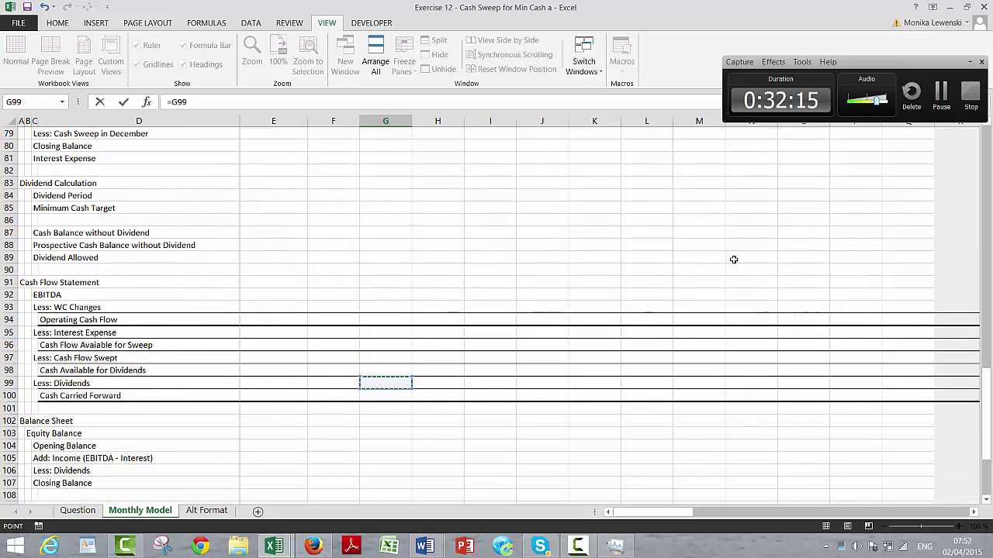
{"action": "key", "text": "Down"}
{"action": "key", "text": "ctrl+Return"}
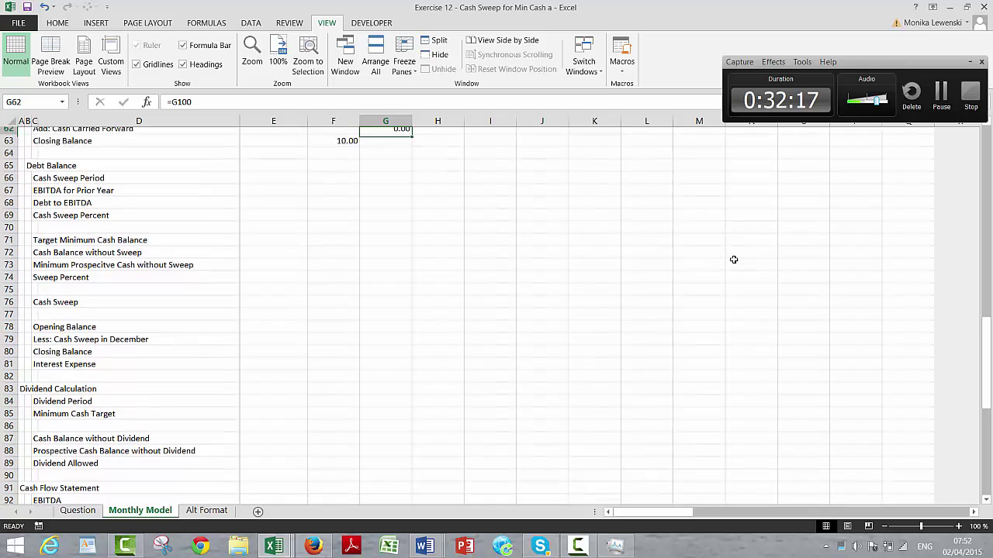
Total the first month's Closing Balance of cash in G63 with =SUM(G61:G62).
{"action": "key", "text": "Up"}
{"action": "key", "text": "Up"}
{"action": "key", "text": "Up"}
{"action": "key", "text": "Up"}
{"action": "key", "text": "Up"}
{"action": "key", "text": "Down"}
{"action": "key", "text": "Down"}
{"action": "key", "text": "Down"}
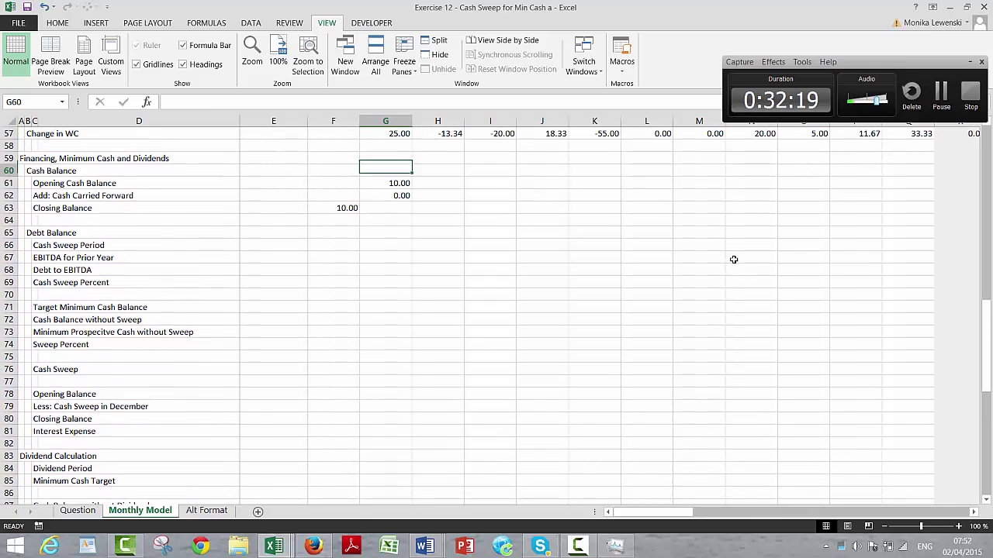
{"action": "key", "text": "Down"}
{"action": "key", "text": "Down"}
{"action": "key", "text": "Down"}
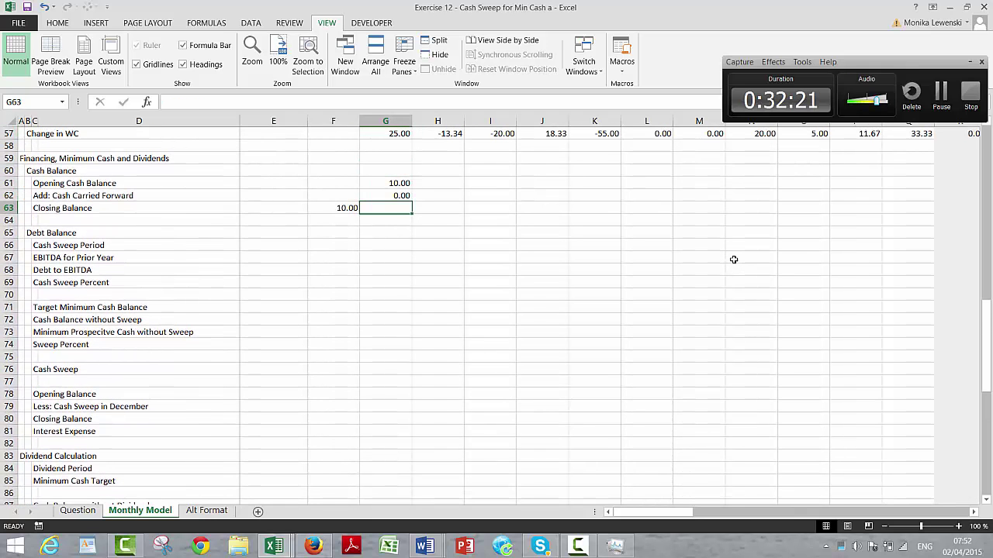
{"action": "key", "text": "alt+equal"}
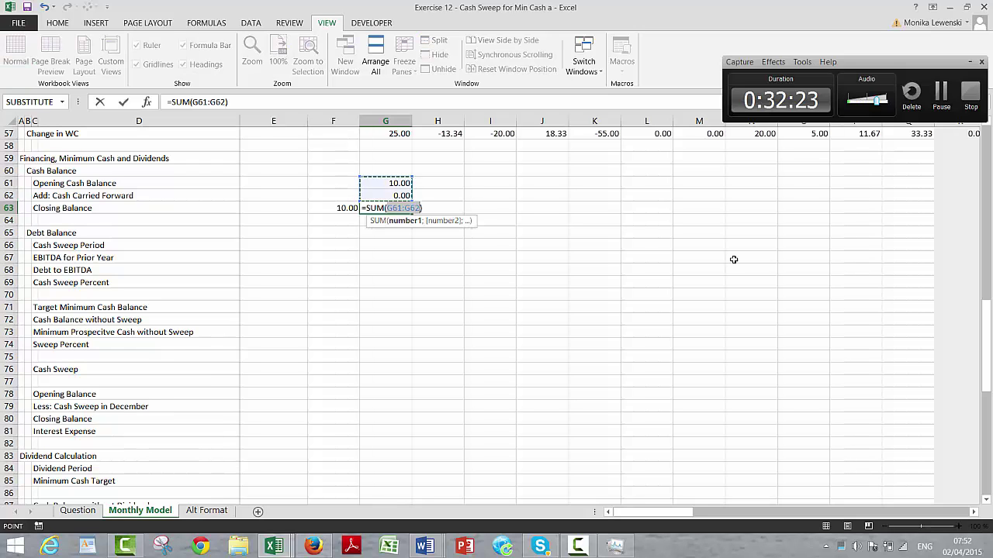
{"action": "key", "text": "Return"}
Link the first month's Cash Sweep Period in G66 to the Month row of the timing section with =G36.
{"action": "key", "text": "Down"}
{"action": "key", "text": "Down"}
{"action": "key", "text": "Left"}
{"action": "key", "text": "Left"}
{"action": "key", "text": "Left"}
{"action": "key", "text": "Left"}
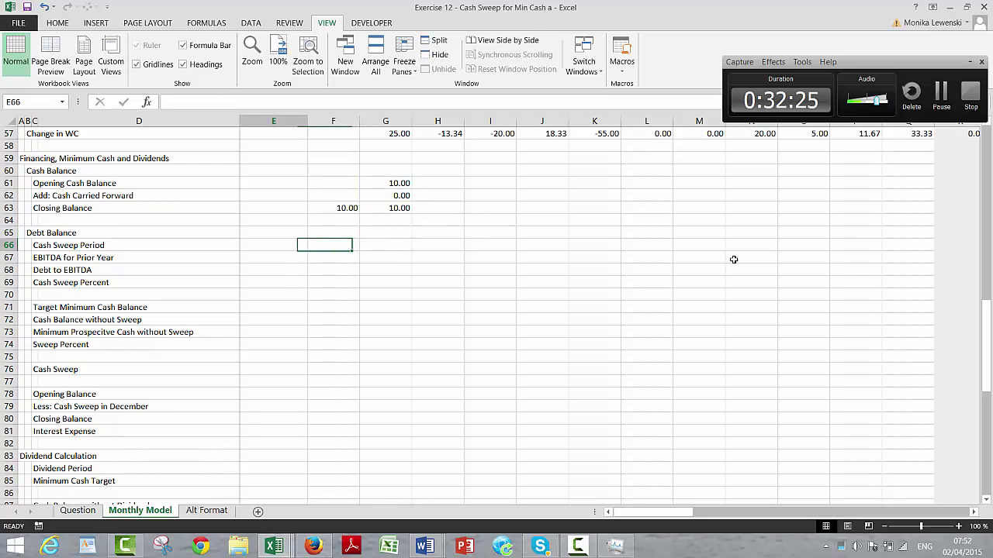
{"action": "key", "text": "Right"}
{"action": "key", "text": "Right"}
{"action": "key", "text": "Right"}
{"action": "key", "text": "Right"}
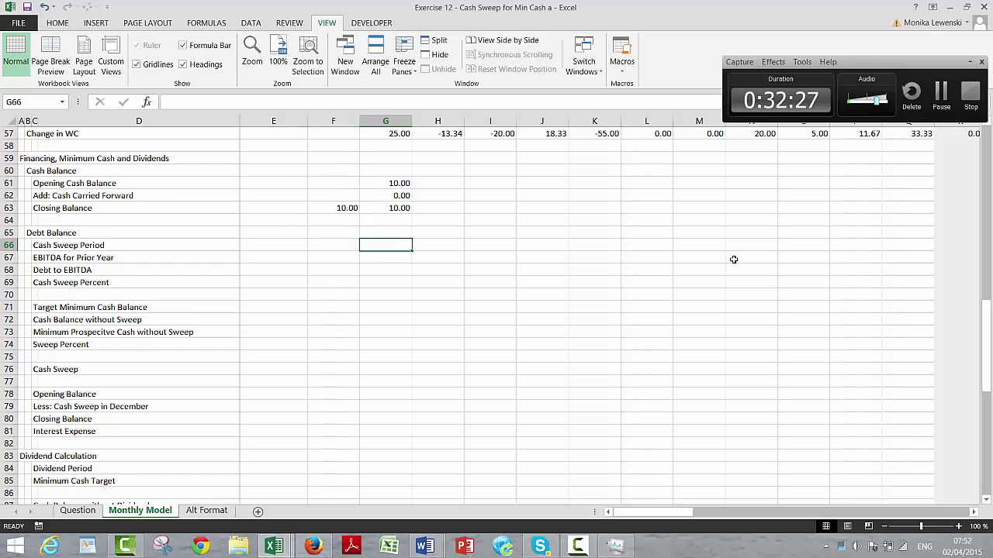
{"action": "type", "text": "="}
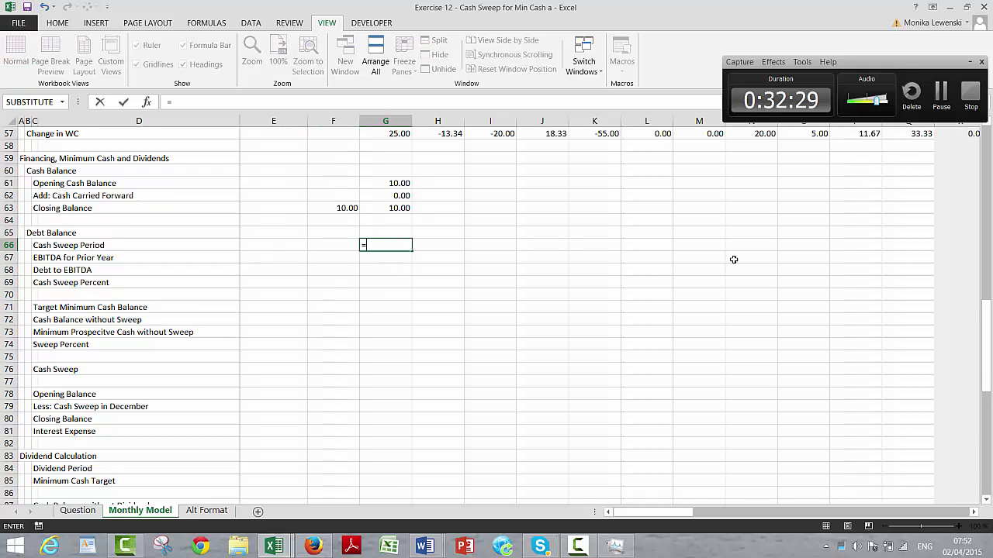
{"action": "key", "text": "Page_Up"}
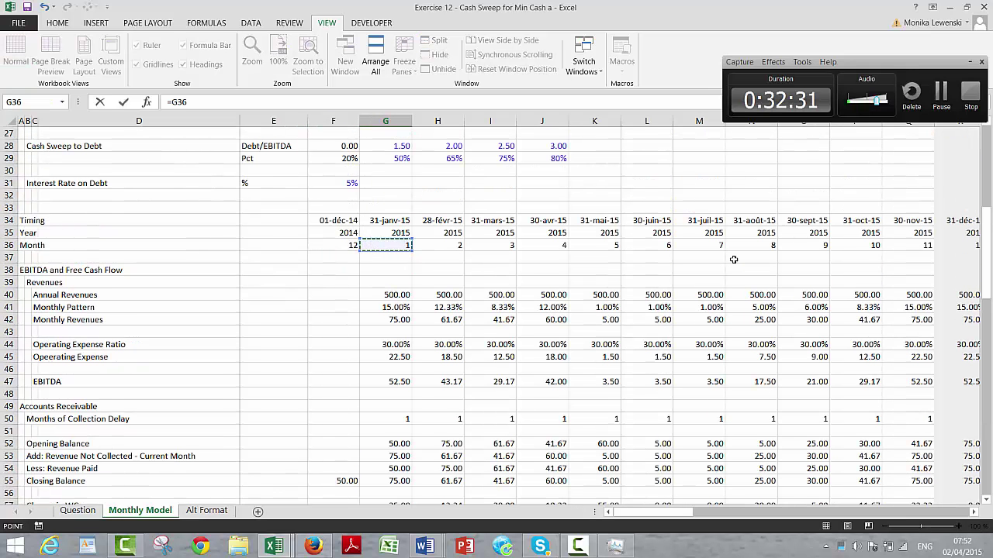
{"action": "key", "text": "Up"}
{"action": "key", "text": "Up"}
{"action": "key", "text": "Up"}
{"action": "key", "text": "Up"}
{"action": "key", "text": "Up"}
{"action": "scroll", "coordinate": [733, 259], "scroll_direction": "up", "scroll_amount": 9}
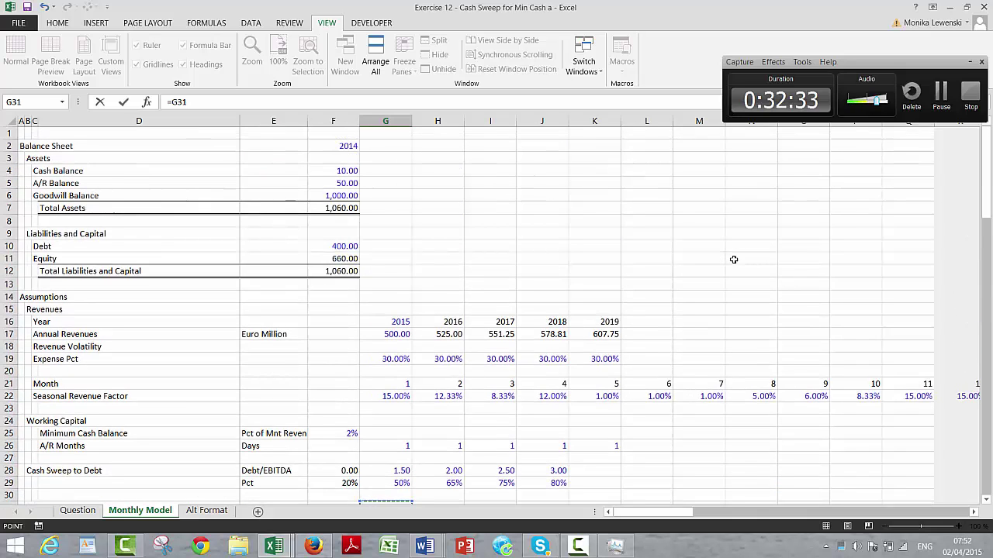
{"action": "key", "text": "Up"}
{"action": "key", "text": "Up"}
{"action": "key", "text": "Up"}
{"action": "key", "text": "Up"}
{"action": "key", "text": "Up"}
{"action": "key", "text": "Up"}
{"action": "key", "text": "Up"}
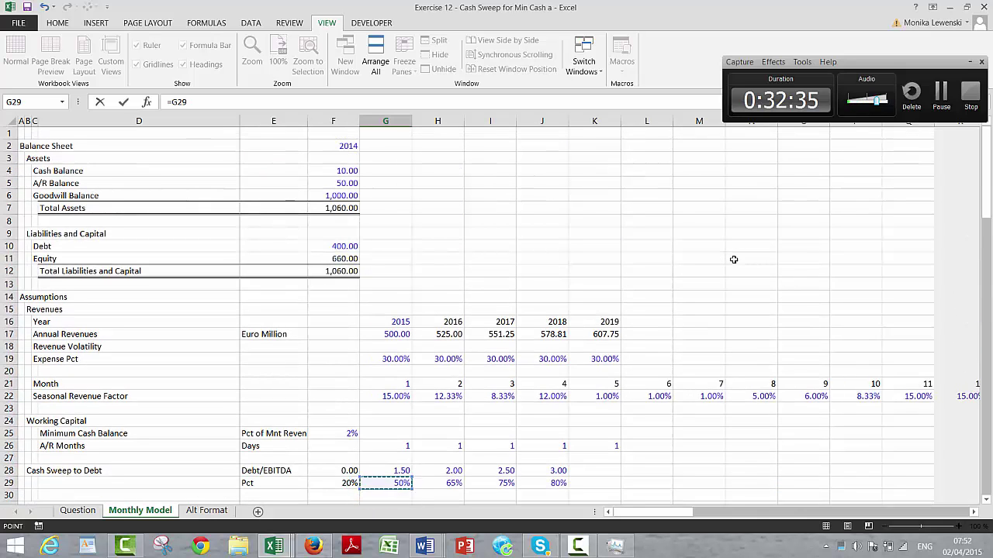
{"action": "key", "text": "Up"}
{"action": "key", "text": "Up"}
{"action": "key", "text": "Up"}
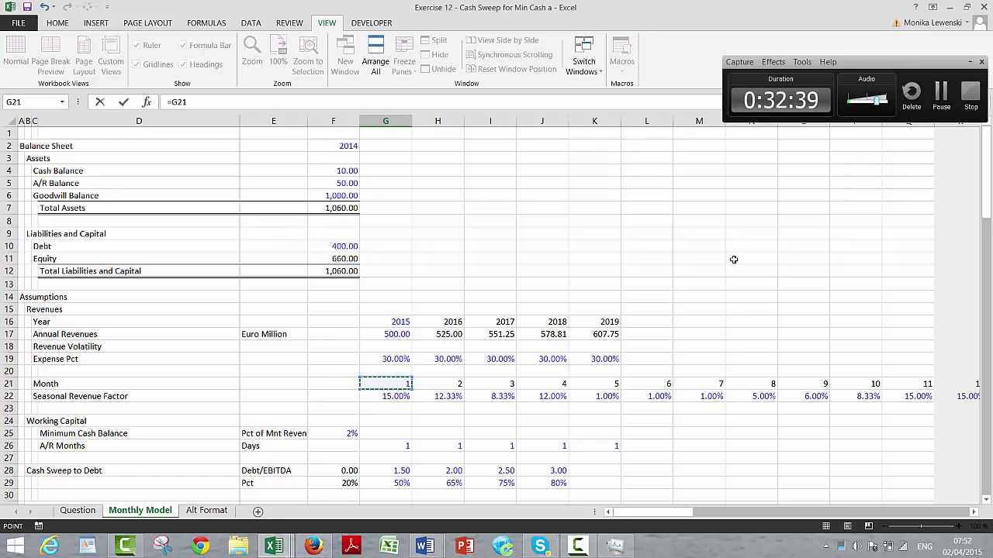
{"action": "key", "text": "Page_Down"}
{"action": "key", "text": "Down"}
{"action": "key", "text": "Down"}
{"action": "key", "text": "Down"}
{"action": "key", "text": "Down"}
{"action": "key", "text": "Down"}
{"action": "key", "text": "Down"}
{"action": "key", "text": "Down"}
{"action": "key", "text": "Down"}
{"action": "key", "text": "Down"}
{"action": "key", "text": "Down"}
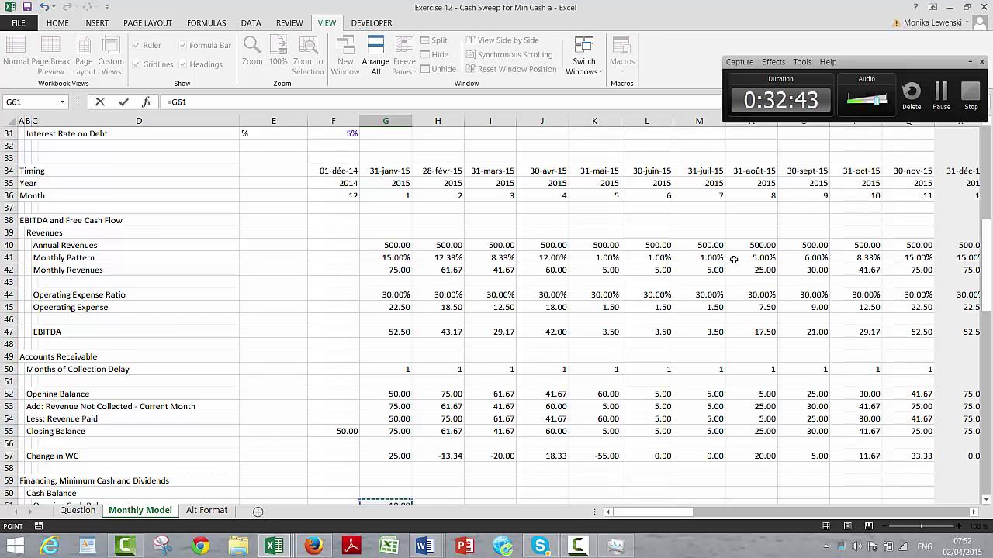
{"action": "key", "text": "Up"}
{"action": "key", "text": "Up"}
{"action": "key", "text": "Up"}
{"action": "key", "text": "Up"}
{"action": "key", "text": "Up"}
{"action": "key", "text": "Up"}
{"action": "key", "text": "Up"}
{"action": "key", "text": "Up"}
{"action": "key", "text": "Up"}
{"action": "key", "text": "Up"}
{"action": "key", "text": "Up"}
{"action": "key", "text": "Up"}
{"action": "key", "text": "Up"}
{"action": "key", "text": "Up"}
{"action": "key", "text": "Up"}
{"action": "key", "text": "Up"}
{"action": "key", "text": "Up"}
{"action": "key", "text": "Up"}
{"action": "key", "text": "Up"}
{"action": "key", "text": "Up"}
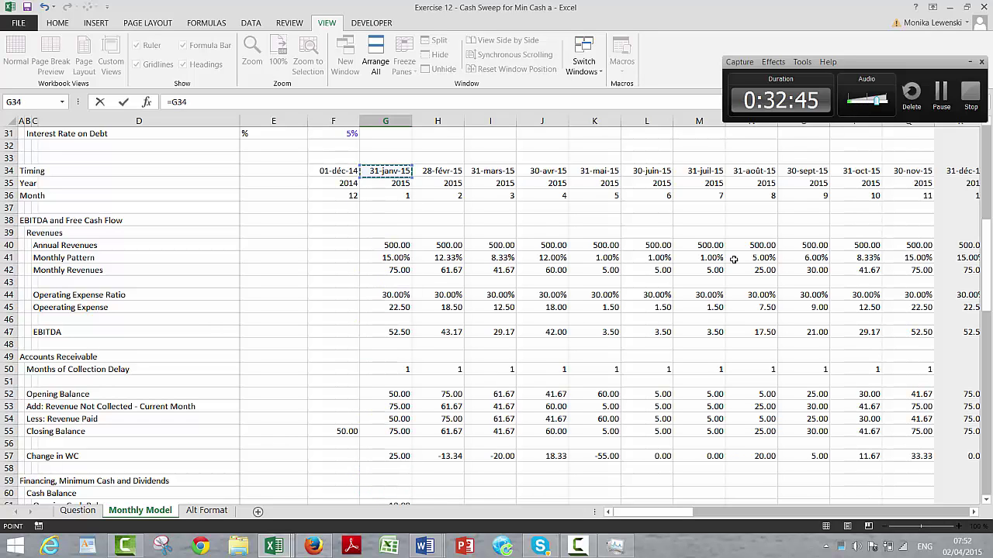
{"action": "key", "text": "Up"}
{"action": "key", "text": "Down"}
{"action": "key", "text": "Down"}
{"action": "key", "text": "Down"}
{"action": "key", "text": "Return"}
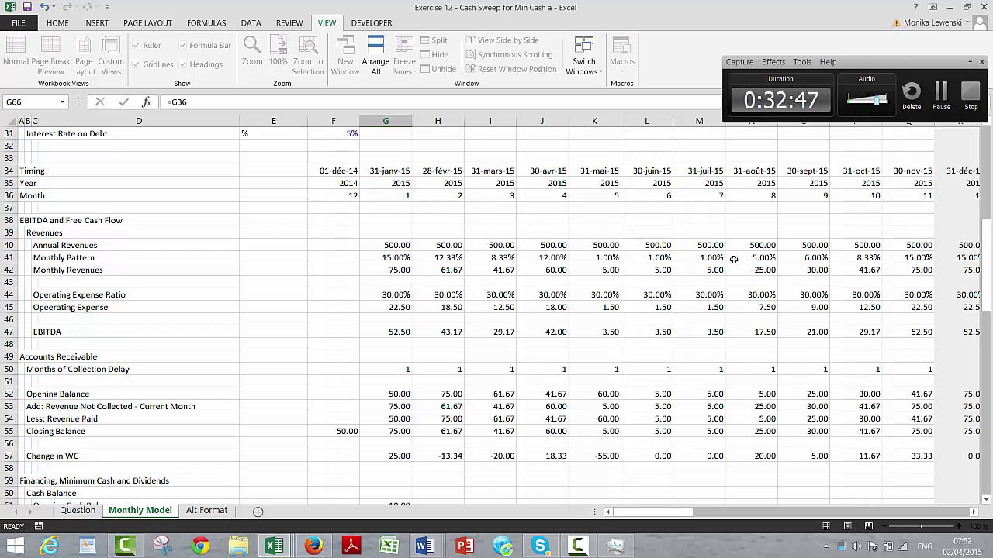
Extend the Cash Sweep Period formula in G66 into a TRUE/FALSE test on the month in G36.
{"action": "key", "text": "Down"}
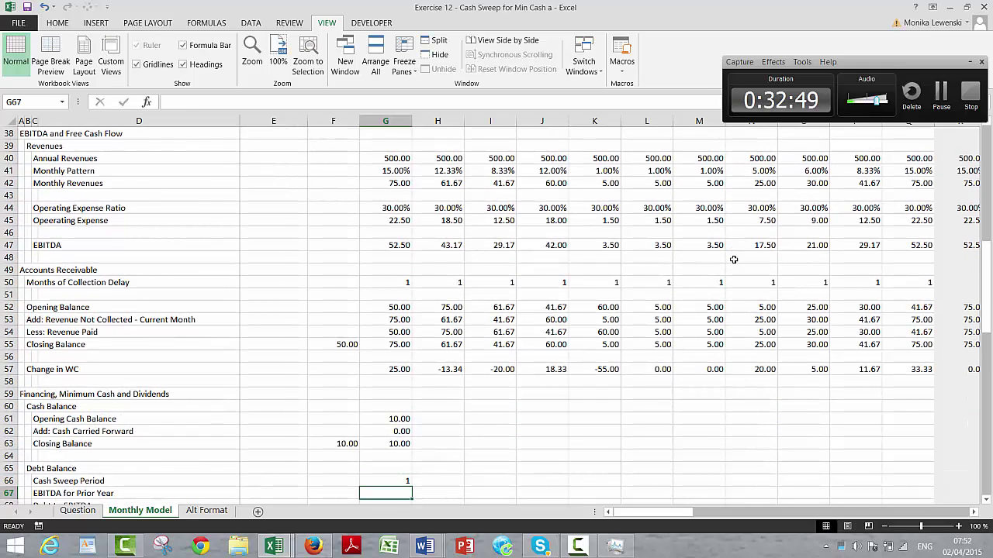
{"action": "key", "text": "Up"}
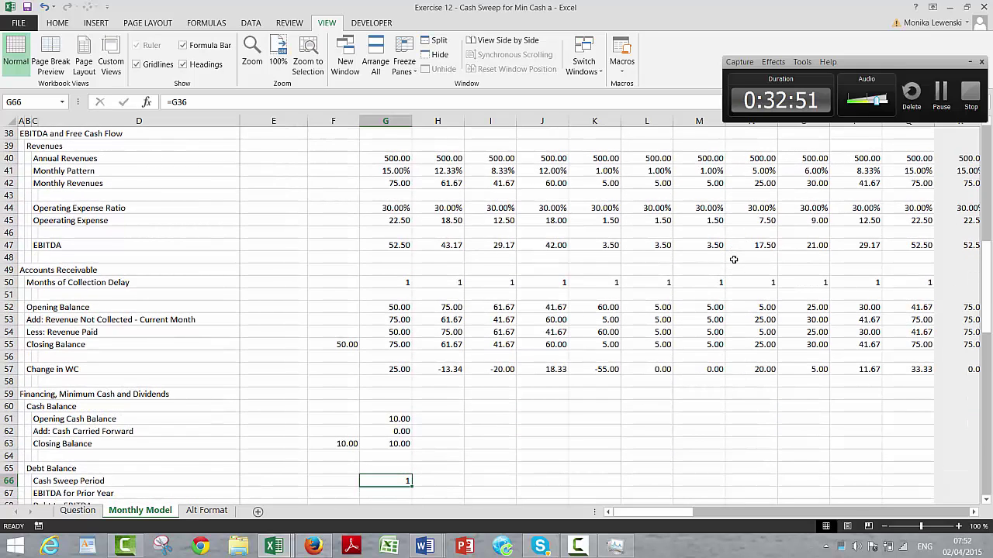
{"action": "key", "text": "F2"}
{"action": "type", "text": "="}
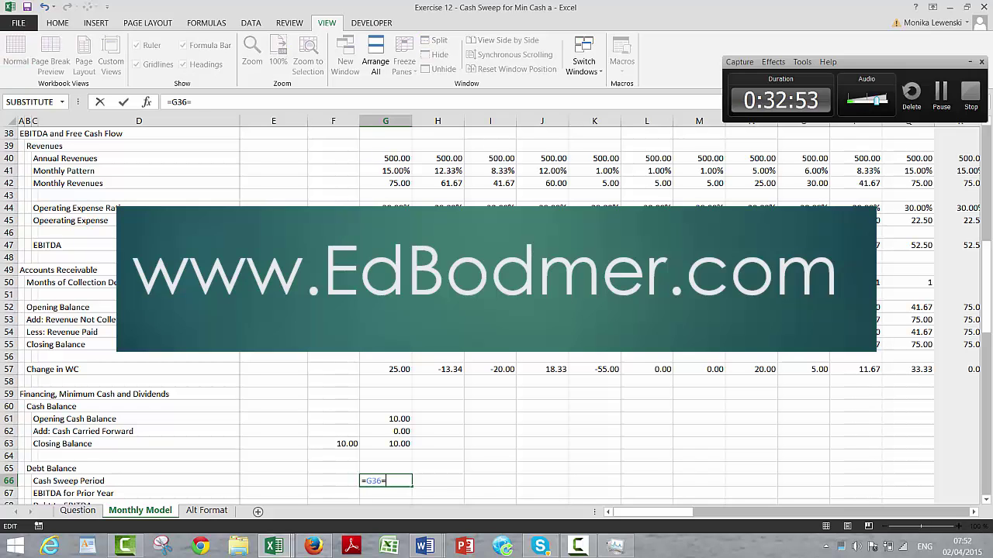
{"action": "type", "text": "G3"}
{"action": "key", "text": "Return"}
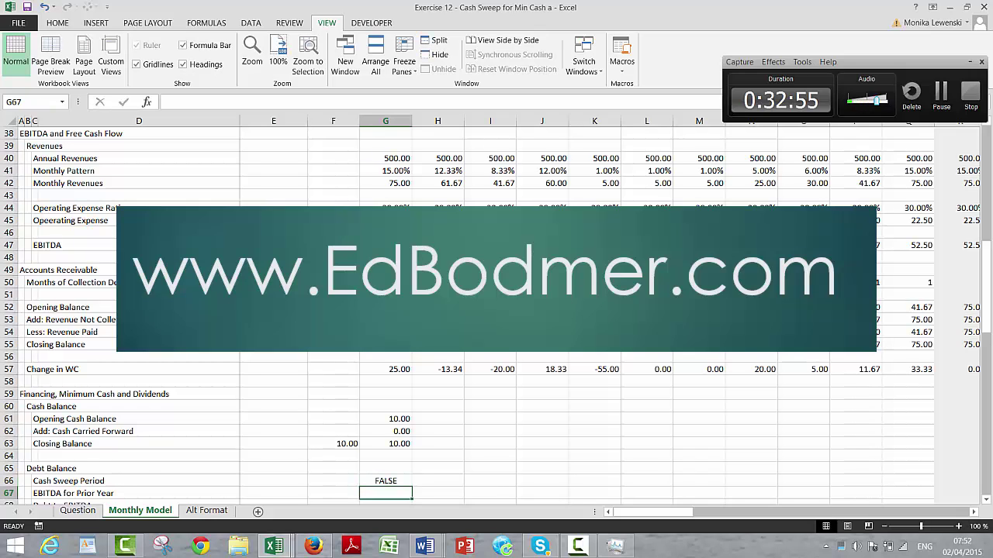
Delete the EBITDA for Prior Year, Debt to EBITDA and Cash Sweep Percent rows and the blank row below them from the Debt Balance section.
{"action": "scroll", "coordinate": [733, 259], "scroll_direction": "down", "scroll_amount": 1}
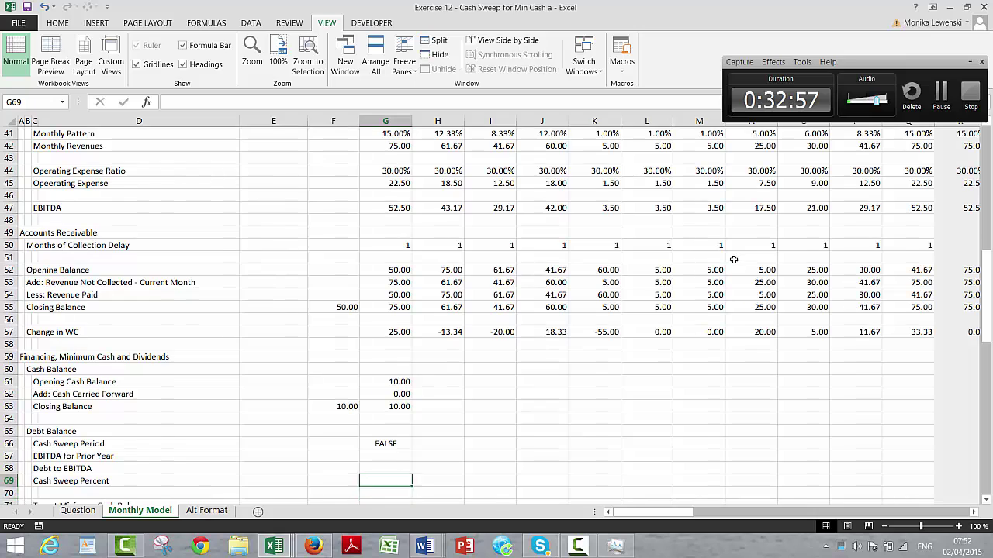
{"action": "key", "text": "Up"}
{"action": "key", "text": "Down"}
{"action": "key", "text": "Left"}
{"action": "key", "text": "Left"}
{"action": "key", "text": "Left"}
{"action": "key", "text": "Left"}
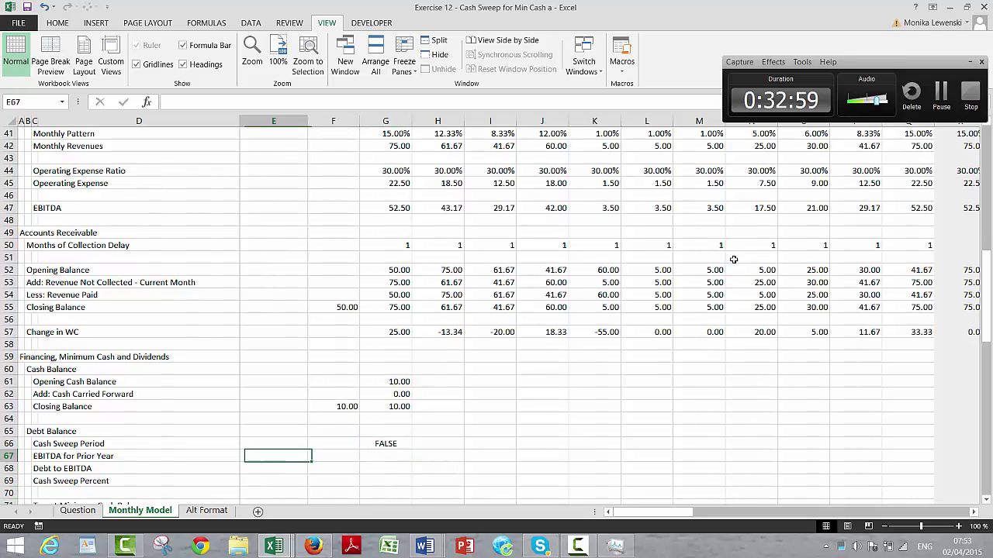
{"action": "key", "text": "Left"}
{"action": "key", "text": "Left"}
{"action": "key", "text": "Down"}
{"action": "key", "text": "Down"}
{"action": "key", "text": "Down"}
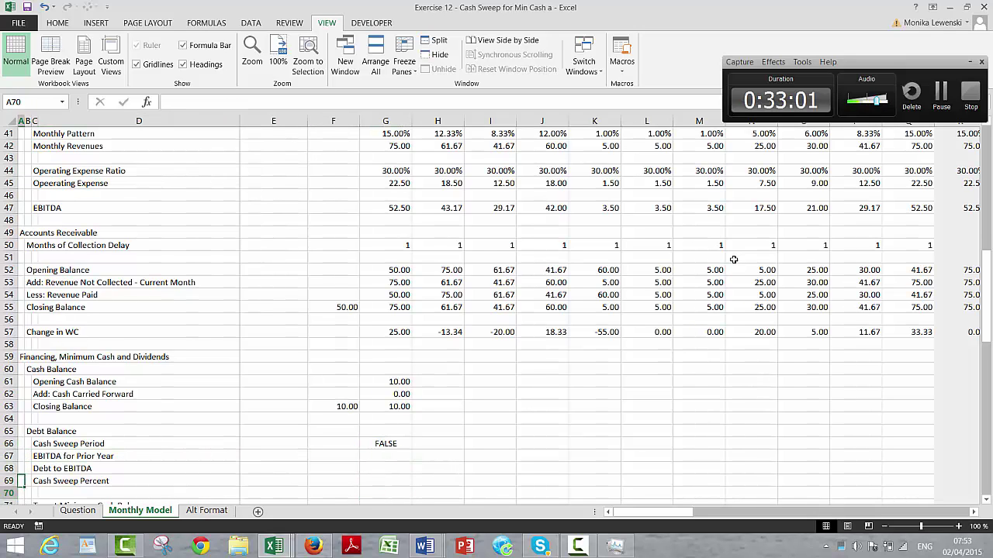
{"action": "key", "text": "Up"}
{"action": "key", "text": "Up"}
{"action": "key", "text": "Up"}
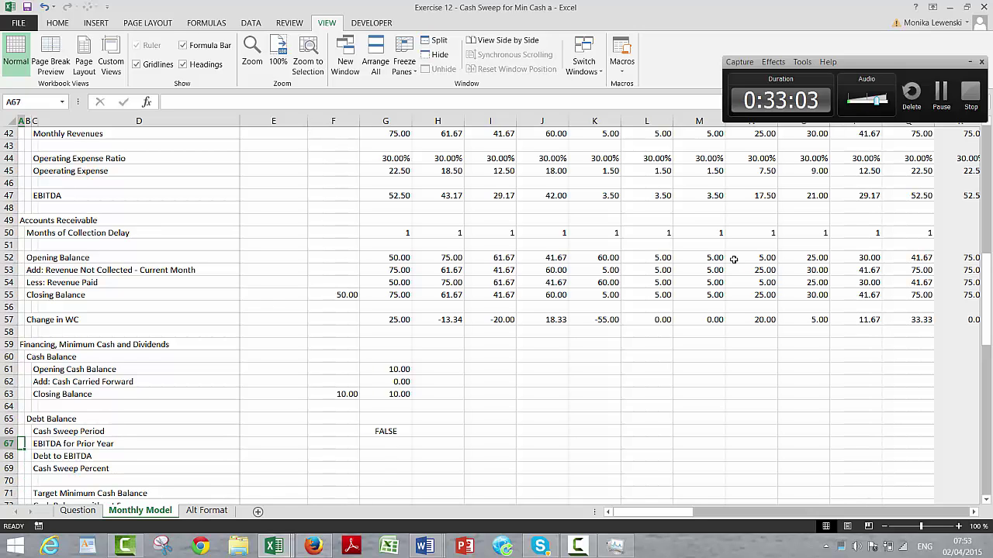
{"action": "key", "text": "shift+space"}
{"action": "key", "text": "ctrl+minus"}
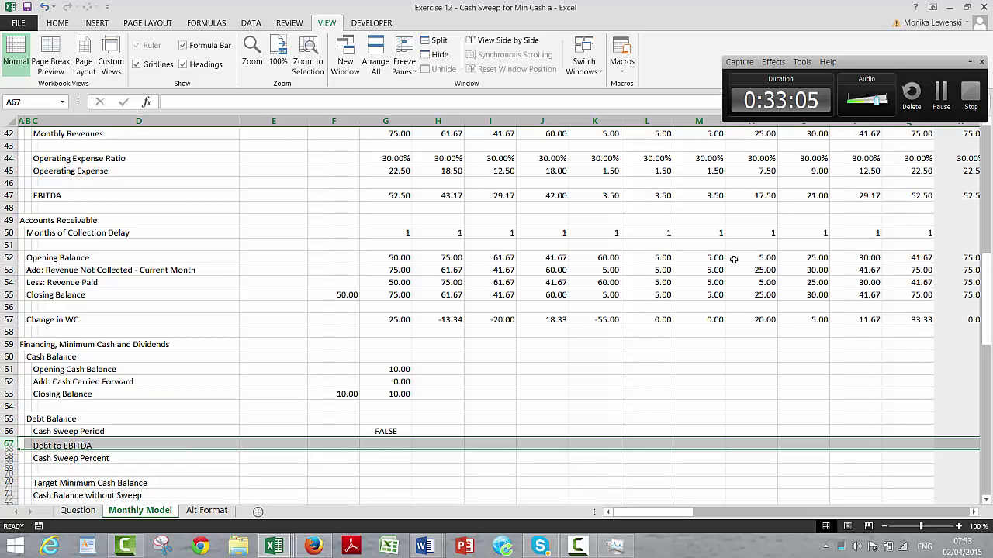
{"action": "key", "text": "ctrl+minus"}
{"action": "key", "text": "ctrl+minus"}
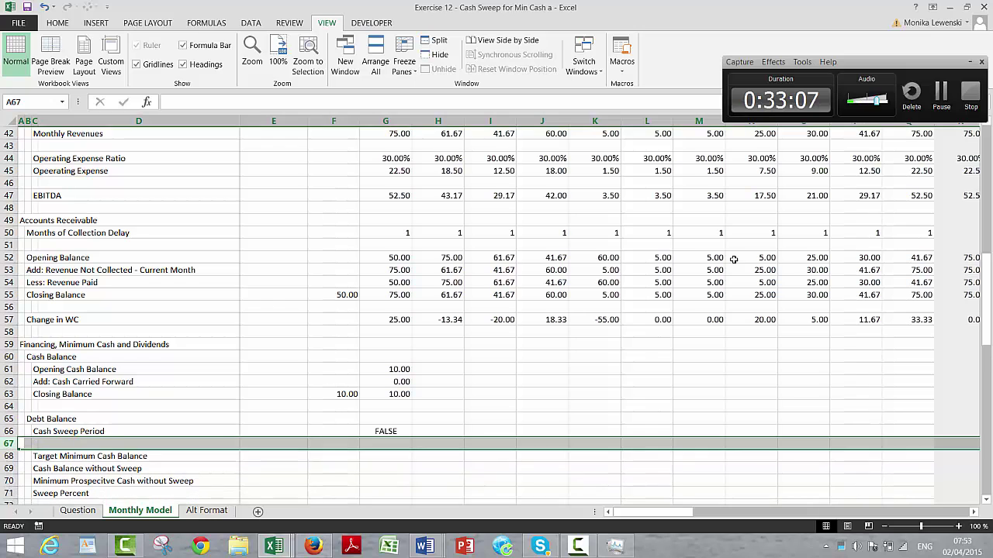
{"action": "key", "text": "ctrl+minus"}
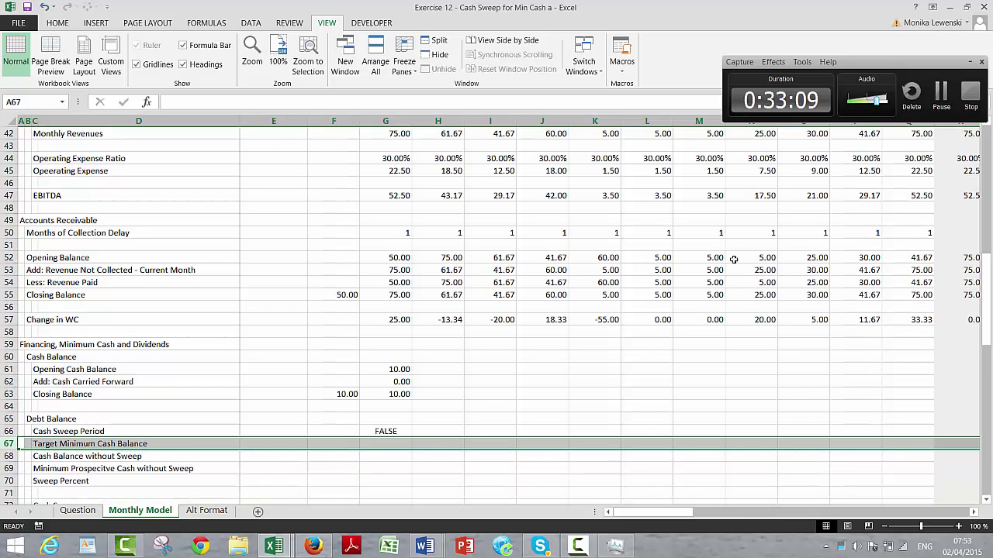
Review the remaining Debt Balance rows, from Target Minimum Cash Balance down to Interest Expense.
{"action": "key", "text": "Down"}
{"action": "key", "text": "Right"}
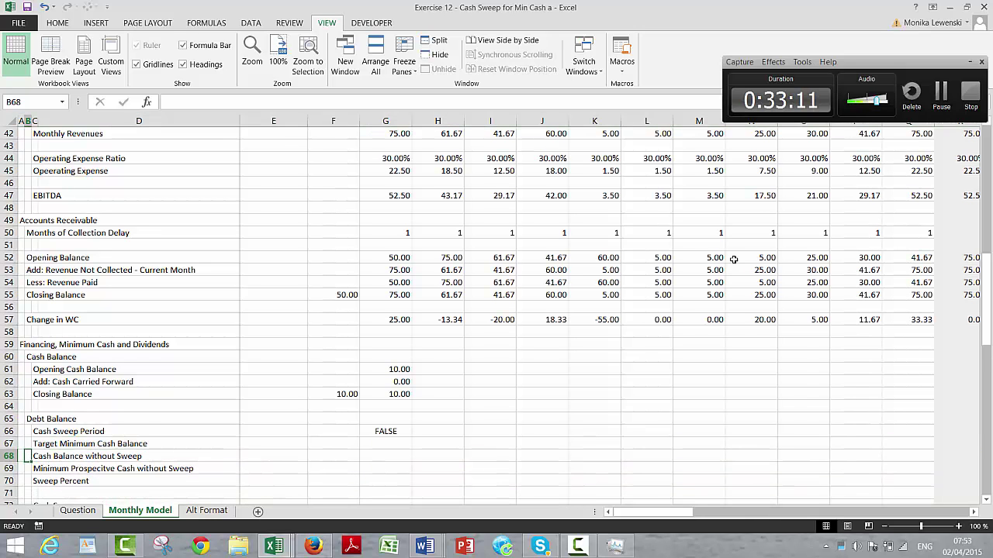
{"action": "key", "text": "Right"}
{"action": "key", "text": "Right"}
{"action": "key", "text": "Right"}
{"action": "key", "text": "Right"}
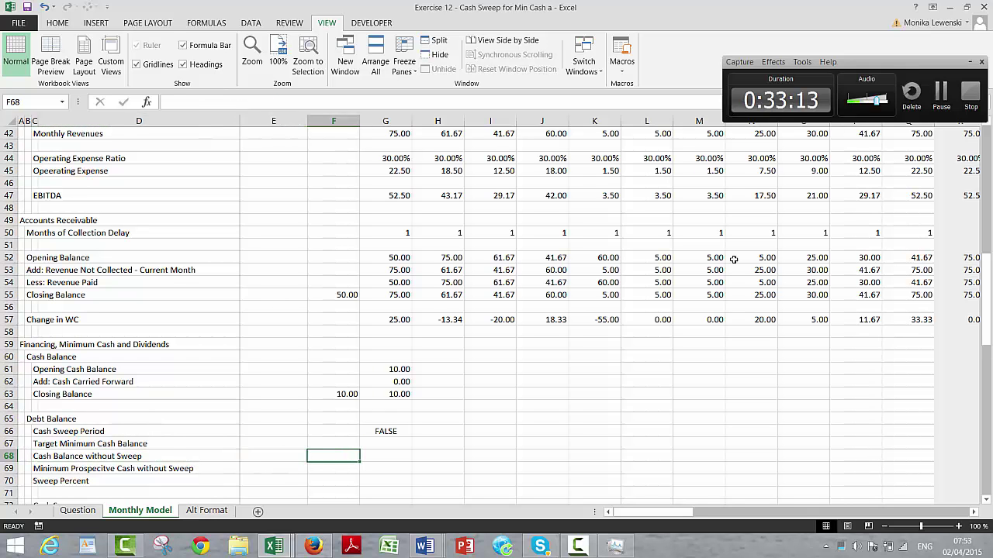
{"action": "key", "text": "Right"}
{"action": "key", "text": "Up"}
{"action": "key", "text": "Down"}
{"action": "key", "text": "Down"}
{"action": "key", "text": "Down"}
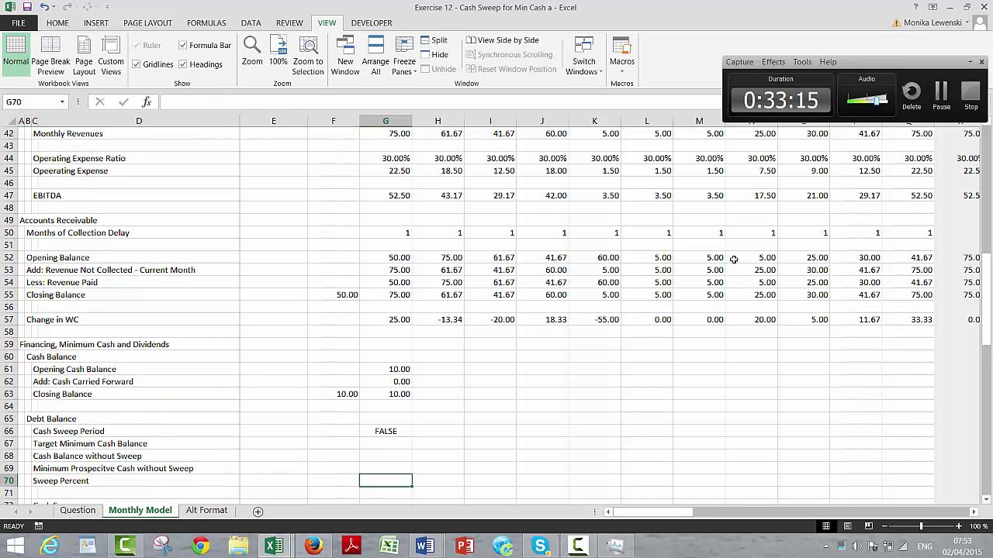
{"action": "key", "text": "Down"}
{"action": "key", "text": "Down"}
{"action": "key", "text": "Down"}
{"action": "key", "text": "Down"}
{"action": "key", "text": "Down"}
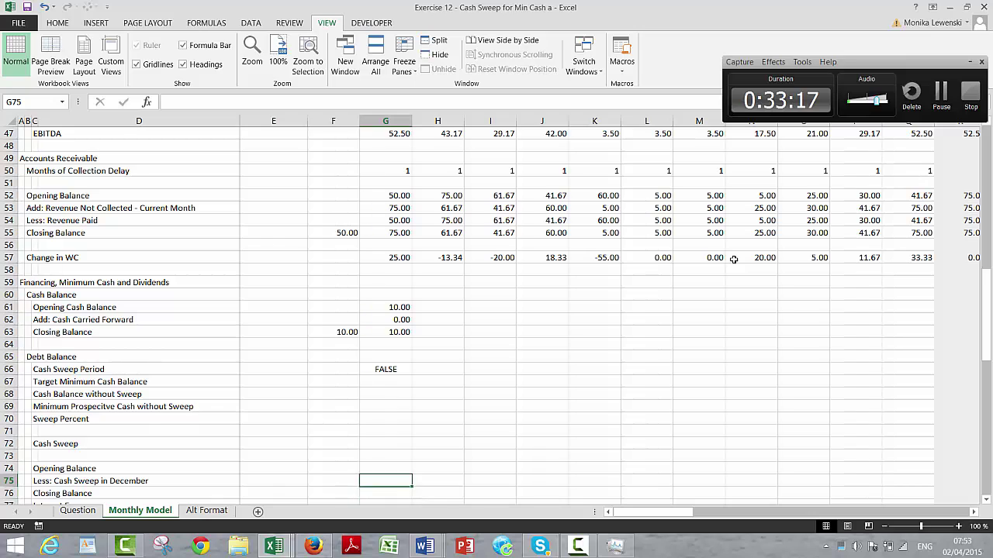
{"action": "key", "text": "Up"}
{"action": "key", "text": "Up"}
{"action": "key", "text": "Up"}
{"action": "key", "text": "Up"}
{"action": "key", "text": "Up"}
{"action": "key", "text": "Left"}
{"action": "key", "text": "Left"}
{"action": "key", "text": "Left"}
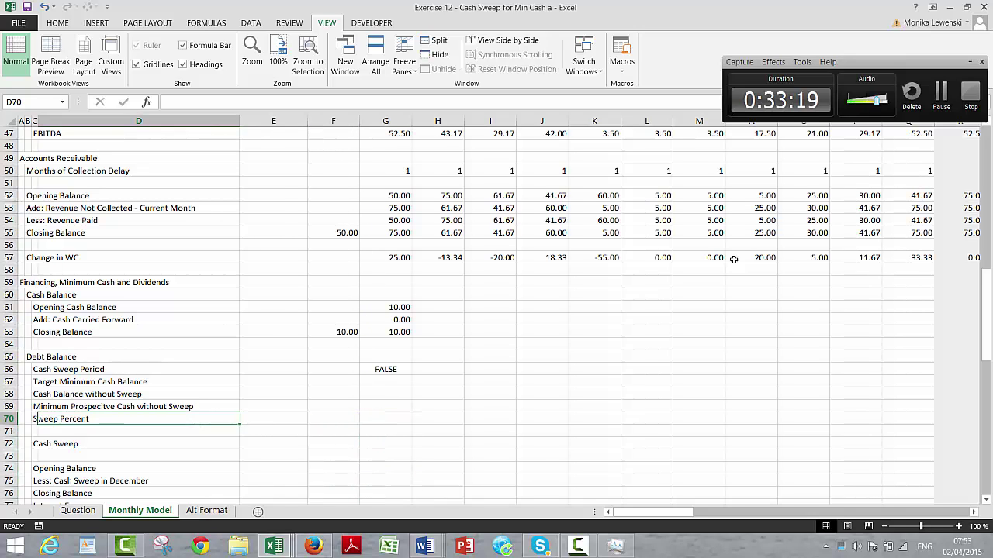
{"action": "key", "text": "Left"}
{"action": "key", "text": "Left"}
{"action": "key", "text": "Left"}
{"action": "key", "text": "Up"}
{"action": "key", "text": "Up"}
{"action": "key", "text": "Up"}
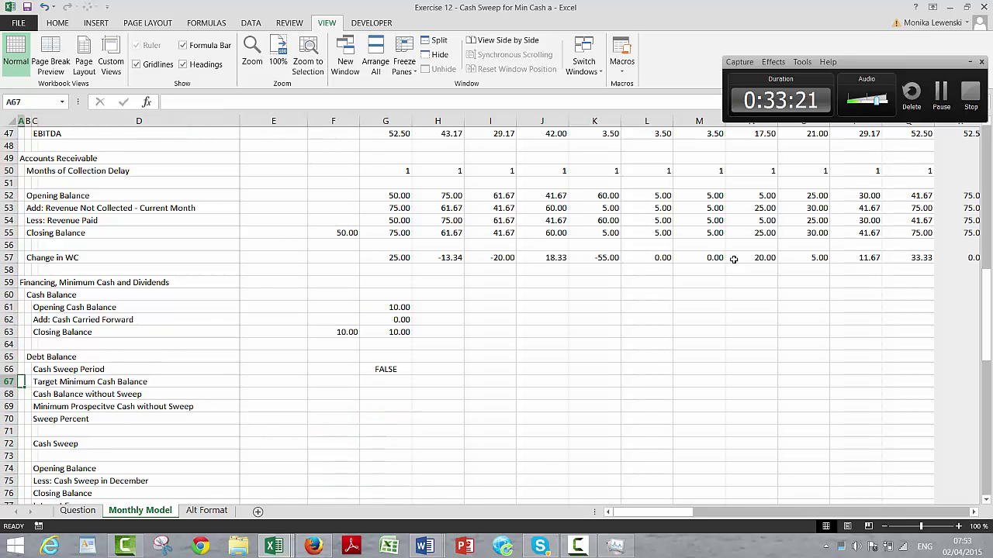
{"action": "key", "text": "Down"}
{"action": "key", "text": "Down"}
{"action": "key", "text": "Down"}
{"action": "key", "text": "Down"}
{"action": "key", "text": "Down"}
{"action": "key", "text": "Down"}
{"action": "key", "text": "Down"}
{"action": "key", "text": "Down"}
{"action": "key", "text": "Down"}
{"action": "key", "text": "Down"}
{"action": "key", "text": "Down"}
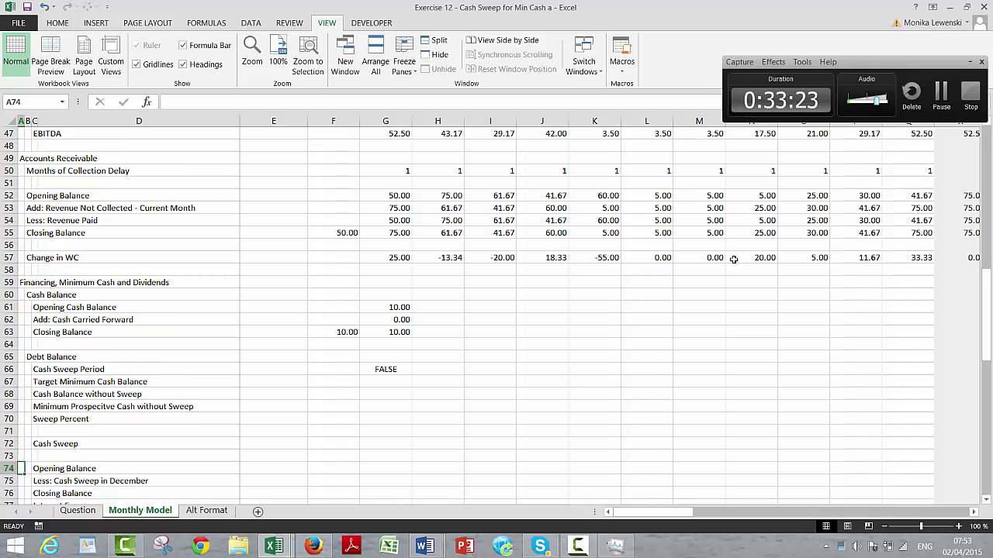
{"action": "key", "text": "Down"}
{"action": "key", "text": "Down"}
{"action": "key", "text": "Up"}
{"action": "key", "text": "Up"}
{"action": "key", "text": "Up"}
{"action": "key", "text": "Up"}
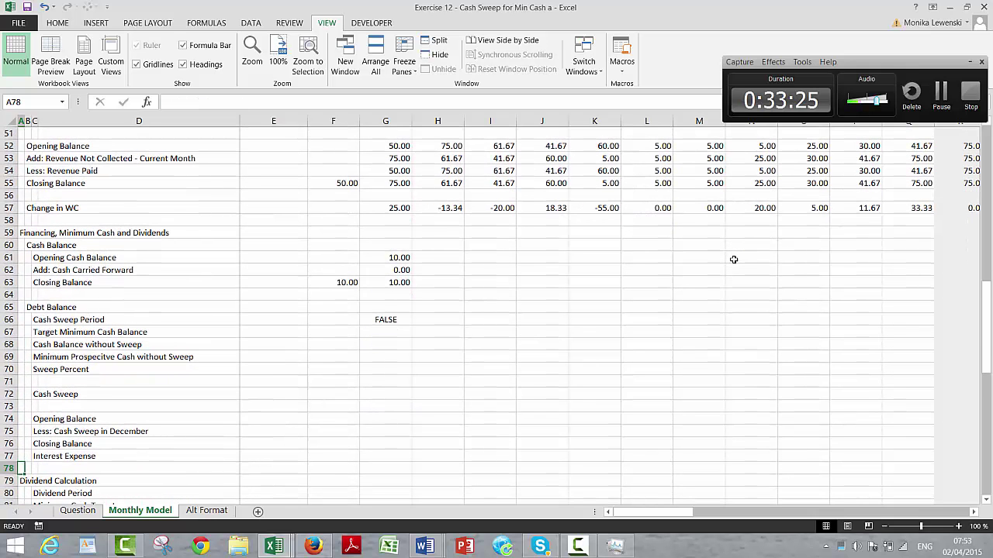
Link the initial Closing Balance of debt in F76 to the balance sheet's Debt with =F10.
{"action": "key", "text": "Up"}
{"action": "key", "text": "Right"}
{"action": "key", "text": "Right"}
{"action": "key", "text": "Right"}
{"action": "key", "text": "Right"}
{"action": "key", "text": "Right"}
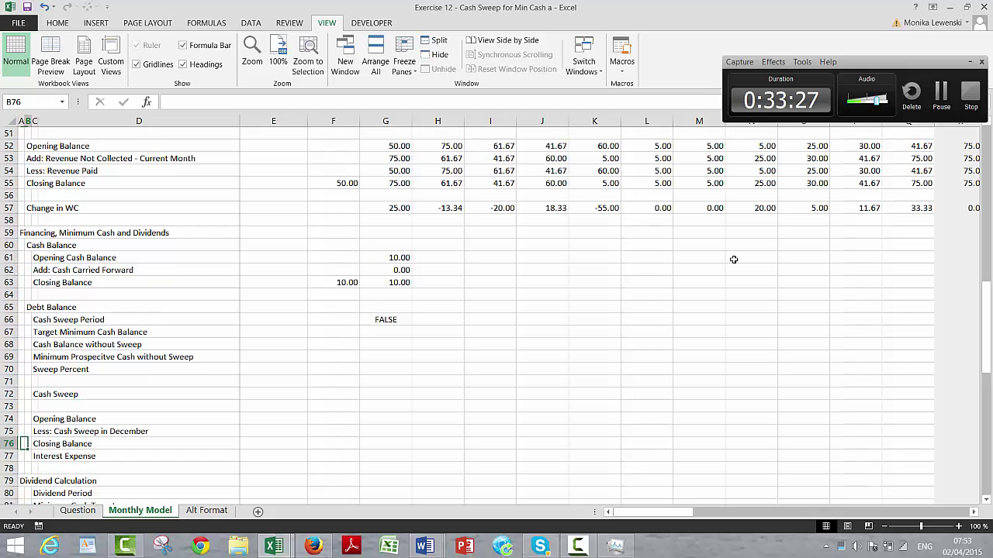
{"action": "type", "text": "="}
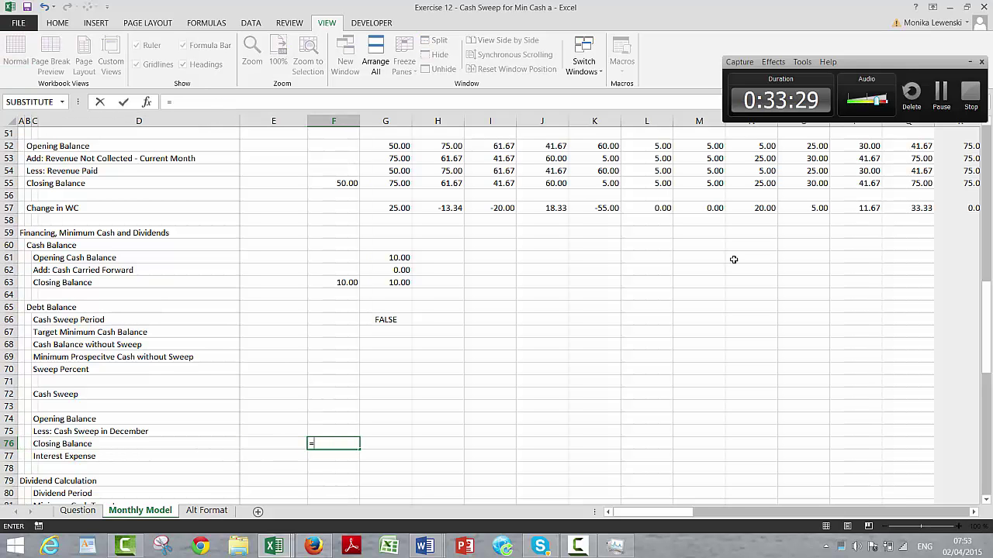
{"action": "key", "text": "Page_Up"}
{"action": "key", "text": "Page_Up"}
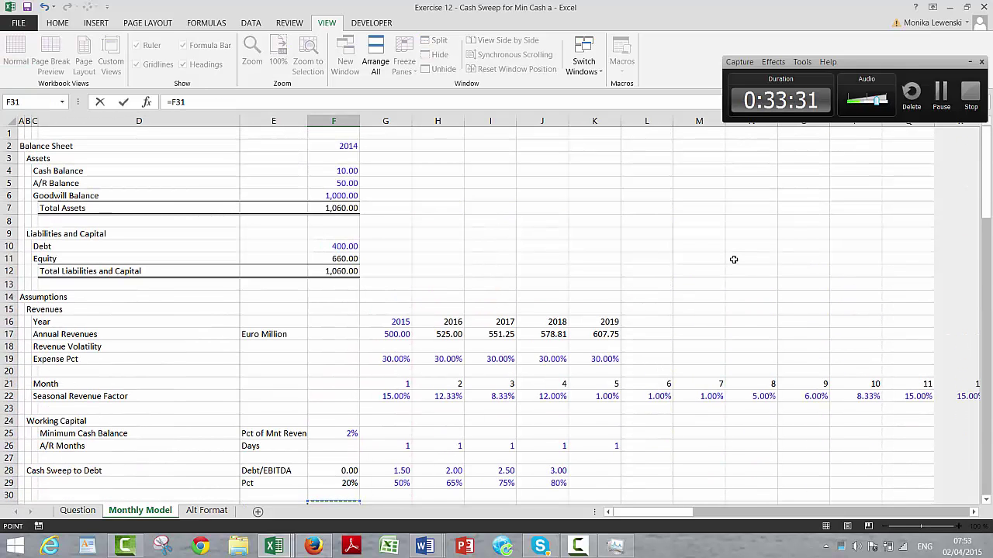
{"action": "key", "text": "Up"}
{"action": "key", "text": "Up"}
{"action": "key", "text": "Up"}
{"action": "key", "text": "Up"}
{"action": "key", "text": "Up"}
{"action": "key", "text": "Up"}
{"action": "key", "text": "Up"}
{"action": "key", "text": "Up"}
{"action": "key", "text": "Up"}
{"action": "key", "text": "Up"}
{"action": "key", "text": "Up"}
{"action": "key", "text": "Up"}
{"action": "key", "text": "Up"}
{"action": "key", "text": "Up"}
{"action": "key", "text": "Up"}
{"action": "key", "text": "Up"}
{"action": "key", "text": "Up"}
{"action": "key", "text": "Up"}
{"action": "key", "text": "Up"}
{"action": "key", "text": "Up"}
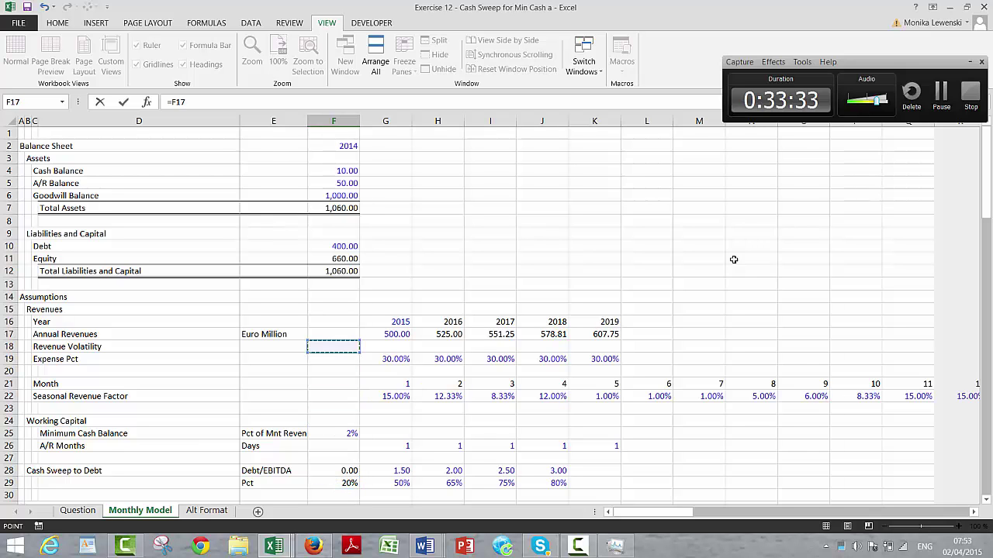
{"action": "key", "text": "Down"}
{"action": "key", "text": "Down"}
{"action": "key", "text": "Down"}
{"action": "key", "text": "Down"}
{"action": "key", "text": "Down"}
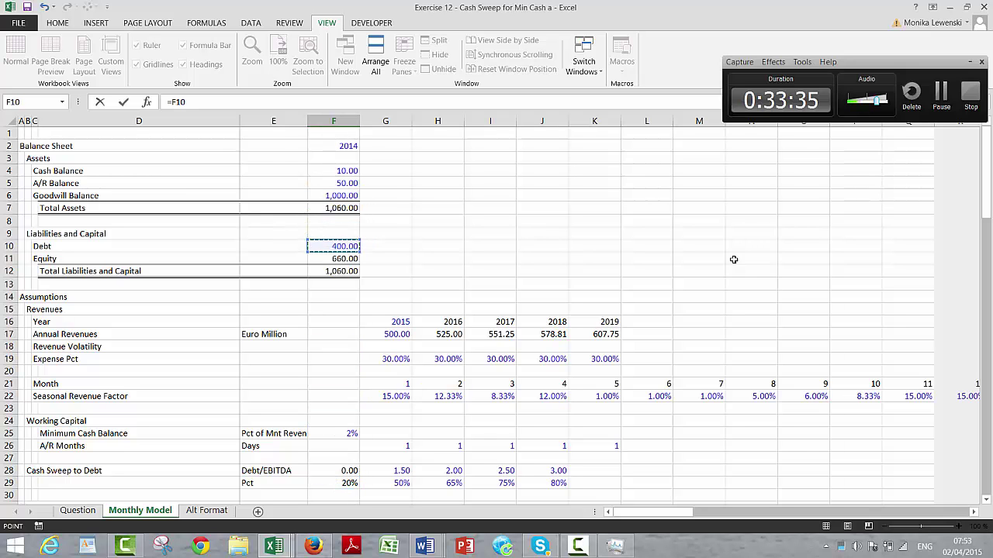
{"action": "key", "text": "ctrl+Return"}
Link the first month's debt Opening Balance in G74 to the prior Closing Balance with =F76.
{"action": "key", "text": "Down"}
{"action": "key", "text": "Up"}
{"action": "key", "text": "Up"}
{"action": "key", "text": "Up"}
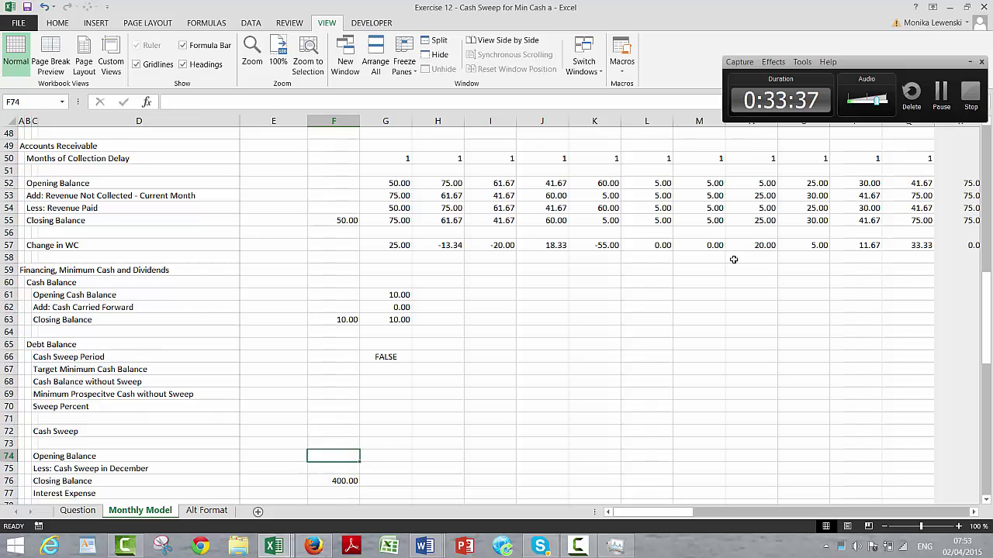
{"action": "key", "text": "Right"}
{"action": "type", "text": "="}
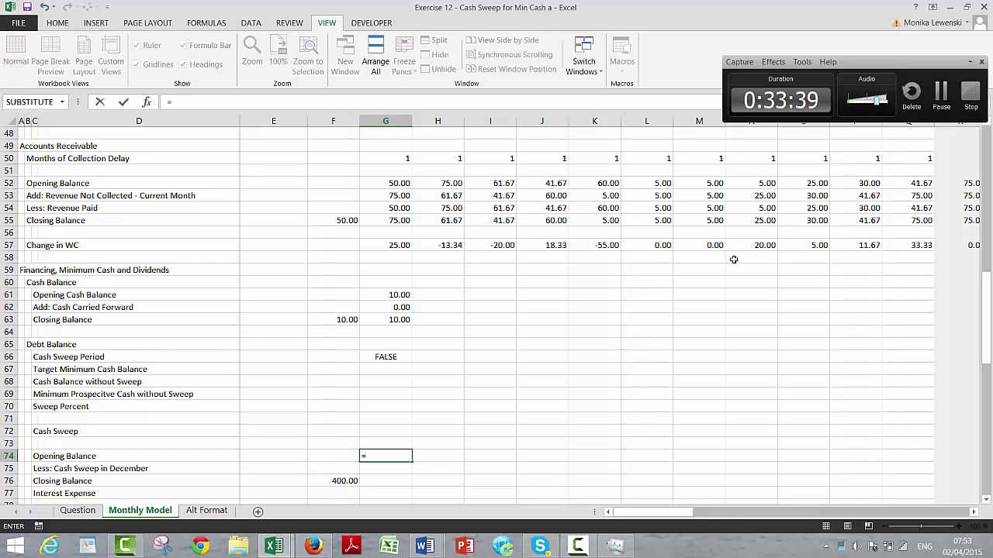
{"action": "key", "text": "Down"}
{"action": "key", "text": "Down"}
{"action": "key", "text": "Left"}
{"action": "key", "text": "Return"}
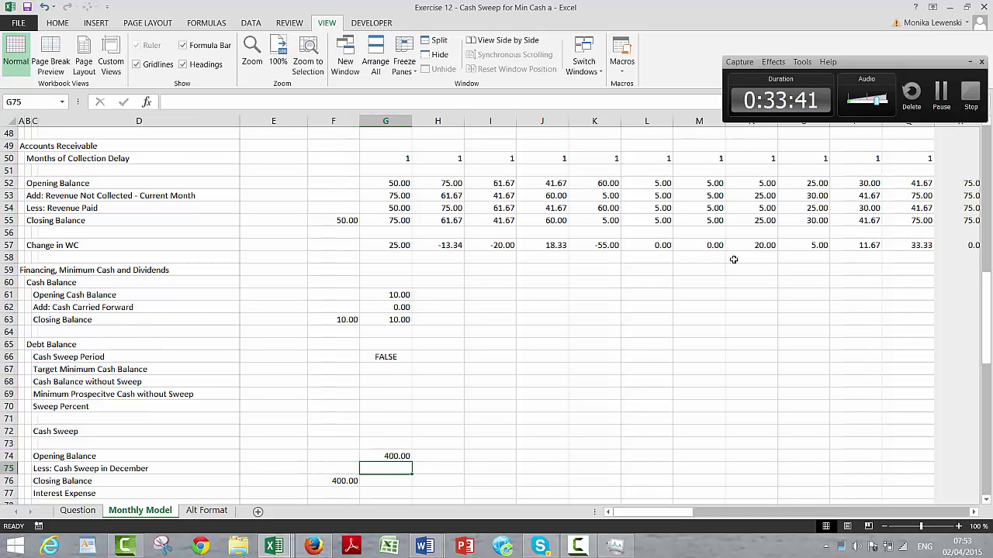
Link the first month's Less: Cash Sweep in December in G75 to the Cash Sweep row with =G72.
{"action": "key", "text": "Up"}
{"action": "key", "text": "Up"}
{"action": "key", "text": "Up"}
{"action": "key", "text": "Up"}
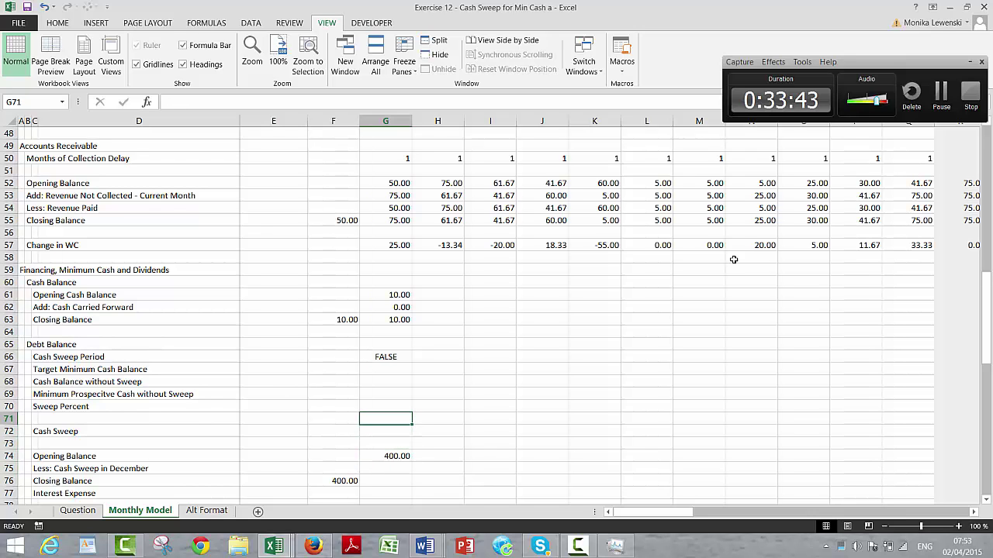
{"action": "key", "text": "Down"}
{"action": "key", "text": "Down"}
{"action": "key", "text": "Down"}
{"action": "key", "text": "Down"}
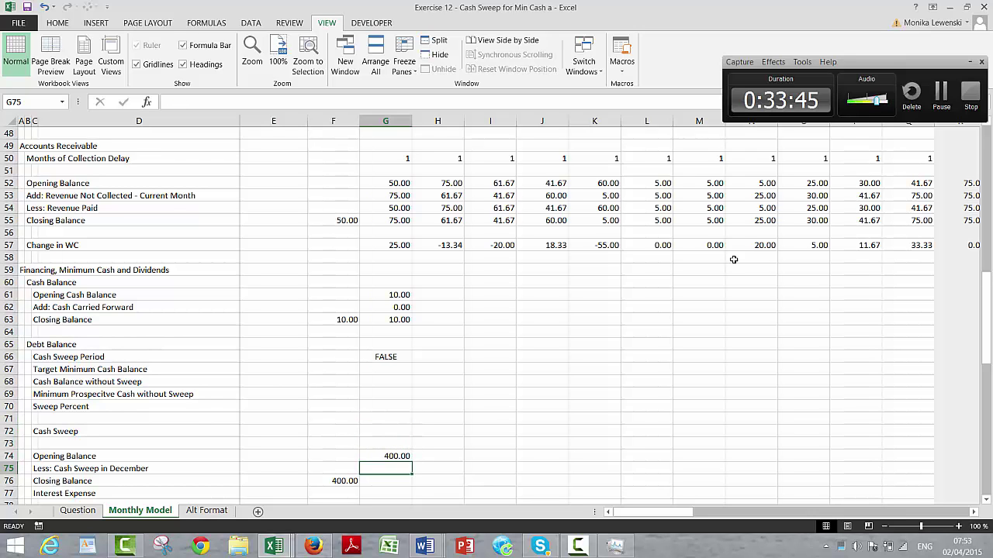
{"action": "type", "text": "="}
{"action": "key", "text": "Up"}
{"action": "key", "text": "Up"}
{"action": "key", "text": "Up"}
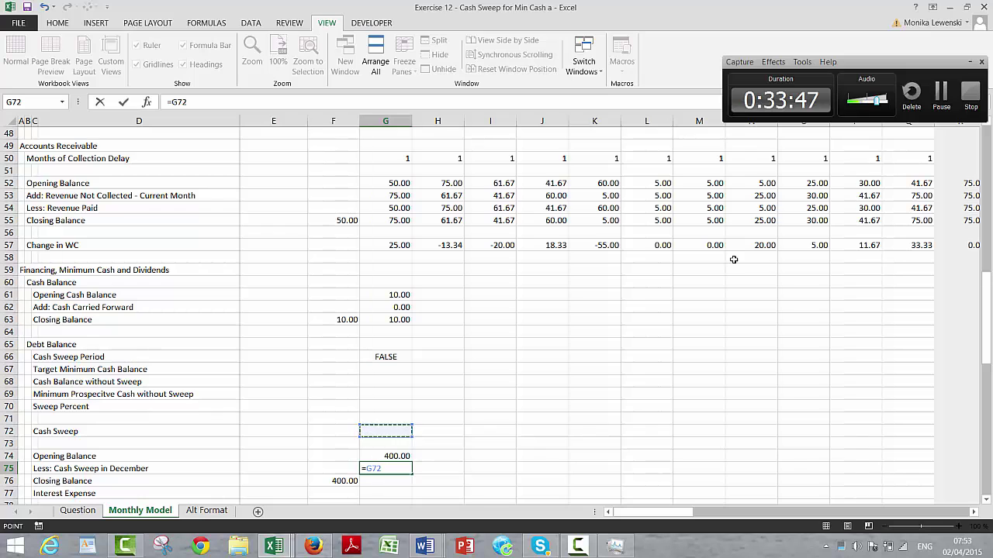
{"action": "key", "text": "Return"}
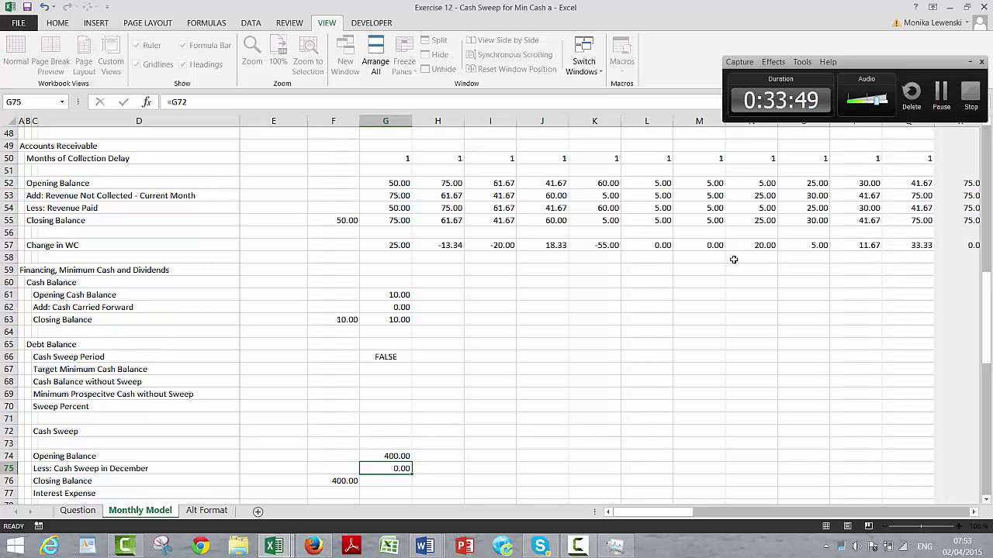
Calculate the first month's debt Closing Balance in G76 as =G74-G75.
{"action": "type", "text": "="}
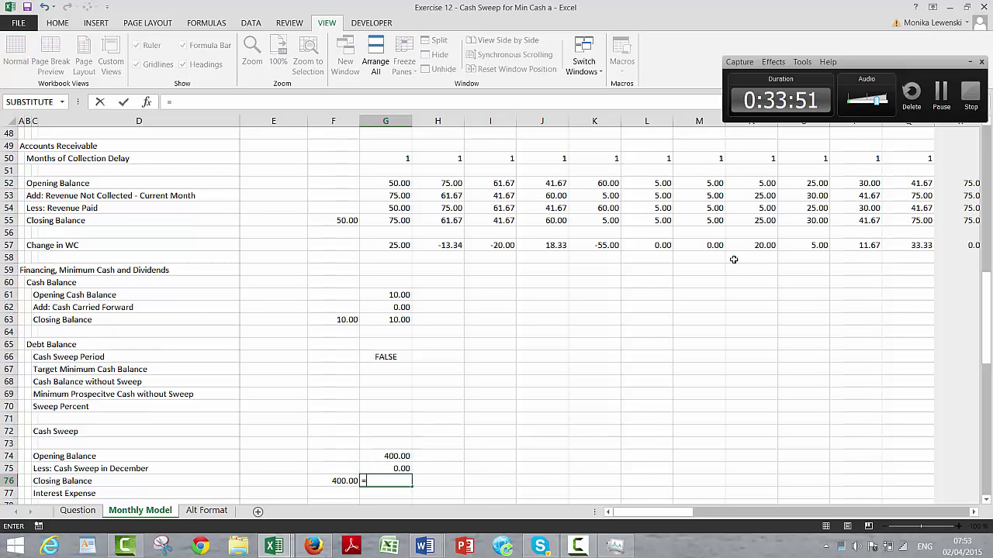
{"action": "key", "text": "Up"}
{"action": "key", "text": "Up"}
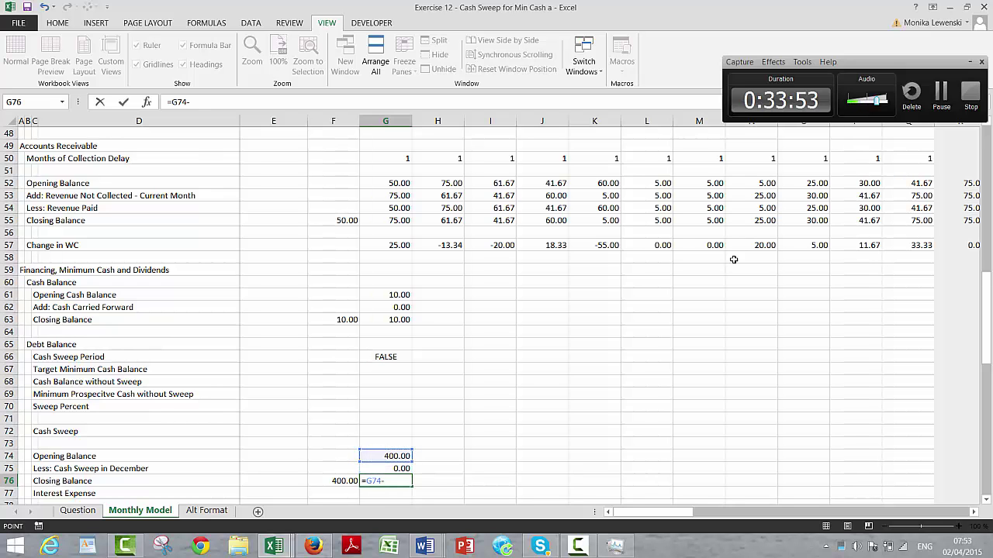
{"action": "type", "text": "-"}
{"action": "key", "text": "Up"}
{"action": "key", "text": "Return"}
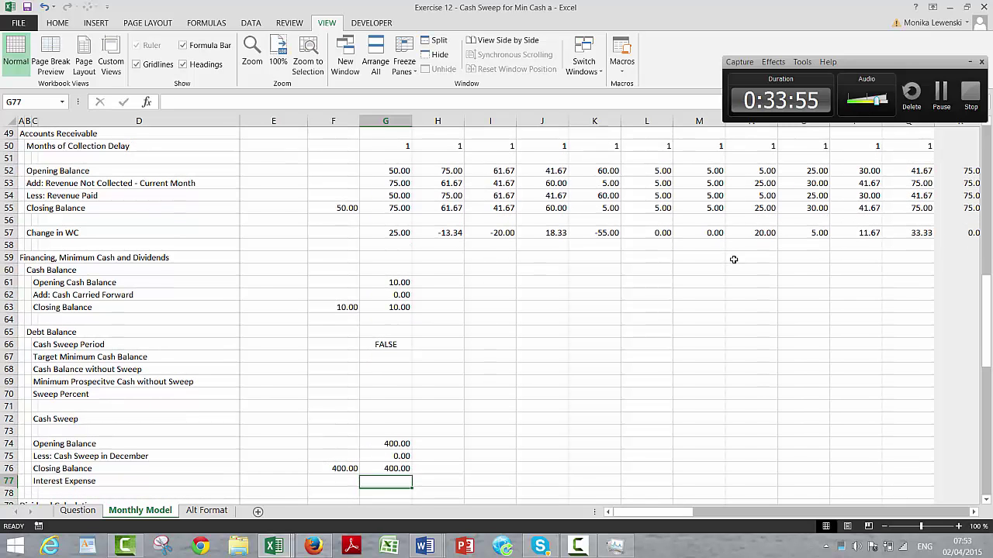
Enter the Interest Expense rate in F77 as the Interest Rate on Debt assumption with a negative sign, -F31.
{"action": "key", "text": "Left"}
{"action": "type", "text": "-"}
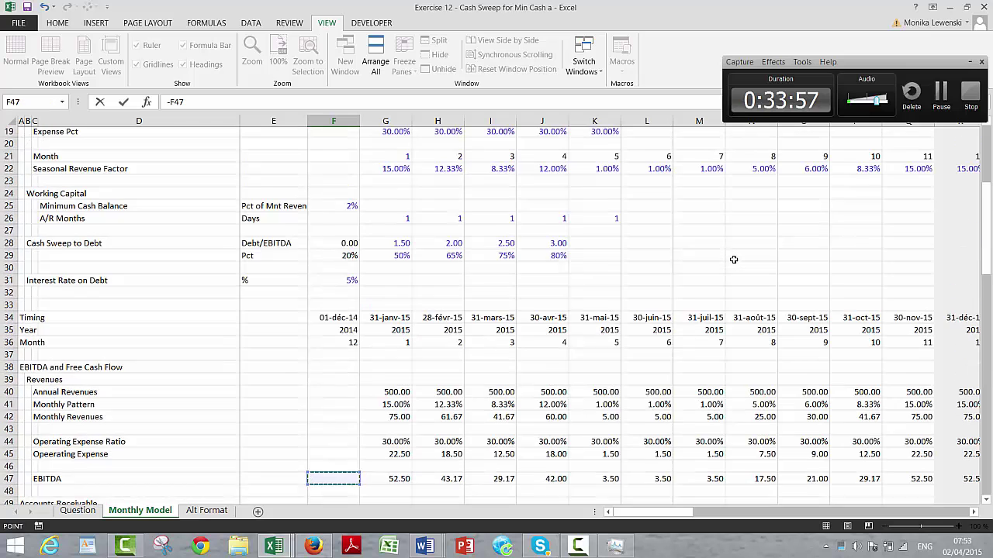
{"action": "key", "text": "Page_Up"}
{"action": "key", "text": "Up"}
{"action": "key", "text": "Up"}
{"action": "key", "text": "Up"}
{"action": "key", "text": "Up"}
{"action": "key", "text": "Up"}
{"action": "key", "text": "Up"}
{"action": "key", "text": "Up"}
{"action": "key", "text": "Up"}
{"action": "key", "text": "Up"}
{"action": "key", "text": "Up"}
{"action": "key", "text": "Up"}
{"action": "key", "text": "Up"}
{"action": "key", "text": "Up"}
{"action": "key", "text": "Up"}
{"action": "key", "text": "Up"}
{"action": "key", "text": "Up"}
{"action": "key", "text": "Up"}
{"action": "key", "text": "Up"}
{"action": "key", "text": "Up"}
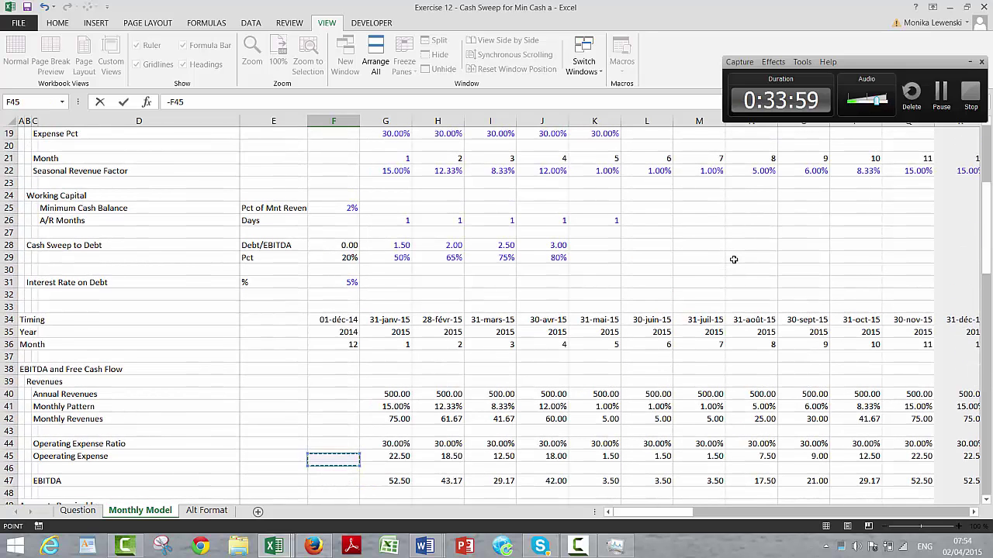
{"action": "key", "text": "Down"}
{"action": "key", "text": "Down"}
{"action": "key", "text": "Down"}
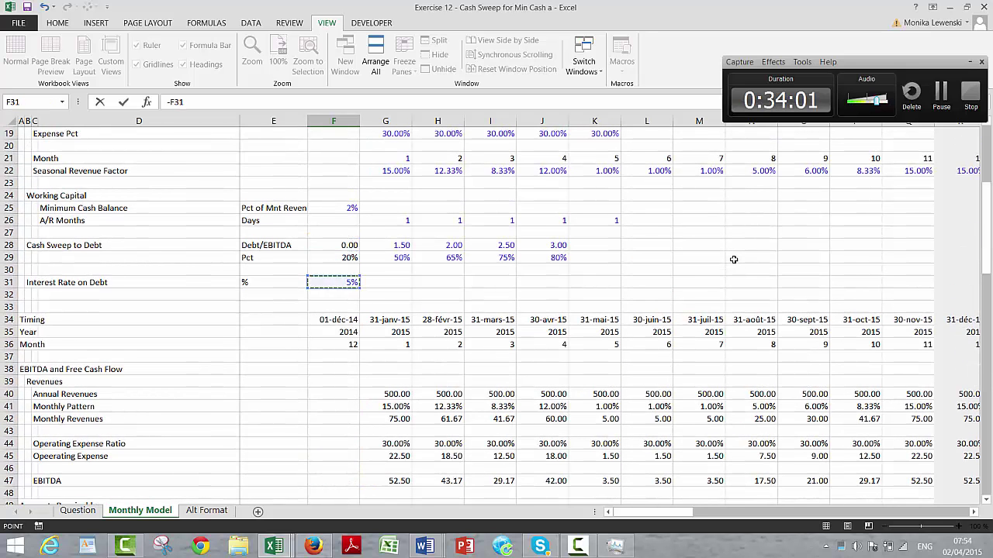
{"action": "key", "text": "Return"}
{"action": "key", "text": "Up"}
Calculate the first month's Interest Expense in G77 as G74*F77, with the rate reference F77 made absolute.
{"action": "key", "text": "Right"}
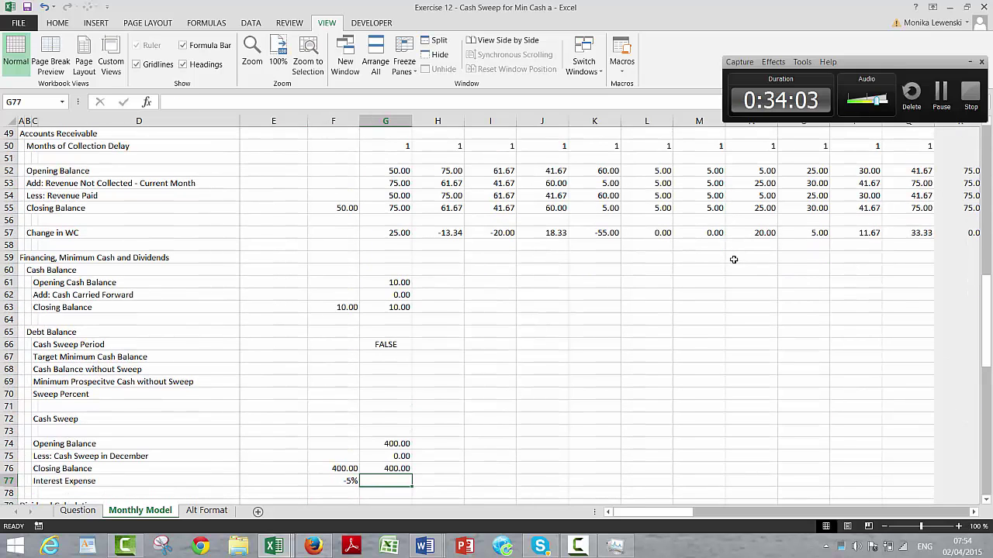
{"action": "type", "text": "="}
{"action": "key", "text": "Up"}
{"action": "key", "text": "Up"}
{"action": "key", "text": "Up"}
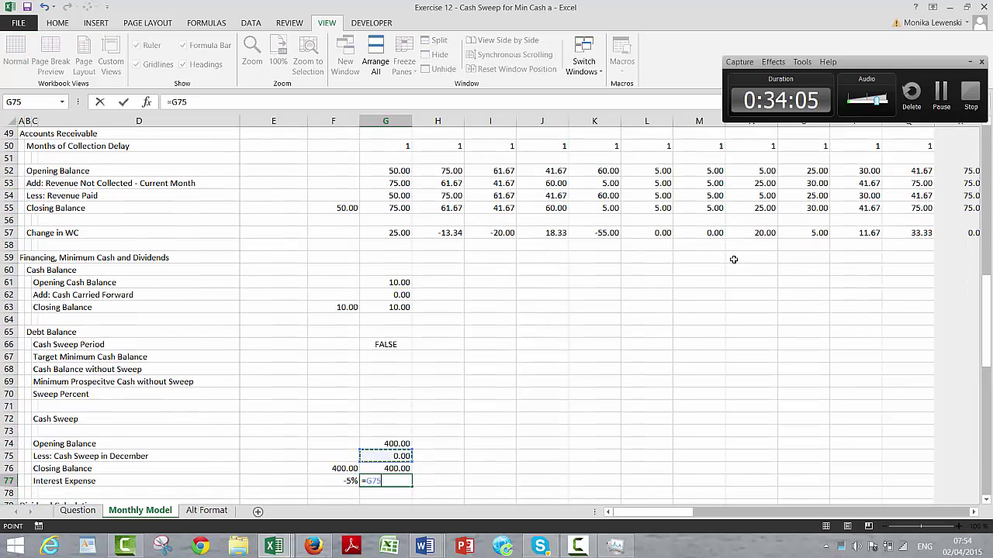
{"action": "type", "text": "*"}
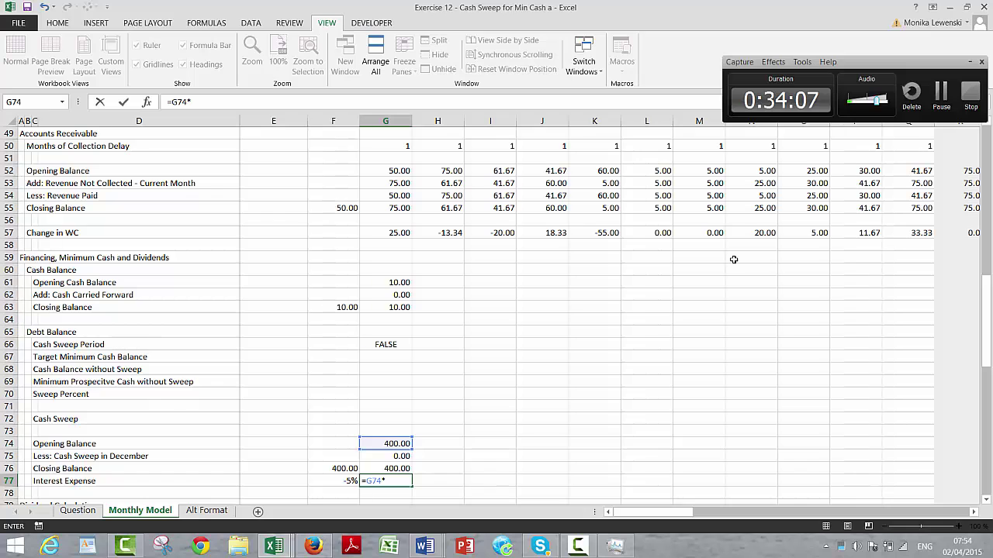
{"action": "key", "text": "Down"}
{"action": "key", "text": "Up"}
{"action": "key", "text": "Left"}
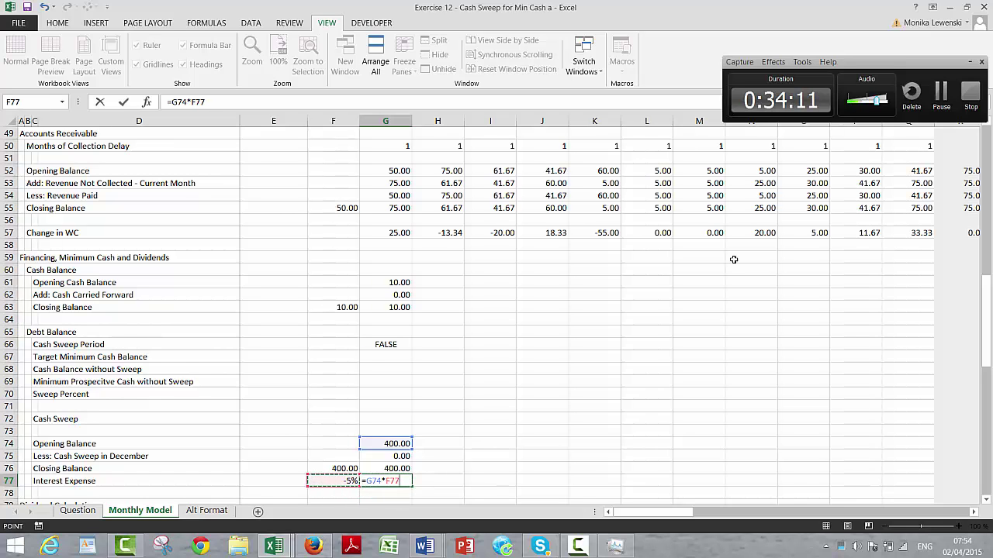
{"action": "key", "text": "F4"}
{"action": "key", "text": "Return"}
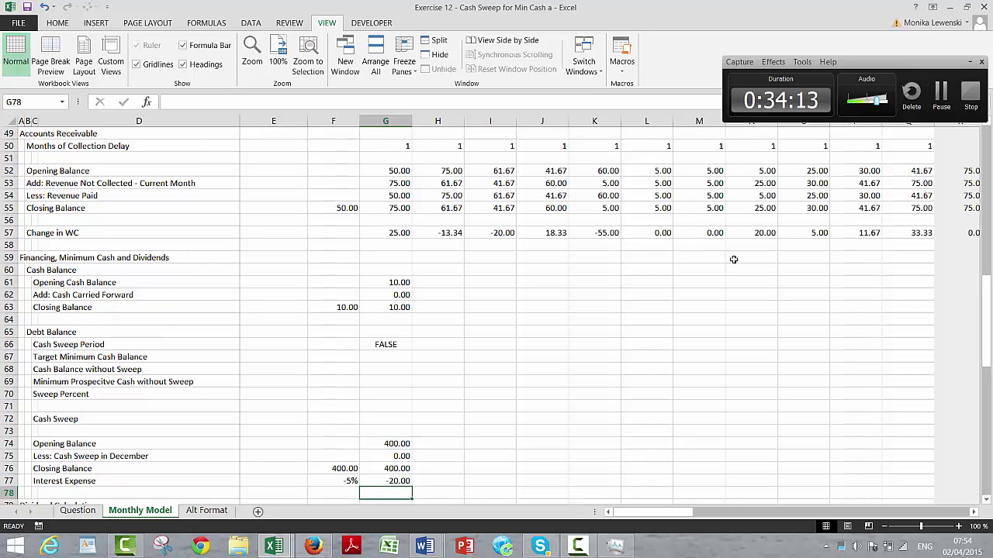
Link the first month's Dividend Period in G80 to the Cash Sweep Period with =G66.
{"action": "key", "text": "Down"}
{"action": "key", "text": "Down"}
{"action": "key", "text": "Down"}
{"action": "key", "text": "Down"}
{"action": "key", "text": "Up"}
{"action": "key", "text": "Up"}
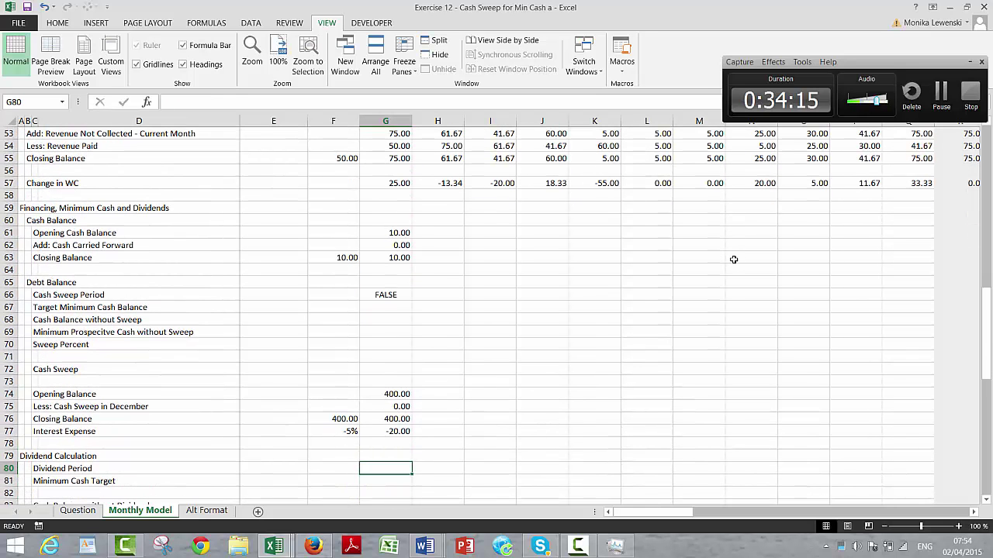
{"action": "key", "text": "Left"}
{"action": "key", "text": "Left"}
{"action": "key", "text": "Left"}
{"action": "key", "text": "Left"}
{"action": "key", "text": "Right"}
{"action": "key", "text": "Right"}
{"action": "key", "text": "Right"}
{"action": "key", "text": "Right"}
{"action": "type", "text": "="}
{"action": "key", "text": "Up"}
{"action": "key", "text": "Up"}
{"action": "key", "text": "Up"}
{"action": "key", "text": "Up"}
{"action": "key", "text": "Up"}
{"action": "key", "text": "Up"}
{"action": "key", "text": "Up"}
{"action": "key", "text": "Up"}
{"action": "key", "text": "Up"}
{"action": "key", "text": "Up"}
{"action": "key", "text": "Up"}
{"action": "key", "text": "Up"}
{"action": "key", "text": "Up"}
{"action": "key", "text": "Up"}
{"action": "key", "text": "Up"}
{"action": "key", "text": "Up"}
{"action": "key", "text": "Up"}
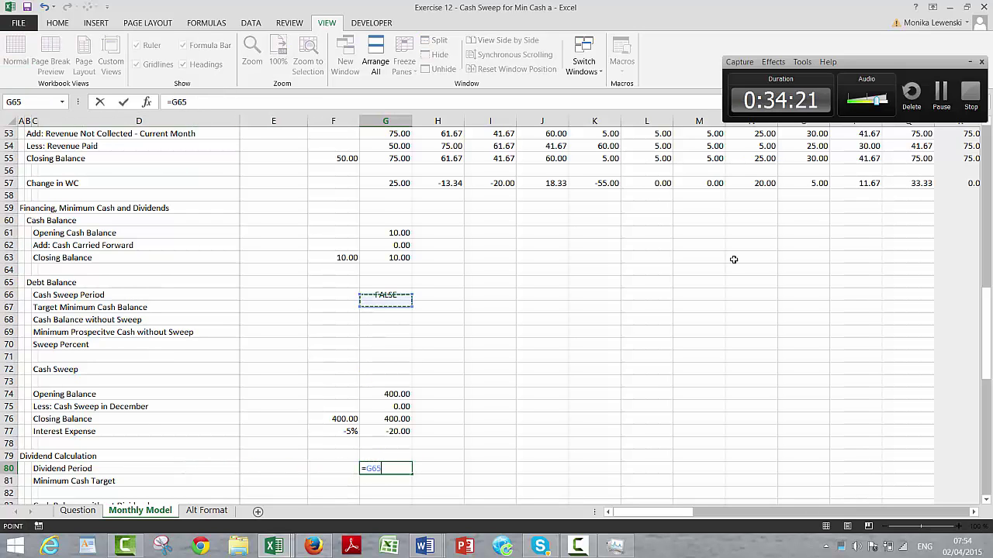
{"action": "key", "text": "Down"}
{"action": "key", "text": "Down"}
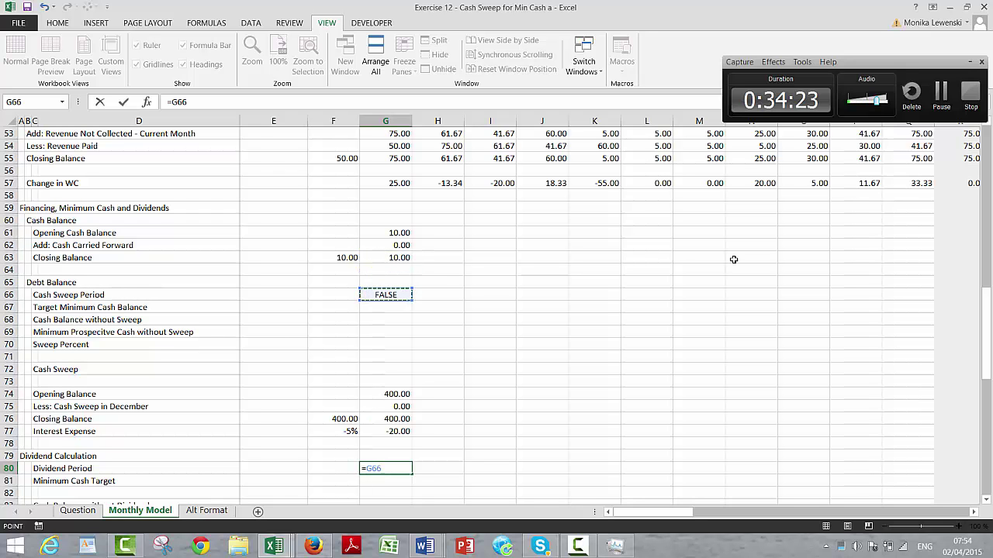
{"action": "key", "text": "Return"}
Link the Target Minimum Cash Balance percentage in F67 to the Minimum Cash Balance assumption with =F25.
{"action": "key", "text": "Down"}
{"action": "key", "text": "Down"}
{"action": "key", "text": "Down"}
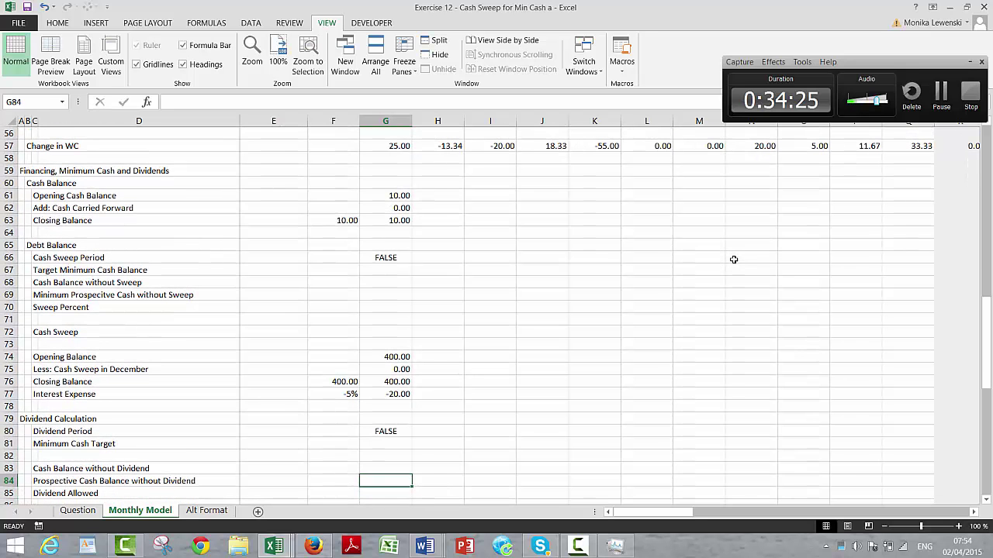
{"action": "key", "text": "Up"}
{"action": "key", "text": "Up"}
{"action": "key", "text": "Up"}
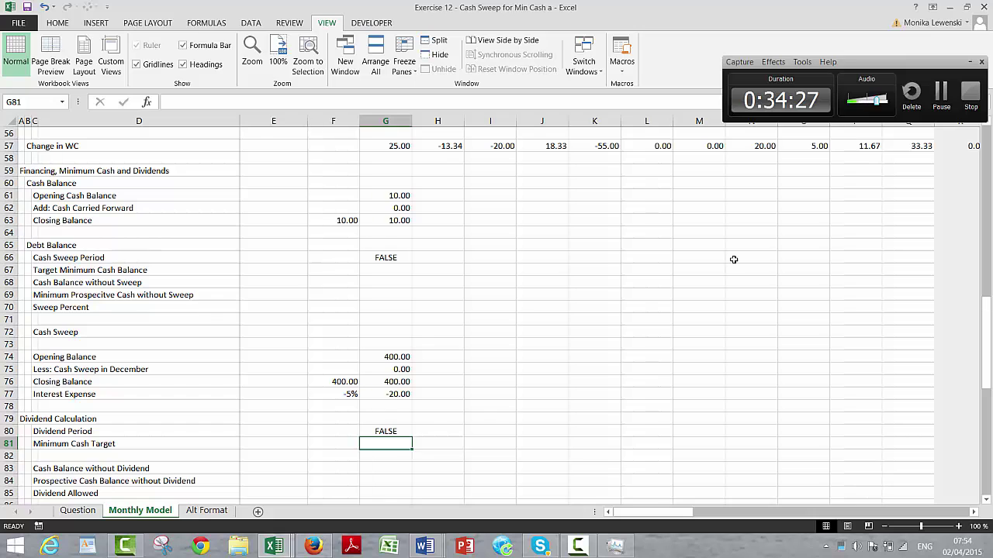
{"action": "key", "text": "Up"}
{"action": "key", "text": "Up"}
{"action": "key", "text": "Up"}
{"action": "key", "text": "Up"}
{"action": "key", "text": "Up"}
{"action": "key", "text": "Up"}
{"action": "key", "text": "Up"}
{"action": "key", "text": "Up"}
{"action": "key", "text": "Up"}
{"action": "key", "text": "Up"}
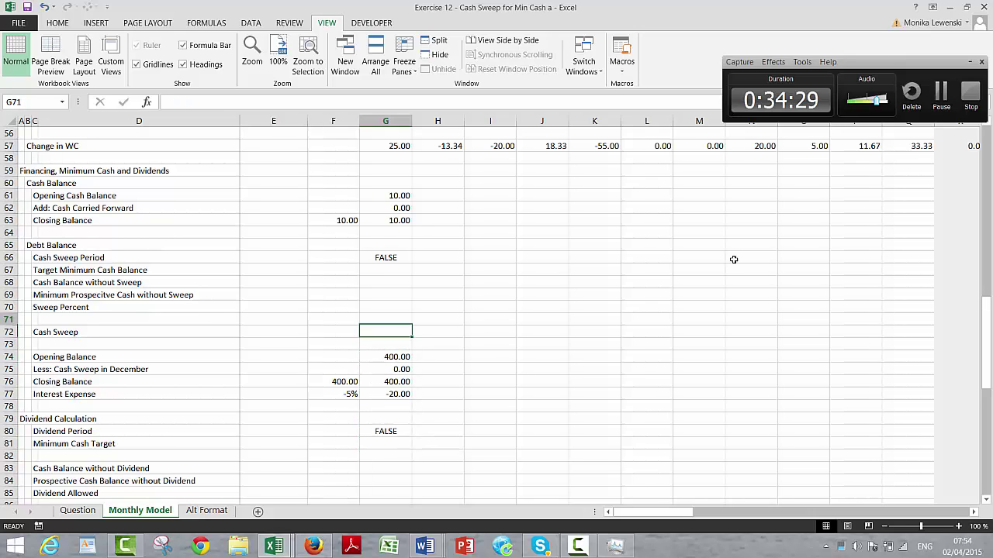
{"action": "key", "text": "Up"}
{"action": "key", "text": "Up"}
{"action": "key", "text": "Up"}
{"action": "key", "text": "Up"}
{"action": "key", "text": "Left"}
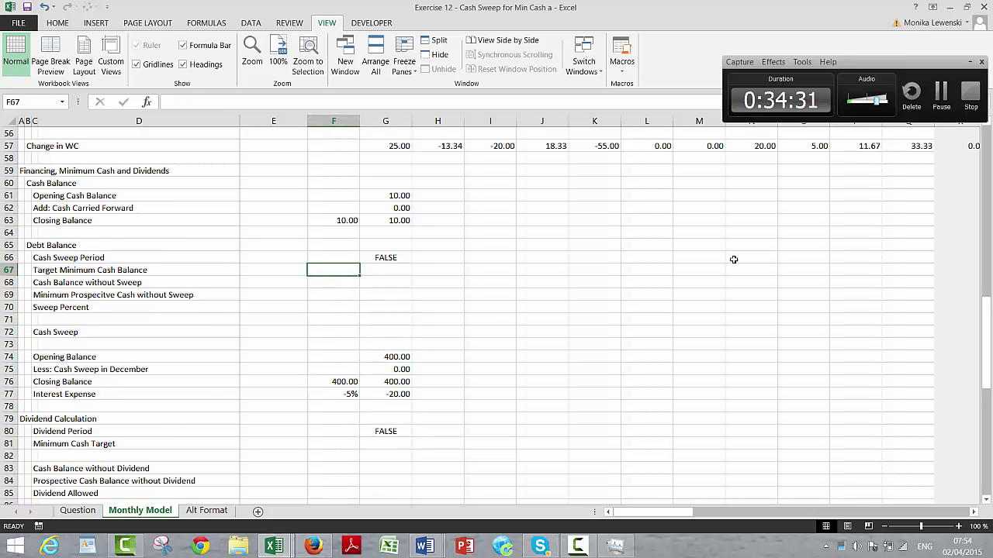
{"action": "type", "text": "="}
{"action": "key", "text": "Page_Up"}
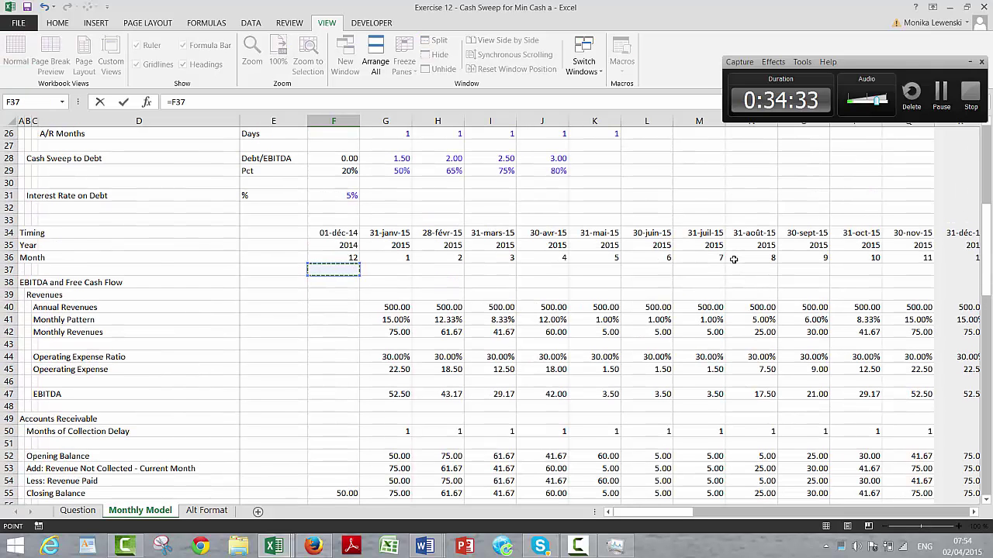
{"action": "key", "text": "Page_Up"}
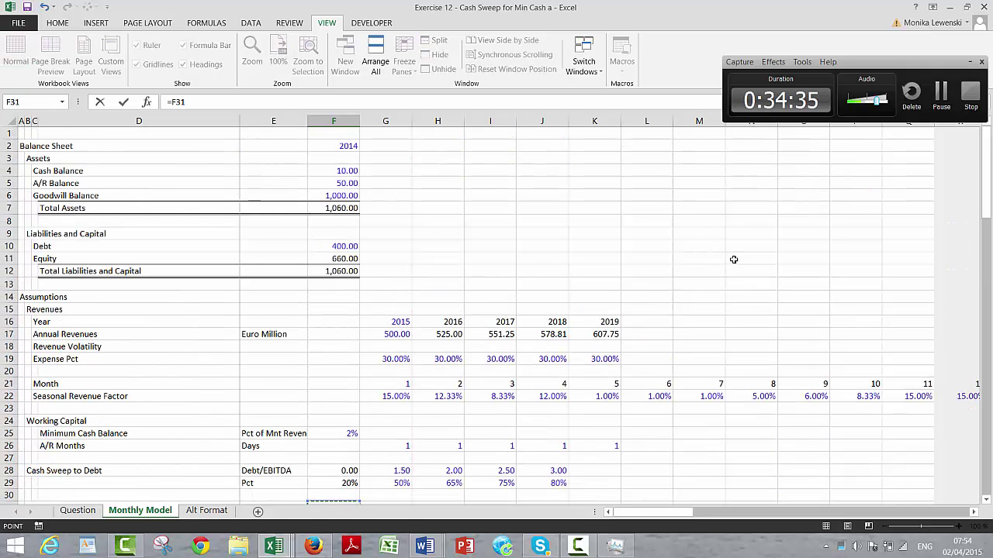
{"action": "key", "text": "Up"}
{"action": "key", "text": "Up"}
{"action": "key", "text": "Up"}
{"action": "key", "text": "Up"}
{"action": "key", "text": "Up"}
{"action": "key", "text": "Up"}
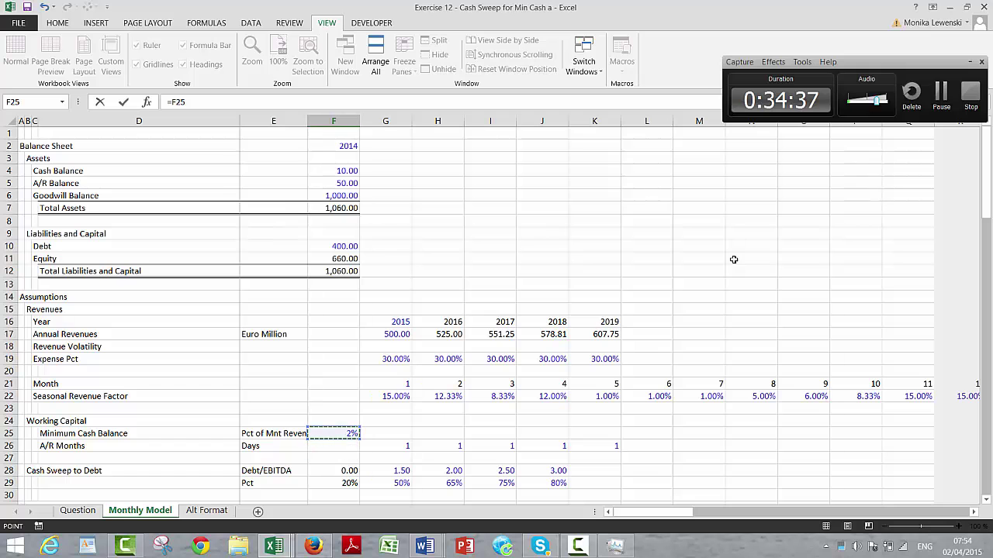
{"action": "key", "text": "Return"}
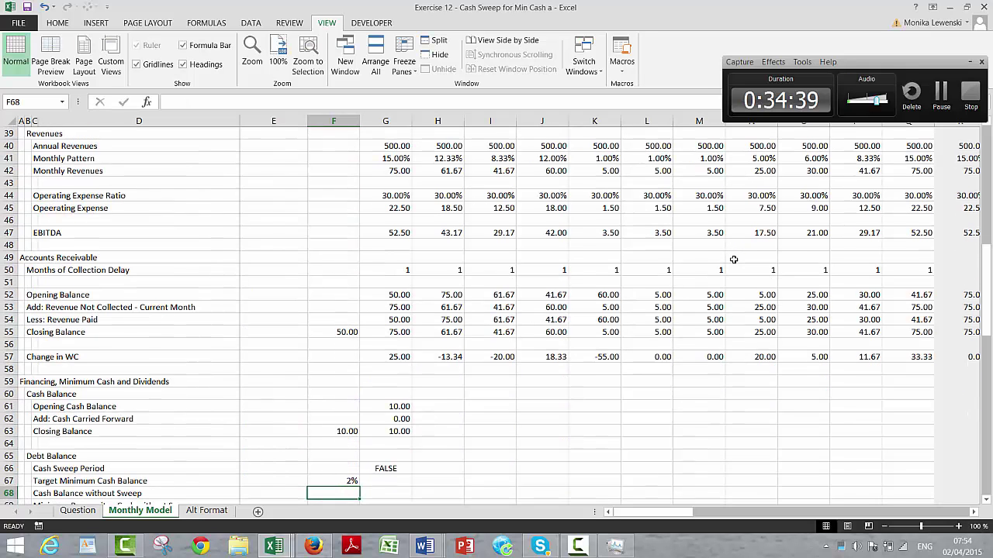
{"action": "key", "text": "Up"}
{"action": "key", "text": "Right"}
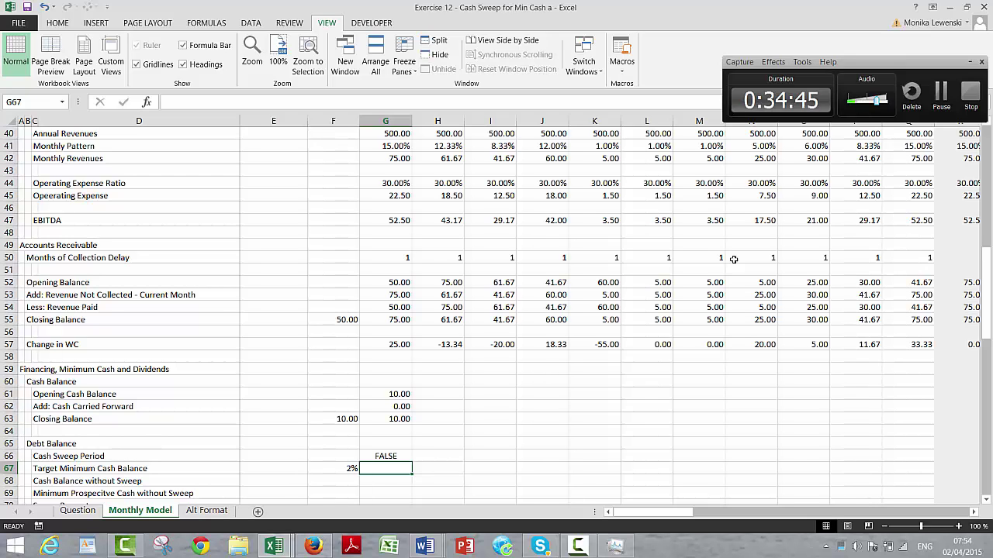
{"action": "type", "text": "="}
{"action": "key", "text": "Left"}
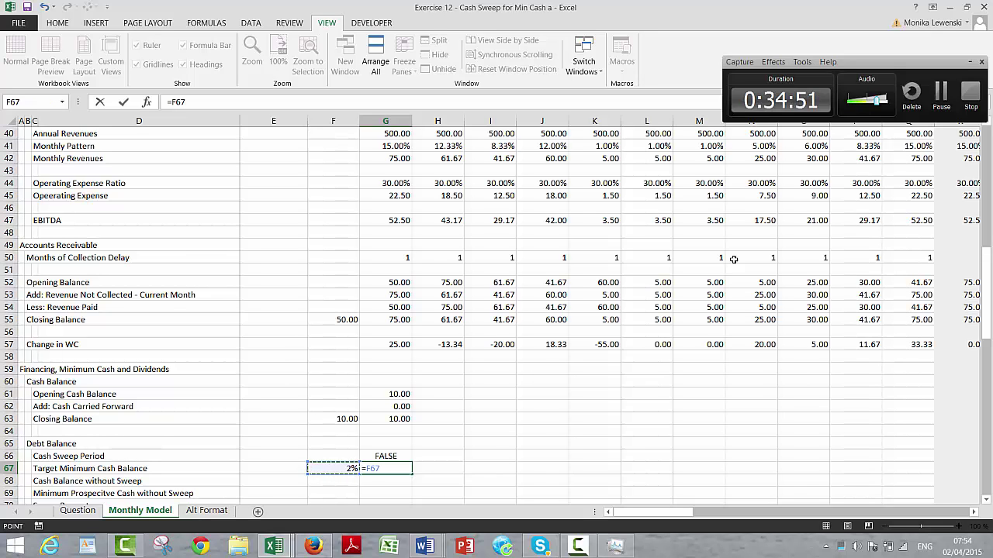
{"action": "type", "text": "8"}
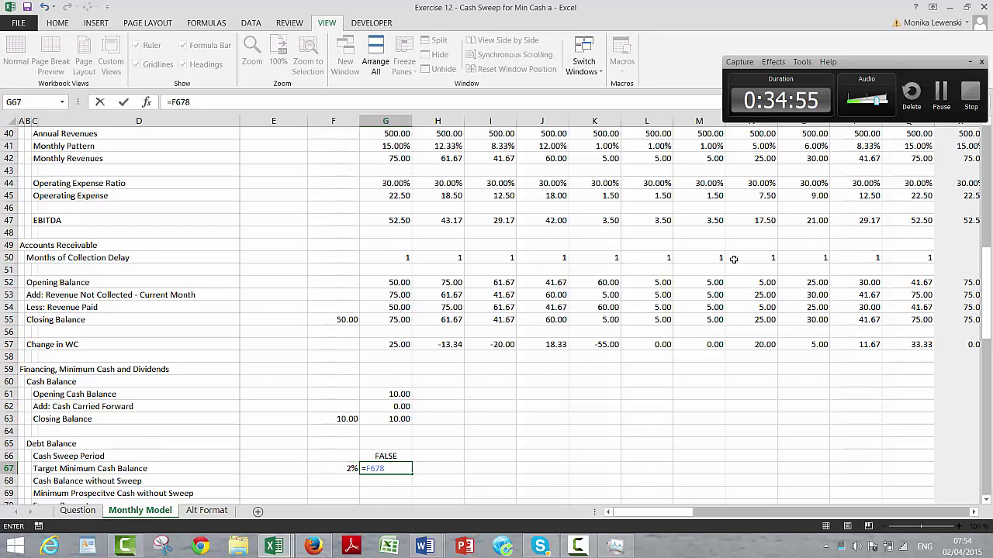
{"action": "key", "text": "BackSpace"}
{"action": "type", "text": "*loo"}
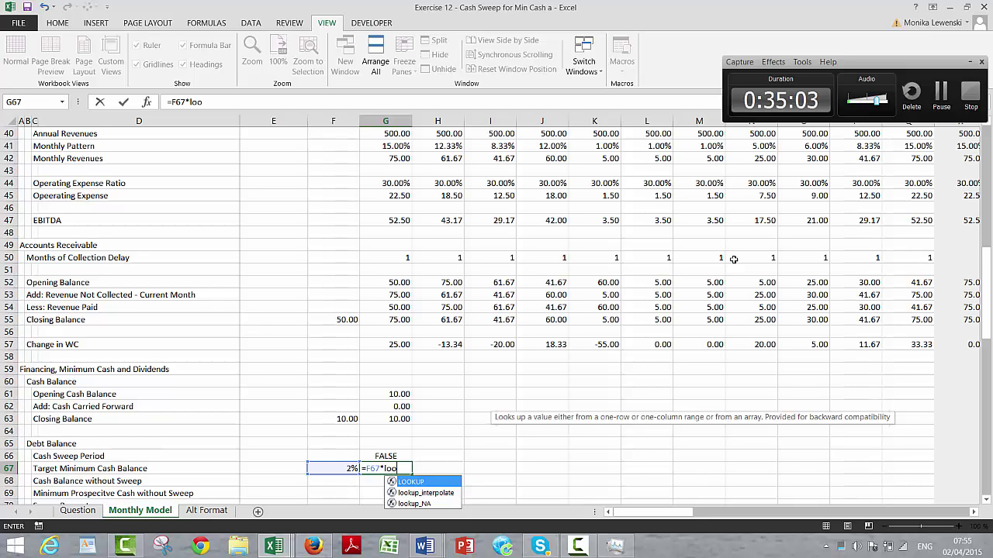
{"action": "key", "text": "Tab"}
{"action": "key", "text": "Up"}
{"action": "key", "text": "Up"}
{"action": "key", "text": "Up"}
{"action": "key", "text": "Up"}
{"action": "key", "text": "Up"}
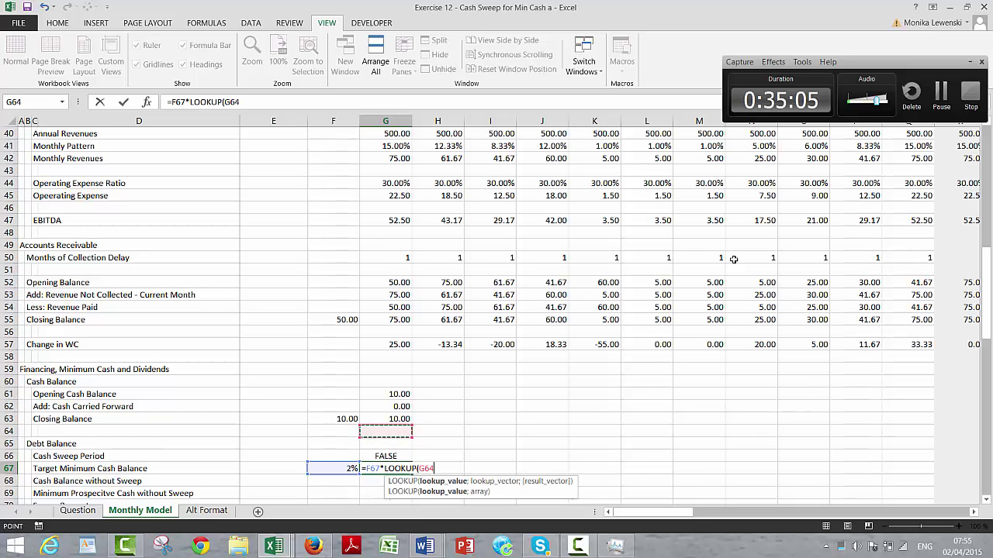
{"action": "key", "text": "Up"}
{"action": "key", "text": "Up"}
{"action": "key", "text": "Up"}
{"action": "key", "text": "Up"}
{"action": "key", "text": "Up"}
{"action": "key", "text": "Up"}
{"action": "key", "text": "Up"}
{"action": "key", "text": "Up"}
{"action": "key", "text": "Up"}
{"action": "key", "text": "Up"}
{"action": "key", "text": "Up"}
{"action": "key", "text": "Up"}
{"action": "key", "text": "Up"}
{"action": "key", "text": "Up"}
{"action": "key", "text": "Up"}
{"action": "key", "text": "Up"}
{"action": "key", "text": "Up"}
{"action": "key", "text": "Up"}
{"action": "key", "text": "Up"}
{"action": "key", "text": "Up"}
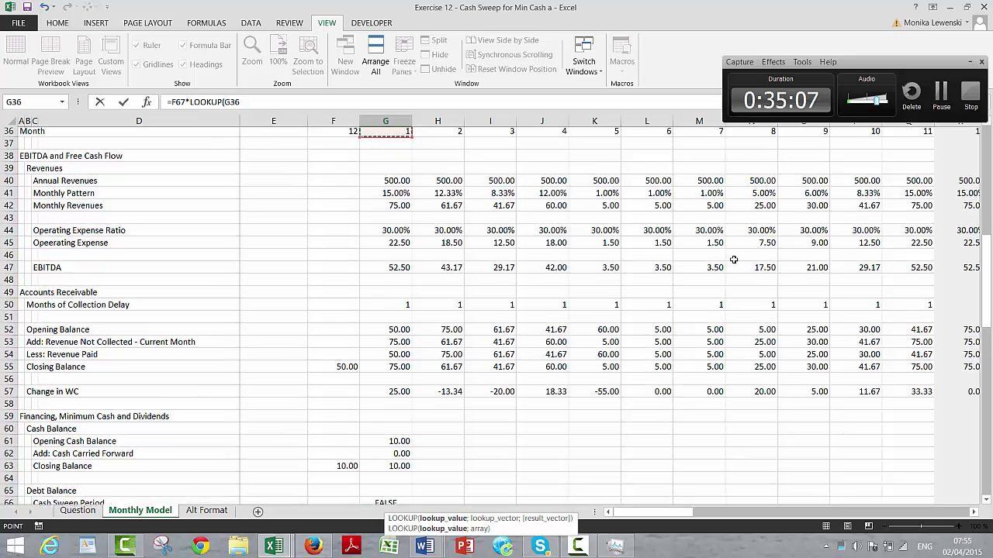
{"action": "key", "text": "Up"}
{"action": "key", "text": "Down"}
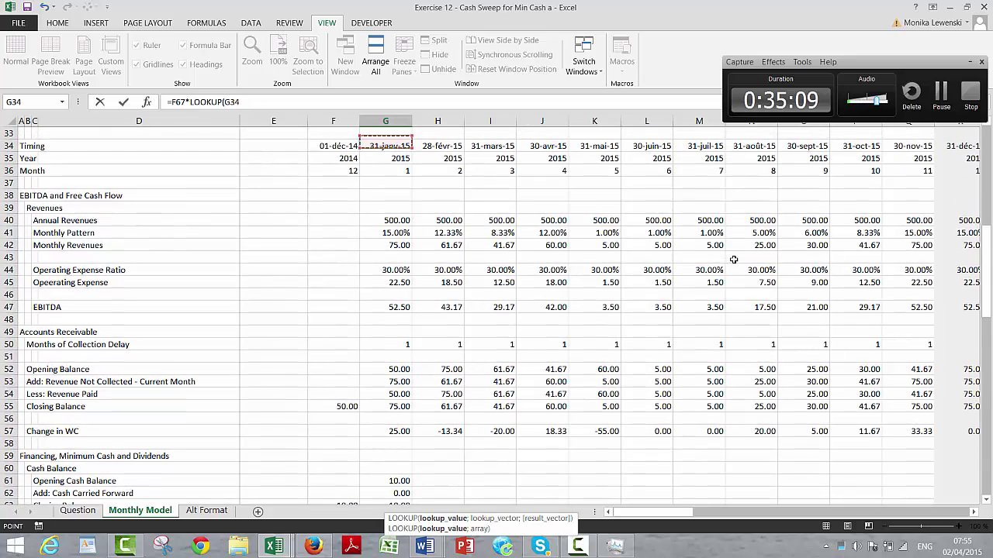
{"action": "key", "text": "Escape"}
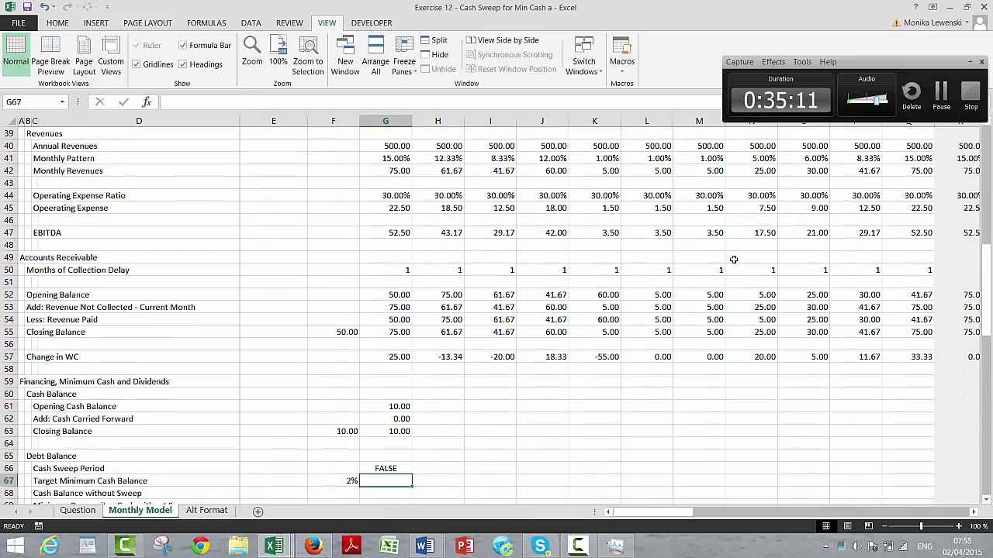
Calculate the first month's Target Minimum Cash Balance in G67 as the percentage times Annual Revenues, =F67*G40.
{"action": "type", "text": "="}
{"action": "key", "text": "Left"}
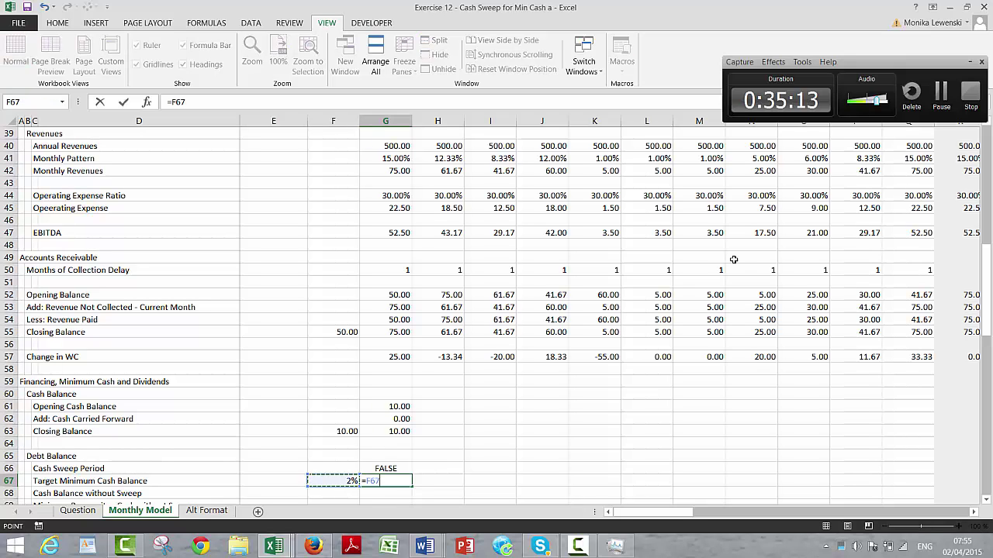
{"action": "type", "text": "*"}
{"action": "key", "text": "Up"}
{"action": "key", "text": "Up"}
{"action": "key", "text": "Up"}
{"action": "key", "text": "Up"}
{"action": "key", "text": "Up"}
{"action": "key", "text": "Up"}
{"action": "key", "text": "Up"}
{"action": "key", "text": "Up"}
{"action": "key", "text": "Up"}
{"action": "key", "text": "Up"}
{"action": "key", "text": "Up"}
{"action": "key", "text": "Up"}
{"action": "key", "text": "Up"}
{"action": "key", "text": "Up"}
{"action": "key", "text": "Up"}
{"action": "key", "text": "Up"}
{"action": "key", "text": "Up"}
{"action": "key", "text": "Up"}
{"action": "key", "text": "Up"}
{"action": "key", "text": "Up"}
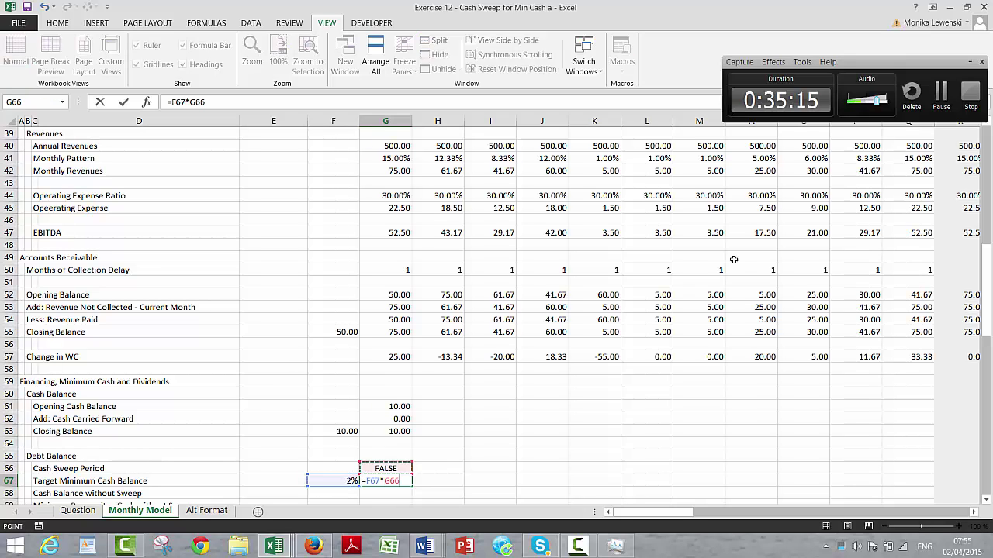
{"action": "key", "text": "Up"}
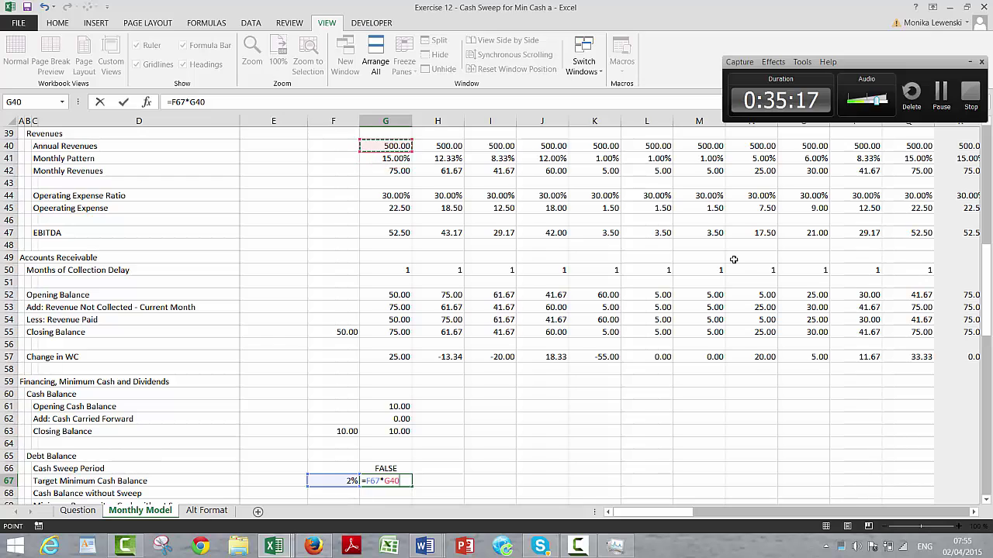
{"action": "key", "text": "Return"}
Make the percentage reference absolute in the Target Minimum Cash Balance formula in G67, giving =$F$67*G40.
{"action": "key", "text": "Up"}
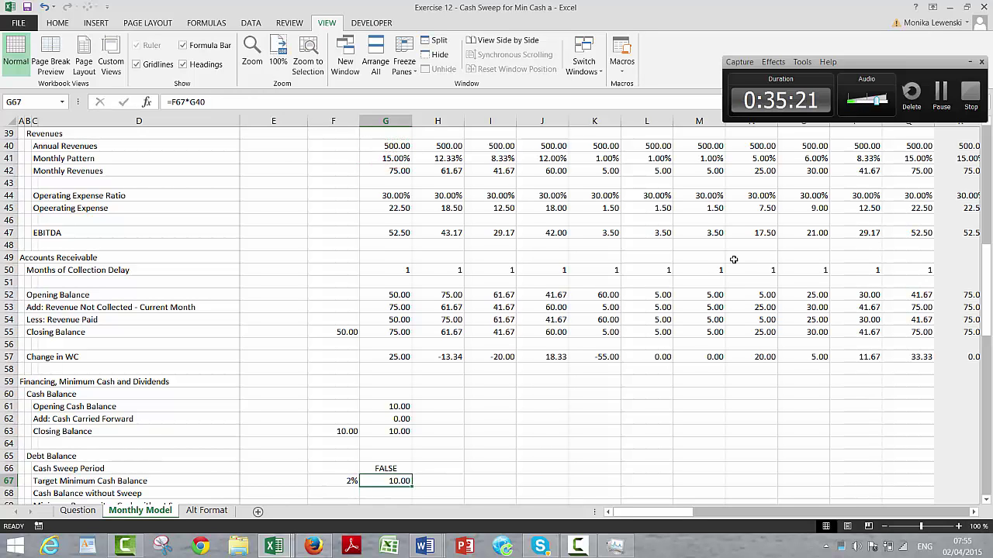
{"action": "key", "text": "F2"}
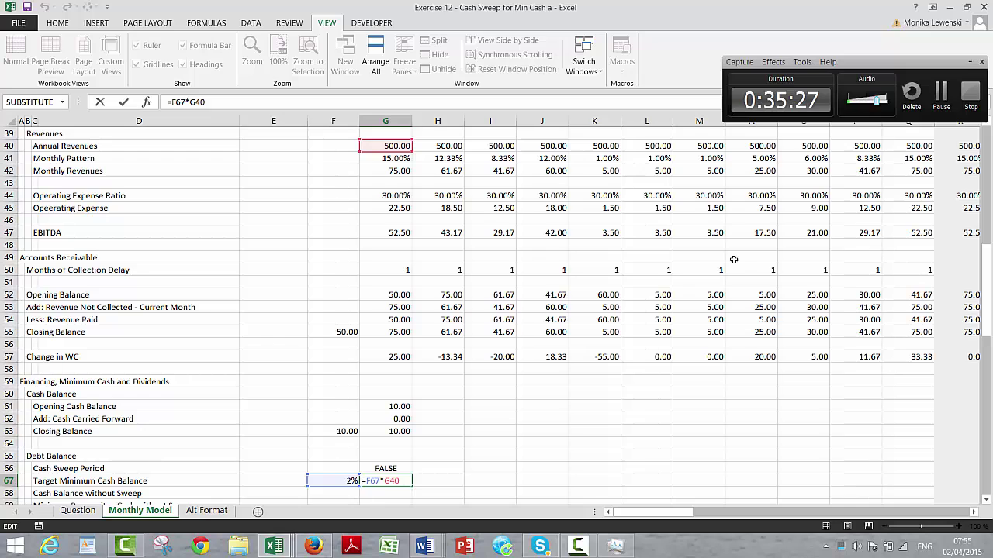
{"action": "key", "text": "Escape"}
{"action": "key", "text": "F5"}
{"action": "key", "text": "Escape"}
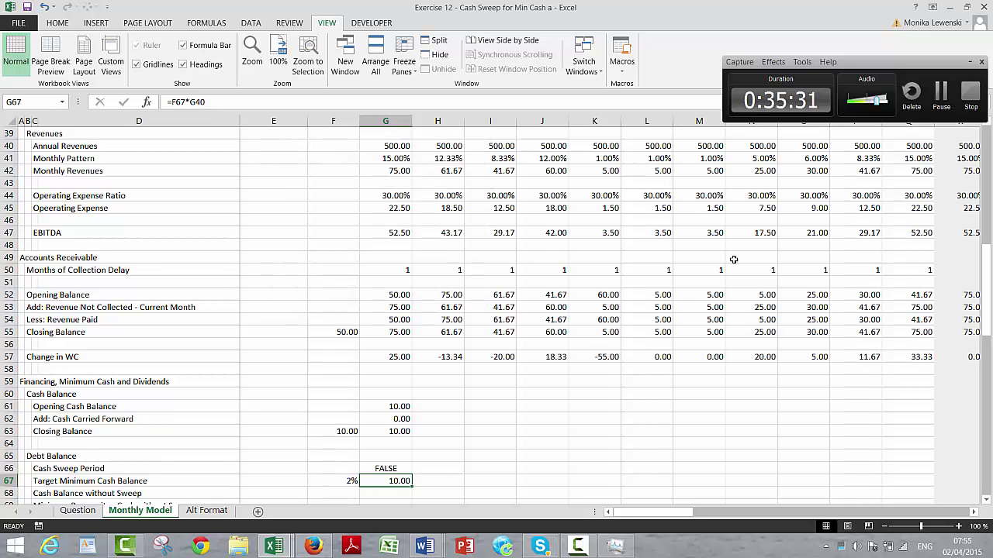
{"action": "key", "text": "F2"}
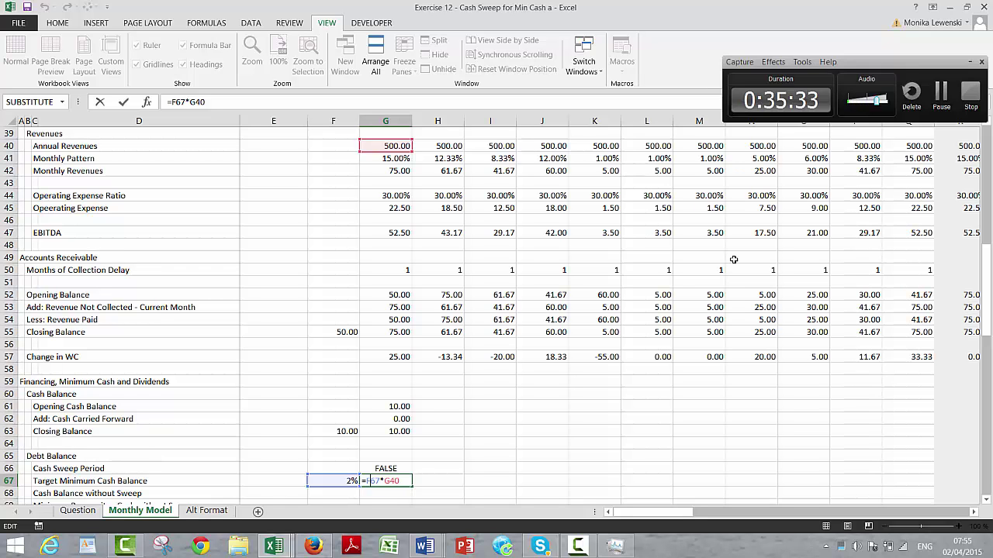
{"action": "key", "text": "F4"}
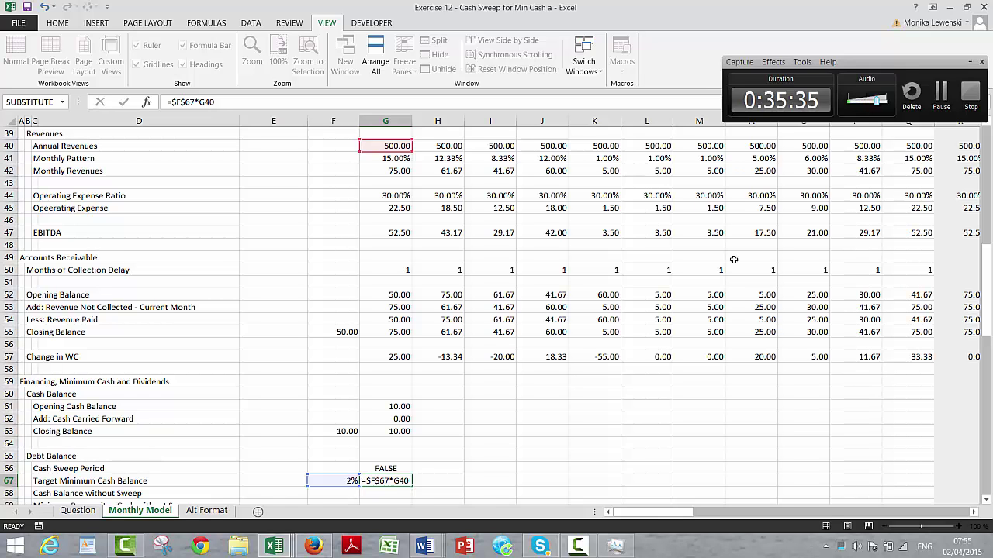
{"action": "key", "text": "Return"}
{"action": "key", "text": "Down"}
{"action": "key", "text": "Down"}
{"action": "key", "text": "Up"}
{"action": "key", "text": "Up"}
{"action": "key", "text": "Up"}
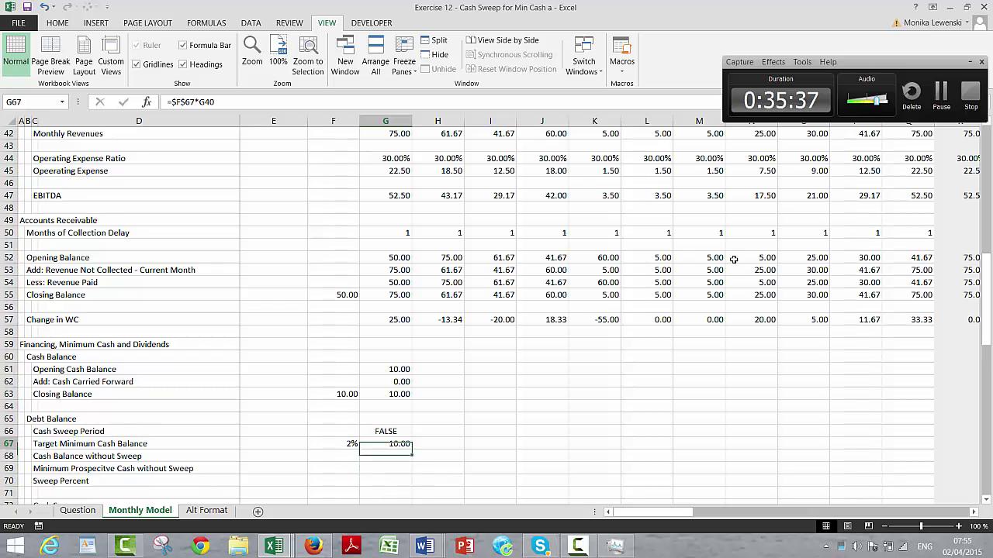
{"action": "key", "text": "Down"}
{"action": "key", "text": "Left"}
{"action": "key", "text": "Down"}
{"action": "key", "text": "Down"}
{"action": "key", "text": "Down"}
{"action": "key", "text": "Down"}
{"action": "key", "text": "Down"}
{"action": "key", "text": "Down"}
{"action": "key", "text": "Down"}
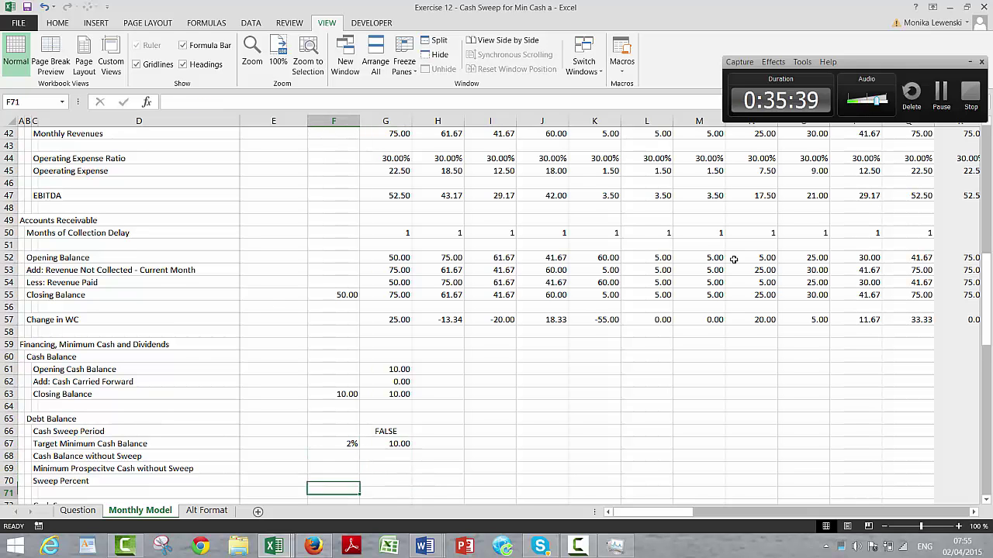
{"action": "key", "text": "Up"}
{"action": "key", "text": "Up"}
{"action": "key", "text": "Up"}
{"action": "key", "text": "Up"}
{"action": "key", "text": "Up"}
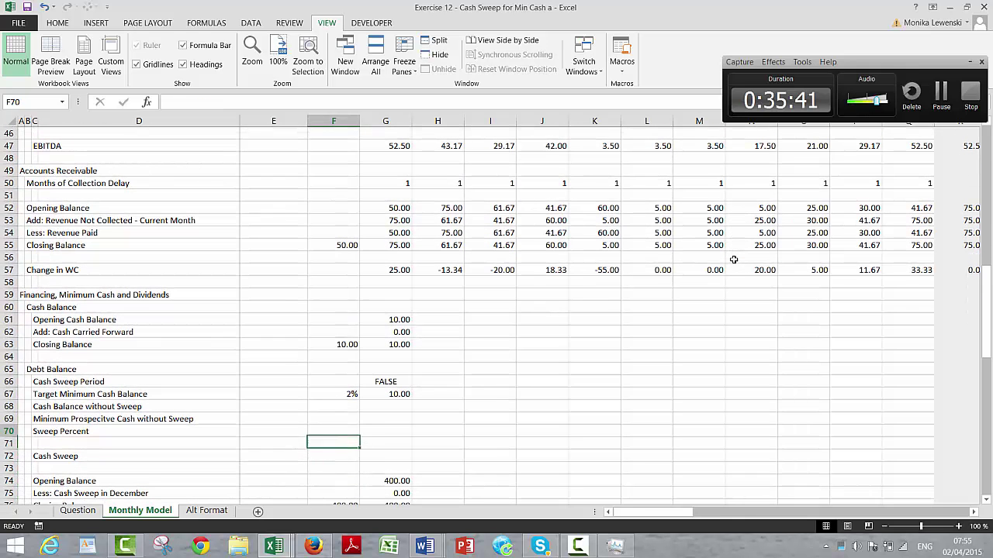
{"action": "key", "text": "Left"}
{"action": "key", "text": "Left"}
{"action": "key", "text": "Left"}
{"action": "key", "text": "Left"}
{"action": "key", "text": "Left"}
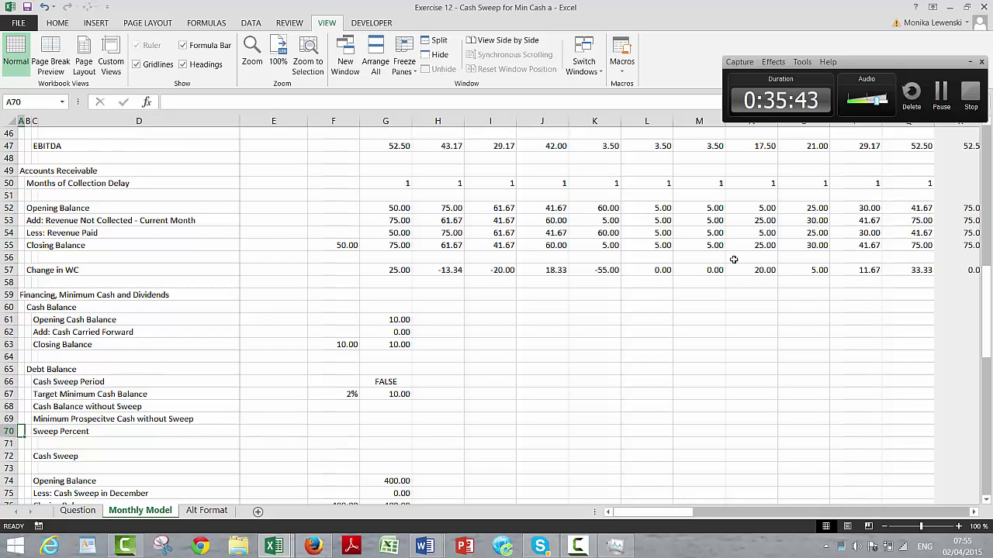
Delete the entire Sweep Percent row, row 70, from the Debt Balance section.
{"action": "key", "text": "shift+space"}
{"action": "key", "text": "ctrl+minus"}
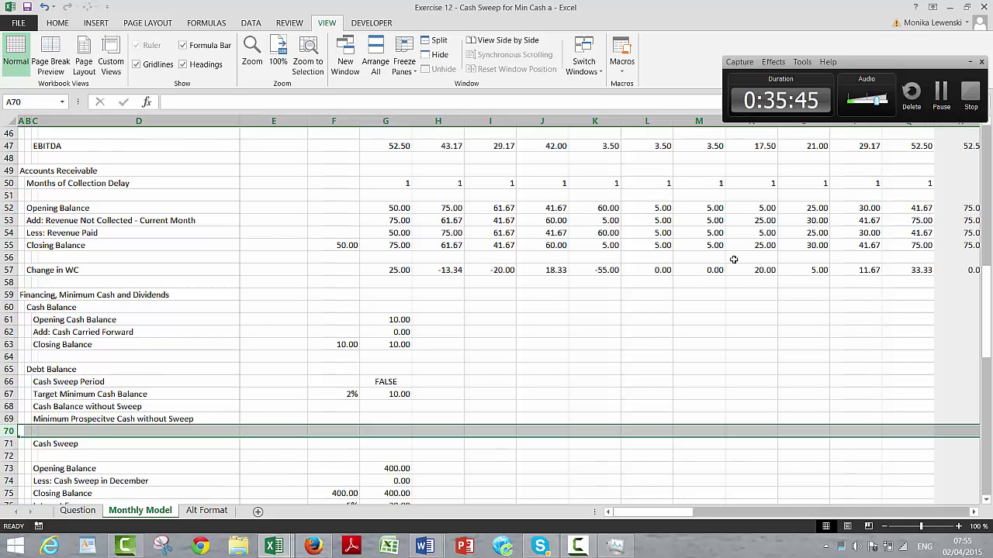
Review the first month's column through the Debt Balance, Dividend Calculation and Cash Flow Statement sections for the rows still without formulas.
{"action": "key", "text": "Down"}
{"action": "key", "text": "Down"}
{"action": "key", "text": "Right"}
{"action": "key", "text": "Right"}
{"action": "key", "text": "Right"}
{"action": "key", "text": "Right"}
{"action": "key", "text": "Right"}
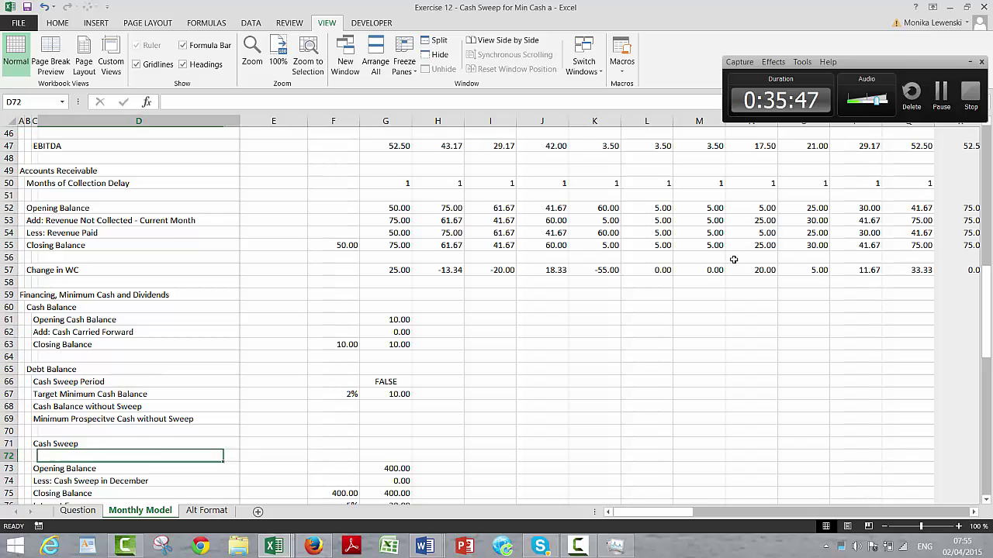
{"action": "key", "text": "Right"}
{"action": "key", "text": "Down"}
{"action": "key", "text": "Down"}
{"action": "key", "text": "Down"}
{"action": "key", "text": "Down"}
{"action": "key", "text": "Down"}
{"action": "key", "text": "Down"}
{"action": "key", "text": "Down"}
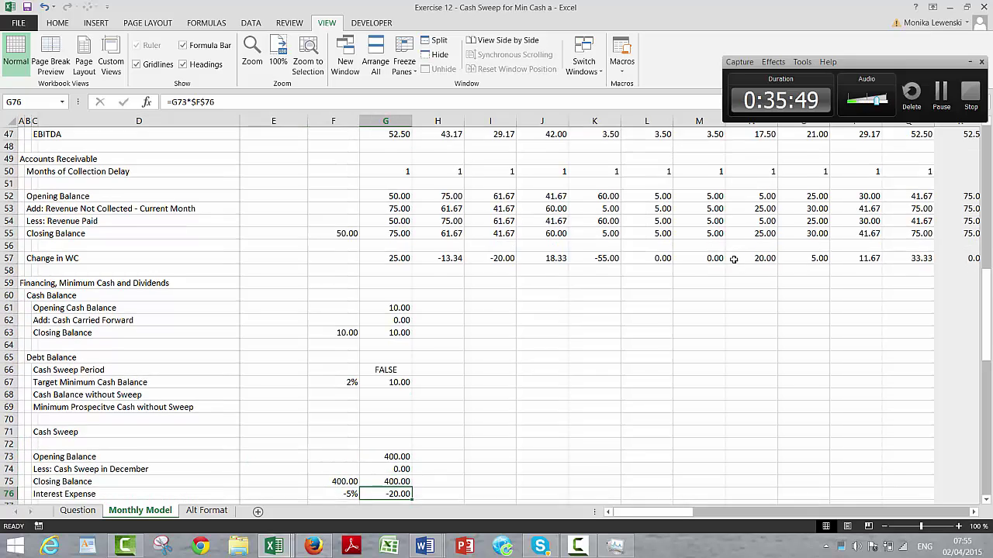
{"action": "key", "text": "Down"}
{"action": "key", "text": "Down"}
{"action": "key", "text": "Down"}
{"action": "key", "text": "Down"}
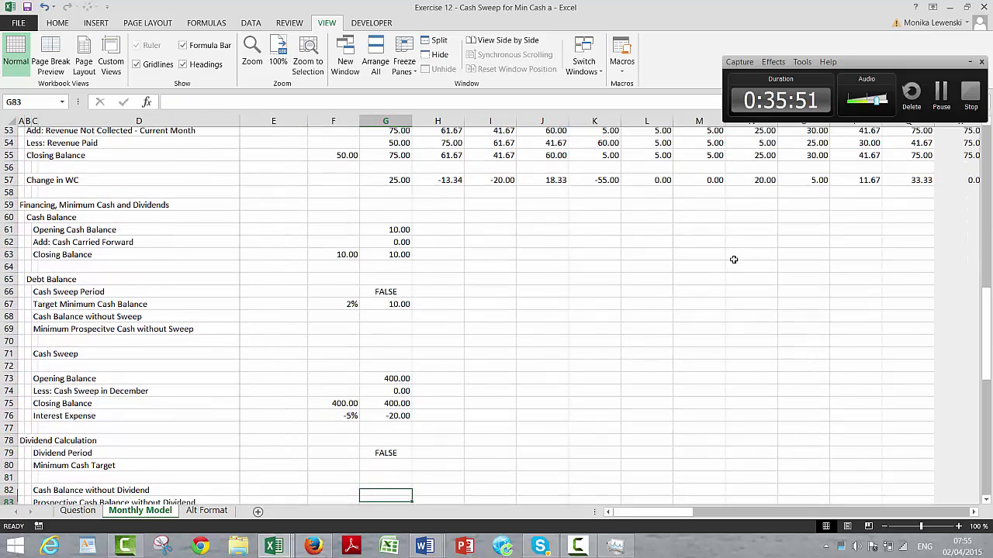
{"action": "key", "text": "Up"}
{"action": "key", "text": "Up"}
{"action": "key", "text": "Up"}
{"action": "key", "text": "Down"}
{"action": "key", "text": "Down"}
{"action": "key", "text": "Down"}
{"action": "key", "text": "Down"}
{"action": "key", "text": "Down"}
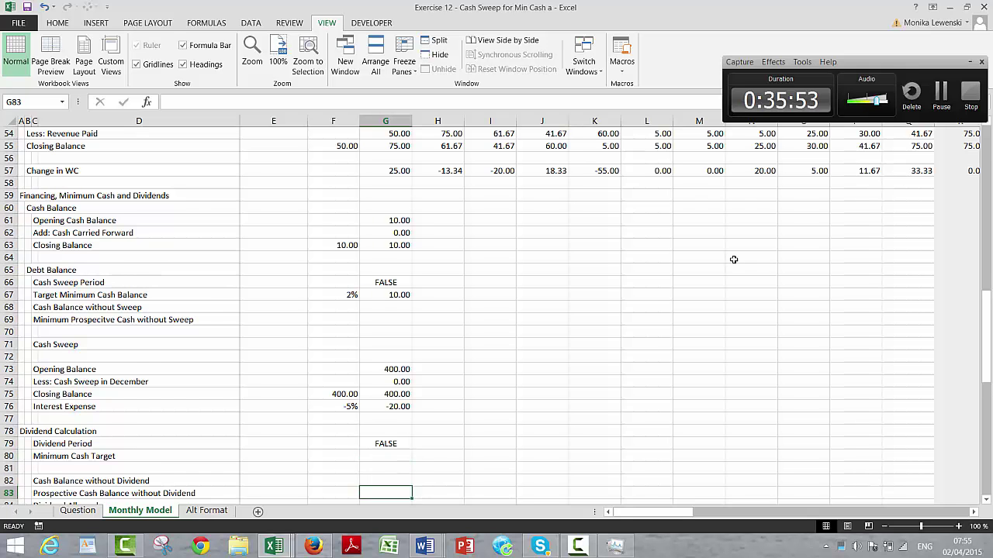
{"action": "key", "text": "Up"}
{"action": "key", "text": "Up"}
{"action": "key", "text": "Up"}
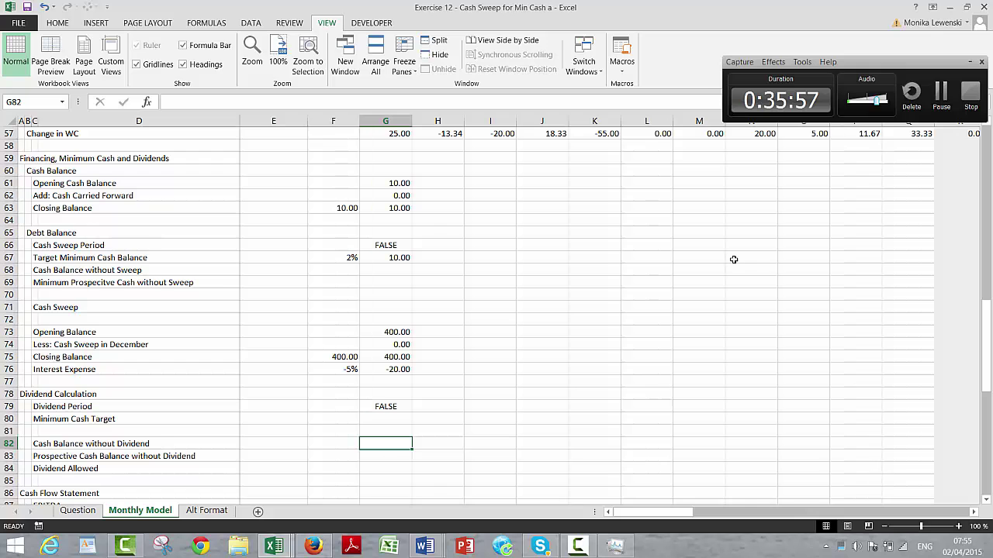
{"action": "key", "text": "Down"}
{"action": "key", "text": "Down"}
{"action": "key", "text": "Down"}
{"action": "key", "text": "Down"}
{"action": "key", "text": "Down"}
{"action": "key", "text": "Down"}
{"action": "key", "text": "Down"}
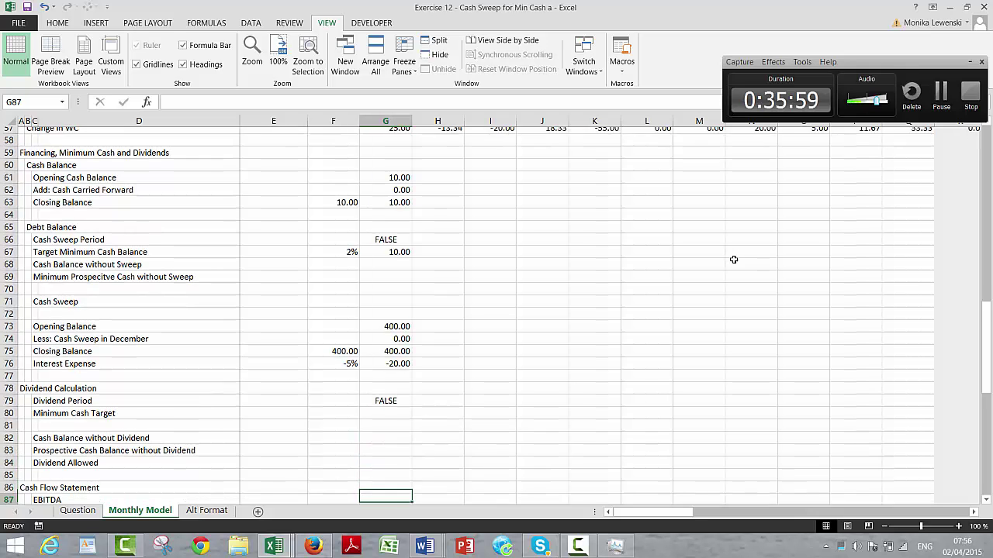
{"action": "key", "text": "Up"}
{"action": "key", "text": "Up"}
{"action": "key", "text": "Up"}
{"action": "key", "text": "Up"}
{"action": "key", "text": "Up"}
{"action": "key", "text": "Up"}
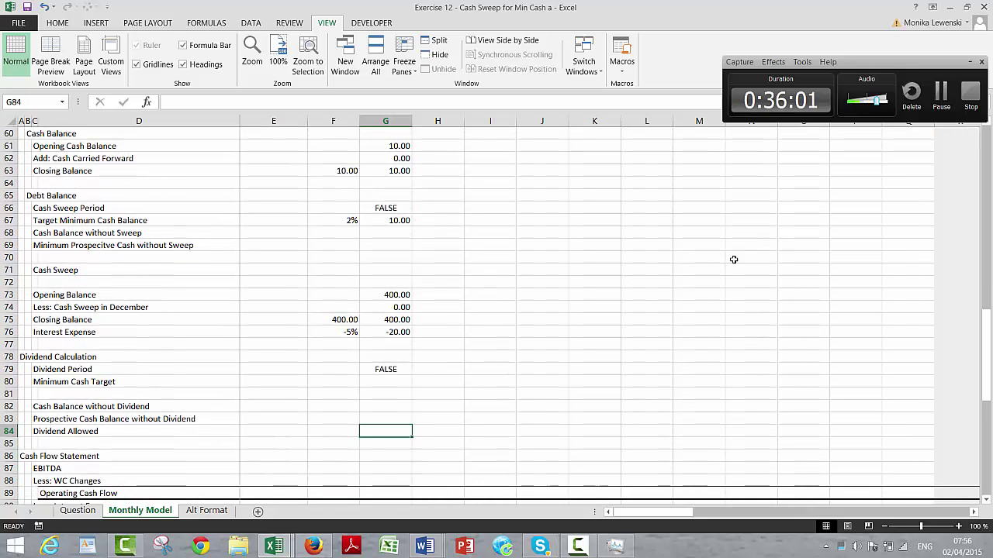
{"action": "key", "text": "Up"}
{"action": "key", "text": "Up"}
{"action": "key", "text": "Up"}
{"action": "key", "text": "Up"}
{"action": "key", "text": "Up"}
{"action": "key", "text": "Up"}
{"action": "key", "text": "Up"}
{"action": "key", "text": "Up"}
{"action": "key", "text": "Up"}
{"action": "key", "text": "Up"}
{"action": "key", "text": "Up"}
{"action": "key", "text": "Up"}
{"action": "key", "text": "Up"}
{"action": "key", "text": "Up"}
{"action": "key", "text": "Up"}
{"action": "key", "text": "Up"}
{"action": "key", "text": "Up"}
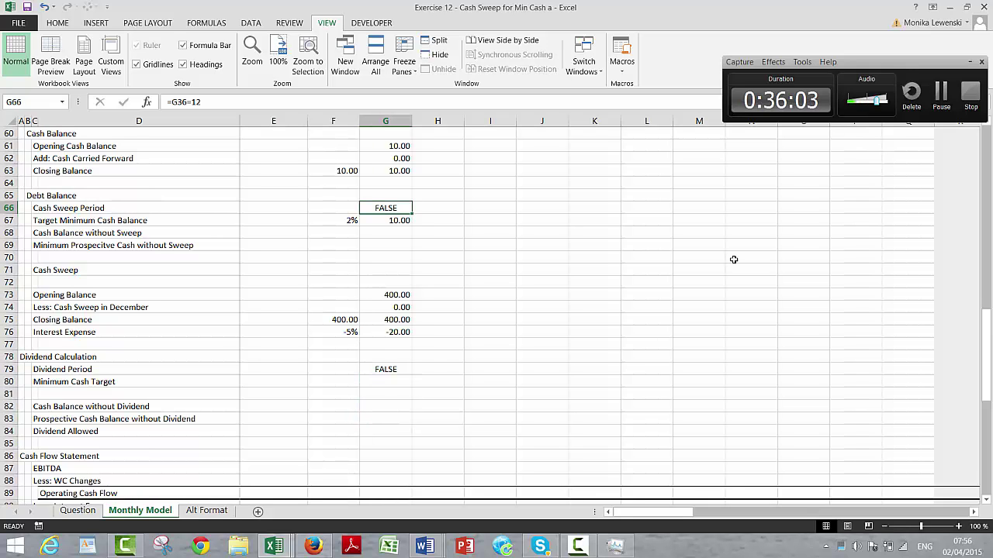
{"action": "key", "text": "Down"}
{"action": "key", "text": "Down"}
{"action": "key", "text": "Down"}
{"action": "key", "text": "Down"}
{"action": "key", "text": "Down"}
{"action": "key", "text": "Down"}
{"action": "key", "text": "Down"}
{"action": "key", "text": "Down"}
{"action": "key", "text": "Down"}
{"action": "key", "text": "Down"}
{"action": "key", "text": "Down"}
{"action": "key", "text": "Down"}
{"action": "key", "text": "Down"}
{"action": "key", "text": "Down"}
{"action": "key", "text": "Down"}
{"action": "key", "text": "Down"}
{"action": "key", "text": "Down"}
{"action": "key", "text": "Down"}
{"action": "key", "text": "Down"}
{"action": "key", "text": "Down"}
{"action": "key", "text": "Down"}
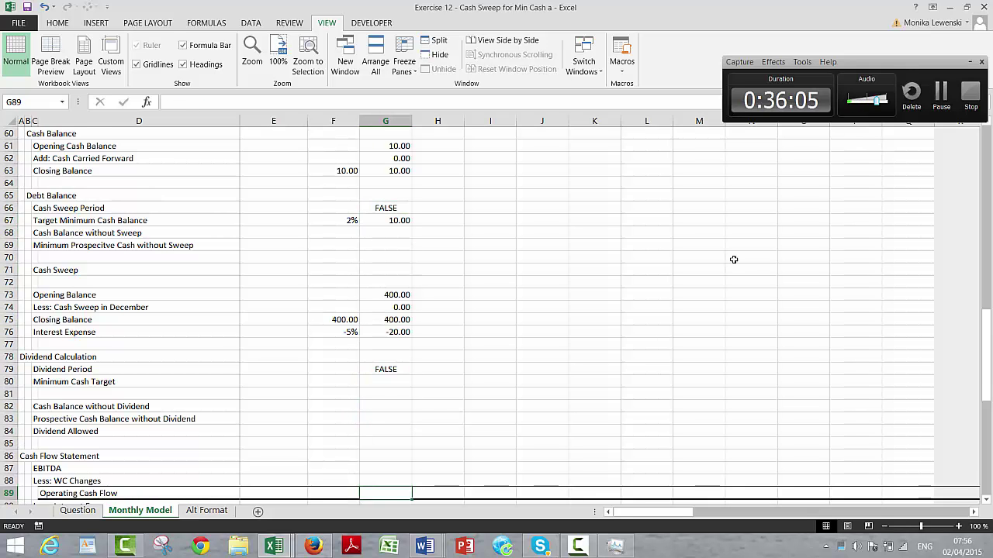
Link the first month's EBITDA in the Cash Flow Statement, G87, to the EBITDA row above with =G47.
{"action": "key", "text": "Up"}
{"action": "key", "text": "Up"}
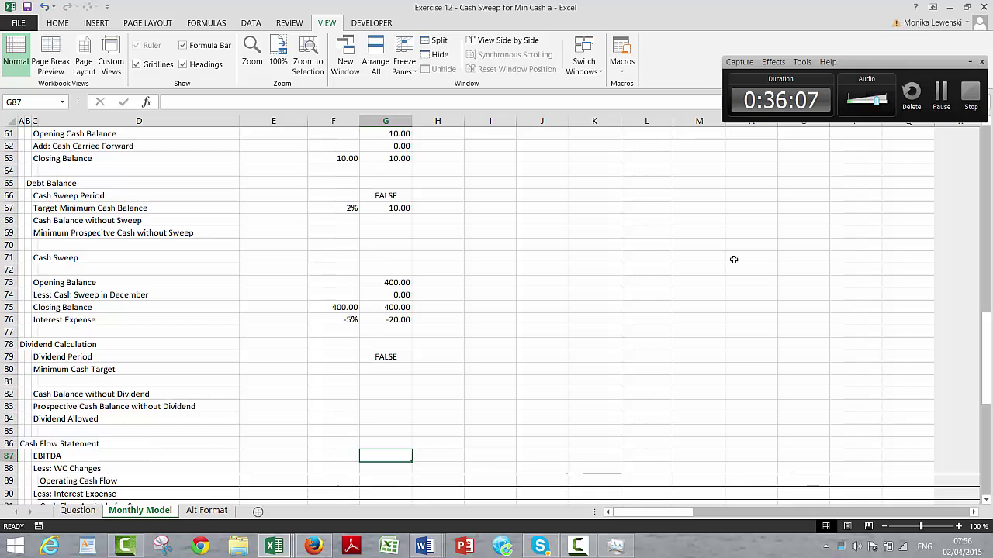
{"action": "type", "text": "="}
{"action": "key", "text": "Up"}
{"action": "key", "text": "Up"}
{"action": "key", "text": "Up"}
{"action": "key", "text": "Up"}
{"action": "key", "text": "Up"}
{"action": "key", "text": "Up"}
{"action": "key", "text": "Up"}
{"action": "key", "text": "Up"}
{"action": "key", "text": "Up"}
{"action": "key", "text": "Up"}
{"action": "key", "text": "Up"}
{"action": "key", "text": "Up"}
{"action": "key", "text": "Up"}
{"action": "key", "text": "Up"}
{"action": "key", "text": "Up"}
{"action": "key", "text": "Up"}
{"action": "key", "text": "Up"}
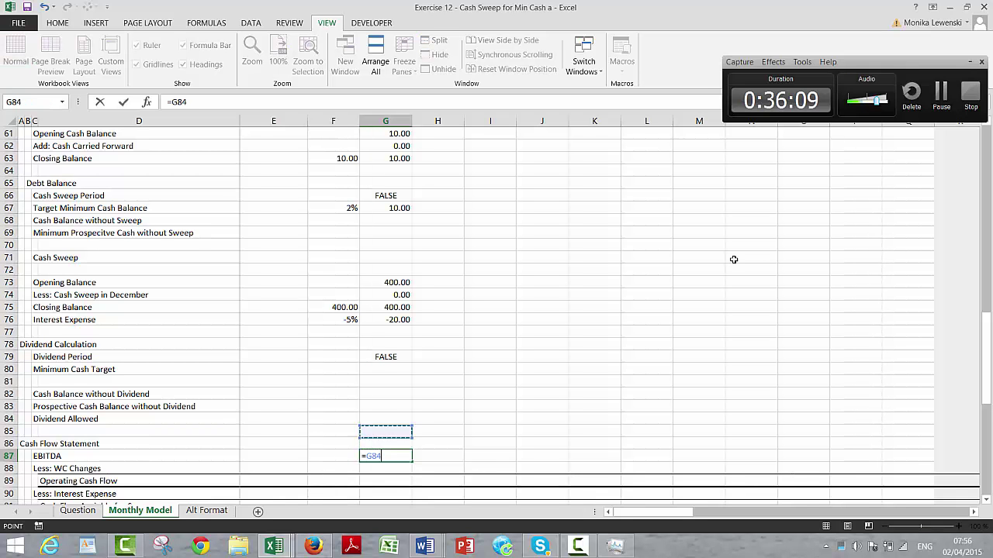
{"action": "key", "text": "Up"}
{"action": "key", "text": "Up"}
{"action": "key", "text": "Up"}
{"action": "key", "text": "Up"}
{"action": "key", "text": "Up"}
{"action": "key", "text": "Up"}
{"action": "key", "text": "Up"}
{"action": "key", "text": "Up"}
{"action": "key", "text": "Up"}
{"action": "key", "text": "Up"}
{"action": "key", "text": "Up"}
{"action": "key", "text": "Up"}
{"action": "key", "text": "Up"}
{"action": "key", "text": "Up"}
{"action": "key", "text": "Up"}
{"action": "key", "text": "Up"}
{"action": "key", "text": "Up"}
{"action": "key", "text": "Up"}
{"action": "key", "text": "Up"}
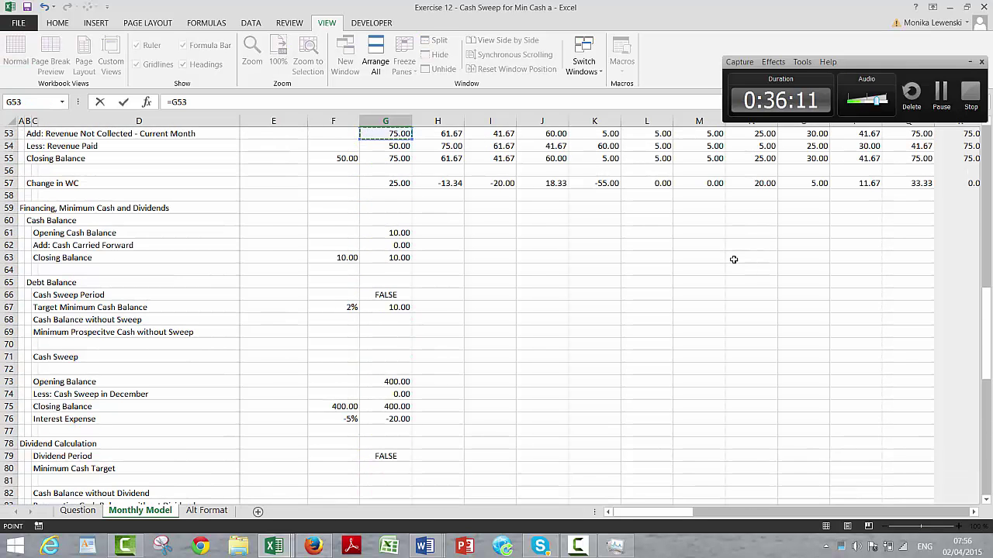
{"action": "key", "text": "Up"}
{"action": "key", "text": "Up"}
{"action": "key", "text": "Up"}
{"action": "key", "text": "Up"}
{"action": "key", "text": "Up"}
{"action": "key", "text": "Up"}
{"action": "key", "text": "Up"}
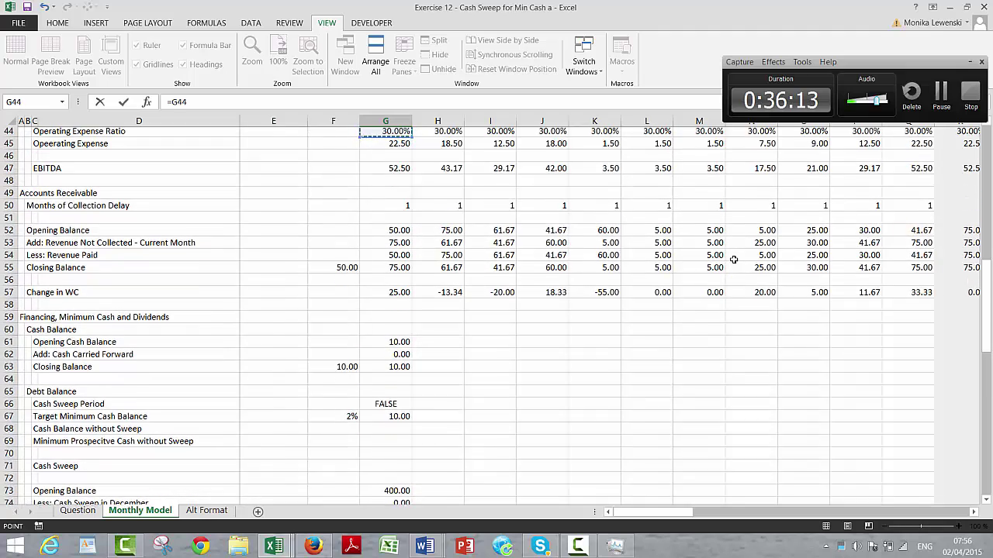
{"action": "key", "text": "Down"}
{"action": "key", "text": "Down"}
{"action": "key", "text": "Down"}
{"action": "key", "text": "Return"}
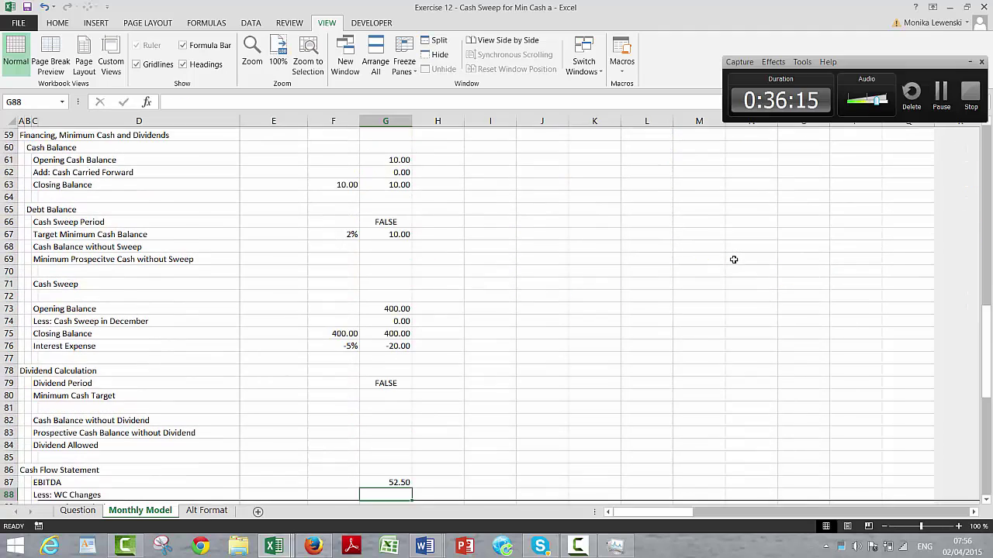
Link the first month's Less: WC Changes in the Cash Flow Statement, G88, to the Change in WC row with =G57.
{"action": "type", "text": "="}
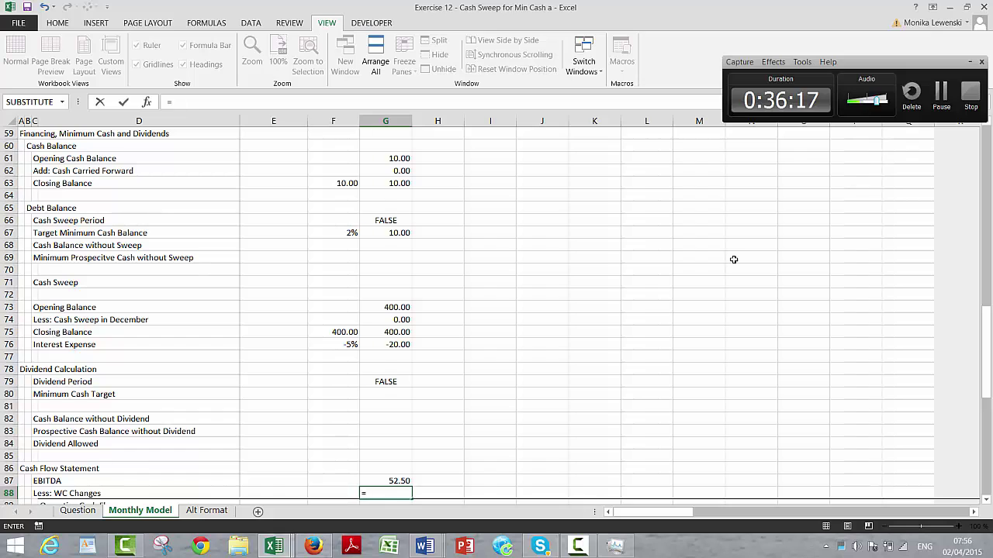
{"action": "key", "text": "Up"}
{"action": "key", "text": "Up"}
{"action": "key", "text": "Up"}
{"action": "key", "text": "Up"}
{"action": "key", "text": "Up"}
{"action": "key", "text": "Up"}
{"action": "key", "text": "Up"}
{"action": "key", "text": "Up"}
{"action": "key", "text": "Up"}
{"action": "key", "text": "Up"}
{"action": "key", "text": "Up"}
{"action": "key", "text": "Up"}
{"action": "key", "text": "Up"}
{"action": "key", "text": "Up"}
{"action": "key", "text": "Up"}
{"action": "key", "text": "Up"}
{"action": "key", "text": "Up"}
{"action": "key", "text": "Up"}
{"action": "key", "text": "Up"}
{"action": "key", "text": "Up"}
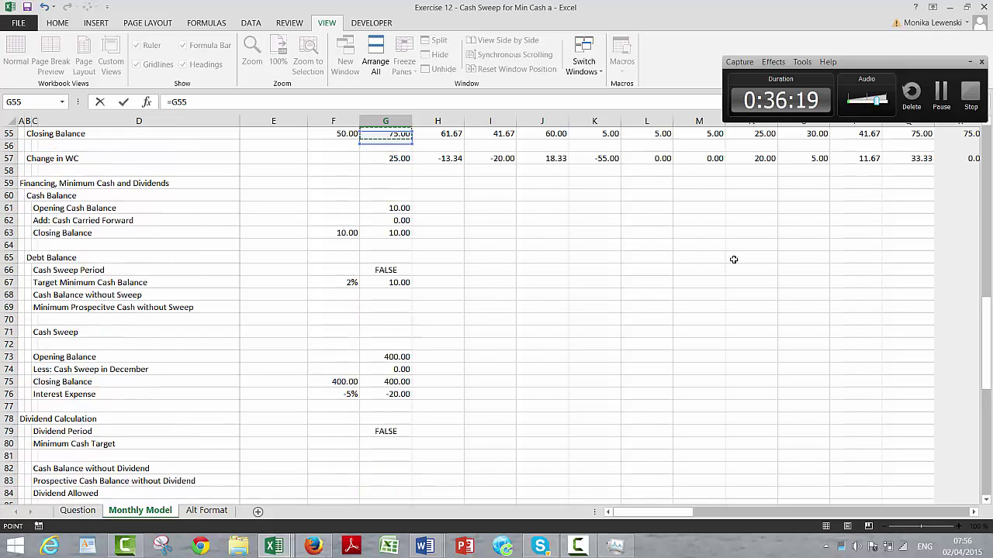
{"action": "key", "text": "Up"}
{"action": "key", "text": "Up"}
{"action": "key", "text": "Up"}
{"action": "key", "text": "Up"}
{"action": "key", "text": "Up"}
{"action": "key", "text": "Up"}
{"action": "key", "text": "Up"}
{"action": "key", "text": "Up"}
{"action": "key", "text": "Up"}
{"action": "key", "text": "Up"}
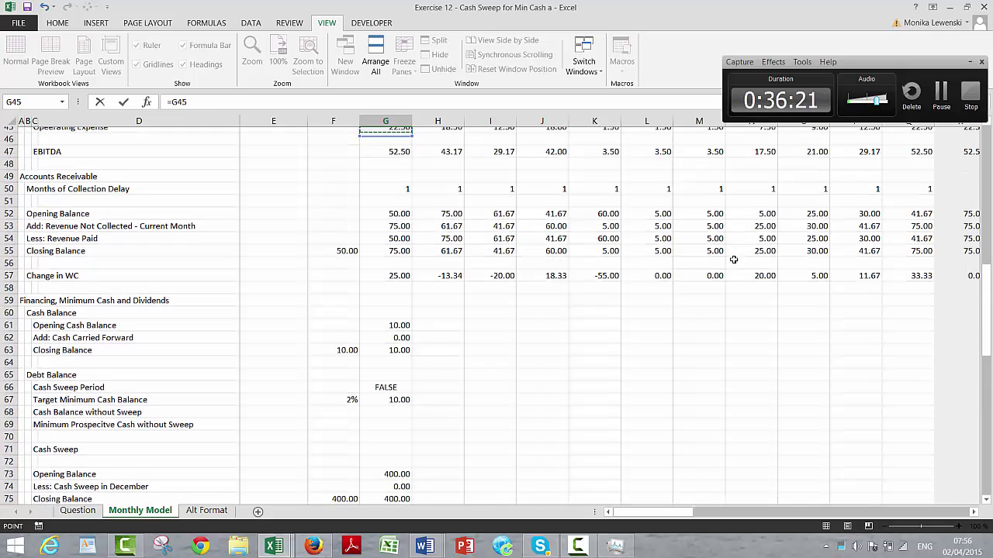
{"action": "key", "text": "Down"}
{"action": "key", "text": "Down"}
{"action": "key", "text": "Down"}
{"action": "key", "text": "Down"}
{"action": "key", "text": "Down"}
{"action": "key", "text": "Down"}
{"action": "key", "text": "Down"}
{"action": "key", "text": "Down"}
{"action": "key", "text": "Down"}
{"action": "key", "text": "Down"}
{"action": "key", "text": "Down"}
{"action": "key", "text": "Down"}
{"action": "key", "text": "Down"}
{"action": "key", "text": "Down"}
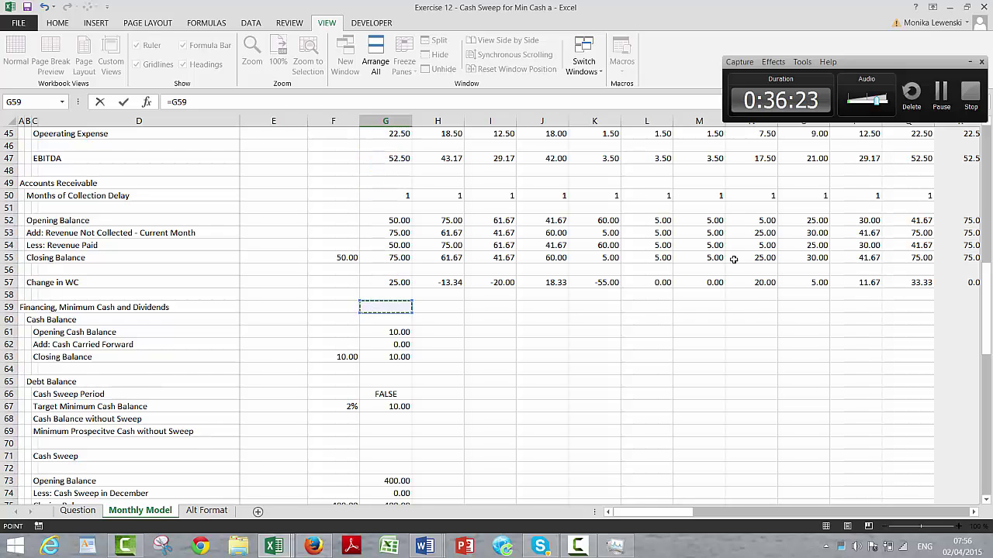
{"action": "key", "text": "Up"}
{"action": "key", "text": "Up"}
{"action": "key", "text": "Return"}
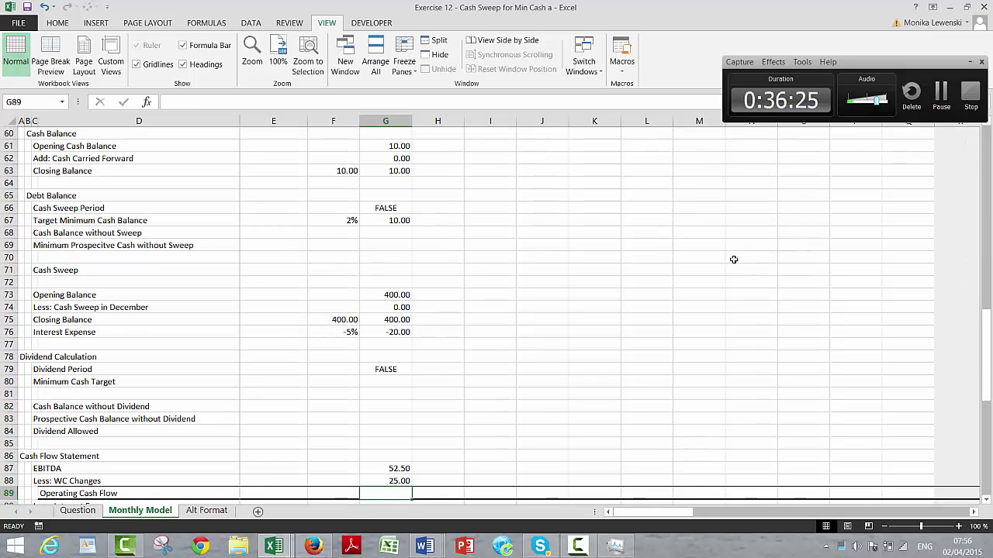
Calculate the first month's Operating Cash Flow in G89 as EBITDA less WC changes, =G87-G88.
{"action": "type", "text": "="}
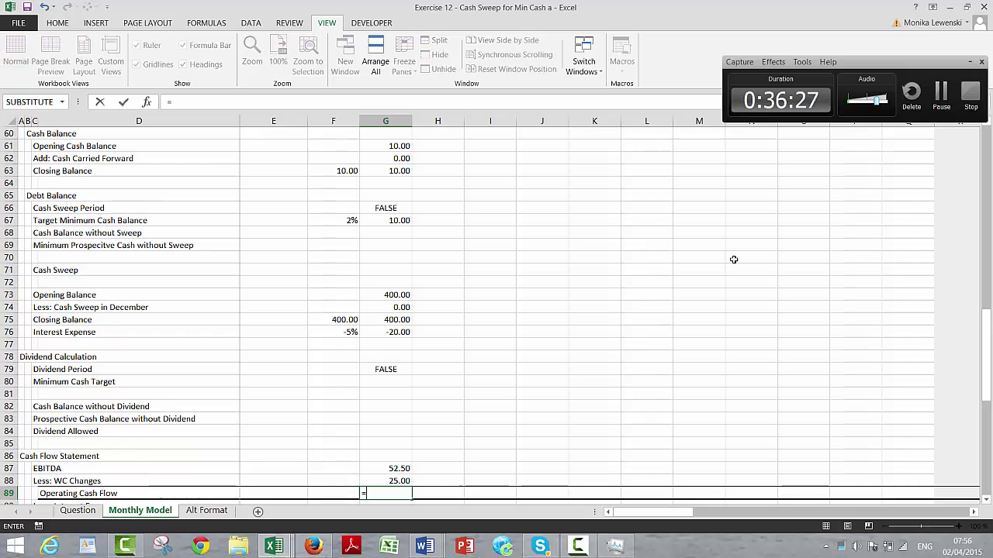
{"action": "key", "text": "Up"}
{"action": "key", "text": "Up"}
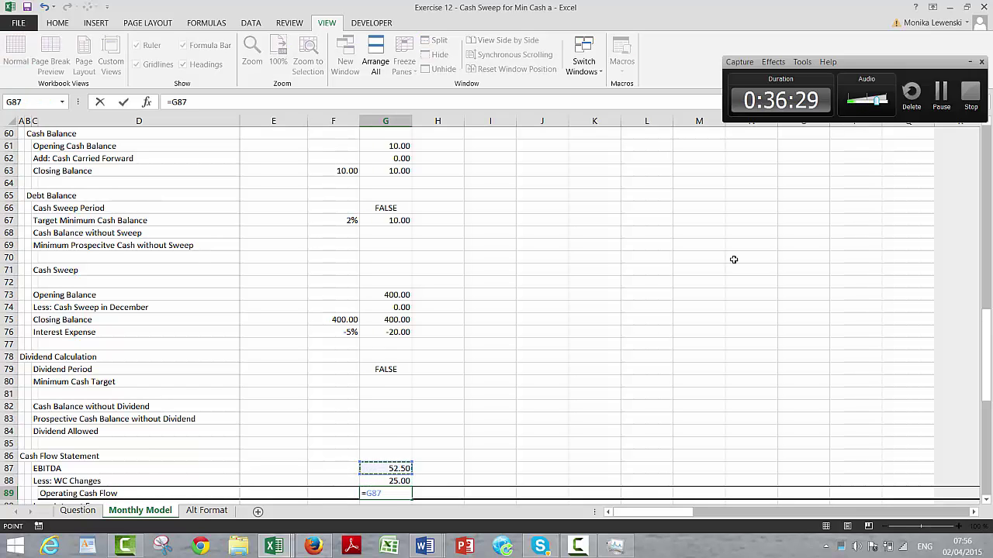
{"action": "type", "text": "-"}
{"action": "key", "text": "Up"}
{"action": "key", "text": "Return"}
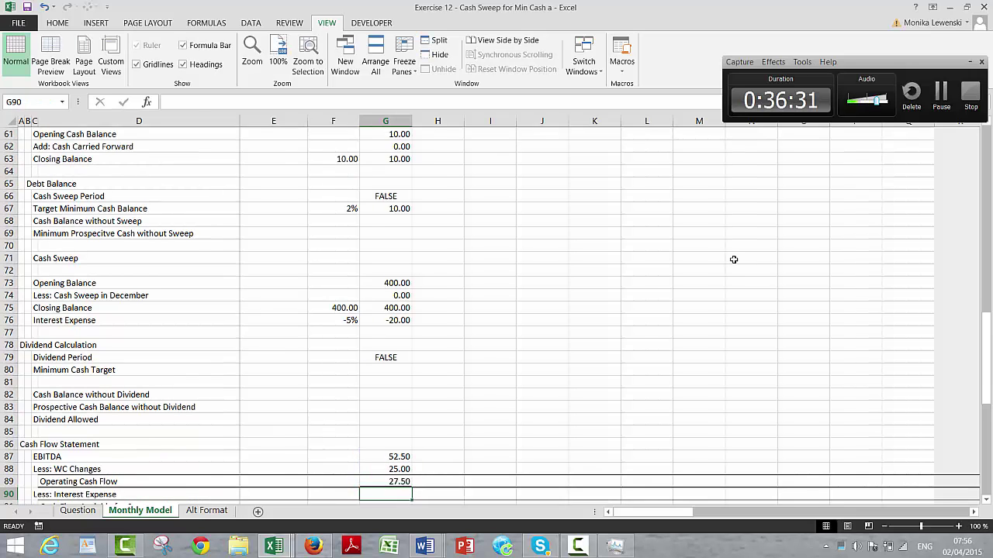
Link the first month's Less: Interest Expense in the Cash Flow Statement, G90, to the Debt Balance interest with =G76.
{"action": "key", "text": "Down"}
{"action": "key", "text": "Up"}
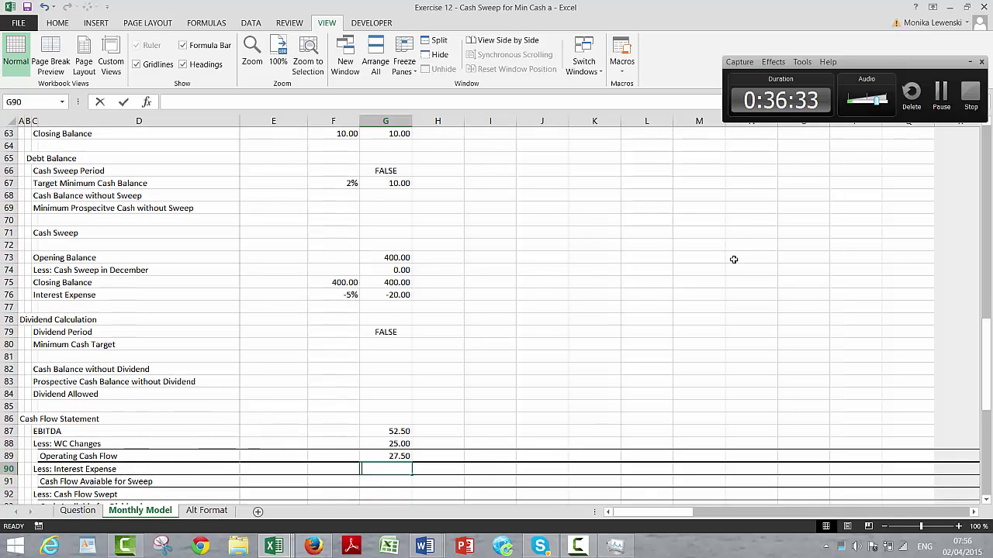
{"action": "type", "text": "="}
{"action": "key", "text": "Up"}
{"action": "key", "text": "Up"}
{"action": "key", "text": "Up"}
{"action": "key", "text": "Up"}
{"action": "key", "text": "Up"}
{"action": "key", "text": "Up"}
{"action": "key", "text": "Up"}
{"action": "key", "text": "Up"}
{"action": "key", "text": "Up"}
{"action": "key", "text": "Up"}
{"action": "key", "text": "Up"}
{"action": "key", "text": "Up"}
{"action": "key", "text": "Up"}
{"action": "key", "text": "Up"}
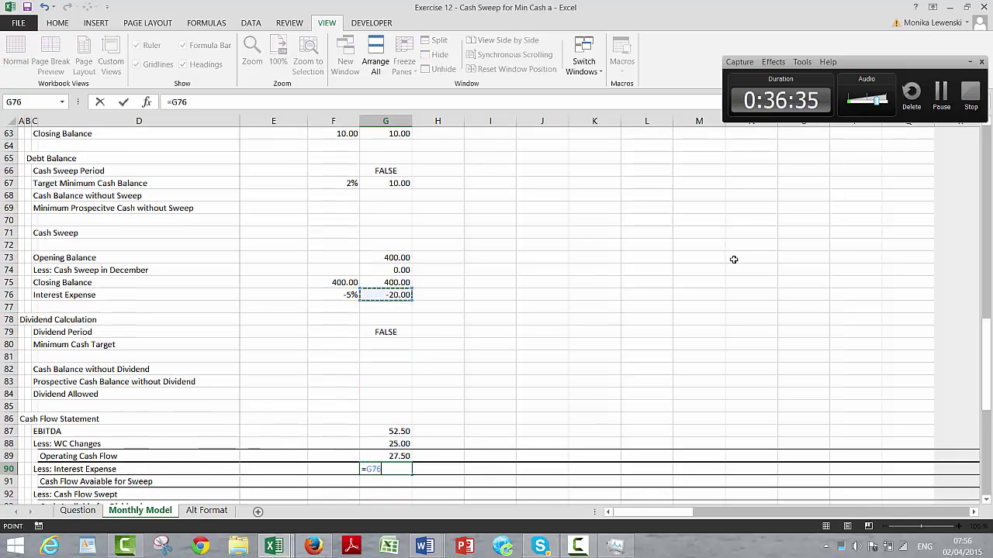
{"action": "key", "text": "Return"}
Check the Interest Expense formula in G76 and remove the minus sign from the interest rate formula in F76, giving =F31.
{"action": "key", "text": "Up"}
{"action": "key", "text": "Up"}
{"action": "key", "text": "Up"}
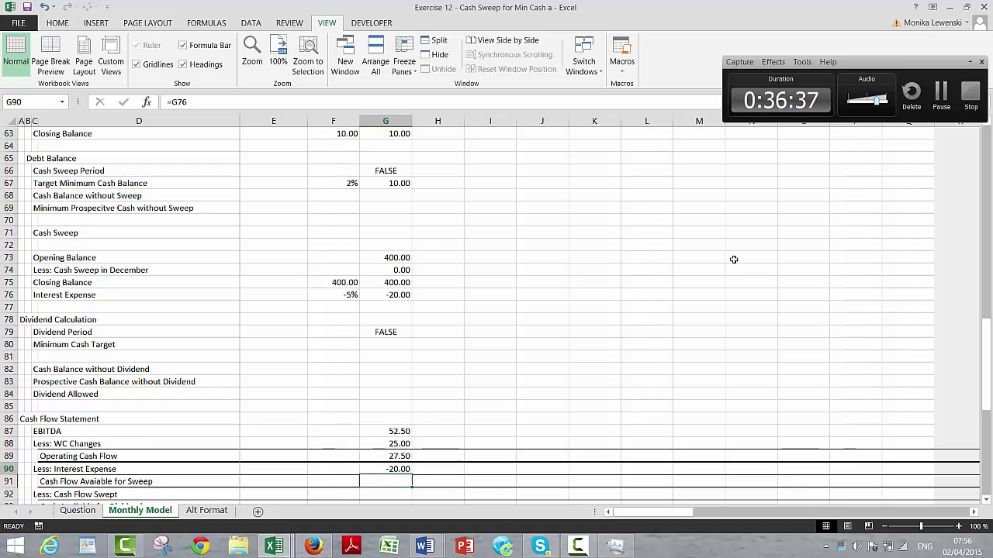
{"action": "key", "text": "Up"}
{"action": "key", "text": "Up"}
{"action": "key", "text": "Up"}
{"action": "key", "text": "Up"}
{"action": "key", "text": "Up"}
{"action": "key", "text": "Up"}
{"action": "key", "text": "Up"}
{"action": "key", "text": "Up"}
{"action": "key", "text": "Up"}
{"action": "key", "text": "Up"}
{"action": "key", "text": "Up"}
{"action": "key", "text": "Up"}
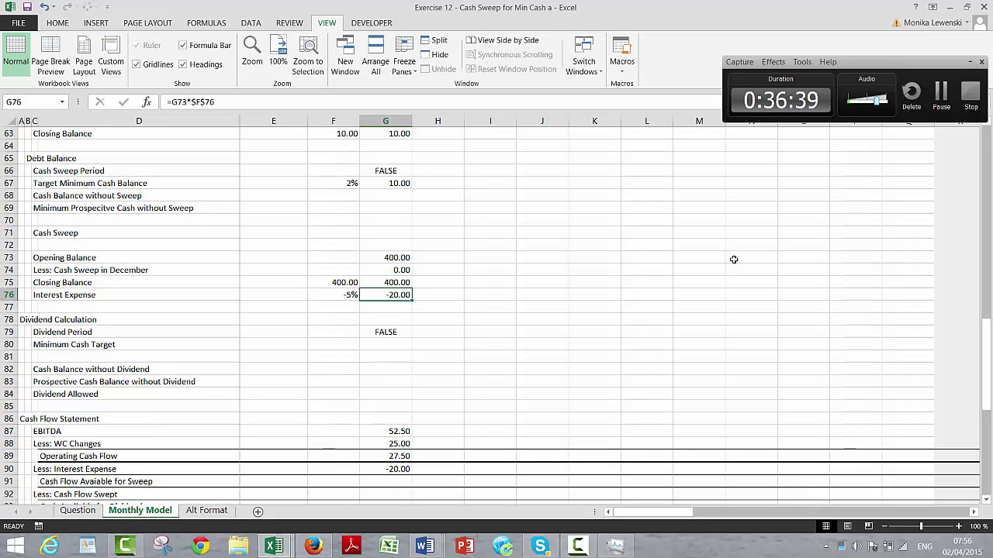
{"action": "key", "text": "F2"}
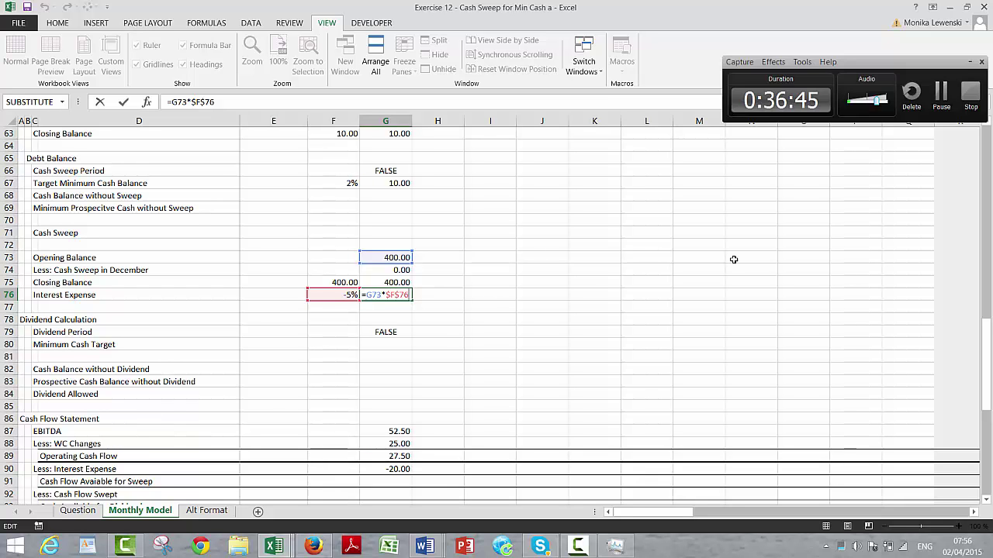
{"action": "key", "text": "Up"}
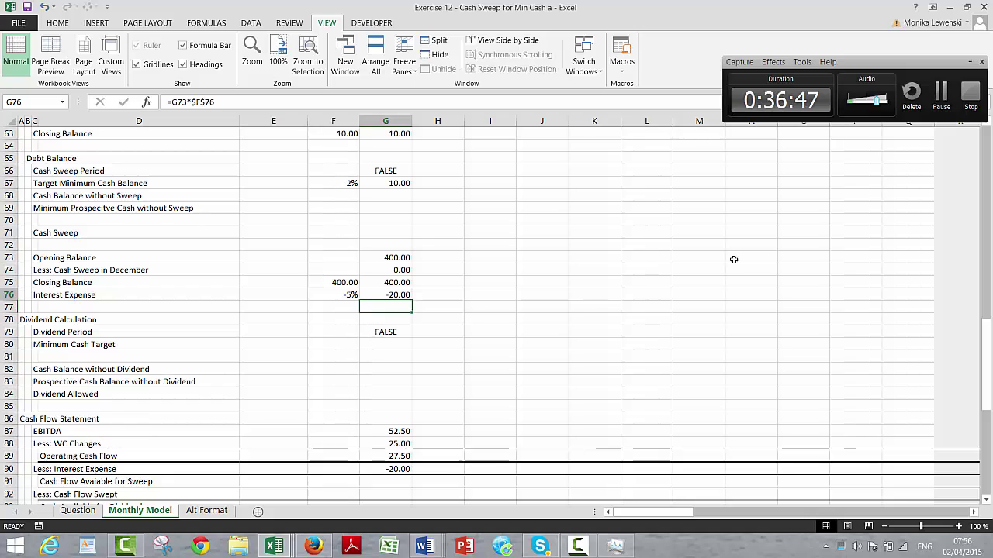
{"action": "key", "text": "Left"}
{"action": "key", "text": "F2"}
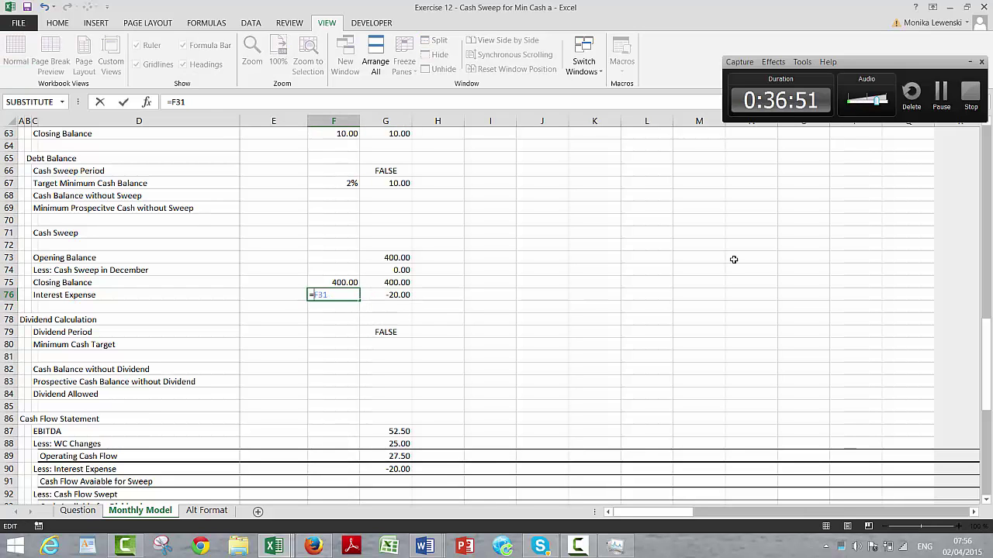
{"action": "key", "text": "Return"}
Calculate the first month's cash flow available for sweep in G91 as Operating Cash Flow less Interest Expense, =G89-G90.
{"action": "key", "text": "Down"}
{"action": "key", "text": "Down"}
{"action": "key", "text": "Down"}
{"action": "key", "text": "Down"}
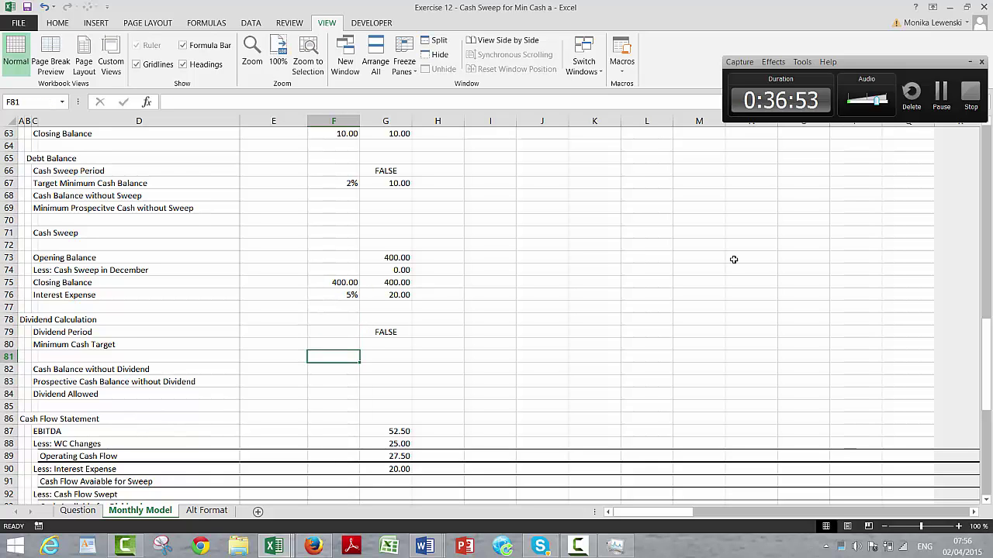
{"action": "key", "text": "Down"}
{"action": "key", "text": "Down"}
{"action": "key", "text": "Down"}
{"action": "key", "text": "Down"}
{"action": "key", "text": "Down"}
{"action": "key", "text": "Down"}
{"action": "key", "text": "Down"}
{"action": "key", "text": "Down"}
{"action": "key", "text": "Down"}
{"action": "key", "text": "Down"}
{"action": "key", "text": "Right"}
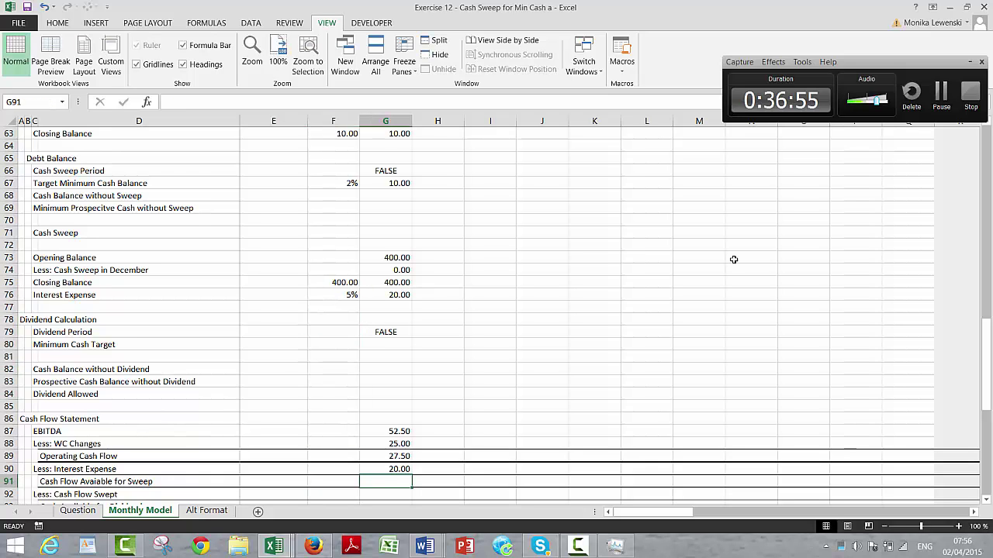
{"action": "type", "text": "="}
{"action": "key", "text": "Up"}
{"action": "key", "text": "Up"}
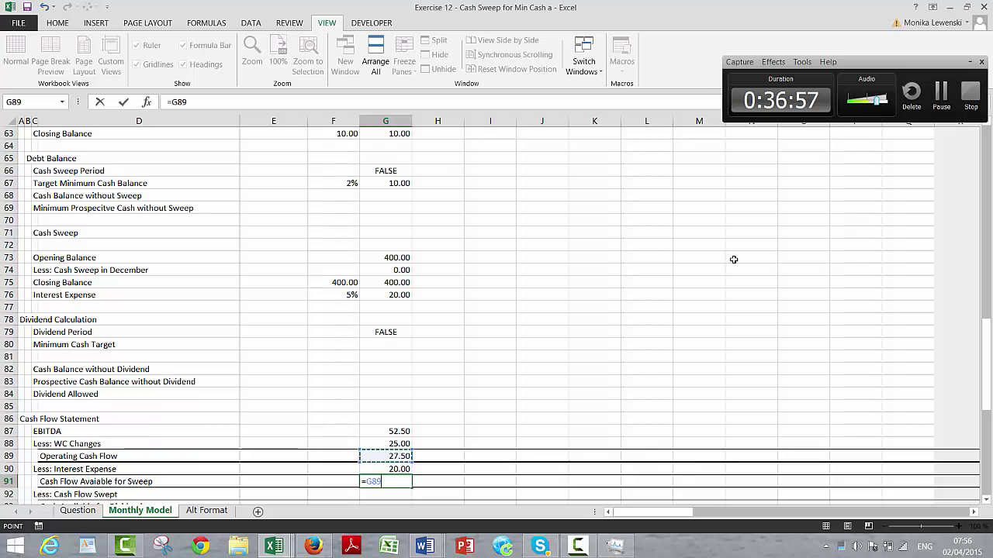
{"action": "type", "text": "-"}
{"action": "key", "text": "Up"}
{"action": "key", "text": "Return"}
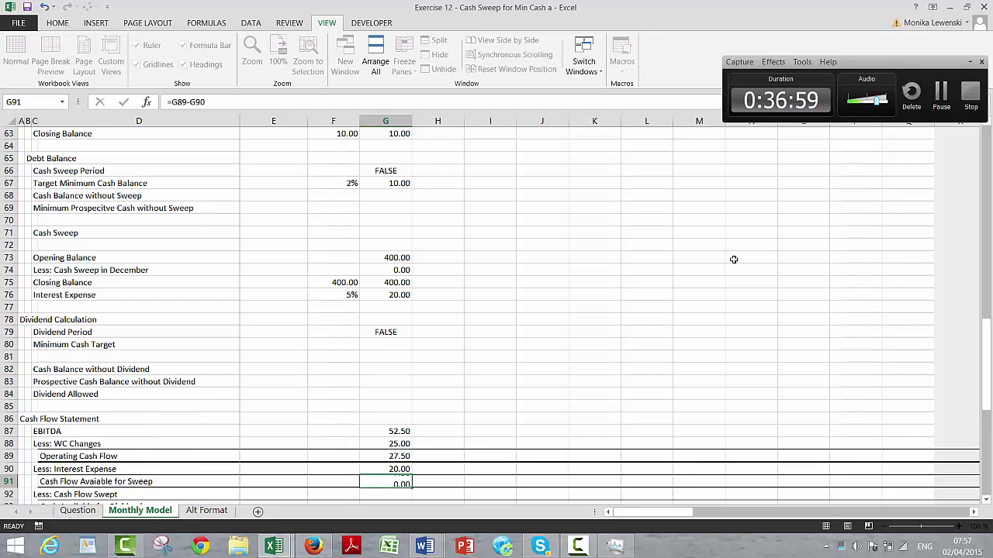
{"action": "key", "text": "Down"}
{"action": "key", "text": "Up"}
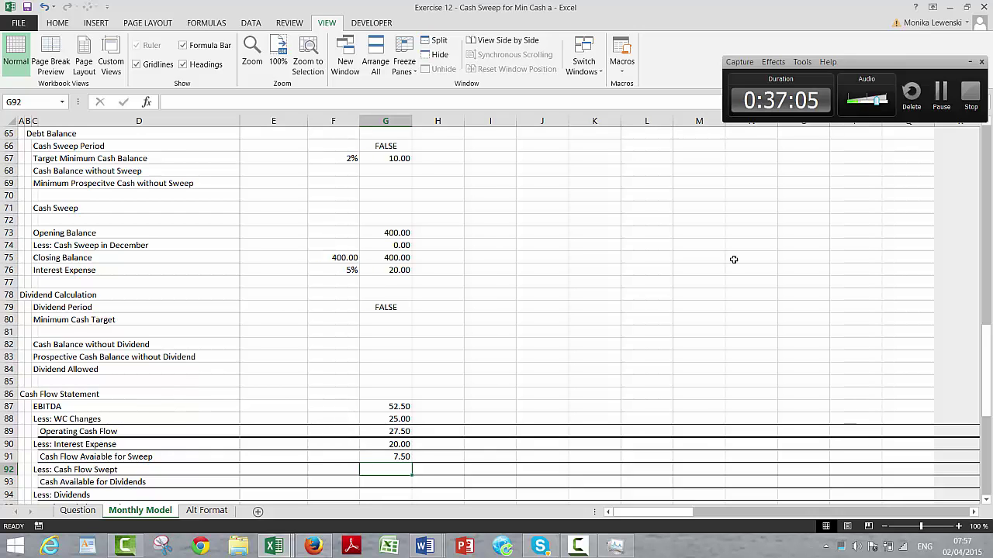
Link the first month's Less: Cash Flow Swept in G92 to the cash sweep amount in the Debt Balance section.
{"action": "key", "text": "Down"}
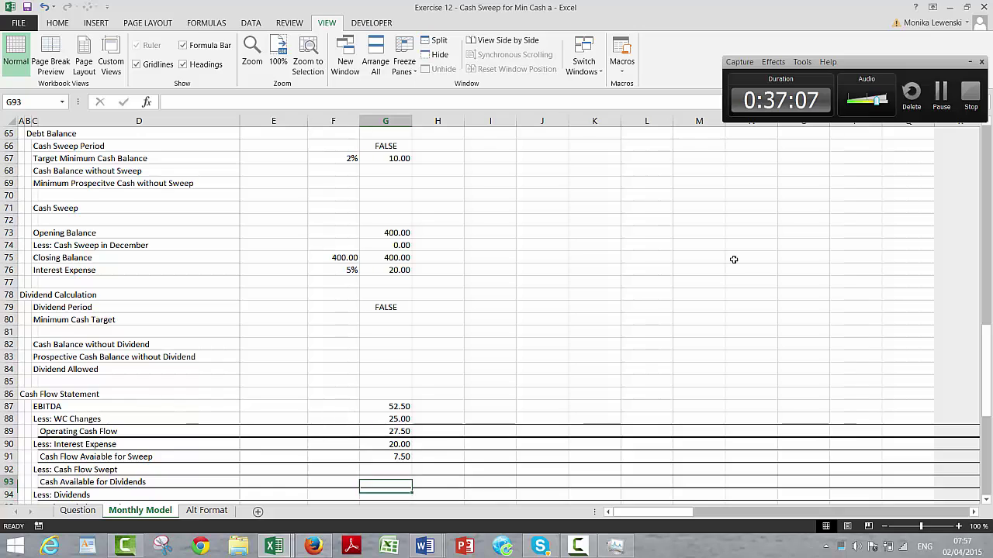
{"action": "key", "text": "Up"}
{"action": "type", "text": "="}
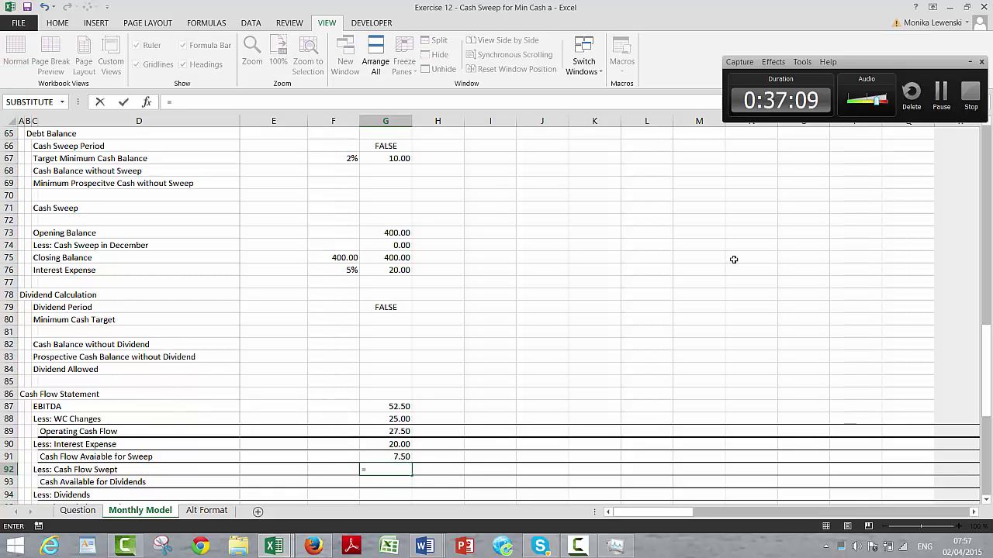
{"action": "key", "text": "Up"}
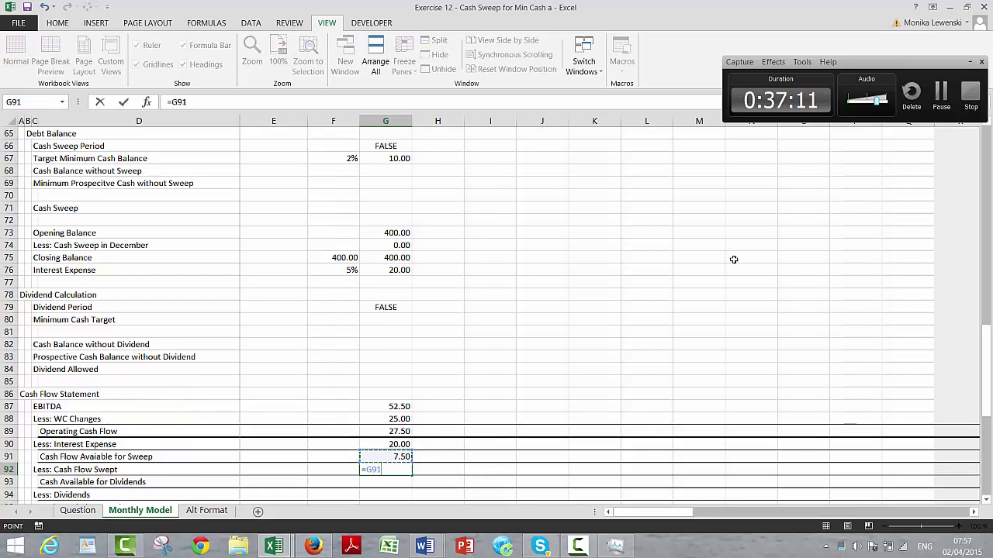
{"action": "key", "text": "Up"}
{"action": "key", "text": "Up"}
{"action": "key", "text": "Up"}
{"action": "key", "text": "Up"}
{"action": "key", "text": "Up"}
{"action": "key", "text": "Up"}
{"action": "key", "text": "Up"}
{"action": "key", "text": "Up"}
{"action": "key", "text": "Up"}
{"action": "key", "text": "Up"}
{"action": "key", "text": "Up"}
{"action": "key", "text": "Up"}
{"action": "key", "text": "Up"}
{"action": "key", "text": "Up"}
{"action": "key", "text": "Up"}
{"action": "key", "text": "Up"}
{"action": "key", "text": "Up"}
{"action": "key", "text": "Up"}
{"action": "key", "text": "Up"}
{"action": "key", "text": "Up"}
{"action": "key", "text": "Return"}
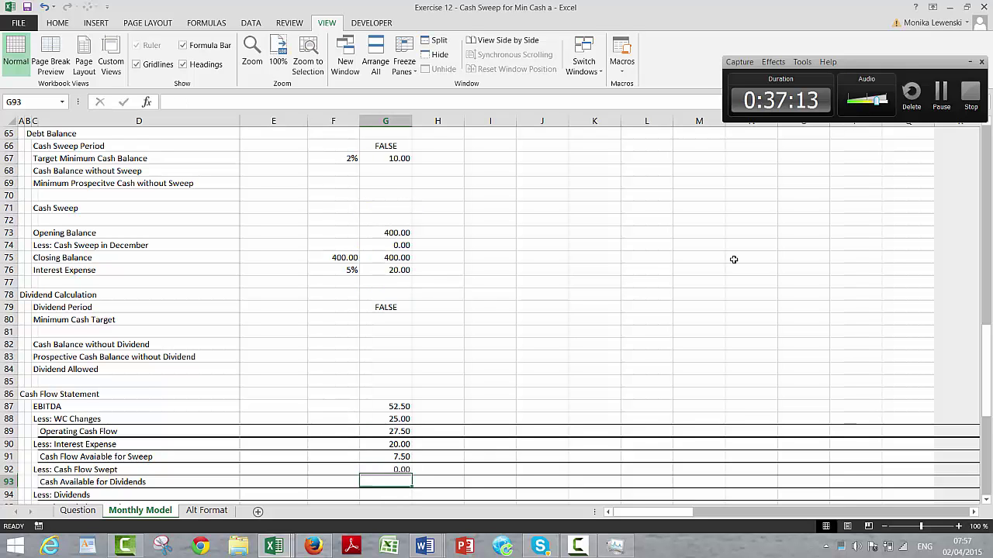
Calculate the first month's Cash Available for Dividends in G93 with =G91-G92.
{"action": "scroll", "coordinate": [734, 259], "scroll_direction": "down", "scroll_amount": 1}
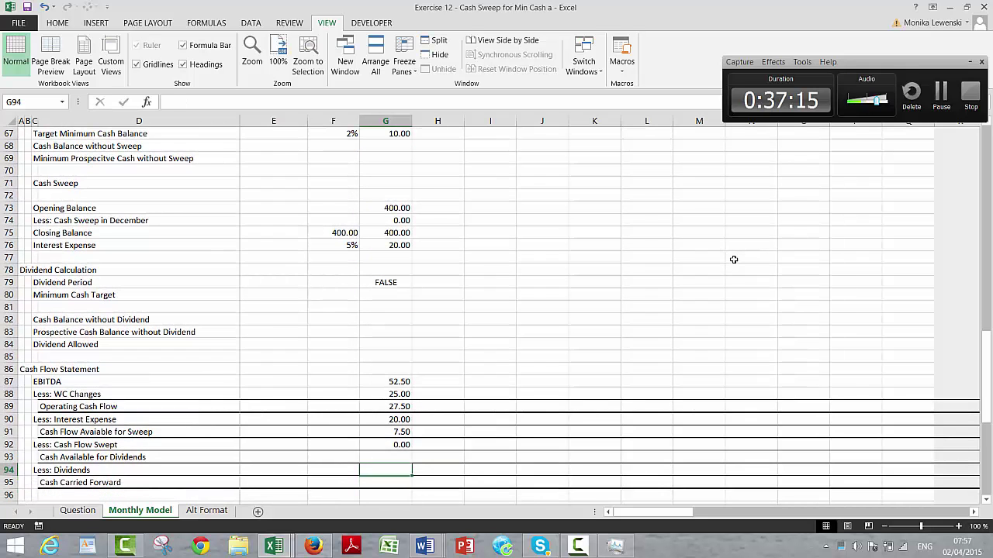
{"action": "type", "text": "="}
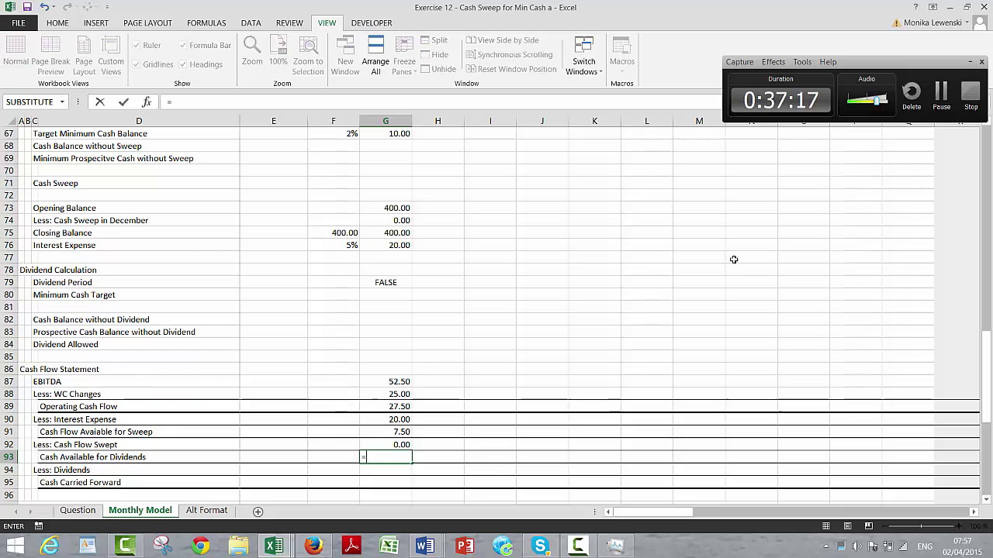
{"action": "key", "text": "Up"}
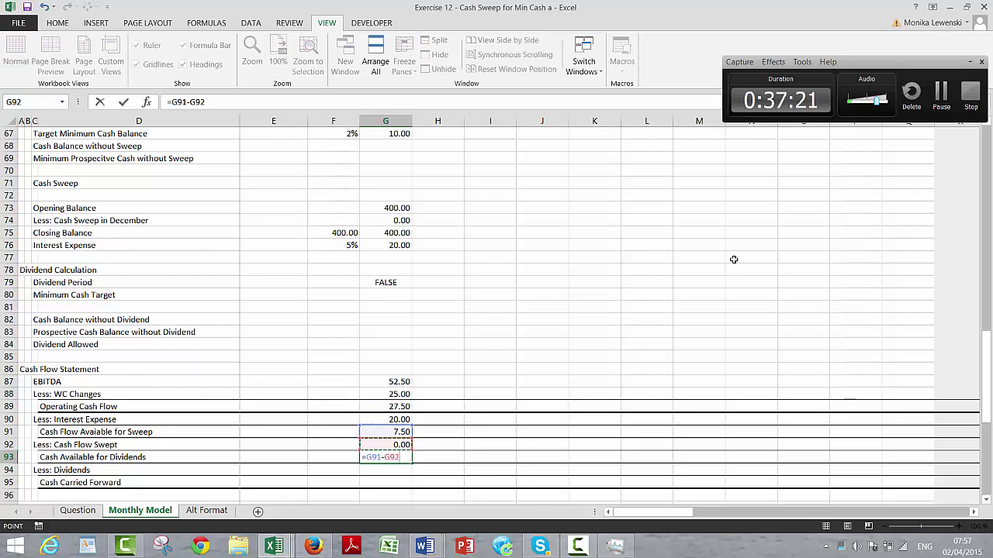
{"action": "key", "text": "Return"}
Link the first month's Less: Dividends in G94 to the Dividend Allowed row with =G84.
{"action": "type", "text": "="}
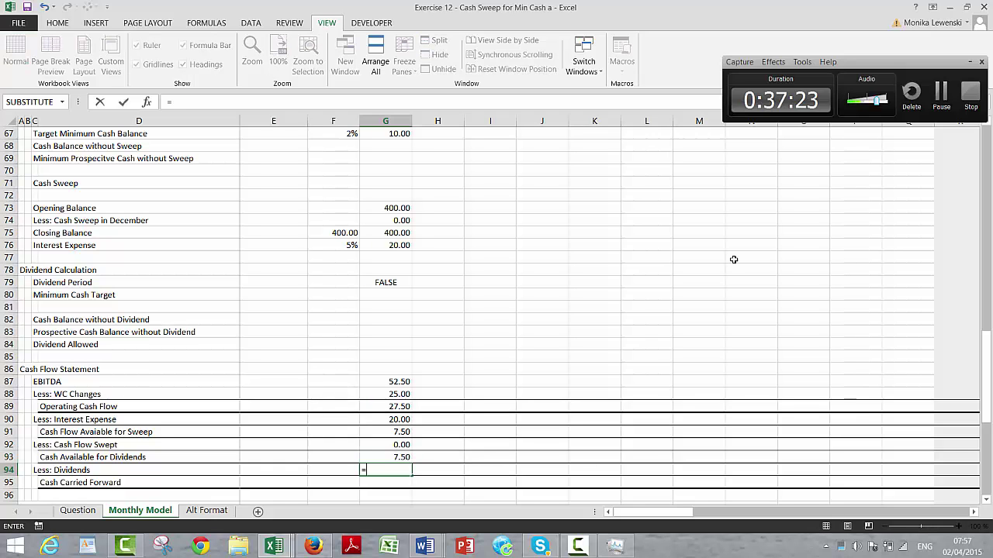
{"action": "key", "text": "Up"}
{"action": "key", "text": "Up"}
{"action": "key", "text": "Up"}
{"action": "key", "text": "Up"}
{"action": "key", "text": "Up"}
{"action": "key", "text": "Up"}
{"action": "key", "text": "Up"}
{"action": "key", "text": "Up"}
{"action": "key", "text": "Up"}
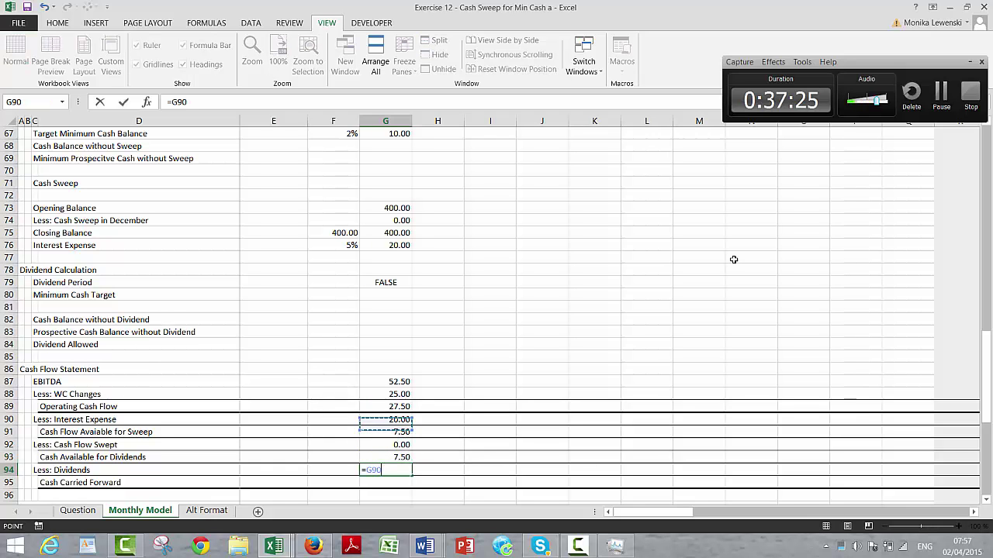
{"action": "key", "text": "Up"}
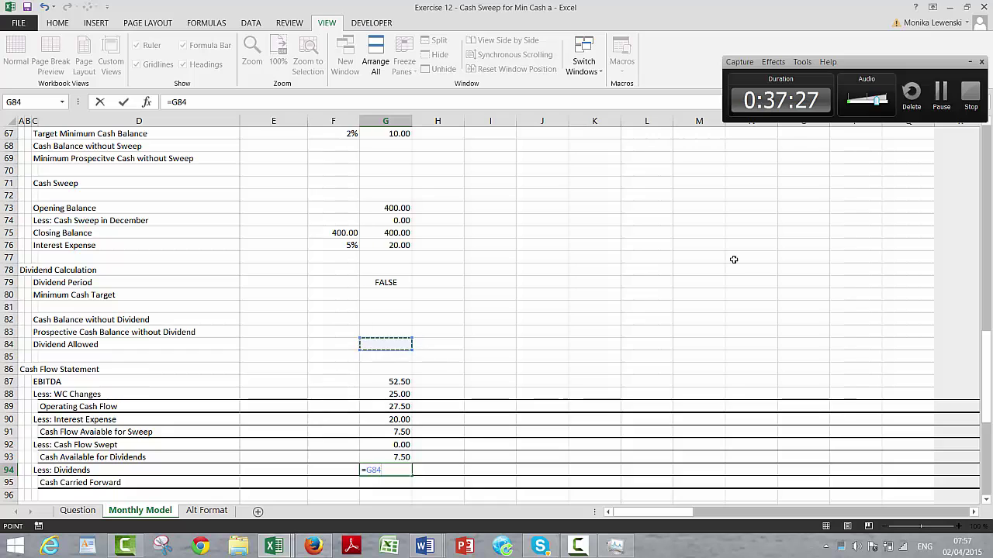
{"action": "key", "text": "Return"}
Calculate the first month's Cash Carried Forward in G95 as Cash Available for Dividends less Dividends, =G93-G94.
{"action": "type", "text": "="}
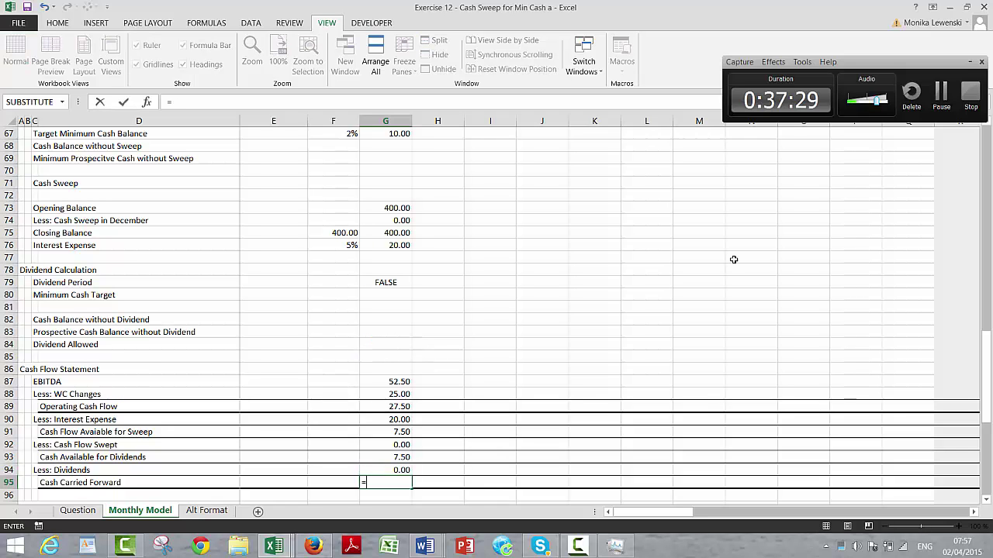
{"action": "key", "text": "Up"}
{"action": "key", "text": "Up"}
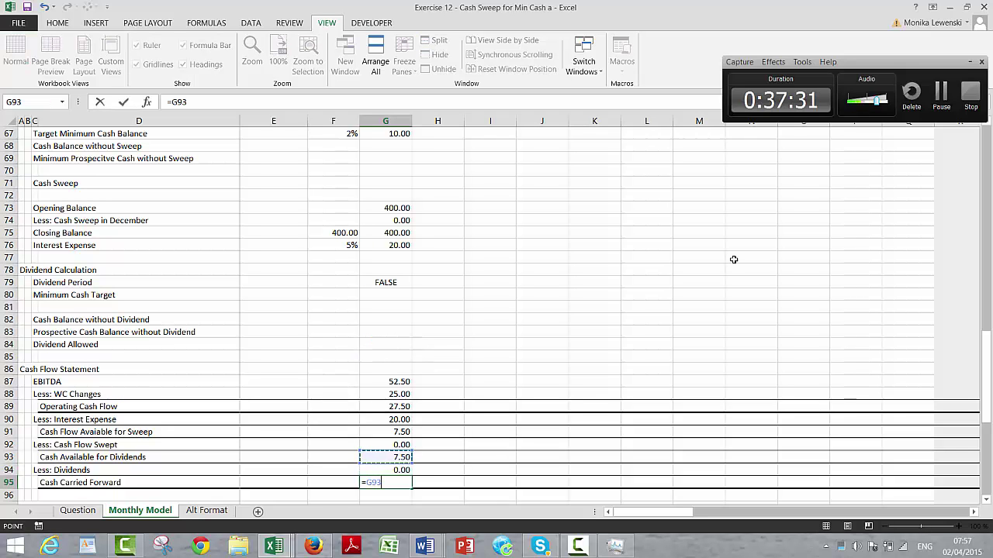
{"action": "type", "text": "-"}
{"action": "key", "text": "Up"}
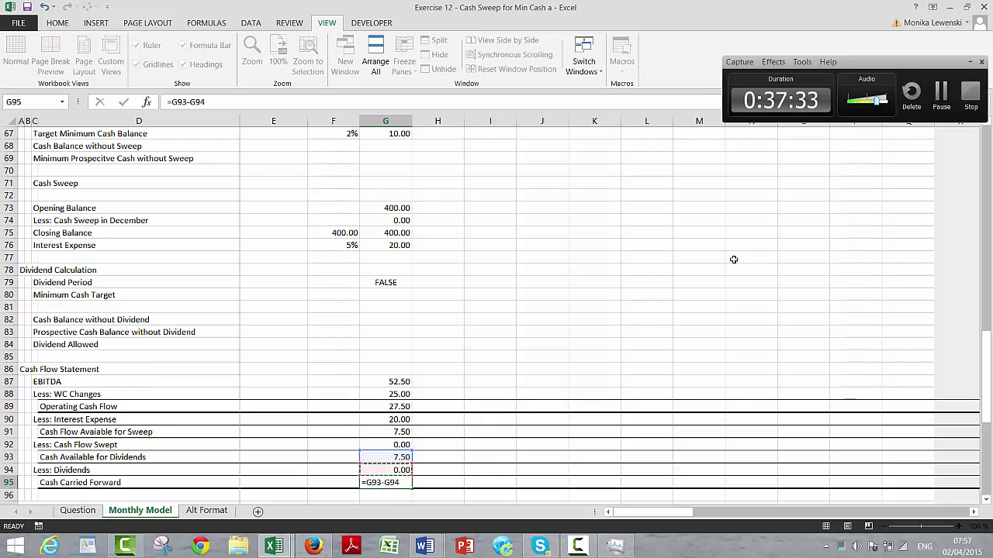
{"action": "key", "text": "Return"}
Link the opening period's equity Closing Balance in F102 to the 2014 Equity figure in the opening Balance Sheet.
{"action": "key", "text": "Down"}
{"action": "key", "text": "Down"}
{"action": "key", "text": "Down"}
{"action": "key", "text": "Down"}
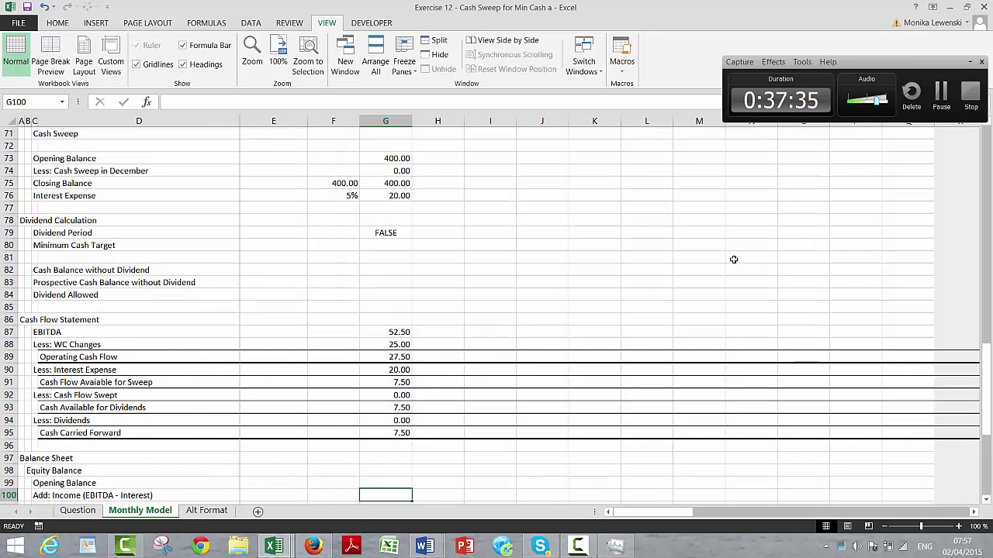
{"action": "key", "text": "Down"}
{"action": "key", "text": "Down"}
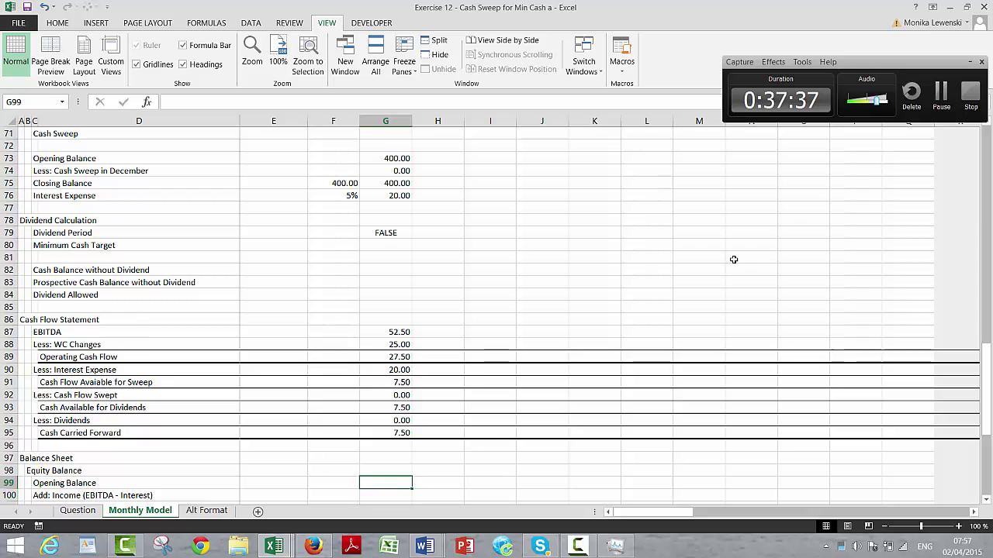
{"action": "key", "text": "Up"}
{"action": "key", "text": "Up"}
{"action": "key", "text": "Up"}
{"action": "key", "text": "Up"}
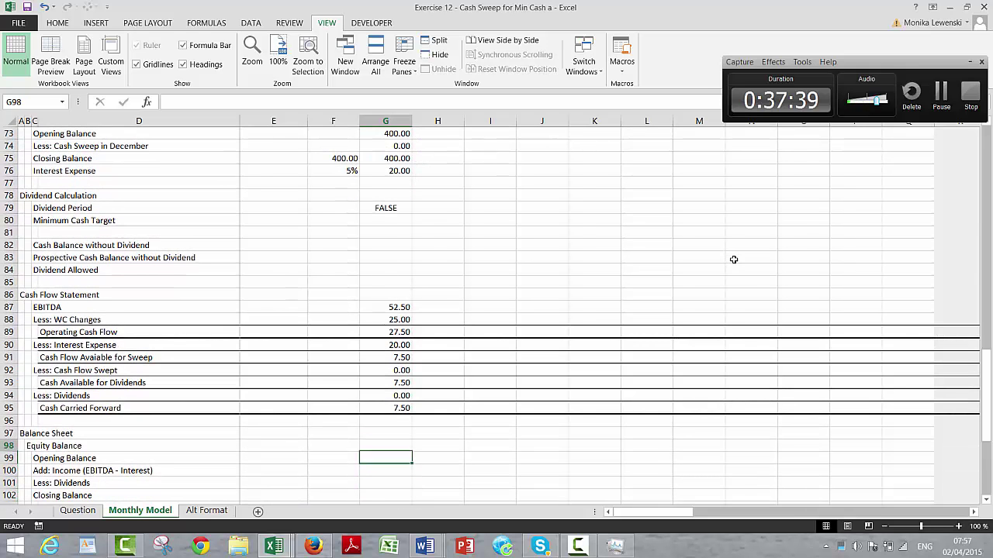
{"action": "key", "text": "Down"}
{"action": "key", "text": "Down"}
{"action": "key", "text": "Down"}
{"action": "key", "text": "Down"}
{"action": "key", "text": "Left"}
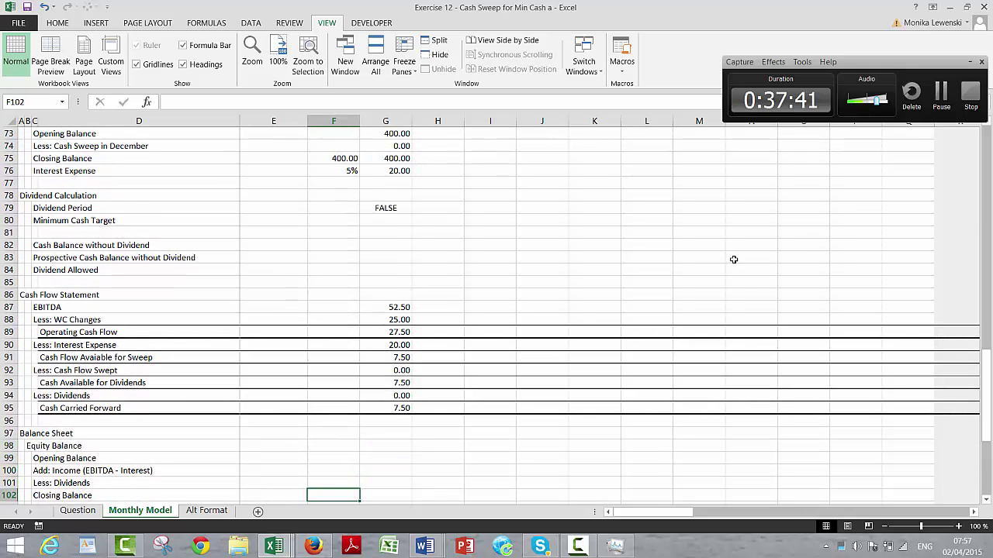
{"action": "type", "text": "="}
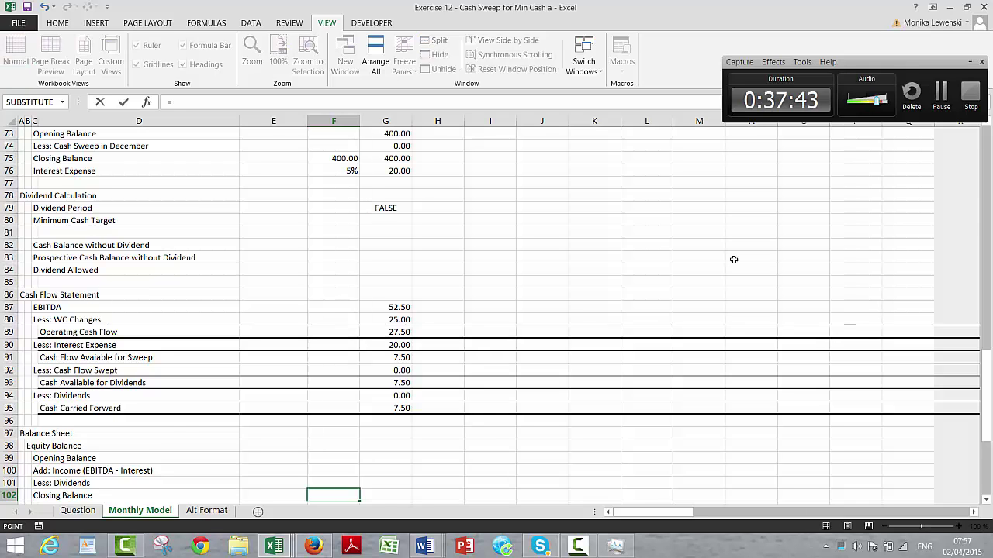
{"action": "key", "text": "Page_Up"}
{"action": "key", "text": "Page_Up"}
{"action": "key", "text": "Page_Up"}
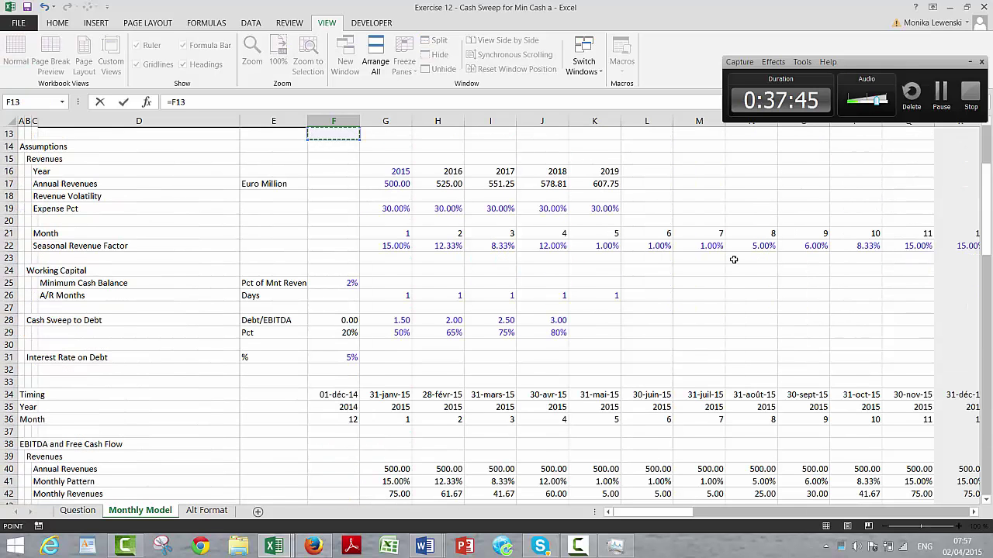
{"action": "key", "text": "Page_Up"}
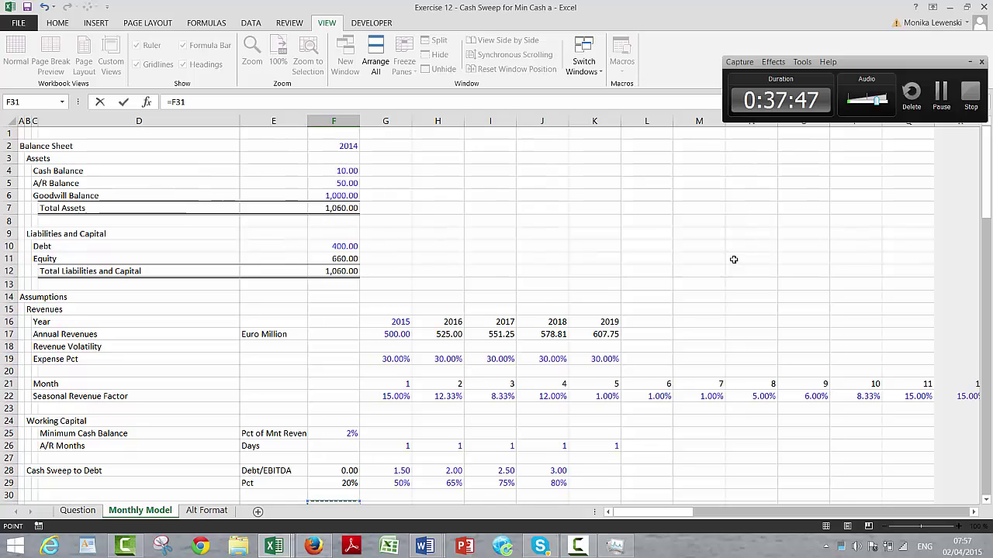
{"action": "key", "text": "Up"}
{"action": "key", "text": "Up"}
{"action": "key", "text": "Up"}
{"action": "key", "text": "Up"}
{"action": "key", "text": "Up"}
{"action": "key", "text": "Up"}
{"action": "key", "text": "Up"}
{"action": "key", "text": "Up"}
{"action": "key", "text": "Up"}
{"action": "key", "text": "Up"}
{"action": "key", "text": "Up"}
{"action": "key", "text": "Up"}
{"action": "key", "text": "Up"}
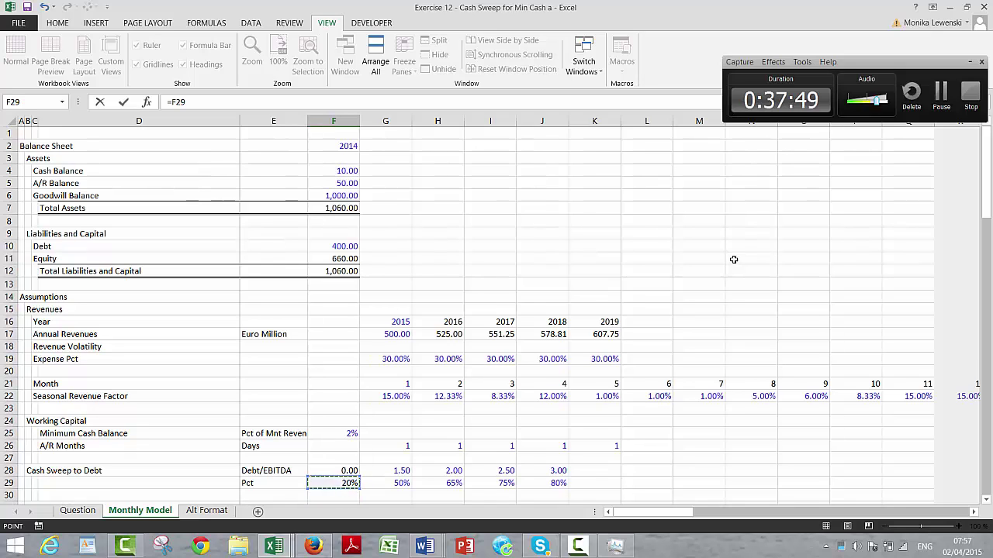
{"action": "key", "text": "Up"}
{"action": "key", "text": "Up"}
{"action": "key", "text": "Up"}
{"action": "key", "text": "Up"}
{"action": "key", "text": "Up"}
{"action": "key", "text": "Up"}
{"action": "key", "text": "Up"}
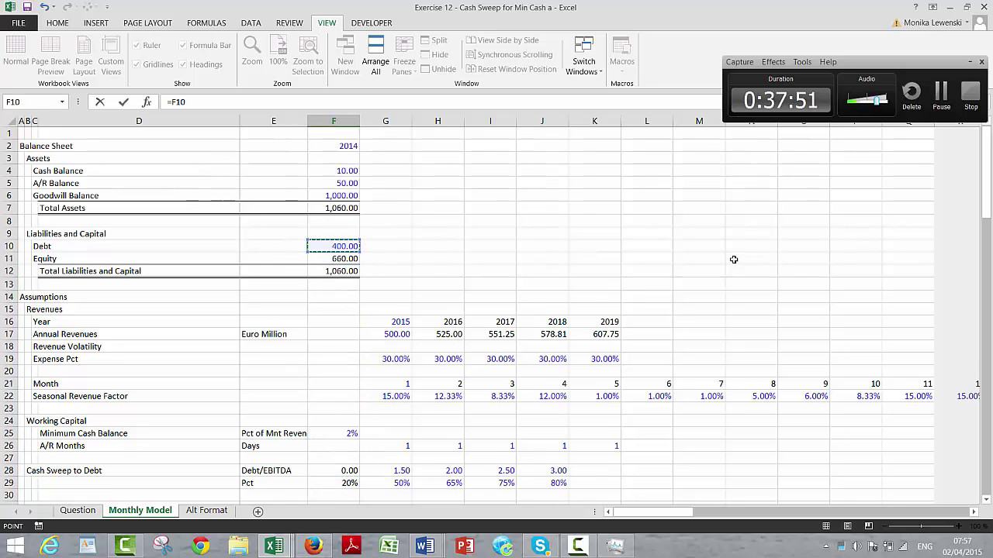
{"action": "key", "text": "Return"}
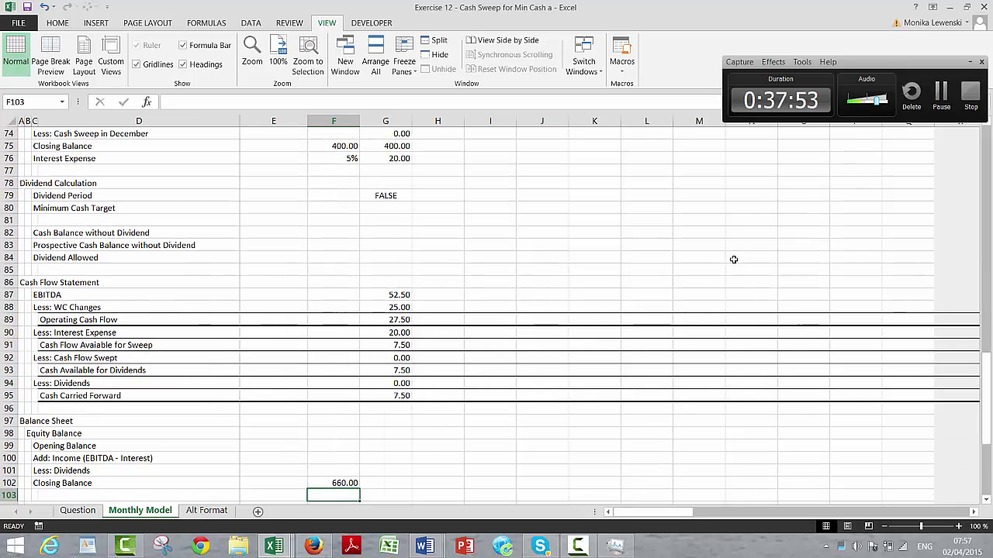
Link the first month's equity Opening Balance in G99 to the previous period's Closing Balance in F102.
{"action": "key", "text": "Up"}
{"action": "key", "text": "Up"}
{"action": "key", "text": "Up"}
{"action": "key", "text": "Up"}
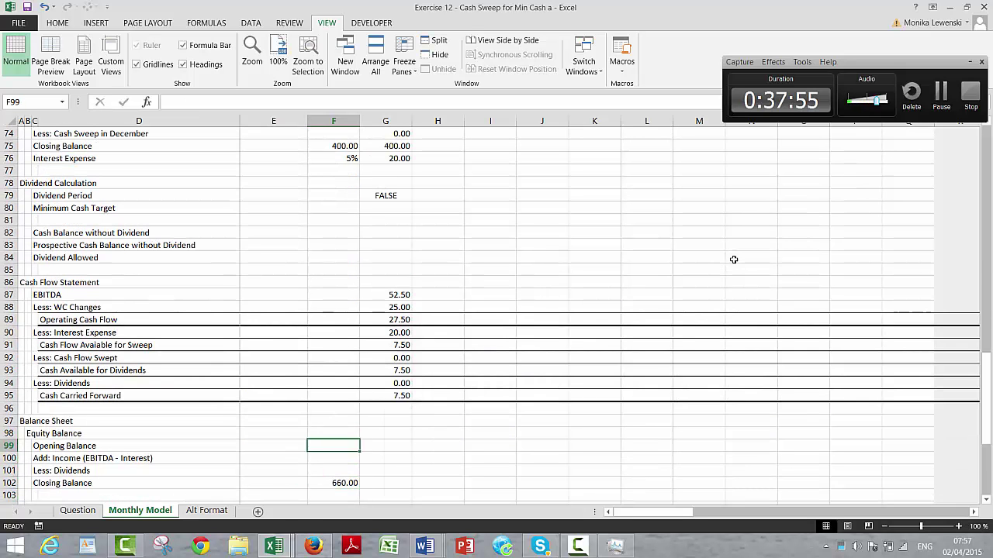
{"action": "key", "text": "Right"}
{"action": "type", "text": "="}
{"action": "key", "text": "Down"}
{"action": "key", "text": "Down"}
{"action": "key", "text": "Down"}
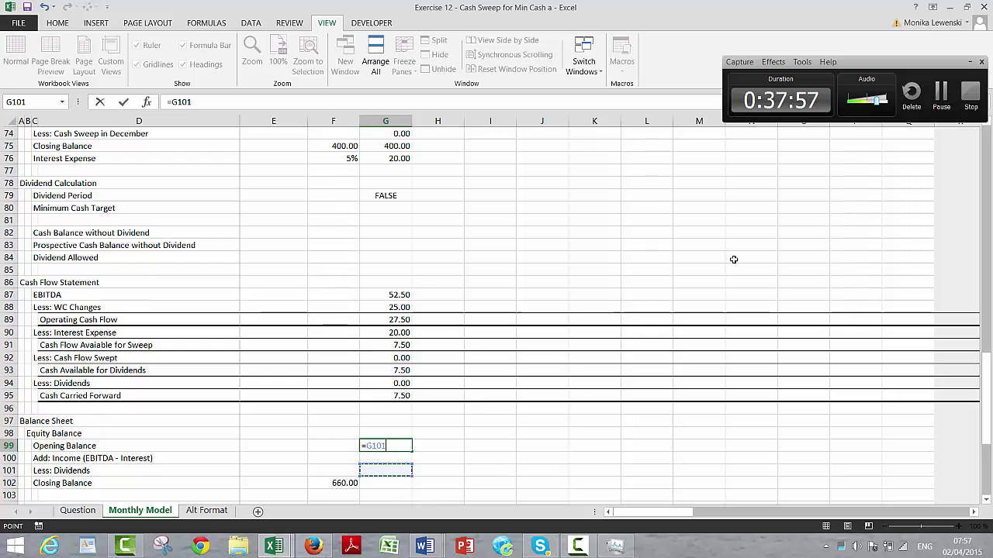
{"action": "key", "text": "Left"}
{"action": "key", "text": "Return"}
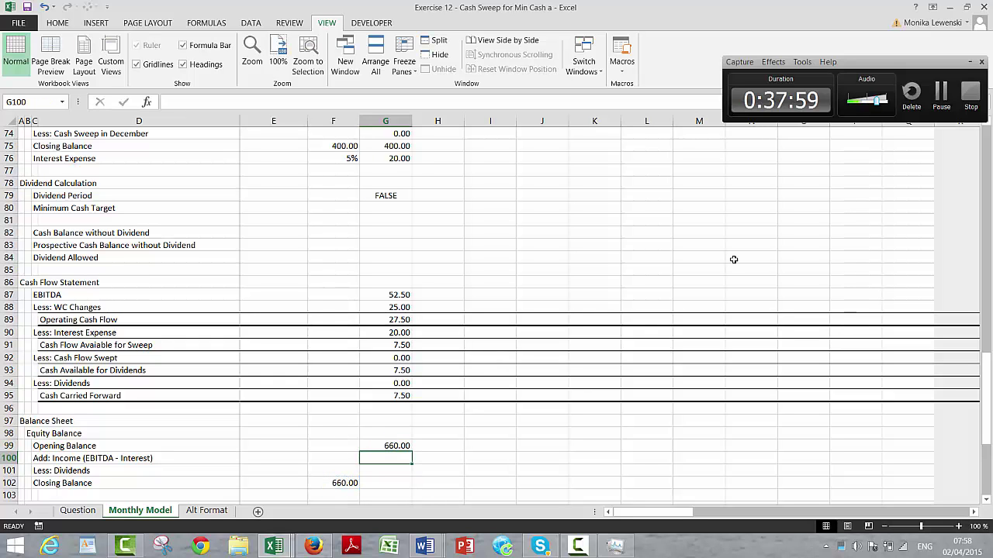
Calculate the first month's Add: Income in G100 as EBITDA less Interest Expense from the Cash Flow Statement.
{"action": "type", "text": "="}
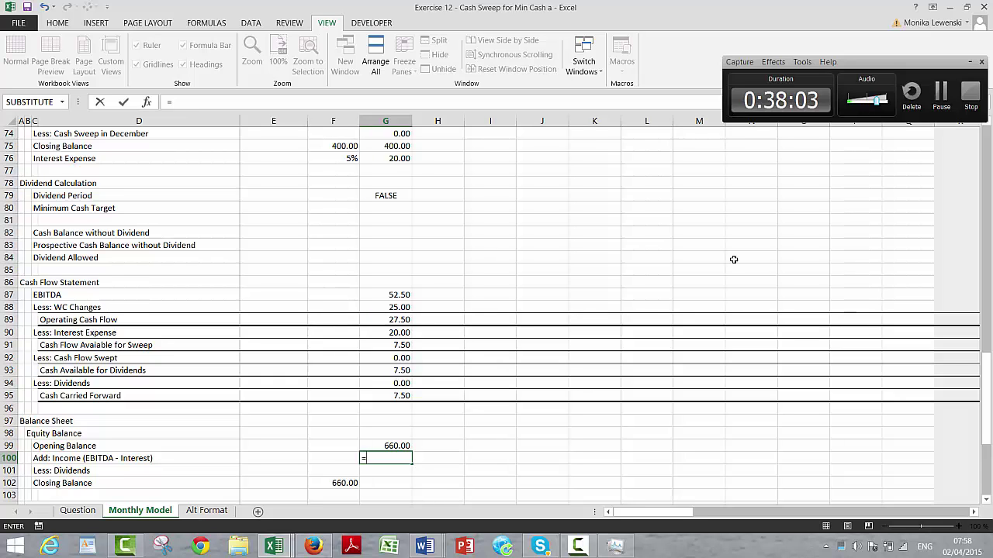
{"action": "key", "text": "Up"}
{"action": "key", "text": "Up"}
{"action": "key", "text": "Up"}
{"action": "key", "text": "Up"}
{"action": "key", "text": "Up"}
{"action": "key", "text": "Up"}
{"action": "key", "text": "Up"}
{"action": "key", "text": "Up"}
{"action": "key", "text": "Up"}
{"action": "key", "text": "Up"}
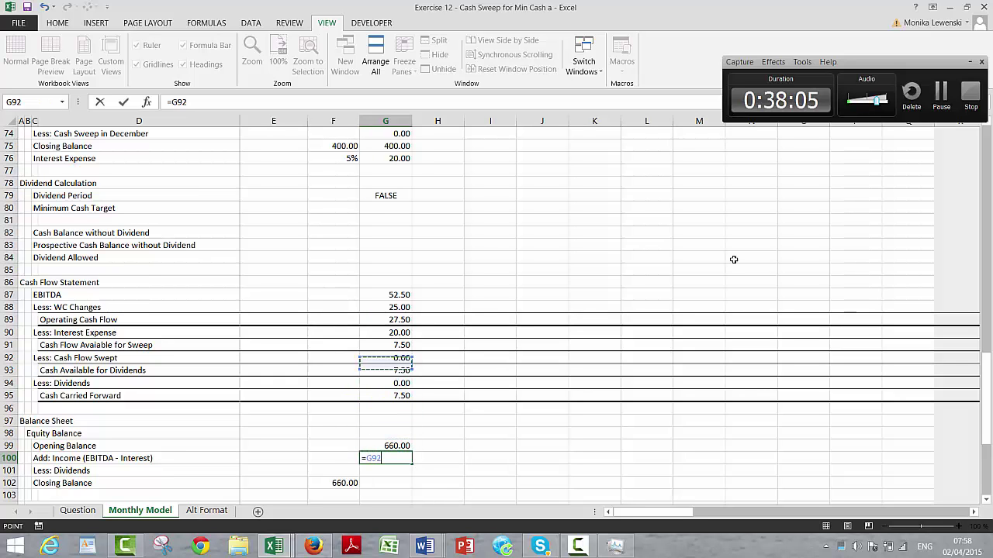
{"action": "key", "text": "Up"}
{"action": "key", "text": "Up"}
{"action": "key", "text": "Up"}
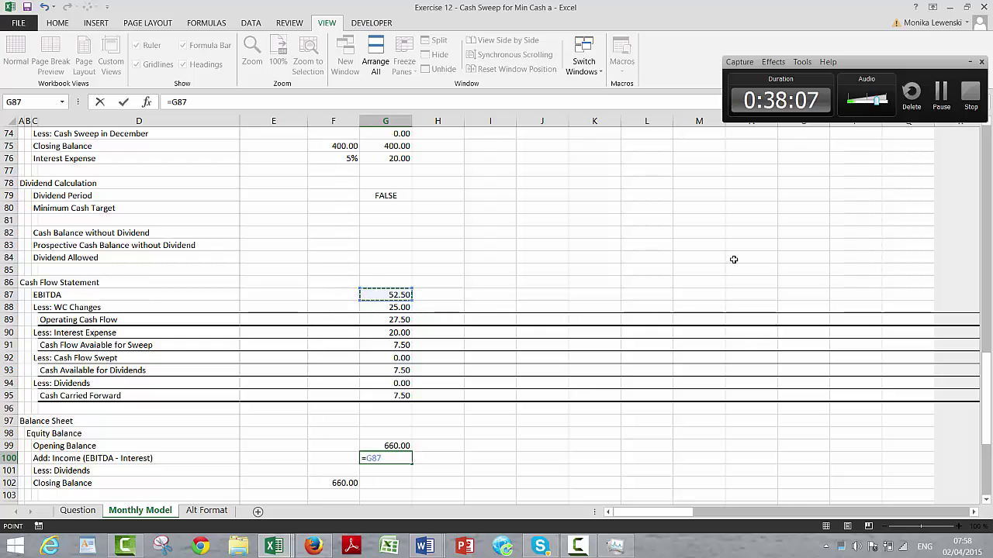
{"action": "type", "text": "-"}
{"action": "key", "text": "Up"}
{"action": "key", "text": "Up"}
{"action": "key", "text": "Up"}
{"action": "key", "text": "Up"}
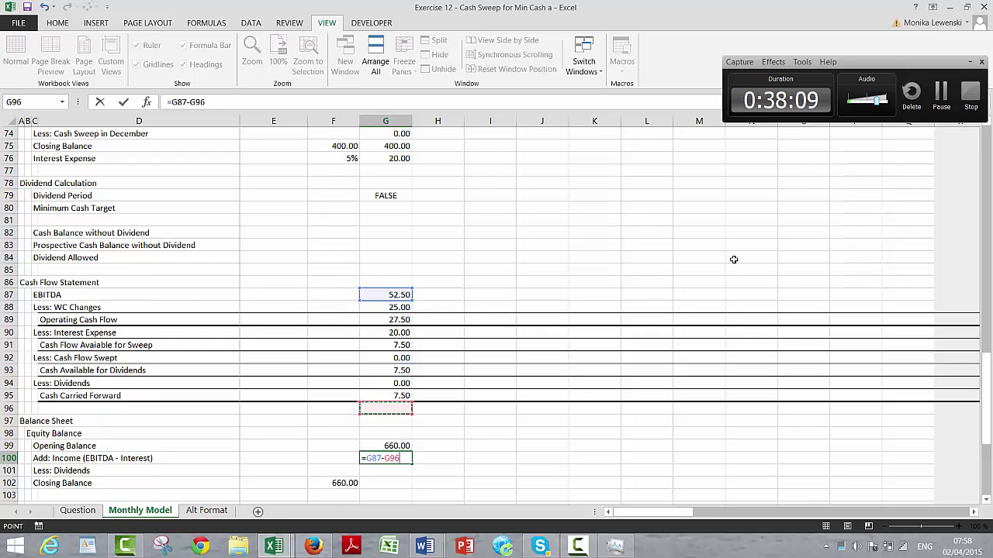
{"action": "key", "text": "Up"}
{"action": "key", "text": "Up"}
{"action": "key", "text": "Up"}
{"action": "key", "text": "Up"}
{"action": "key", "text": "Up"}
{"action": "key", "text": "Up"}
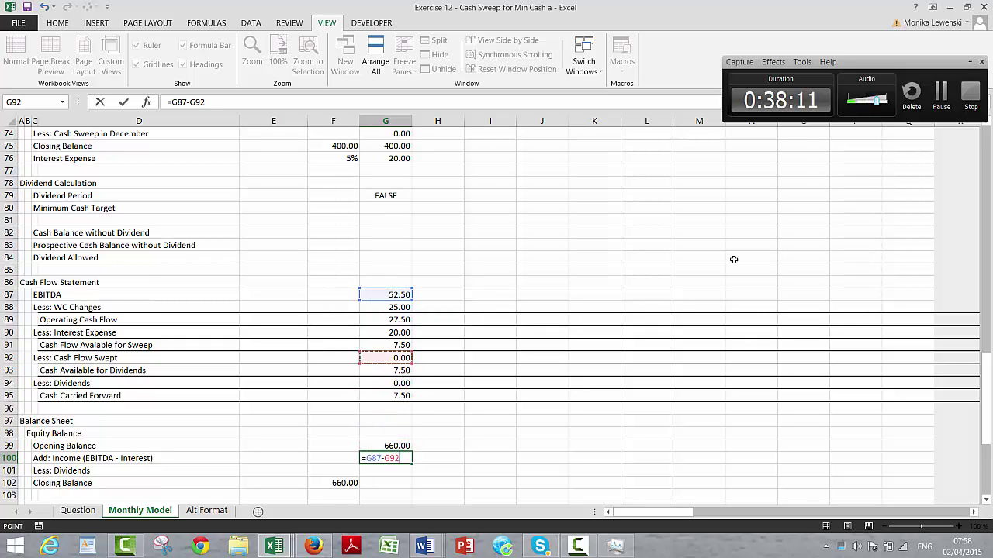
{"action": "key", "text": "Return"}
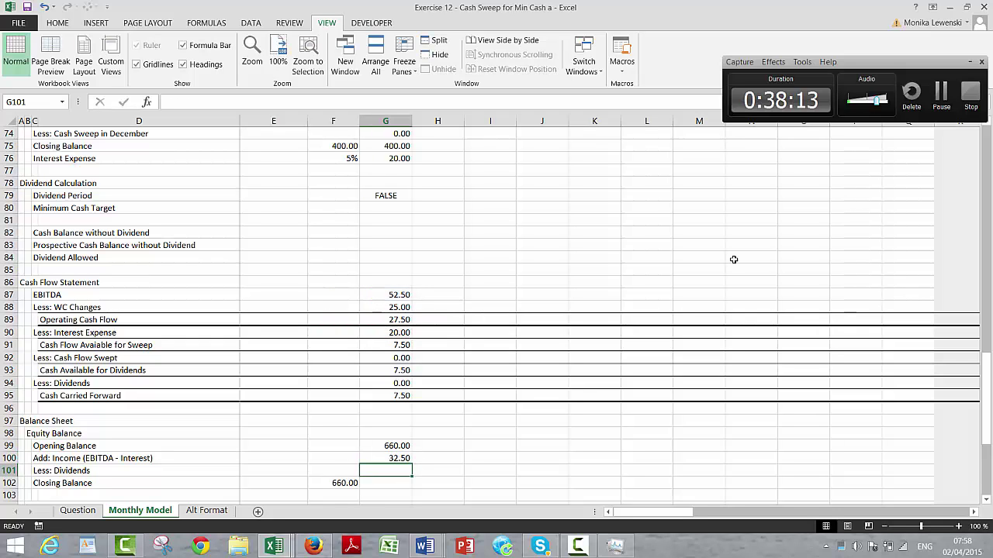
Link the first month's Less: Dividends in G101 of the Equity Balance to Cash Carried Forward with =G95.
{"action": "key", "text": "Down"}
{"action": "key", "text": "Up"}
{"action": "type", "text": "="}
{"action": "key", "text": "Up"}
{"action": "key", "text": "Up"}
{"action": "key", "text": "Up"}
{"action": "key", "text": "Up"}
{"action": "key", "text": "Up"}
{"action": "key", "text": "Up"}
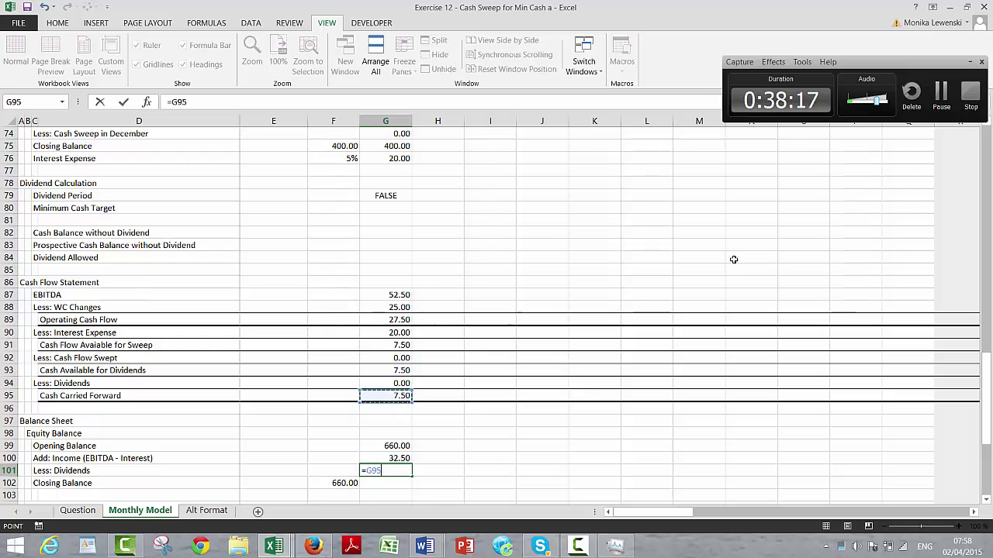
{"action": "key", "text": "Return"}
Calculate the first month's equity Closing Balance in G102 with =G99+G100-G101.
{"action": "type", "text": "="}
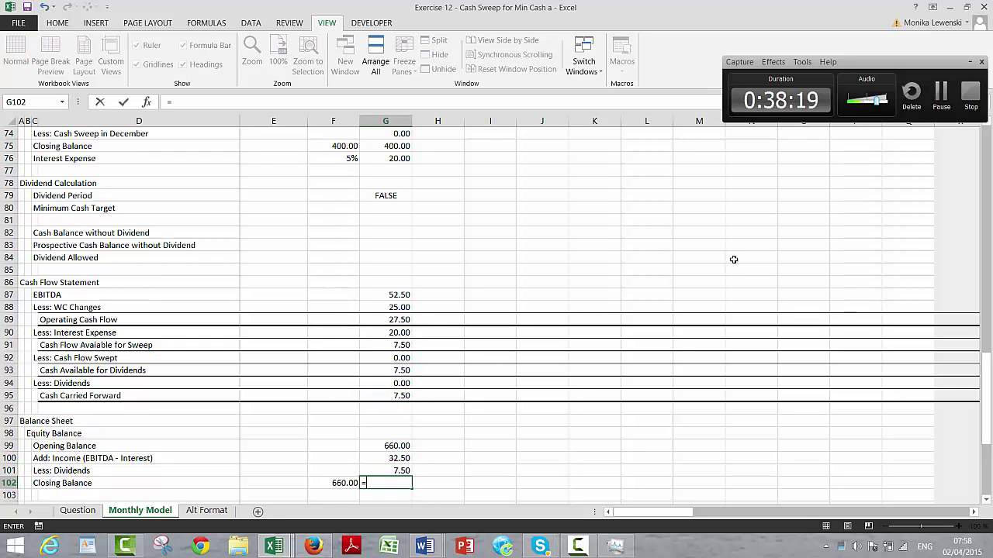
{"action": "key", "text": "Up"}
{"action": "key", "text": "Up"}
{"action": "key", "text": "Up"}
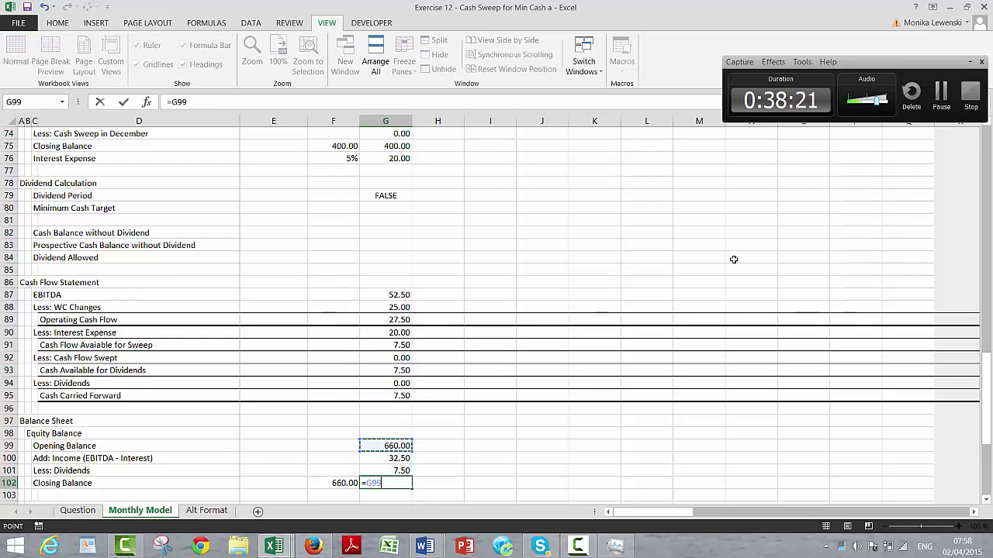
{"action": "type", "text": "+"}
{"action": "key", "text": "Up"}
{"action": "key", "text": "Up"}
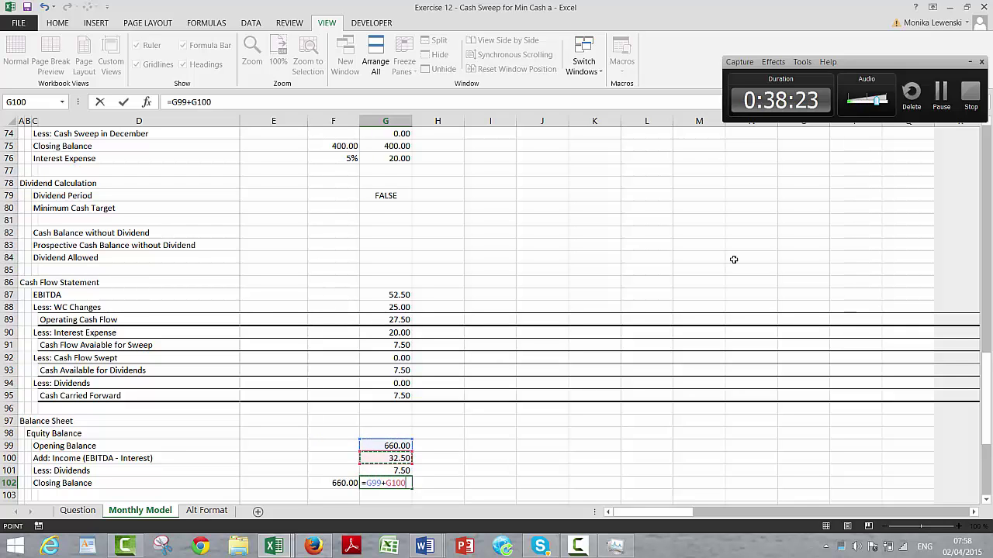
{"action": "type", "text": "-"}
{"action": "key", "text": "Up"}
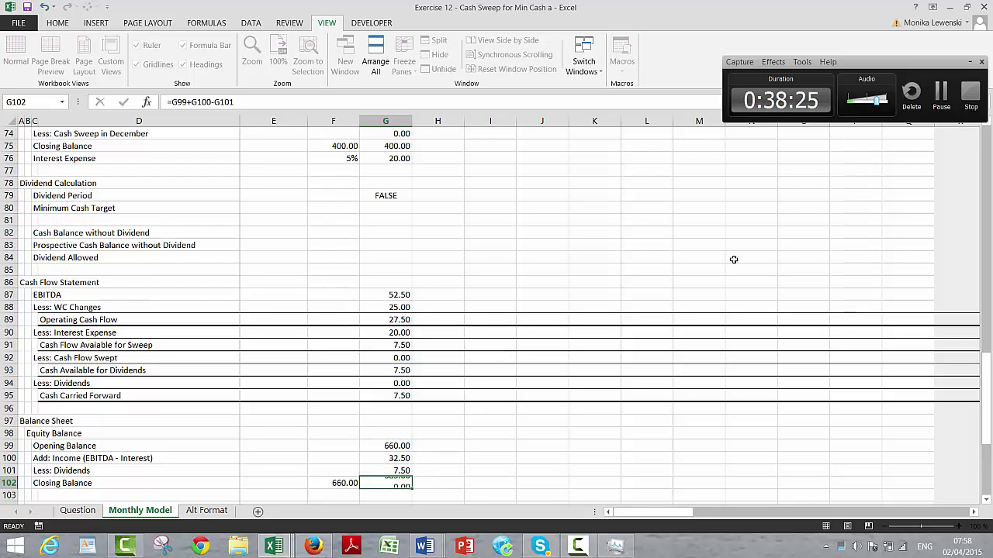
{"action": "key", "text": "Return"}
Link the opening-period Cash Balance in F105 under Assets to the Cash Balance schedule's Closing Balance with =F63.
{"action": "key", "text": "Down"}
{"action": "key", "text": "Down"}
{"action": "key", "text": "Down"}
{"action": "key", "text": "Up"}
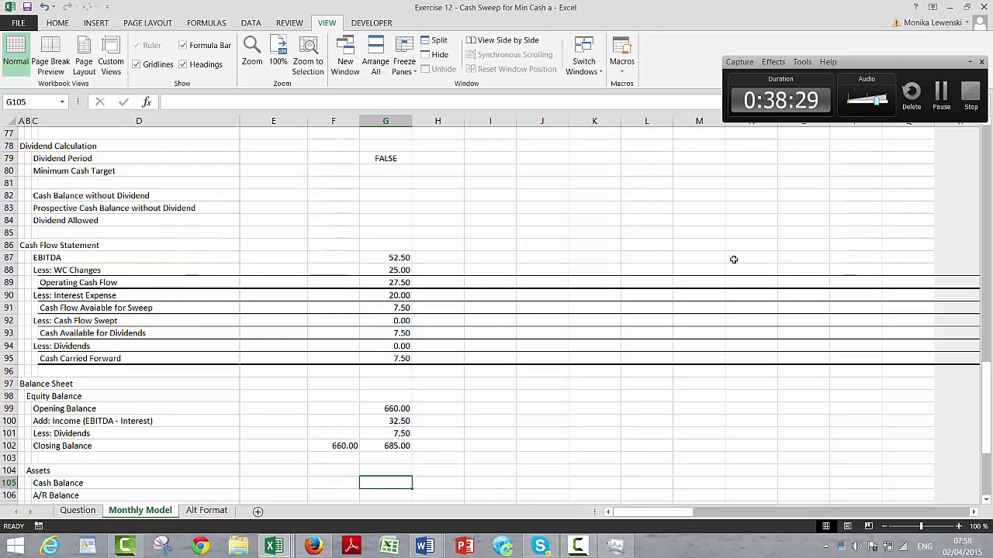
{"action": "key", "text": "Down"}
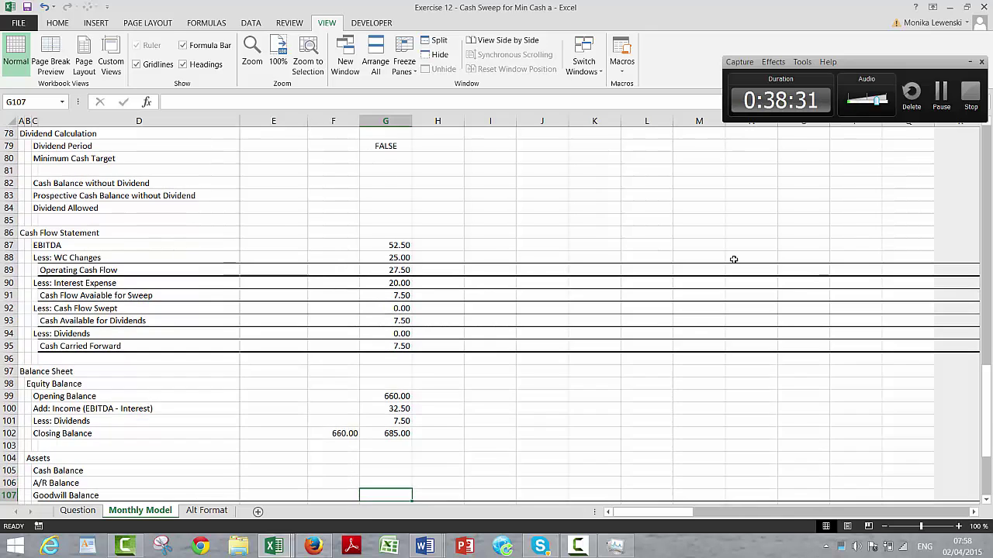
{"action": "key", "text": "Up"}
{"action": "key", "text": "Up"}
{"action": "key", "text": "Left"}
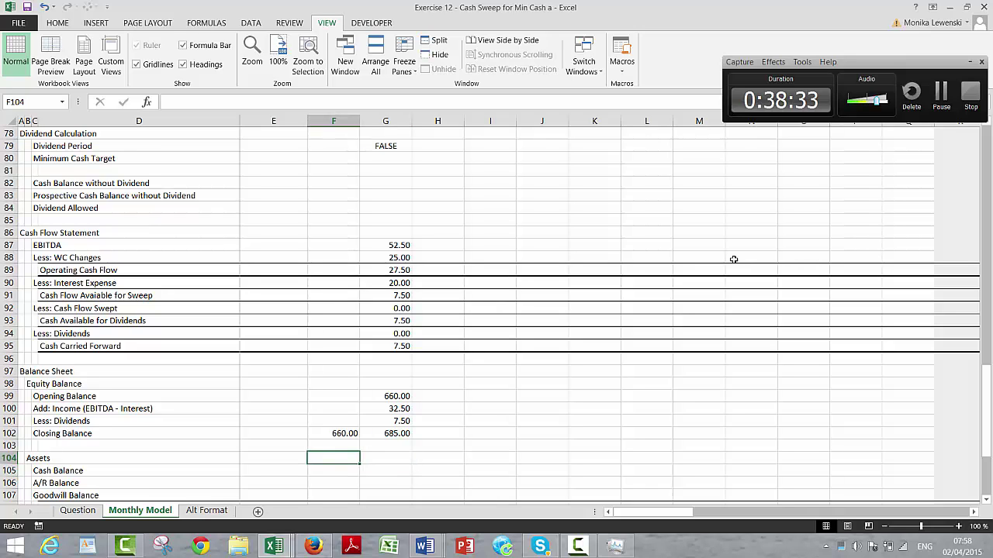
{"action": "key", "text": "Down"}
{"action": "type", "text": "="}
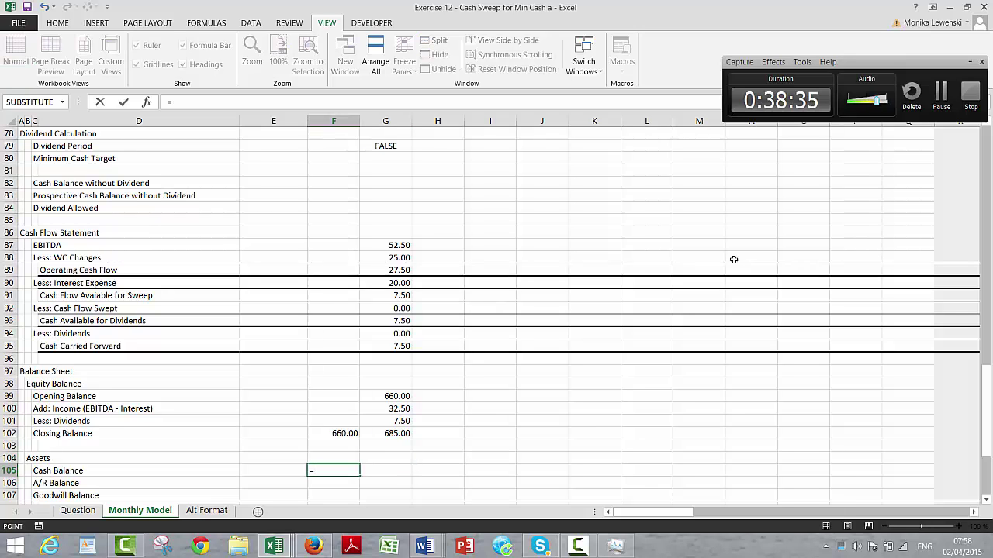
{"action": "key", "text": "Up"}
{"action": "key", "text": "Up"}
{"action": "key", "text": "Up"}
{"action": "key", "text": "Up"}
{"action": "key", "text": "Up"}
{"action": "key", "text": "Up"}
{"action": "key", "text": "Up"}
{"action": "key", "text": "Up"}
{"action": "key", "text": "Up"}
{"action": "key", "text": "Up"}
{"action": "key", "text": "Up"}
{"action": "key", "text": "Up"}
{"action": "key", "text": "Up"}
{"action": "key", "text": "Up"}
{"action": "key", "text": "Up"}
{"action": "key", "text": "Up"}
{"action": "key", "text": "Up"}
{"action": "key", "text": "Up"}
{"action": "key", "text": "Up"}
{"action": "key", "text": "Up"}
{"action": "key", "text": "Up"}
{"action": "key", "text": "Up"}
{"action": "key", "text": "Up"}
{"action": "key", "text": "Up"}
{"action": "key", "text": "Up"}
{"action": "key", "text": "Up"}
{"action": "key", "text": "Up"}
{"action": "key", "text": "Up"}
{"action": "key", "text": "Up"}
{"action": "key", "text": "Up"}
{"action": "key", "text": "Up"}
{"action": "key", "text": "Up"}
{"action": "key", "text": "Up"}
{"action": "key", "text": "Up"}
{"action": "key", "text": "Up"}
{"action": "key", "text": "Up"}
{"action": "key", "text": "Up"}
{"action": "key", "text": "Up"}
{"action": "key", "text": "Up"}
{"action": "key", "text": "Up"}
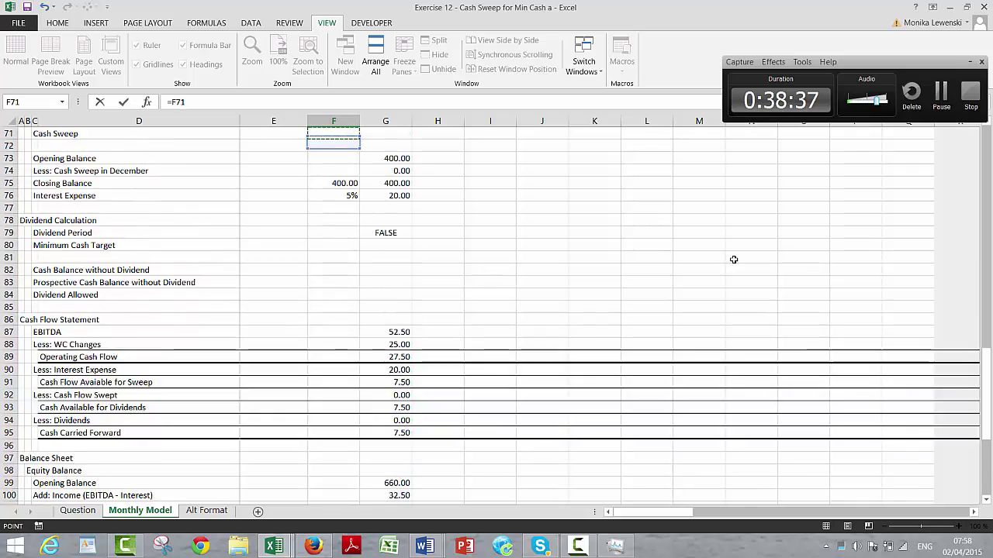
{"action": "key", "text": "Up"}
{"action": "key", "text": "Up"}
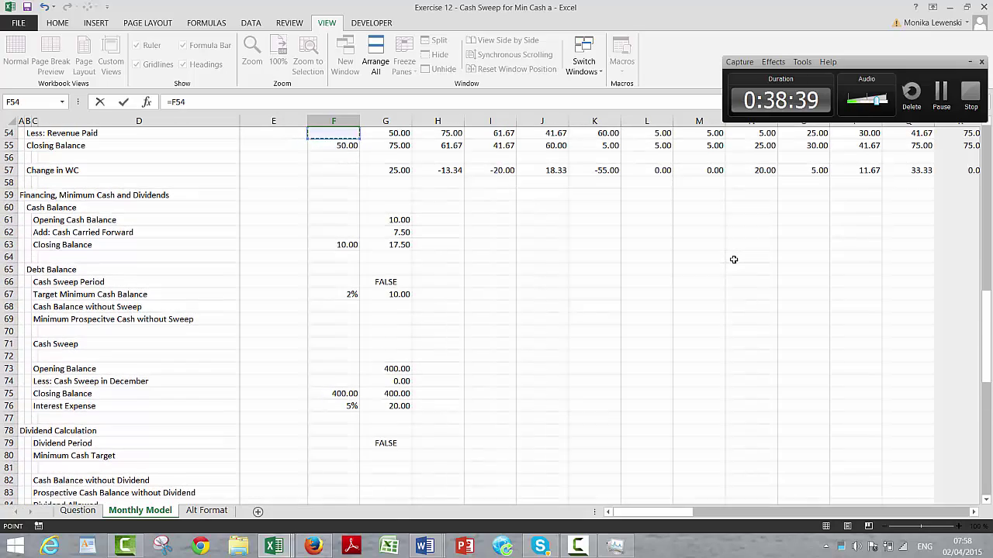
{"action": "key", "text": "Down"}
{"action": "key", "text": "Up"}
{"action": "key", "text": "Up"}
{"action": "key", "text": "Up"}
{"action": "key", "text": "Up"}
{"action": "key", "text": "Up"}
{"action": "key", "text": "Up"}
{"action": "key", "text": "Up"}
{"action": "key", "text": "Up"}
{"action": "key", "text": "Up"}
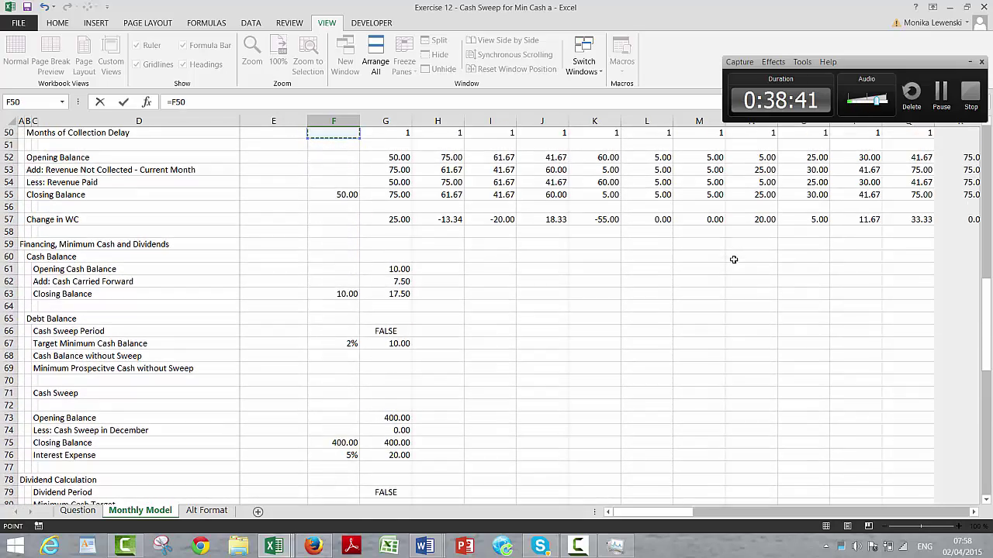
{"action": "key", "text": "Down"}
{"action": "key", "text": "Down"}
{"action": "key", "text": "Down"}
{"action": "key", "text": "Down"}
{"action": "key", "text": "Down"}
{"action": "key", "text": "Down"}
{"action": "key", "text": "Down"}
{"action": "key", "text": "Down"}
{"action": "key", "text": "Down"}
{"action": "key", "text": "Down"}
{"action": "key", "text": "Down"}
{"action": "key", "text": "Down"}
{"action": "key", "text": "Down"}
{"action": "key", "text": "Down"}
{"action": "key", "text": "Down"}
{"action": "key", "text": "Down"}
{"action": "key", "text": "Down"}
{"action": "key", "text": "Down"}
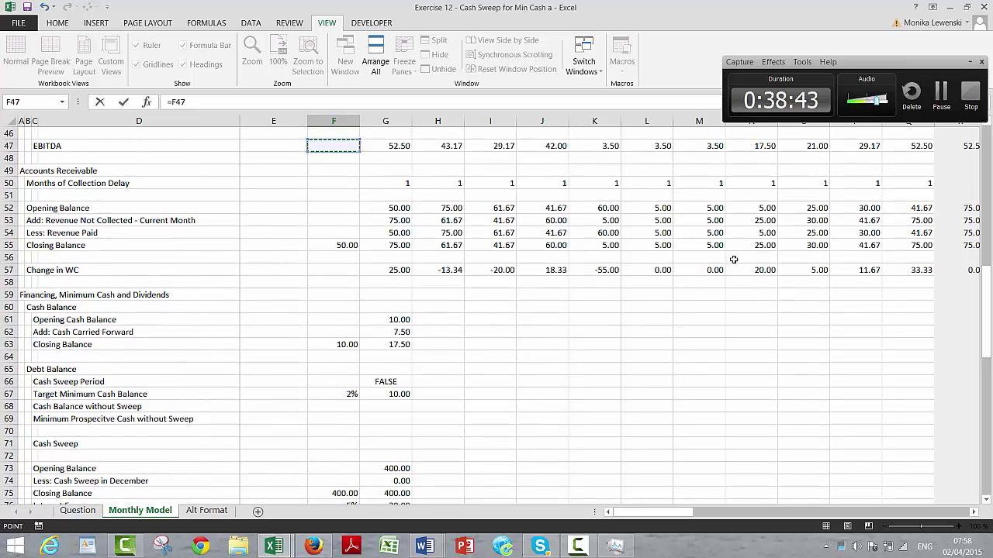
{"action": "key", "text": "Up"}
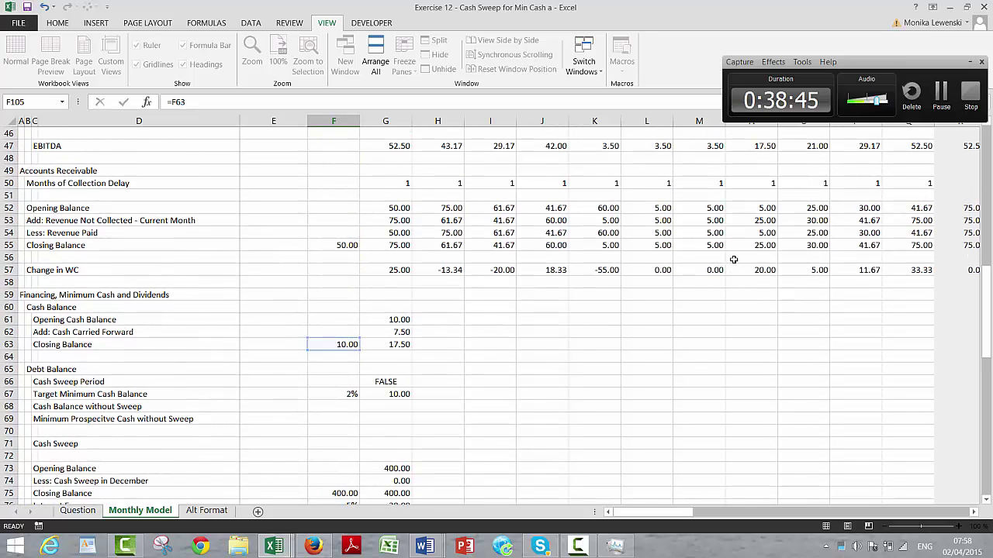
{"action": "key", "text": "Return"}
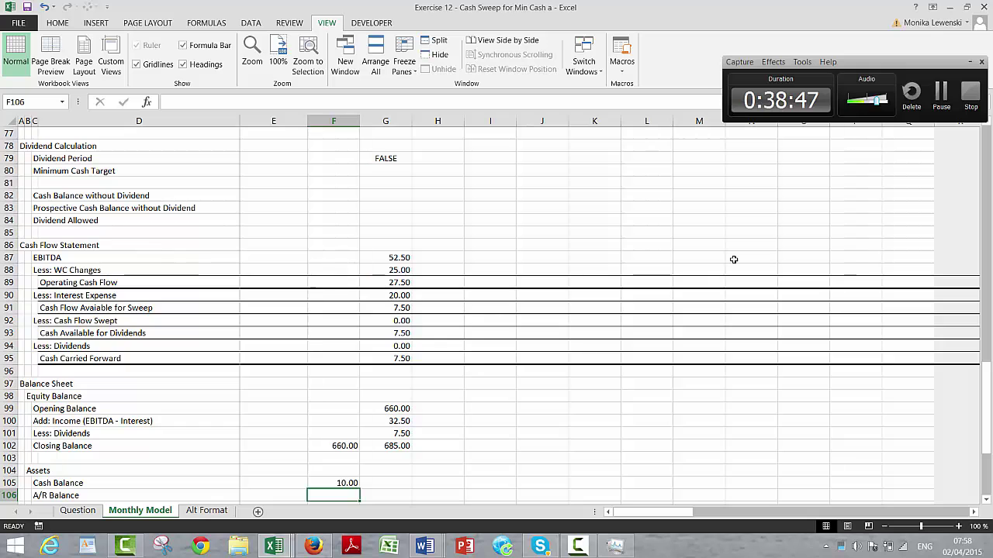
Link the opening-period A/R Balance in F106 to the Accounts Receivable Closing Balance in F55.
{"action": "type", "text": "="}
{"action": "key", "text": "Page_Up"}
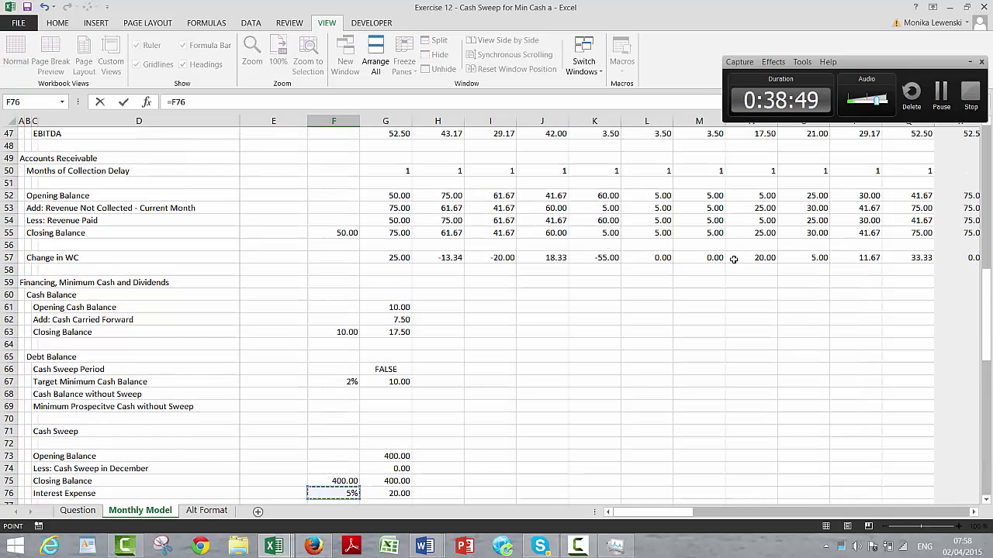
{"action": "key", "text": "Up"}
{"action": "key", "text": "Up"}
{"action": "key", "text": "Up"}
{"action": "key", "text": "Up"}
{"action": "key", "text": "Up"}
{"action": "key", "text": "Up"}
{"action": "key", "text": "Up"}
{"action": "key", "text": "Up"}
{"action": "key", "text": "Up"}
{"action": "key", "text": "Up"}
{"action": "key", "text": "Up"}
{"action": "key", "text": "Up"}
{"action": "key", "text": "Up"}
{"action": "key", "text": "Up"}
{"action": "key", "text": "Up"}
{"action": "key", "text": "Up"}
{"action": "key", "text": "Up"}
{"action": "key", "text": "Up"}
{"action": "key", "text": "Up"}
{"action": "key", "text": "Up"}
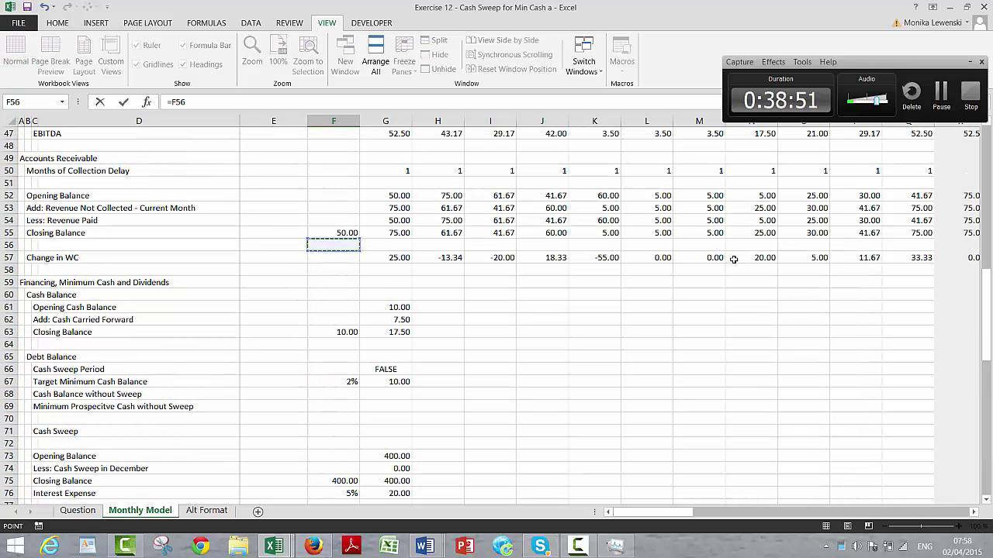
{"action": "key", "text": "Up"}
{"action": "key", "text": "Return"}
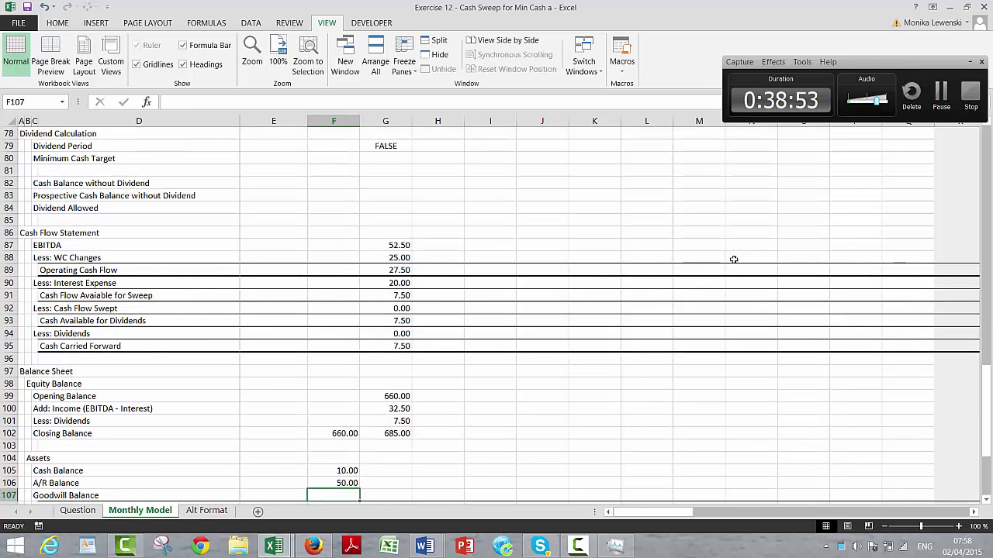
Link the opening-period Goodwill Balance in F107 to the 2014 balance sheet's Goodwill with the absolute reference =$F$6.
{"action": "type", "text": "="}
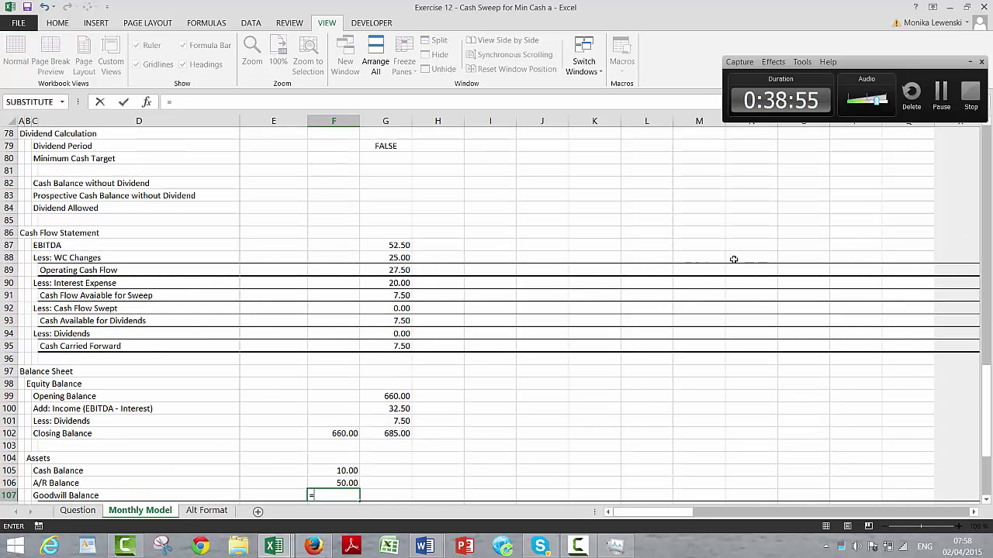
{"action": "key", "text": "Page_Up"}
{"action": "key", "text": "Page_Up"}
{"action": "key", "text": "Page_Up"}
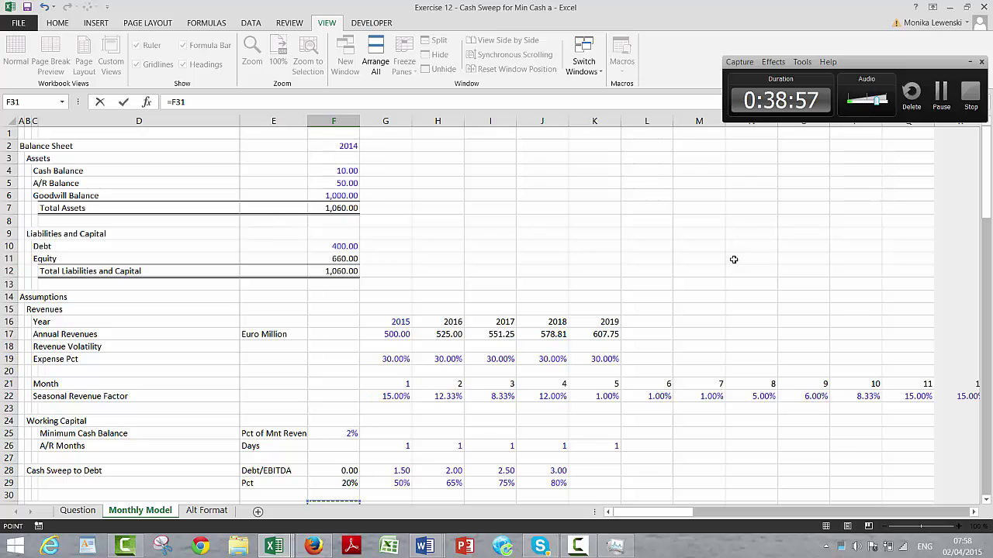
{"action": "key", "text": "Up"}
{"action": "key", "text": "Up"}
{"action": "key", "text": "Up"}
{"action": "key", "text": "Up"}
{"action": "key", "text": "Up"}
{"action": "key", "text": "Up"}
{"action": "key", "text": "Up"}
{"action": "key", "text": "Up"}
{"action": "key", "text": "Up"}
{"action": "key", "text": "Up"}
{"action": "key", "text": "Up"}
{"action": "key", "text": "Up"}
{"action": "key", "text": "Up"}
{"action": "key", "text": "Up"}
{"action": "key", "text": "Up"}
{"action": "key", "text": "Up"}
{"action": "key", "text": "Up"}
{"action": "key", "text": "Up"}
{"action": "key", "text": "Up"}
{"action": "key", "text": "Up"}
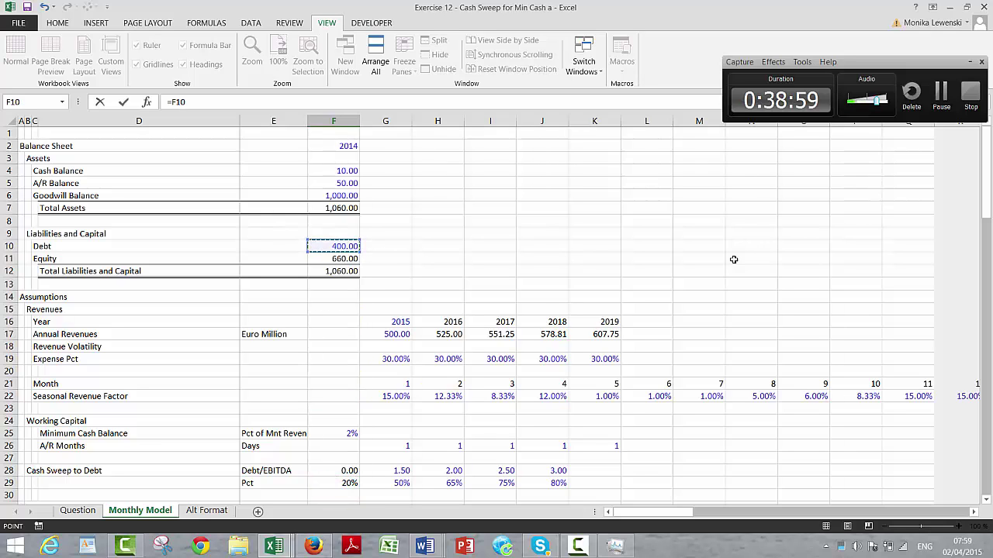
{"action": "key", "text": "Up"}
{"action": "key", "text": "Up"}
{"action": "key", "text": "Up"}
{"action": "key", "text": "Up"}
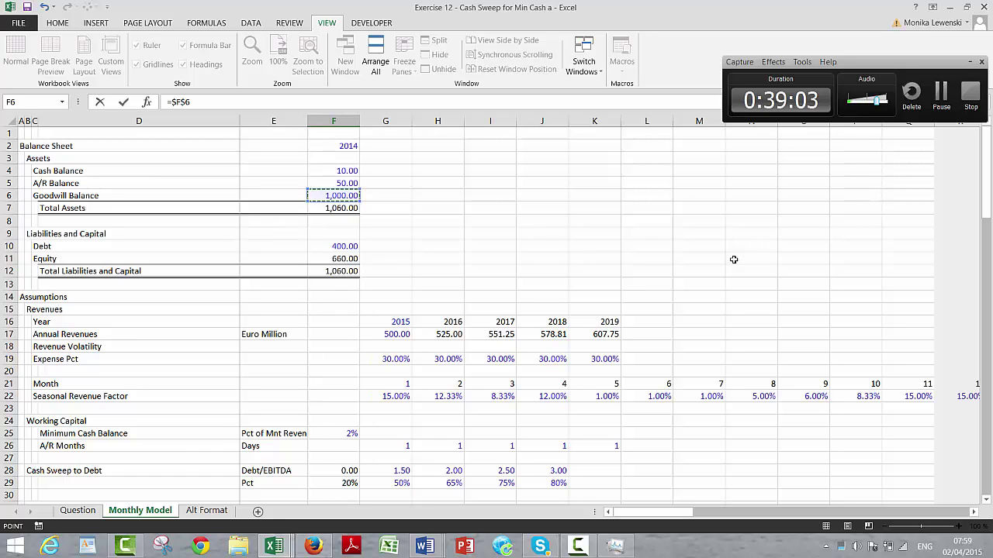
{"action": "key", "text": "Return"}
Calculate the opening-period Total Assets in F108 as the sum of the Cash, A/R and Goodwill balances.
{"action": "key", "text": "Return"}
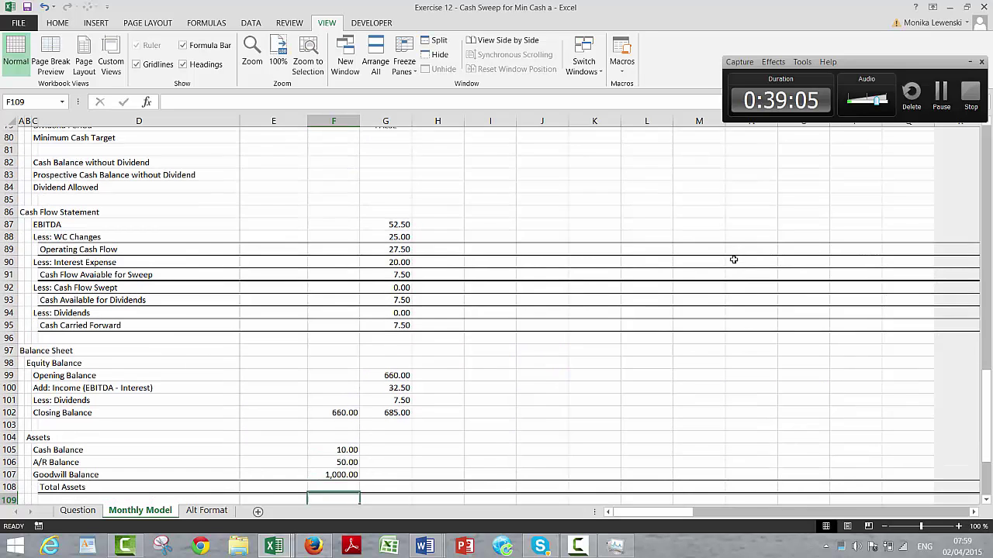
{"action": "key", "text": "Up"}
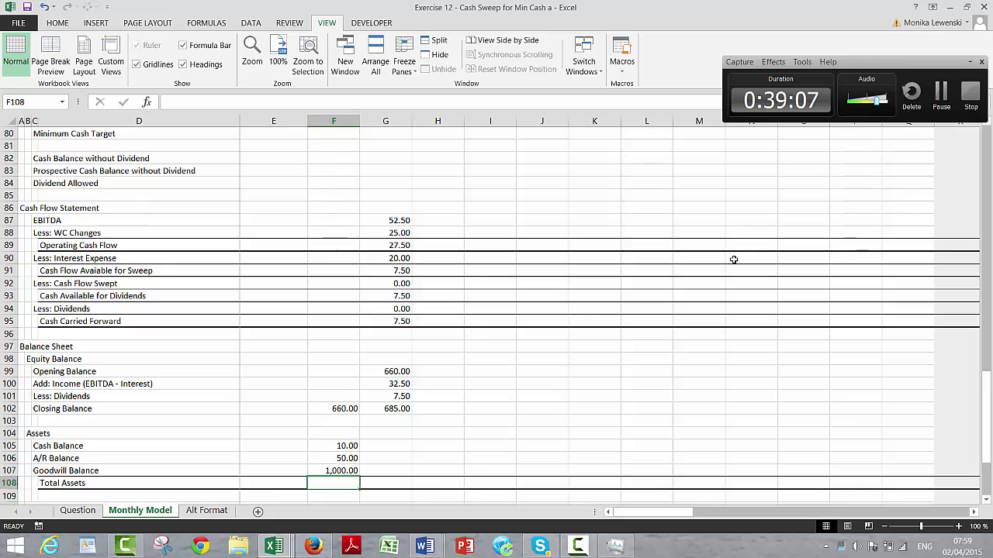
{"action": "key", "text": "alt+equal"}
{"action": "key", "text": "Return"}
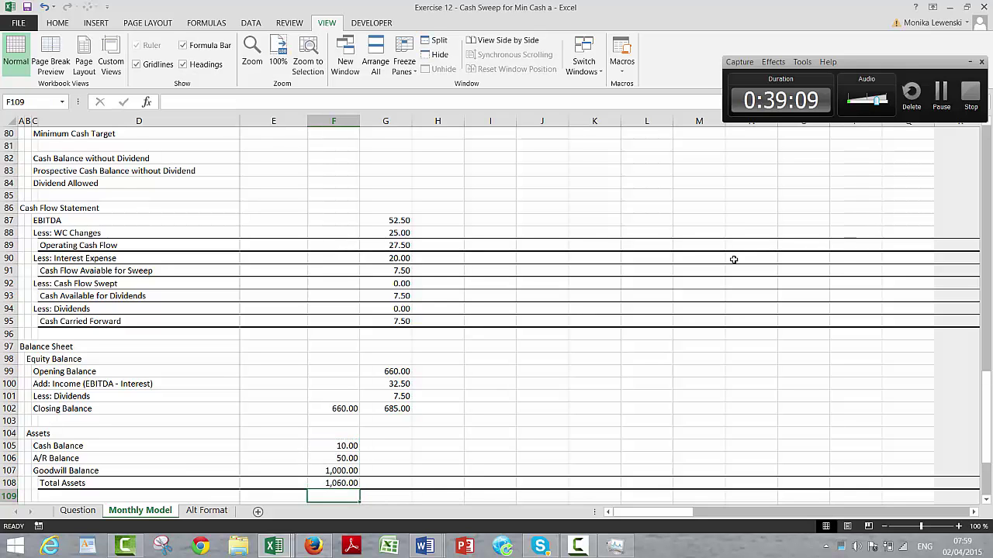
Link the opening-period Debt in F111 under Liabilities and Capital to the Debt Balance schedule's Closing Balance in F75.
{"action": "key", "text": "Down"}
{"action": "key", "text": "Down"}
{"action": "key", "text": "Down"}
{"action": "key", "text": "Down"}
{"action": "key", "text": "Up"}
{"action": "key", "text": "Up"}
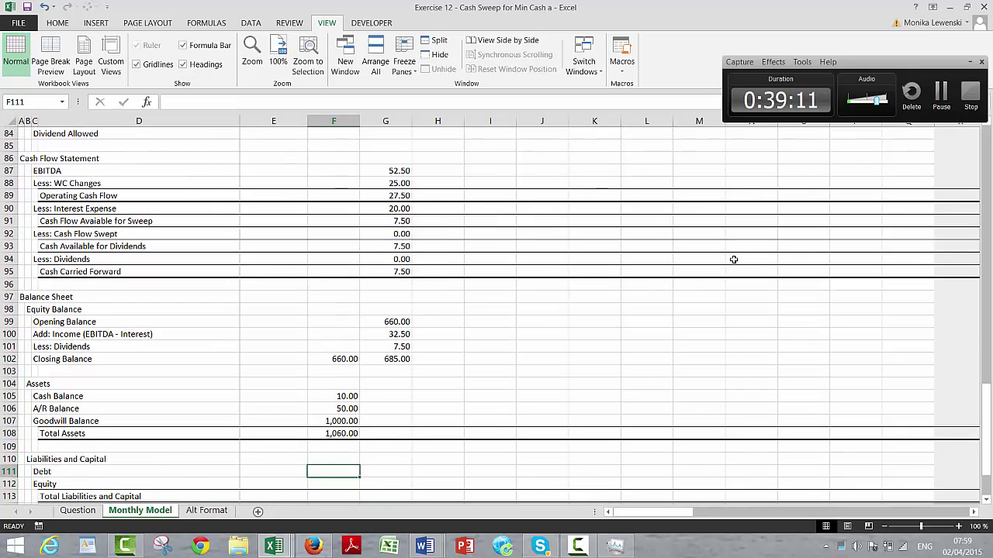
{"action": "type", "text": "="}
{"action": "key", "text": "Up"}
{"action": "key", "text": "Up"}
{"action": "key", "text": "Up"}
{"action": "key", "text": "Up"}
{"action": "key", "text": "Up"}
{"action": "key", "text": "Up"}
{"action": "key", "text": "Up"}
{"action": "key", "text": "Up"}
{"action": "key", "text": "Up"}
{"action": "key", "text": "Up"}
{"action": "key", "text": "Up"}
{"action": "key", "text": "Up"}
{"action": "key", "text": "Up"}
{"action": "key", "text": "Up"}
{"action": "key", "text": "Up"}
{"action": "key", "text": "Up"}
{"action": "key", "text": "Up"}
{"action": "key", "text": "Up"}
{"action": "key", "text": "Up"}
{"action": "key", "text": "Up"}
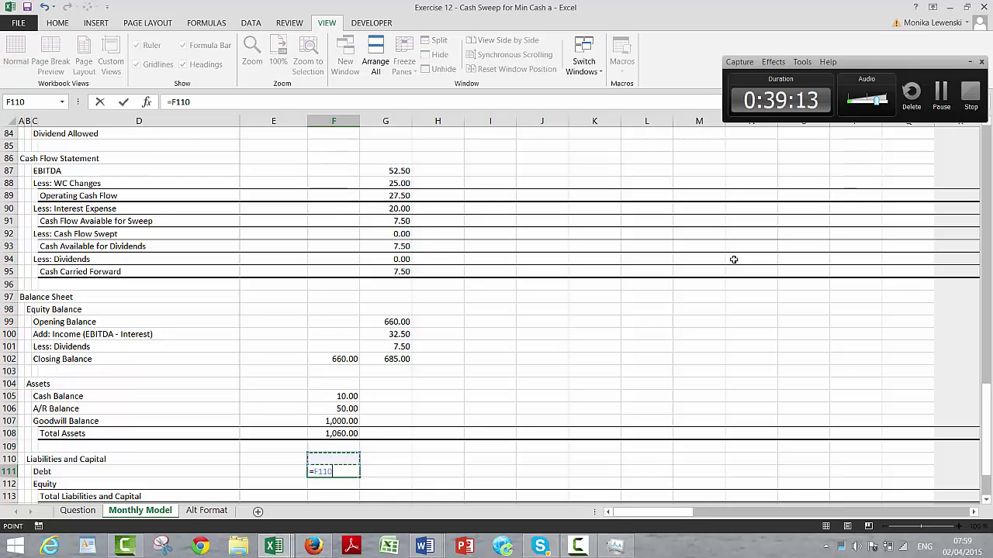
{"action": "key", "text": "Up"}
{"action": "key", "text": "Up"}
{"action": "key", "text": "Up"}
{"action": "key", "text": "Up"}
{"action": "key", "text": "Up"}
{"action": "key", "text": "Up"}
{"action": "key", "text": "Up"}
{"action": "key", "text": "Up"}
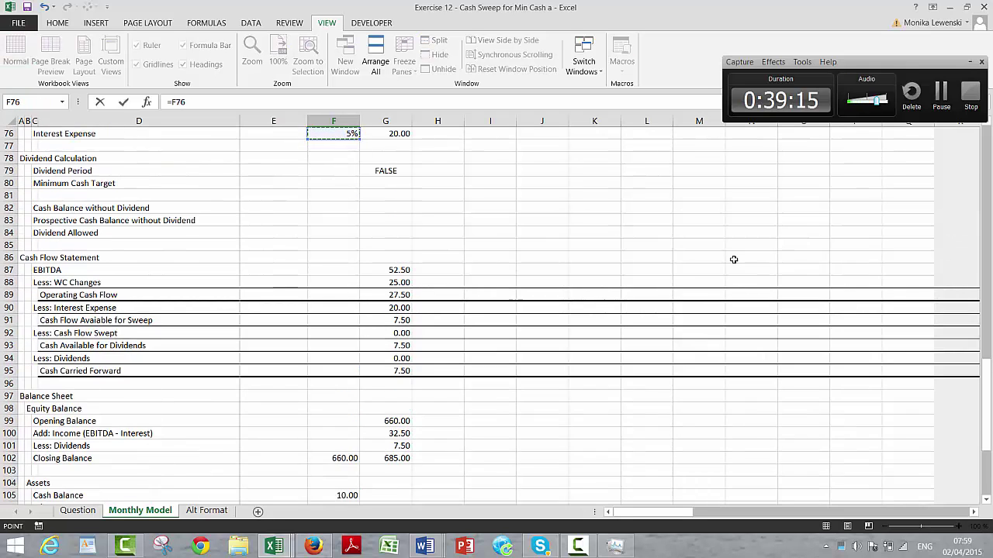
{"action": "key", "text": "Up"}
{"action": "key", "text": "Up"}
{"action": "key", "text": "Up"}
{"action": "key", "text": "Up"}
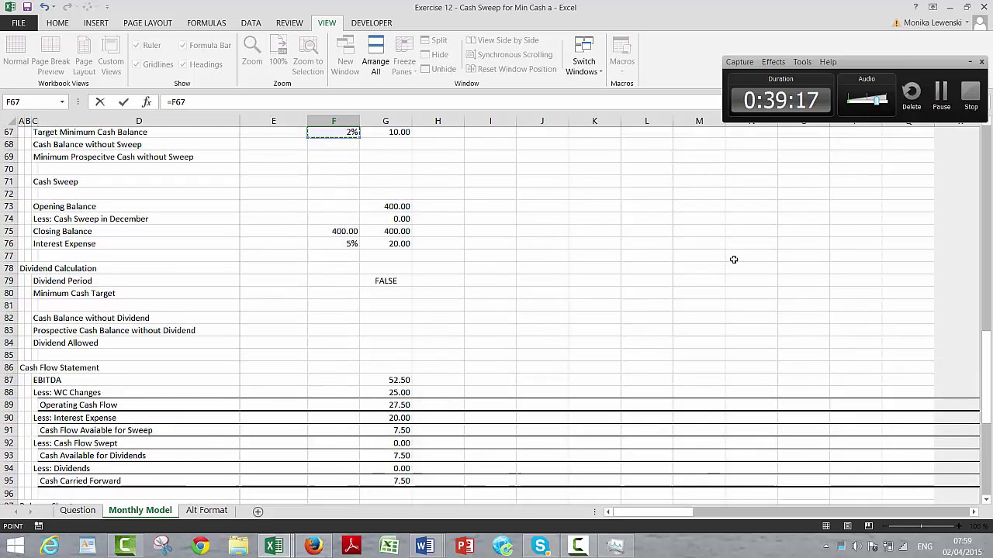
{"action": "key", "text": "Down"}
{"action": "key", "text": "Down"}
{"action": "key", "text": "Down"}
{"action": "key", "text": "Down"}
{"action": "key", "text": "Down"}
{"action": "key", "text": "Down"}
{"action": "key", "text": "Down"}
{"action": "key", "text": "Down"}
{"action": "key", "text": "Down"}
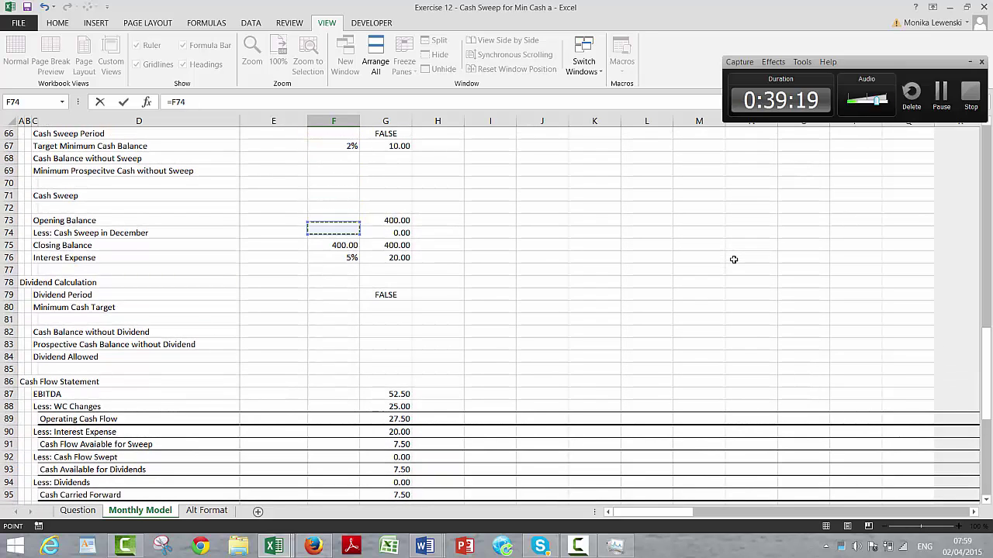
{"action": "key", "text": "Return"}
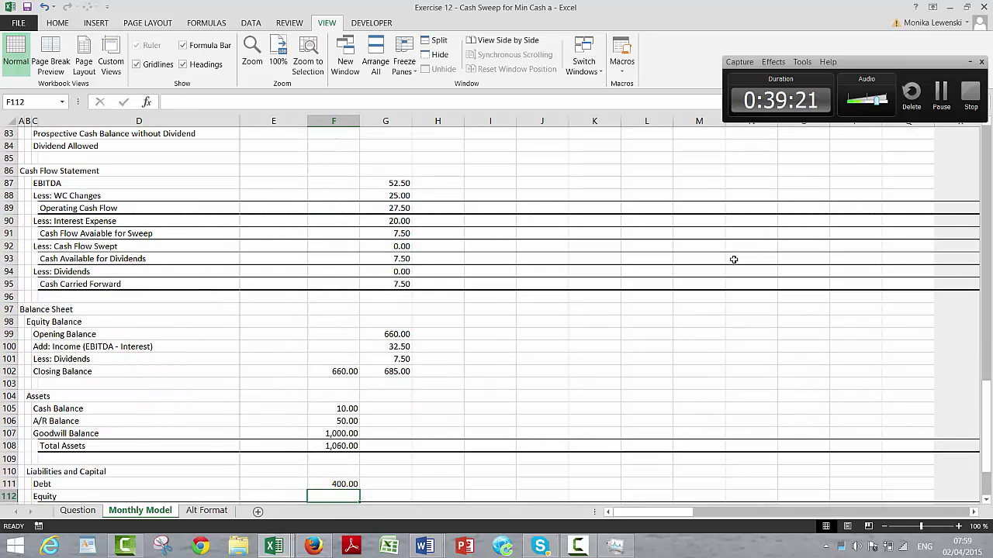
Link the opening-period Equity in F112 to the Equity Closing Balance in F102 and calculate Total Liabilities and Capital with =SUM(F111:F112).
{"action": "type", "text": "="}
{"action": "key", "text": "Up"}
{"action": "key", "text": "Up"}
{"action": "key", "text": "Up"}
{"action": "key", "text": "Up"}
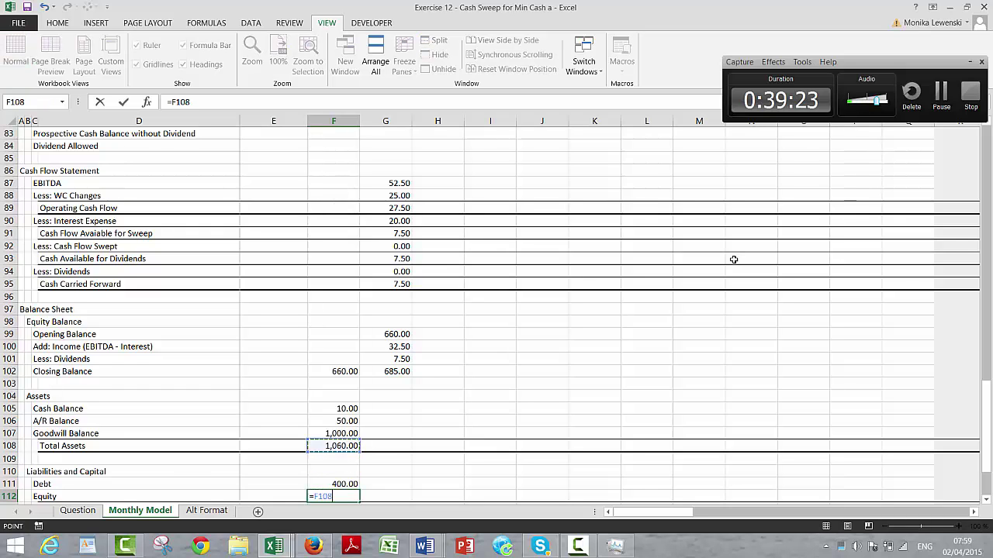
{"action": "key", "text": "Up"}
{"action": "key", "text": "Up"}
{"action": "key", "text": "Up"}
{"action": "key", "text": "Up"}
{"action": "key", "text": "Up"}
{"action": "key", "text": "Up"}
{"action": "key", "text": "Return"}
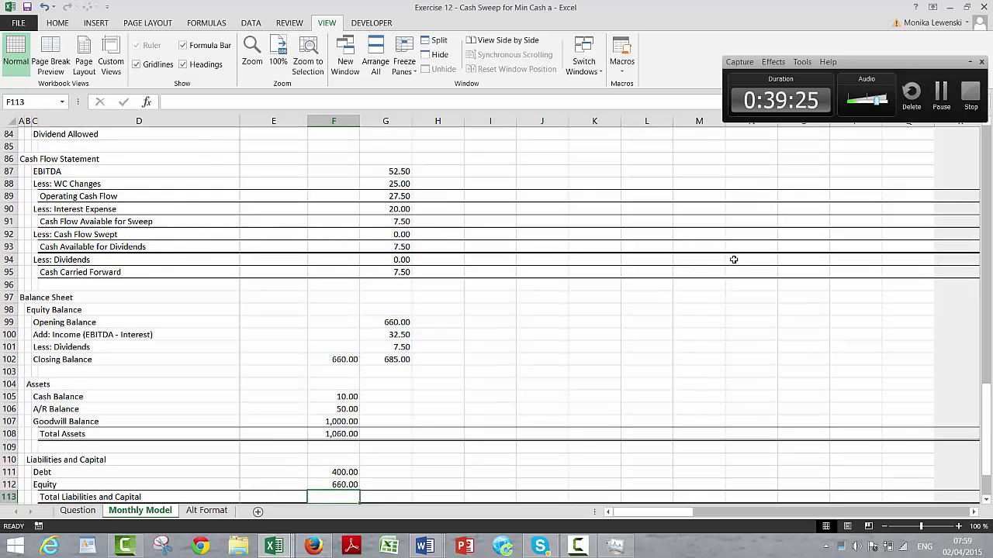
{"action": "key", "text": "alt+equal"}
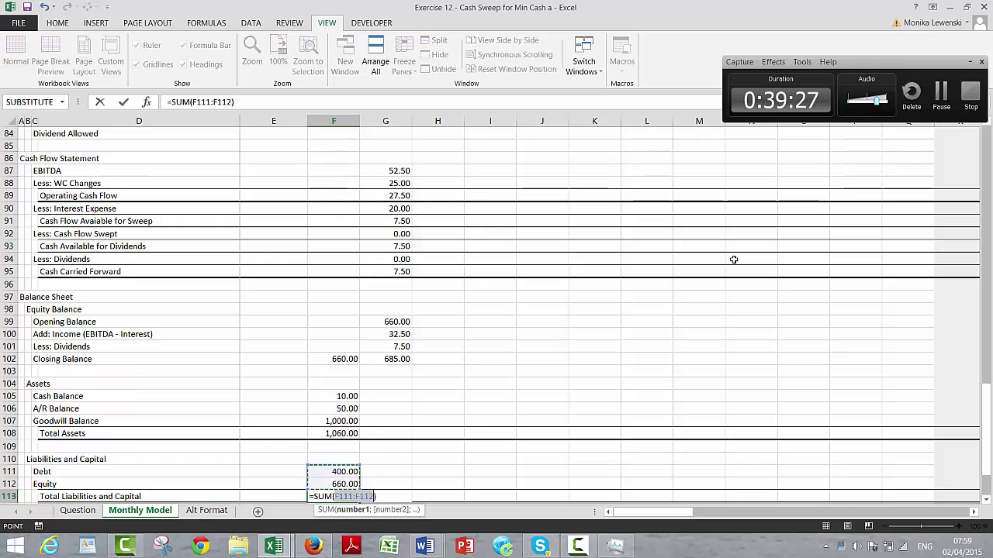
{"action": "key", "text": "Return"}
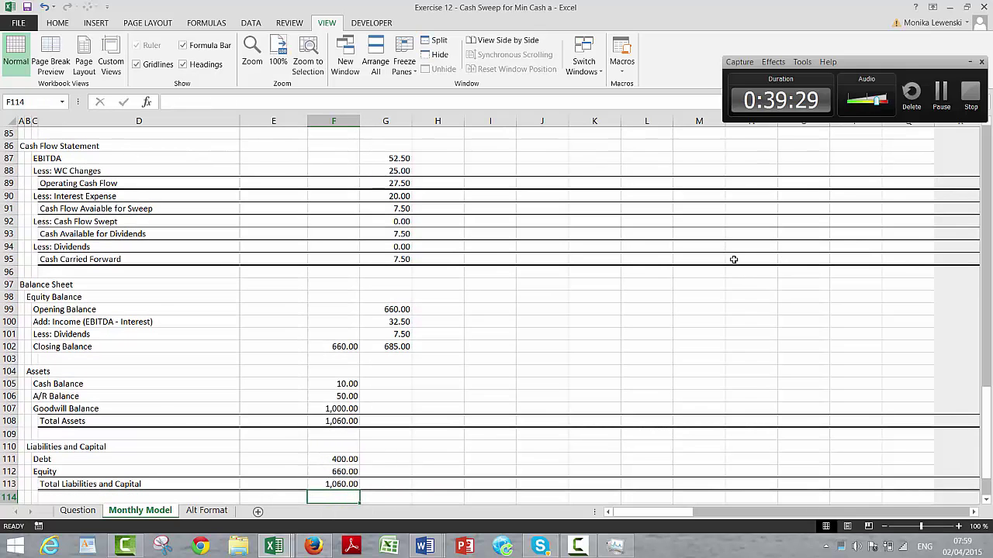
Copy the first-month formulas in G61:G102, from Opening Cash Balance to Equity Closing Balance, across all remaining monthly columns.
{"action": "key", "text": "Up"}
{"action": "key", "text": "Up"}
{"action": "key", "text": "Up"}
{"action": "key", "text": "Up"}
{"action": "key", "text": "Up"}
{"action": "key", "text": "Up"}
{"action": "key", "text": "Up"}
{"action": "key", "text": "Up"}
{"action": "key", "text": "Up"}
{"action": "key", "text": "Up"}
{"action": "key", "text": "Up"}
{"action": "key", "text": "Up"}
{"action": "key", "text": "Up"}
{"action": "key", "text": "Up"}
{"action": "key", "text": "Up"}
{"action": "key", "text": "Up"}
{"action": "key", "text": "Up"}
{"action": "key", "text": "Up"}
{"action": "key", "text": "Up"}
{"action": "key", "text": "Up"}
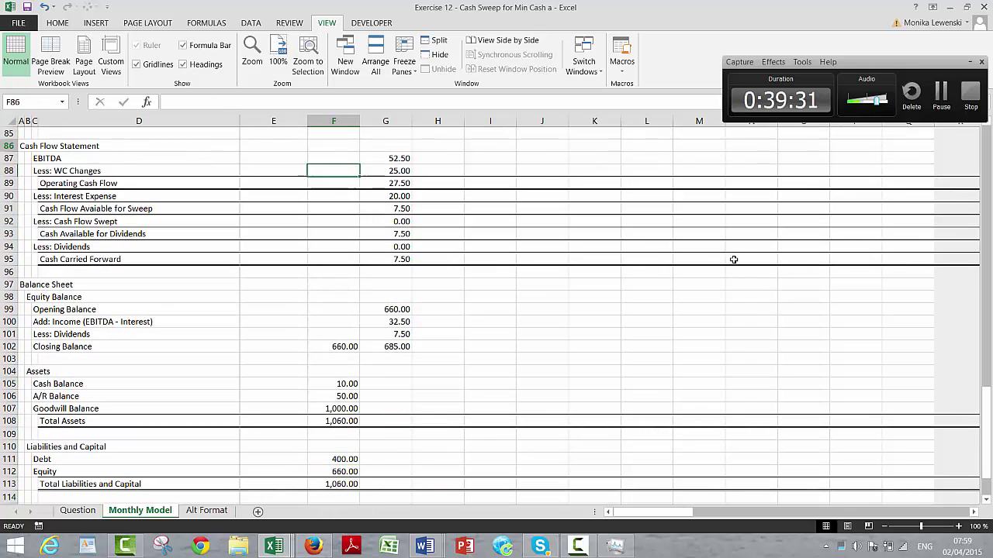
{"action": "key", "text": "Up"}
{"action": "key", "text": "Up"}
{"action": "key", "text": "Up"}
{"action": "key", "text": "Up"}
{"action": "key", "text": "Up"}
{"action": "key", "text": "Up"}
{"action": "key", "text": "Up"}
{"action": "key", "text": "Up"}
{"action": "key", "text": "Up"}
{"action": "key", "text": "Up"}
{"action": "key", "text": "Up"}
{"action": "key", "text": "Up"}
{"action": "key", "text": "Up"}
{"action": "key", "text": "Up"}
{"action": "key", "text": "Up"}
{"action": "key", "text": "Up"}
{"action": "key", "text": "Up"}
{"action": "key", "text": "Up"}
{"action": "key", "text": "Up"}
{"action": "key", "text": "Up"}
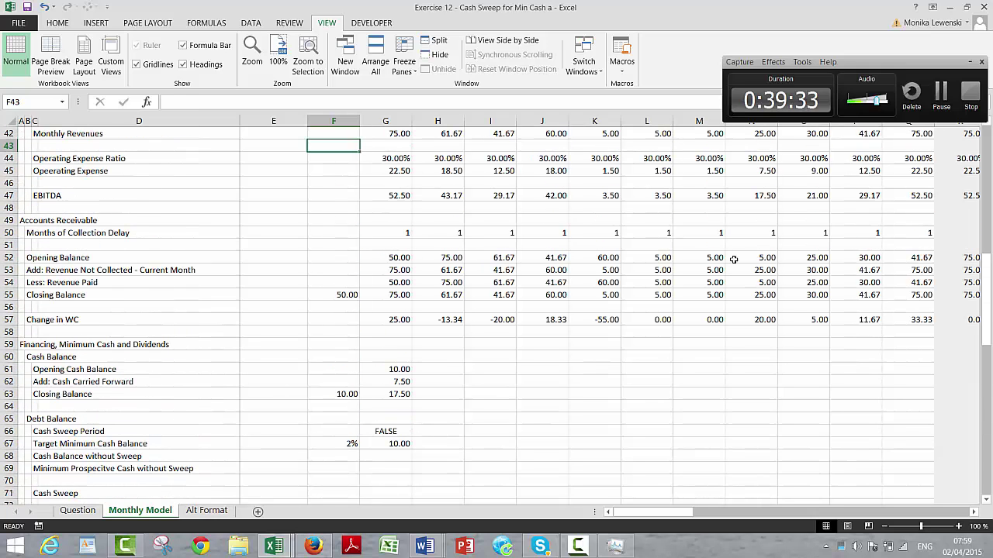
{"action": "key", "text": "Down"}
{"action": "key", "text": "Down"}
{"action": "key", "text": "Down"}
{"action": "key", "text": "Down"}
{"action": "key", "text": "Down"}
{"action": "key", "text": "Down"}
{"action": "key", "text": "Down"}
{"action": "key", "text": "Down"}
{"action": "key", "text": "Down"}
{"action": "key", "text": "Down"}
{"action": "key", "text": "Down"}
{"action": "key", "text": "Down"}
{"action": "key", "text": "Down"}
{"action": "key", "text": "Down"}
{"action": "key", "text": "Down"}
{"action": "key", "text": "Down"}
{"action": "key", "text": "Down"}
{"action": "key", "text": "Right"}
{"action": "key", "text": "Right"}
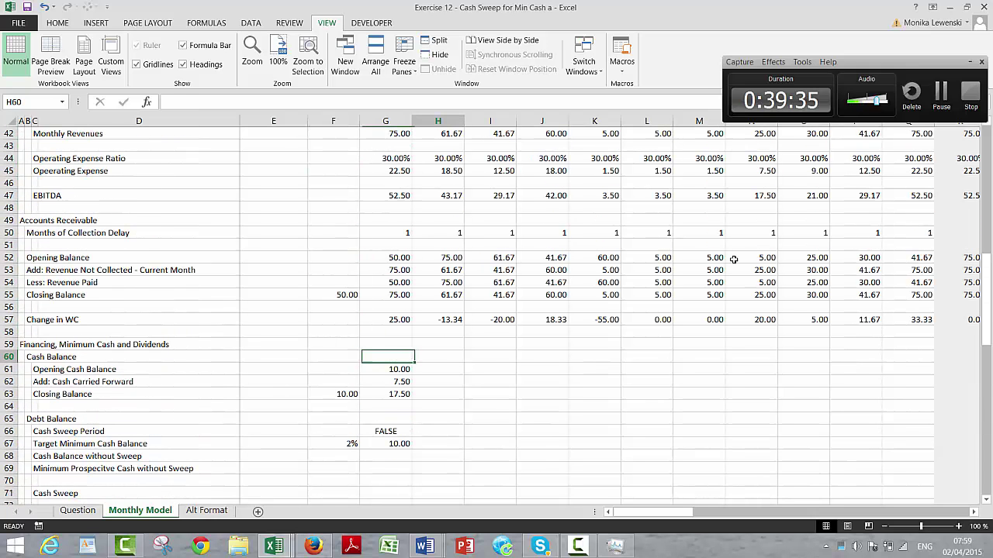
{"action": "key", "text": "Left"}
{"action": "key", "text": "Down"}
{"action": "key", "text": "shift+Down"}
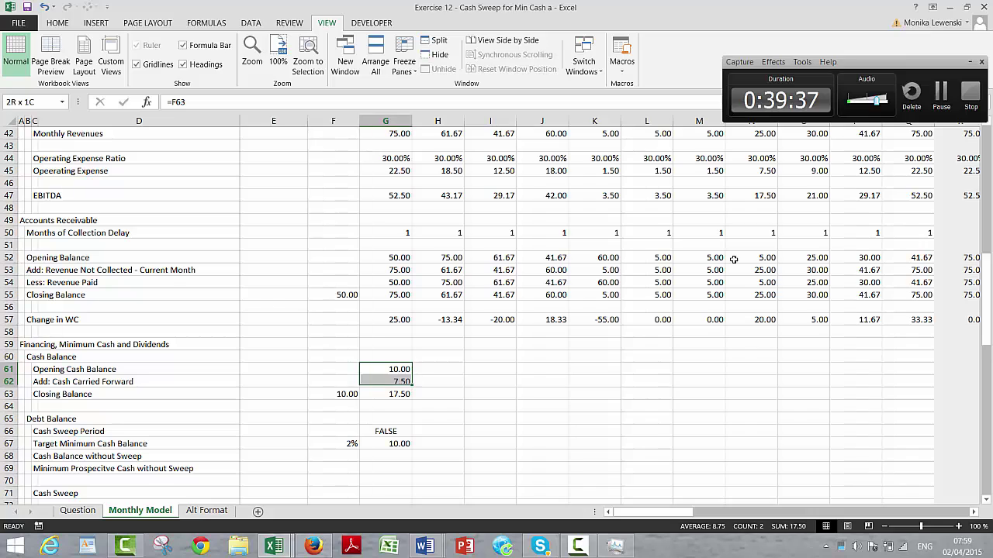
{"action": "key", "text": "shift+Down"}
{"action": "key", "text": "shift+Down"}
{"action": "key", "text": "shift+Down"}
{"action": "key", "text": "shift+Down"}
{"action": "key", "text": "shift+Down"}
{"action": "key", "text": "shift+Down"}
{"action": "key", "text": "shift+Down"}
{"action": "key", "text": "shift+Down"}
{"action": "key", "text": "shift+Down"}
{"action": "key", "text": "shift+Down"}
{"action": "key", "text": "shift+Down"}
{"action": "key", "text": "shift+Down"}
{"action": "key", "text": "shift+Down"}
{"action": "key", "text": "shift+Down"}
{"action": "key", "text": "shift+Down"}
{"action": "key", "text": "shift+Down"}
{"action": "key", "text": "shift+Down"}
{"action": "key", "text": "shift+Down"}
{"action": "key", "text": "shift+Down"}
{"action": "key", "text": "shift+Down"}
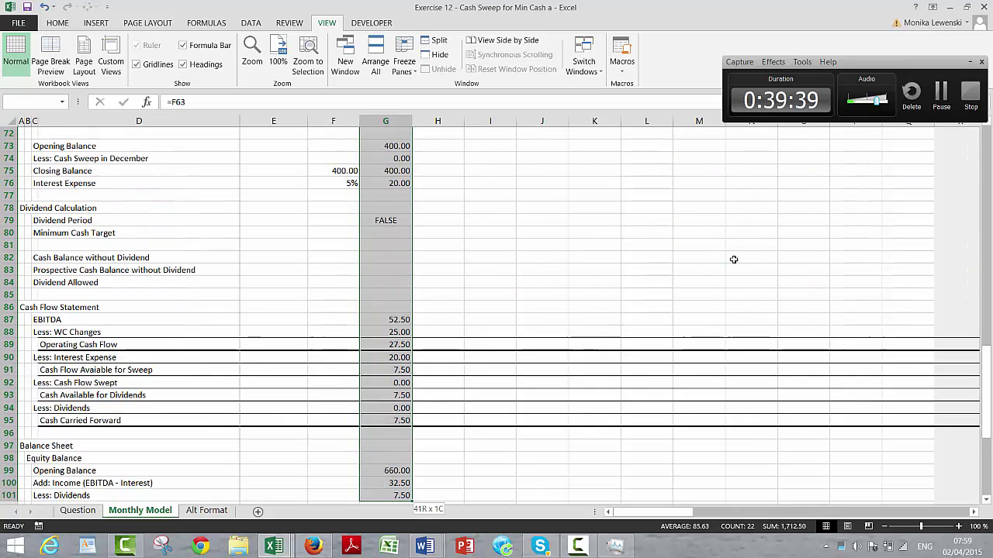
{"action": "key", "text": "shift+Down"}
{"action": "key", "text": "shift+Down"}
{"action": "key", "text": "shift+Down"}
{"action": "key", "text": "shift+Down"}
{"action": "key", "text": "shift+Down"}
{"action": "key", "text": "shift+Down"}
{"action": "key", "text": "shift+Down"}
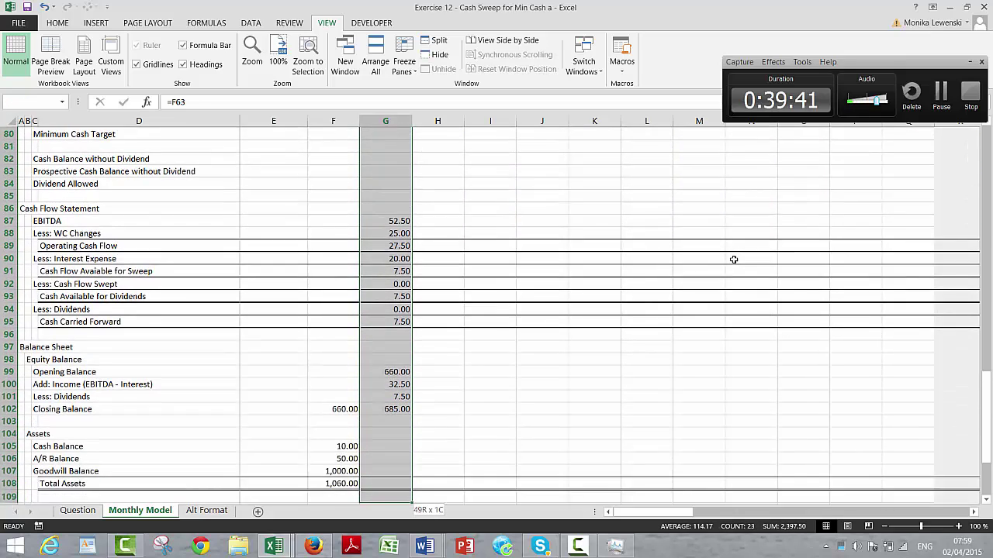
{"action": "key", "text": "shift+Up"}
{"action": "key", "text": "shift+Up"}
{"action": "key", "text": "shift+Up"}
{"action": "key", "text": "shift+Up"}
{"action": "key", "text": "shift+Up"}
{"action": "key", "text": "shift+Up"}
{"action": "key", "text": "shift+Up"}
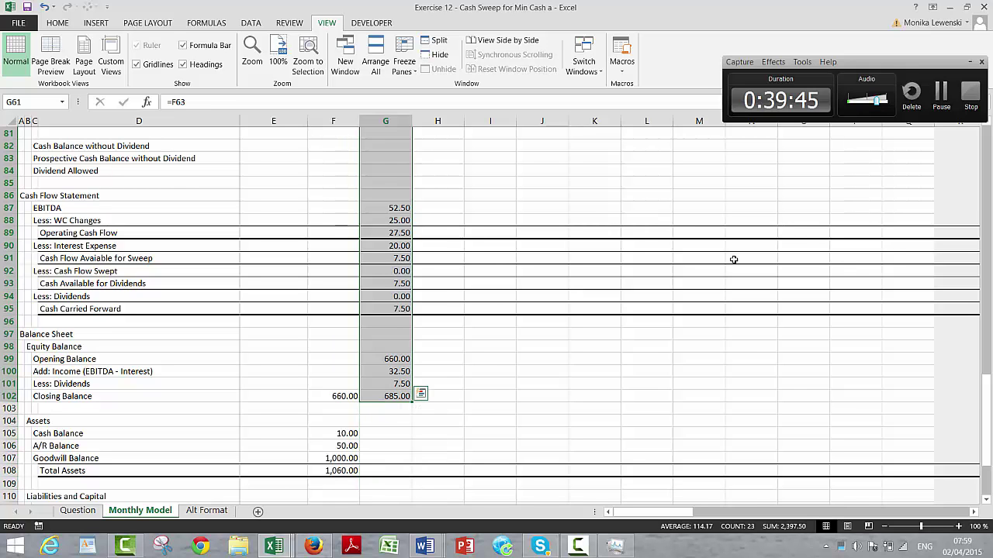
{"action": "key", "text": "Return"}
Copy the opening-period Assets and Liabilities and Capital formulas in F105:F113 across all monthly columns.
{"action": "key", "text": "Down"}
{"action": "key", "text": "Down"}
{"action": "key", "text": "Down"}
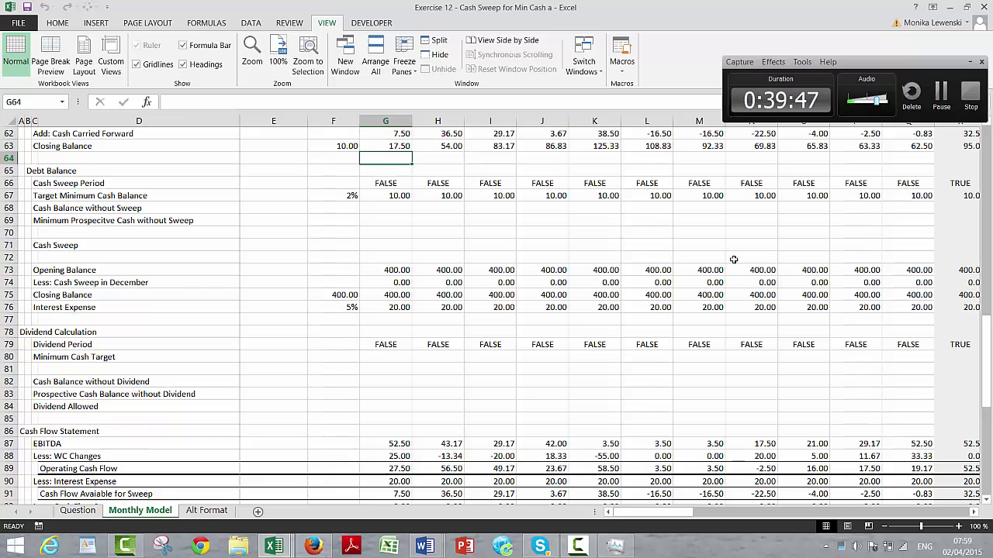
{"action": "key", "text": "Page_Down"}
{"action": "key", "text": "Down"}
{"action": "key", "text": "Down"}
{"action": "key", "text": "Down"}
{"action": "key", "text": "Down"}
{"action": "key", "text": "Down"}
{"action": "key", "text": "Down"}
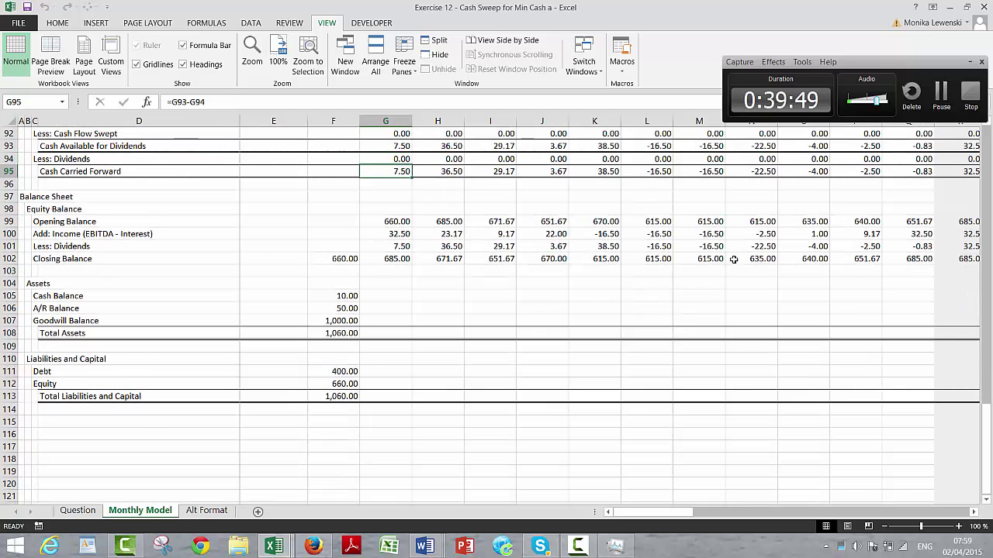
{"action": "key", "text": "Down"}
{"action": "key", "text": "Down"}
{"action": "key", "text": "Down"}
{"action": "key", "text": "Down"}
{"action": "key", "text": "Down"}
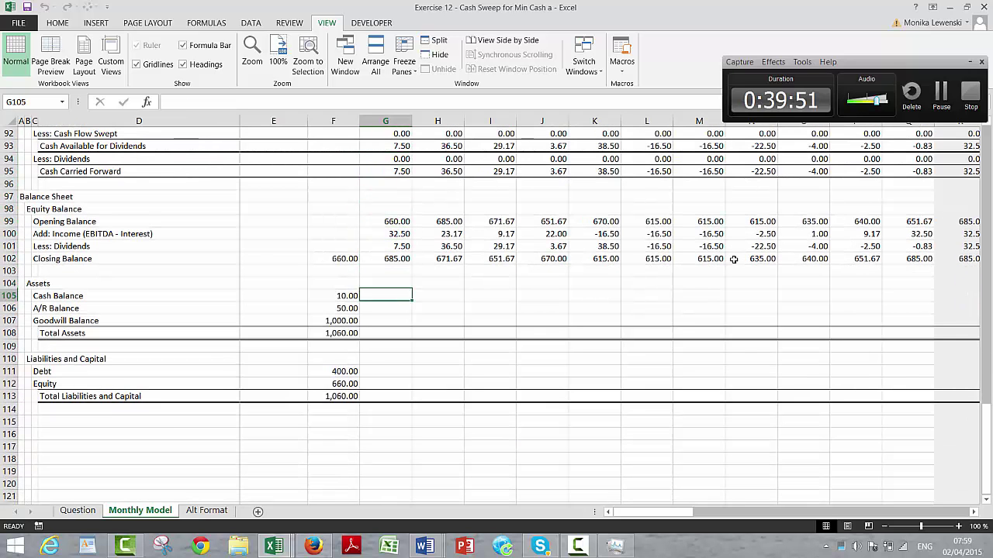
{"action": "key", "text": "Left"}
{"action": "key", "text": "shift+Down"}
{"action": "key", "text": "shift+Down"}
{"action": "key", "text": "shift+Down"}
{"action": "key", "text": "shift+Down"}
{"action": "key", "text": "shift+Down"}
{"action": "key", "text": "shift+Down"}
{"action": "key", "text": "shift+Down"}
{"action": "key", "text": "shift+Down"}
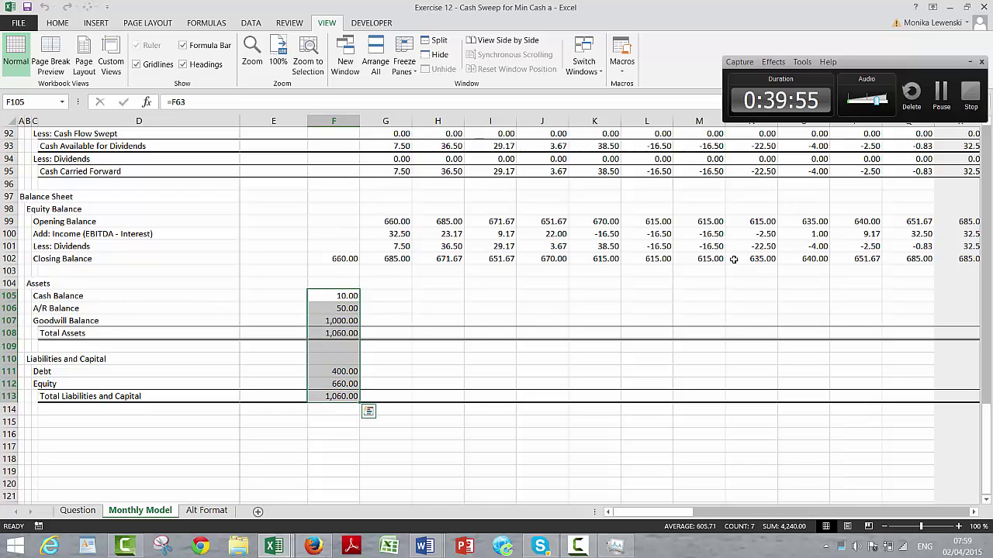
{"action": "key", "text": "ctrl+shift+r"}
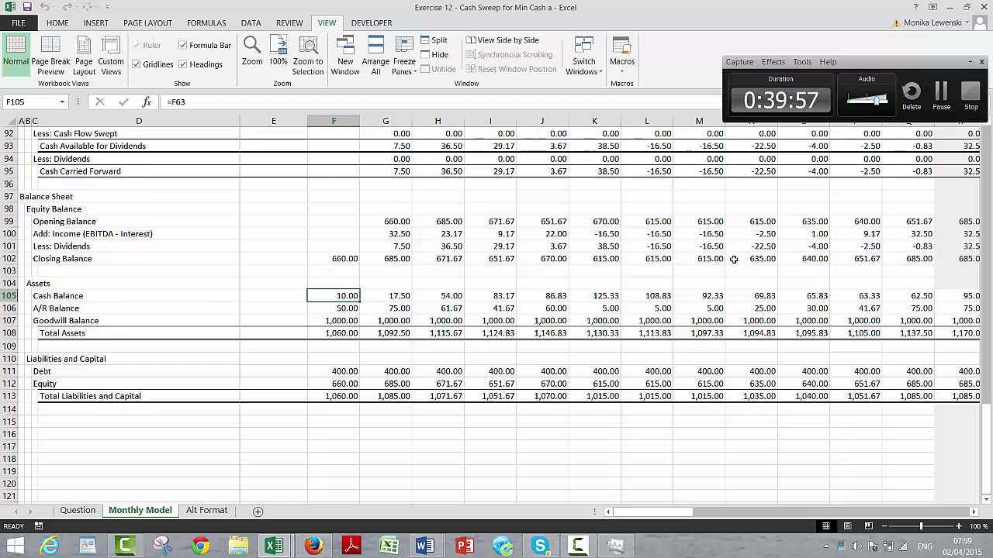
Examine the monthly Balance Sheet columns, comparing Total Assets with Total Liabilities and Capital.
{"action": "key", "text": "Right"}
{"action": "key", "text": "Right"}
{"action": "key", "text": "Right"}
{"action": "key", "text": "Right"}
{"action": "key", "text": "Right"}
{"action": "key", "text": "Right"}
{"action": "key", "text": "Right"}
{"action": "key", "text": "Right"}
{"action": "key", "text": "Right"}
{"action": "key", "text": "Right"}
{"action": "key", "text": "Right"}
{"action": "key", "text": "Right"}
{"action": "key", "text": "Right"}
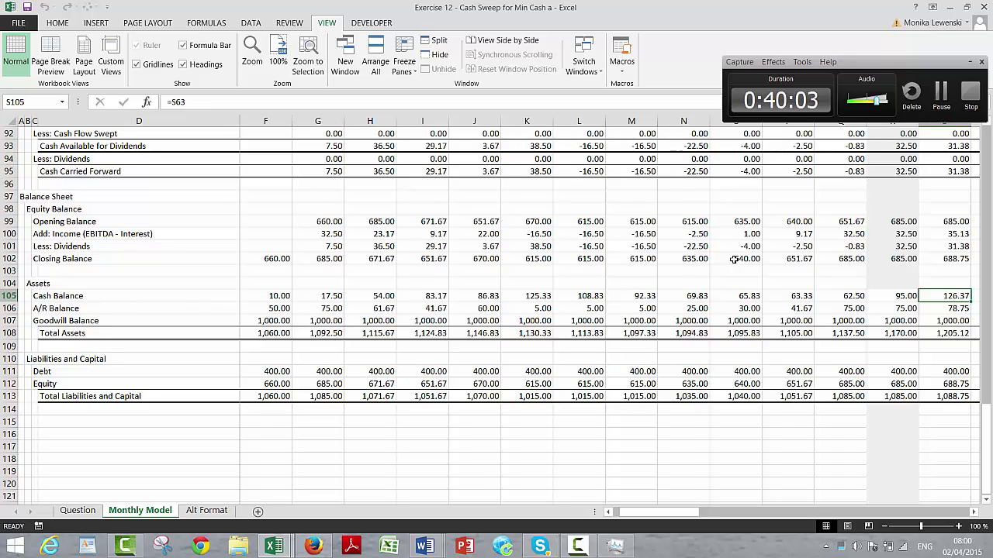
{"action": "key", "text": "Left"}
{"action": "key", "text": "Left"}
{"action": "key", "text": "Left"}
{"action": "key", "text": "Left"}
{"action": "key", "text": "Left"}
{"action": "key", "text": "Left"}
{"action": "key", "text": "Left"}
{"action": "key", "text": "Left"}
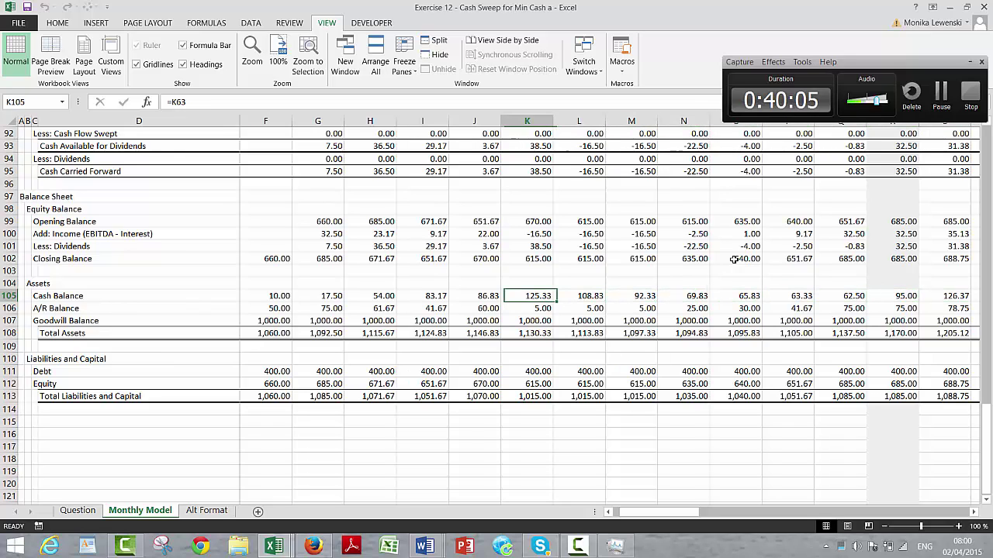
{"action": "key", "text": "Left"}
{"action": "key", "text": "Left"}
{"action": "key", "text": "Left"}
{"action": "key", "text": "Left"}
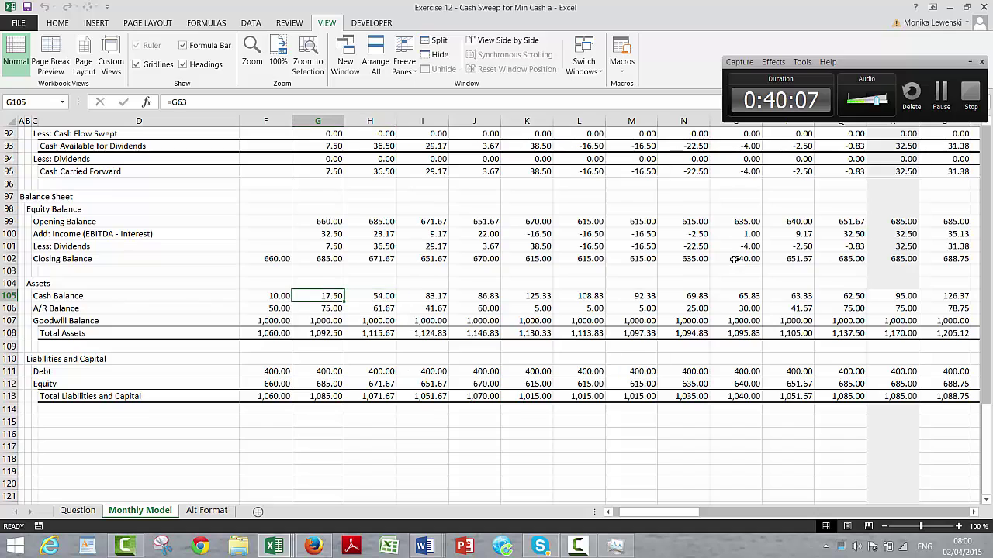
Add a first-month balance check in G115 below the Balance Sheet with =G108-G113, subtracting Total Liabilities and Capital from Total Assets.
{"action": "key", "text": "Down"}
{"action": "key", "text": "Down"}
{"action": "key", "text": "Down"}
{"action": "key", "text": "Down"}
{"action": "key", "text": "Down"}
{"action": "key", "text": "Down"}
{"action": "key", "text": "Down"}
{"action": "key", "text": "Down"}
{"action": "key", "text": "Down"}
{"action": "key", "text": "Down"}
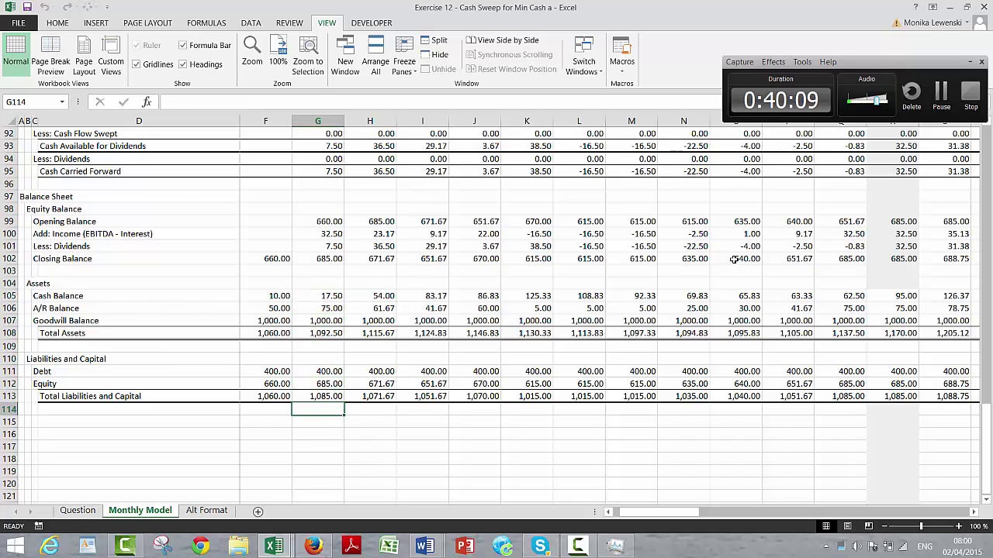
{"action": "type", "text": "="}
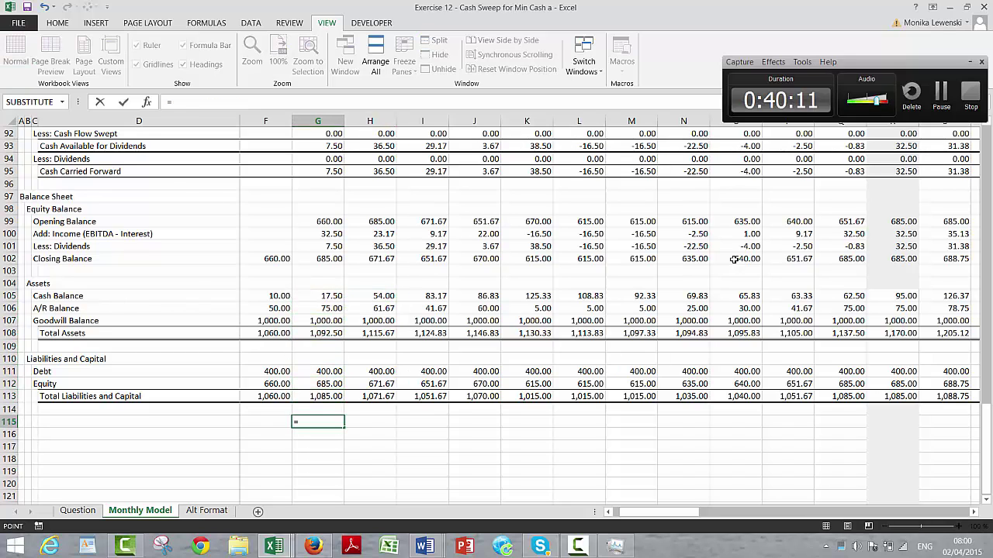
{"action": "key", "text": "Up"}
{"action": "key", "text": "Up"}
{"action": "key", "text": "Up"}
{"action": "key", "text": "Up"}
{"action": "key", "text": "Up"}
{"action": "key", "text": "Up"}
{"action": "key", "text": "Up"}
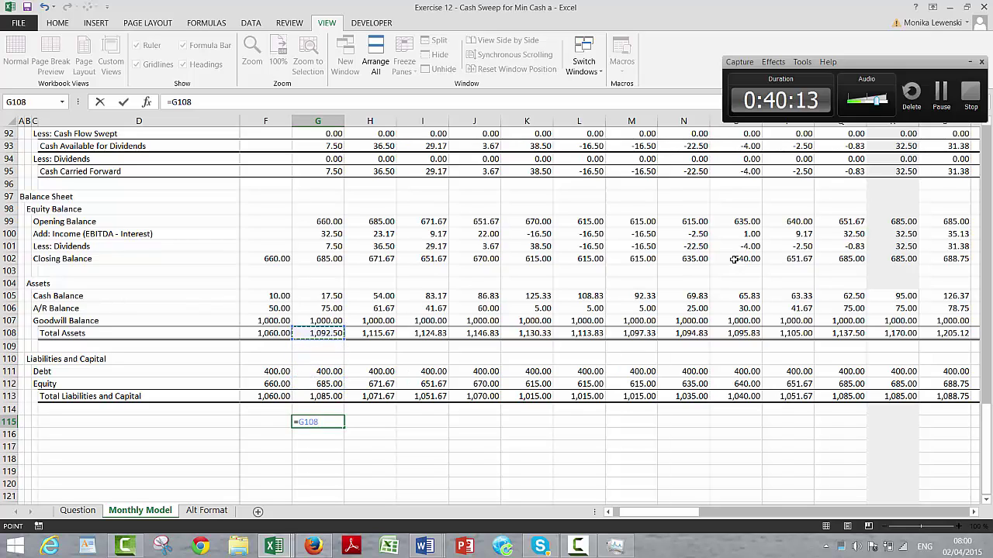
{"action": "type", "text": "-"}
{"action": "key", "text": "Up"}
{"action": "key", "text": "Up"}
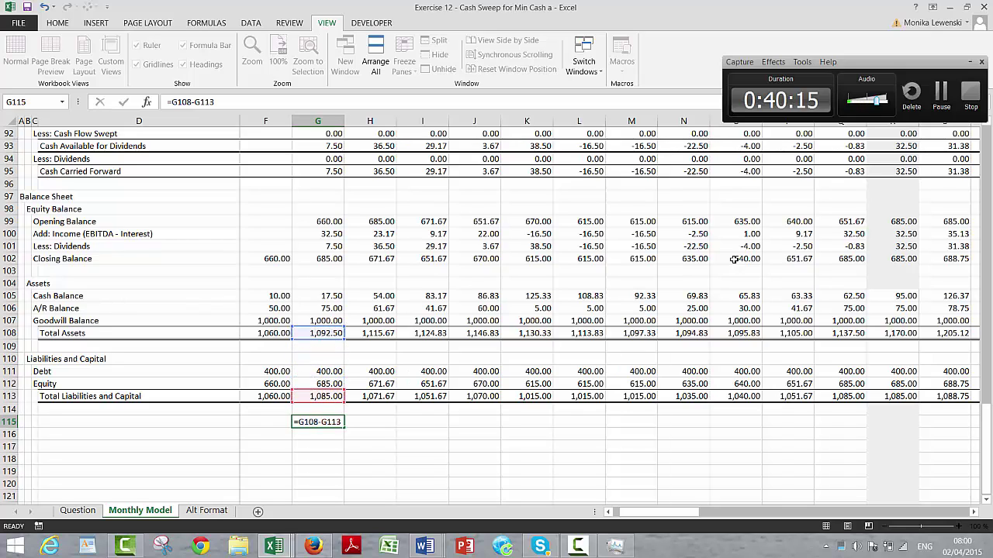
{"action": "key", "text": "Return"}
Trace the first-month column back up from the balance check to Add: Cash Carried Forward to look for the imbalance.
{"action": "key", "text": "Up"}
{"action": "key", "text": "Up"}
{"action": "key", "text": "Up"}
{"action": "key", "text": "Up"}
{"action": "key", "text": "Up"}
{"action": "key", "text": "Up"}
{"action": "key", "text": "Up"}
{"action": "key", "text": "Up"}
{"action": "key", "text": "Up"}
{"action": "key", "text": "Up"}
{"action": "key", "text": "Up"}
{"action": "key", "text": "Up"}
{"action": "key", "text": "Up"}
{"action": "key", "text": "Up"}
{"action": "key", "text": "Up"}
{"action": "key", "text": "Up"}
{"action": "key", "text": "Up"}
{"action": "key", "text": "Up"}
{"action": "key", "text": "Up"}
{"action": "key", "text": "Up"}
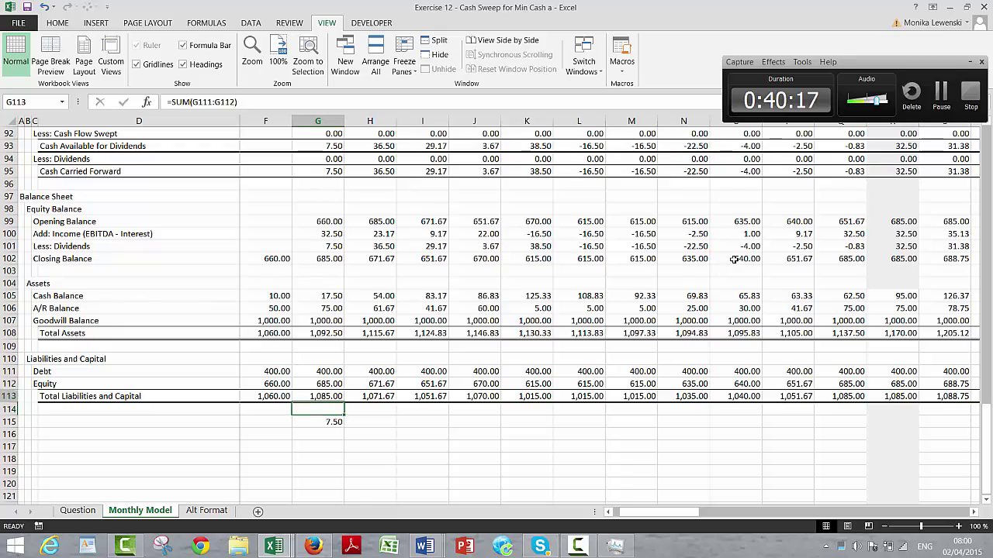
{"action": "key", "text": "Up"}
{"action": "key", "text": "Up"}
{"action": "key", "text": "Up"}
{"action": "key", "text": "Up"}
{"action": "key", "text": "Up"}
{"action": "key", "text": "Up"}
{"action": "key", "text": "Up"}
{"action": "key", "text": "Up"}
{"action": "key", "text": "Up"}
{"action": "key", "text": "Up"}
{"action": "key", "text": "Up"}
{"action": "key", "text": "Up"}
{"action": "key", "text": "Up"}
{"action": "key", "text": "Up"}
{"action": "key", "text": "Up"}
{"action": "key", "text": "Up"}
{"action": "key", "text": "Up"}
{"action": "key", "text": "Up"}
{"action": "key", "text": "Up"}
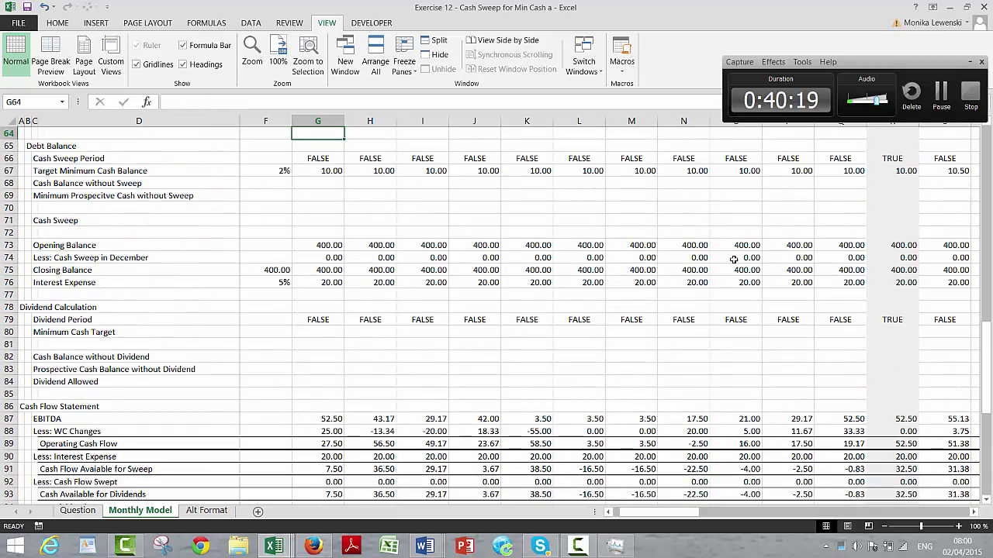
{"action": "key", "text": "Up"}
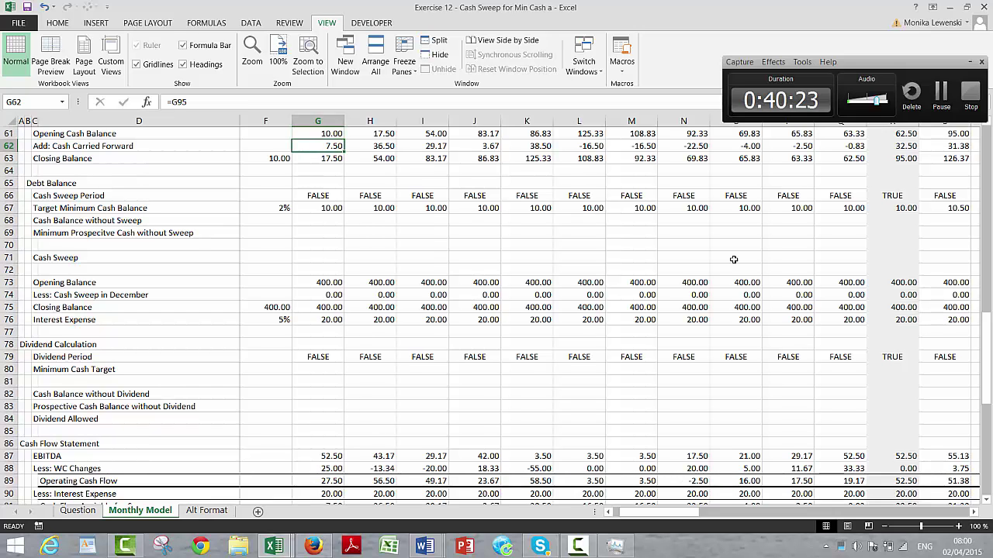
Review the first-month formulas from the Debt Balance section through the Cash Flow Statement to Equity's Add: Income row.
{"action": "key", "text": "Down"}
{"action": "key", "text": "Down"}
{"action": "key", "text": "Down"}
{"action": "key", "text": "Down"}
{"action": "key", "text": "Down"}
{"action": "key", "text": "Down"}
{"action": "key", "text": "Down"}
{"action": "key", "text": "Down"}
{"action": "key", "text": "Down"}
{"action": "key", "text": "Down"}
{"action": "key", "text": "Down"}
{"action": "key", "text": "Down"}
{"action": "key", "text": "Down"}
{"action": "key", "text": "Down"}
{"action": "key", "text": "Down"}
{"action": "key", "text": "Down"}
{"action": "key", "text": "Down"}
{"action": "key", "text": "Down"}
{"action": "key", "text": "Down"}
{"action": "key", "text": "Down"}
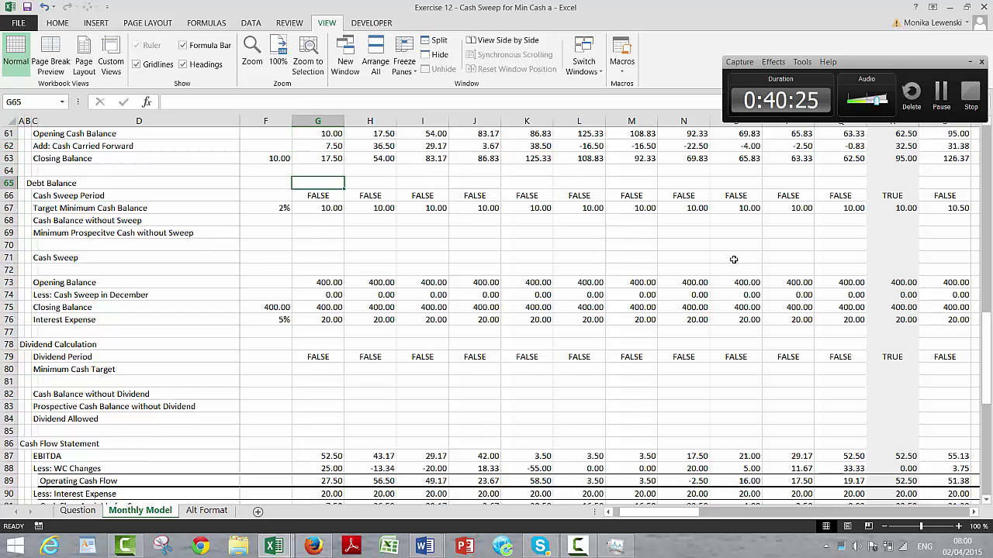
{"action": "key", "text": "Down"}
{"action": "key", "text": "Down"}
{"action": "key", "text": "Down"}
{"action": "key", "text": "Down"}
{"action": "key", "text": "Down"}
{"action": "key", "text": "Down"}
{"action": "key", "text": "Down"}
{"action": "key", "text": "Down"}
{"action": "key", "text": "Down"}
{"action": "key", "text": "Down"}
{"action": "key", "text": "Down"}
{"action": "key", "text": "Down"}
{"action": "key", "text": "Down"}
{"action": "key", "text": "Down"}
{"action": "key", "text": "Down"}
{"action": "key", "text": "Down"}
{"action": "key", "text": "Down"}
{"action": "key", "text": "Down"}
{"action": "key", "text": "Down"}
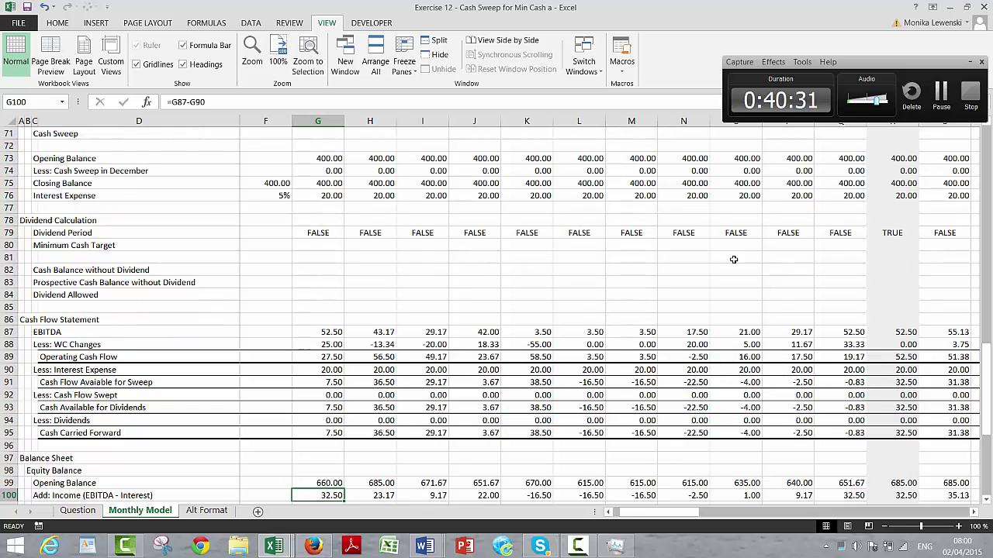
Link Equity's Less: Dividends in row 101 to the cash flow dividends in row 94 and extend the G115 balance check across all months.
{"action": "key", "text": "Down"}
{"action": "key", "text": "Down"}
{"action": "key", "text": "Down"}
{"action": "key", "text": "Down"}
{"action": "key", "text": "Down"}
{"action": "key", "text": "Down"}
{"action": "key", "text": "Down"}
{"action": "key", "text": "Down"}
{"action": "key", "text": "Down"}
{"action": "key", "text": "Down"}
{"action": "key", "text": "Down"}
{"action": "key", "text": "Down"}
{"action": "key", "text": "Down"}
{"action": "key", "text": "Down"}
{"action": "key", "text": "Down"}
{"action": "key", "text": "ctrl+shift+Right"}
{"action": "left_click", "coordinate": [415, 353]}
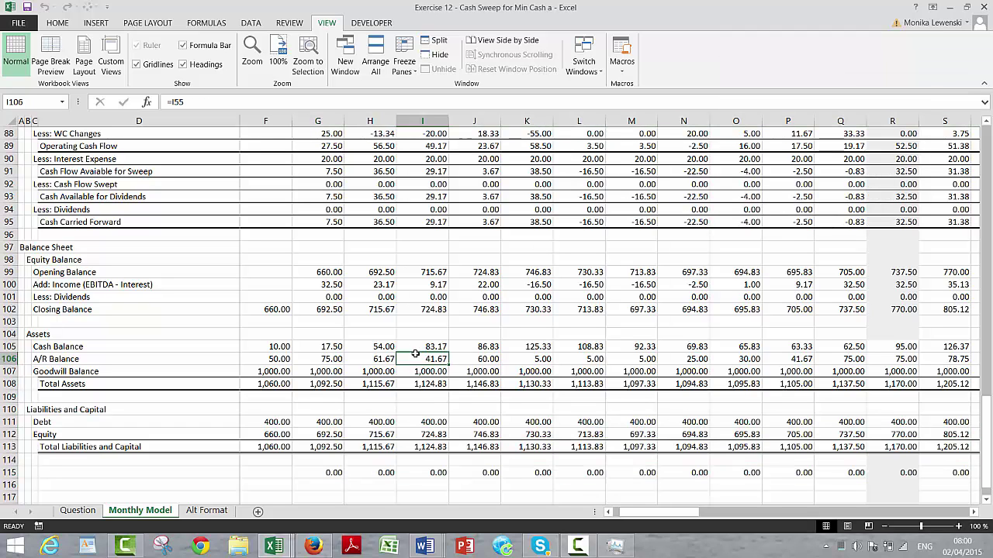
Examine the Less: Dividends formulas in row 101 of the Equity Balance against the Cash Flow Statement.
{"action": "key", "text": "Up"}
{"action": "key", "text": "Up"}
{"action": "key", "text": "Up"}
{"action": "key", "text": "Up"}
{"action": "key", "text": "Up"}
{"action": "key", "text": "Left"}
{"action": "key", "text": "Left"}
{"action": "key", "text": "Left"}
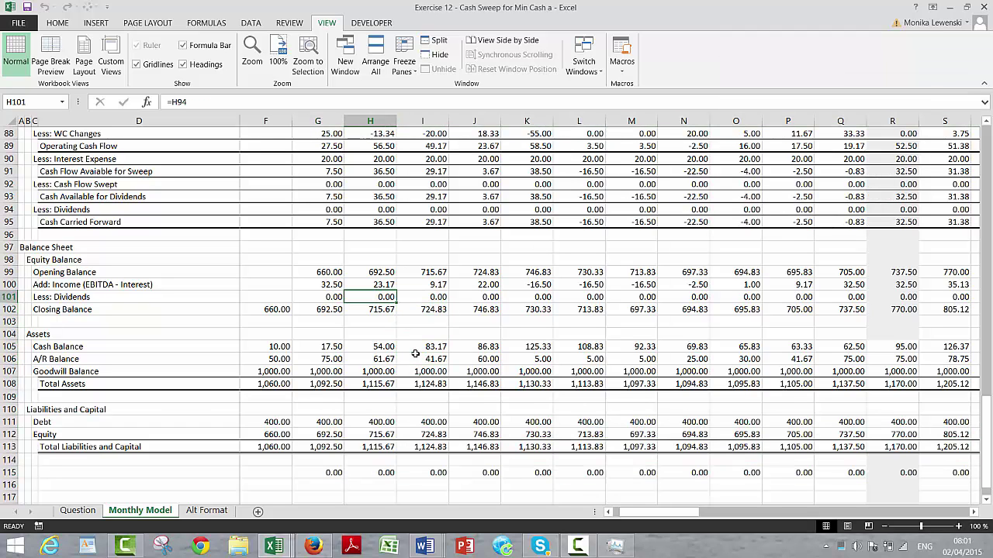
{"action": "key", "text": "Right"}
{"action": "key", "text": "Up"}
{"action": "key", "text": "Up"}
{"action": "key", "text": "Up"}
{"action": "key", "text": "Up"}
{"action": "key", "text": "Up"}
{"action": "key", "text": "Up"}
{"action": "key", "text": "Up"}
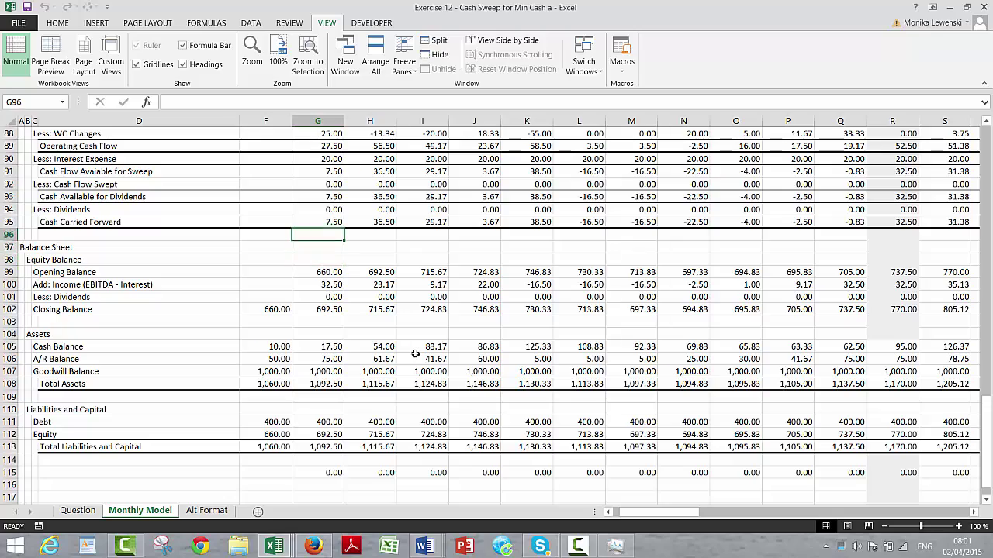
Review the first-month column from the Cash Flow Statement back up to the Cash Sweep Period row, noting the empty sweep and dividend rows.
{"action": "key", "text": "Up"}
{"action": "key", "text": "Up"}
{"action": "key", "text": "Up"}
{"action": "key", "text": "Up"}
{"action": "key", "text": "Up"}
{"action": "key", "text": "Up"}
{"action": "key", "text": "Up"}
{"action": "key", "text": "Up"}
{"action": "key", "text": "Up"}
{"action": "key", "text": "Up"}
{"action": "key", "text": "Up"}
{"action": "key", "text": "Up"}
{"action": "key", "text": "Up"}
{"action": "key", "text": "Up"}
{"action": "key", "text": "Up"}
{"action": "key", "text": "Up"}
{"action": "key", "text": "Up"}
{"action": "key", "text": "Up"}
{"action": "key", "text": "Up"}
{"action": "key", "text": "Up"}
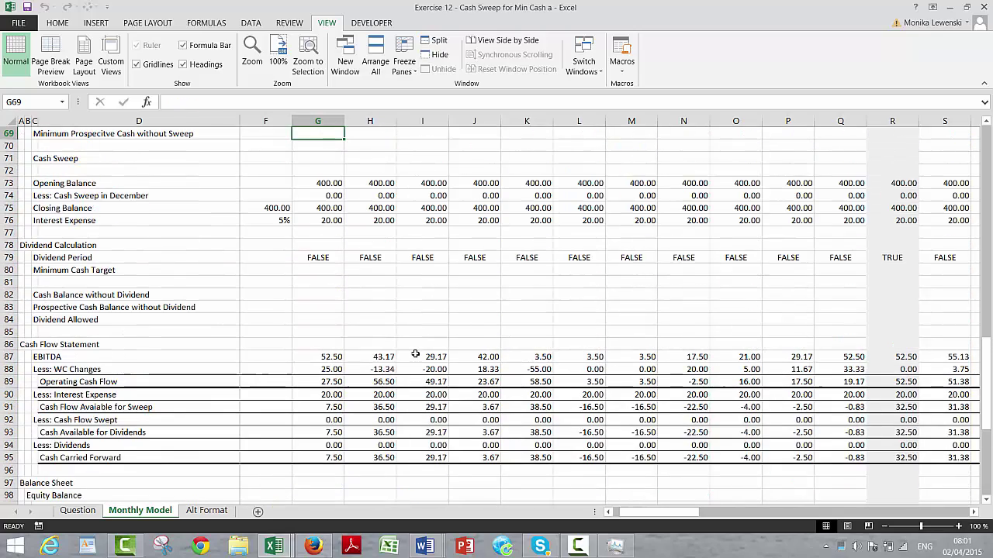
{"action": "key", "text": "Up"}
{"action": "key", "text": "Up"}
{"action": "key", "text": "Up"}
{"action": "key", "text": "Up"}
{"action": "key", "text": "Up"}
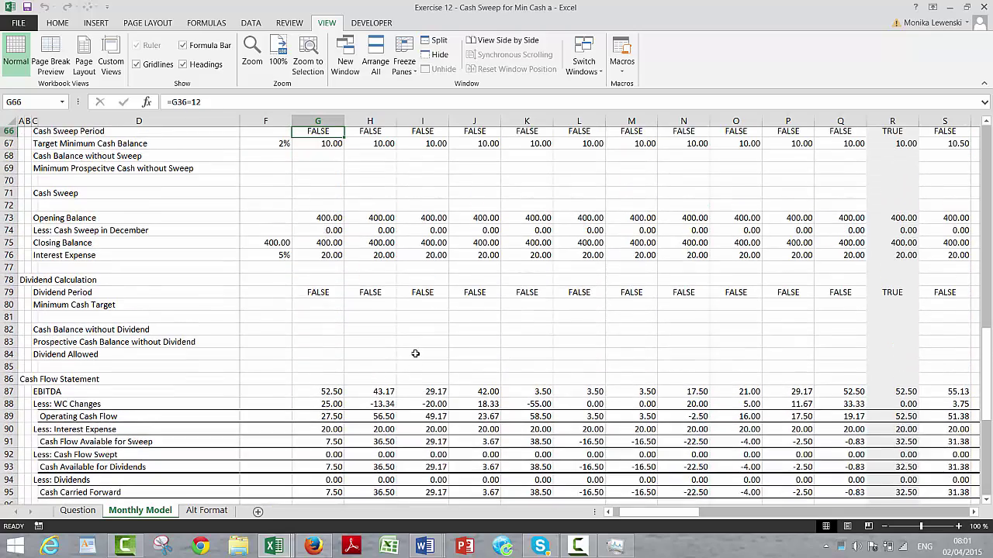
Review the first-month column from the Cash Sweep Period row up through Cash Balance and Accounts Receivable to the EBITDA and Free Cash Flow heading.
{"action": "key", "text": "Up"}
{"action": "key", "text": "Up"}
{"action": "key", "text": "Up"}
{"action": "key", "text": "Up"}
{"action": "key", "text": "Up"}
{"action": "key", "text": "Up"}
{"action": "key", "text": "Up"}
{"action": "key", "text": "Up"}
{"action": "key", "text": "Up"}
{"action": "key", "text": "Up"}
{"action": "key", "text": "Up"}
{"action": "key", "text": "Up"}
{"action": "key", "text": "Up"}
{"action": "key", "text": "Up"}
{"action": "key", "text": "Up"}
{"action": "key", "text": "Up"}
{"action": "key", "text": "Up"}
{"action": "key", "text": "Up"}
{"action": "key", "text": "Up"}
{"action": "key", "text": "Up"}
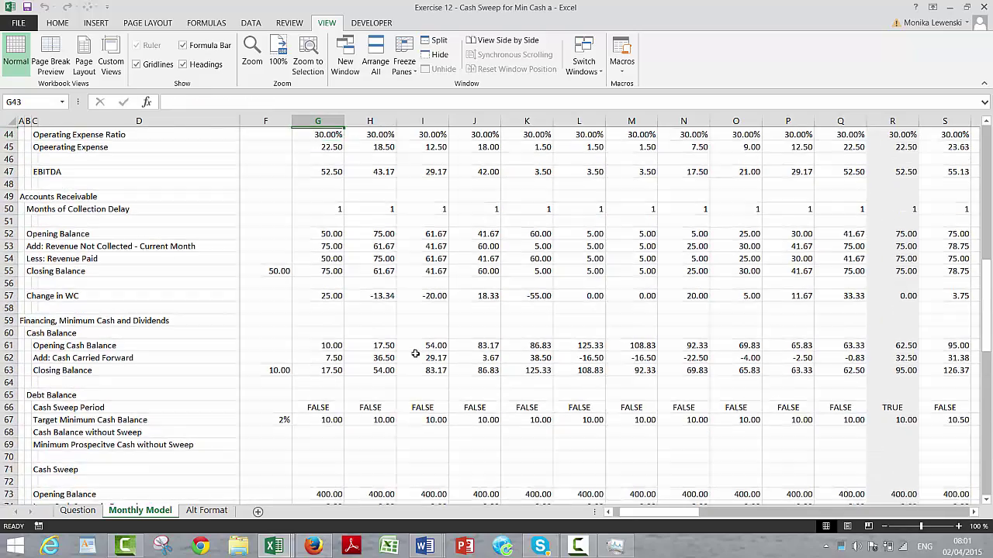
{"action": "key", "text": "Up"}
{"action": "key", "text": "Up"}
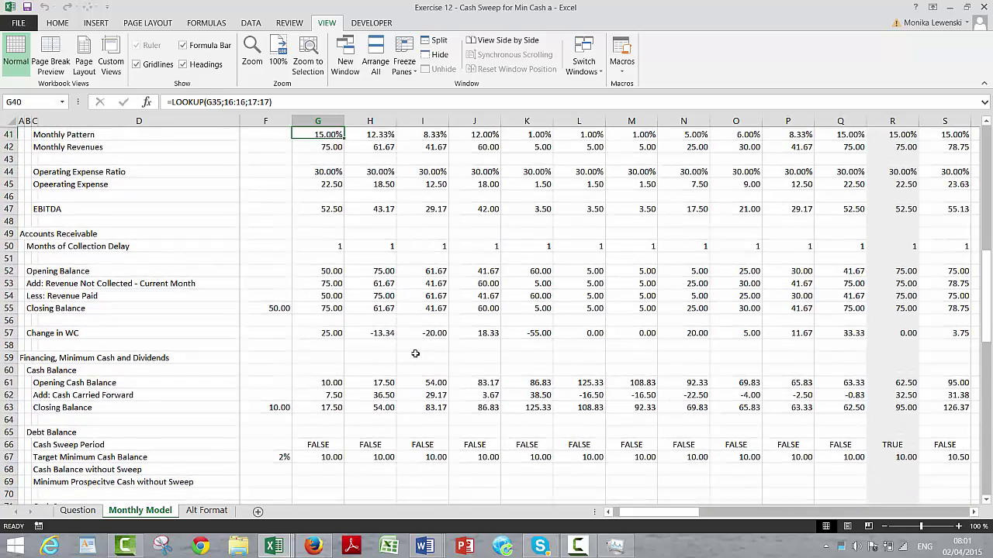
{"action": "key", "text": "Up"}
{"action": "key", "text": "Up"}
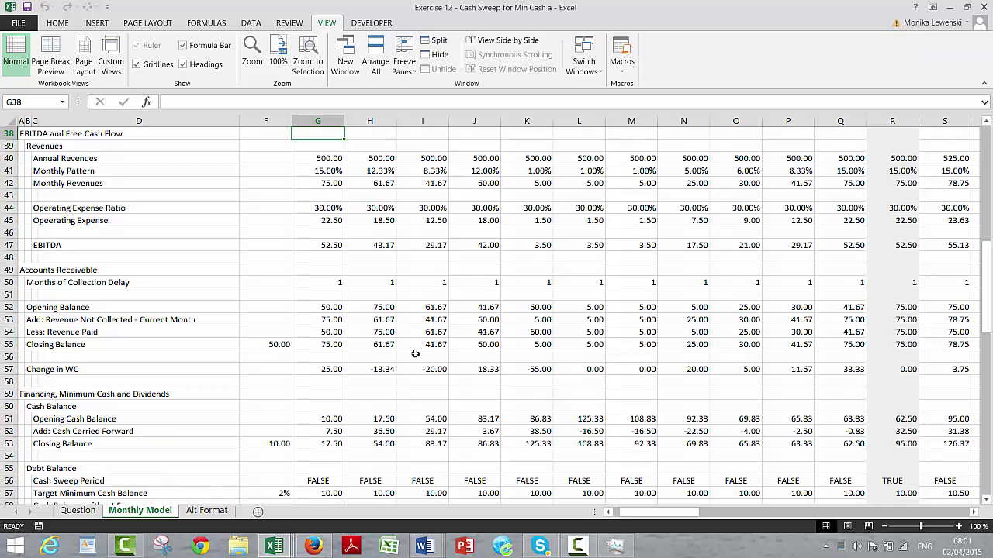
{"action": "left_click", "coordinate": [577, 546]}
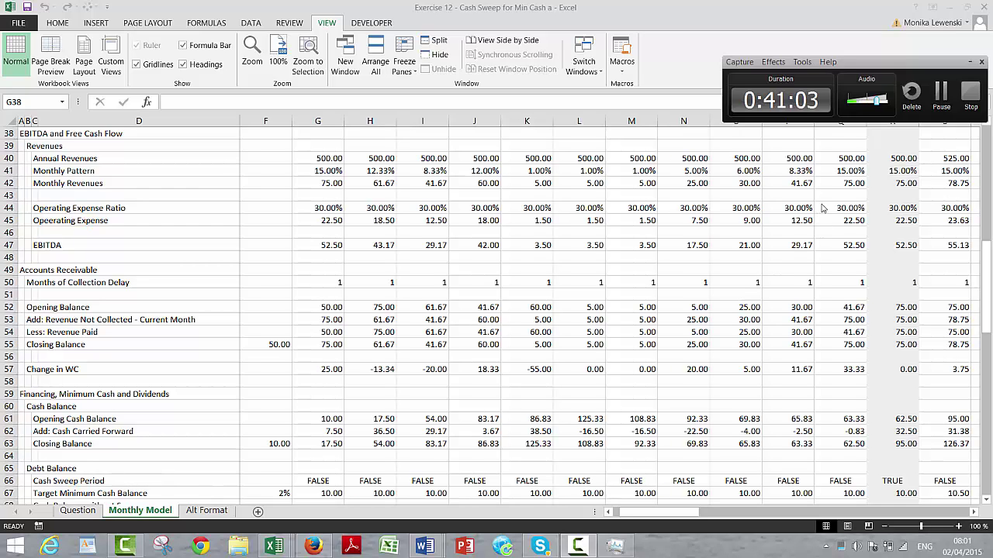
{"action": "left_click", "coordinate": [972, 95]}
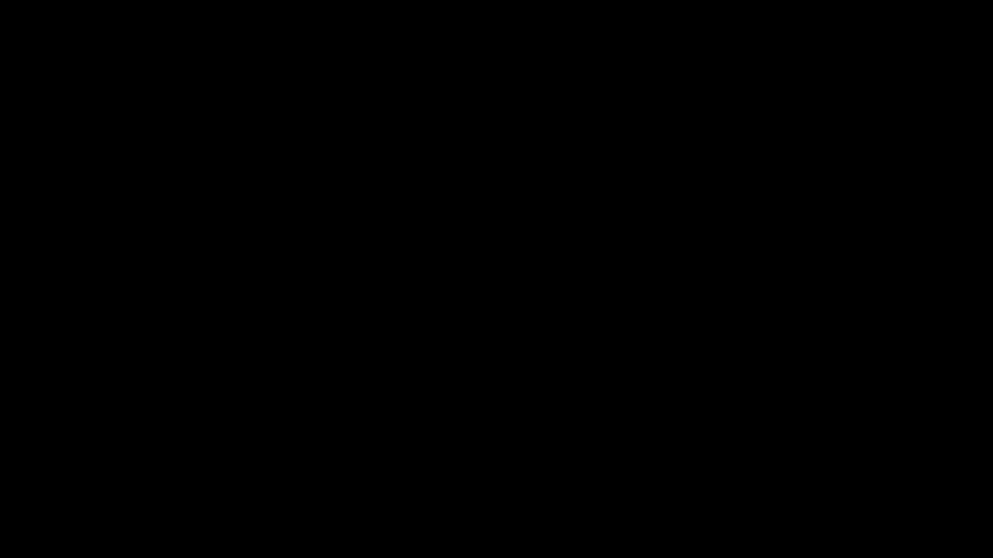